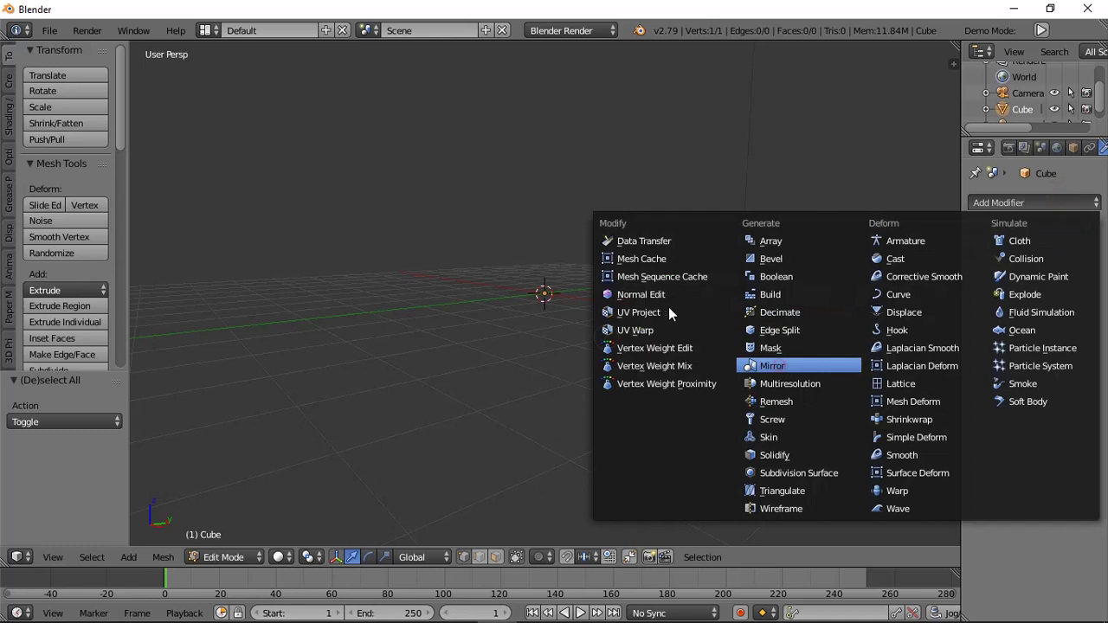
Add a Mirror modifier to the mesh and move its single vertex up and rearward in the right side view.
{"action": "left_click", "coordinate": [793, 364]}
{"action": "key", "text": "a"}
{"action": "key", "text": "a"}
{"action": "key", "text": "KP_3"}
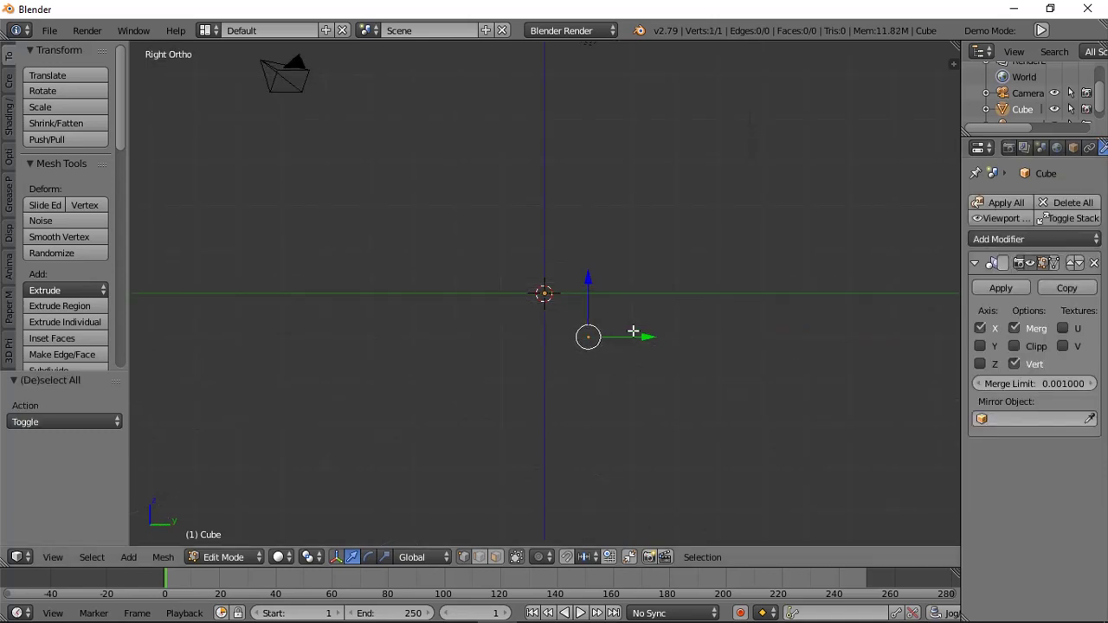
{"action": "key", "text": "g"}
{"action": "left_click", "coordinate": [683, 277]}
Extrude the vertex toward the front in nine segments, forming a wavy profile with two dips and a crest between them.
{"action": "key", "text": "e"}
{"action": "left_click", "coordinate": [661, 294]}
{"action": "key", "text": "e"}
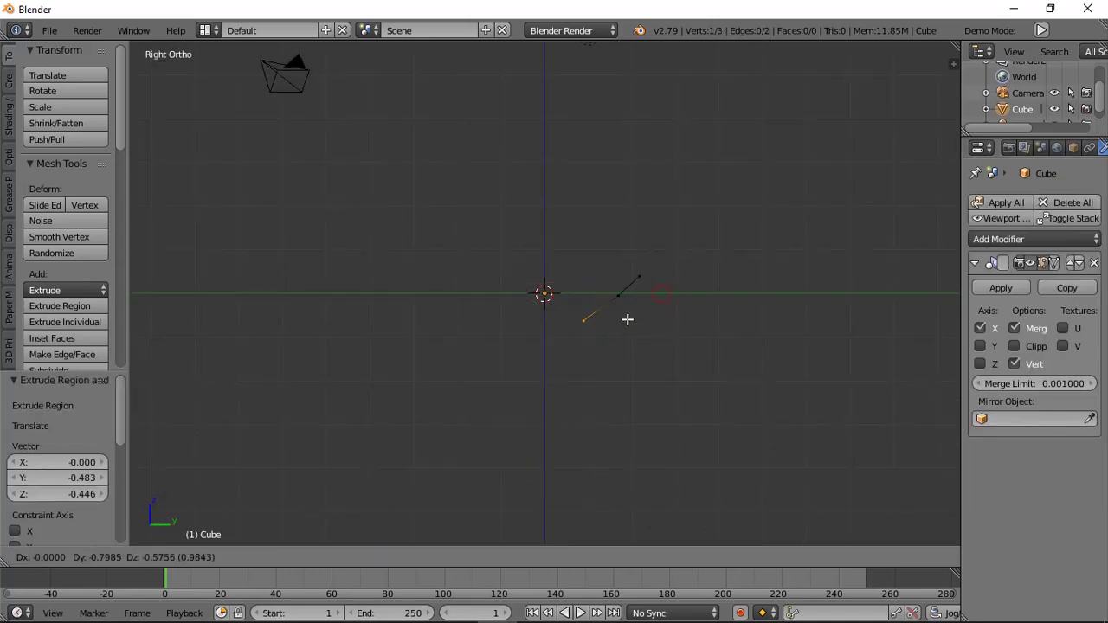
{"action": "left_click", "coordinate": [590, 321]}
{"action": "key", "text": "e"}
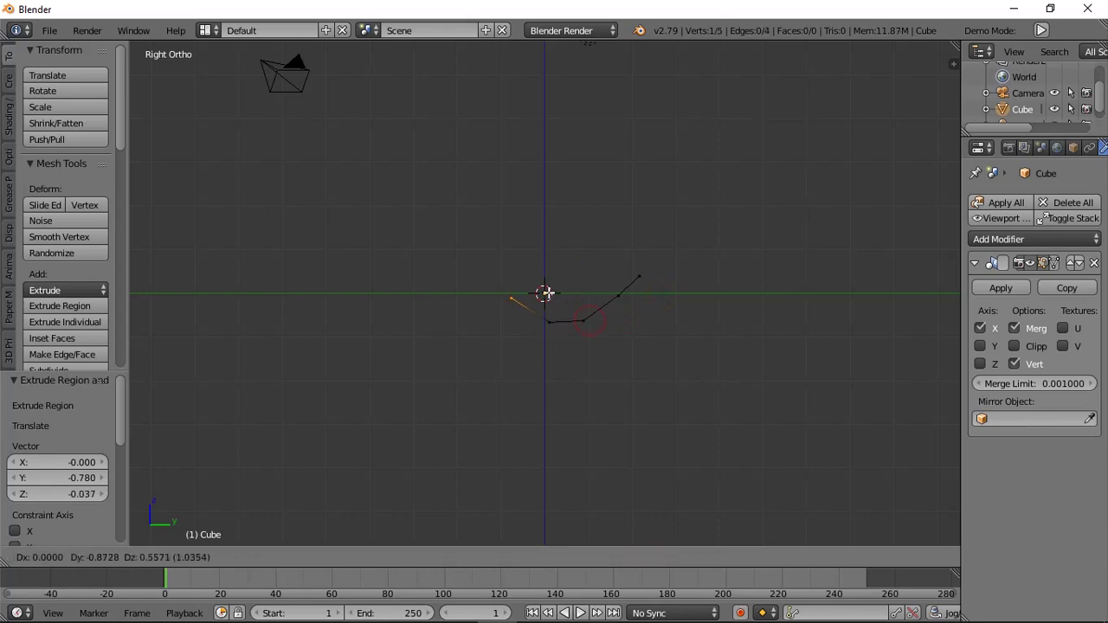
{"action": "left_click", "coordinate": [514, 294]}
{"action": "key", "text": "e"}
{"action": "left_click", "coordinate": [480, 313]}
{"action": "key", "text": "e"}
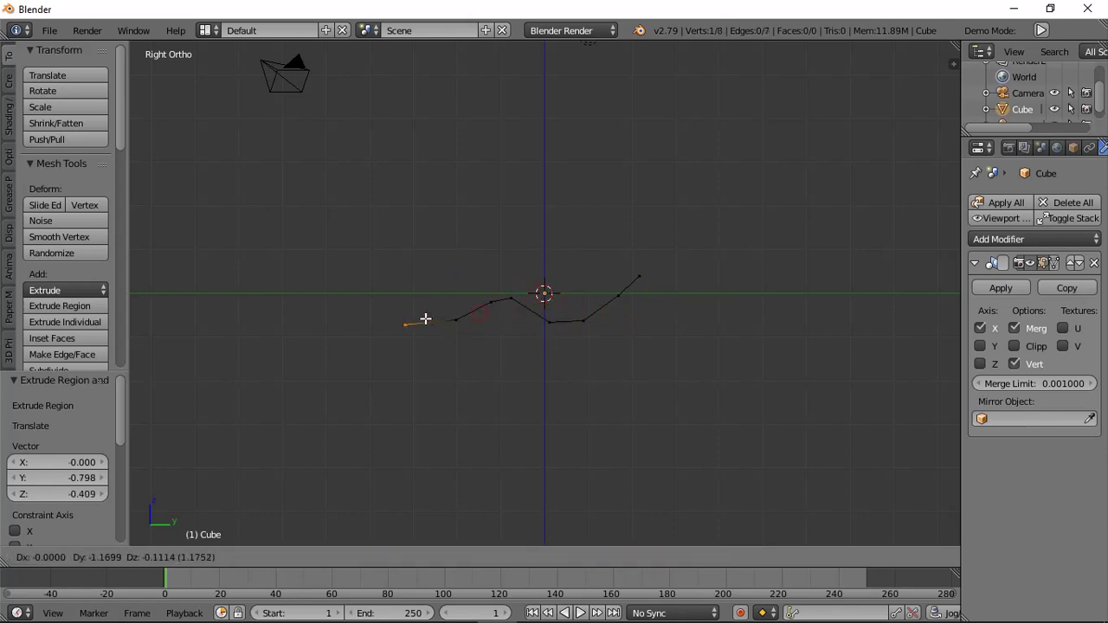
{"action": "left_click", "coordinate": [420, 316]}
{"action": "key", "text": "e"}
{"action": "left_click", "coordinate": [387, 302]}
{"action": "key", "text": "e"}
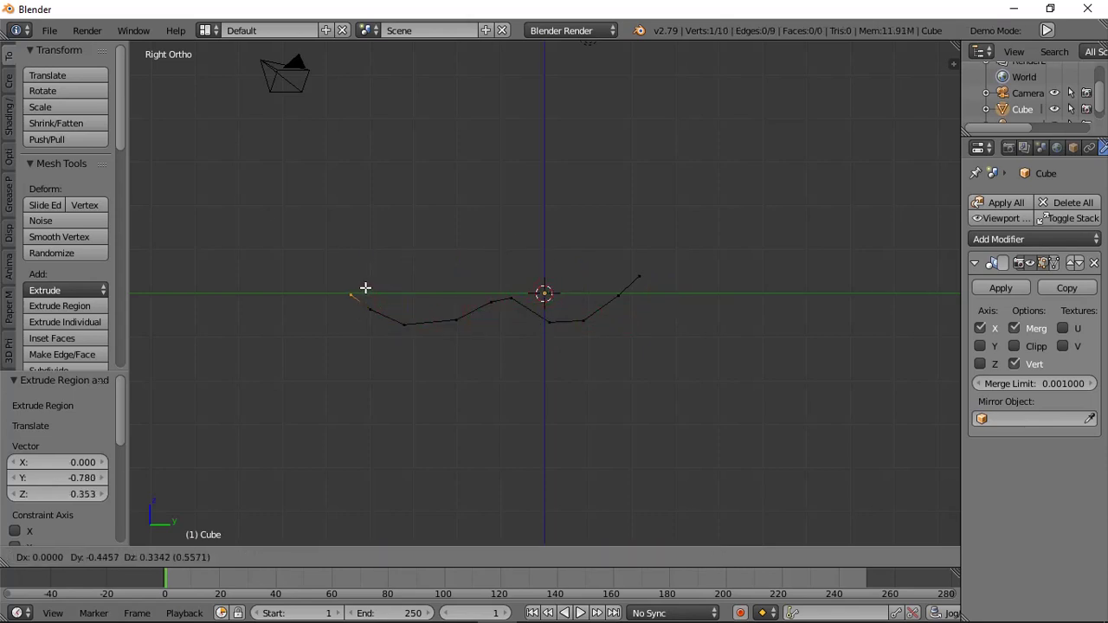
{"action": "left_click", "coordinate": [365, 288]}
Lower the profile's front end vertex by about 0.19, then by about 0.17 more with proportional editing at size 1.95.
{"action": "key", "text": "g"}
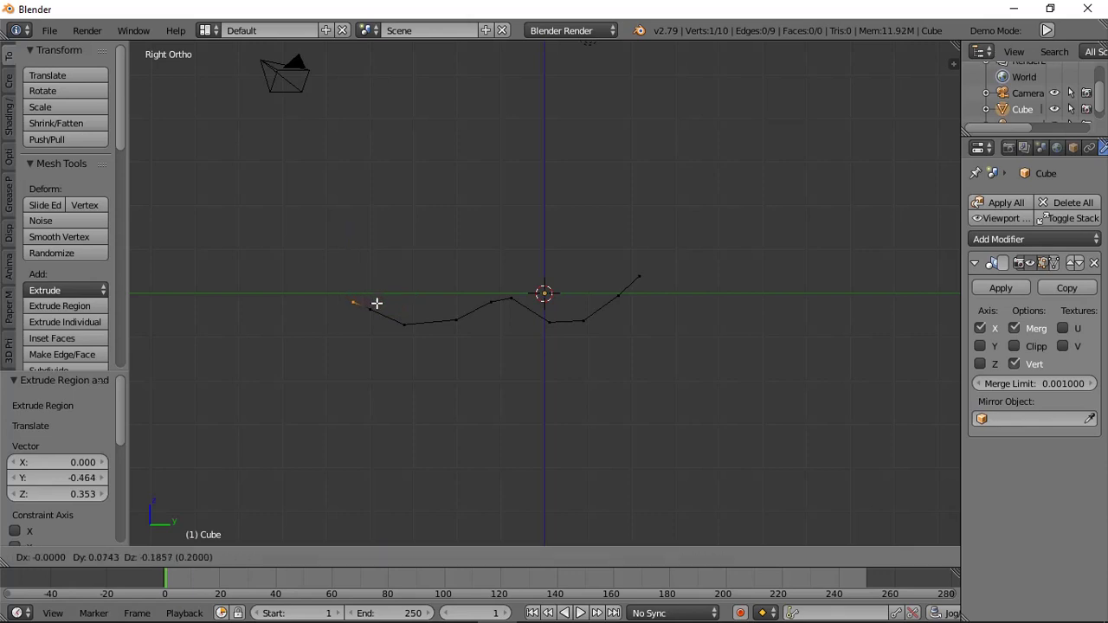
{"action": "left_click", "coordinate": [376, 304]}
{"action": "key", "text": "o"}
{"action": "key", "text": "g"}
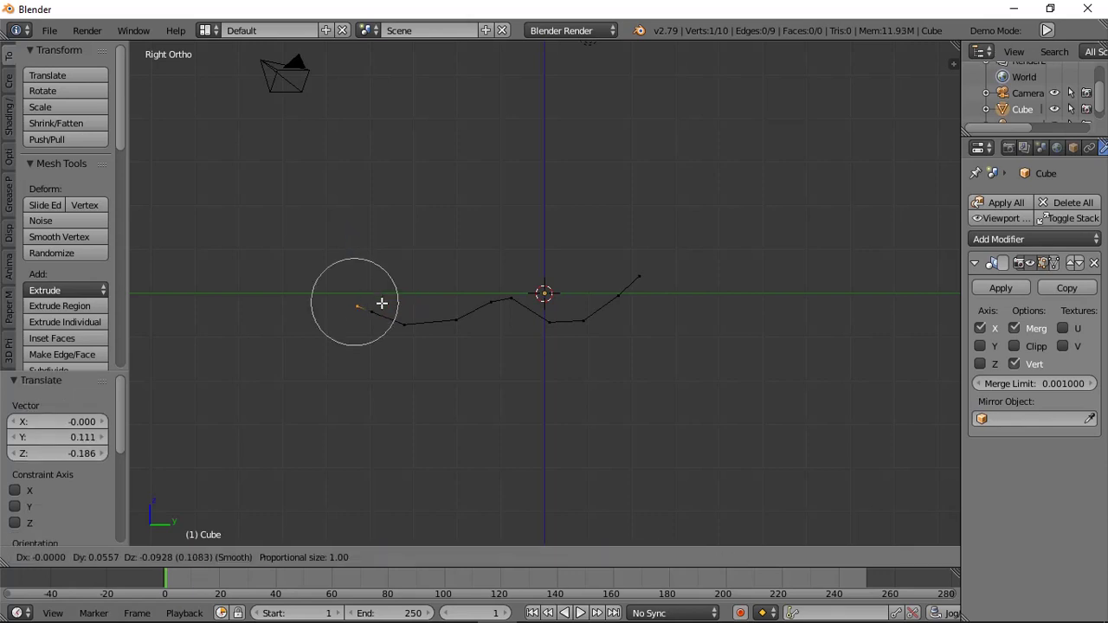
{"action": "scroll", "coordinate": [382, 303], "scroll_direction": "down", "scroll_amount": 7}
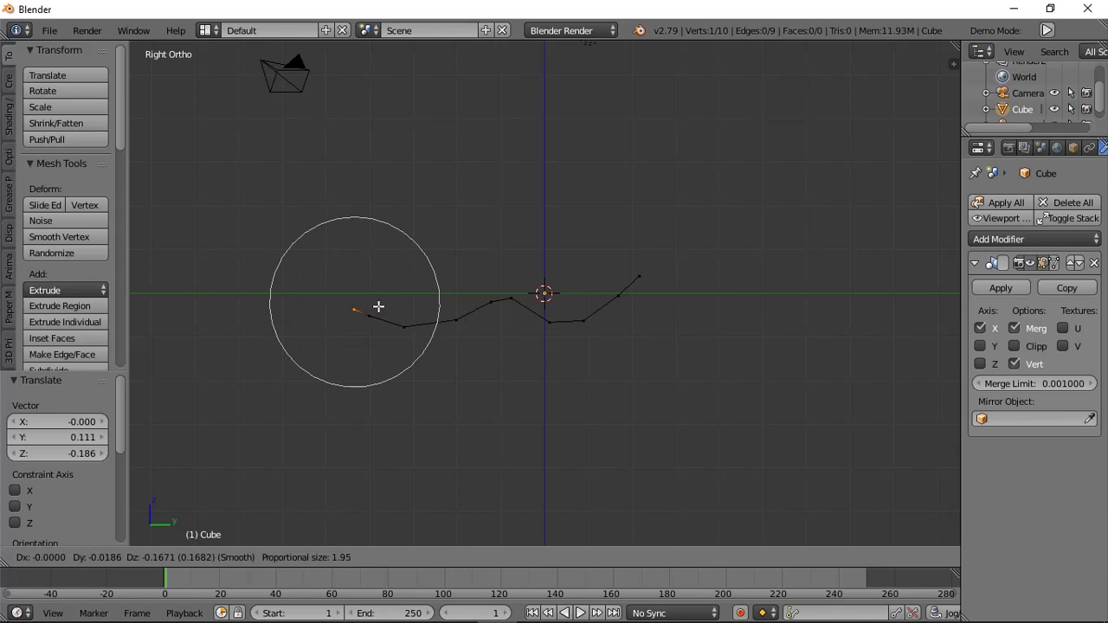
{"action": "left_click", "coordinate": [378, 306]}
Enable Clipping and edit-cage adjustment for the Mirror modifier, and slide the front end vertex along X onto the mirror centreline.
{"action": "key", "text": "KP_7"}
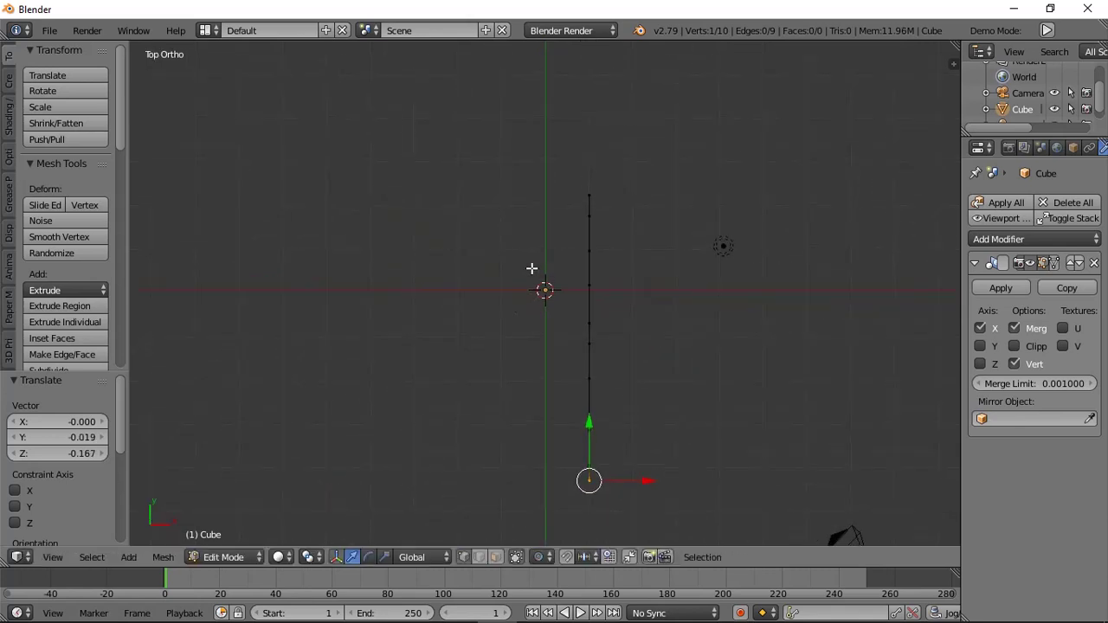
{"action": "middle_click_drag", "start_coordinate": [531, 268], "coordinate": [508, 209], "text": "shift"}
{"action": "left_click_drag", "start_coordinate": [608, 427], "coordinate": [438, 435]}
{"action": "left_click", "coordinate": [1042, 340]}
{"action": "left_click", "coordinate": [1054, 263]}
{"action": "key", "text": "KP_1"}
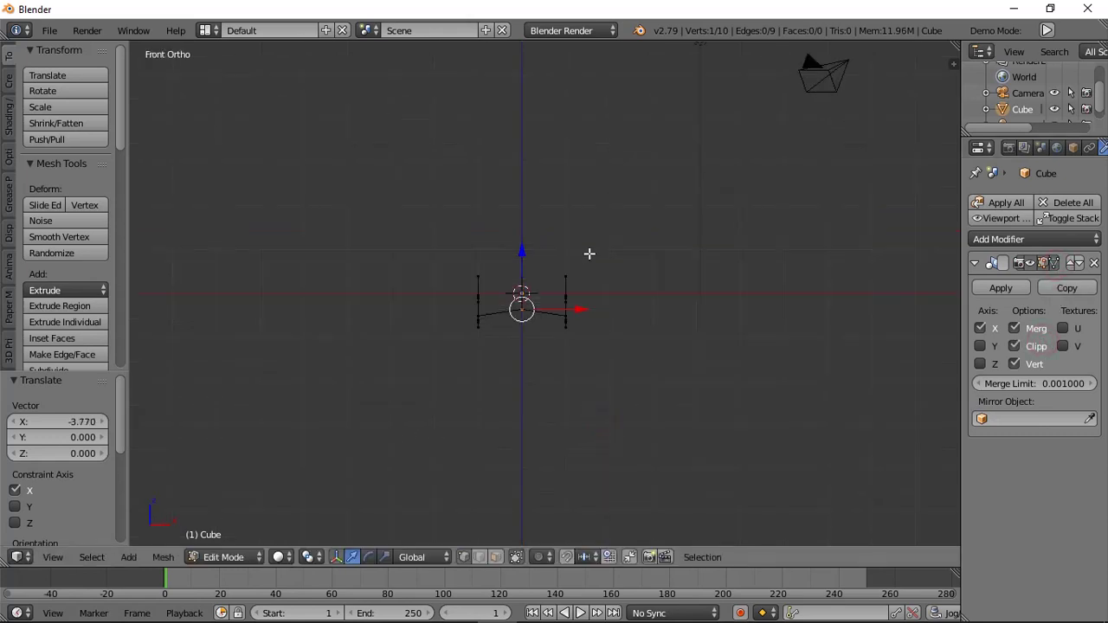
Add one loop cut to the bottom edge of the rear dip and move the new vertex down about 0.15.
{"action": "key", "text": "KP_3"}
{"action": "key", "text": "a"}
{"action": "right_click", "coordinate": [637, 309], "text": "shift"}
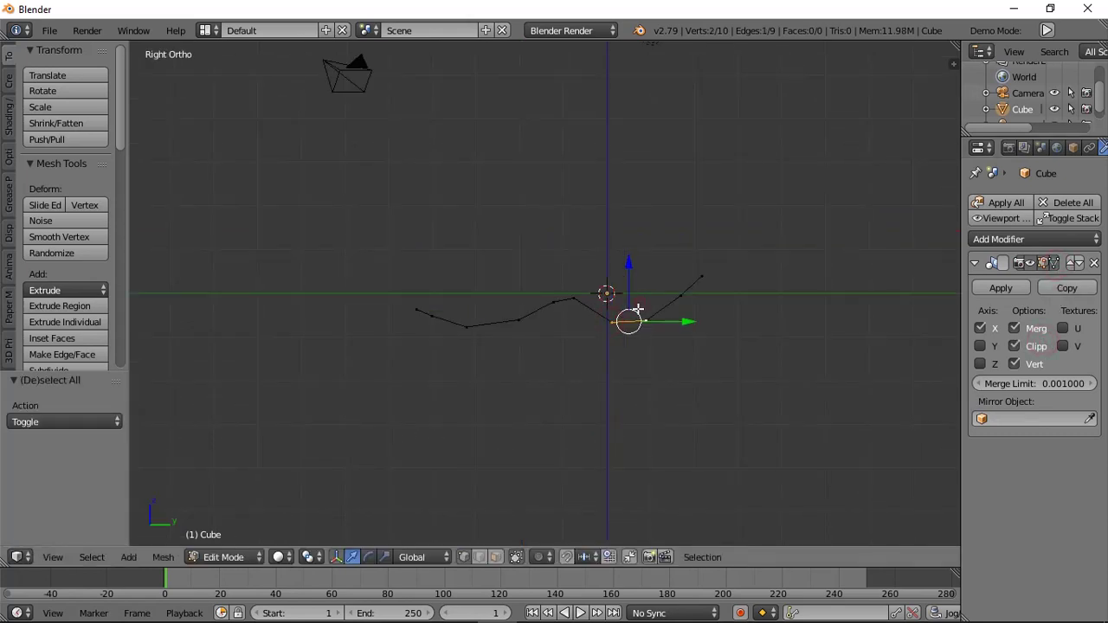
{"action": "key", "text": "ctrl+r"}
{"action": "left_click", "coordinate": [632, 321]}
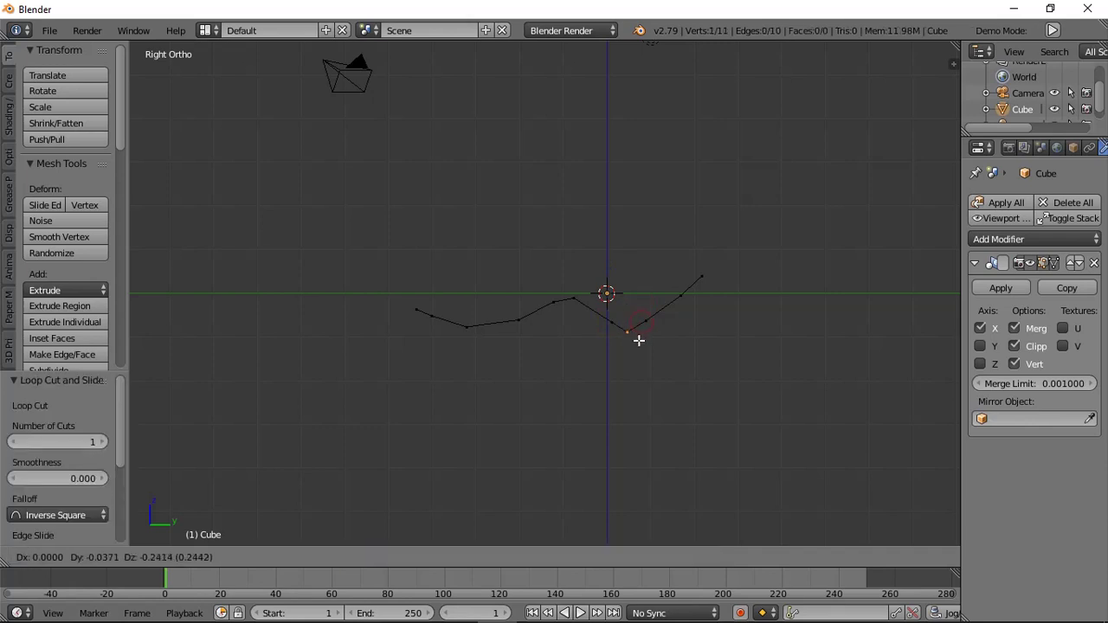
{"action": "left_click", "coordinate": [640, 337]}
Move the rear dip's lowest vertex outward about 0.63 along X with proportional editing at size 4.18.
{"action": "key", "text": "KP_1"}
{"action": "key", "text": "o"}
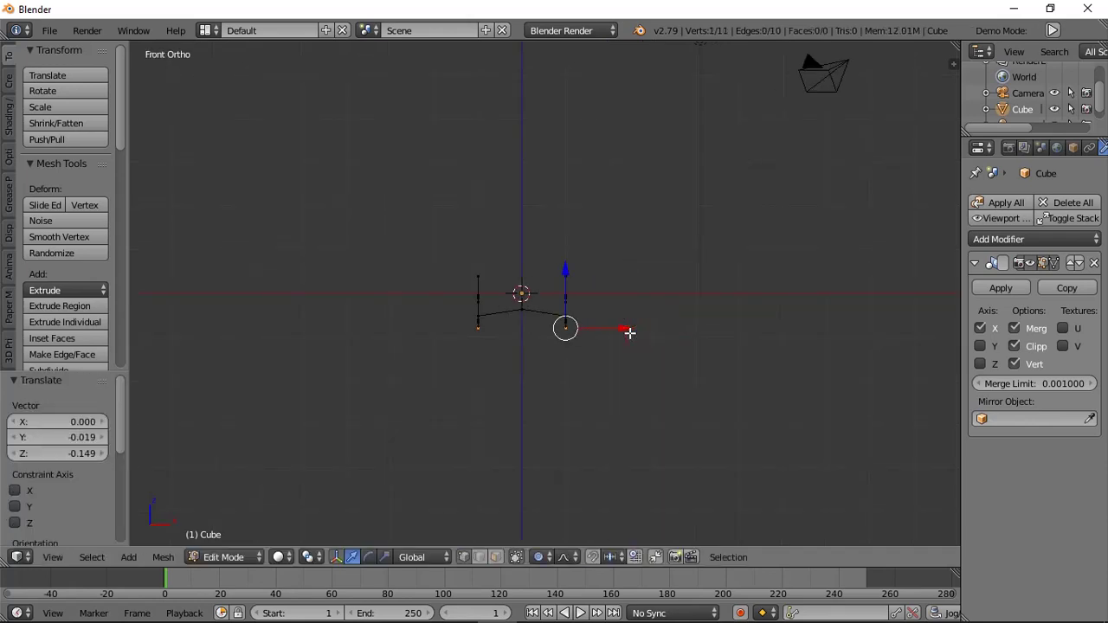
{"action": "key", "text": "g"}
{"action": "key", "text": "x"}
{"action": "scroll", "coordinate": [648, 332], "scroll_direction": "down", "scroll_amount": 8}
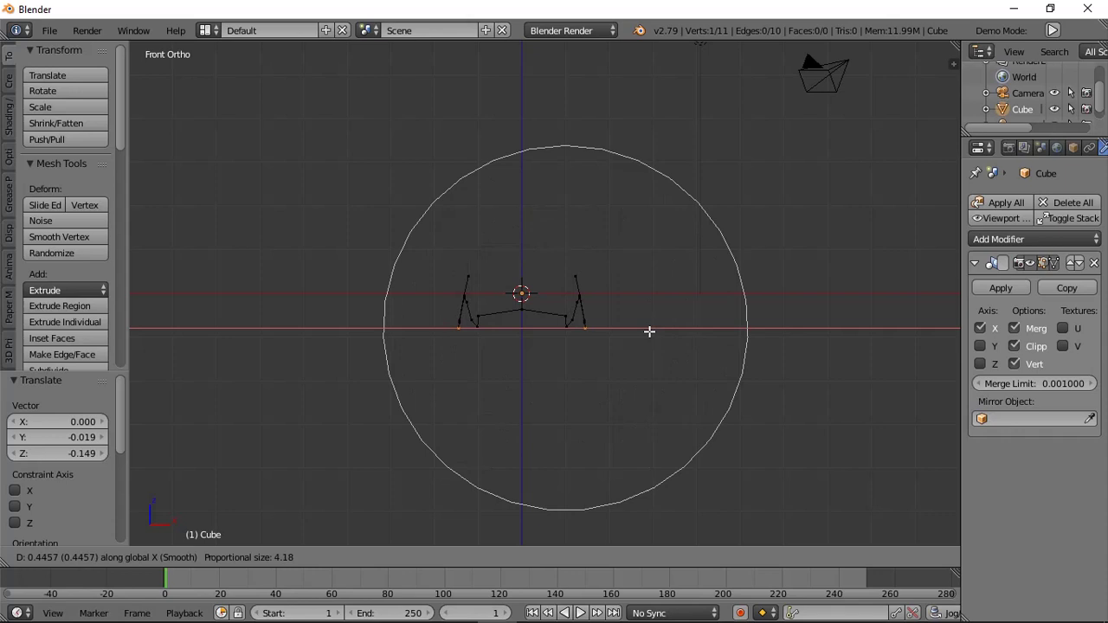
{"action": "left_click", "coordinate": [658, 331]}
{"action": "key", "text": "KP_7"}
{"action": "middle_click_drag", "start_coordinate": [655, 299], "coordinate": [657, 300]}
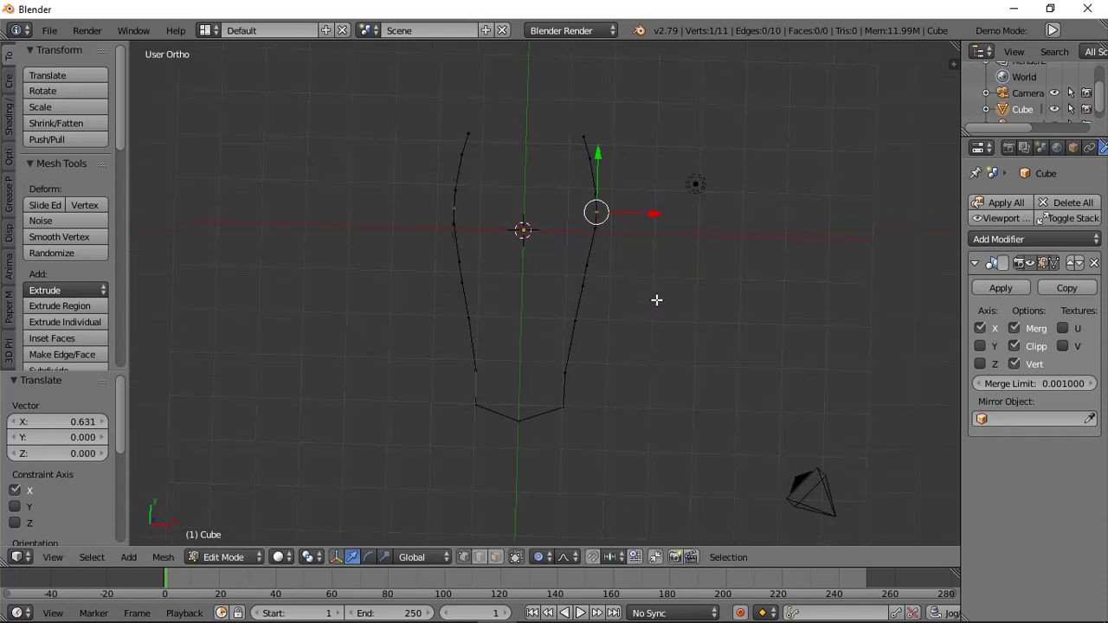
Pull the crest vertex inward about 0.35 along X in top view with proportional editing at size 2.59.
{"action": "key", "text": "KP_3"}
{"action": "key", "text": "a"}
{"action": "right_click", "coordinate": [565, 292]}
{"action": "key", "text": "KP_7"}
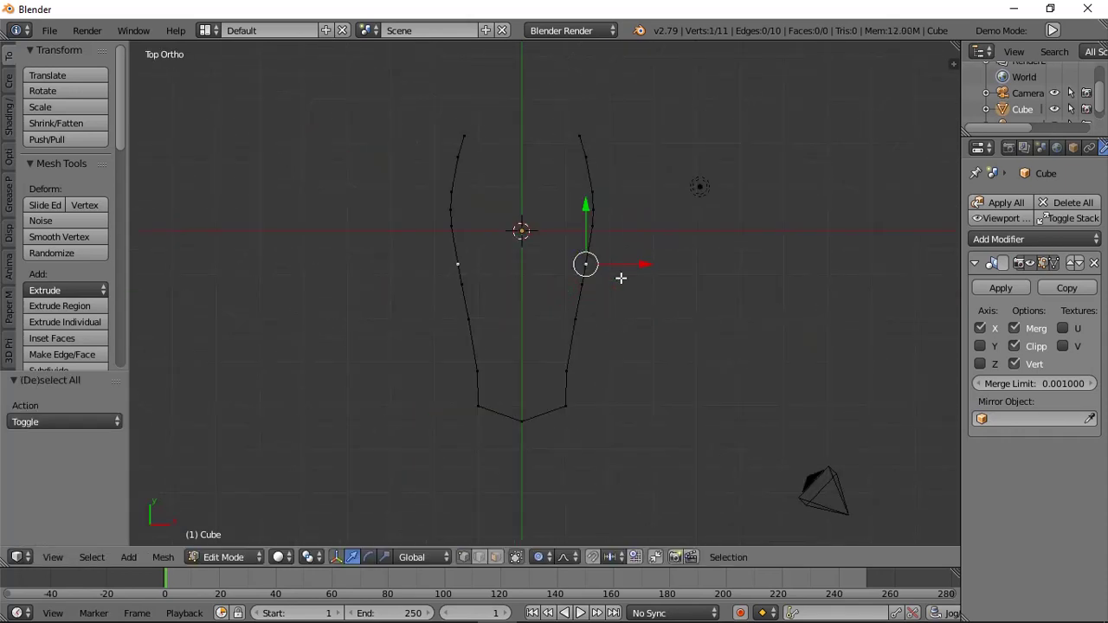
{"action": "key", "text": "g"}
{"action": "key", "text": "x"}
{"action": "scroll", "coordinate": [619, 278], "scroll_direction": "up", "scroll_amount": 8}
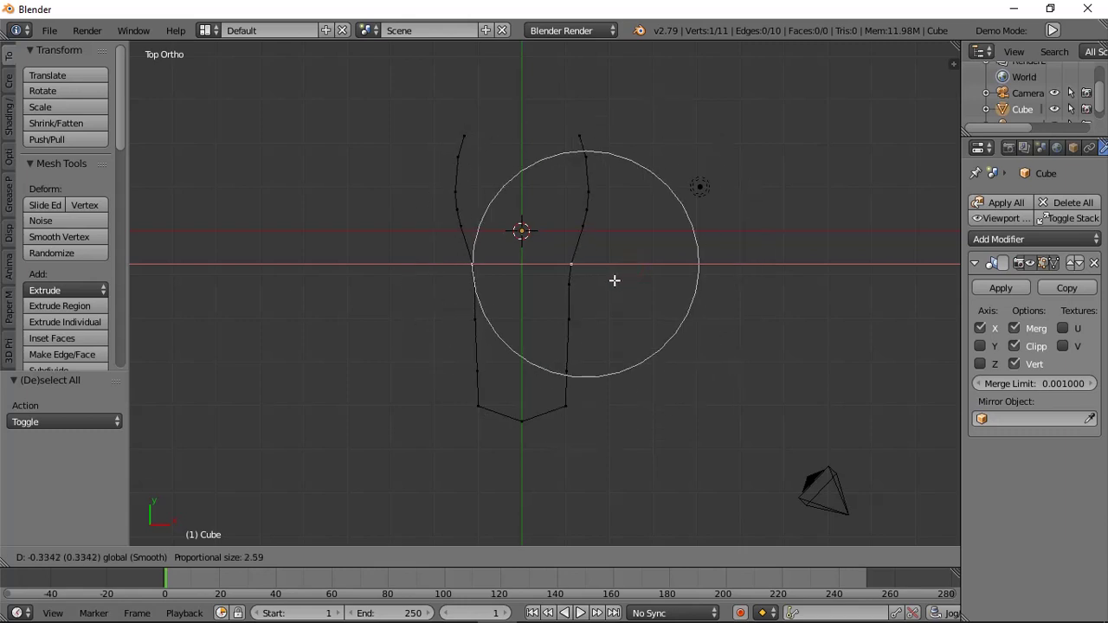
{"action": "left_click", "coordinate": [613, 278]}
Turn off proportional editing and move the front corner vertex and the next two vertices inward along X to round the front.
{"action": "key", "text": "KP_1"}
{"action": "scroll", "coordinate": [609, 305], "scroll_direction": "up", "scroll_amount": 3}
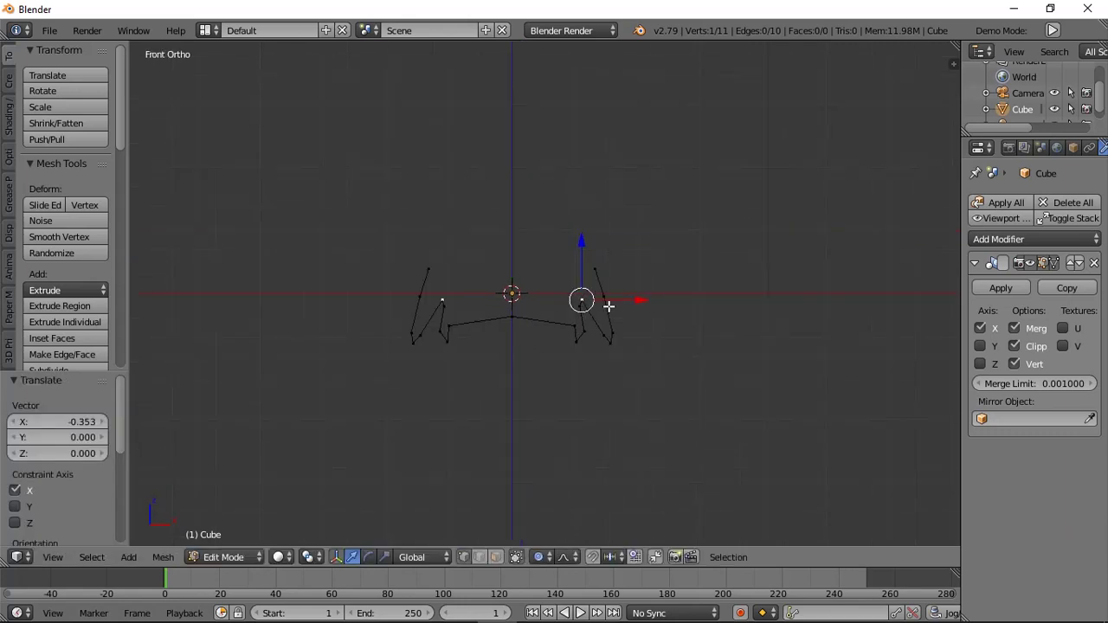
{"action": "key", "text": "o"}
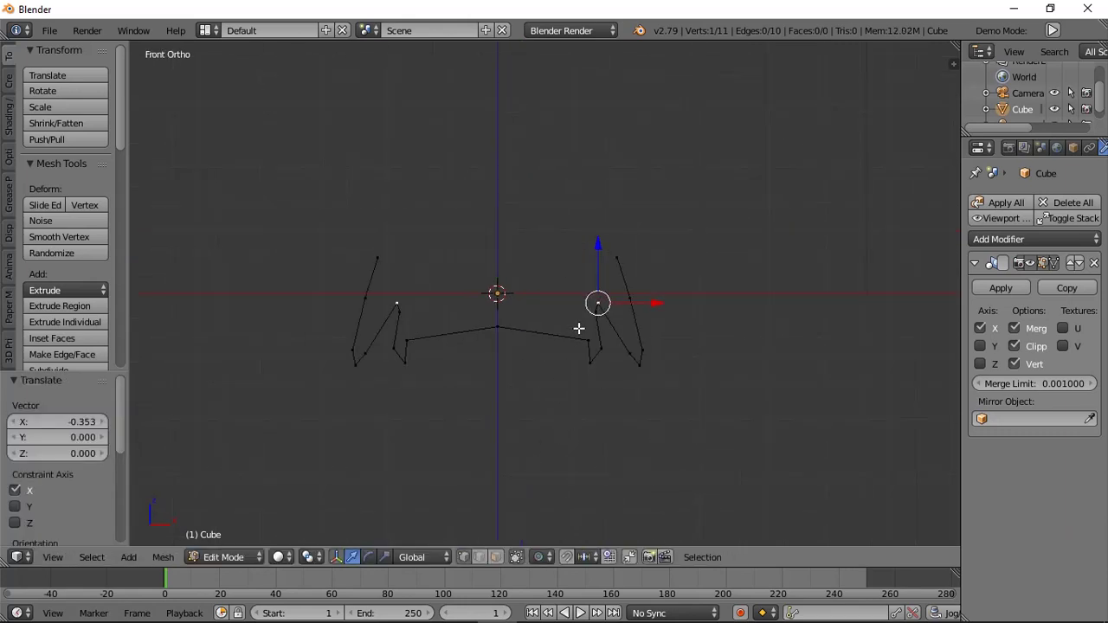
{"action": "right_click", "coordinate": [580, 329]}
{"action": "mouse_move", "coordinate": [621, 341]}
{"action": "left_mouse_down"}
{"action": "mouse_move", "coordinate": [583, 358]}
{"action": "mouse_move", "coordinate": [622, 363]}
{"action": "mouse_move", "coordinate": [631, 350]}
{"action": "left_mouse_up"}
{"action": "right_click", "coordinate": [583, 359]}
{"action": "key", "text": "a"}
{"action": "right_click", "coordinate": [605, 351]}
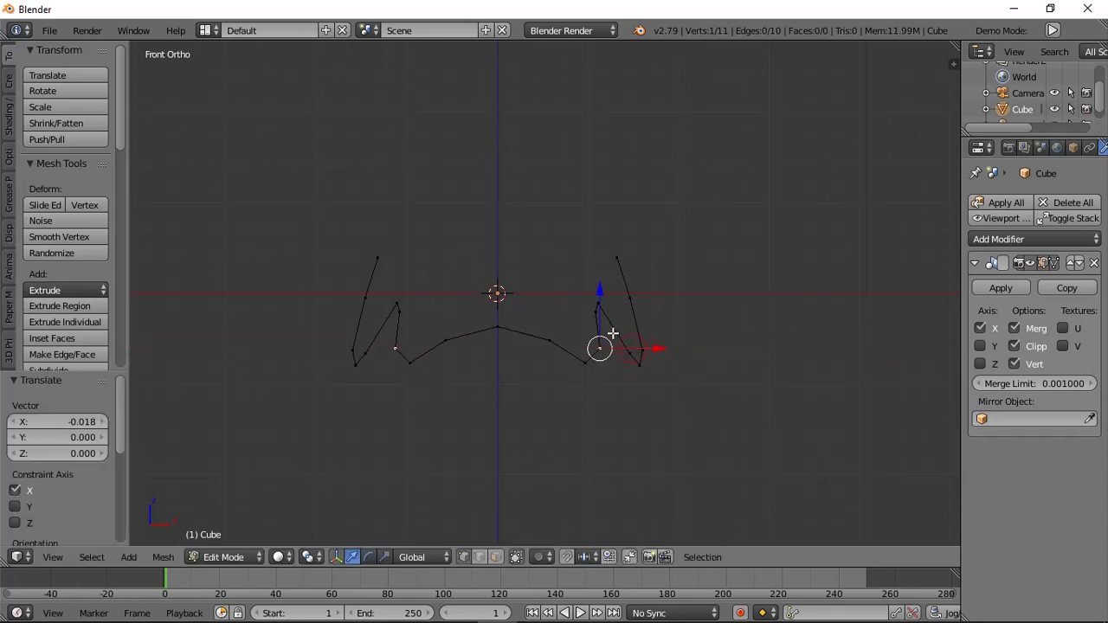
Adjust the crest vertices and the rear dip's low vertices along X in front view to even out the side outline.
{"action": "key", "text": "a"}
{"action": "right_click", "coordinate": [602, 315]}
{"action": "right_click", "coordinate": [603, 295]}
{"action": "left_click_drag", "start_coordinate": [633, 305], "coordinate": [629, 306]}
{"action": "right_click", "coordinate": [618, 366]}
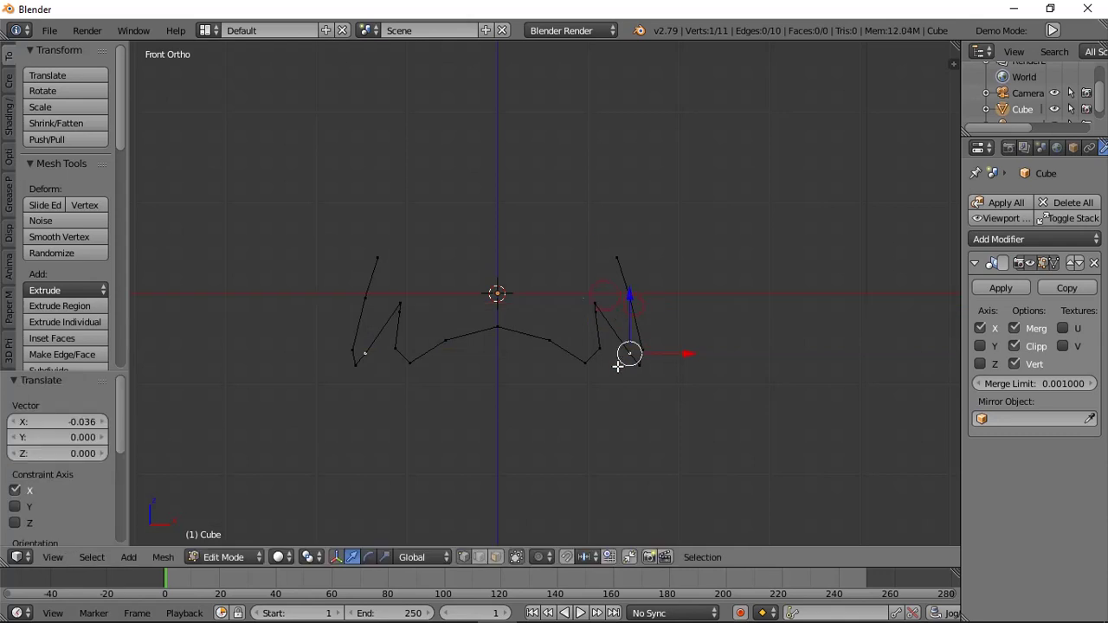
{"action": "left_click_drag", "start_coordinate": [648, 353], "coordinate": [672, 363]}
{"action": "right_click", "coordinate": [649, 369]}
{"action": "key", "text": "a"}
{"action": "right_click", "coordinate": [670, 356]}
Move the side vertex just ahead of the narrow waist slightly inward along X in top view.
{"action": "scroll", "coordinate": [669, 353], "scroll_direction": "down", "scroll_amount": 2}
{"action": "middle_click_drag", "start_coordinate": [669, 353], "coordinate": [497, 460]}
{"action": "key", "text": "KP_1"}
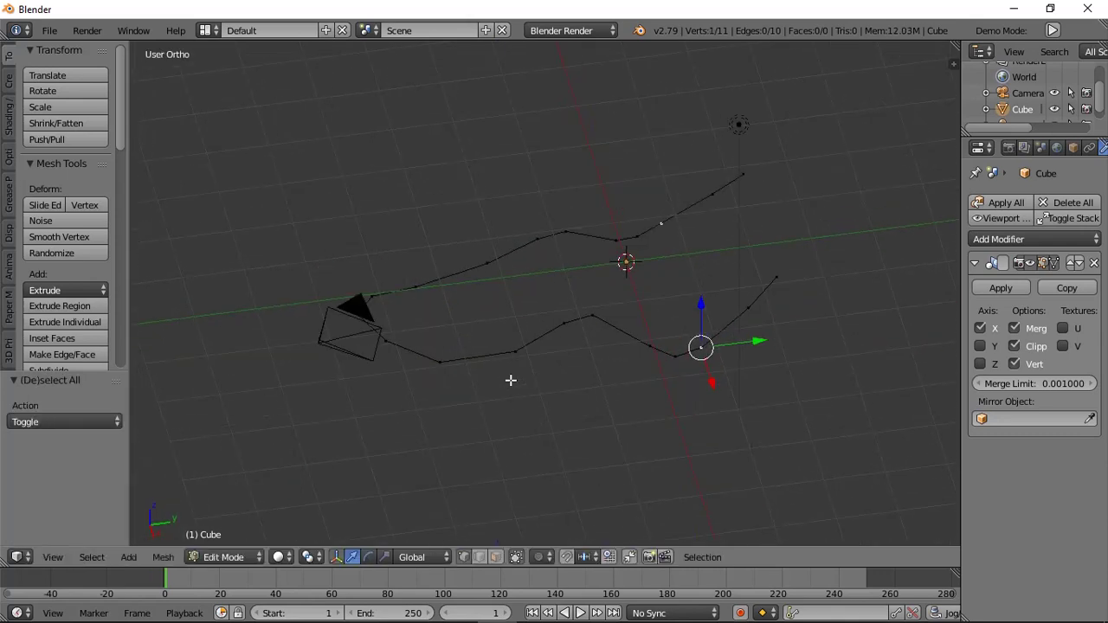
{"action": "key", "text": "KP_7"}
{"action": "scroll", "coordinate": [518, 356], "scroll_direction": "down", "scroll_amount": 2}
{"action": "key", "text": "a"}
{"action": "scroll", "coordinate": [560, 346], "scroll_direction": "up", "scroll_amount": 1}
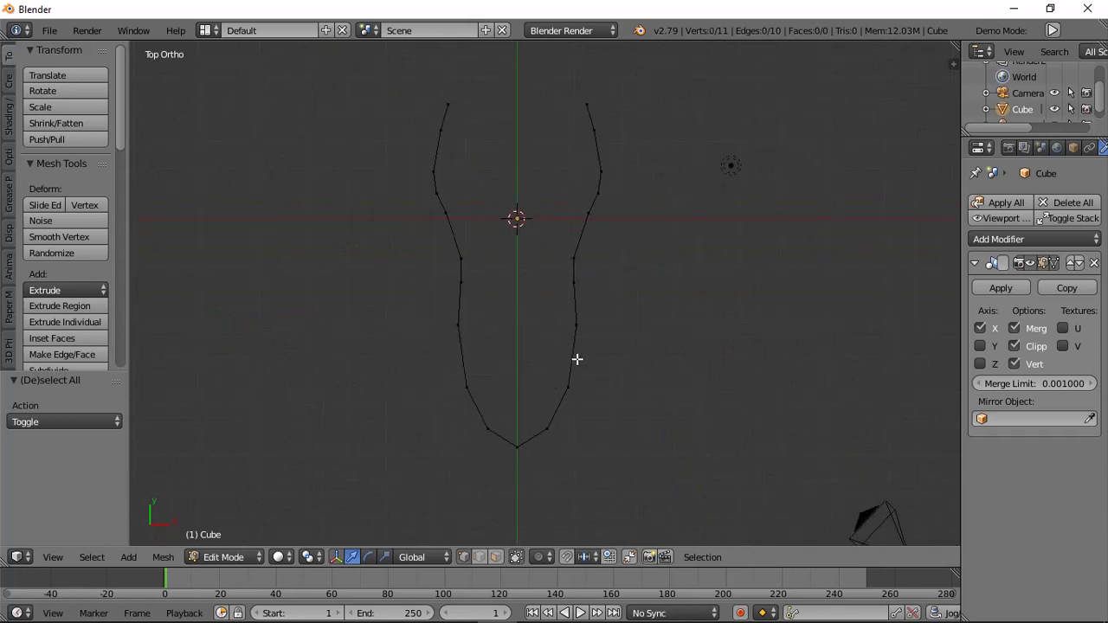
{"action": "right_click", "coordinate": [592, 325]}
{"action": "left_click_drag", "start_coordinate": [610, 330], "coordinate": [607, 328]}
{"action": "key", "text": "a"}
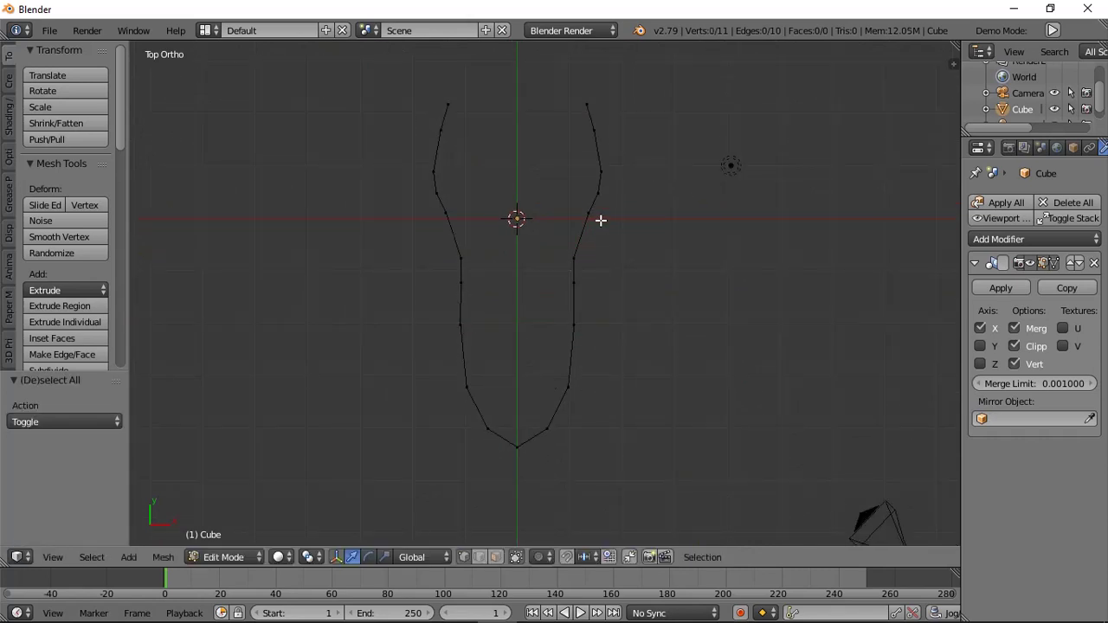
Move the rear end vertex outward about 0.36 along X with proportional editing to widen the open rear of the outline.
{"action": "key", "text": "b"}
{"action": "left_click_drag", "start_coordinate": [574, 75], "coordinate": [609, 112]}
{"action": "key", "text": "g"}
{"action": "key", "text": "x"}
{"action": "left_click", "coordinate": [631, 110]}
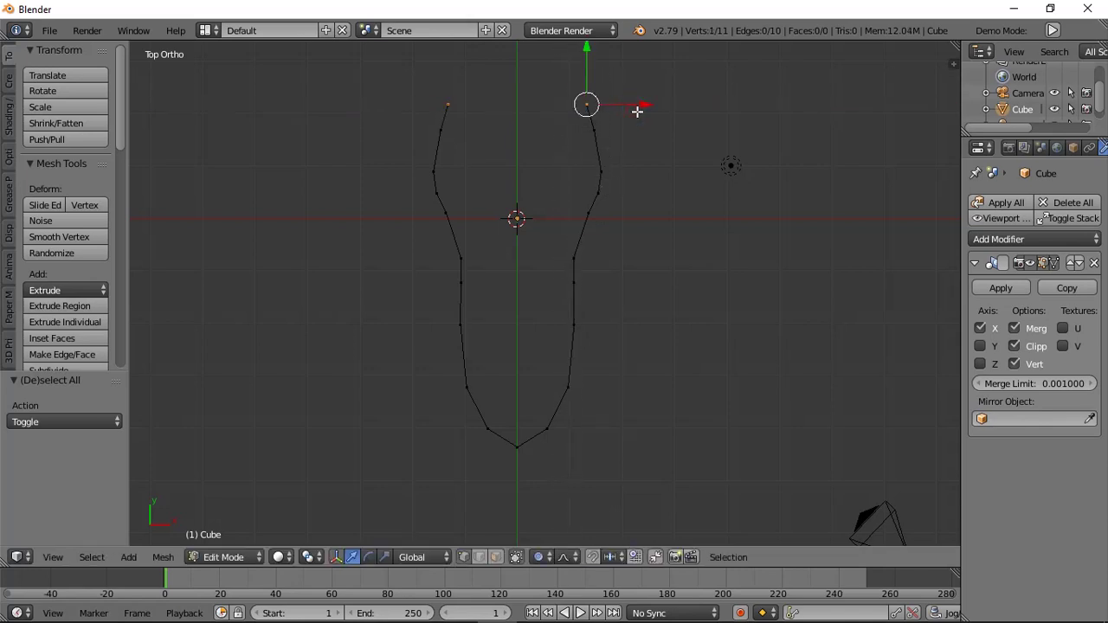
{"action": "key", "text": "g"}
{"action": "key", "text": "x"}
{"action": "left_click", "coordinate": [651, 116]}
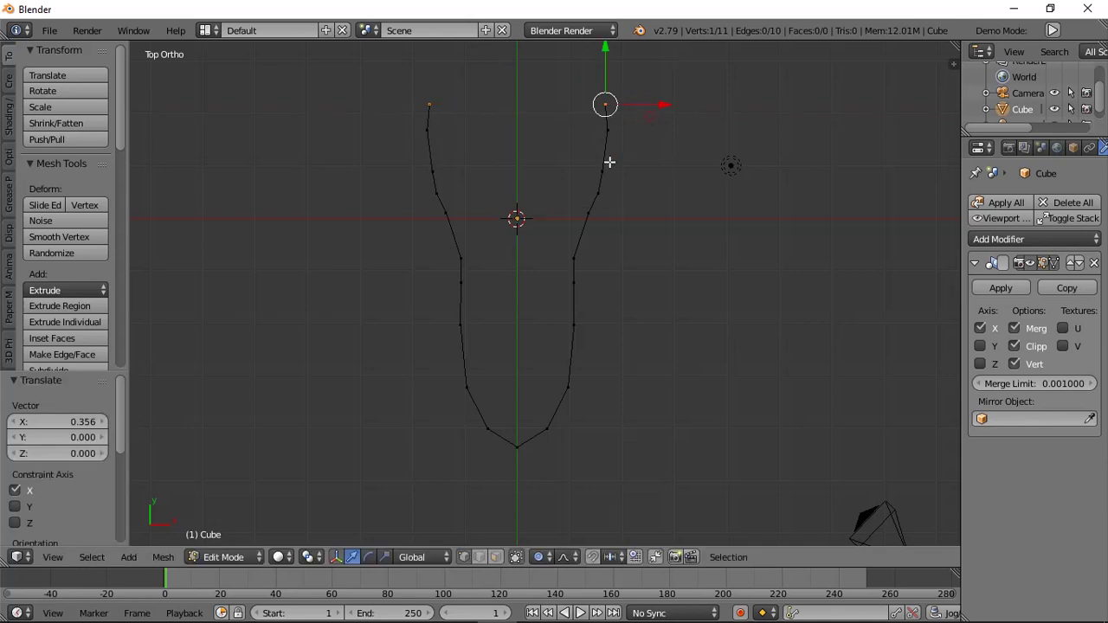
Duplicate the rear dip's lowest vertex and place the copy about 3.33 above it in the right side view.
{"action": "key", "text": "KP_1"}
{"action": "scroll", "coordinate": [548, 209], "scroll_direction": "up", "scroll_amount": 3}
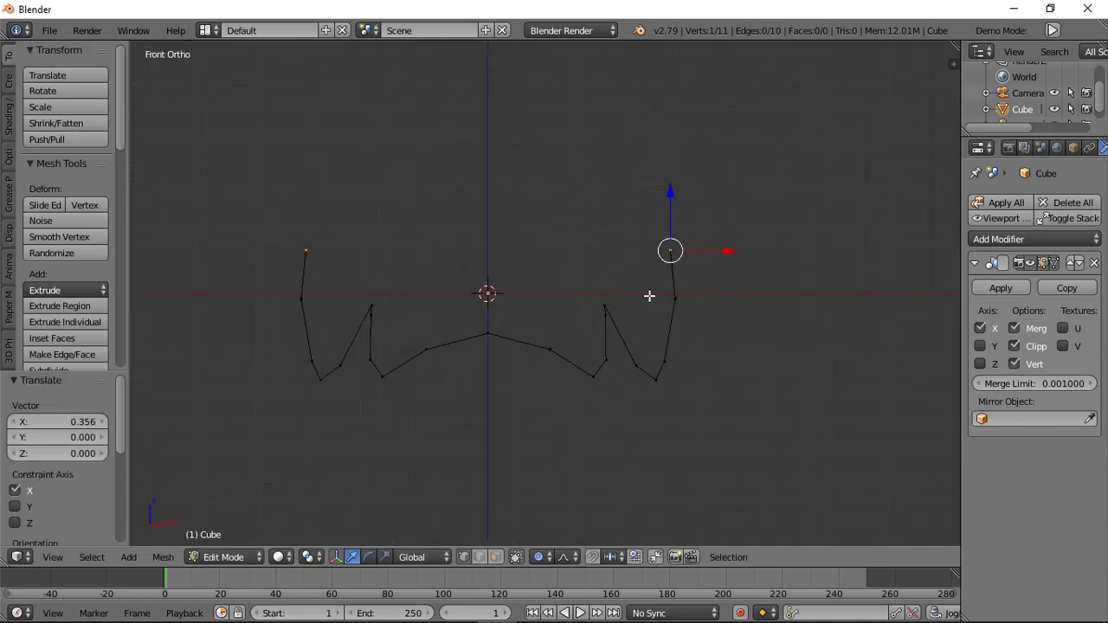
{"action": "right_click", "coordinate": [656, 384]}
{"action": "key", "text": "KP_3"}
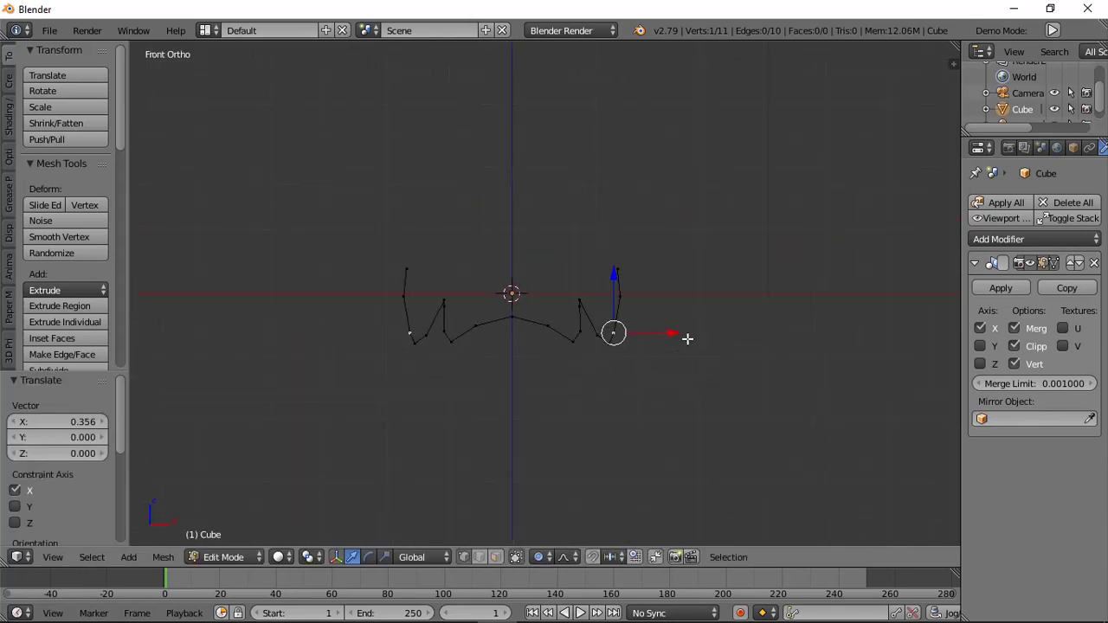
{"action": "key", "text": "a"}
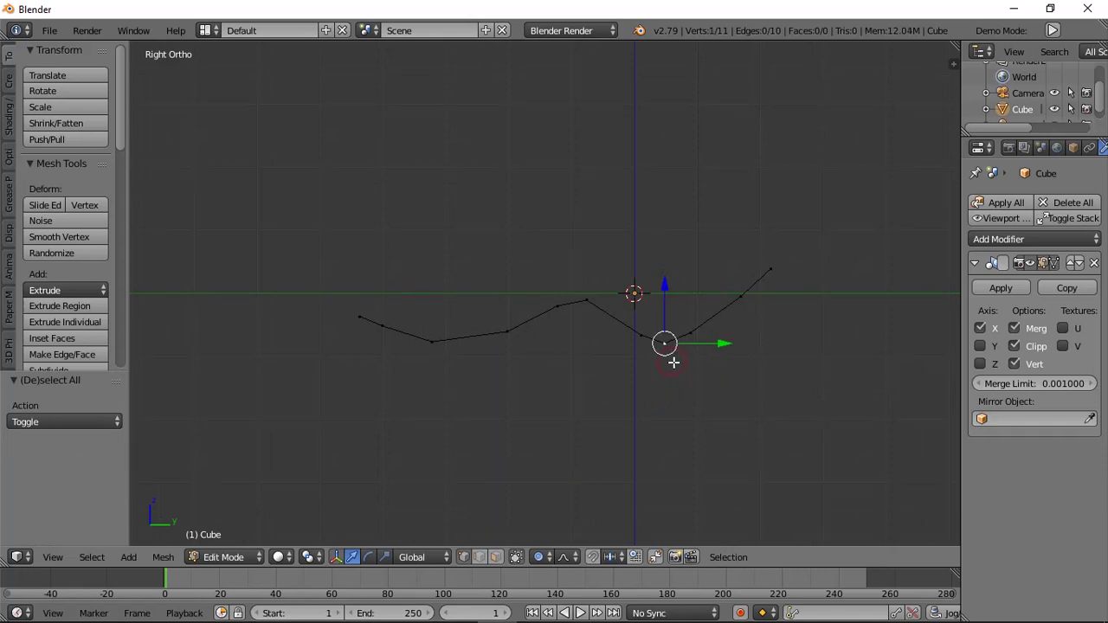
{"action": "key", "text": "e"}
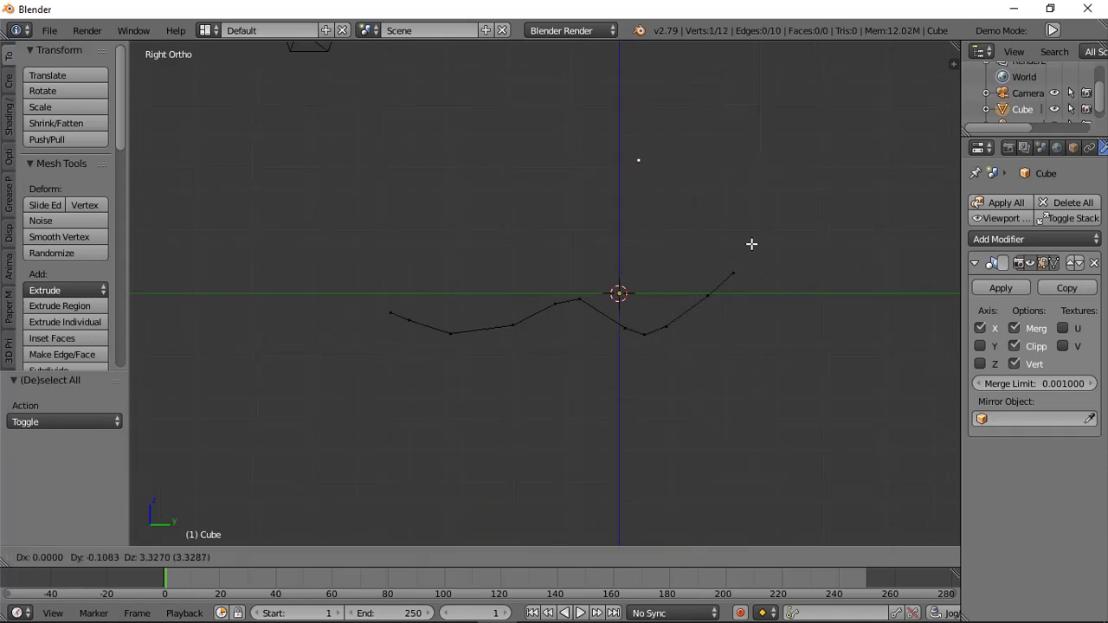
{"action": "left_click", "coordinate": [751, 245]}
Extrude the raised vertex toward the front in six descending segments to form an upper profile above the lower one.
{"action": "key", "text": "e"}
{"action": "left_click", "coordinate": [712, 217]}
{"action": "key", "text": "e"}
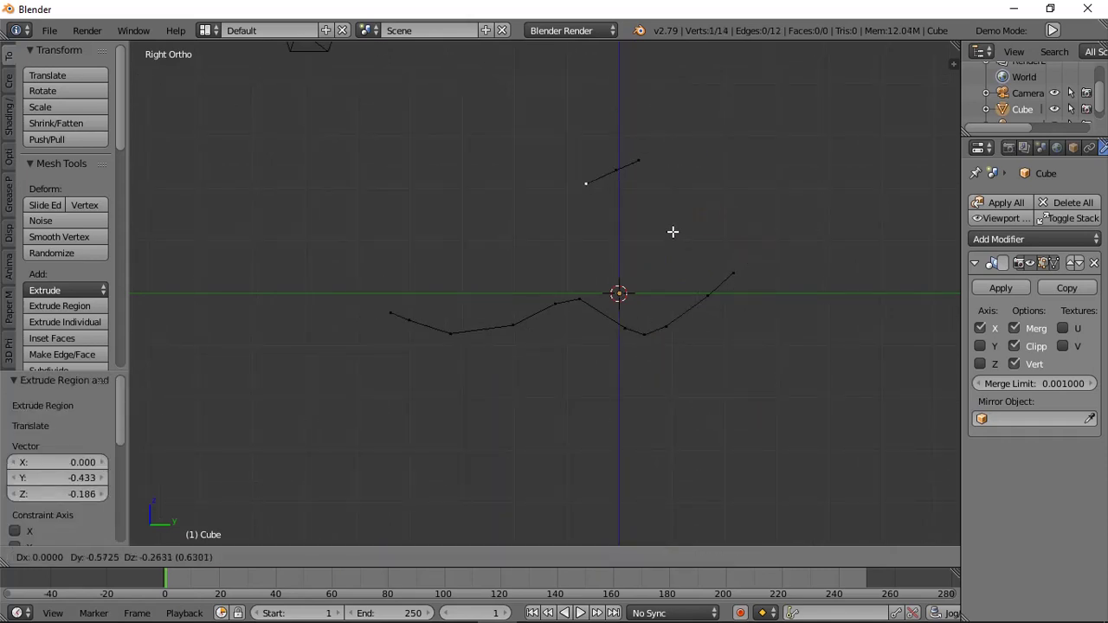
{"action": "left_click", "coordinate": [672, 231]}
{"action": "key", "text": "e"}
{"action": "left_click", "coordinate": [573, 262]}
{"action": "key", "text": "e"}
{"action": "left_click", "coordinate": [522, 277]}
{"action": "key", "text": "e"}
{"action": "left_click", "coordinate": [495, 282]}
Extrude the upper profile's starting vertex rearward in three segments that curve down above the lower profile's rear end.
{"action": "key", "text": "a"}
{"action": "right_click", "coordinate": [641, 161]}
{"action": "key", "text": "e"}
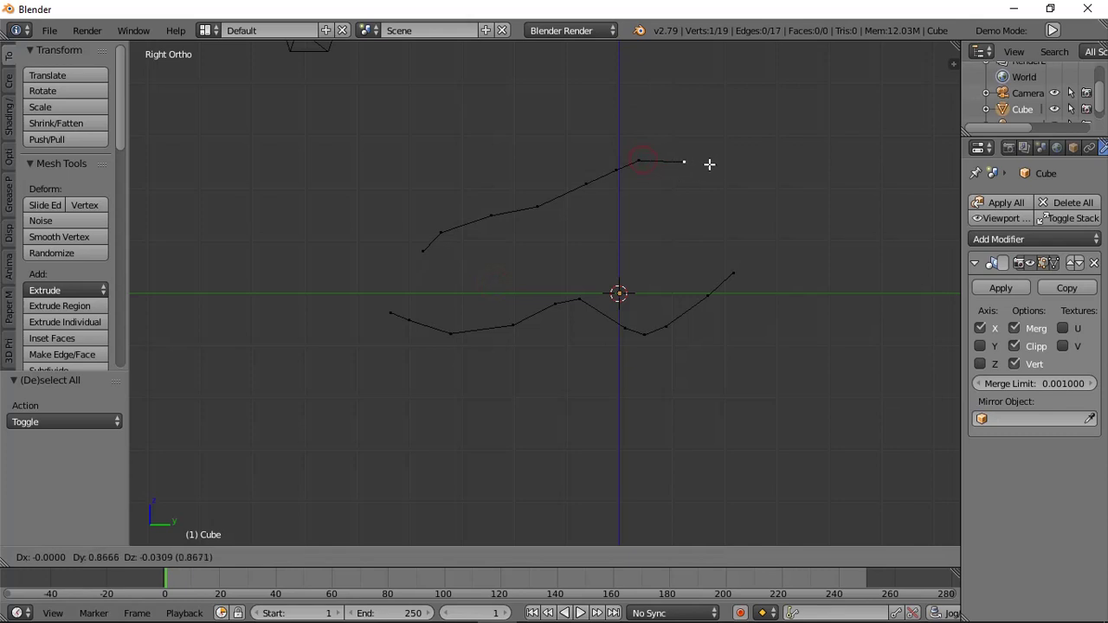
{"action": "left_click", "coordinate": [710, 168]}
{"action": "key", "text": "e"}
{"action": "left_click", "coordinate": [746, 186]}
{"action": "key", "text": "e"}
{"action": "left_click", "coordinate": [763, 218]}
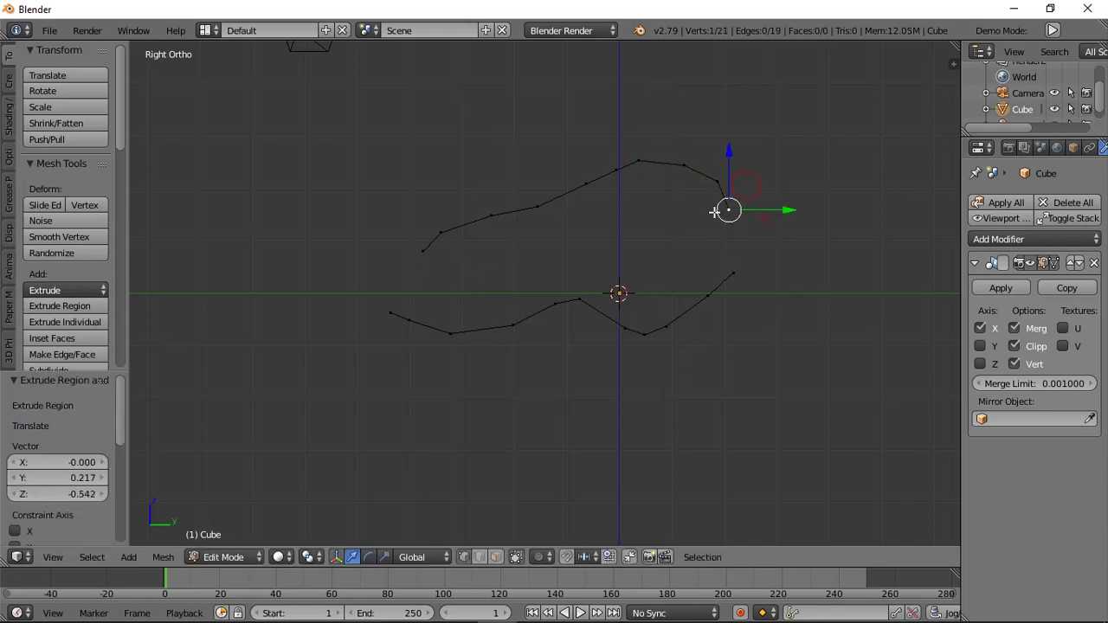
{"action": "key", "text": "a"}
{"action": "key", "text": "a"}
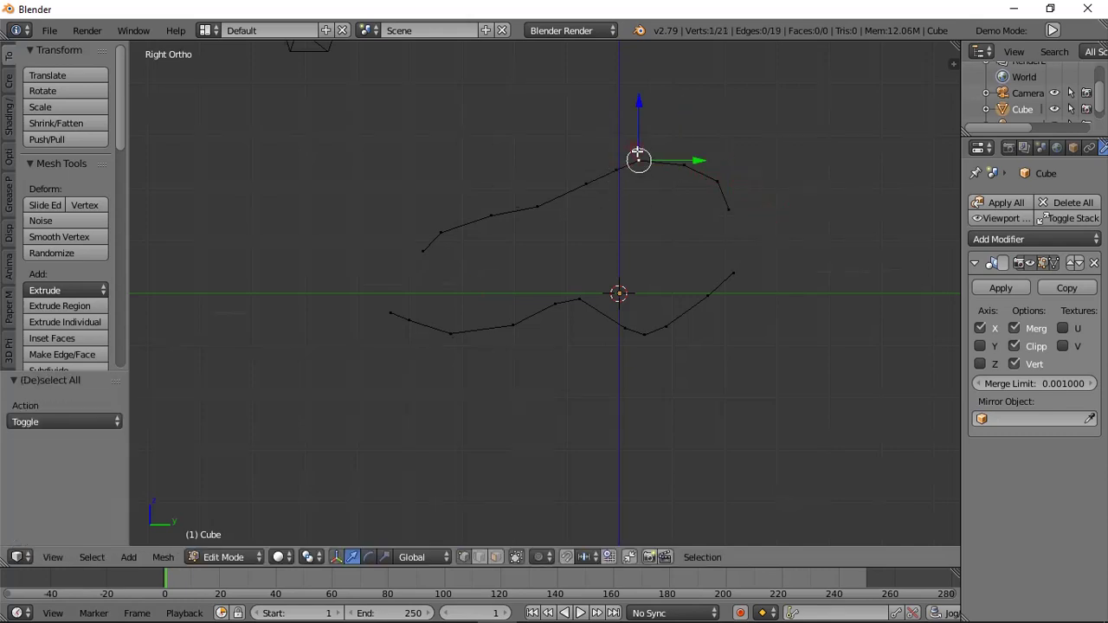
{"action": "key", "text": "KP_7"}
{"action": "key", "text": "l"}
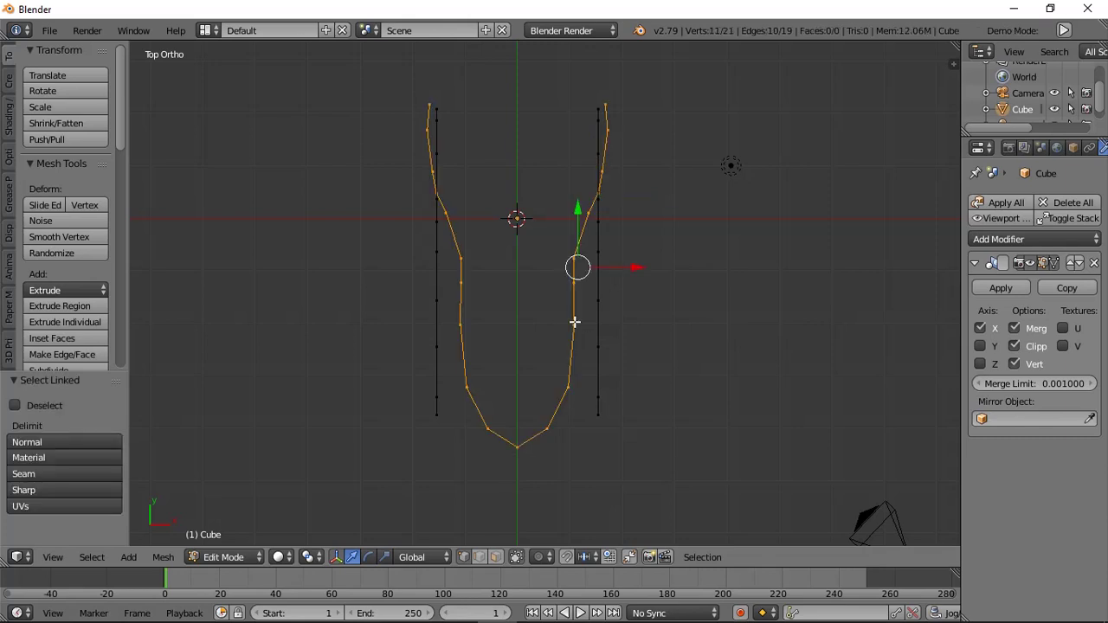
{"action": "key", "text": "h"}
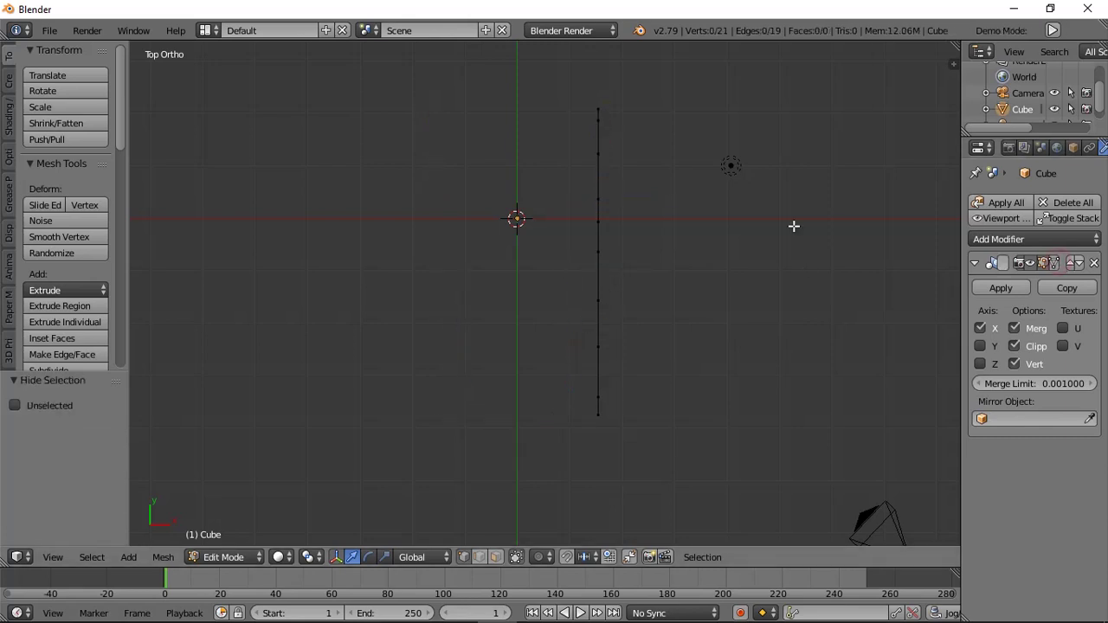
{"action": "key", "text": "l"}
{"action": "key", "text": "h"}
{"action": "key", "text": "alt+h"}
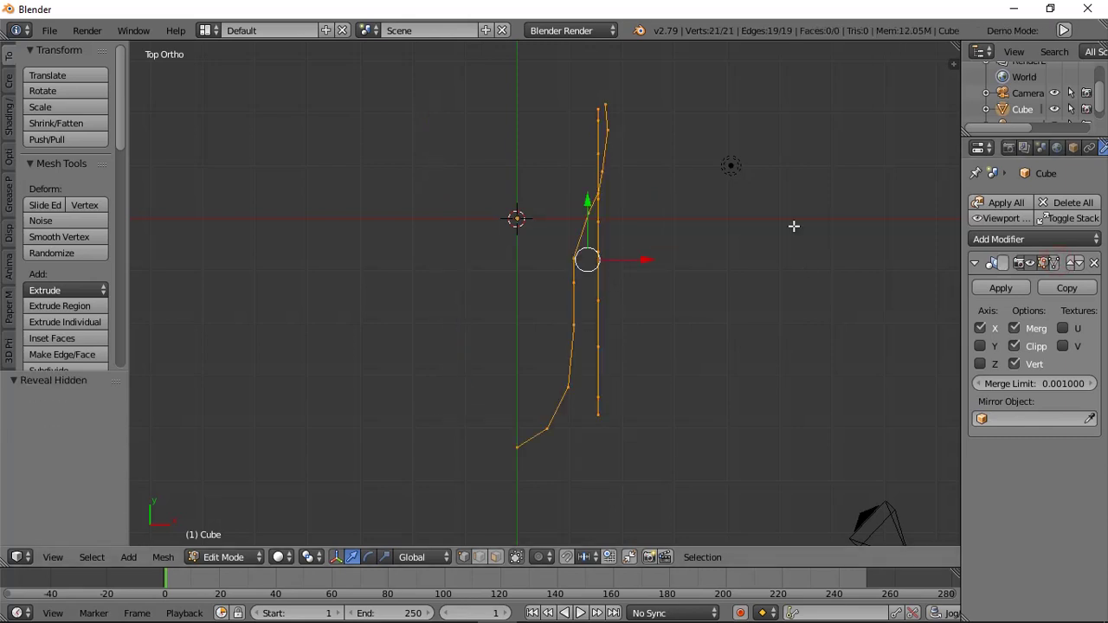
Hide the whole lower outline so only the upper profile stays editable, and switch the viewport to wireframe shading.
{"action": "key", "text": "a"}
{"action": "key", "text": "l"}
{"action": "key", "text": "h"}
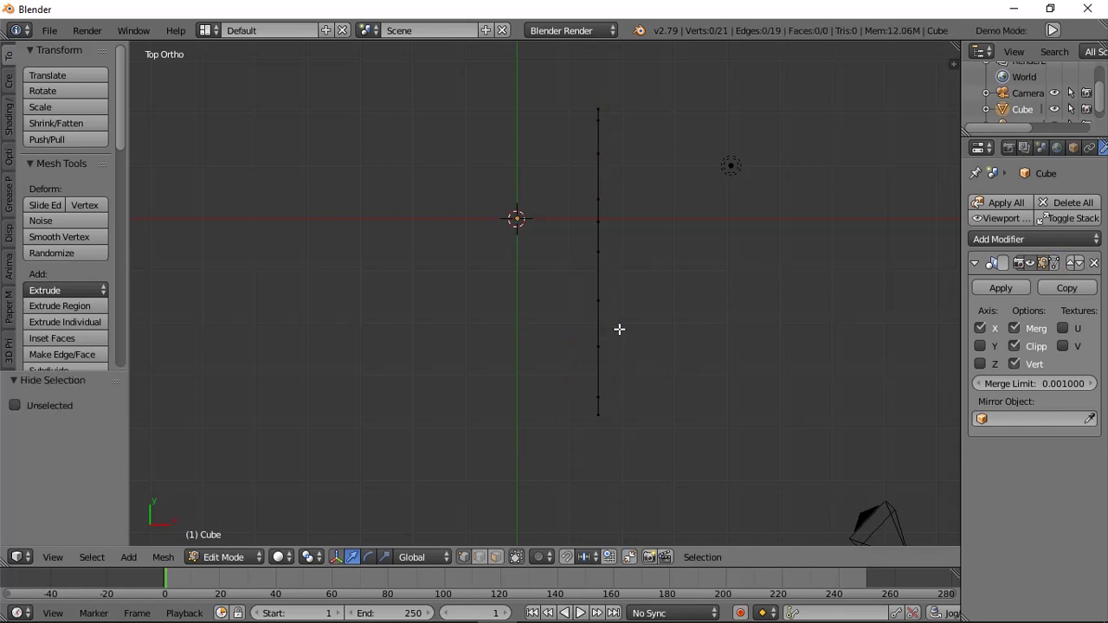
{"action": "key", "text": "a"}
{"action": "key", "text": "z"}
{"action": "middle_click_drag", "start_coordinate": [608, 304], "coordinate": [511, 203]}
{"action": "key", "text": "a"}
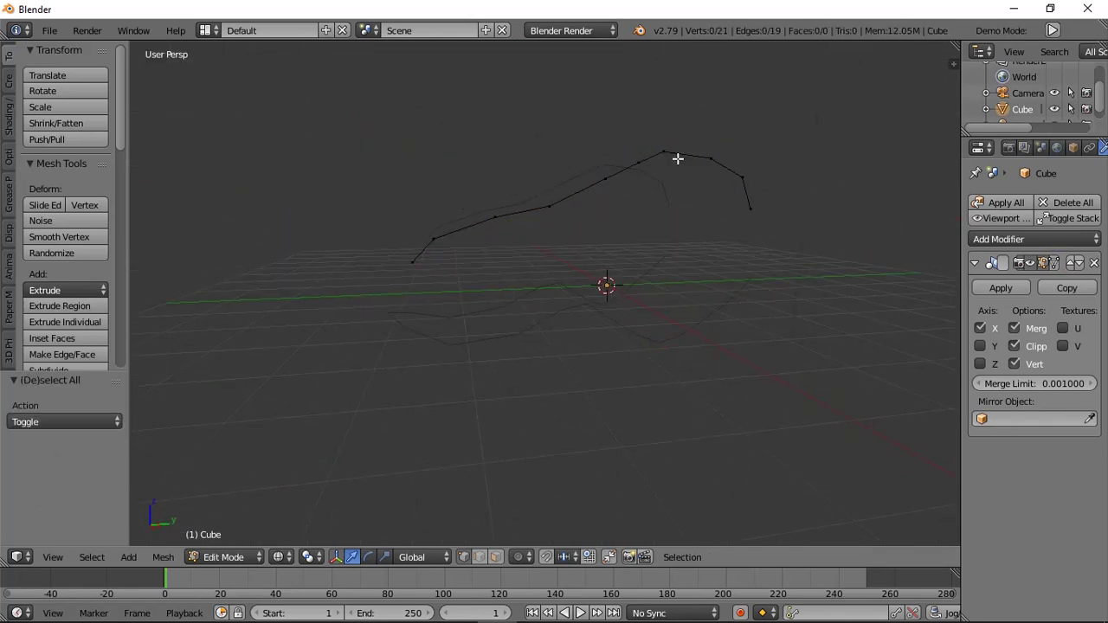
In the top view, move the upper profile's two vertices ahead of its peak inward along X, the second by about 0.62.
{"action": "right_click", "coordinate": [664, 151]}
{"action": "key", "text": "KP_7"}
{"action": "key", "text": "KP_7"}
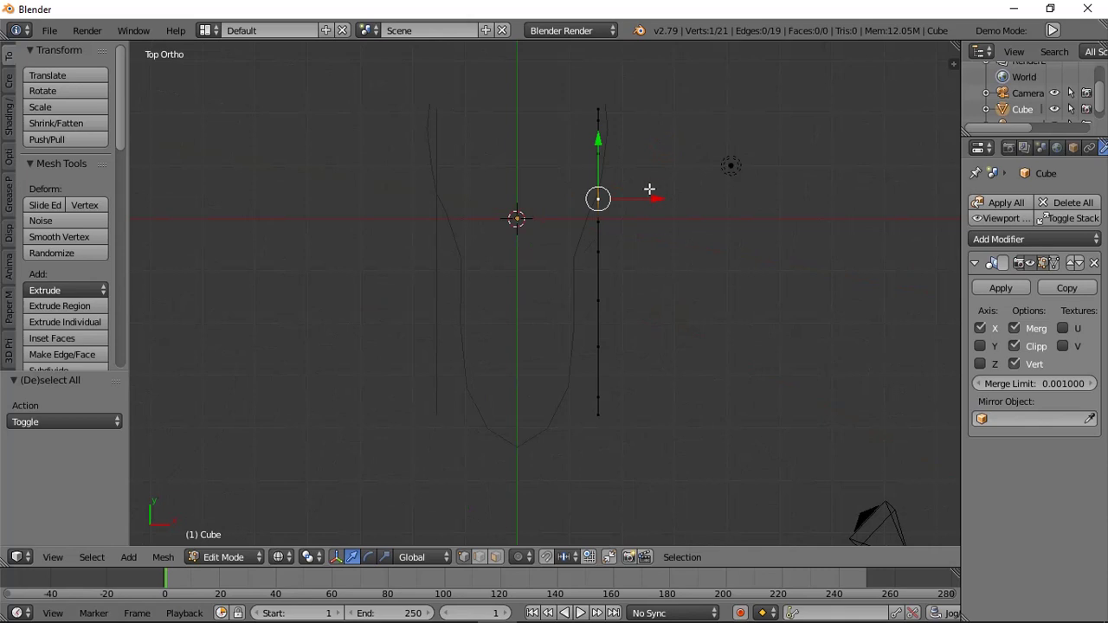
{"action": "scroll", "coordinate": [651, 215], "scroll_direction": "up", "scroll_amount": 3}
{"action": "right_click", "coordinate": [639, 185]}
{"action": "left_click_drag", "start_coordinate": [688, 172], "coordinate": [625, 255]}
{"action": "right_click", "coordinate": [649, 218]}
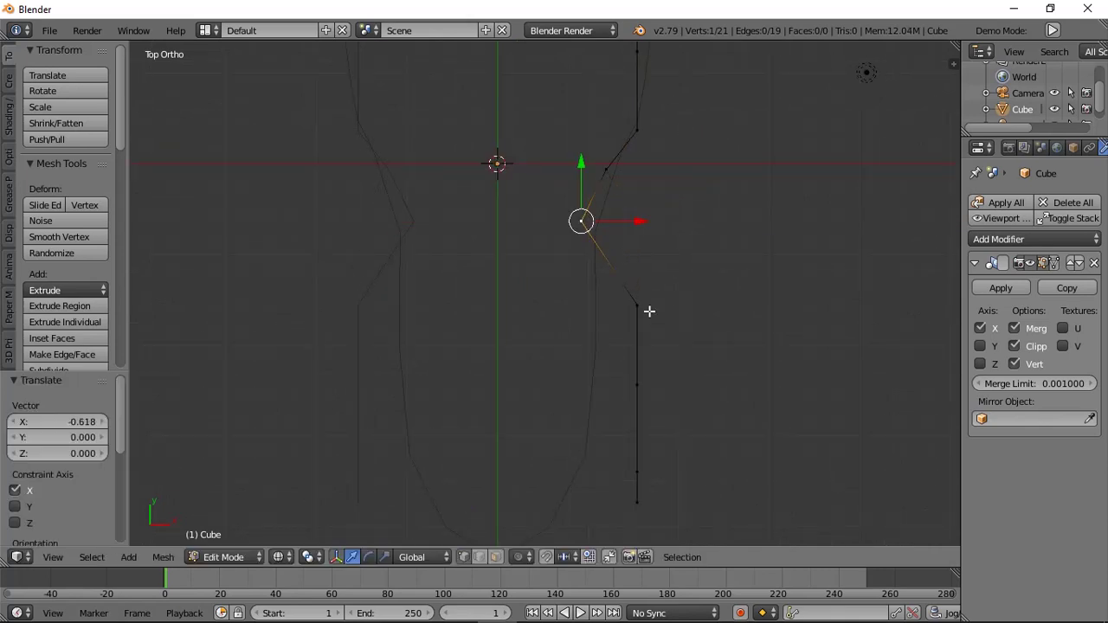
Pull the third vertex ahead of the peak inward along X and shift the second one a further 0.13 inward.
{"action": "right_click", "coordinate": [649, 309]}
{"action": "left_click_drag", "start_coordinate": [679, 300], "coordinate": [599, 324]}
{"action": "key", "text": "a"}
{"action": "right_click", "coordinate": [598, 222]}
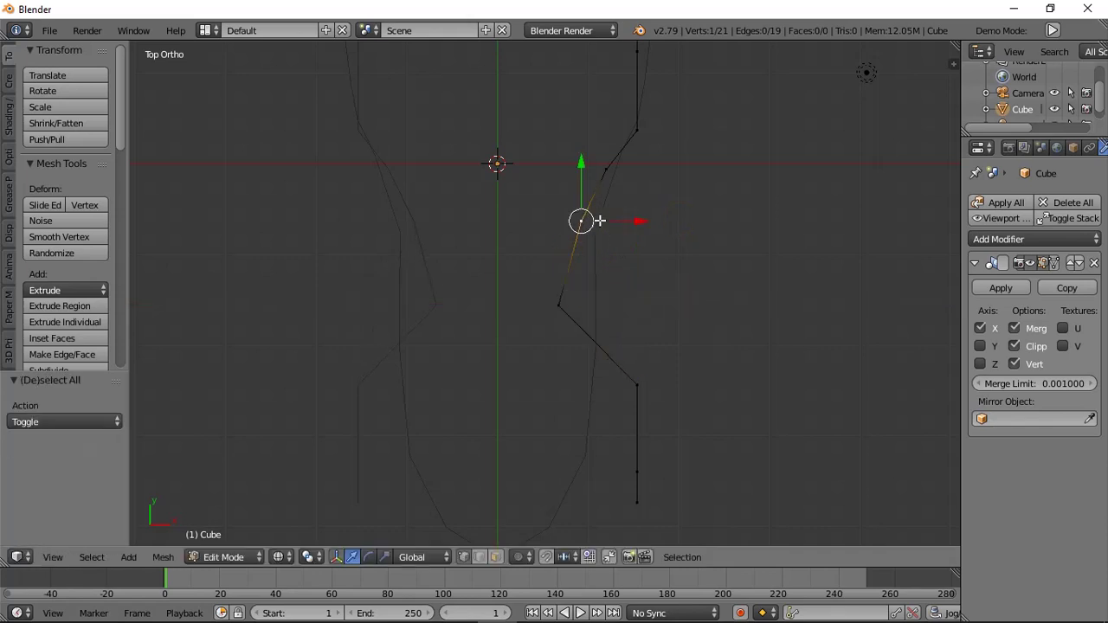
{"action": "left_click_drag", "start_coordinate": [609, 221], "coordinate": [597, 235]}
{"action": "middle_click_drag", "start_coordinate": [602, 294], "coordinate": [587, 207], "text": "shift"}
Move the fourth vertex ahead of the peak inward along X and shift the third one about 0.12 further inward.
{"action": "right_click", "coordinate": [629, 308]}
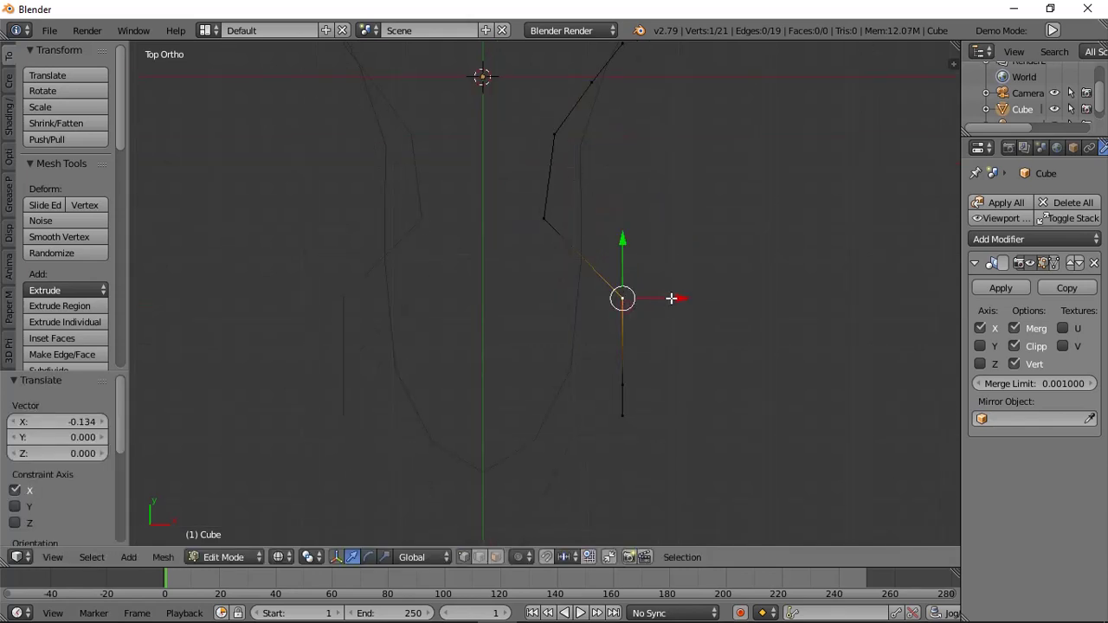
{"action": "key", "text": "g"}
{"action": "key", "text": "x"}
{"action": "left_click", "coordinate": [576, 334]}
{"action": "key", "text": "a"}
{"action": "right_click", "coordinate": [571, 223]}
{"action": "key", "text": "g"}
{"action": "key", "text": "x"}
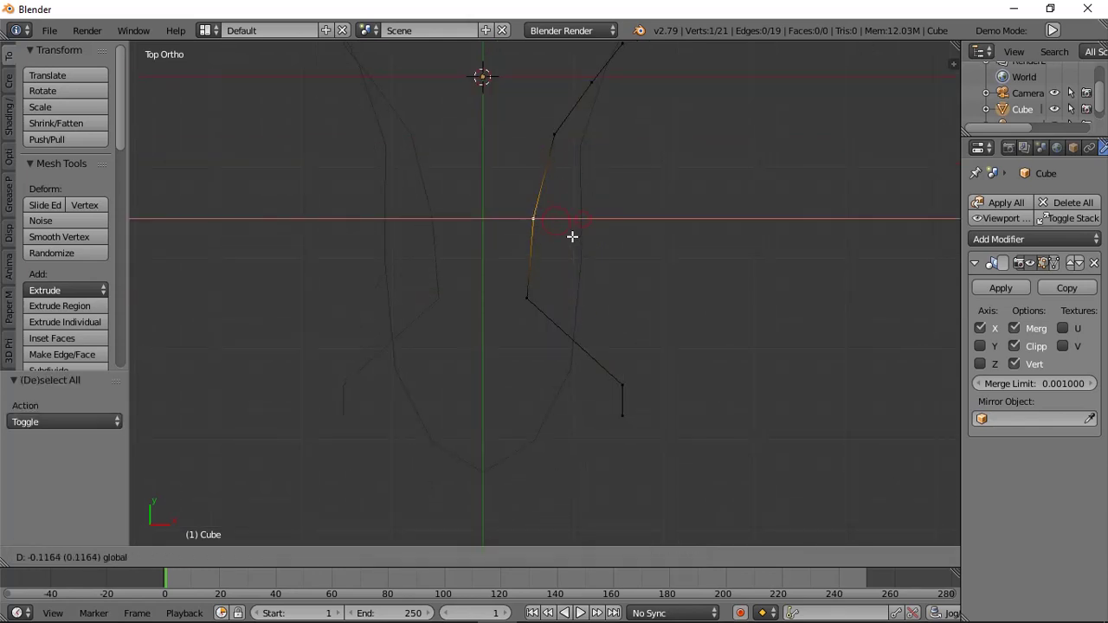
{"action": "left_click", "coordinate": [572, 236]}
Move the upper profile's last two front vertices inward along X, the end vertex by about 1.08.
{"action": "right_click", "coordinate": [633, 385]}
{"action": "key", "text": "g"}
{"action": "key", "text": "x"}
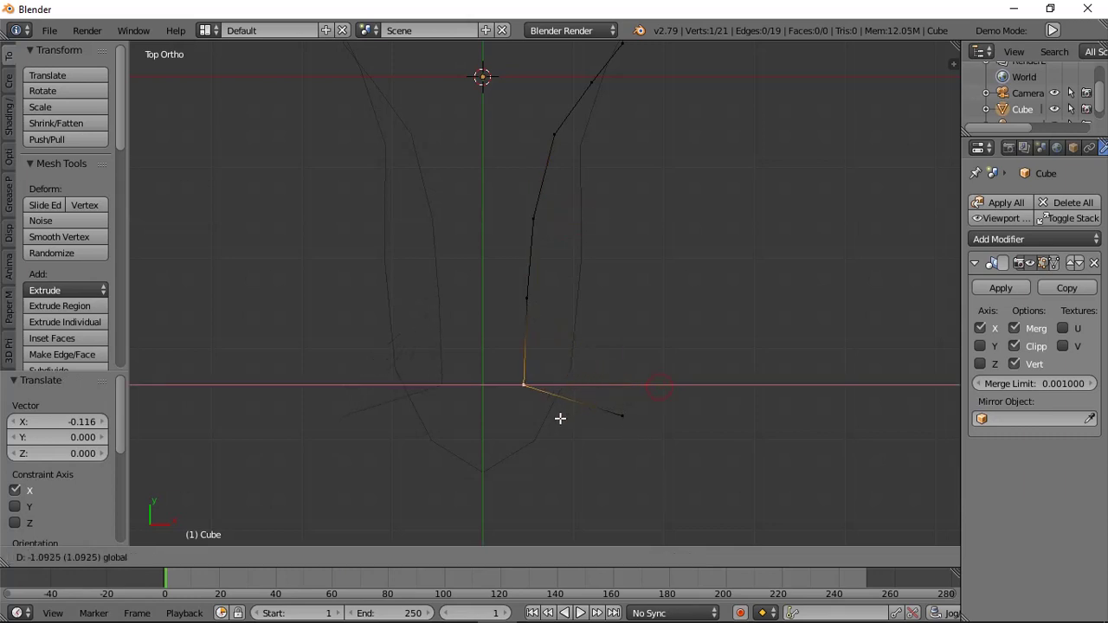
{"action": "left_click", "coordinate": [560, 418]}
{"action": "right_click", "coordinate": [619, 417]}
{"action": "key", "text": "g"}
{"action": "key", "text": "x"}
{"action": "left_click", "coordinate": [560, 444]}
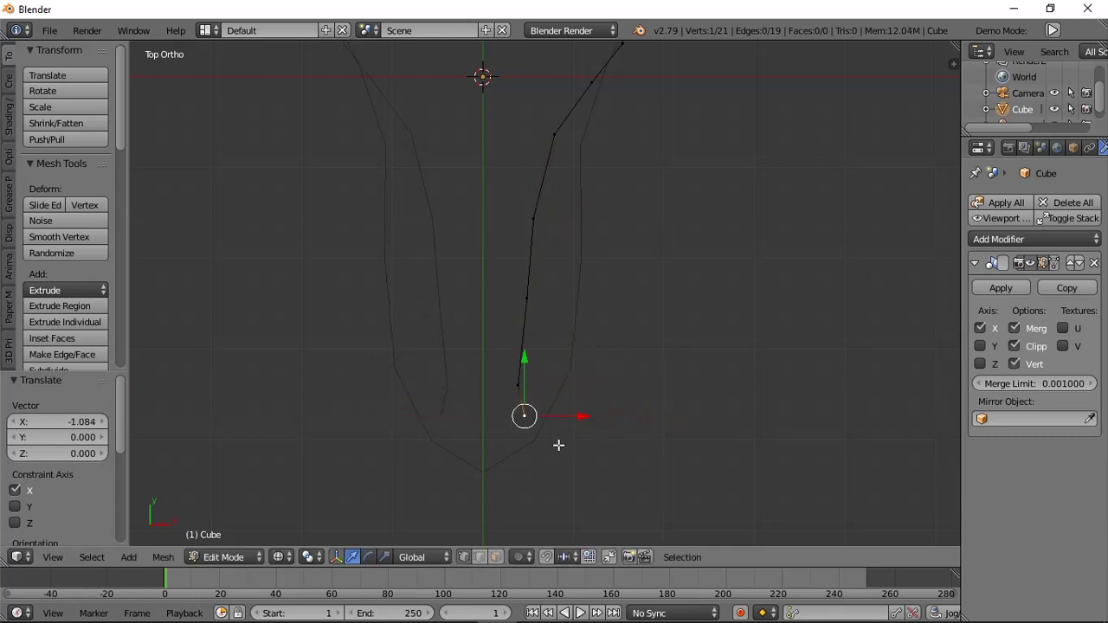
In the front view, move the vertex before the upper profile's rear end about 0.06 inward and the end vertex about 0.04 outward along X.
{"action": "key", "text": "a"}
{"action": "key", "text": "KP_1"}
{"action": "scroll", "coordinate": [559, 346], "scroll_direction": "down", "scroll_amount": 3}
{"action": "scroll", "coordinate": [606, 203], "scroll_direction": "up", "scroll_amount": 1}
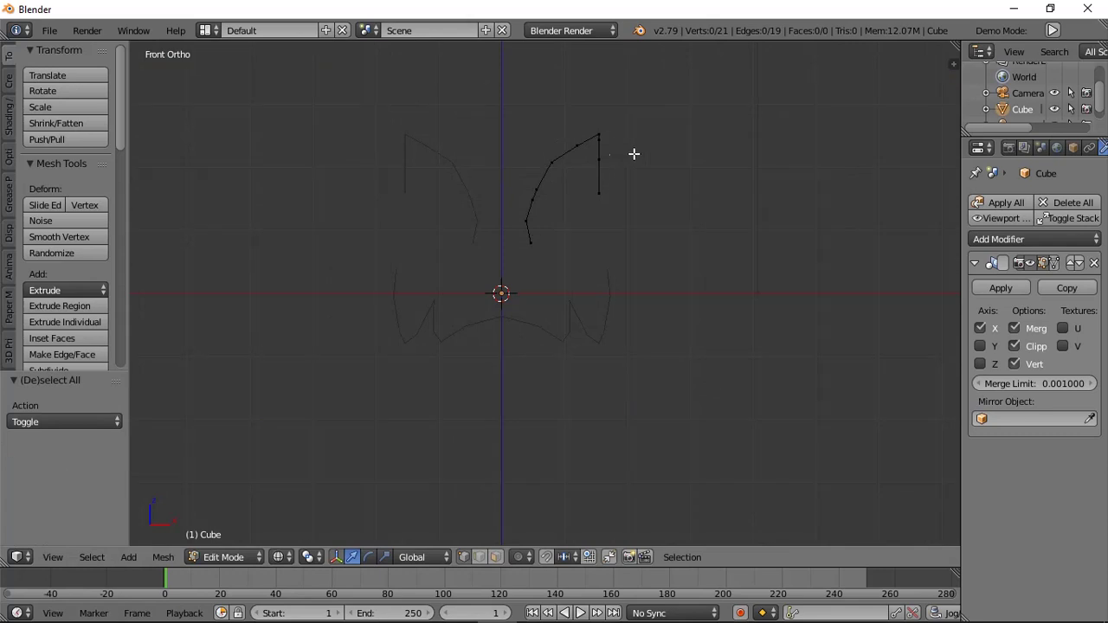
{"action": "middle_click_drag", "start_coordinate": [634, 154], "coordinate": [542, 354], "text": "shift"}
{"action": "scroll", "coordinate": [544, 342], "scroll_direction": "up", "scroll_amount": 2}
{"action": "middle_click_drag", "start_coordinate": [498, 383], "coordinate": [519, 289], "text": "shift"}
{"action": "left_click_drag", "start_coordinate": [555, 270], "coordinate": [540, 300]}
{"action": "right_click", "coordinate": [522, 309]}
{"action": "right_click", "coordinate": [506, 341]}
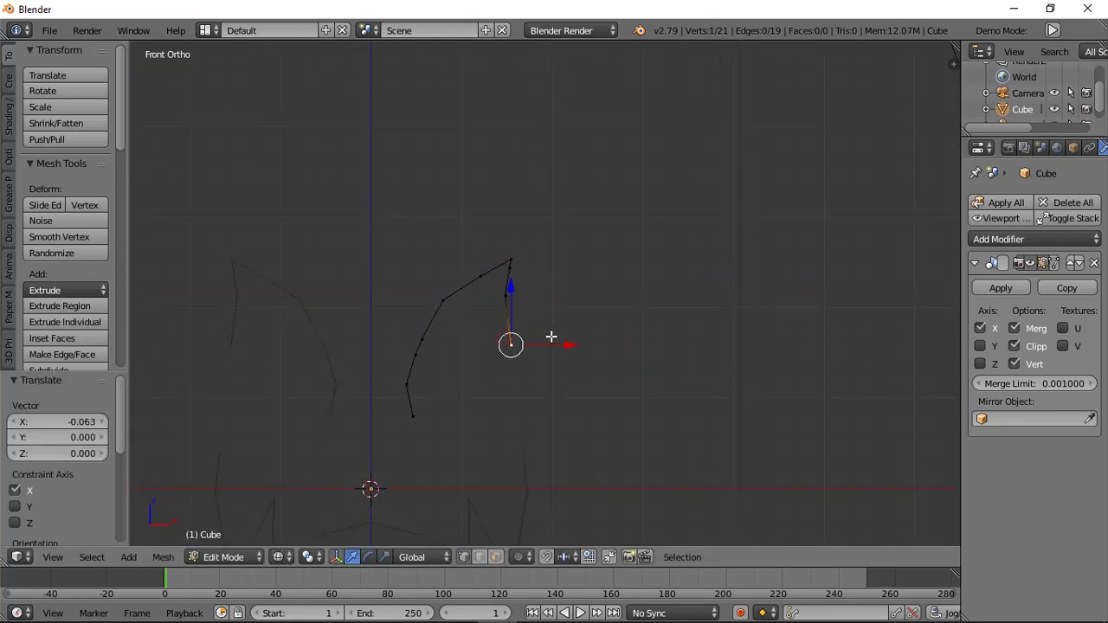
{"action": "left_click_drag", "start_coordinate": [551, 343], "coordinate": [554, 345]}
In the top view, nudge the upper profile's peak vertex, its front neighbour and its rear end along X to smooth the curve.
{"action": "key", "text": "KP_3"}
{"action": "scroll", "coordinate": [629, 359], "scroll_direction": "down", "scroll_amount": 1}
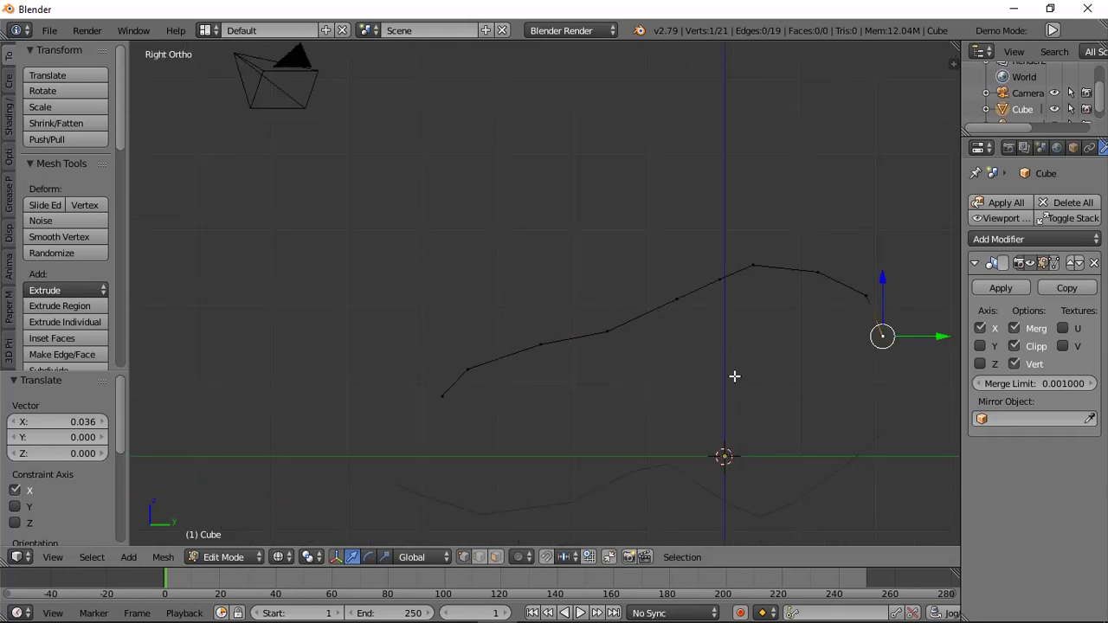
{"action": "key", "text": "KP_7"}
{"action": "middle_click_drag", "start_coordinate": [688, 262], "coordinate": [711, 387], "text": "shift"}
{"action": "right_click", "coordinate": [551, 213]}
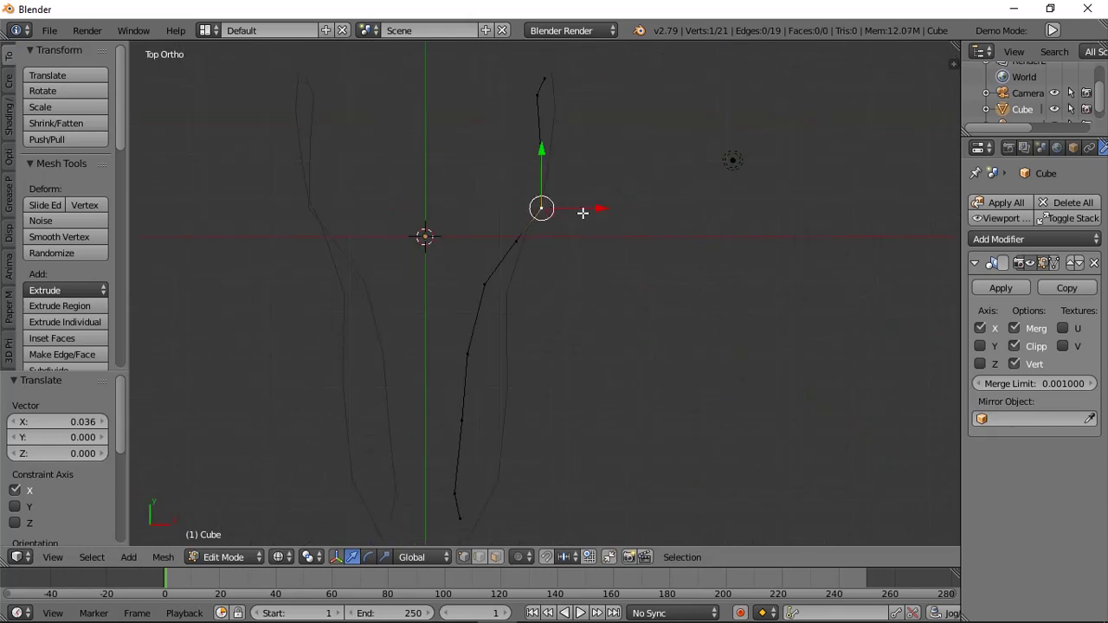
{"action": "left_click_drag", "start_coordinate": [583, 212], "coordinate": [566, 235]}
{"action": "right_click", "coordinate": [545, 247], "text": "shift"}
{"action": "middle_click_drag", "start_coordinate": [544, 211], "coordinate": [557, 282], "text": "shift"}
{"action": "scroll", "coordinate": [558, 278], "scroll_direction": "down", "scroll_amount": 1}
{"action": "key", "text": "a"}
{"action": "right_click", "coordinate": [569, 146]}
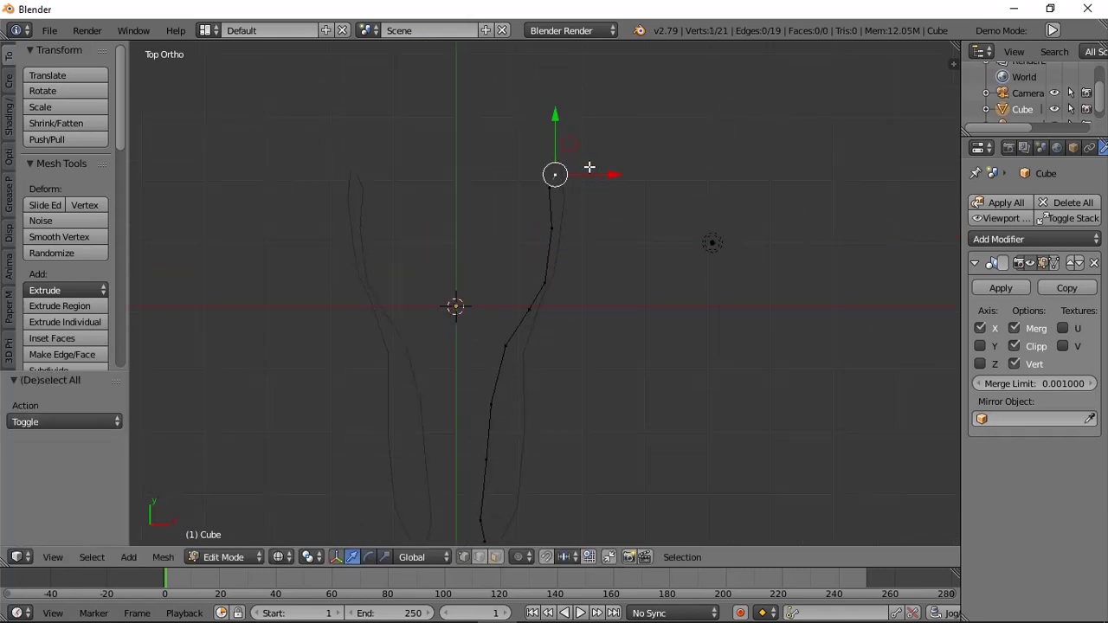
{"action": "left_click_drag", "start_coordinate": [603, 175], "coordinate": [602, 175]}
Reveal the hidden lower outline beside the upper profile in an angled orthographic view.
{"action": "middle_click_drag", "start_coordinate": [537, 214], "coordinate": [586, 136]}
{"action": "key", "text": "a"}
{"action": "key", "text": "KP_5"}
{"action": "mouse_move", "coordinate": [636, 190]}
{"action": "middle_mouse_down"}
{"action": "mouse_move", "coordinate": [617, 153]}
{"action": "mouse_move", "coordinate": [601, 210]}
{"action": "mouse_move", "coordinate": [625, 197]}
{"action": "middle_mouse_up"}
{"action": "key", "text": "alt+h"}
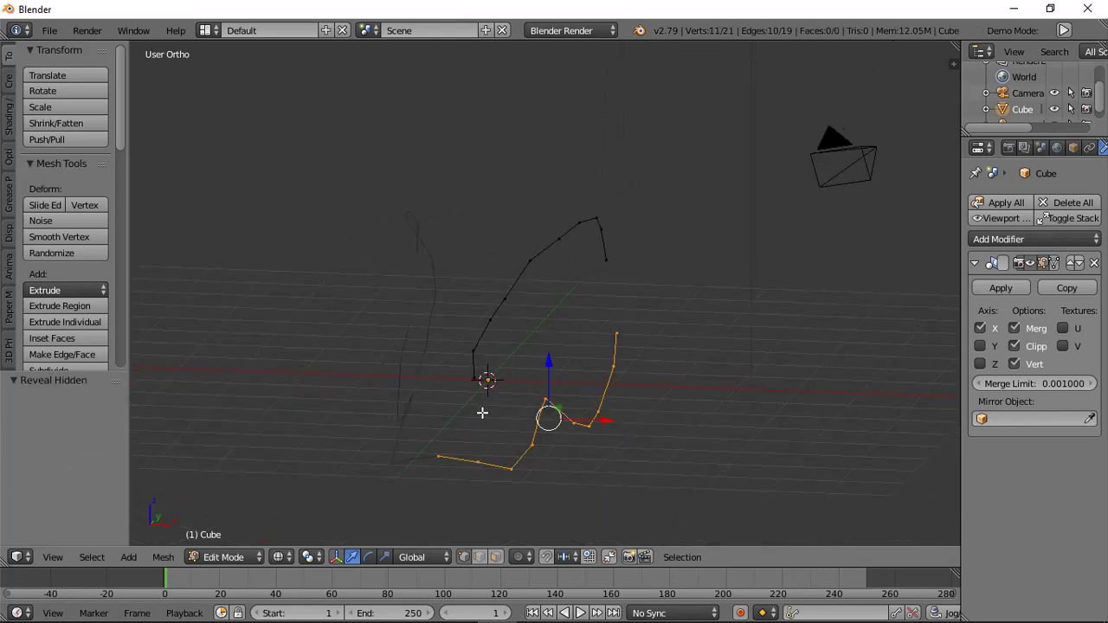
In the right side view, extrude the lower outline's front centre vertex upward and rearward in five segments to start a centre profile.
{"action": "key", "text": "a"}
{"action": "right_click", "coordinate": [437, 463]}
{"action": "key", "text": "KP_3"}
{"action": "key", "text": "e"}
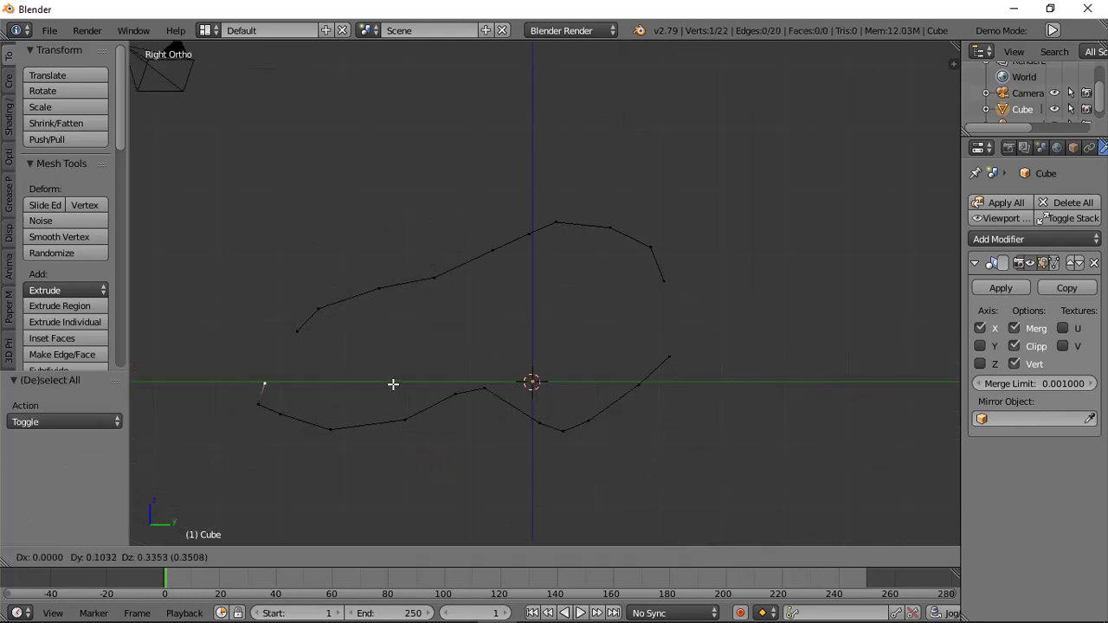
{"action": "left_click", "coordinate": [391, 373]}
{"action": "key", "text": "e"}
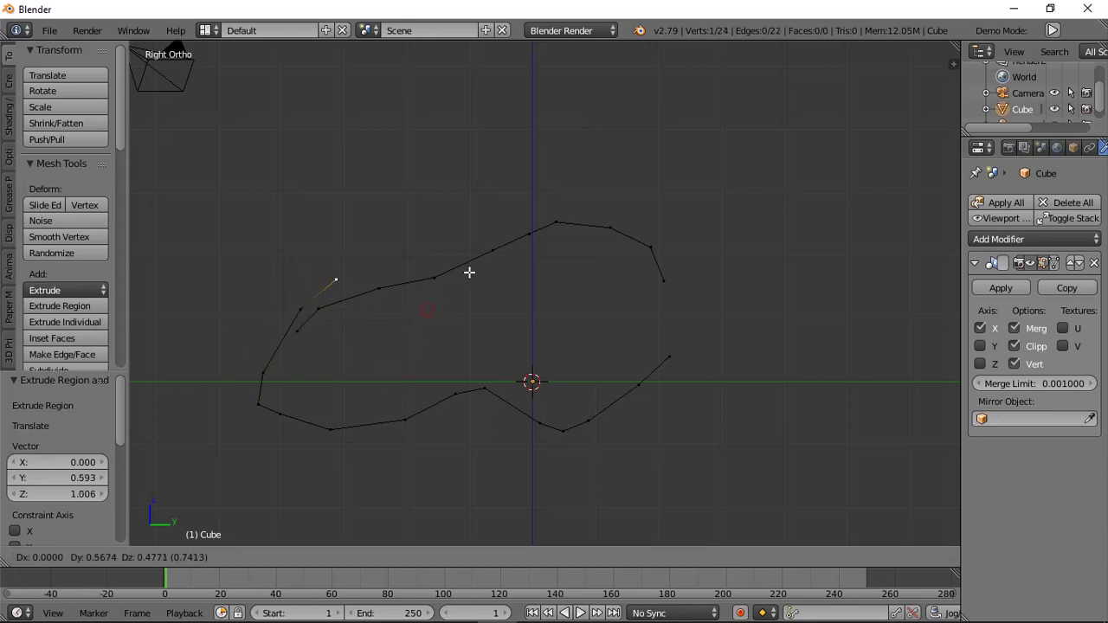
{"action": "left_click", "coordinate": [494, 260]}
{"action": "key", "text": "e"}
{"action": "left_click", "coordinate": [500, 254]}
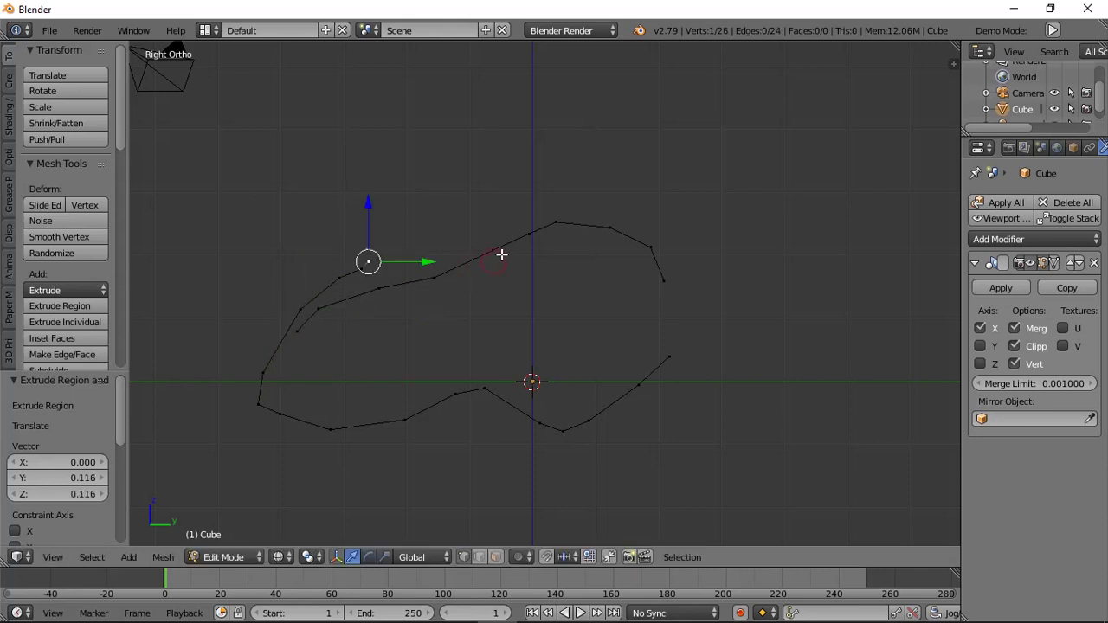
Continue the centre profile rearward in eight segments that rise gently over the upper profile and pass beyond its peak.
{"action": "key", "text": "e"}
{"action": "left_click", "coordinate": [521, 255]}
{"action": "key", "text": "e"}
{"action": "left_click", "coordinate": [535, 246]}
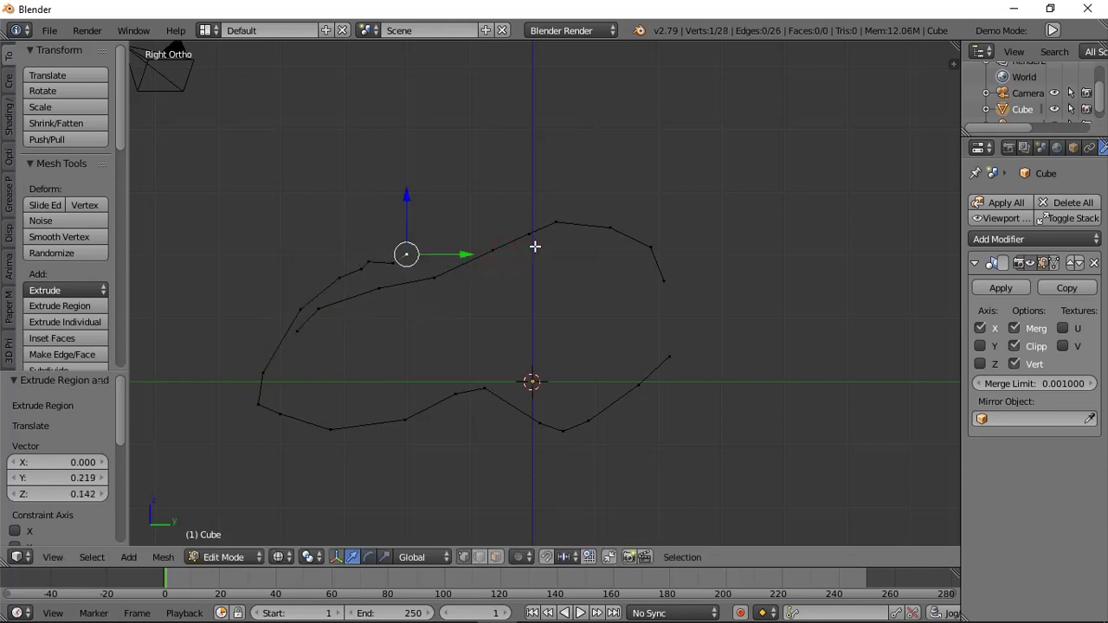
{"action": "key", "text": "e"}
{"action": "left_click", "coordinate": [558, 248]}
{"action": "key", "text": "e"}
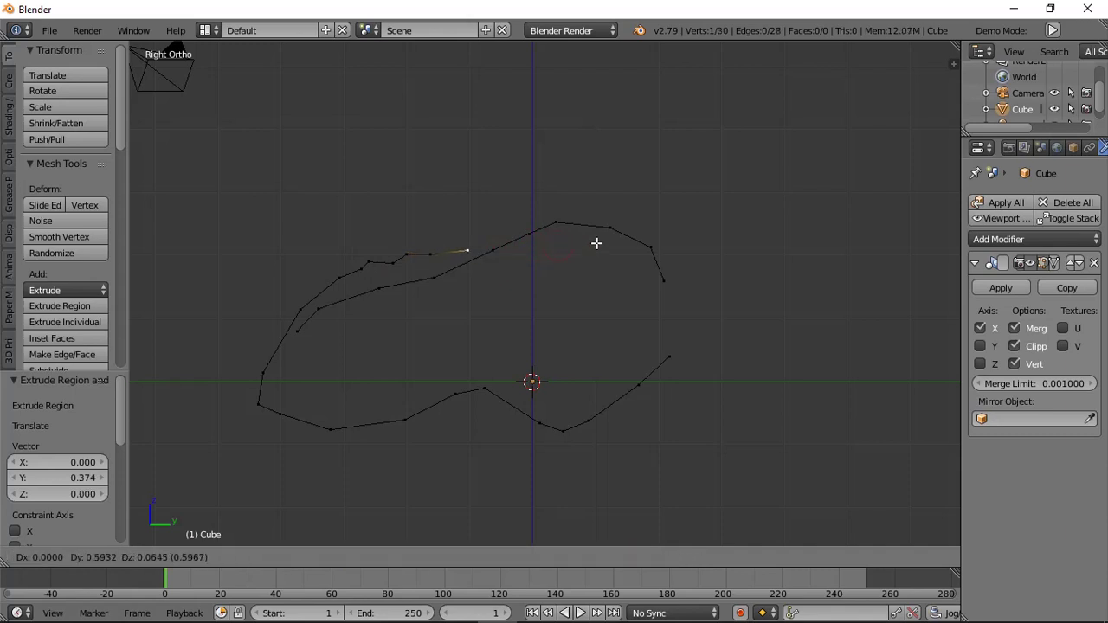
{"action": "left_click", "coordinate": [597, 243]}
{"action": "key", "text": "e"}
{"action": "left_click", "coordinate": [638, 232]}
{"action": "key", "text": "e"}
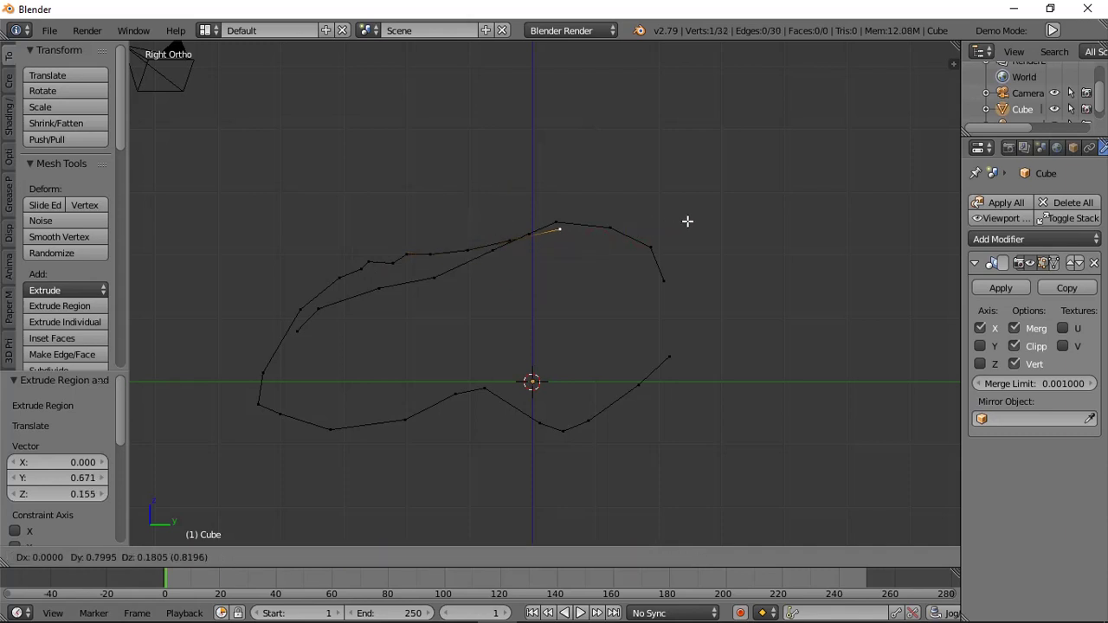
{"action": "left_click", "coordinate": [785, 227]}
Extend the centre profile rearward in four descending segments to form a long sloping tail.
{"action": "key", "text": "e"}
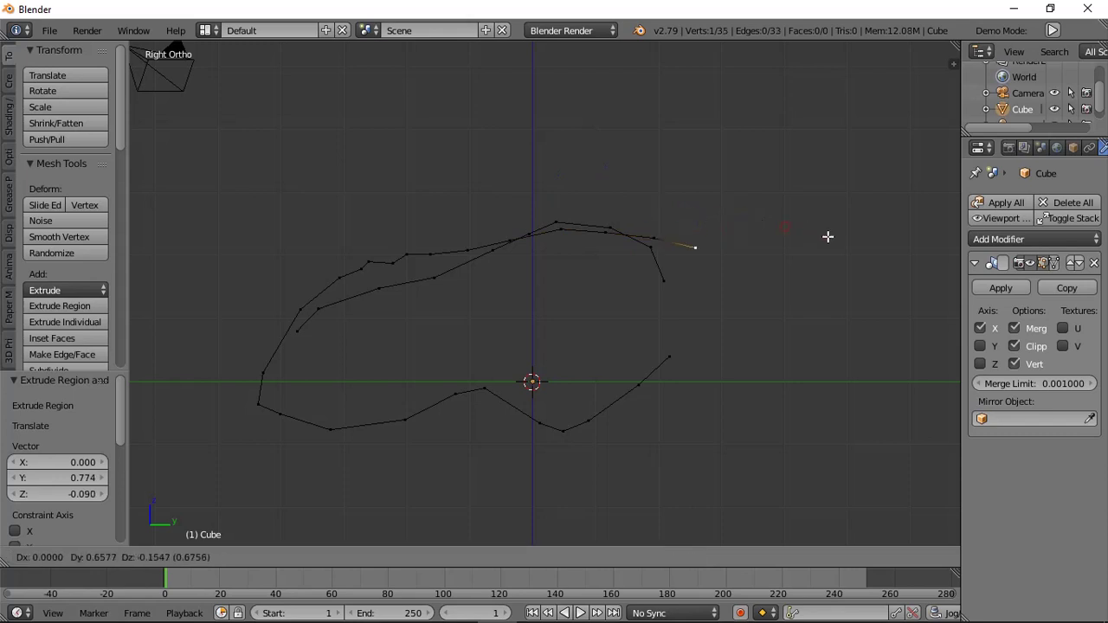
{"action": "left_click", "coordinate": [860, 246]}
{"action": "middle_click_drag", "start_coordinate": [790, 238], "coordinate": [650, 163], "text": "shift"}
{"action": "scroll", "coordinate": [650, 164], "scroll_direction": "down", "scroll_amount": 2}
{"action": "key", "text": "e"}
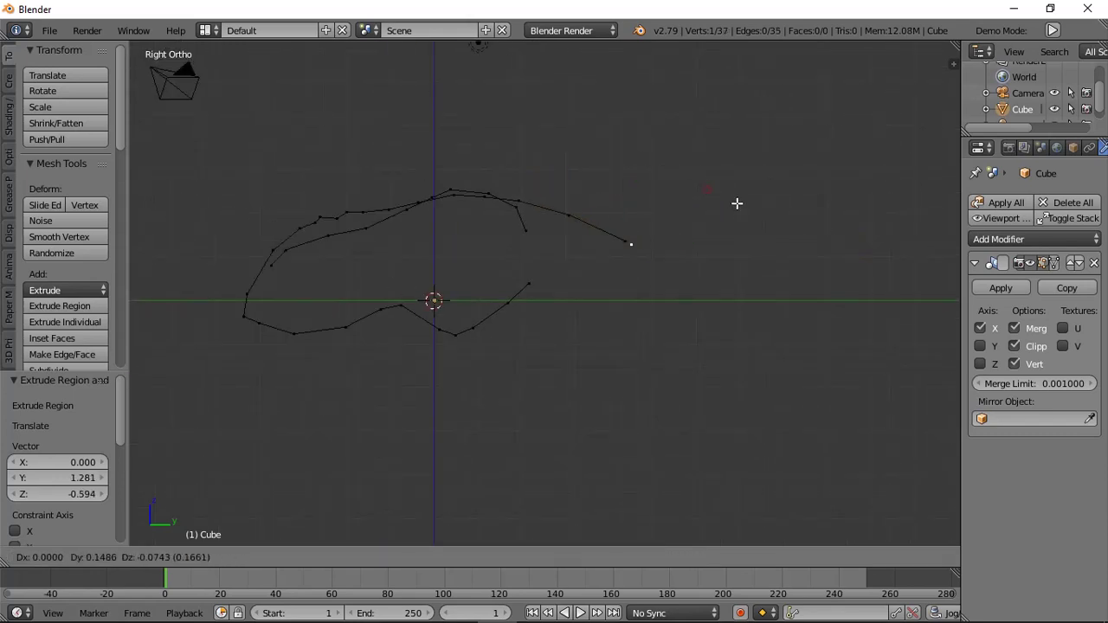
{"action": "left_click", "coordinate": [748, 210]}
{"action": "key", "text": "e"}
{"action": "left_click", "coordinate": [823, 273]}
{"action": "key", "text": "a"}
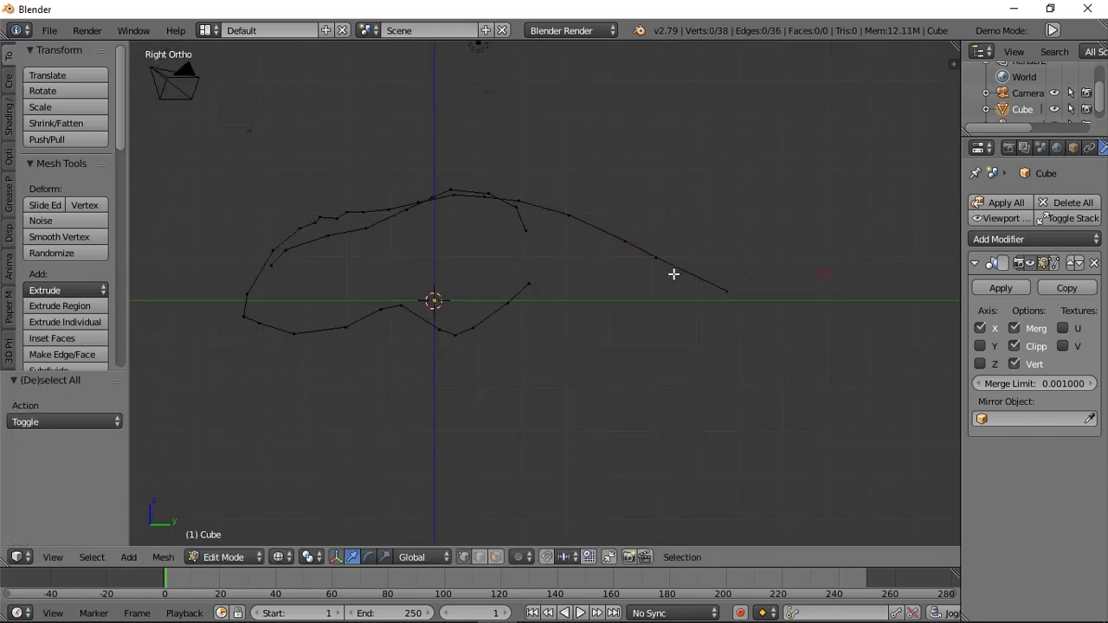
Duplicate the lower outline's rear dip vertex and place the copy about 2.0 higher and 0.71 toward the front in the side view.
{"action": "middle_click_drag", "start_coordinate": [524, 286], "coordinate": [663, 309]}
{"action": "key", "text": "KP_5"}
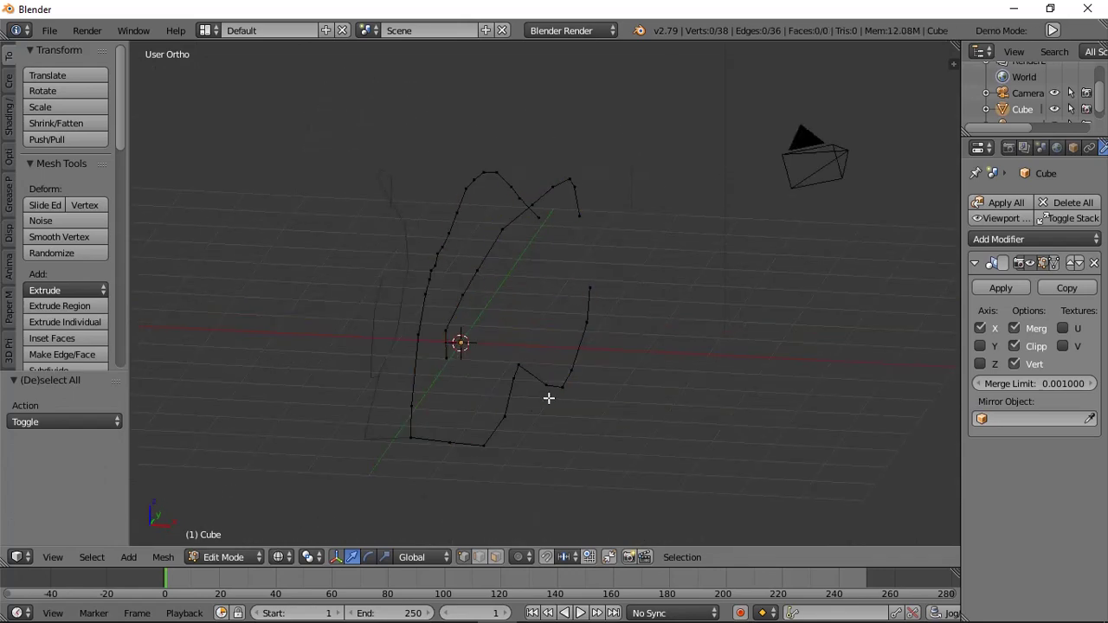
{"action": "right_click", "coordinate": [562, 392]}
{"action": "key", "text": "KP_3"}
{"action": "middle_click_drag", "start_coordinate": [430, 344], "coordinate": [504, 363], "text": "shift"}
{"action": "key", "text": "shift+s"}
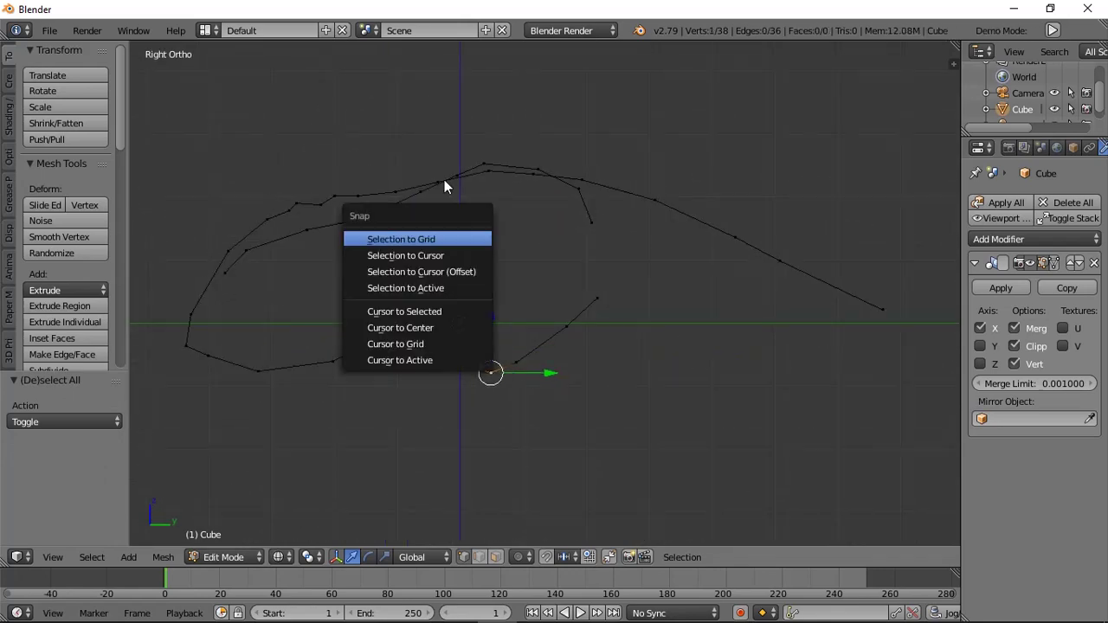
{"action": "key", "text": "shift+d"}
{"action": "left_click", "coordinate": [588, 201]}
Extrude the copied vertex up and rearward in two short segments, shifting the last vertex about 0.17 back toward the front.
{"action": "key", "text": "e"}
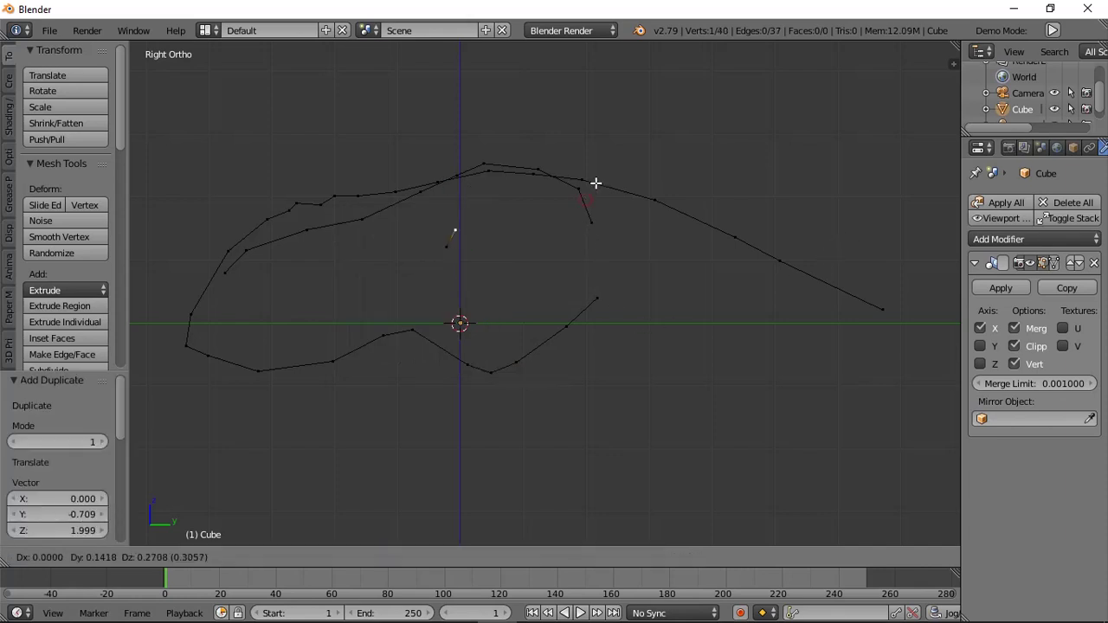
{"action": "left_click", "coordinate": [599, 183]}
{"action": "key", "text": "e"}
{"action": "left_click", "coordinate": [628, 179]}
{"action": "key", "text": "e"}
{"action": "left_click", "coordinate": [575, 225]}
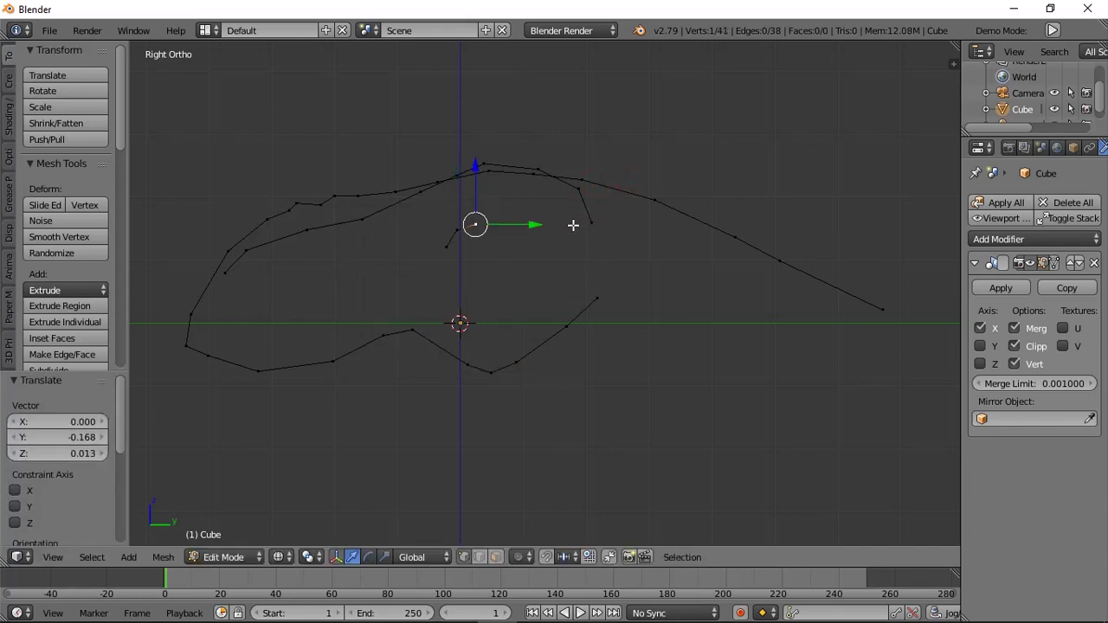
Extrude three more segments around the rear and underside, and join the open ends into a closed six-sided loop.
{"action": "key", "text": "e"}
{"action": "left_click", "coordinate": [620, 239]}
{"action": "key", "text": "e"}
{"action": "left_click", "coordinate": [606, 259]}
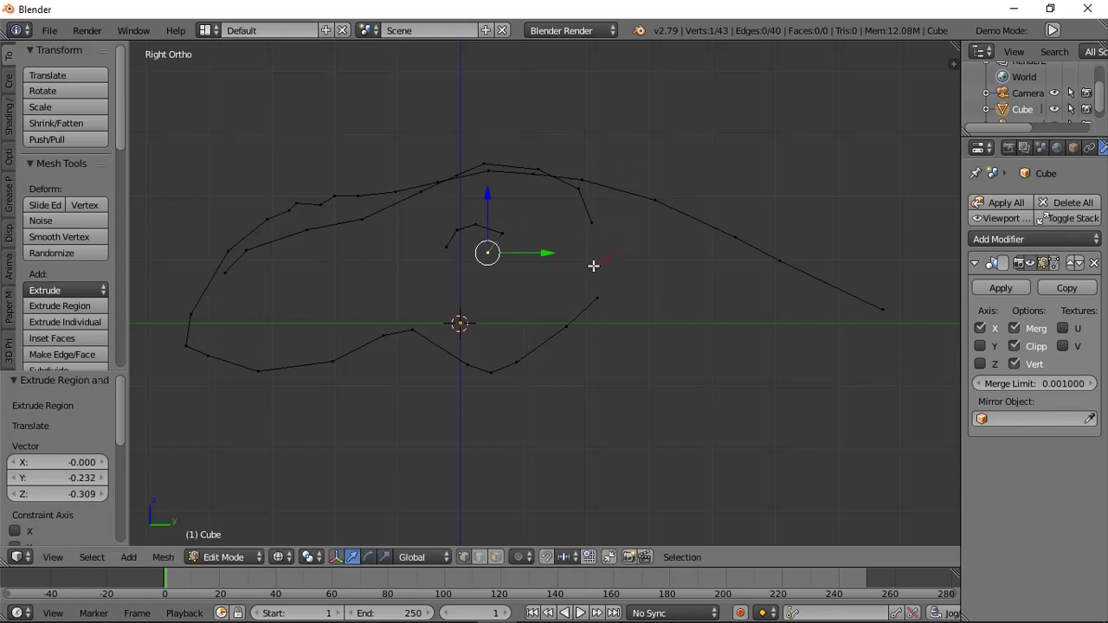
{"action": "key", "text": "e"}
{"action": "left_click", "coordinate": [575, 271]}
{"action": "right_click", "coordinate": [442, 248], "text": "shift"}
{"action": "key", "text": "f"}
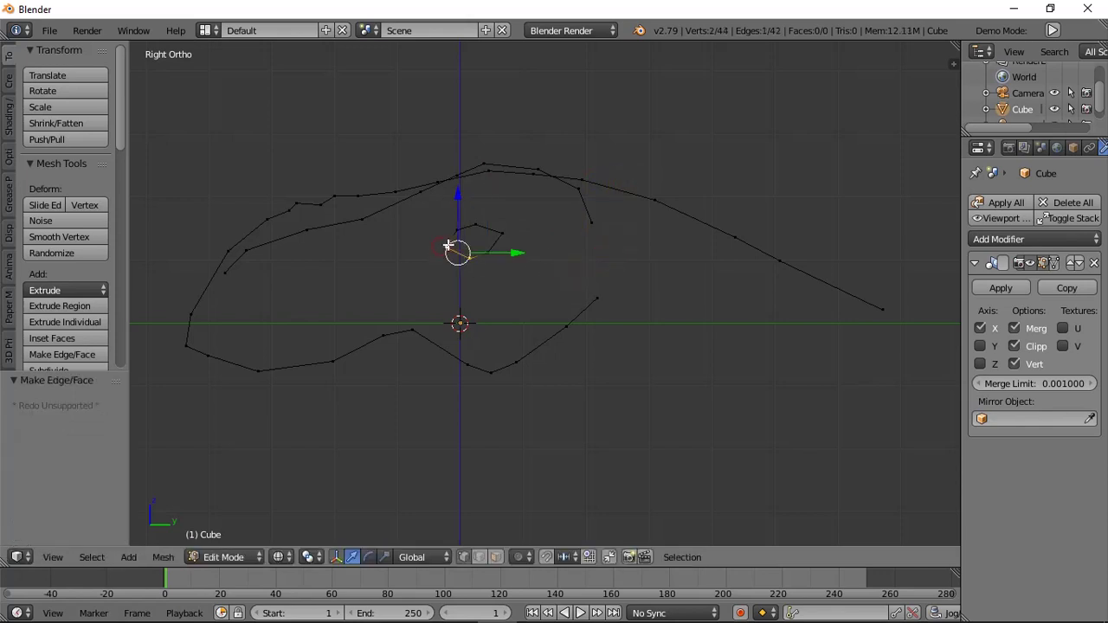
Select the whole six-sided loop, move it slightly upward and rearward, and rotate it by about 5.74°.
{"action": "key", "text": "a"}
{"action": "right_click", "coordinate": [492, 253], "text": "alt"}
{"action": "key", "text": "g"}
{"action": "left_click", "coordinate": [495, 242]}
{"action": "key", "text": "r"}
{"action": "left_click", "coordinate": [590, 255]}
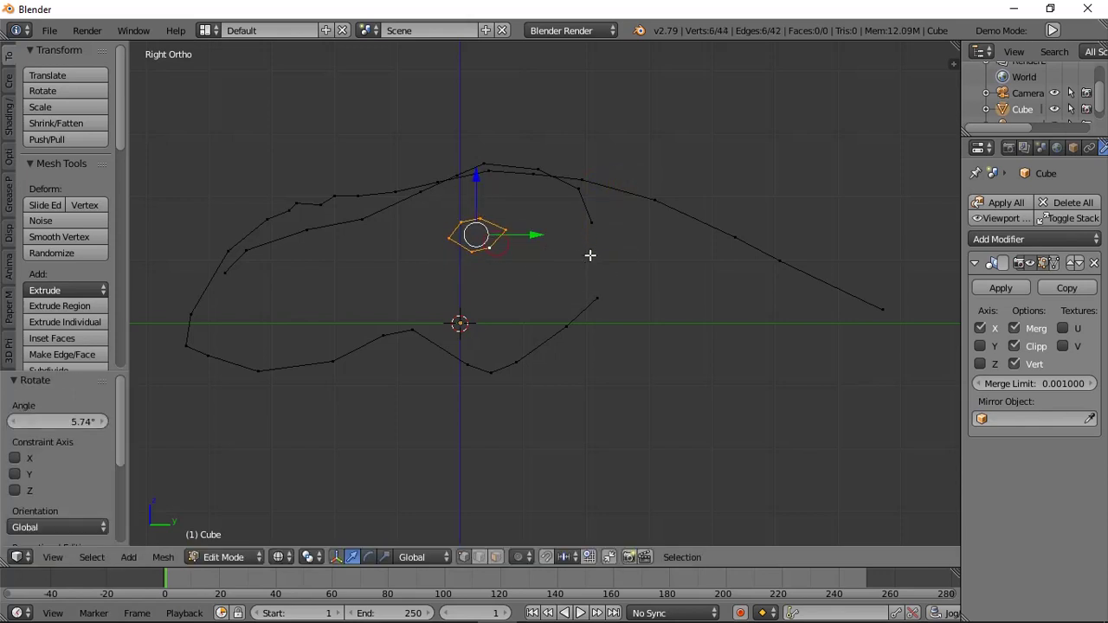
Move the six-sided loop's rearmost vertex slightly up and forward, and its foremost vertex slightly down in the side view.
{"action": "key", "text": "a"}
{"action": "right_click", "coordinate": [508, 236]}
{"action": "key", "text": "g"}
{"action": "left_click", "coordinate": [503, 231]}
{"action": "key", "text": "a"}
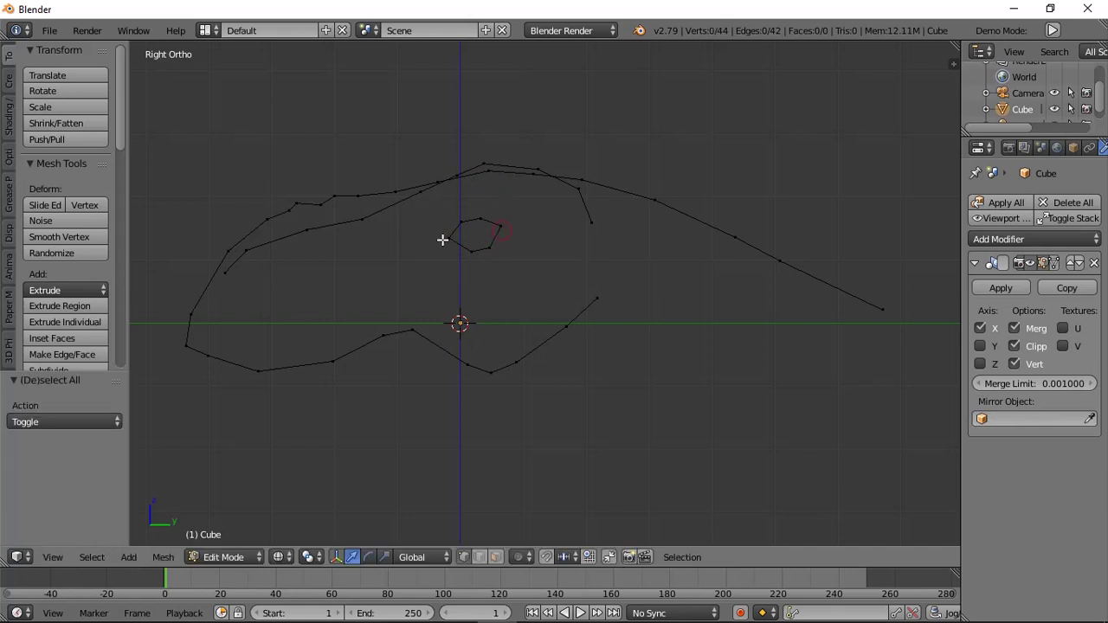
{"action": "right_click", "coordinate": [448, 244]}
{"action": "key", "text": "g"}
{"action": "left_click", "coordinate": [451, 248]}
{"action": "key", "text": "a"}
{"action": "scroll", "coordinate": [477, 254], "scroll_direction": "down", "scroll_amount": 2}
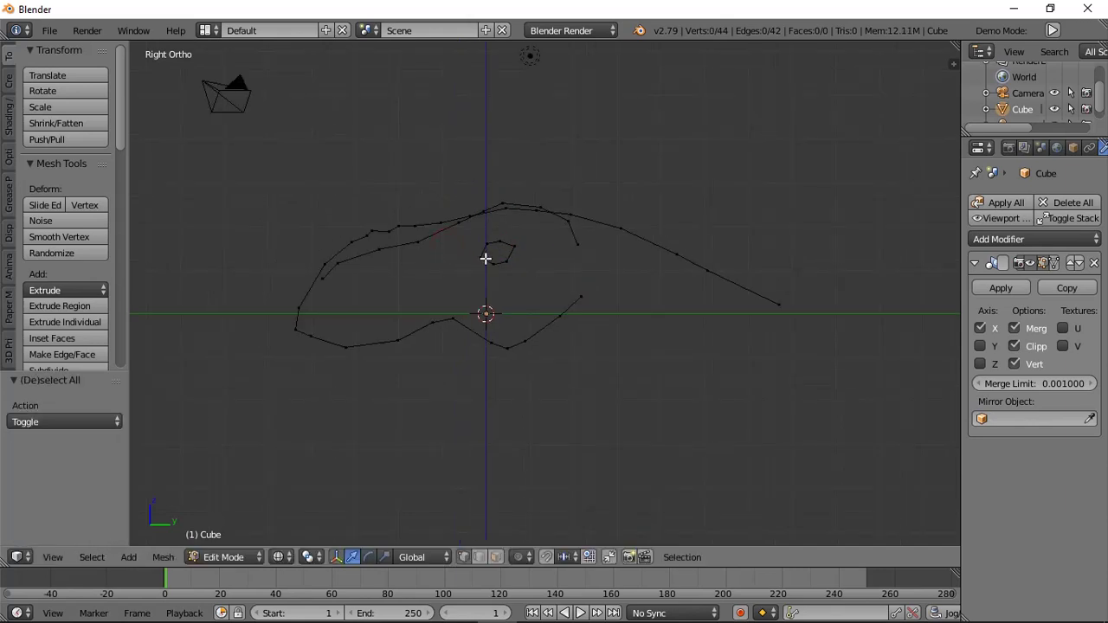
Isolate the six-sided side loop by hiding all the rest of the mesh.
{"action": "key", "text": "l"}
{"action": "key", "text": "KP_1"}
{"action": "key", "text": "ctrl+i"}
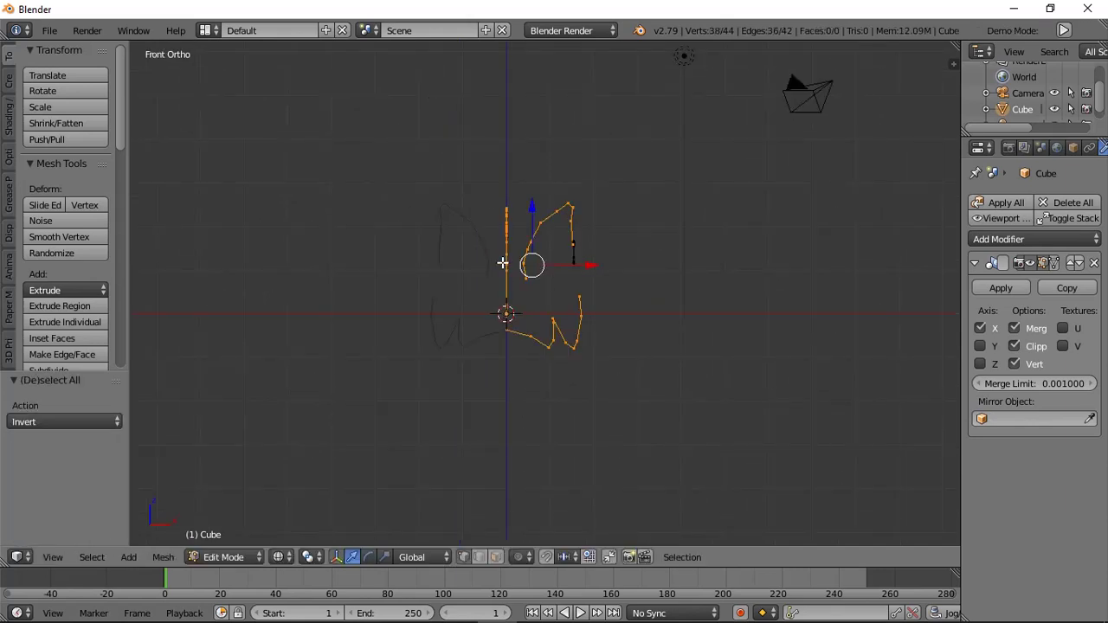
{"action": "key", "text": "h"}
With proportional editing at a size of about 0.68, move the loop's foremost vertex 0.241 inward along X.
{"action": "middle_click_drag", "start_coordinate": [502, 262], "coordinate": [367, 268]}
{"action": "right_click", "coordinate": [489, 249]}
{"action": "key", "text": "KP_1"}
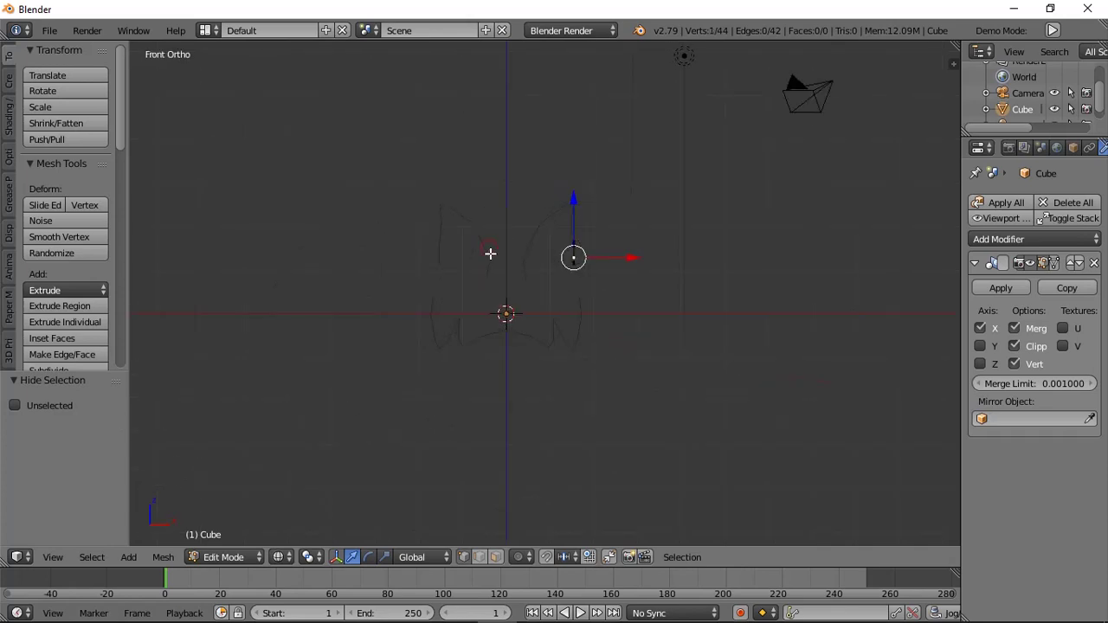
{"action": "key", "text": "o"}
{"action": "key", "text": "g"}
{"action": "key", "text": "x"}
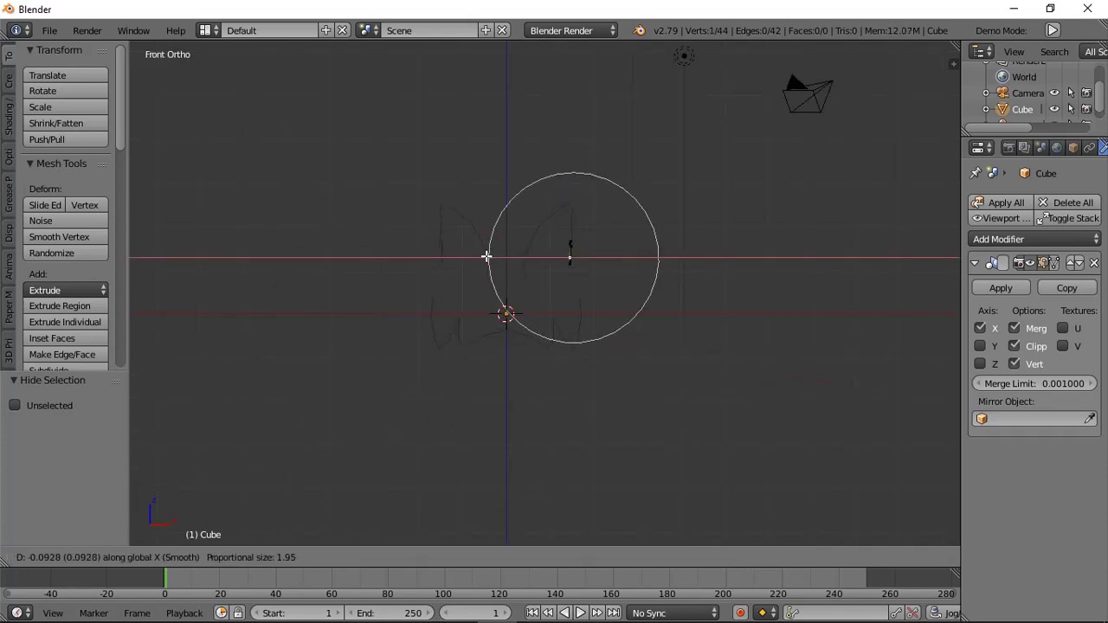
{"action": "scroll", "coordinate": [486, 256], "scroll_direction": "up", "scroll_amount": 6}
{"action": "scroll", "coordinate": [485, 255], "scroll_direction": "up", "scroll_amount": 5}
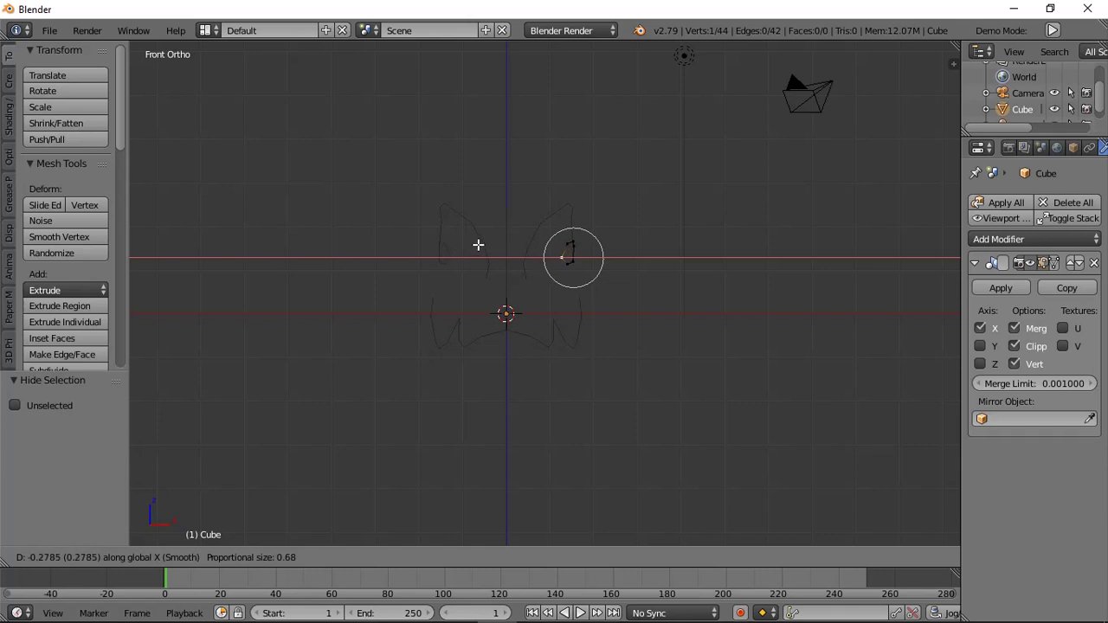
{"action": "left_click", "coordinate": [480, 245]}
Select the whole isolated loop and move it 0.328 inward along X.
{"action": "scroll", "coordinate": [498, 242], "scroll_direction": "up", "scroll_amount": 8}
{"action": "middle_click_drag", "start_coordinate": [692, 163], "coordinate": [702, 237], "text": "shift"}
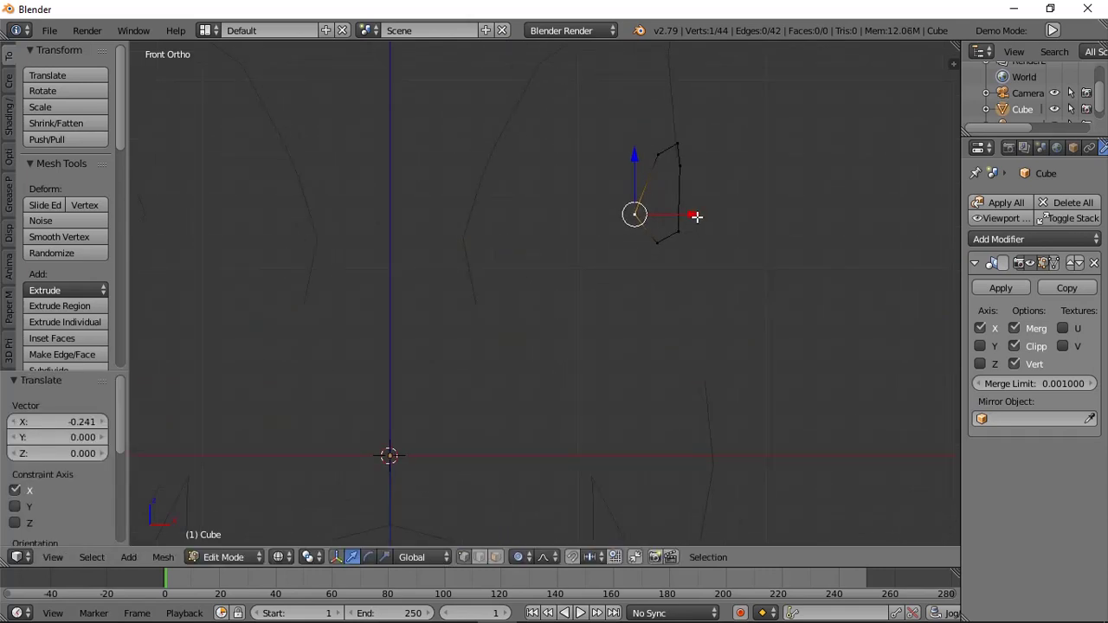
{"action": "left_click_drag", "start_coordinate": [697, 216], "coordinate": [657, 252]}
{"action": "scroll", "coordinate": [712, 219], "scroll_direction": "down", "scroll_amount": 3}
{"action": "key", "text": "a"}
{"action": "key", "text": "a"}
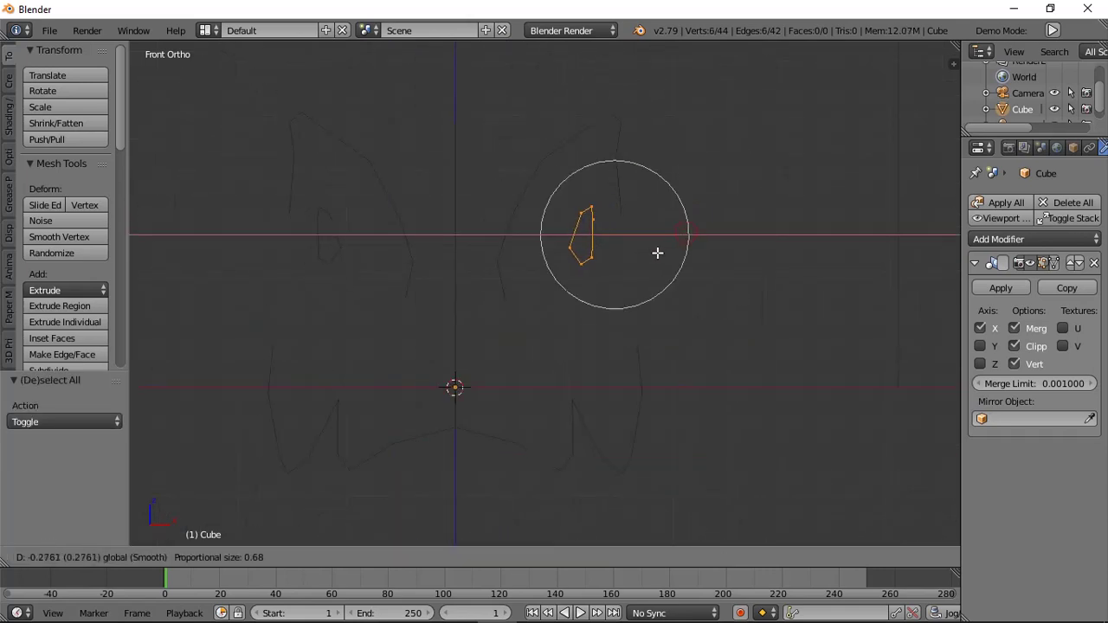
{"action": "left_click", "coordinate": [641, 243]}
{"action": "scroll", "coordinate": [612, 232], "scroll_direction": "down", "scroll_amount": 1}
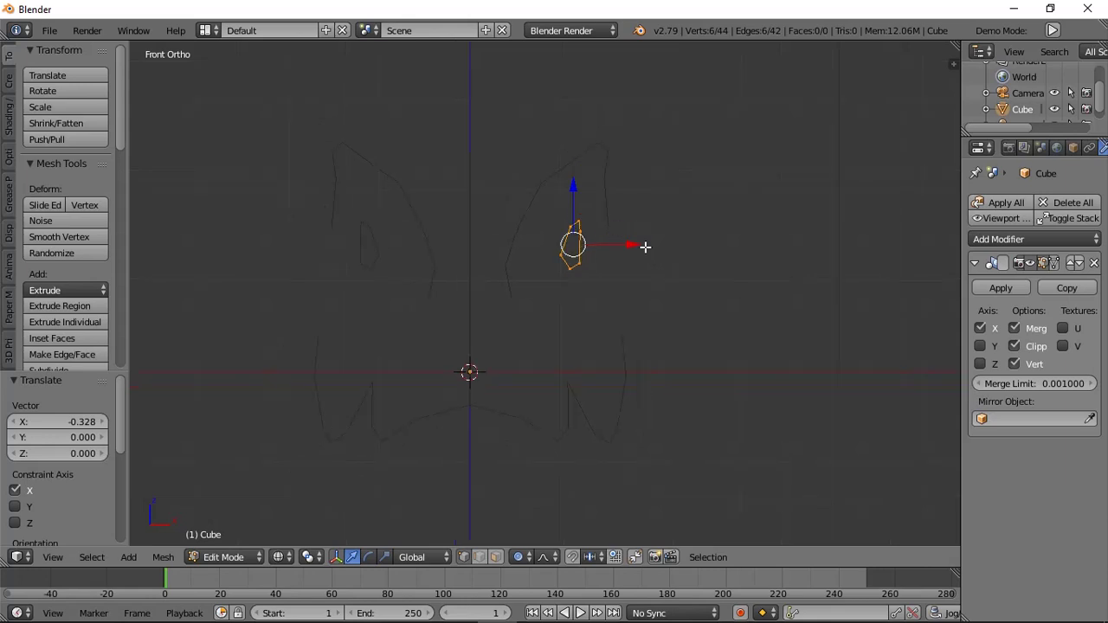
Rotate the loop a few degrees about the Z axis and reveal the hidden geometry.
{"action": "key", "text": "r"}
{"action": "key", "text": "z"}
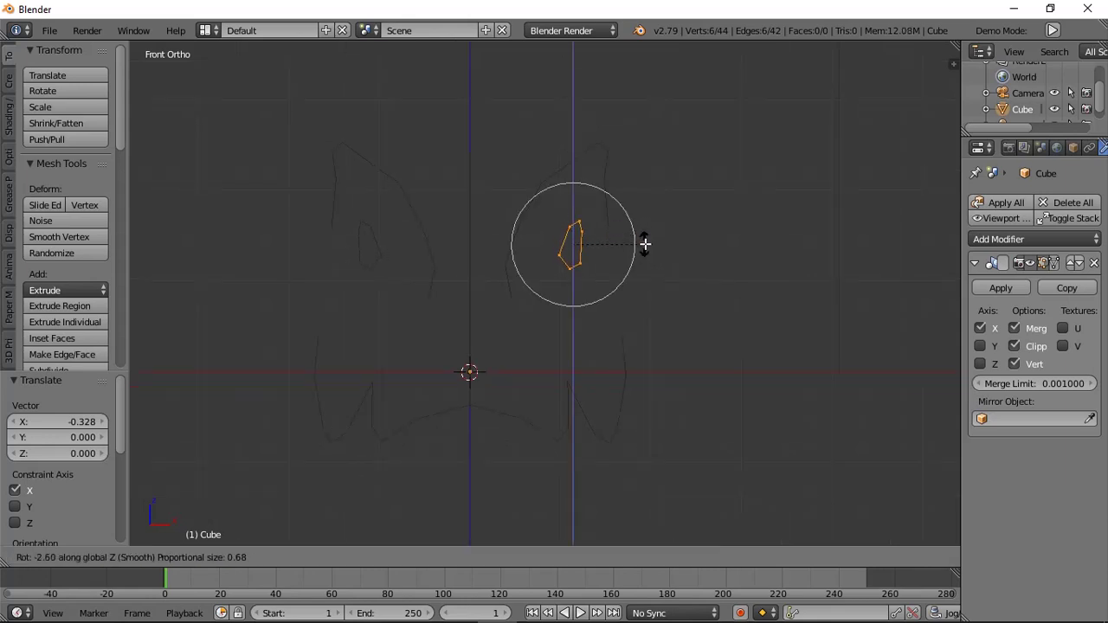
{"action": "left_click", "coordinate": [646, 245]}
{"action": "key", "text": "a"}
{"action": "key", "text": "alt+h"}
{"action": "key", "text": "a"}
Duplicate the upper profile's front end vertex, place the copy 0.709 lower and 0.149 inward, and shift it forward without proportional editing.
{"action": "right_click", "coordinate": [525, 313]}
{"action": "scroll", "coordinate": [524, 314], "scroll_direction": "up", "scroll_amount": 1}
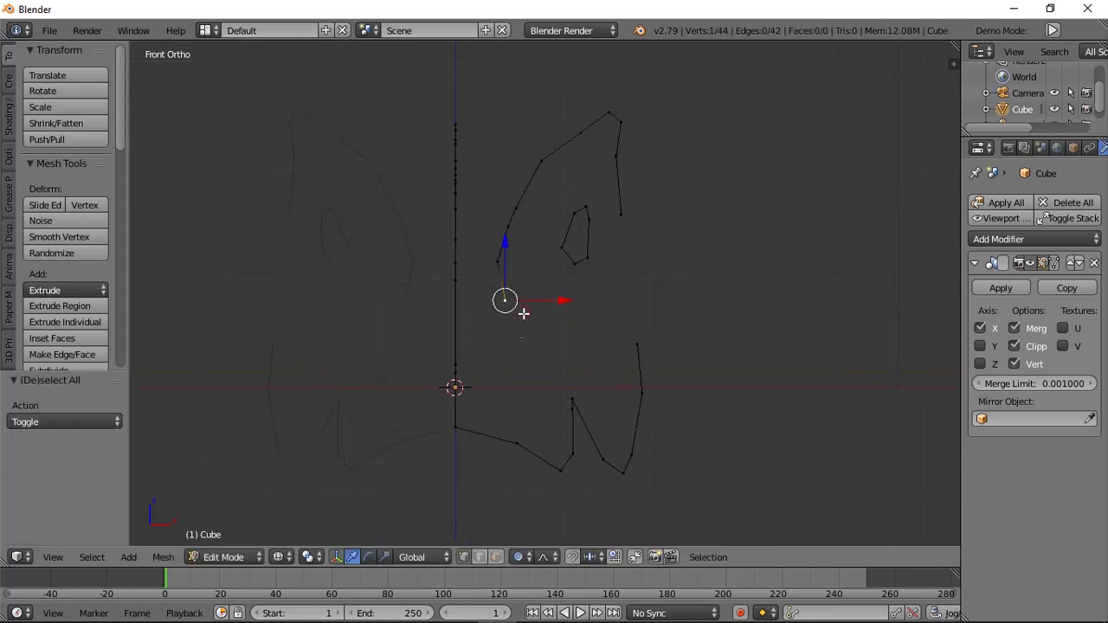
{"action": "key", "text": "shift+d"}
{"action": "left_click", "coordinate": [509, 388]}
{"action": "key", "text": "o"}
{"action": "key", "text": "KP_3"}
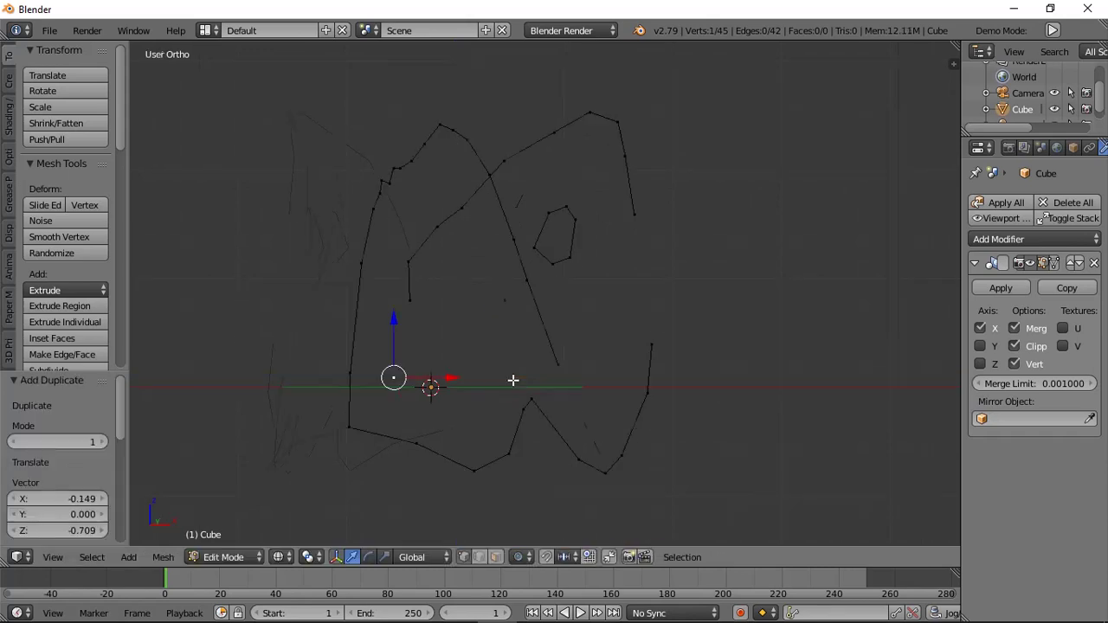
{"action": "middle_click_drag", "start_coordinate": [500, 379], "coordinate": [767, 343], "text": "shift"}
{"action": "key", "text": "g"}
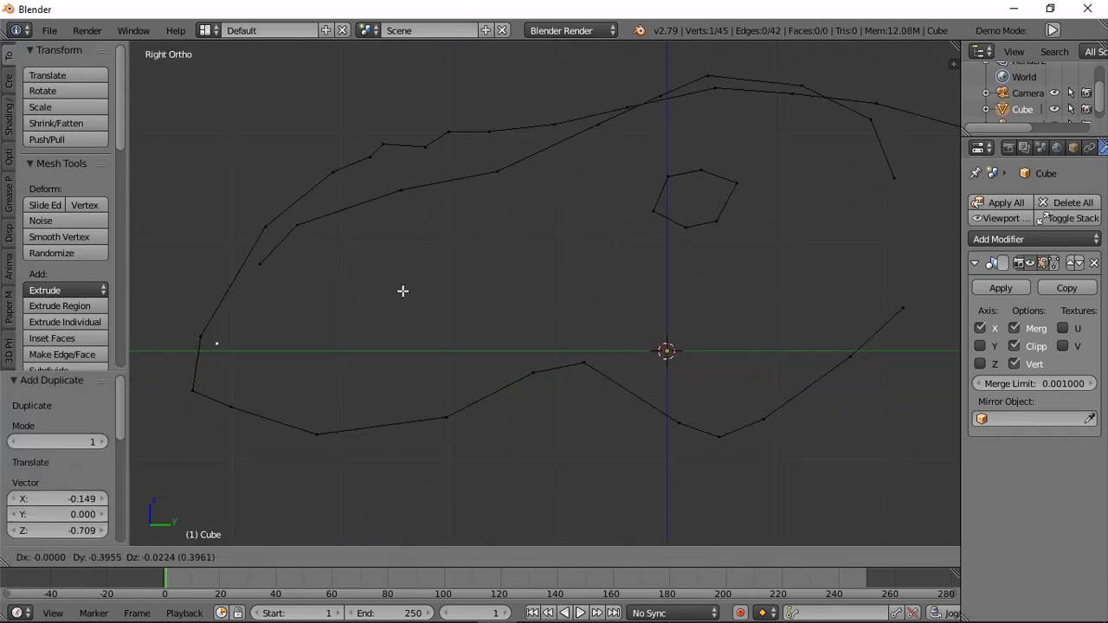
{"action": "left_click", "coordinate": [407, 290]}
Extrude four short segments up, rearward and down from the copied vertex, and join the open ends into a five-sided loop.
{"action": "key", "text": "e"}
{"action": "left_click", "coordinate": [414, 257]}
{"action": "key", "text": "e"}
{"action": "left_click", "coordinate": [437, 218]}
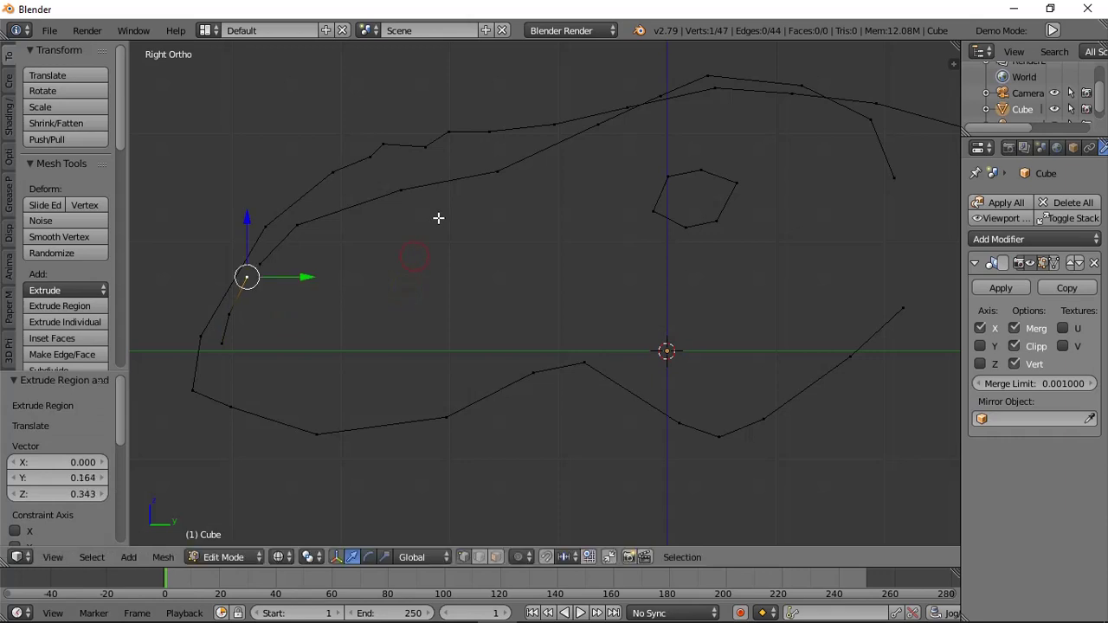
{"action": "key", "text": "e"}
{"action": "left_click", "coordinate": [453, 219]}
{"action": "key", "text": "e"}
{"action": "left_click", "coordinate": [451, 251]}
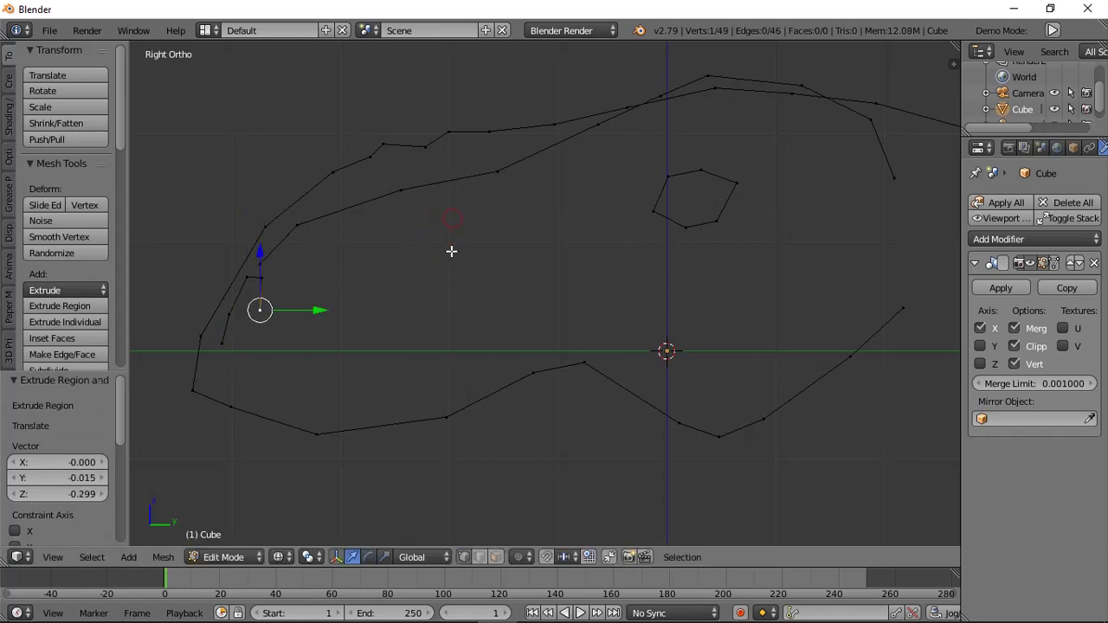
{"action": "right_click", "coordinate": [243, 345], "text": "shift"}
{"action": "key", "text": "f"}
Move the small front loop's lower rear vertex 0.166 outward along X in the front view.
{"action": "key", "text": "KP_1"}
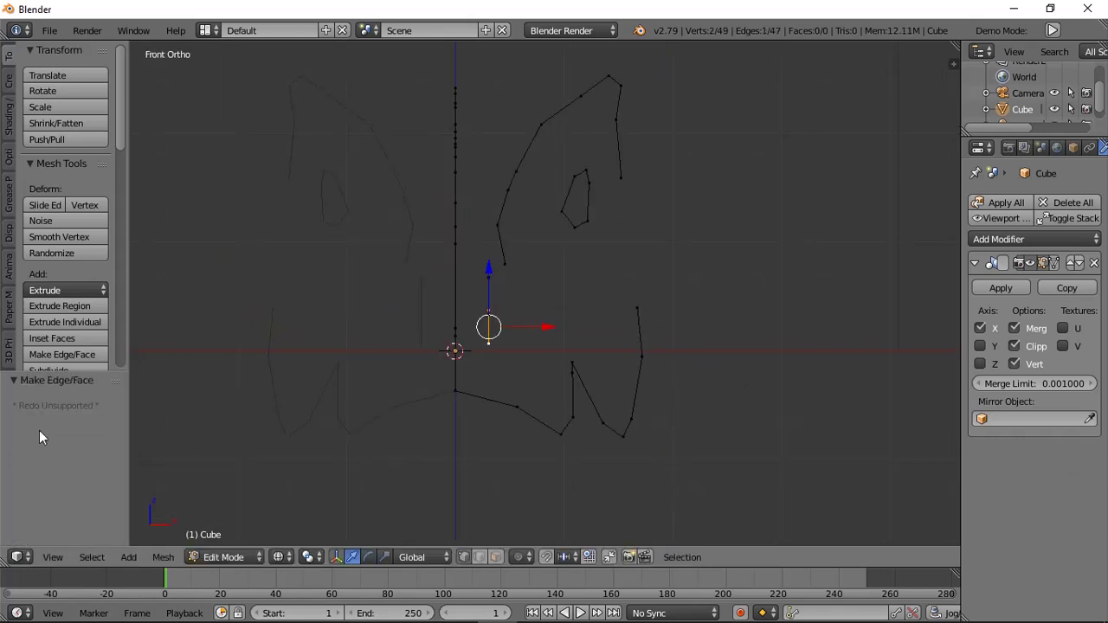
{"action": "scroll", "coordinate": [273, 372], "scroll_direction": "up", "scroll_amount": 2}
{"action": "middle_click_drag", "start_coordinate": [273, 372], "coordinate": [465, 341]}
{"action": "scroll", "coordinate": [450, 341], "scroll_direction": "down", "scroll_amount": 4}
{"action": "key", "text": "a"}
{"action": "right_click", "coordinate": [396, 296]}
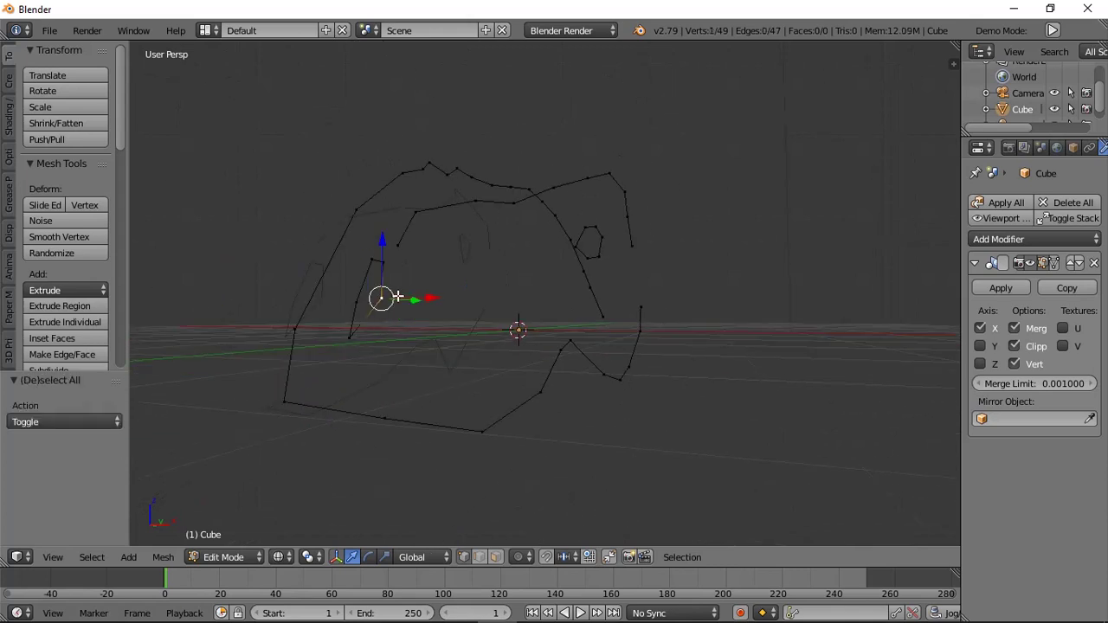
{"action": "key", "text": "KP_1"}
{"action": "scroll", "coordinate": [588, 313], "scroll_direction": "up", "scroll_amount": 4}
{"action": "left_click_drag", "start_coordinate": [544, 332], "coordinate": [561, 331]}
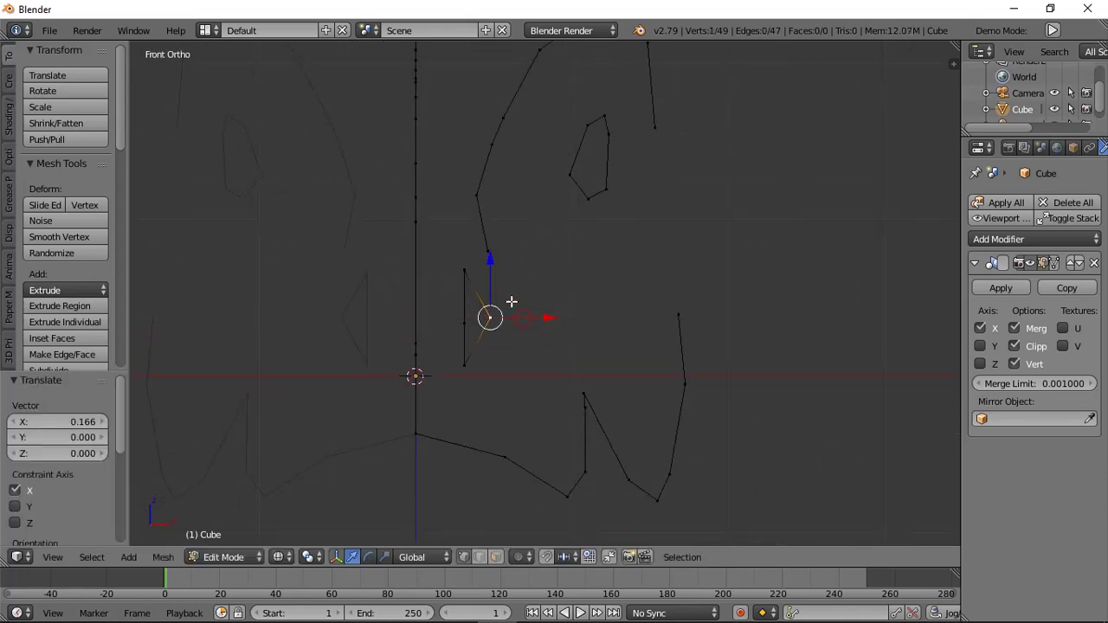
Move the small front loop's two upper vertices outward along X, the front one by 0.078.
{"action": "key", "text": "a"}
{"action": "right_click", "coordinate": [470, 274]}
{"action": "left_click_drag", "start_coordinate": [501, 272], "coordinate": [523, 272]}
{"action": "key", "text": "ctrl+z"}
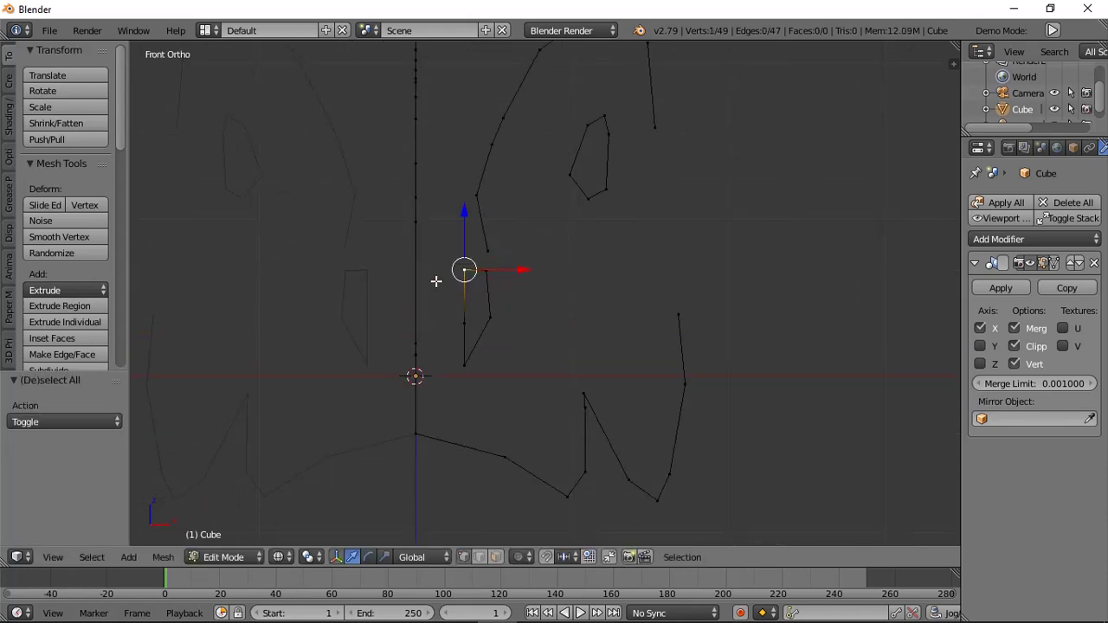
{"action": "key", "text": "g"}
{"action": "key", "text": "x"}
{"action": "left_click", "coordinate": [495, 277]}
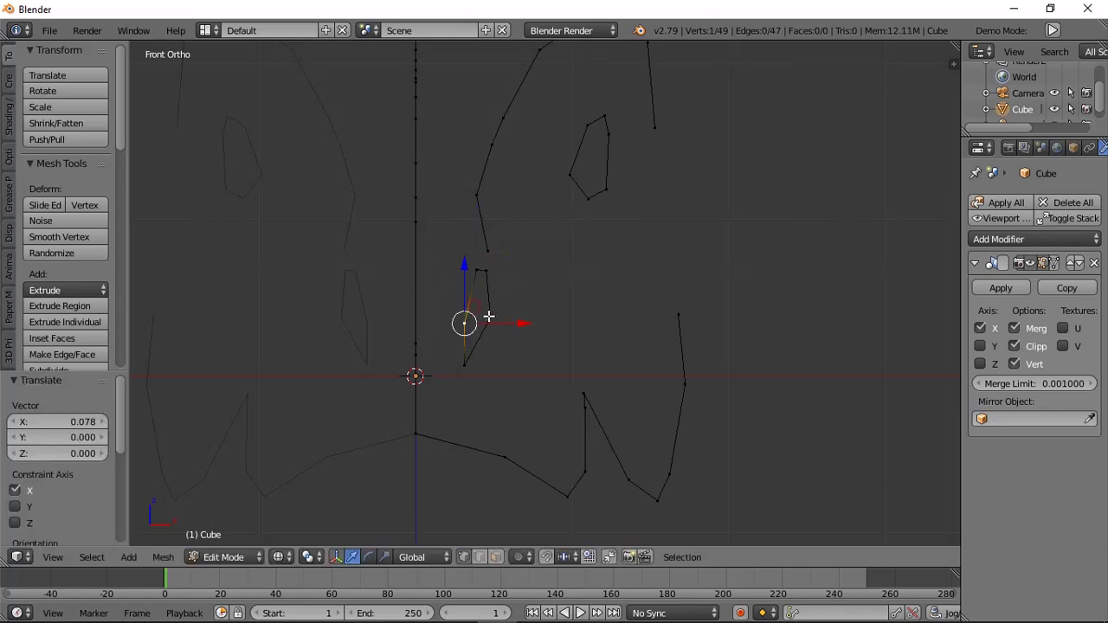
Move the small front loop's front middle vertex 0.026 and its bottom vertex 0.016 inward along X.
{"action": "left_click_drag", "start_coordinate": [487, 323], "coordinate": [482, 322]}
{"action": "key", "text": "g"}
{"action": "key", "text": "x"}
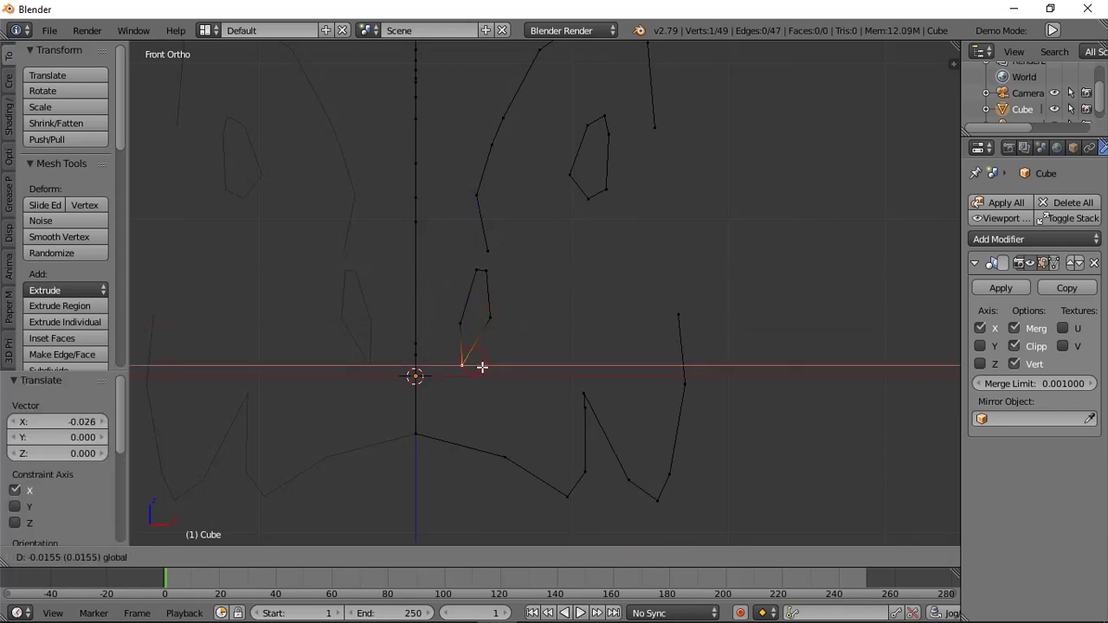
{"action": "left_click", "coordinate": [478, 364]}
Insert a vertex on the small front loop's lower rear edge with a loop cut and place it just beside the bottom vertex.
{"action": "key", "text": "ctrl+r"}
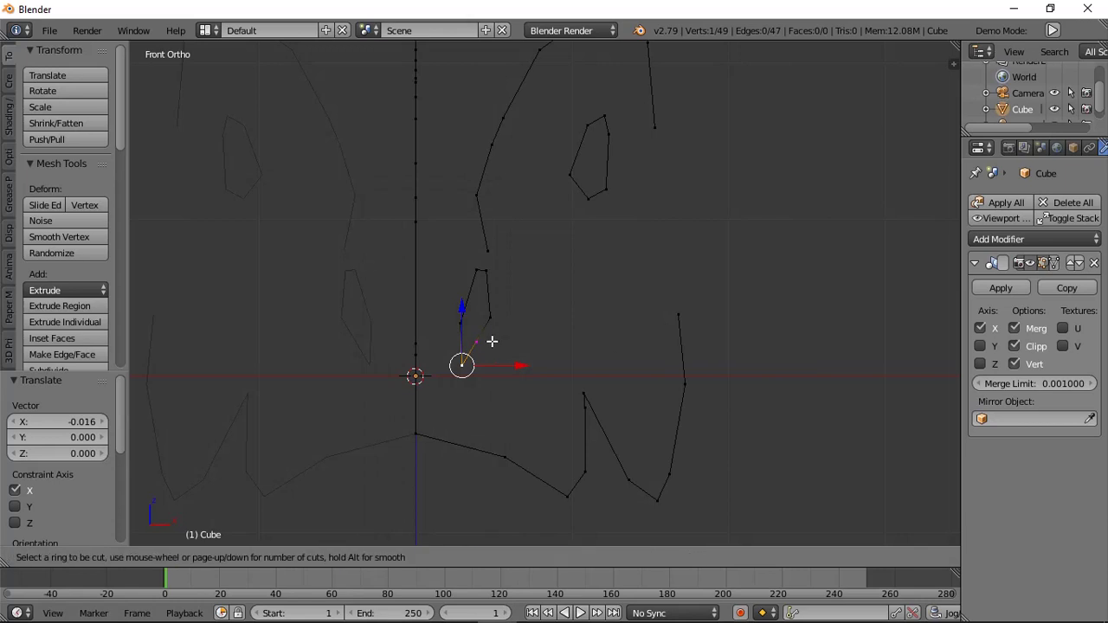
{"action": "left_click", "coordinate": [491, 342]}
{"action": "key", "text": "f"}
{"action": "key", "text": "g"}
{"action": "right_click", "coordinate": [508, 351]}
{"action": "key", "text": "ctrl+z"}
{"action": "key", "text": "g"}
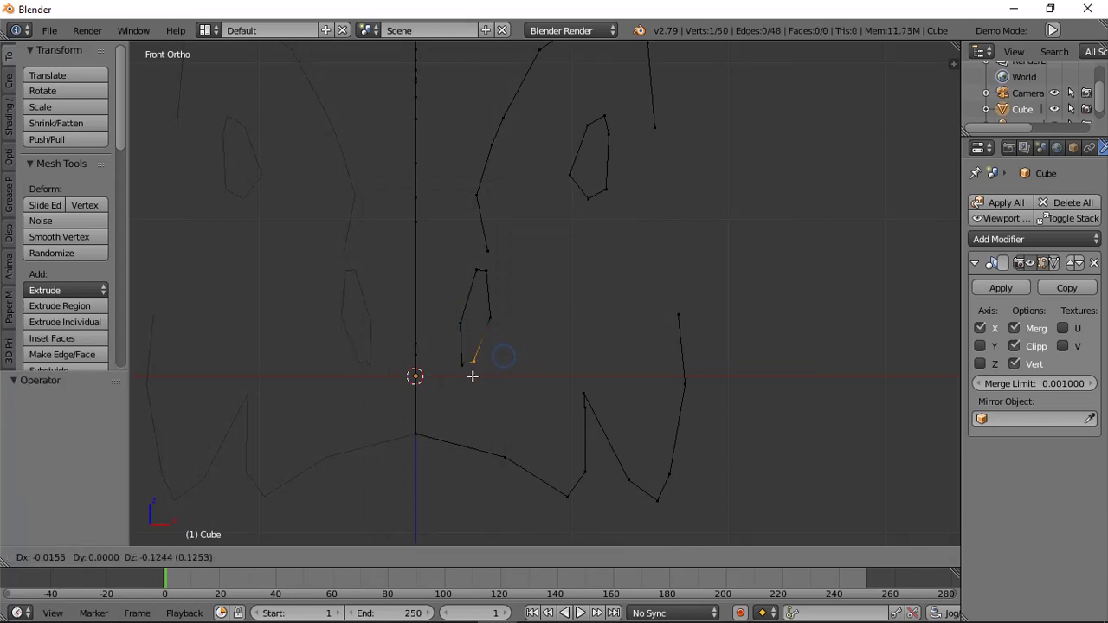
{"action": "left_click", "coordinate": [467, 377]}
{"action": "key", "text": "a"}
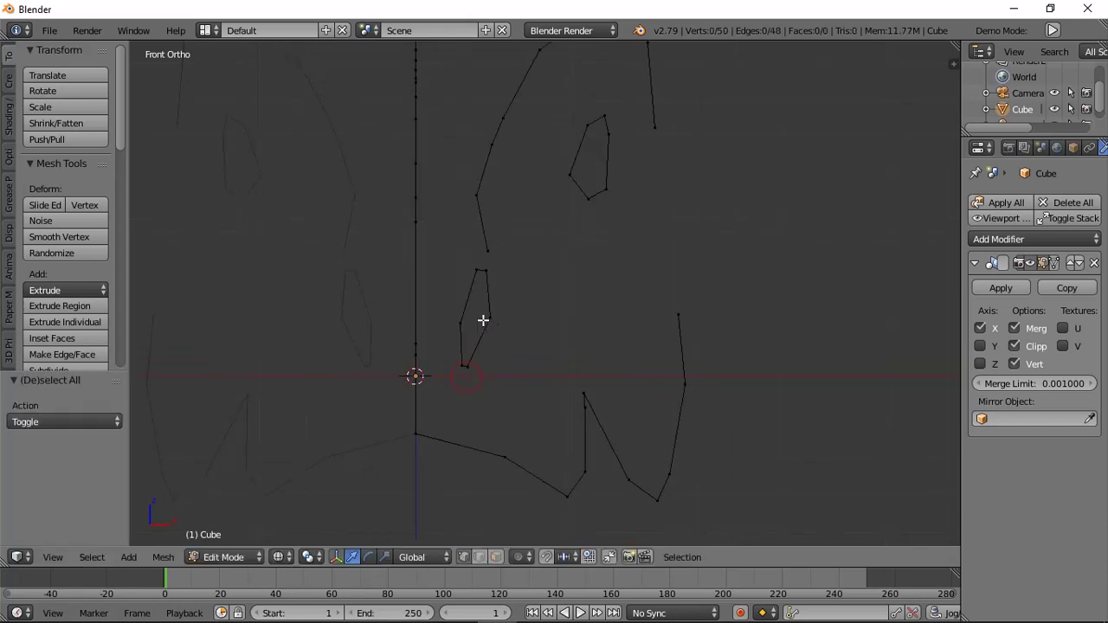
Shift the small front loop's upper inner vertex slightly down and inward, and move the inserted bottom vertex forward in the side view.
{"action": "key", "text": "g"}
{"action": "left_click", "coordinate": [459, 276]}
{"action": "key", "text": "a"}
{"action": "key", "text": "KP_3"}
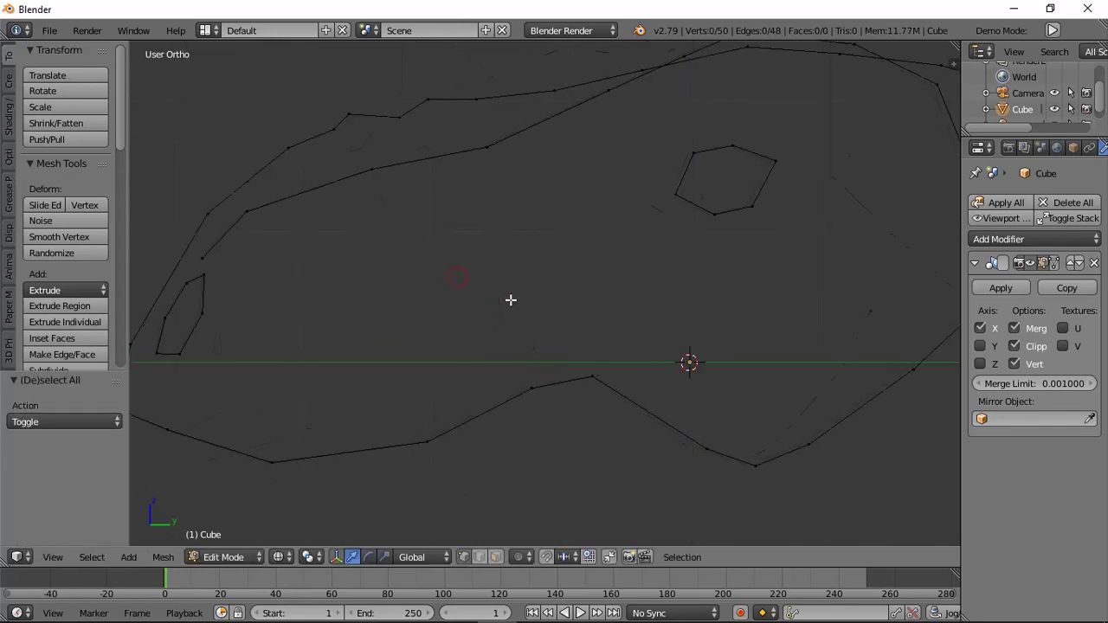
{"action": "scroll", "coordinate": [510, 300], "scroll_direction": "down", "scroll_amount": 1}
{"action": "middle_click_drag", "start_coordinate": [315, 340], "coordinate": [393, 333], "text": "shift"}
{"action": "left_click_drag", "start_coordinate": [374, 336], "coordinate": [362, 347]}
Select the whole six-sided side loop and nudge it slightly inward.
{"action": "middle_click_drag", "start_coordinate": [410, 350], "coordinate": [626, 340]}
{"action": "key", "text": "a"}
{"action": "key", "text": "KP_3"}
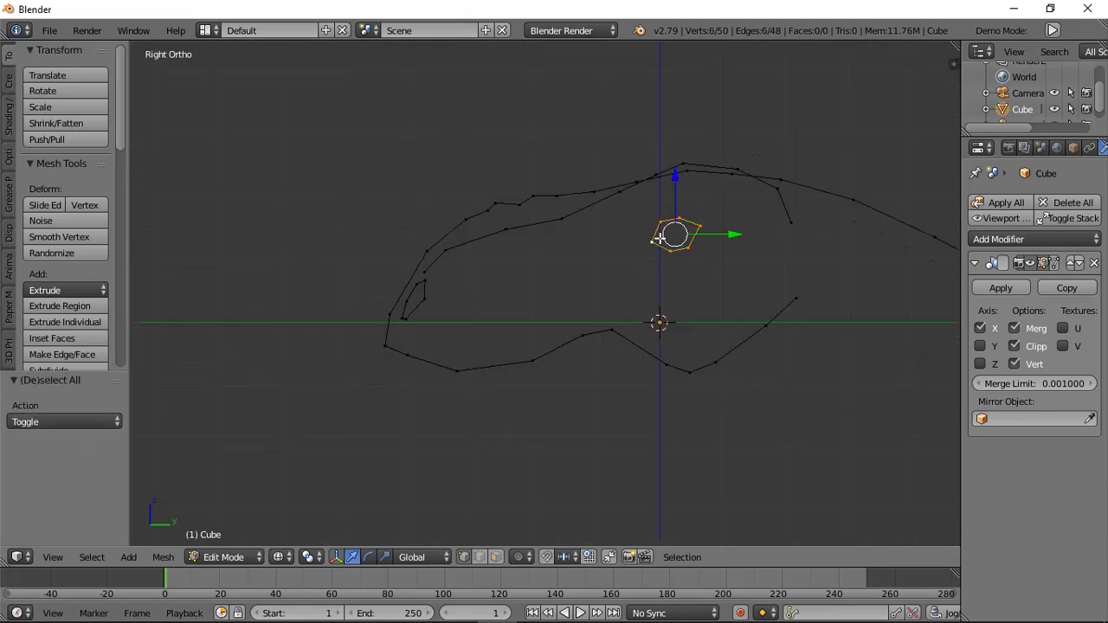
{"action": "middle_click_drag", "start_coordinate": [660, 238], "coordinate": [693, 275]}
{"action": "left_click_drag", "start_coordinate": [707, 246], "coordinate": [709, 248]}
{"action": "key", "text": "a"}
{"action": "key", "text": "KP_3"}
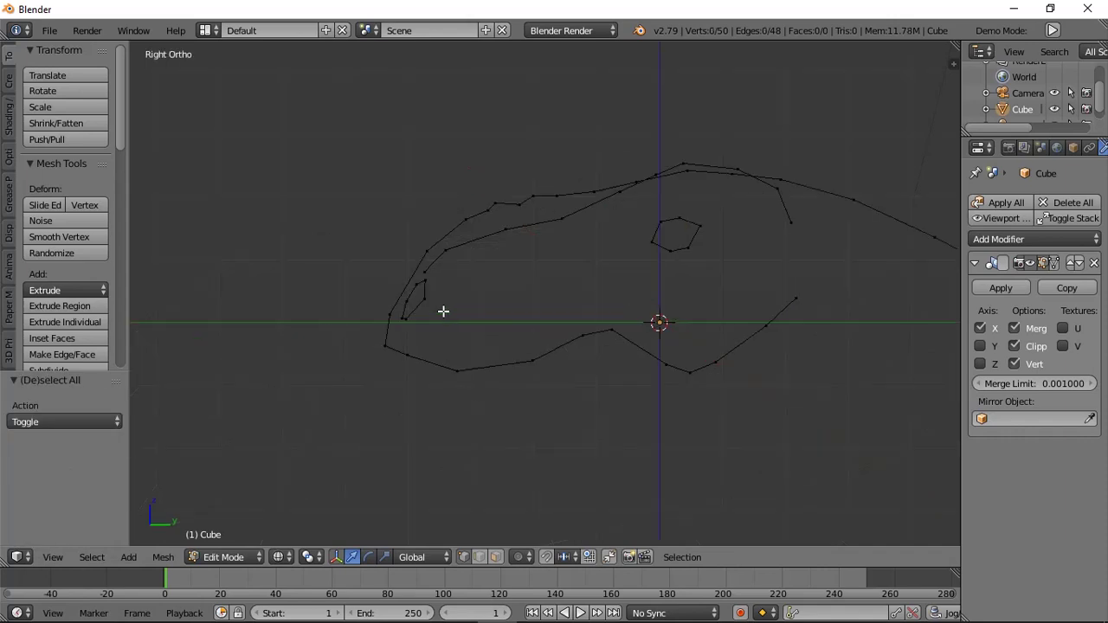
Duplicate the six-sided side loop in place and scale the copy up by about 2.6 around the original.
{"action": "middle_click_drag", "start_coordinate": [596, 335], "coordinate": [581, 298], "text": "shift"}
{"action": "scroll", "coordinate": [591, 300], "scroll_direction": "down", "scroll_amount": 1}
{"action": "scroll", "coordinate": [602, 297], "scroll_direction": "up", "scroll_amount": 3}
{"action": "middle_click_drag", "start_coordinate": [641, 225], "coordinate": [624, 234], "text": "shift"}
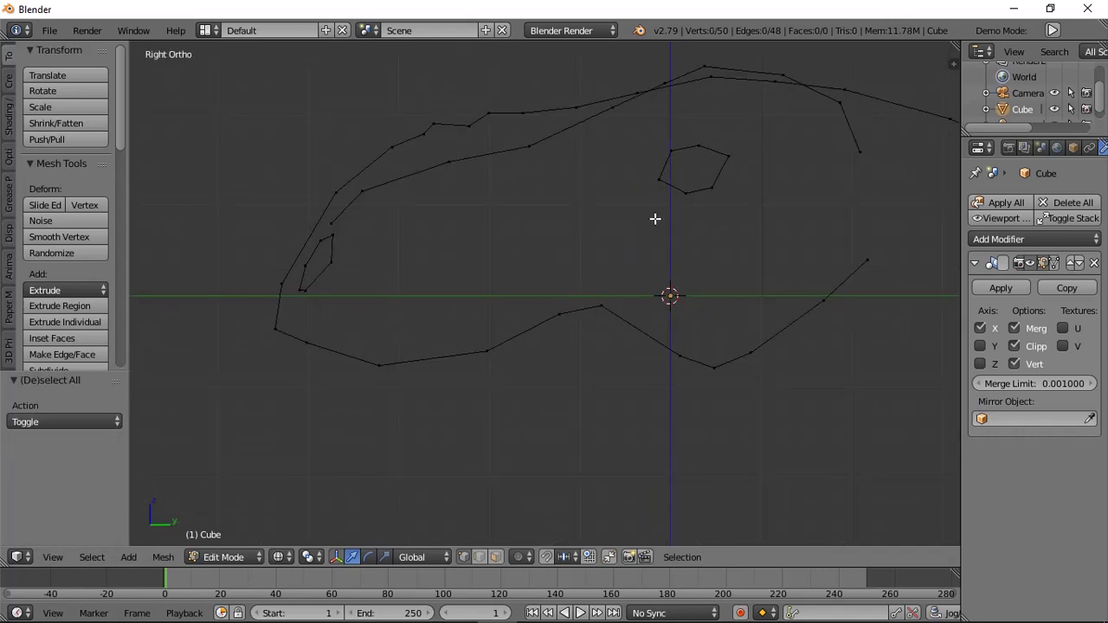
{"action": "right_click", "coordinate": [682, 185], "text": "alt"}
{"action": "key", "text": "shift+s"}
{"action": "left_click", "coordinate": [733, 220]}
{"action": "key", "text": "ctrl+z"}
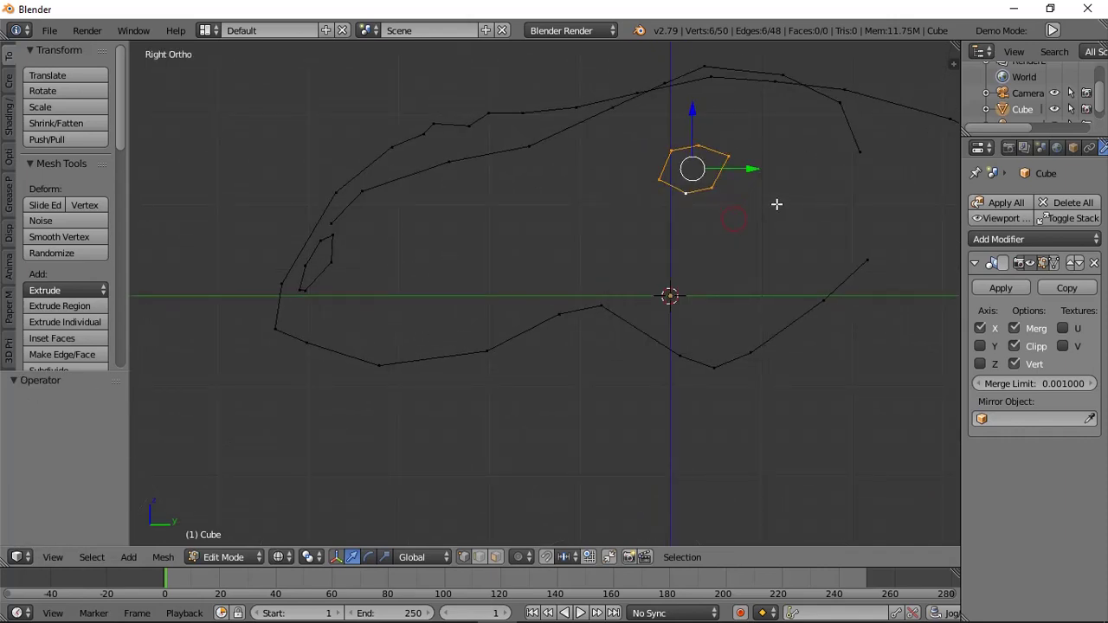
{"action": "key", "text": "e"}
{"action": "key", "text": "s"}
{"action": "left_click", "coordinate": [888, 293]}
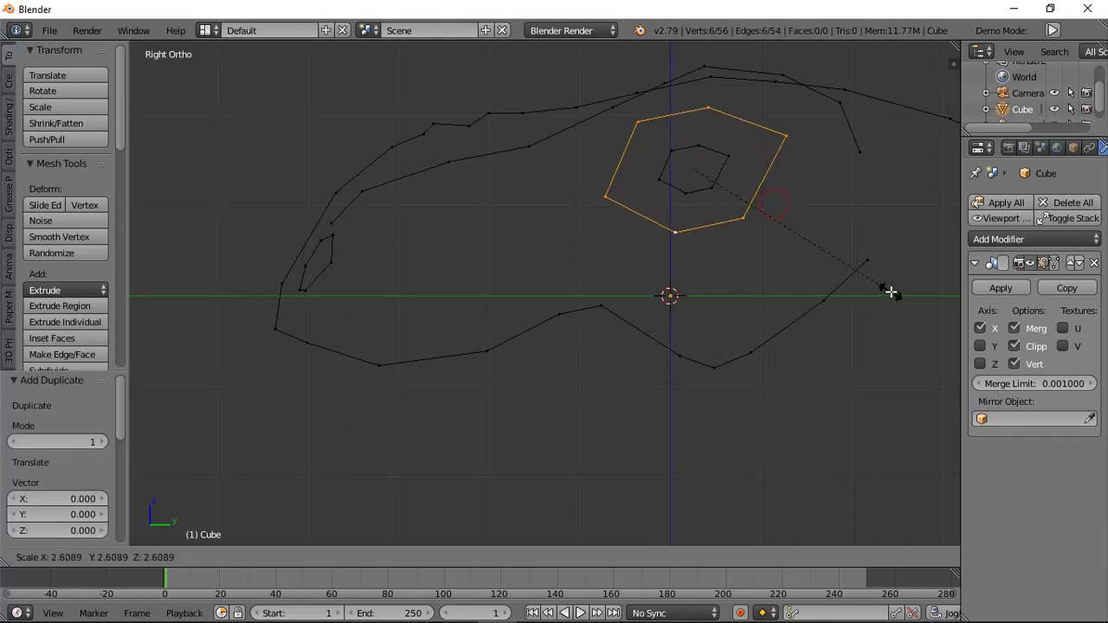
Shift the enlarged loop's front vertex slightly rearward, and move its lower front vertex 0.224 forward and 0.152 down.
{"action": "key", "text": "a"}
{"action": "right_click", "coordinate": [625, 197]}
{"action": "key", "text": "g"}
{"action": "left_click", "coordinate": [641, 200]}
{"action": "right_click", "coordinate": [680, 238]}
{"action": "key", "text": "g"}
{"action": "left_click", "coordinate": [659, 253]}
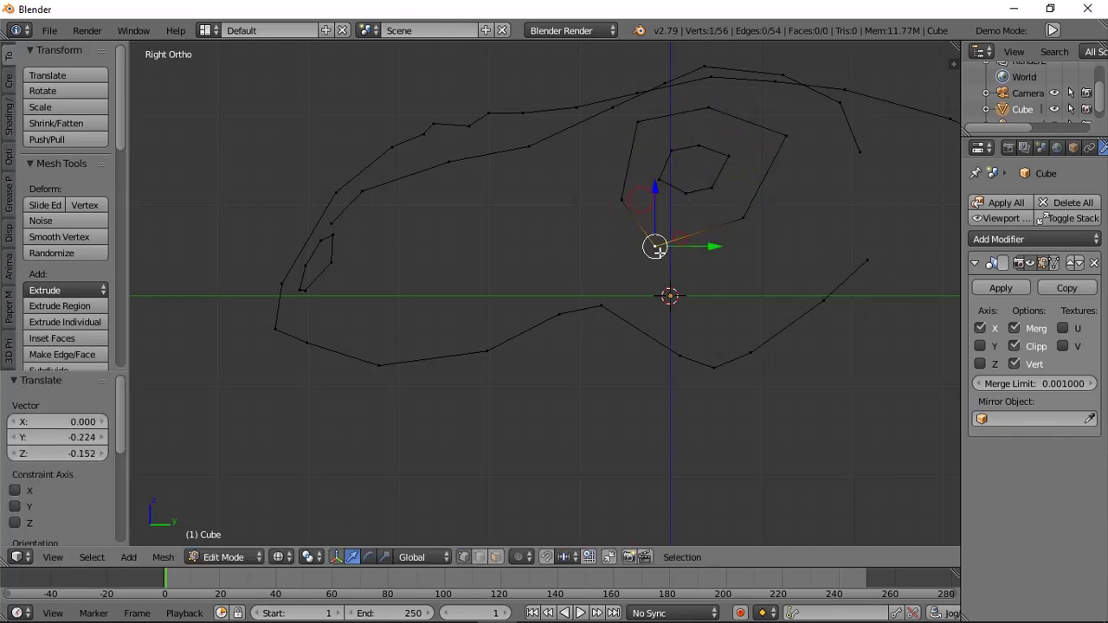
Move the enlarged loop's lower rear vertex 0.340 down and 0.099 forward, and lower its rear vertex by about 0.31.
{"action": "right_click", "coordinate": [734, 218]}
{"action": "key", "text": "g"}
{"action": "left_click", "coordinate": [725, 248]}
{"action": "right_click", "coordinate": [781, 149]}
{"action": "key", "text": "g"}
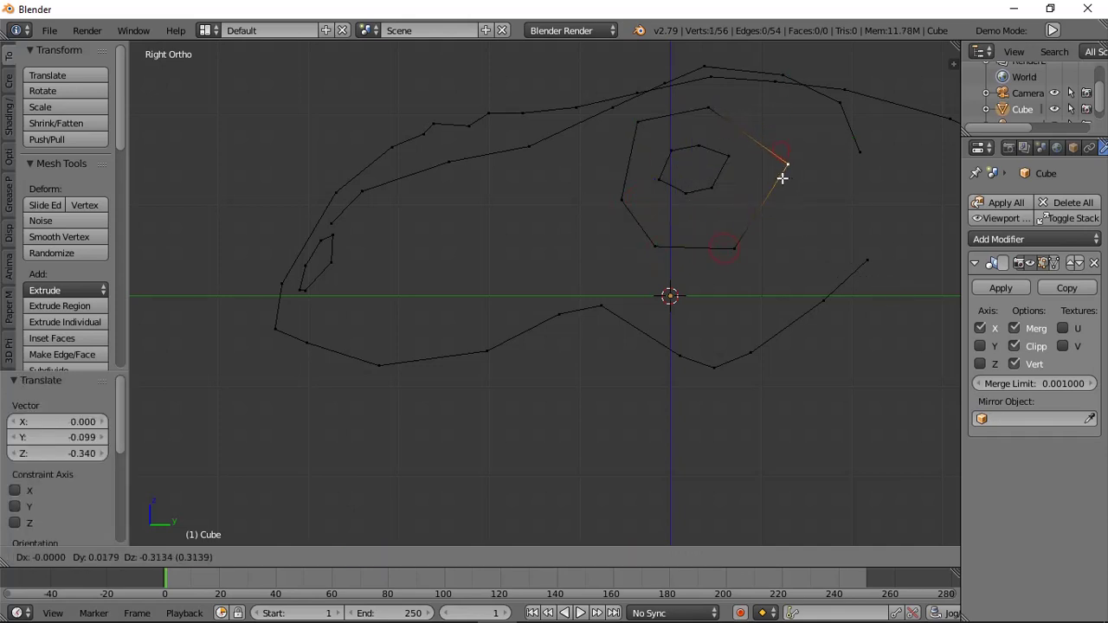
{"action": "left_click", "coordinate": [781, 179]}
Move the enlarged loop's top vertex 0.099 rearward and 0.143 up, and its upper front vertex 0.045 rearward and 0.027 up.
{"action": "right_click", "coordinate": [712, 120]}
{"action": "key", "text": "g"}
{"action": "left_click", "coordinate": [727, 106]}
{"action": "right_click", "coordinate": [648, 125]}
{"action": "key", "text": "g"}
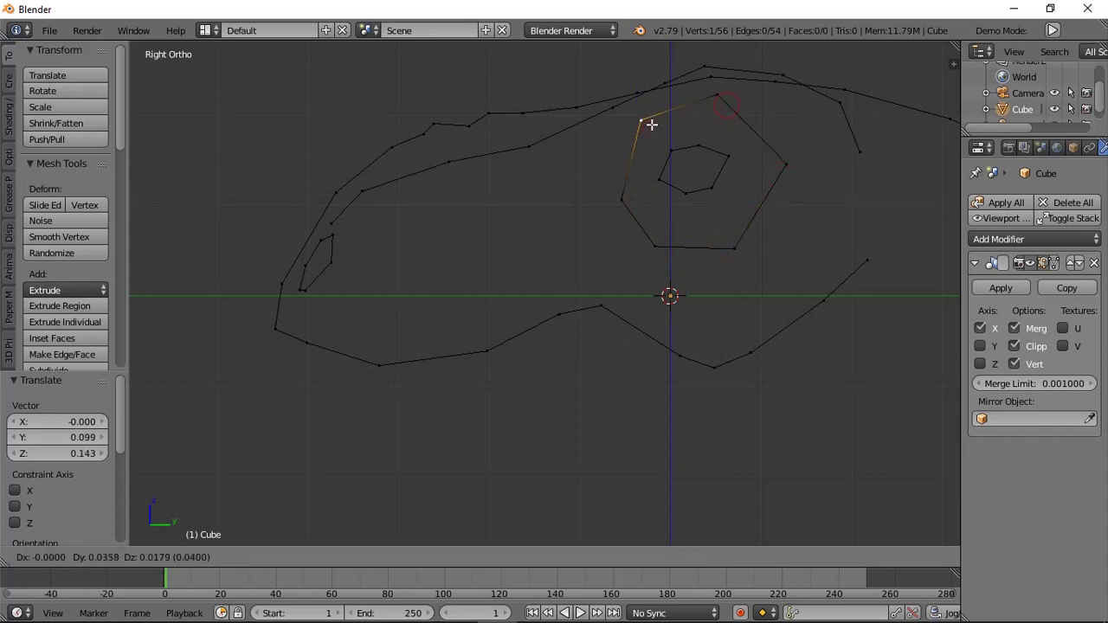
{"action": "left_click", "coordinate": [650, 124]}
In the front view, move the enlarged loop's rear vertex slightly outward along X and its top vertex 0.063 outward.
{"action": "key", "text": "KP_1"}
{"action": "right_click", "coordinate": [607, 167]}
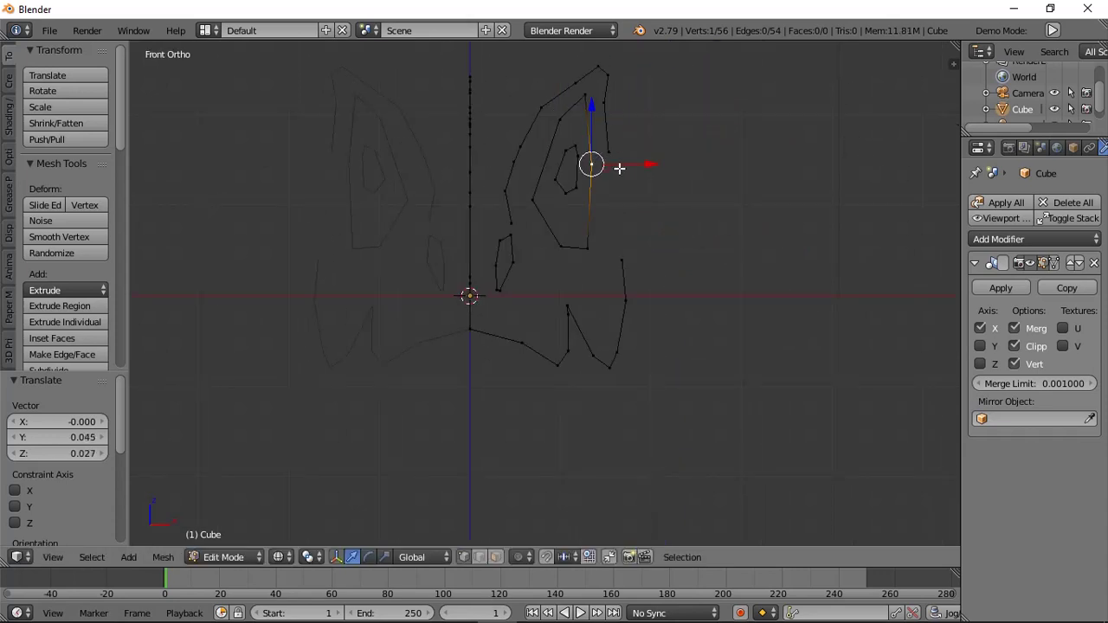
{"action": "key", "text": "g"}
{"action": "key", "text": "x"}
{"action": "left_click", "coordinate": [629, 169]}
{"action": "key", "text": "a"}
{"action": "left_click_drag", "start_coordinate": [605, 93], "coordinate": [613, 94]}
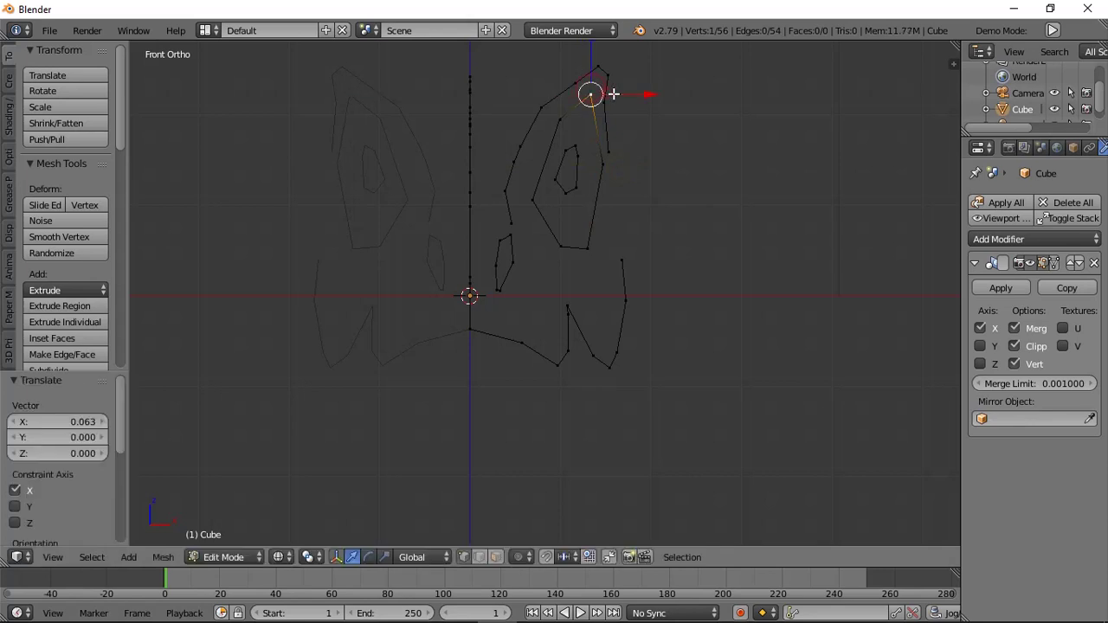
Nudge the enlarged loop's lower outer vertex slightly outward along X in the front view.
{"action": "right_click", "coordinate": [598, 261]}
{"action": "left_click_drag", "start_coordinate": [625, 249], "coordinate": [632, 248]}
{"action": "key", "text": "a"}
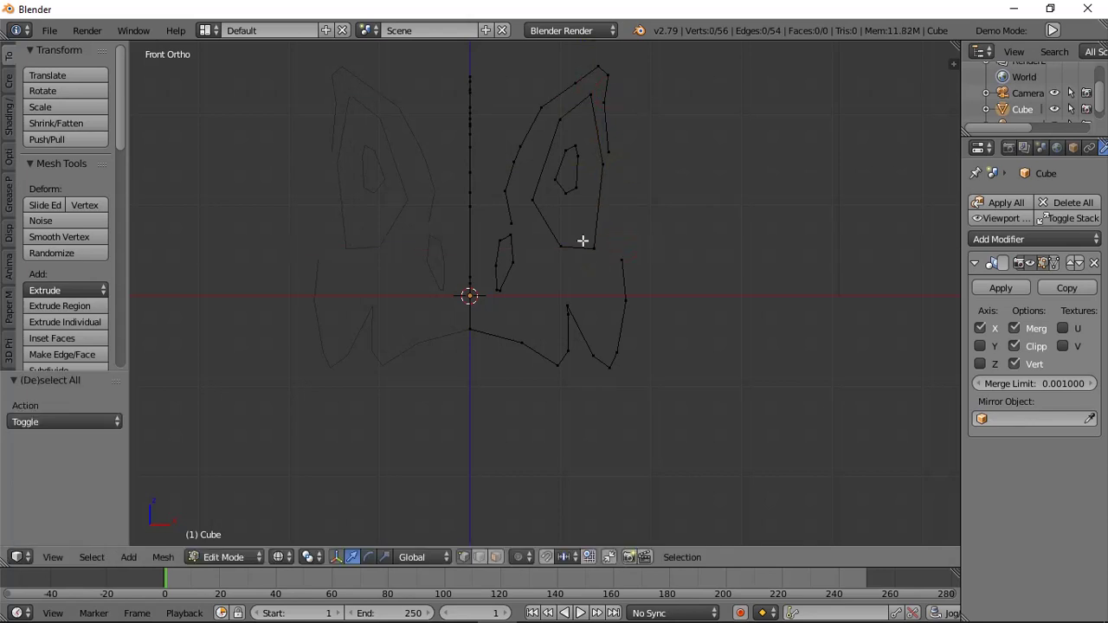
Insert a vertex midway along the enlarged loop's bottom edge in the side view and move it 0.142 down.
{"action": "scroll", "coordinate": [579, 237], "scroll_direction": "down", "scroll_amount": 2}
{"action": "key", "text": "KP_3"}
{"action": "key", "text": "ctrl+r"}
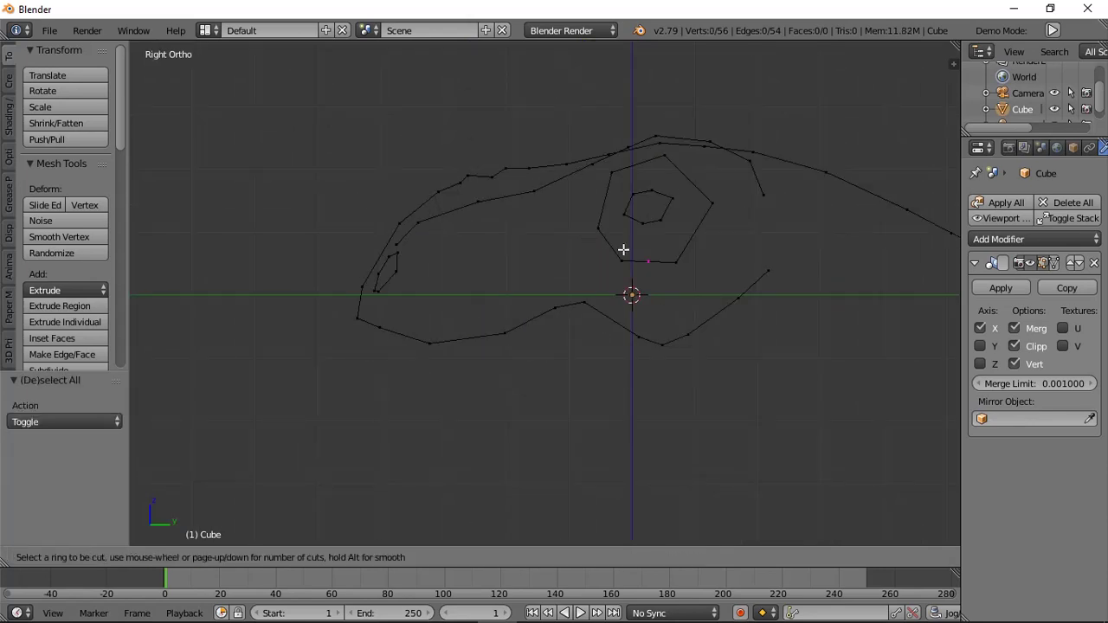
{"action": "left_click", "coordinate": [642, 261]}
{"action": "left_click", "coordinate": [641, 261]}
{"action": "left_click_drag", "start_coordinate": [651, 212], "coordinate": [651, 220]}
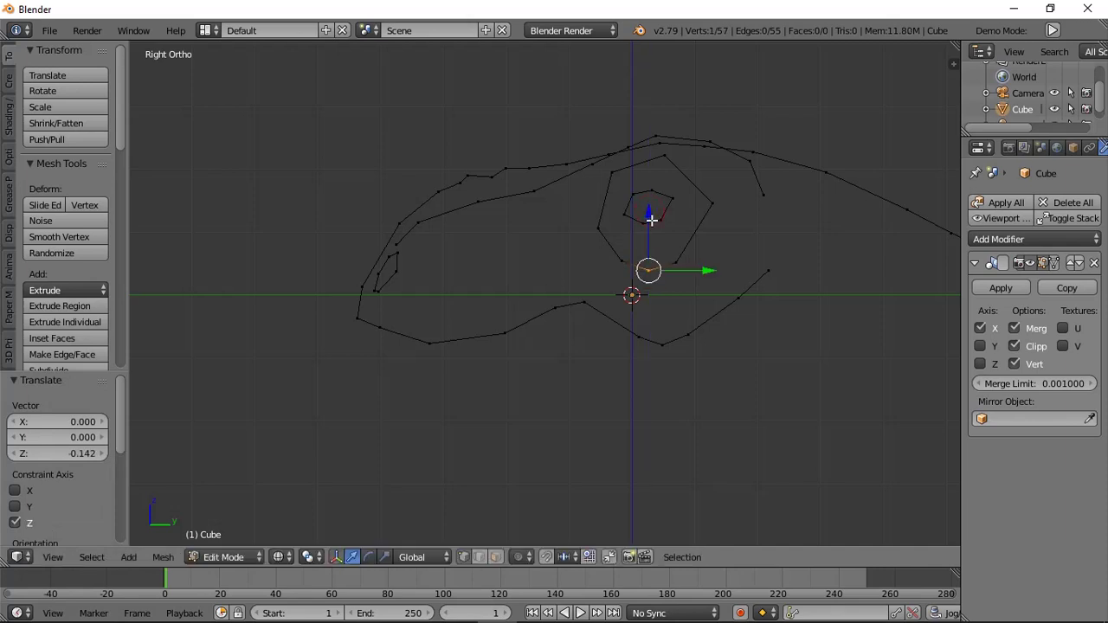
{"action": "key", "text": "a"}
Move the enlarged loop's front vertex 0.104 outward along X.
{"action": "scroll", "coordinate": [593, 264], "scroll_direction": "down", "scroll_amount": 2}
{"action": "middle_click_drag", "start_coordinate": [589, 264], "coordinate": [827, 401]}
{"action": "key", "text": "KP_5"}
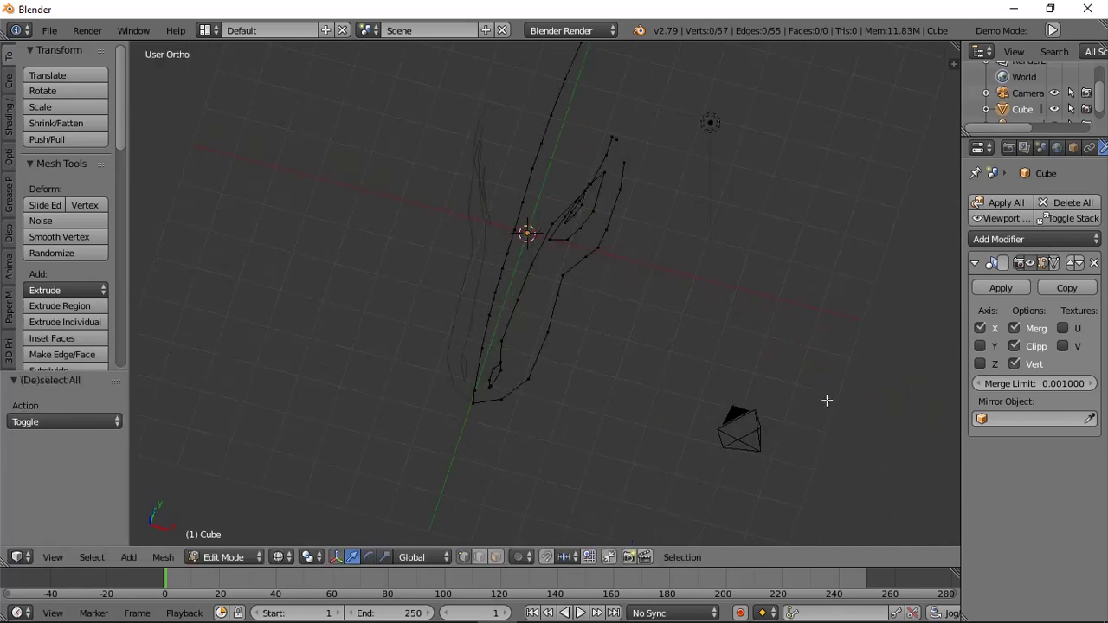
{"action": "key", "text": "a"}
{"action": "left_click", "coordinate": [557, 243]}
{"action": "key", "text": "a"}
{"action": "left_click", "coordinate": [556, 241]}
{"action": "scroll", "coordinate": [595, 241], "scroll_direction": "up", "scroll_amount": 2}
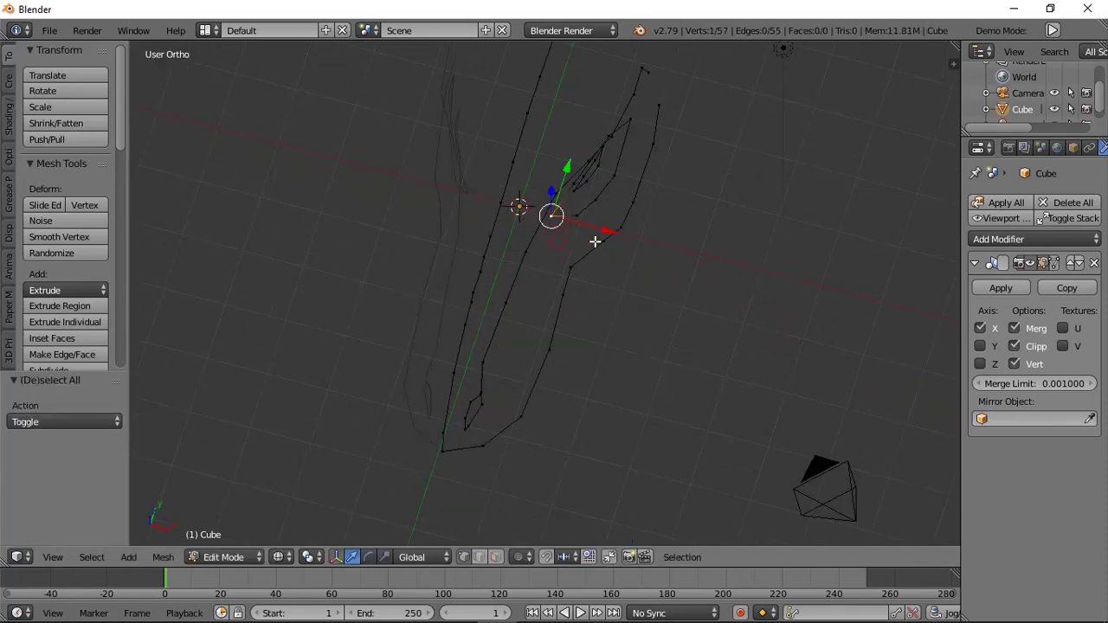
{"action": "left_click_drag", "start_coordinate": [586, 229], "coordinate": [594, 231]}
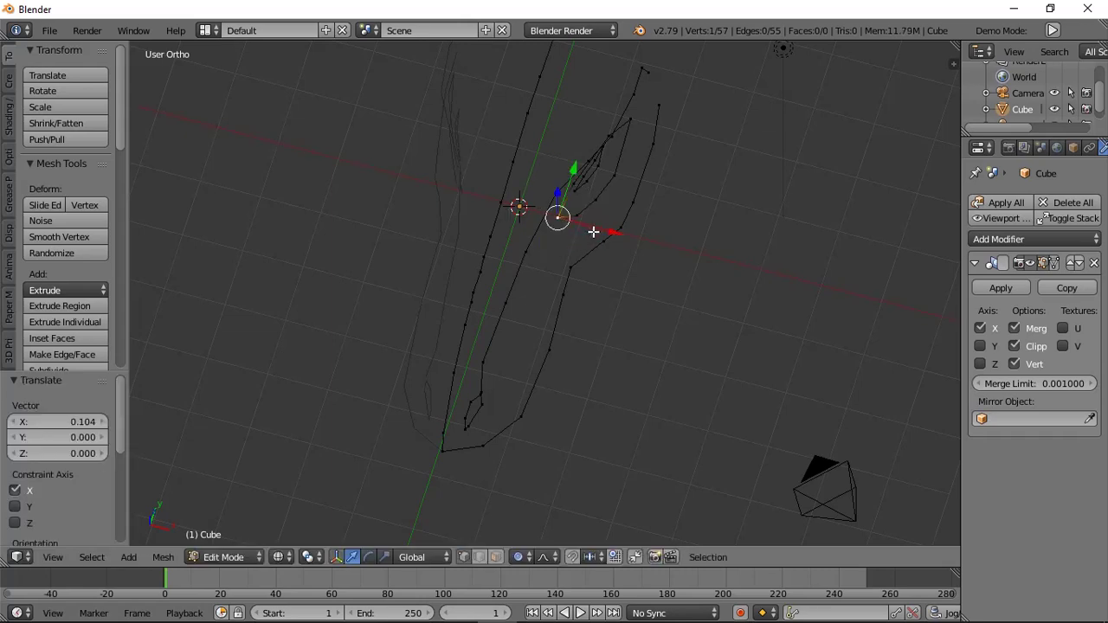
In the side view, start a new outline behind the small front loop, extruding vertices upward and rearward to form its front and top.
{"action": "key", "text": "KP_3"}
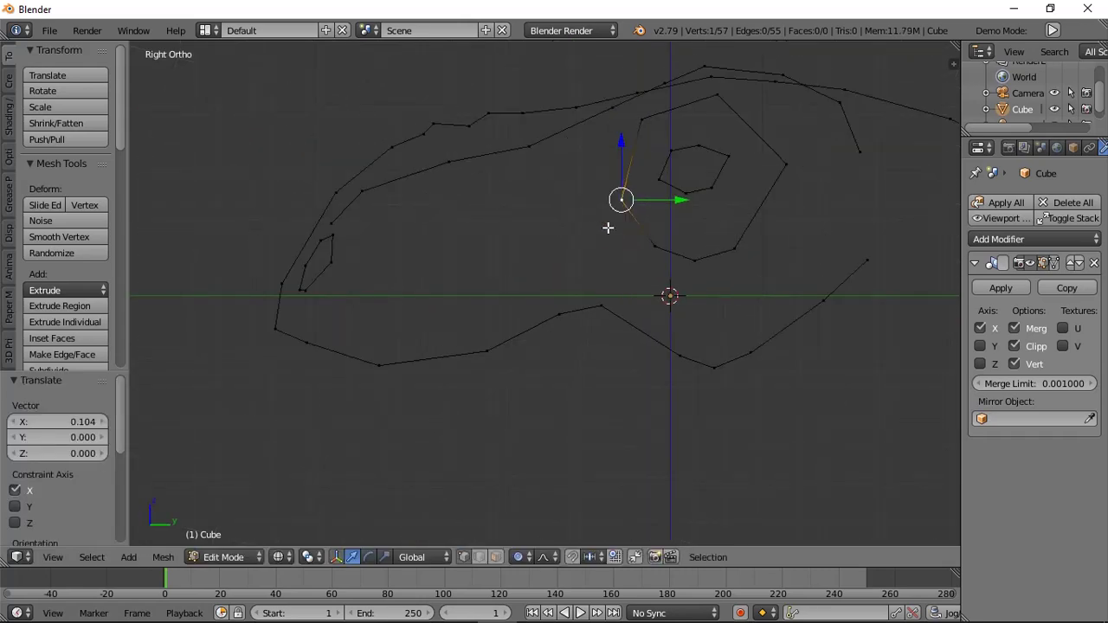
{"action": "key", "text": "a"}
{"action": "key", "text": "e"}
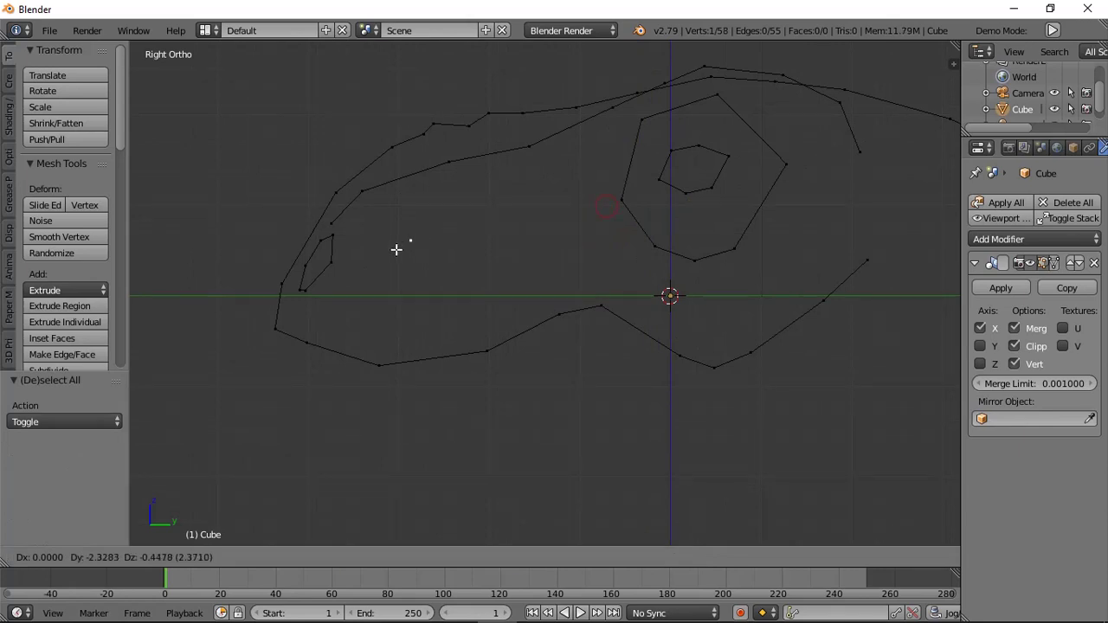
{"action": "left_click", "coordinate": [351, 275]}
{"action": "key", "text": "e"}
{"action": "left_click", "coordinate": [380, 230]}
{"action": "key", "text": "e"}
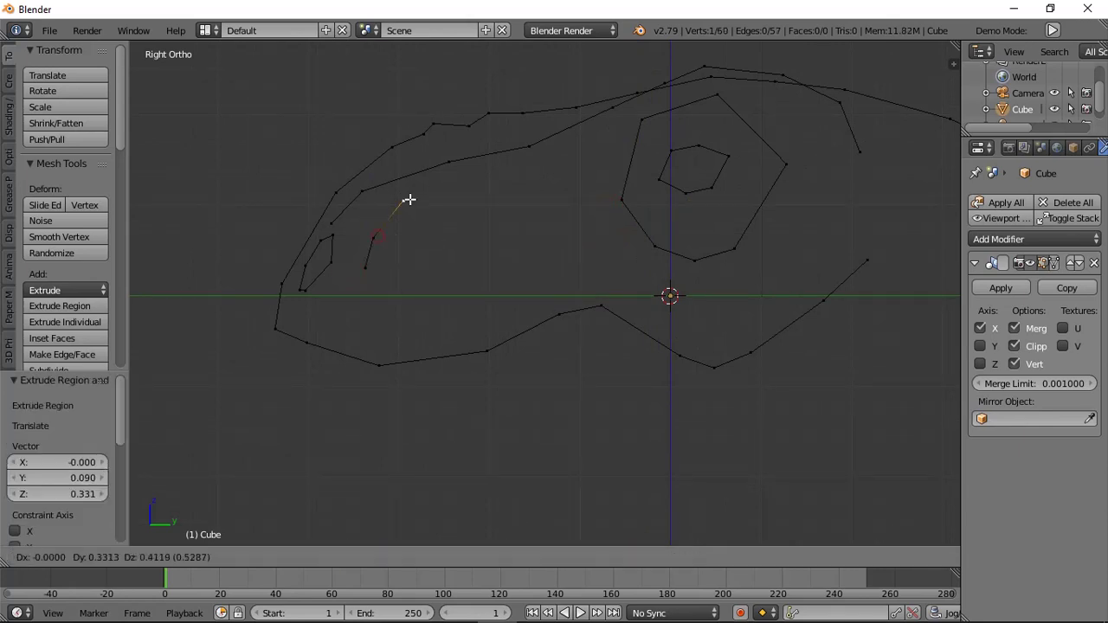
{"action": "left_click", "coordinate": [422, 184]}
{"action": "key", "text": "e"}
{"action": "left_click", "coordinate": [492, 171]}
{"action": "key", "text": "e"}
{"action": "left_click", "coordinate": [549, 170]}
Continue extruding the new outline down its rear side and forward along its bottom.
{"action": "key", "text": "e"}
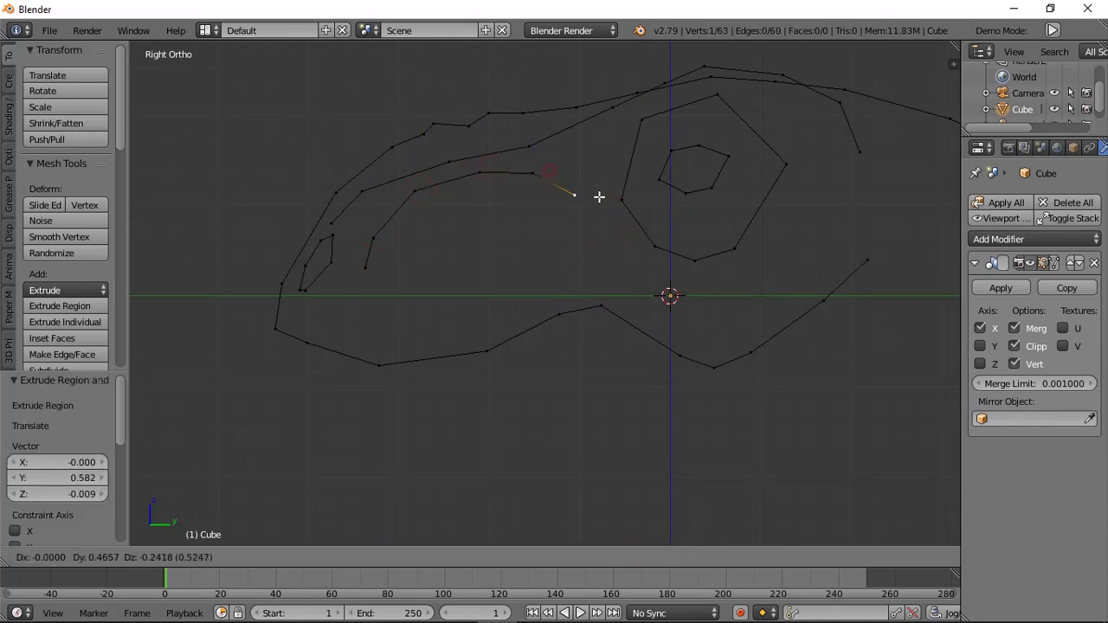
{"action": "left_click", "coordinate": [600, 200]}
{"action": "key", "text": "e"}
{"action": "left_click", "coordinate": [517, 290]}
{"action": "key", "text": "e"}
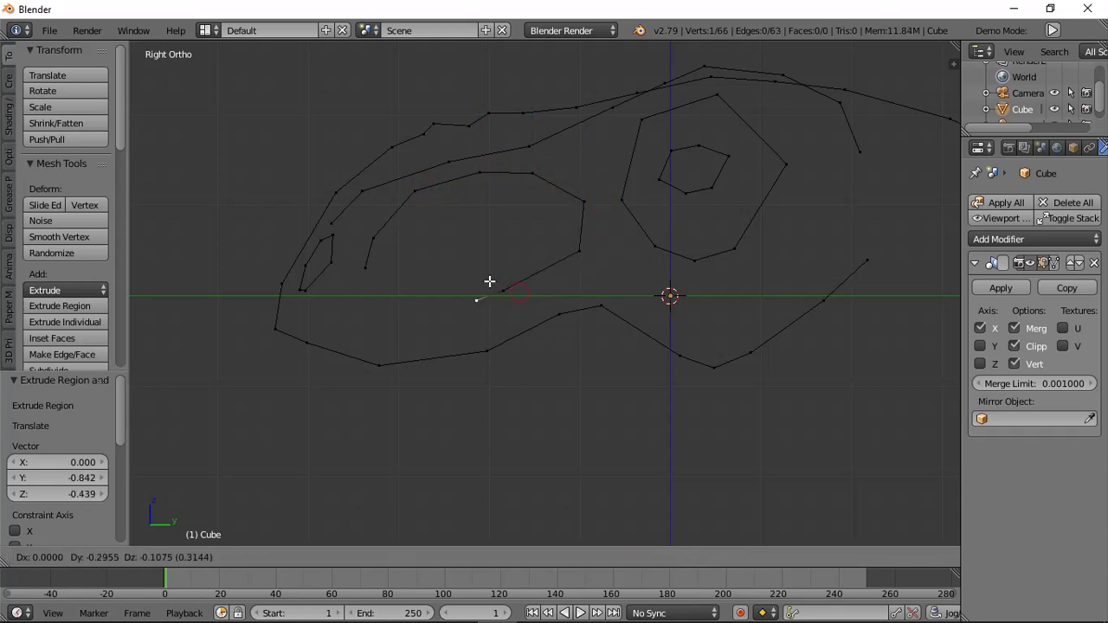
{"action": "left_click", "coordinate": [420, 286]}
Close the new outline with an edge between its two end vertices, and raise its lower front vertex slightly.
{"action": "right_click", "coordinate": [368, 273]}
{"action": "right_click", "coordinate": [412, 312], "text": "shift"}
{"action": "key", "text": "f"}
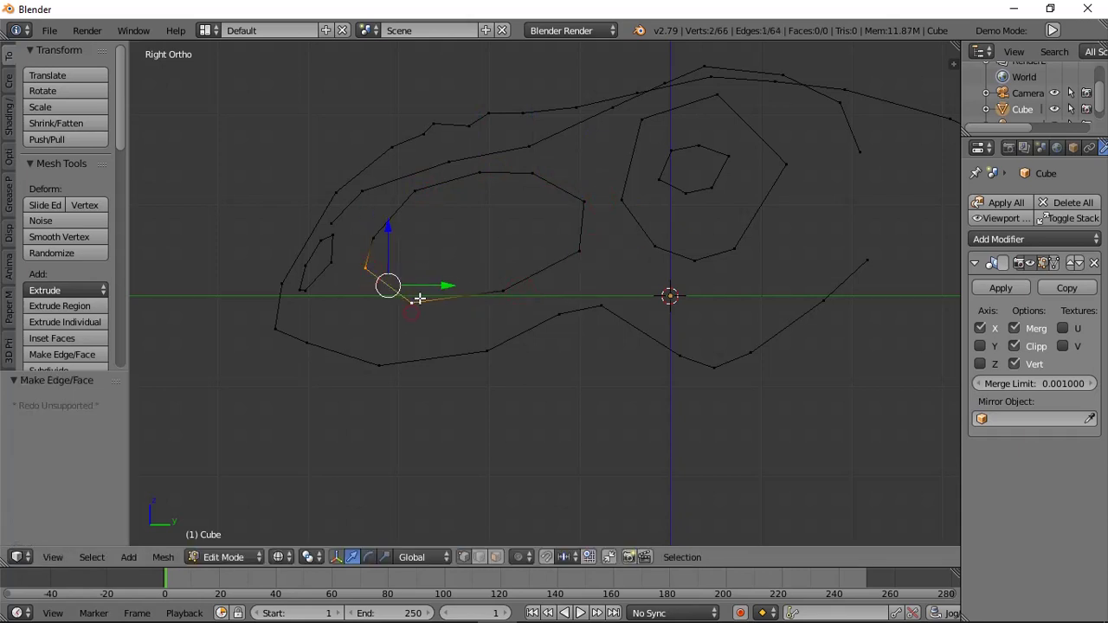
{"action": "key", "text": "a"}
{"action": "right_click", "coordinate": [416, 305]}
{"action": "key", "text": "g"}
{"action": "left_click", "coordinate": [417, 302]}
Hide everything except the new loop, and move its three lower vertices outward along X in the top view.
{"action": "key", "text": "a"}
{"action": "right_click", "coordinate": [418, 301], "text": "alt"}
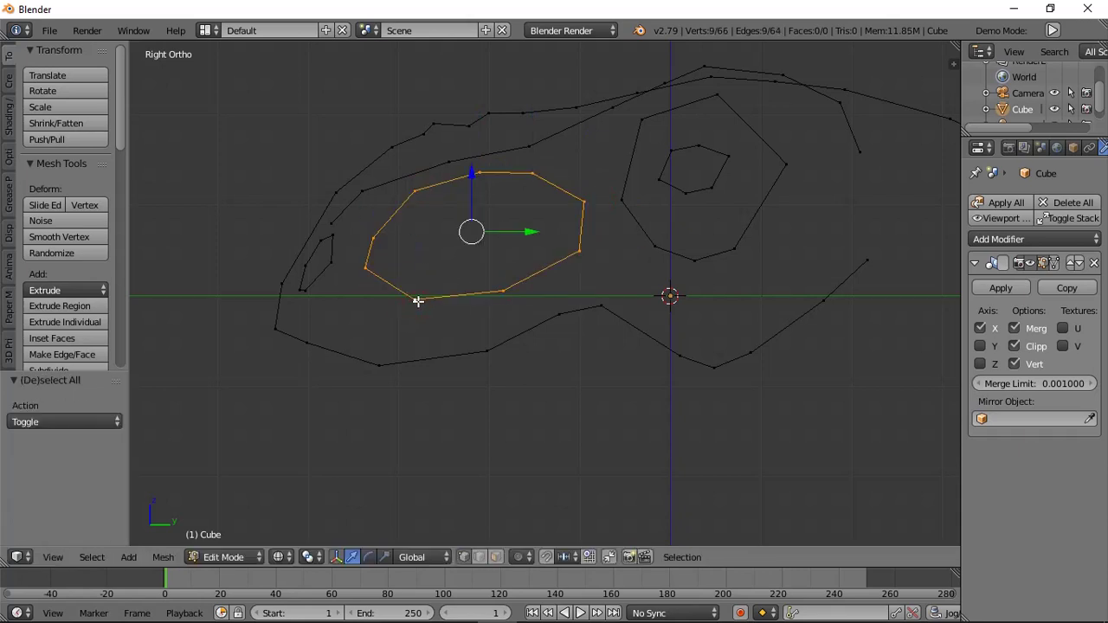
{"action": "key", "text": "h"}
{"action": "right_click", "coordinate": [504, 281], "text": "shift"}
{"action": "right_click", "coordinate": [574, 260], "text": "shift"}
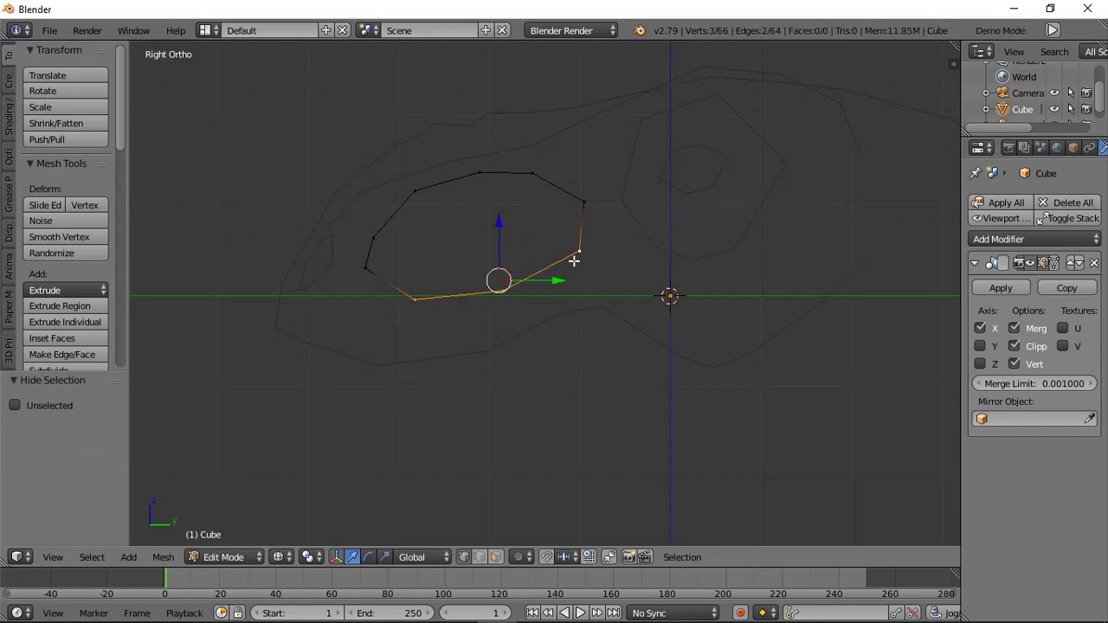
{"action": "key", "text": "KP_7"}
{"action": "left_click_drag", "start_coordinate": [589, 340], "coordinate": [600, 337]}
Nudge the new loop's lower middle vertex and upper rear vertex slightly outward along X.
{"action": "key", "text": "a"}
{"action": "right_click", "coordinate": [563, 271]}
{"action": "right_click", "coordinate": [562, 334]}
{"action": "key", "text": "a"}
{"action": "right_click", "coordinate": [546, 254]}
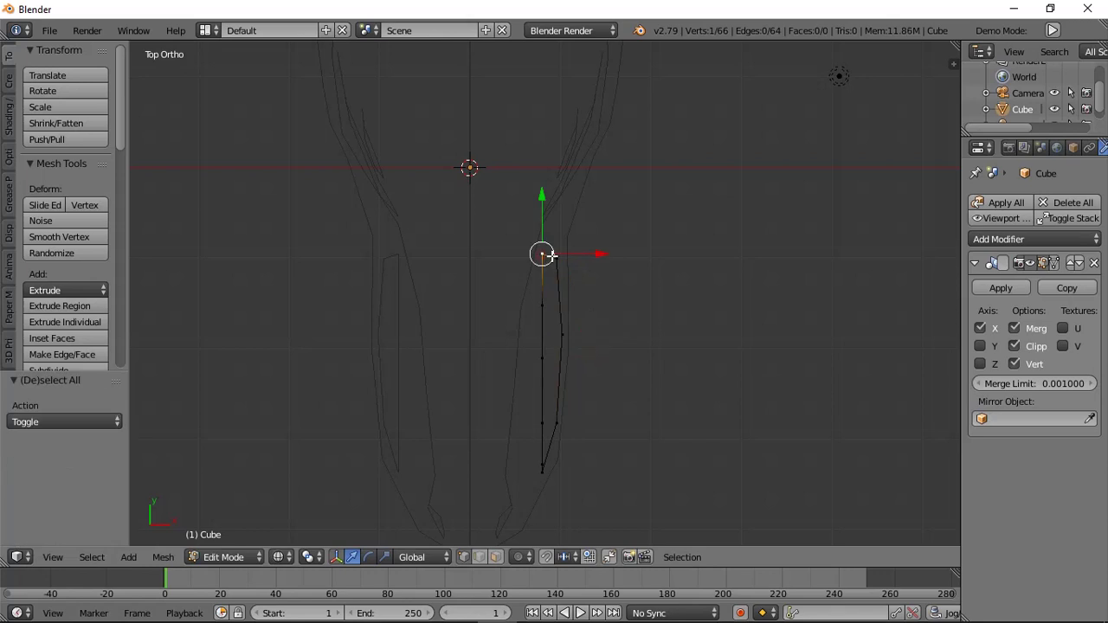
{"action": "left_click_drag", "start_coordinate": [565, 256], "coordinate": [571, 257]}
{"action": "middle_click_drag", "start_coordinate": [547, 303], "coordinate": [545, 262], "text": "shift"}
Move the new loop's two top vertices inward along X, the forward one by 0.116.
{"action": "key", "text": "a"}
{"action": "right_click", "coordinate": [544, 263]}
{"action": "left_click_drag", "start_coordinate": [573, 263], "coordinate": [565, 267]}
{"action": "right_click", "coordinate": [542, 315]}
{"action": "left_click_drag", "start_coordinate": [573, 317], "coordinate": [562, 320]}
Move the new loop's upper front vertex 0.233 inward along X, and the vertex in front of it 0.081 inward.
{"action": "right_click", "coordinate": [536, 378]}
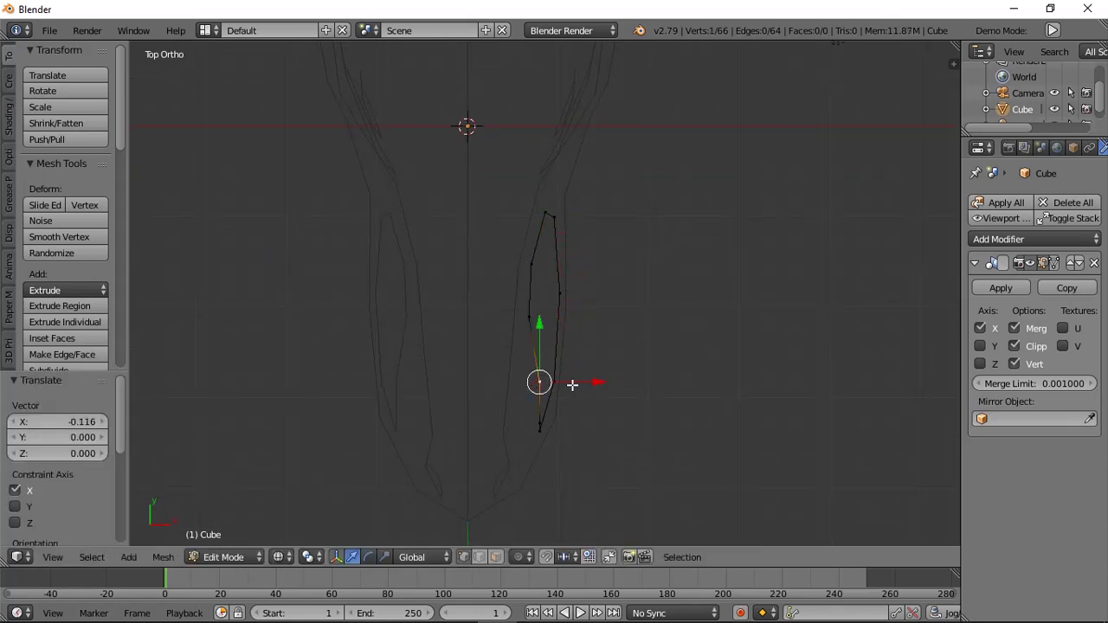
{"action": "key", "text": "g"}
{"action": "key", "text": "x"}
{"action": "left_click", "coordinate": [555, 386]}
{"action": "right_click", "coordinate": [554, 419]}
{"action": "key", "text": "g"}
{"action": "key", "text": "x"}
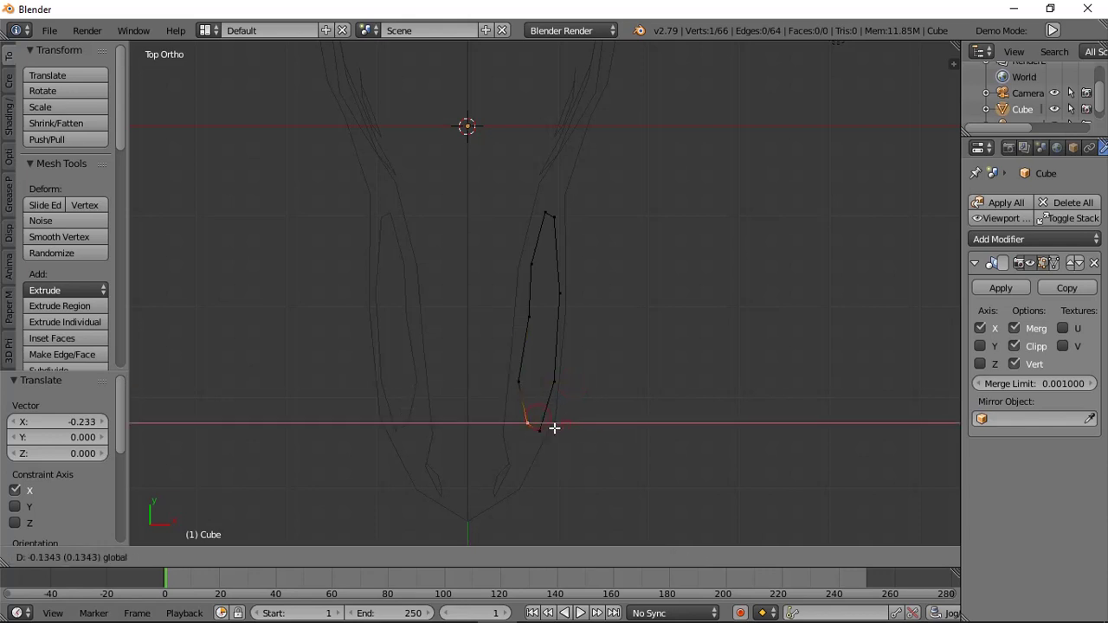
{"action": "left_click", "coordinate": [560, 427]}
Nudge the new loop's front vertex and its forward top vertex slightly further inward along X.
{"action": "middle_click_drag", "start_coordinate": [560, 426], "coordinate": [529, 319]}
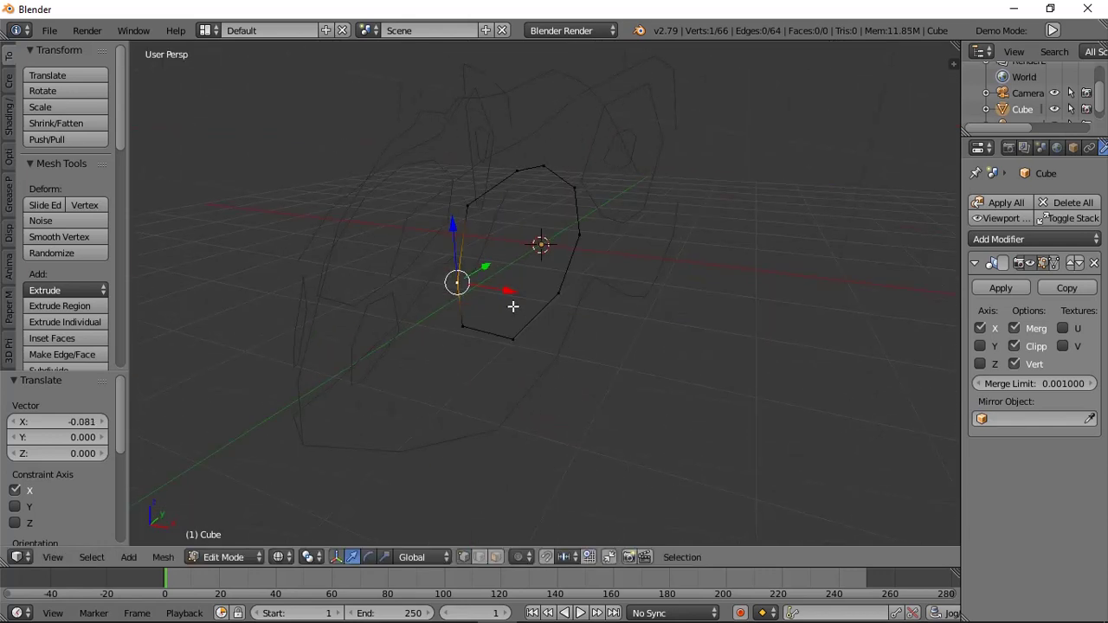
{"action": "key", "text": "KP_7"}
{"action": "left_click_drag", "start_coordinate": [564, 428], "coordinate": [559, 428]}
{"action": "key", "text": "a"}
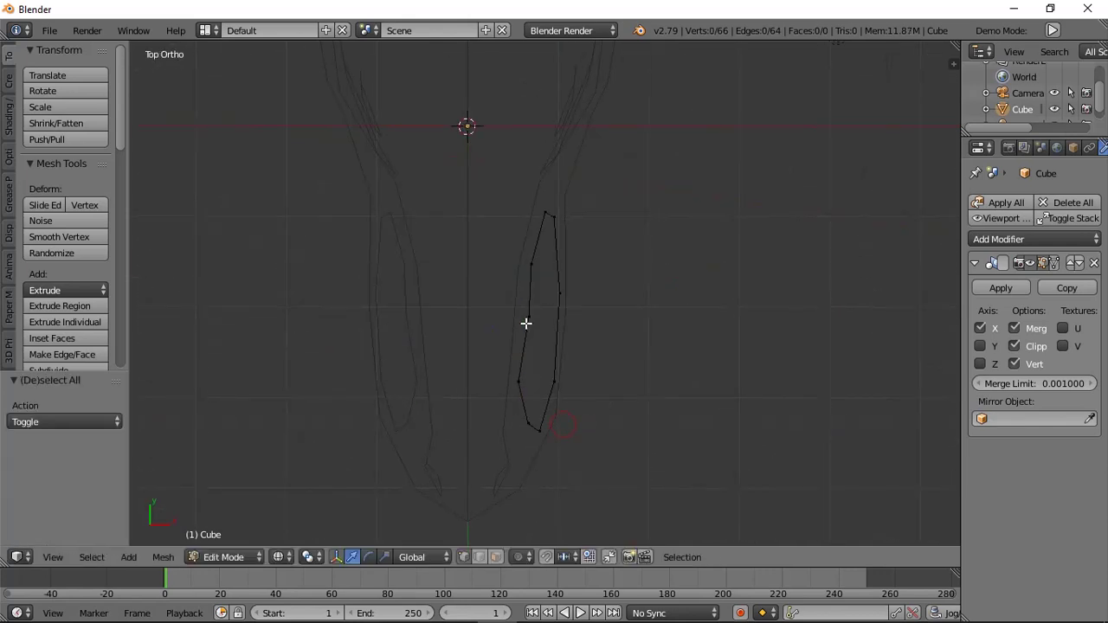
{"action": "right_click", "coordinate": [527, 320]}
{"action": "left_click_drag", "start_coordinate": [565, 316], "coordinate": [553, 307]}
Check the new loop from the front, and reveal all hidden parts of the mesh with nothing selected.
{"action": "key", "text": "KP_1"}
{"action": "key", "text": "a"}
{"action": "key", "text": "ctrl+z"}
{"action": "right_click", "coordinate": [550, 315], "text": "shift"}
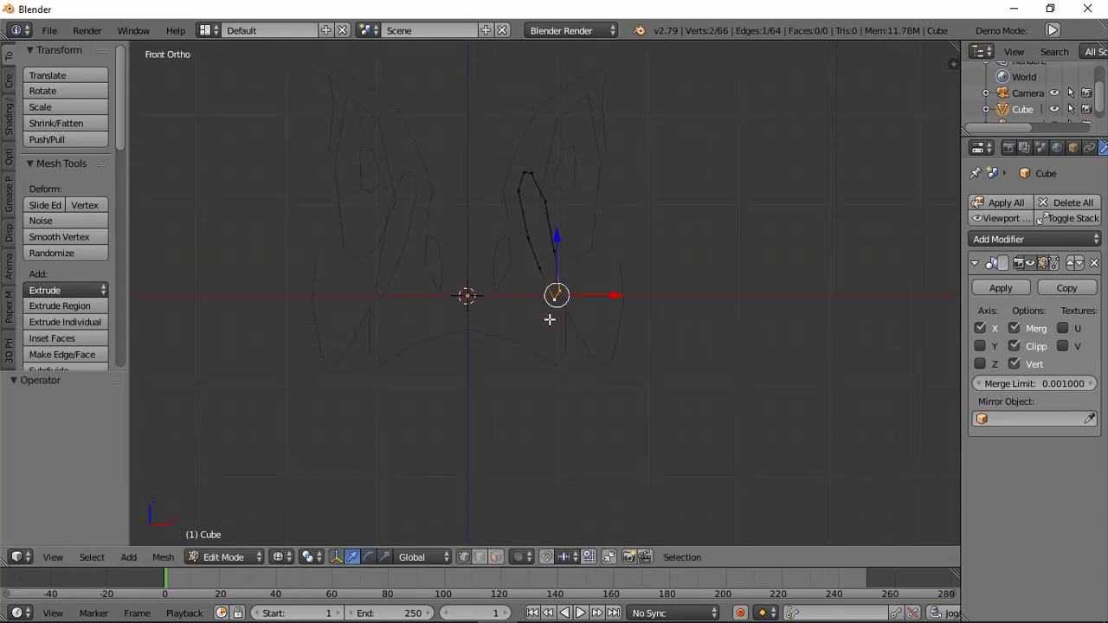
{"action": "key", "text": "a"}
{"action": "middle_click_drag", "start_coordinate": [597, 295], "coordinate": [524, 306]}
{"action": "scroll", "coordinate": [627, 308], "scroll_direction": "down", "scroll_amount": 1, "text": "alt"}
{"action": "key", "text": "alt+h"}
{"action": "key", "text": "a"}
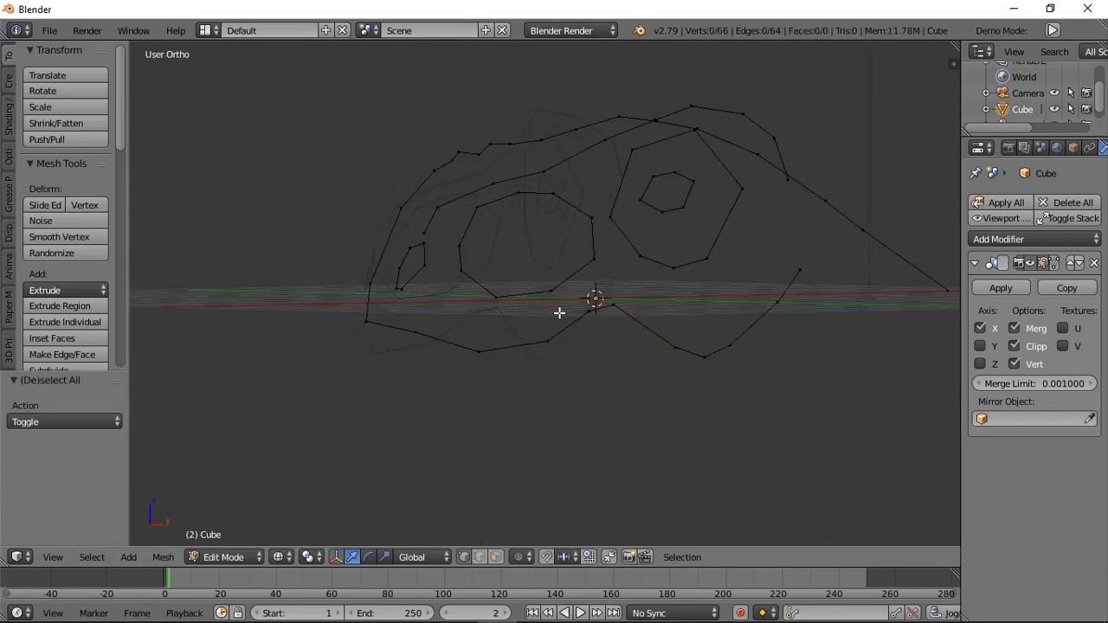
With proportional editing in the side view, raise the lower outline's lowest rear vertex and lower the raised vertex in front of it.
{"action": "key", "text": "KP_3"}
{"action": "scroll", "coordinate": [581, 309], "scroll_direction": "down", "scroll_amount": 1}
{"action": "key", "text": "o"}
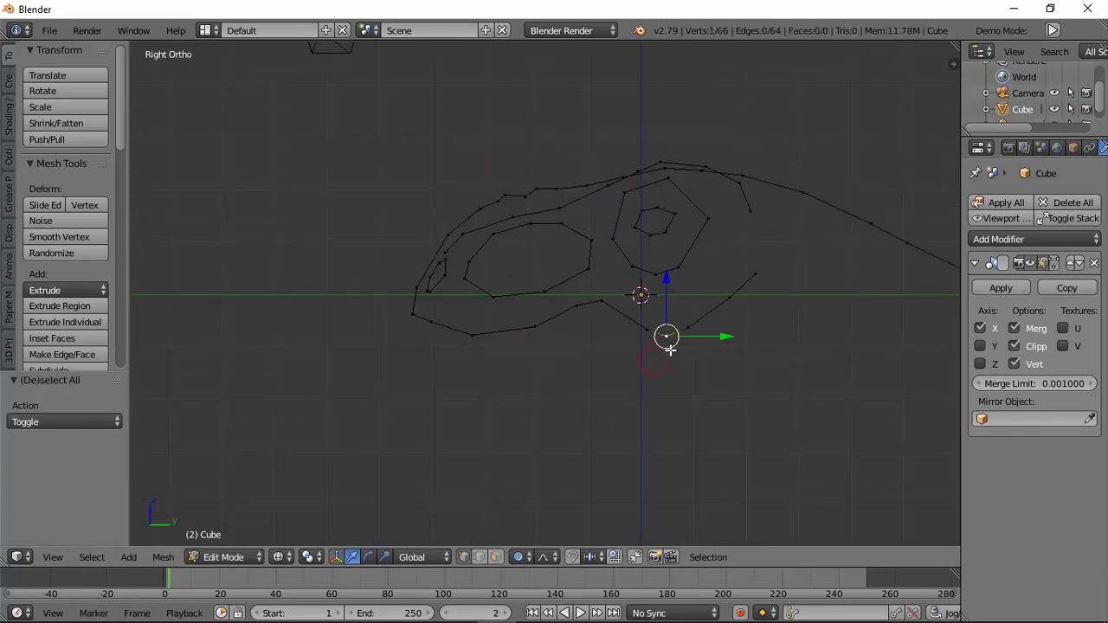
{"action": "key", "text": "g"}
{"action": "scroll", "coordinate": [670, 344], "scroll_direction": "down", "scroll_amount": 3}
{"action": "left_click", "coordinate": [670, 344]}
{"action": "key", "text": "a"}
{"action": "right_click", "coordinate": [609, 307]}
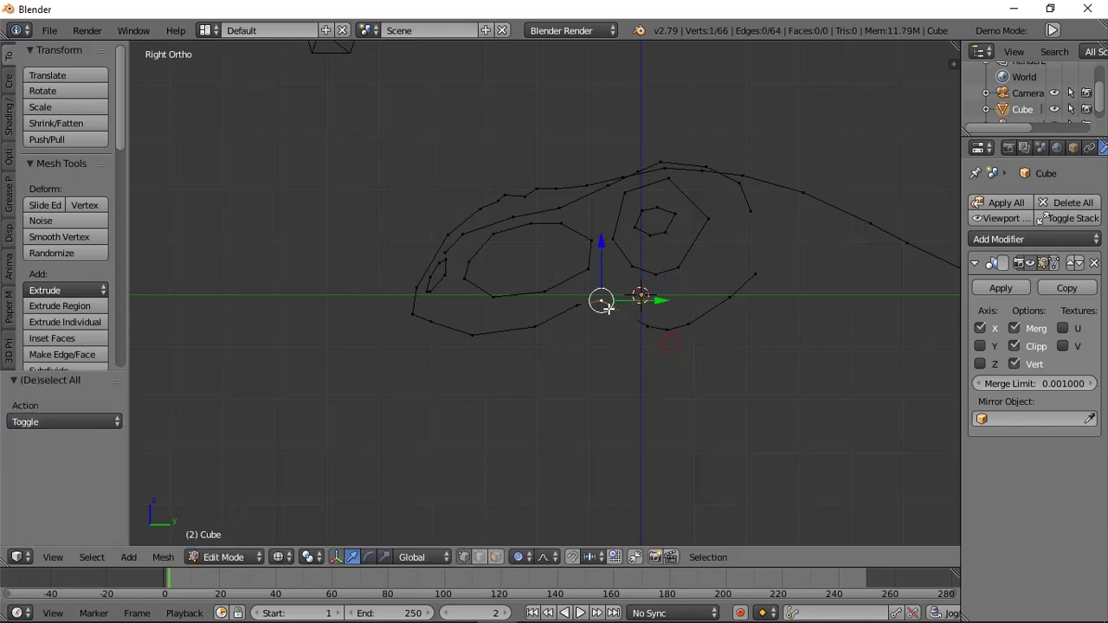
{"action": "key", "text": "g"}
{"action": "left_click", "coordinate": [609, 319]}
{"action": "key", "text": "a"}
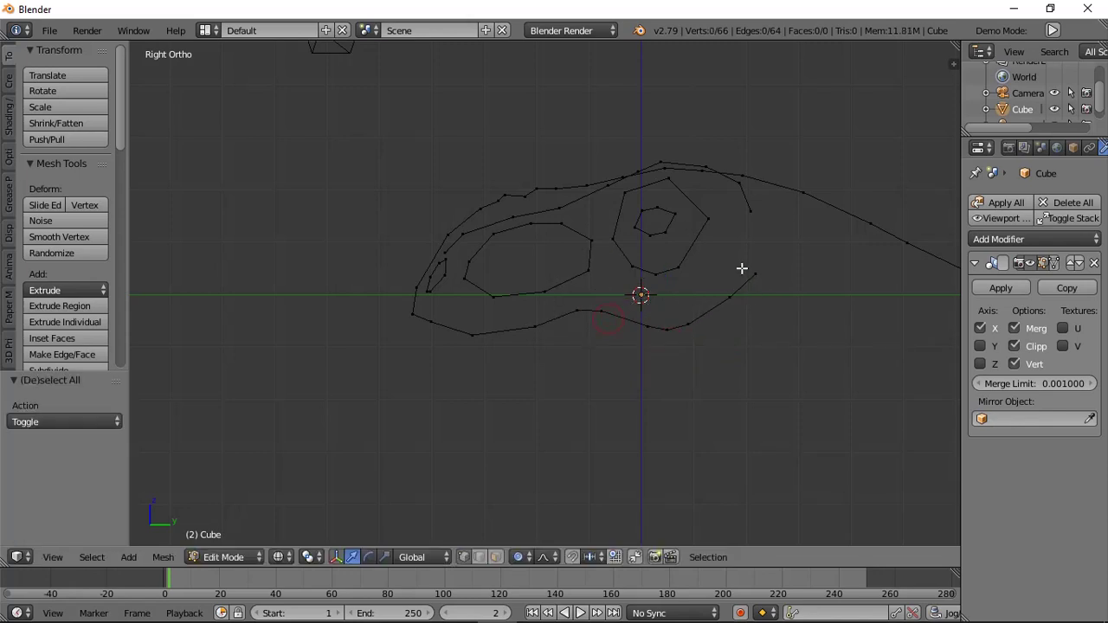
Snap the 3D cursor to the rear end vertex of the lower outline.
{"action": "right_click", "coordinate": [753, 274]}
{"action": "key", "text": "shift+s"}
{"action": "left_click", "coordinate": [719, 336]}
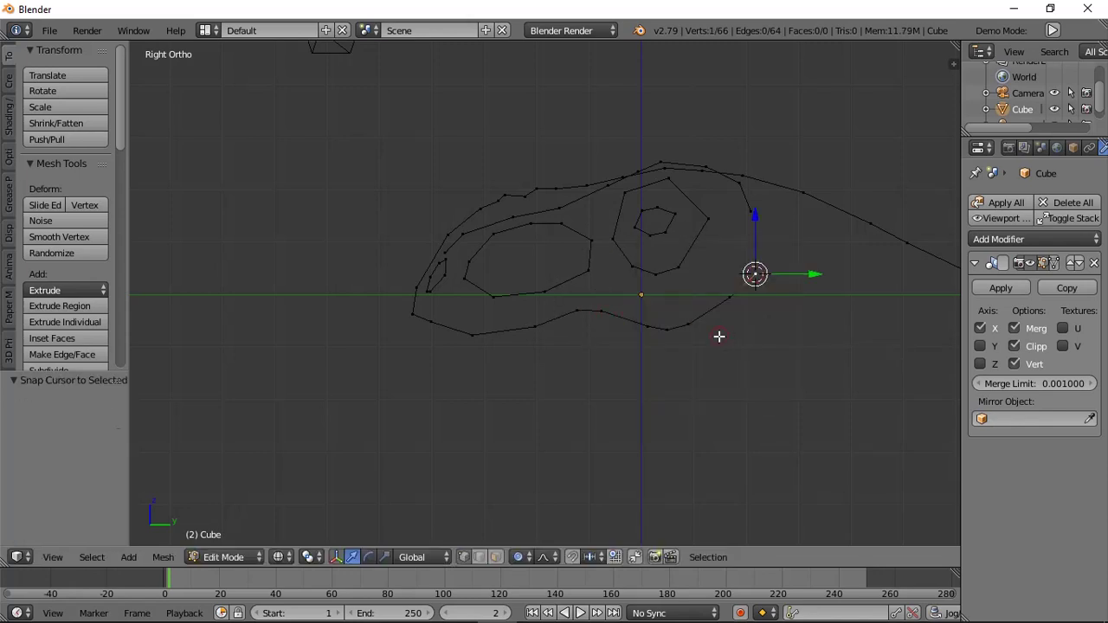
{"action": "key", "text": "a"}
{"action": "key", "text": "v"}
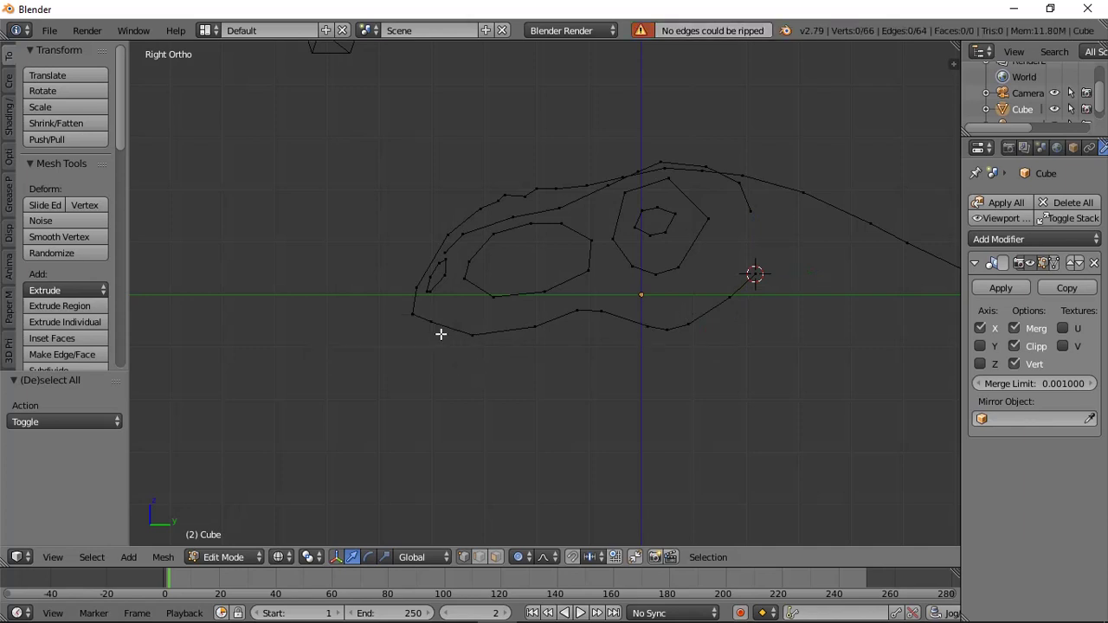
Select the lower outline from its front tip to its rear end, and set the pivot point to 3D Cursor.
{"action": "key", "text": "c"}
{"action": "mouse_move", "coordinate": [428, 323]}
{"action": "left_mouse_down"}
{"action": "mouse_move", "coordinate": [697, 317]}
{"action": "mouse_move", "coordinate": [762, 278]}
{"action": "left_mouse_up"}
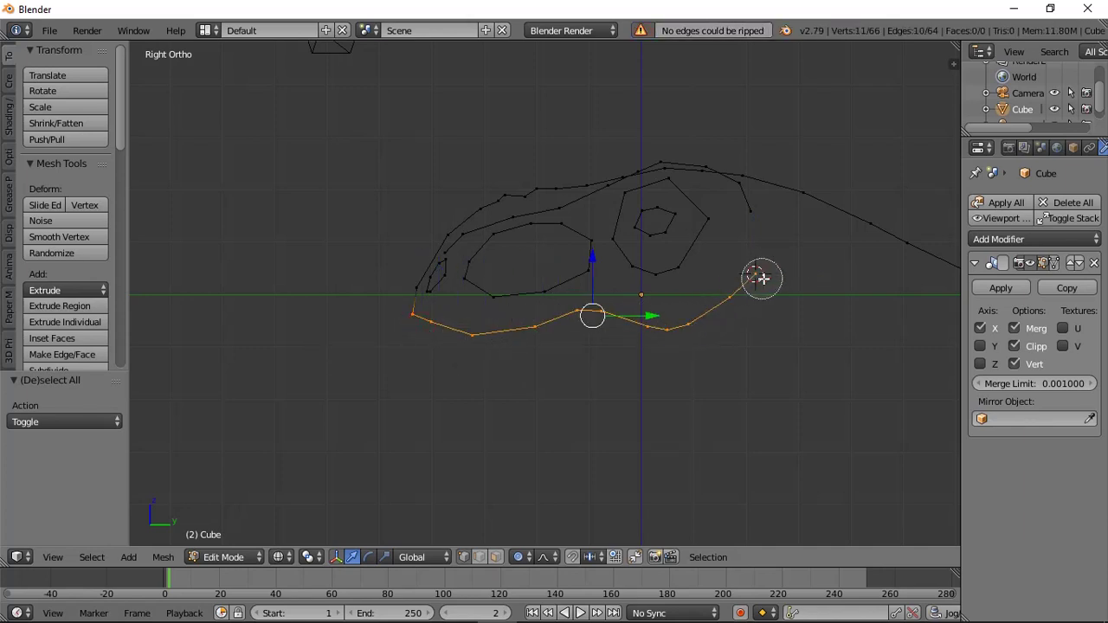
{"action": "right_click", "coordinate": [728, 323]}
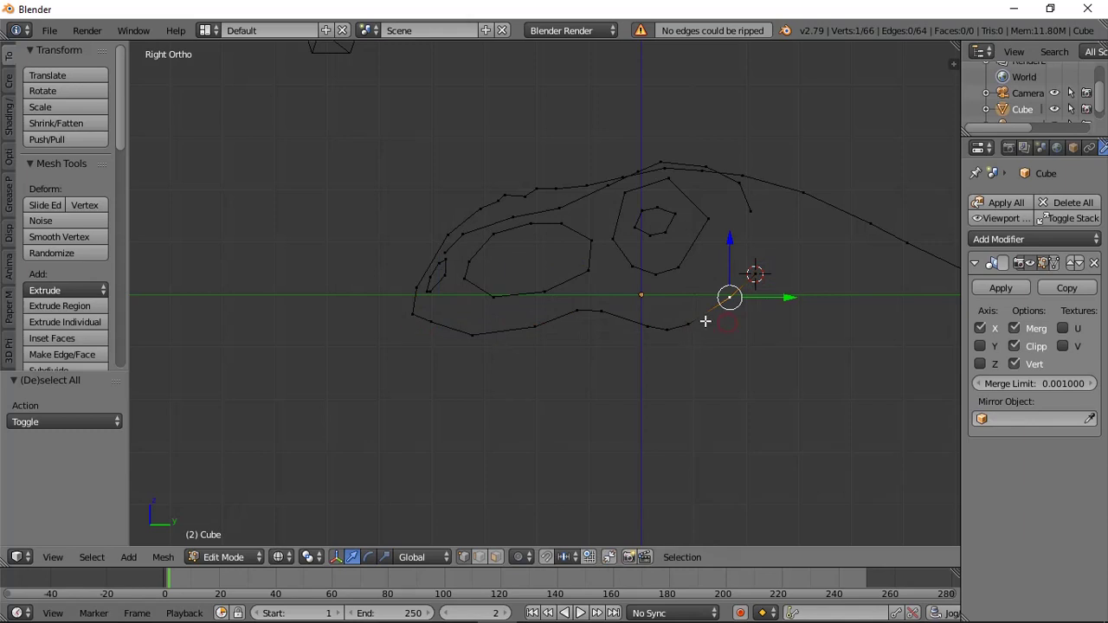
{"action": "key", "text": "ctrl+z"}
{"action": "key", "text": "r"}
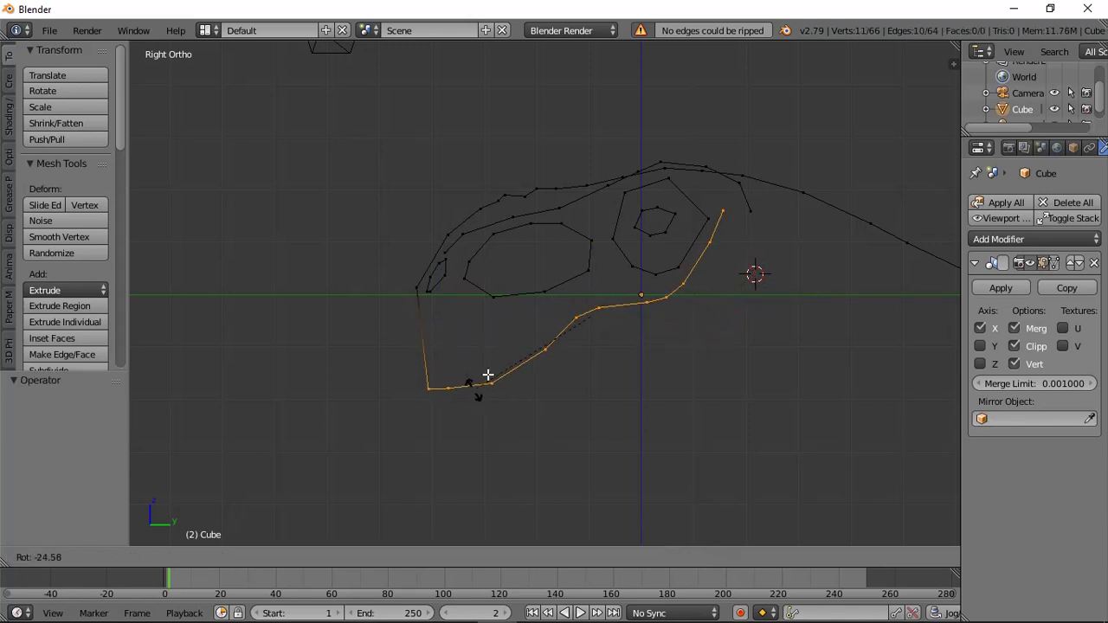
{"action": "right_click", "coordinate": [569, 347]}
{"action": "left_click", "coordinate": [312, 558]}
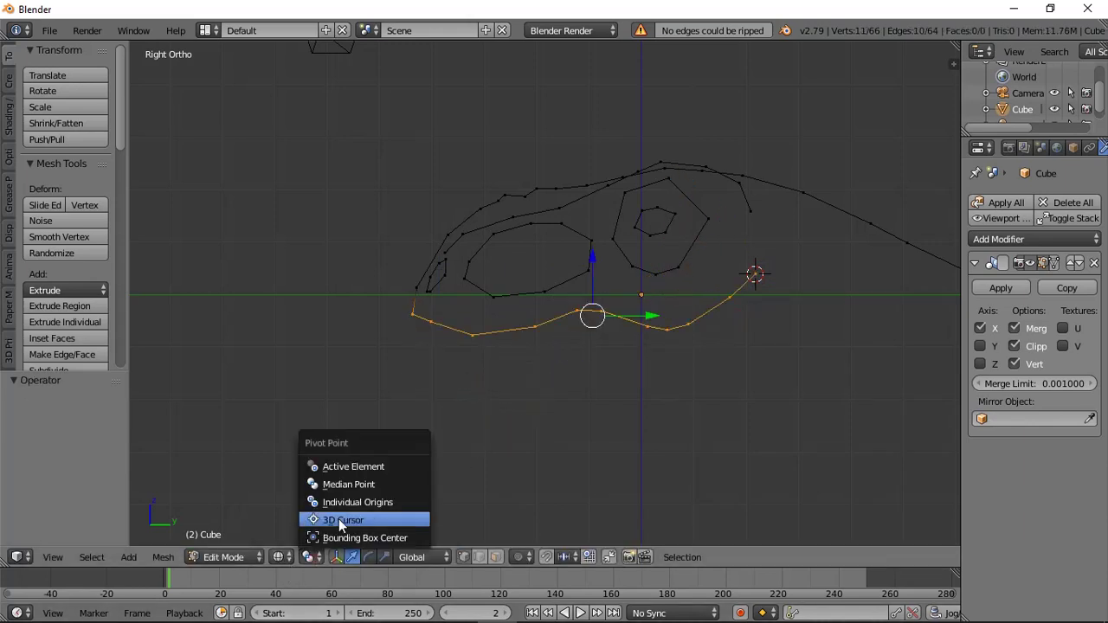
{"action": "left_click", "coordinate": [339, 518]}
Duplicate the selected lower outline in place and rotate the copy -17° about the 3D cursor.
{"action": "key", "text": "shift+d"}
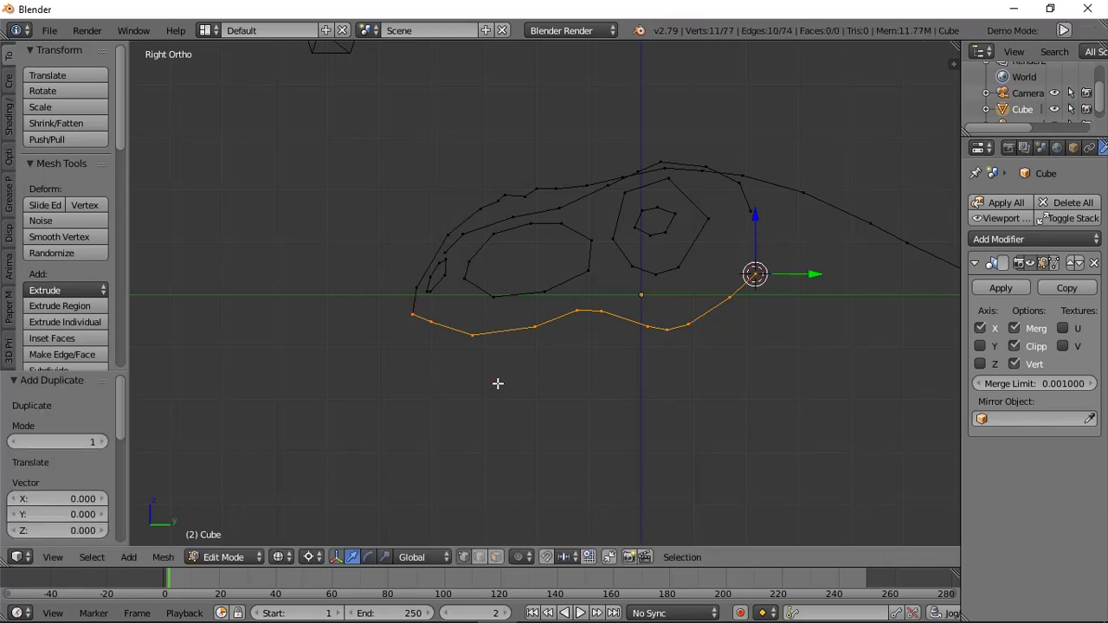
{"action": "key", "text": "r"}
{"action": "left_click", "coordinate": [504, 483]}
{"action": "scroll", "coordinate": [784, 371], "scroll_direction": "down", "scroll_amount": 2}
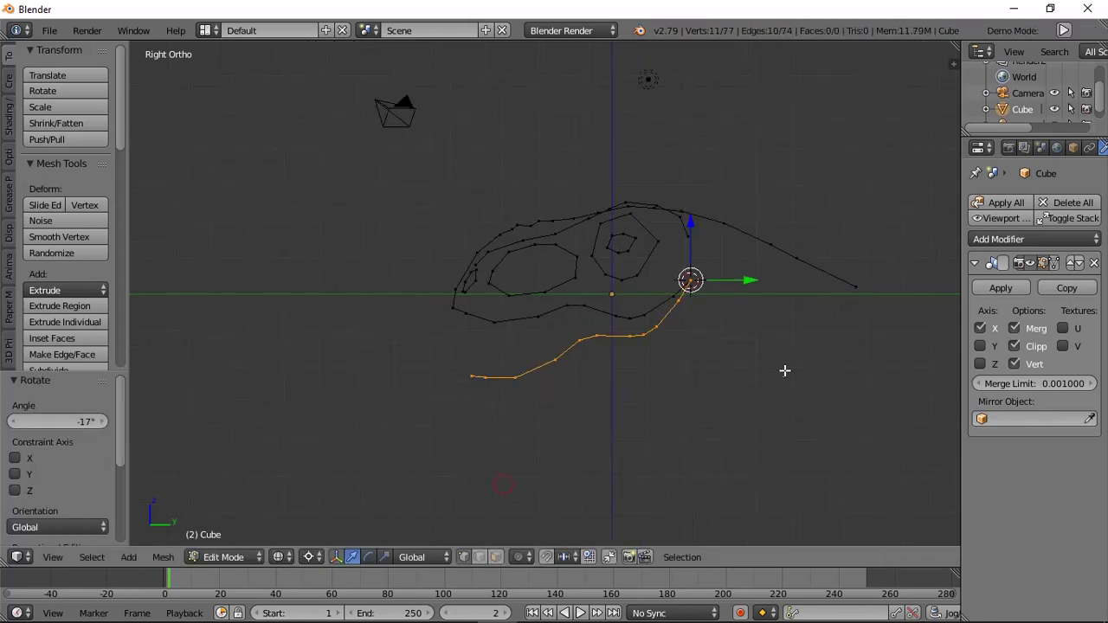
Scale the copied outline down slightly about the 3D cursor and rotate it another -0.988°.
{"action": "key", "text": "s"}
{"action": "left_click", "coordinate": [785, 371]}
{"action": "key", "text": "r"}
{"action": "left_click", "coordinate": [731, 366]}
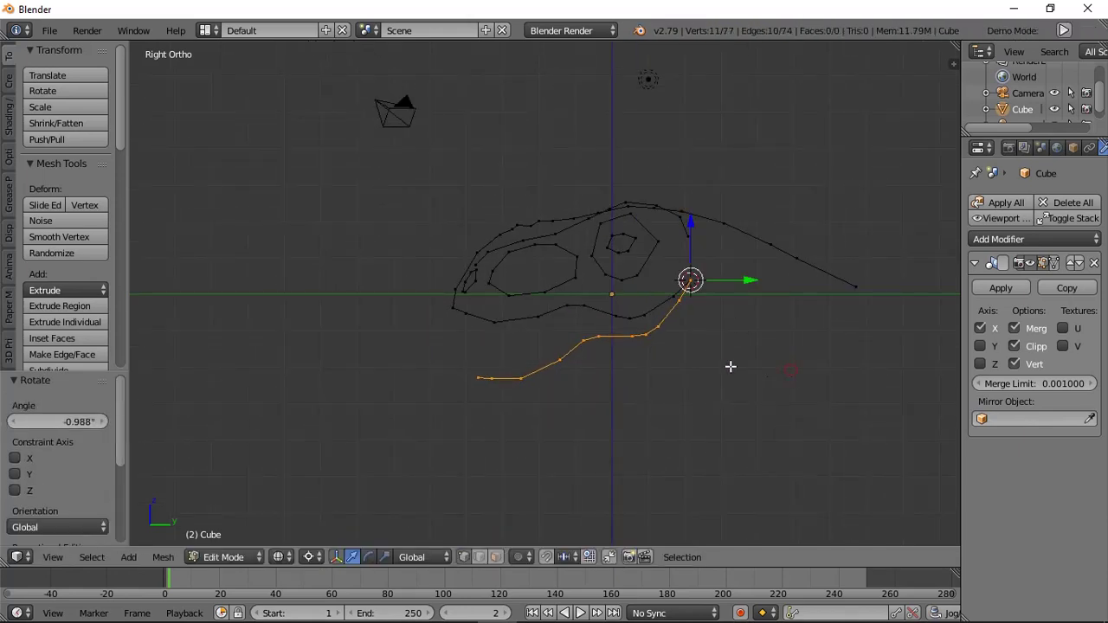
Hide everything except the copied lower outline, and select all of its vertices in the side view.
{"action": "key", "text": "ctrl+i"}
{"action": "key", "text": "h"}
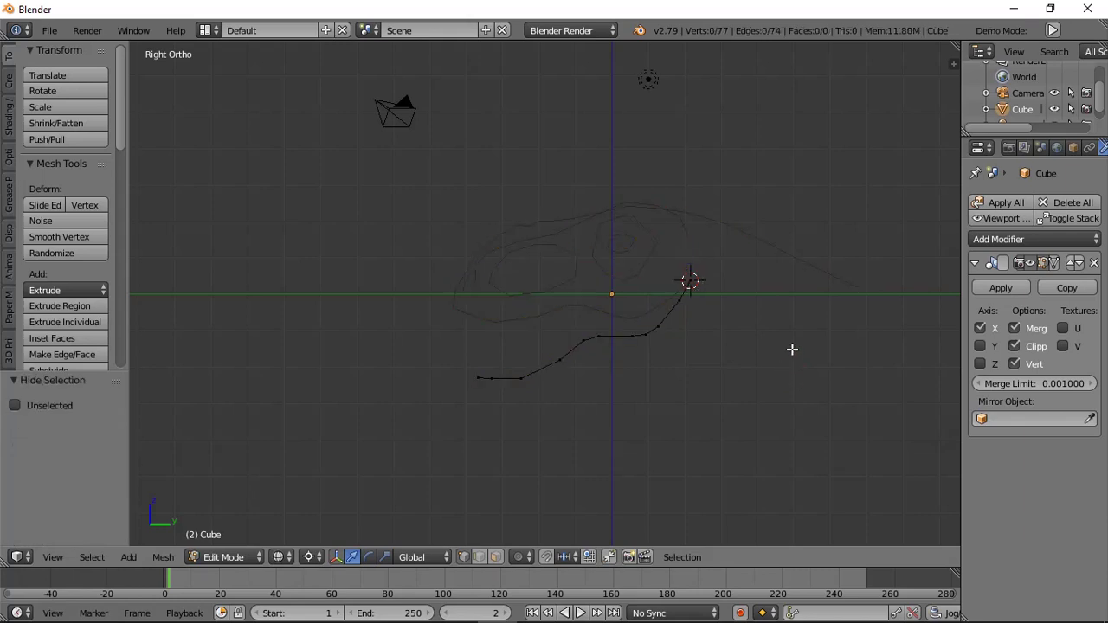
{"action": "key", "text": "KP_1"}
{"action": "key", "text": "a"}
{"action": "key", "text": "KP_3"}
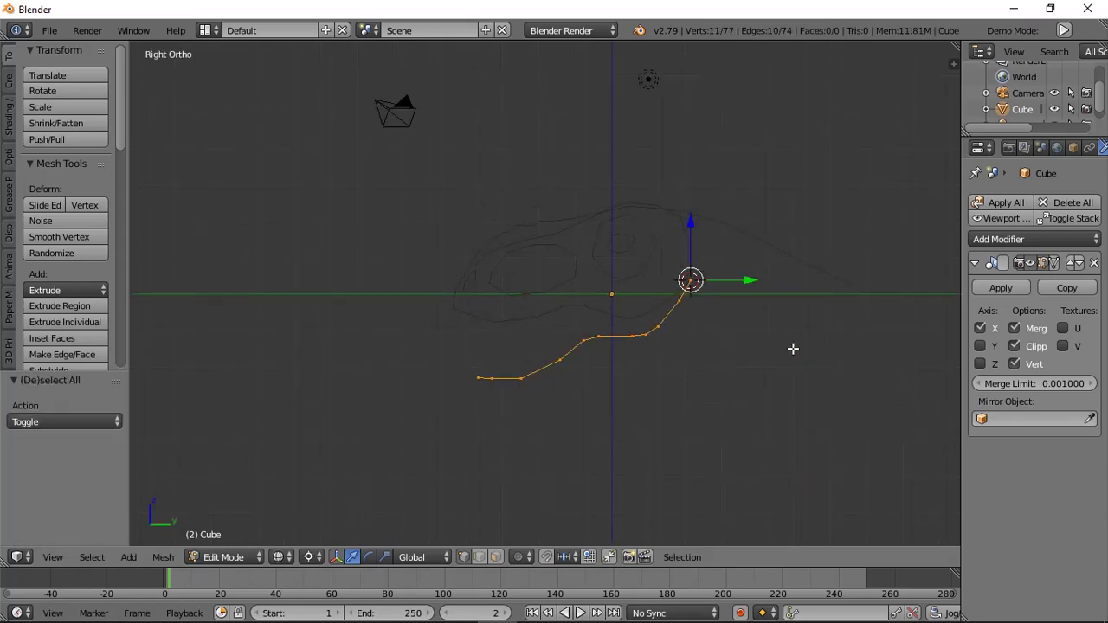
Rotate the copied lower outline 17.3° about the 3D cursor and check its shape from the top view.
{"action": "key", "text": "r"}
{"action": "left_click", "coordinate": [831, 350]}
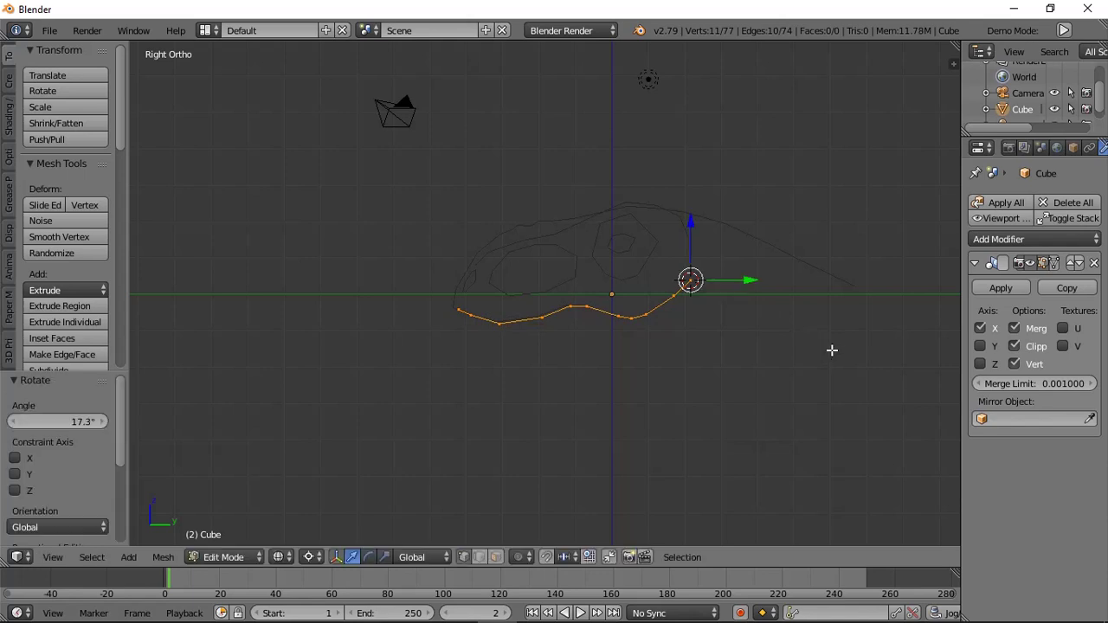
{"action": "key", "text": "KP_7"}
{"action": "scroll", "coordinate": [785, 282], "scroll_direction": "up", "scroll_amount": 4}
{"action": "key", "text": "a"}
{"action": "right_click", "coordinate": [603, 205]}
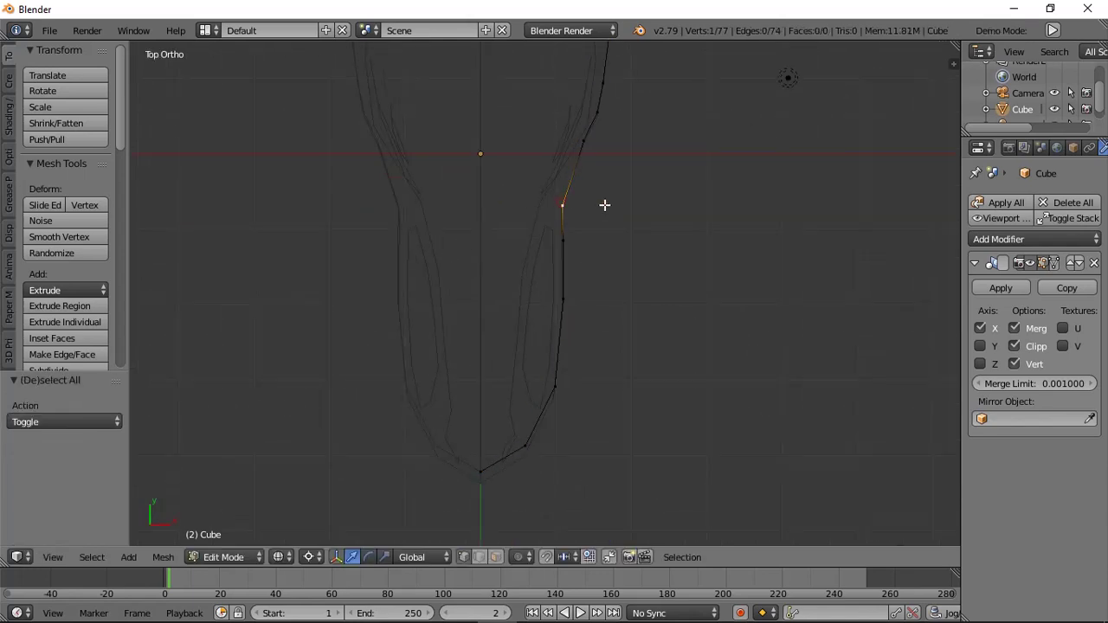
Select the whole copied outline in the side view and rotate it -22.3° about the 3D cursor.
{"action": "scroll", "coordinate": [638, 257], "scroll_direction": "down", "scroll_amount": 2}
{"action": "key", "text": "KP_3"}
{"action": "key", "text": "a"}
{"action": "key", "text": "a"}
{"action": "key", "text": "r"}
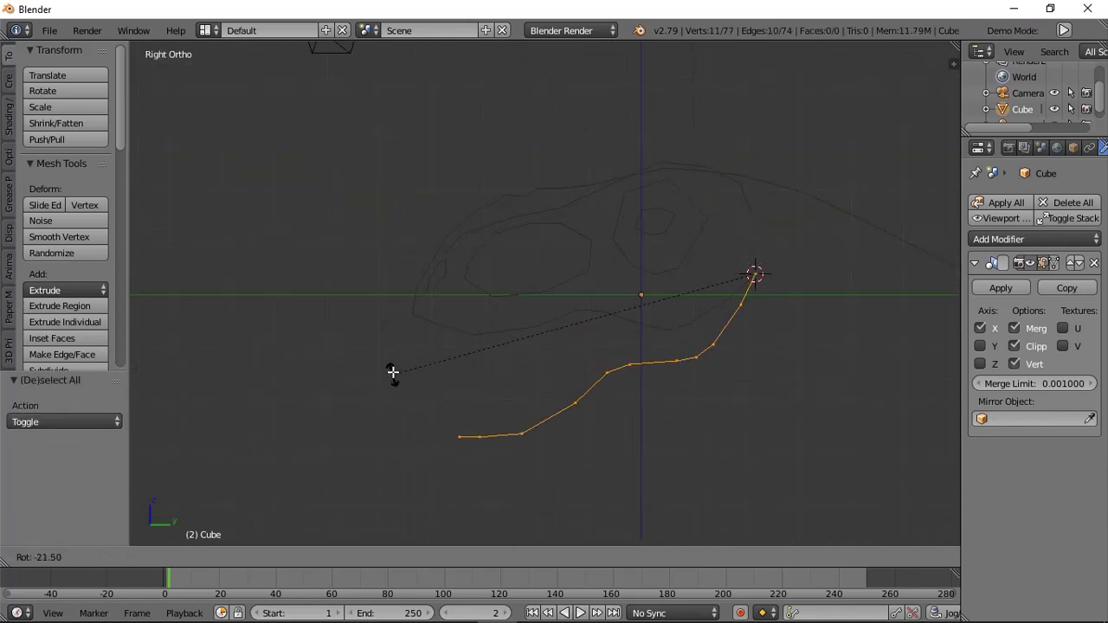
{"action": "left_click", "coordinate": [392, 379]}
{"action": "middle_click_drag", "start_coordinate": [419, 371], "coordinate": [387, 288], "text": "shift"}
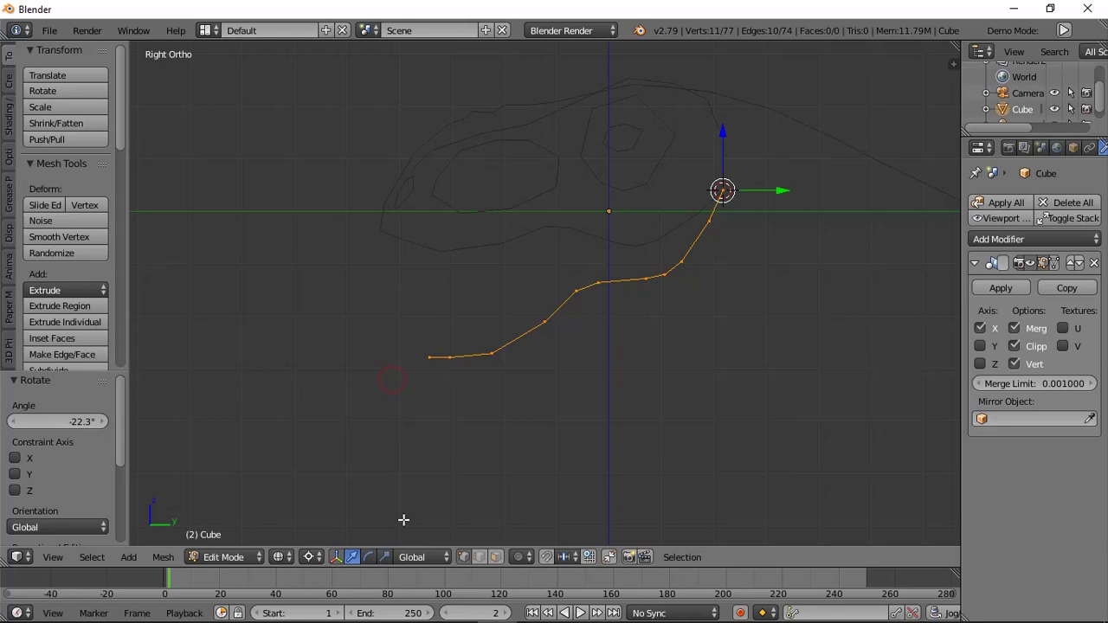
Switch the pivot away from the 3D cursor and nudge the vertex midway along the outline's front slope by Y -0.075, Z 0.064.
{"action": "left_click", "coordinate": [305, 559]}
{"action": "left_click", "coordinate": [346, 502]}
{"action": "key", "text": "a"}
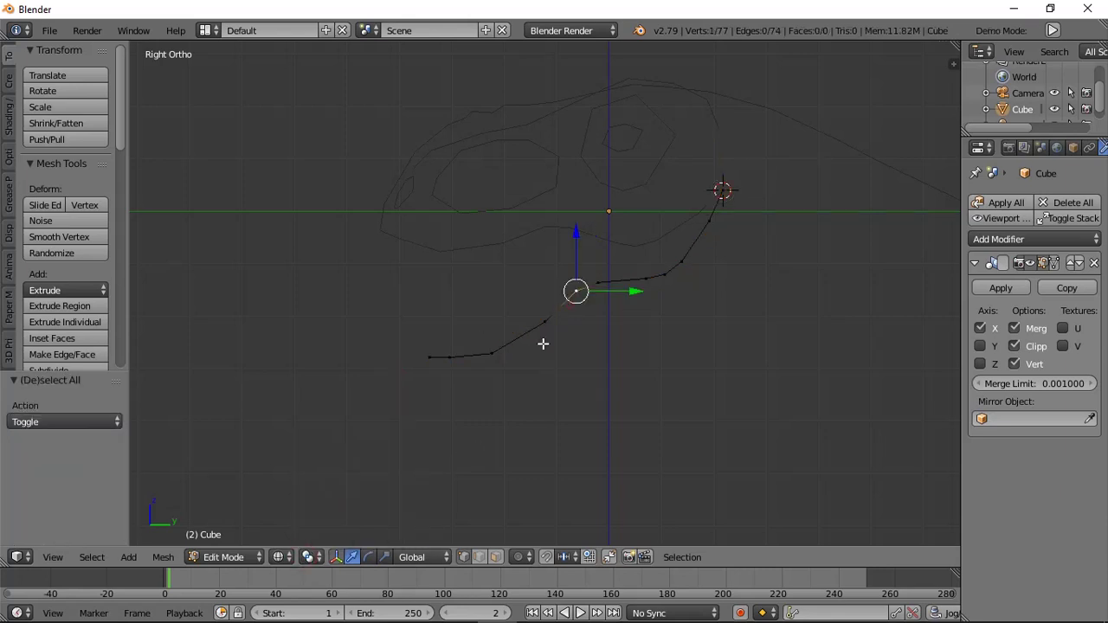
{"action": "scroll", "coordinate": [543, 344], "scroll_direction": "up", "scroll_amount": 2}
{"action": "right_click", "coordinate": [554, 342]}
{"action": "key", "text": "g"}
{"action": "left_click", "coordinate": [542, 347]}
Adjust the two vertices at the rear of the outline's flat middle section, lowering the rearmost by 0.054 along Z.
{"action": "right_click", "coordinate": [672, 278]}
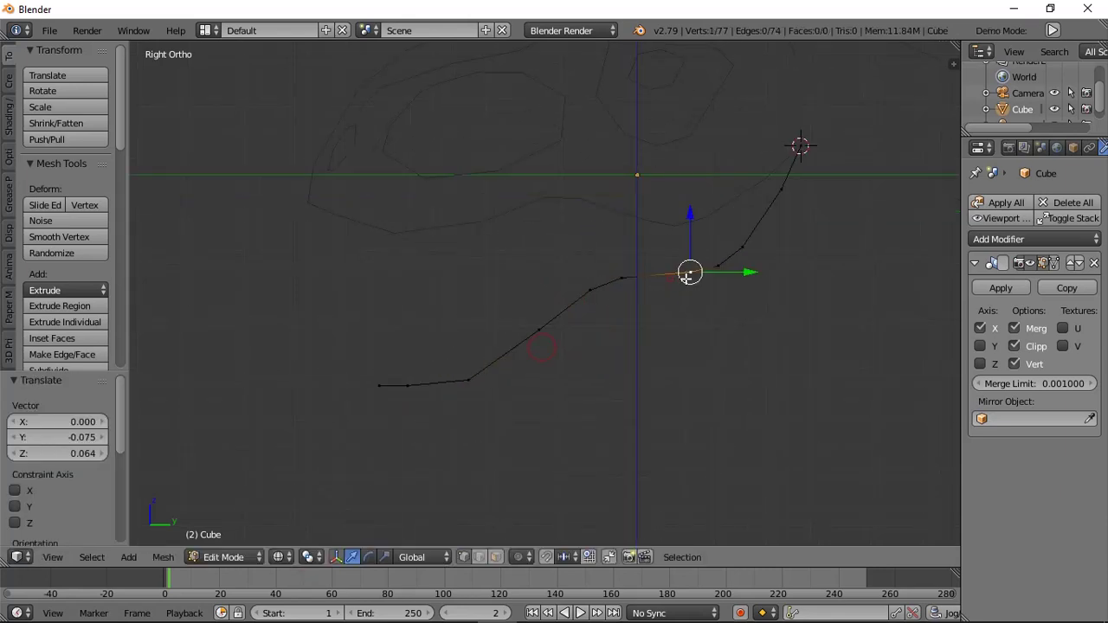
{"action": "key", "text": "g"}
{"action": "left_click", "coordinate": [694, 283]}
{"action": "key", "text": "a"}
{"action": "right_click", "coordinate": [715, 265]}
{"action": "key", "text": "g"}
{"action": "left_click", "coordinate": [716, 268]}
{"action": "right_click", "coordinate": [481, 386]}
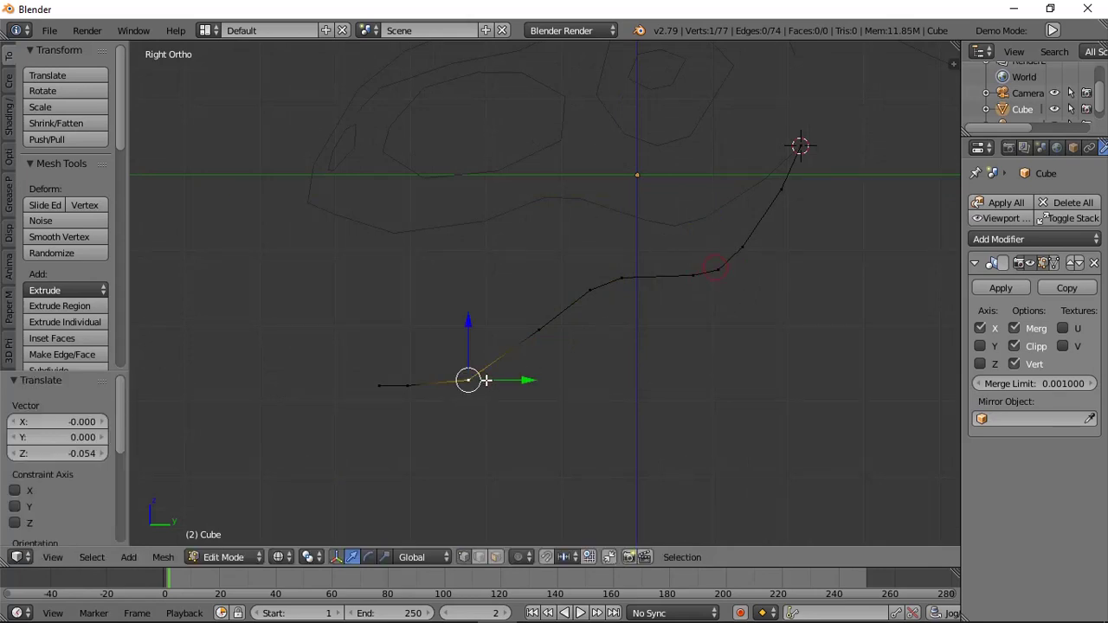
{"action": "key", "text": "a"}
{"action": "scroll", "coordinate": [446, 375], "scroll_direction": "down", "scroll_amount": 2}
Select the whole copied outline and scale it to 0.989 with the pivot point set to 3D Cursor.
{"action": "key", "text": "a"}
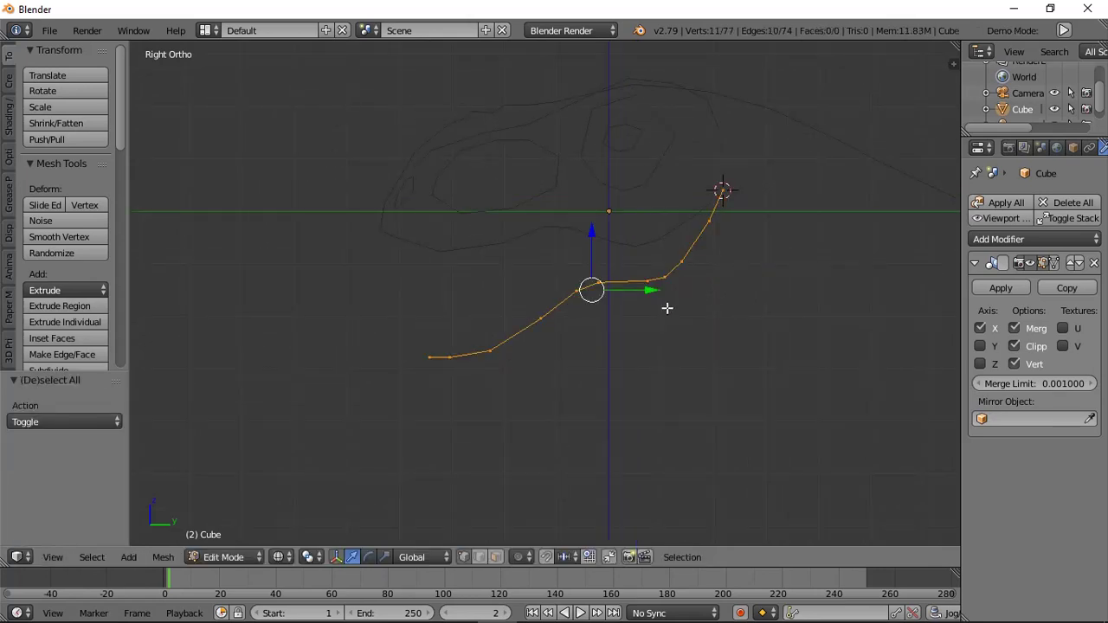
{"action": "left_click", "coordinate": [312, 557]}
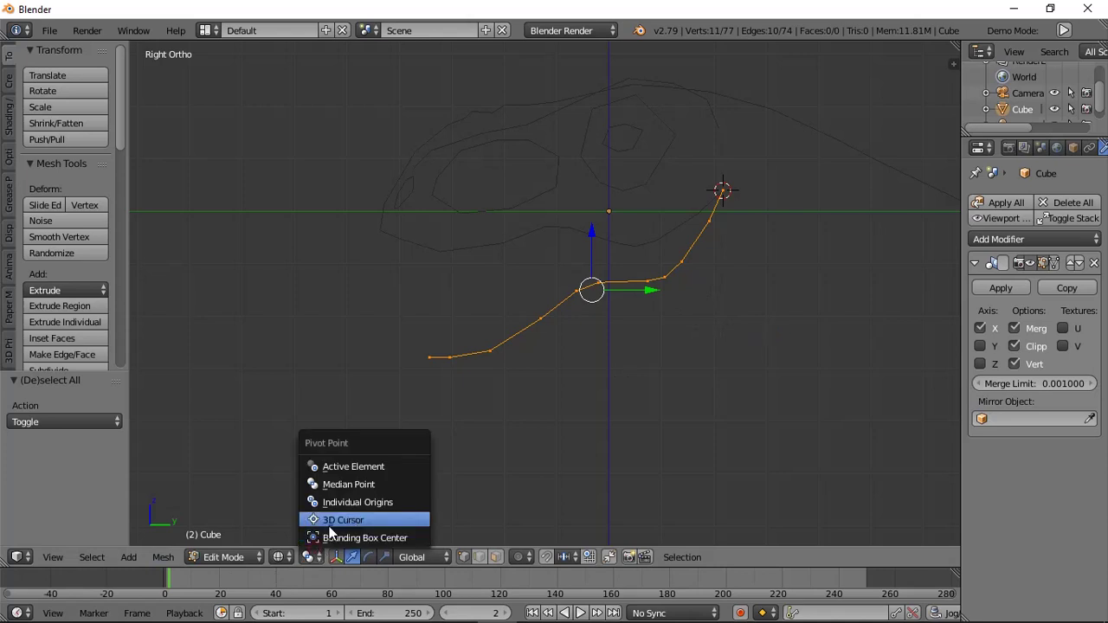
{"action": "left_click", "coordinate": [313, 519]}
{"action": "key", "text": "s"}
{"action": "left_click", "coordinate": [308, 458]}
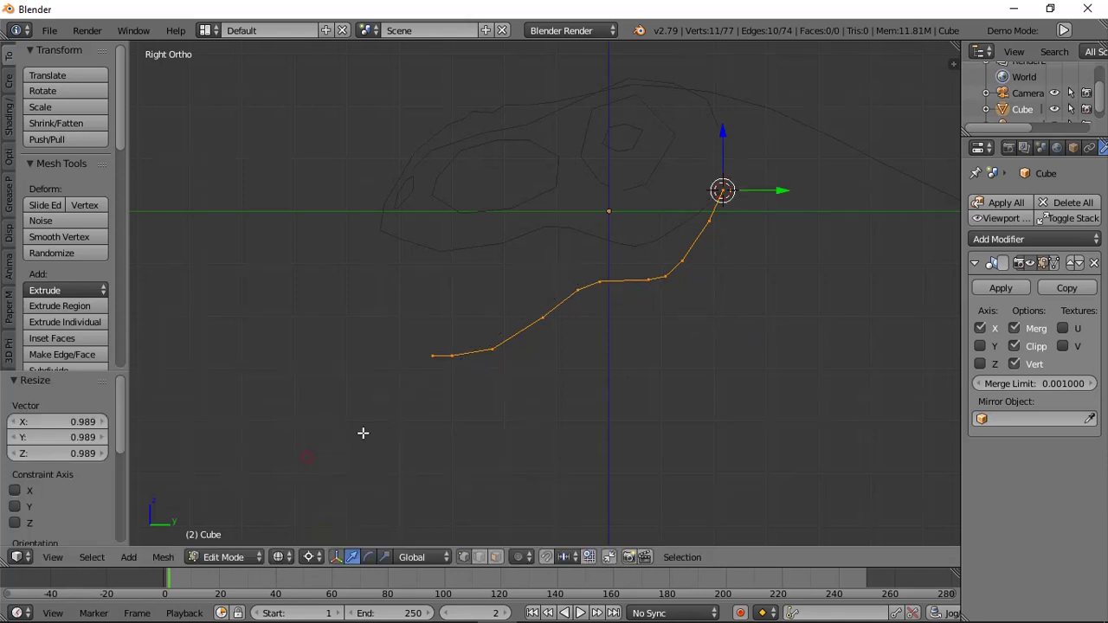
{"action": "scroll", "coordinate": [363, 433], "scroll_direction": "down", "scroll_amount": 2}
{"action": "key", "text": "r"}
{"action": "right_click", "coordinate": [379, 409]}
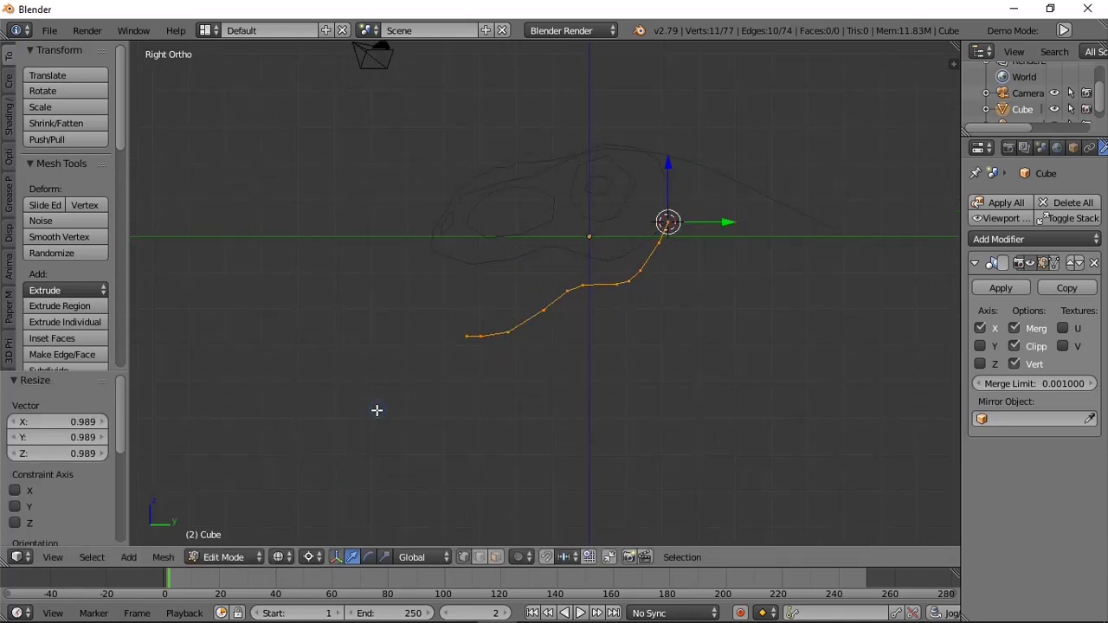
Move the rear vertex of the outline's flat middle section slightly down and forward with smooth proportional editing.
{"action": "scroll", "coordinate": [543, 291], "scroll_direction": "up", "scroll_amount": 3}
{"action": "key", "text": "a"}
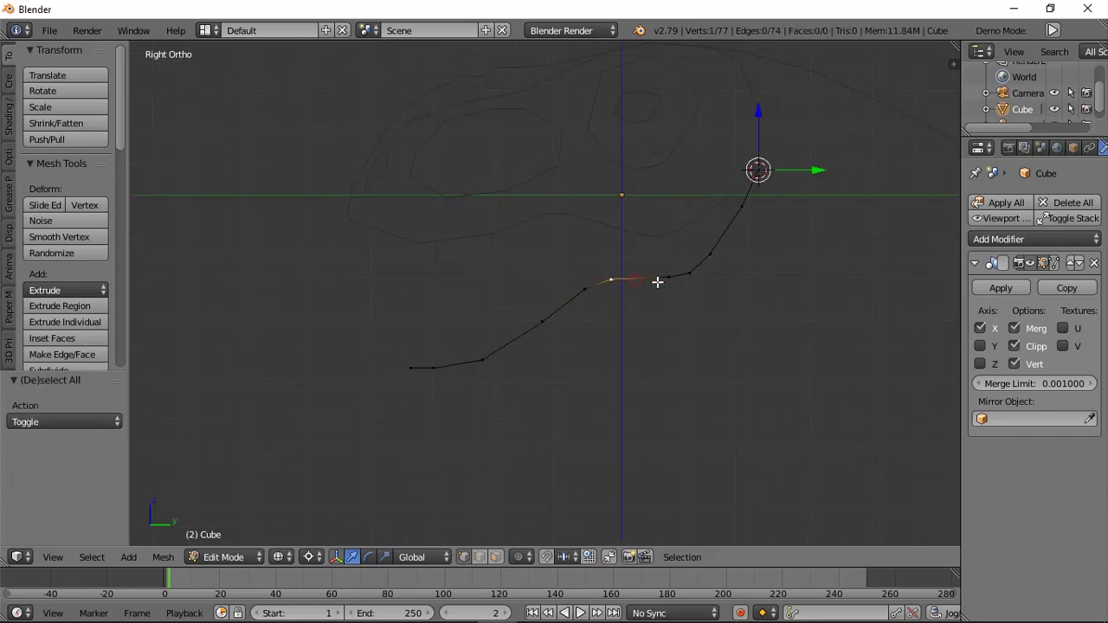
{"action": "key", "text": "g"}
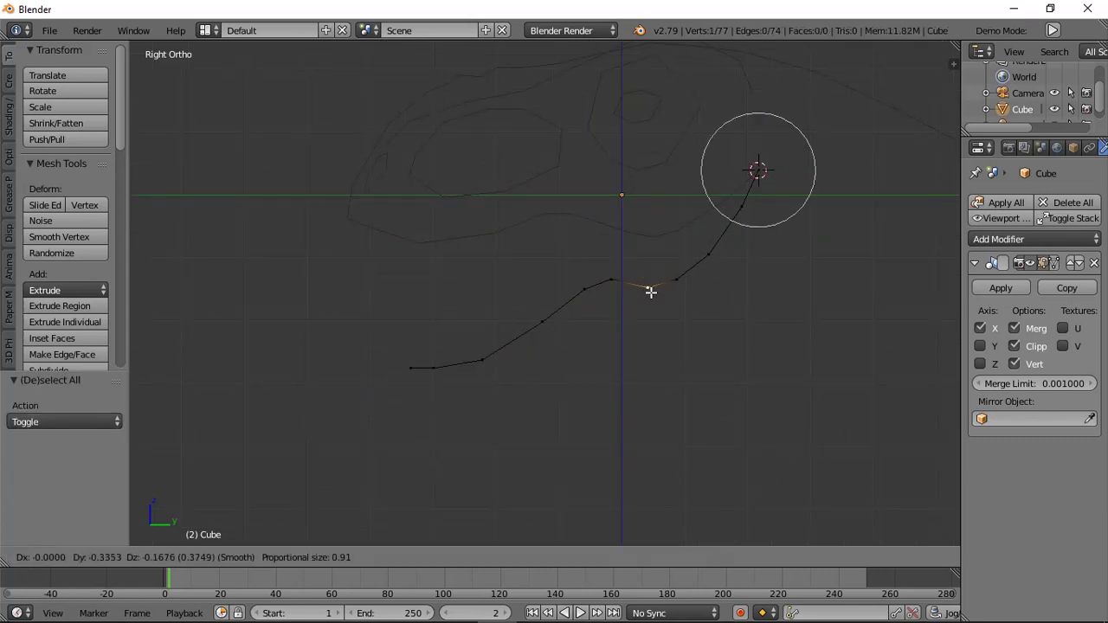
{"action": "left_click", "coordinate": [655, 286]}
{"action": "key", "text": "a"}
{"action": "scroll", "coordinate": [641, 285], "scroll_direction": "down", "scroll_amount": 1}
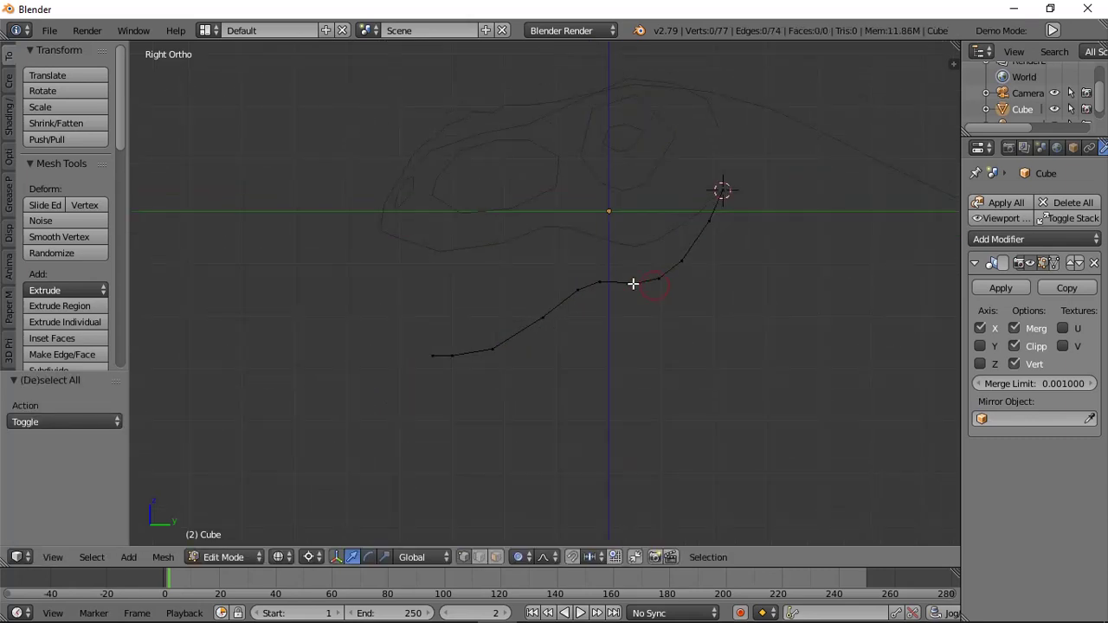
Select the whole linked outline and rotate it 21.8° about the 3D cursor in the side view.
{"action": "left_click", "coordinate": [311, 556]}
{"action": "left_click", "coordinate": [331, 482]}
{"action": "middle_click_drag", "start_coordinate": [320, 430], "coordinate": [431, 432]}
{"action": "right_click", "coordinate": [423, 369]}
{"action": "middle_click_drag", "start_coordinate": [423, 369], "coordinate": [451, 365]}
{"action": "key", "text": "ctrl+l"}
{"action": "key", "text": "KP_3"}
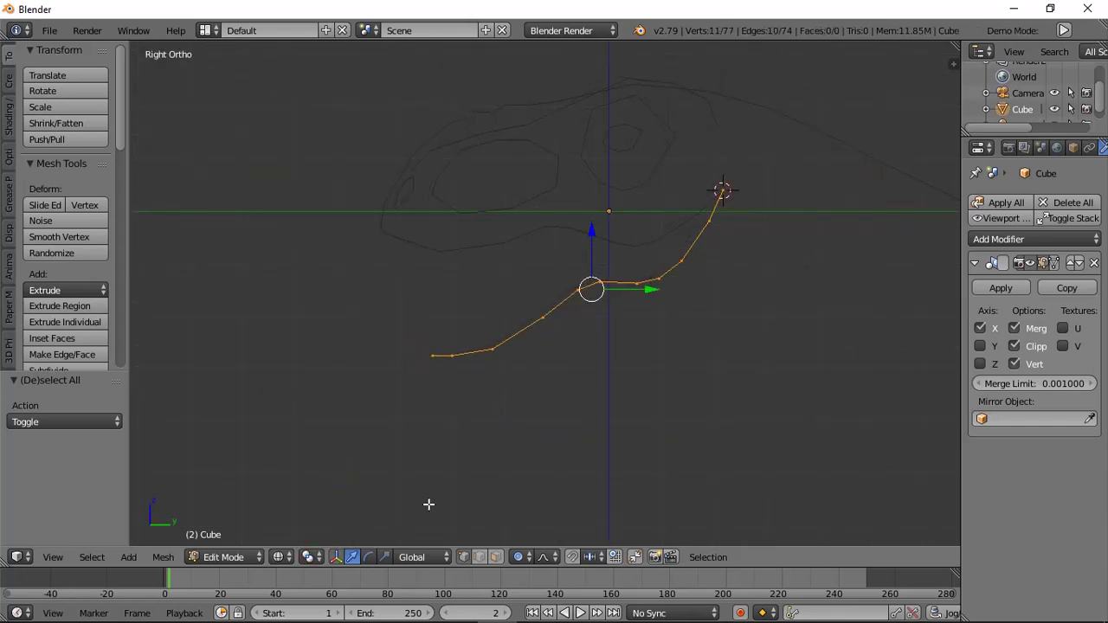
{"action": "left_click", "coordinate": [308, 556]}
{"action": "left_click", "coordinate": [317, 519]}
{"action": "key", "text": "r"}
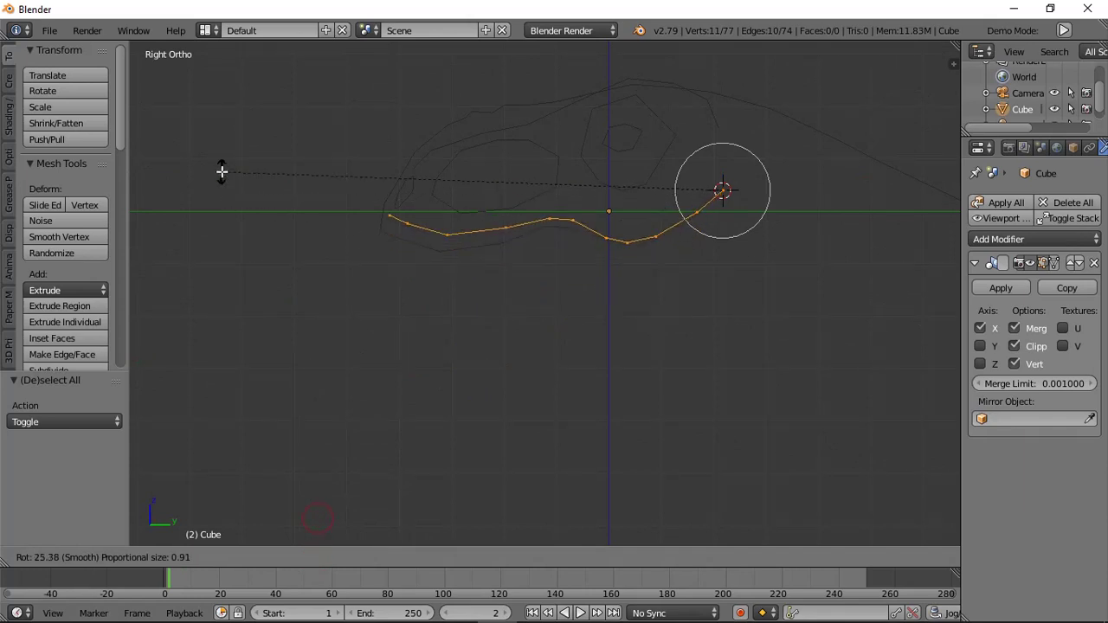
{"action": "left_click", "coordinate": [214, 205]}
Set the pivot to Median Point and move the side vertices near the front tip inward along X in the top view.
{"action": "key", "text": "KP_7"}
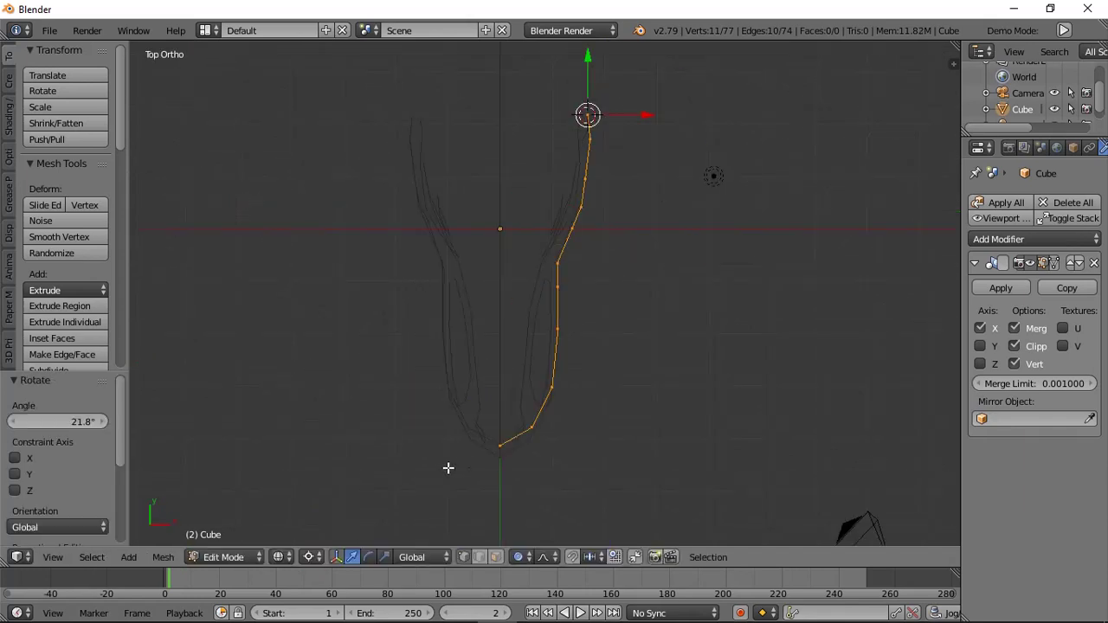
{"action": "left_click", "coordinate": [308, 557]}
{"action": "left_click", "coordinate": [342, 487]}
{"action": "scroll", "coordinate": [580, 448], "scroll_direction": "up", "scroll_amount": 1}
{"action": "key", "text": "a"}
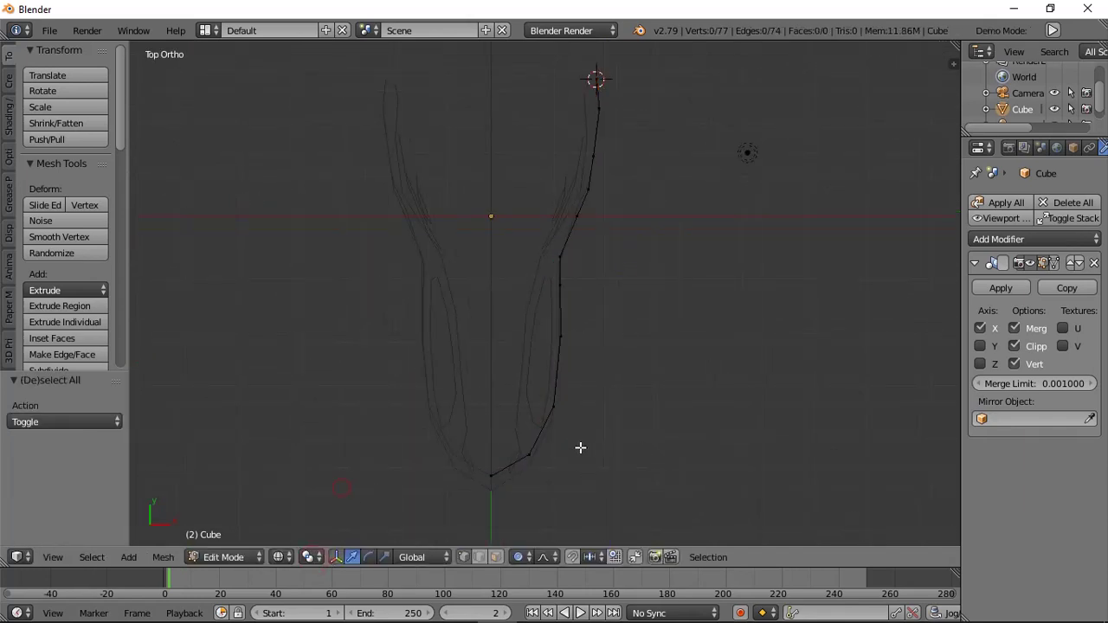
{"action": "right_click", "coordinate": [536, 458], "text": "shift"}
{"action": "right_click", "coordinate": [561, 354], "text": "shift"}
{"action": "left_click_drag", "start_coordinate": [605, 399], "coordinate": [592, 404]}
Move the vertex beside the front tip inward and slightly forward with proportional editing turned off.
{"action": "key", "text": "a"}
{"action": "right_click", "coordinate": [526, 461]}
{"action": "key", "text": "g"}
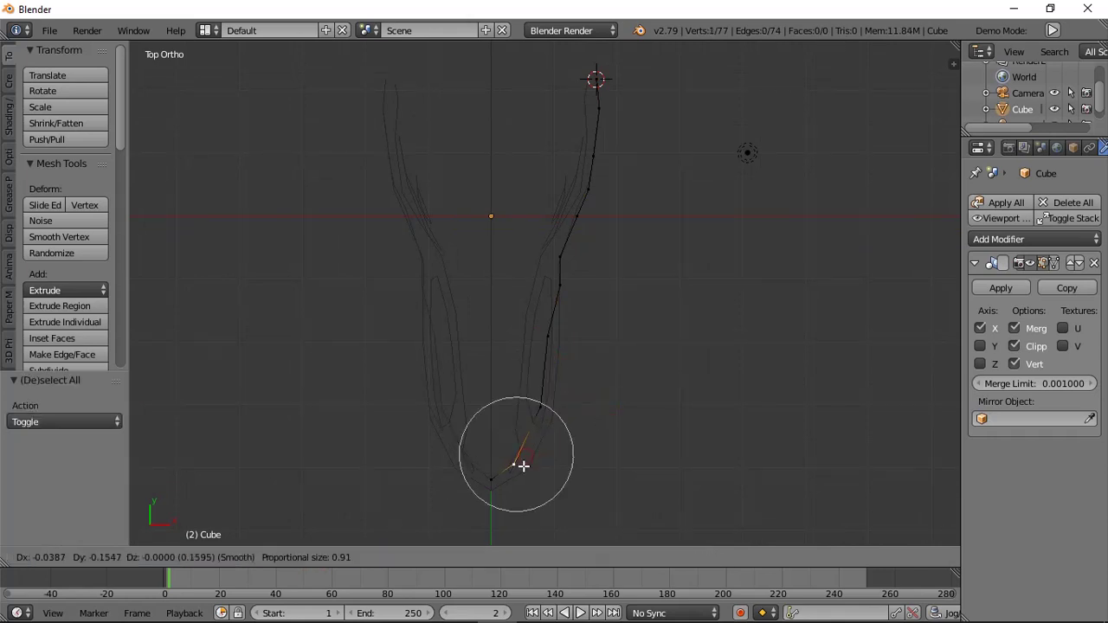
{"action": "scroll", "coordinate": [522, 464], "scroll_direction": "up", "scroll_amount": 7}
{"action": "right_click", "coordinate": [526, 464]}
{"action": "key", "text": "g"}
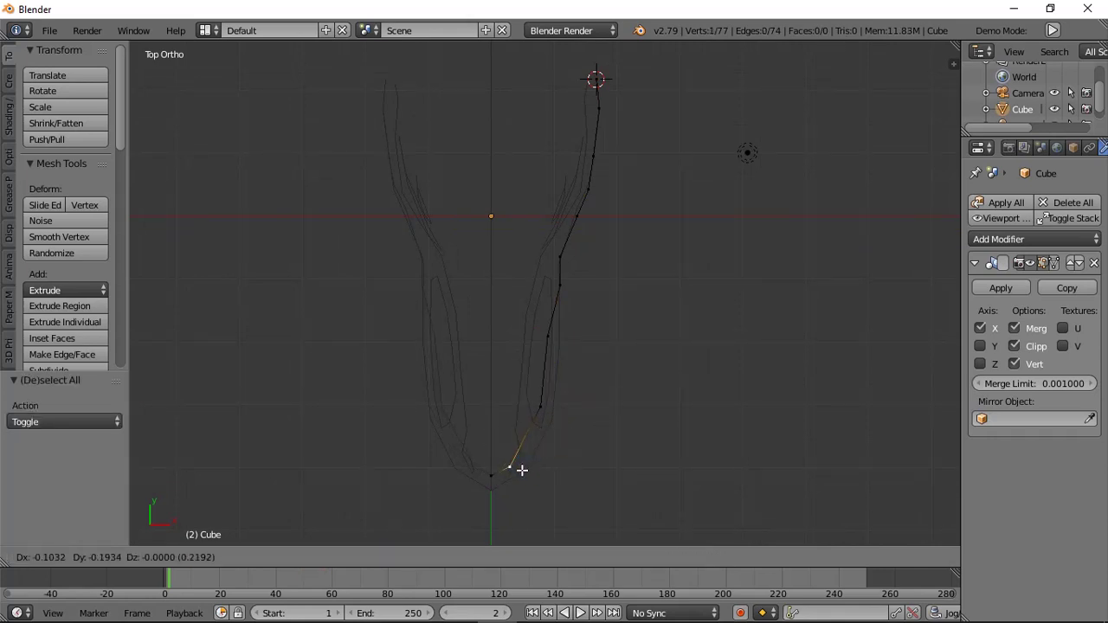
{"action": "left_click", "coordinate": [525, 469]}
{"action": "key", "text": "a"}
Shift the mid-side vertices inward along X, first one by 0.129, the next by 0.052, and then three together.
{"action": "middle_click_drag", "start_coordinate": [551, 271], "coordinate": [551, 283], "text": "shift"}
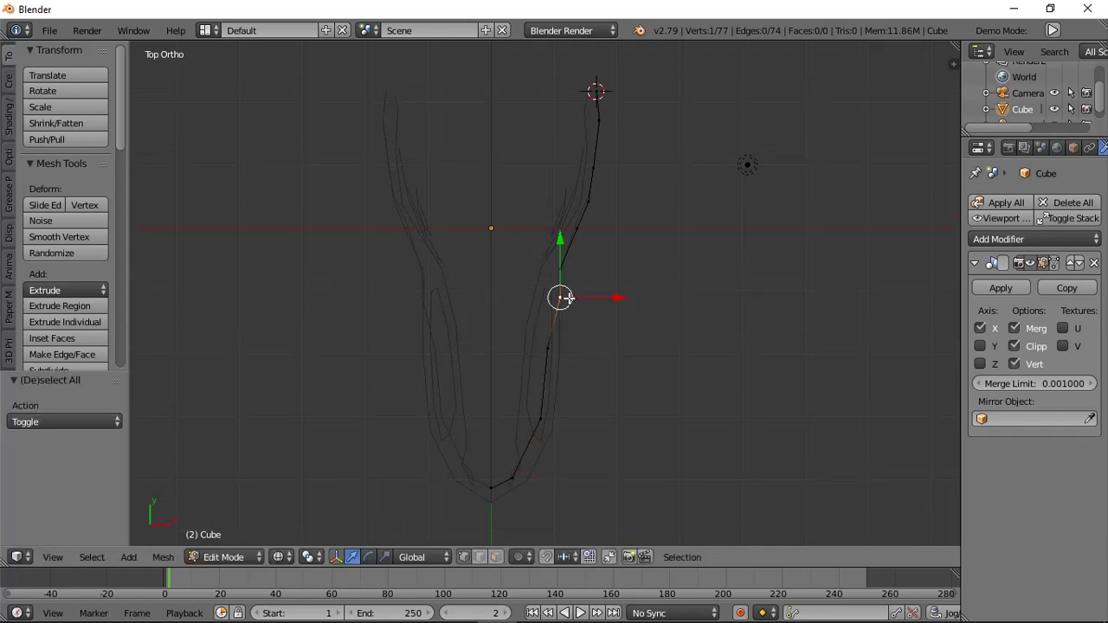
{"action": "left_click_drag", "start_coordinate": [594, 293], "coordinate": [587, 294]}
{"action": "right_click", "coordinate": [578, 275]}
{"action": "key", "text": "g"}
{"action": "key", "text": "x"}
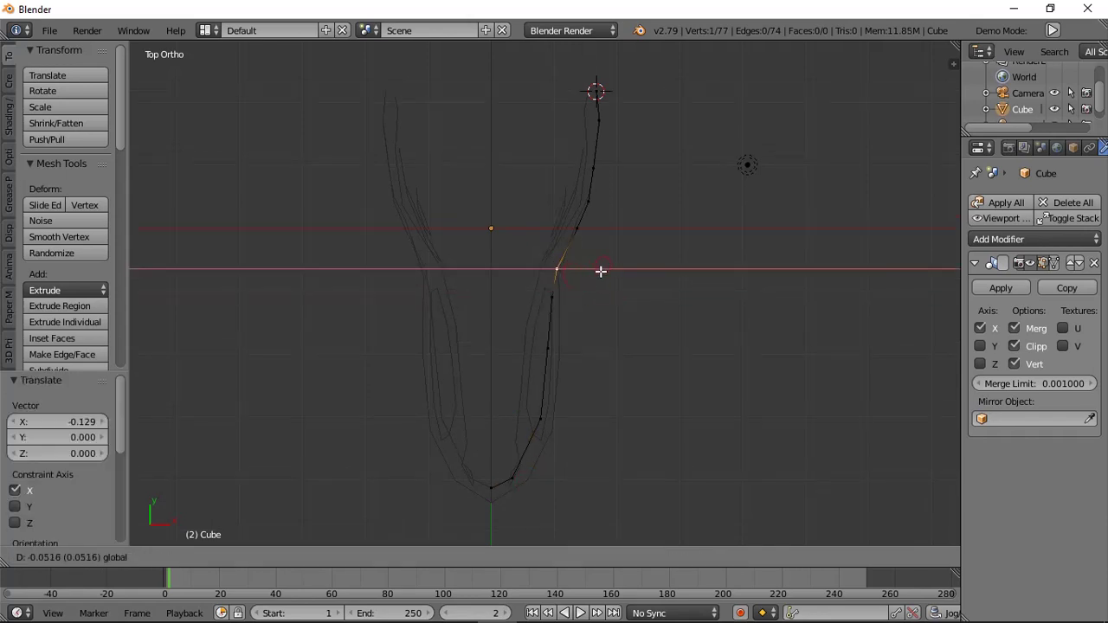
{"action": "left_click", "coordinate": [575, 300]}
{"action": "key", "text": "g"}
{"action": "key", "text": "x"}
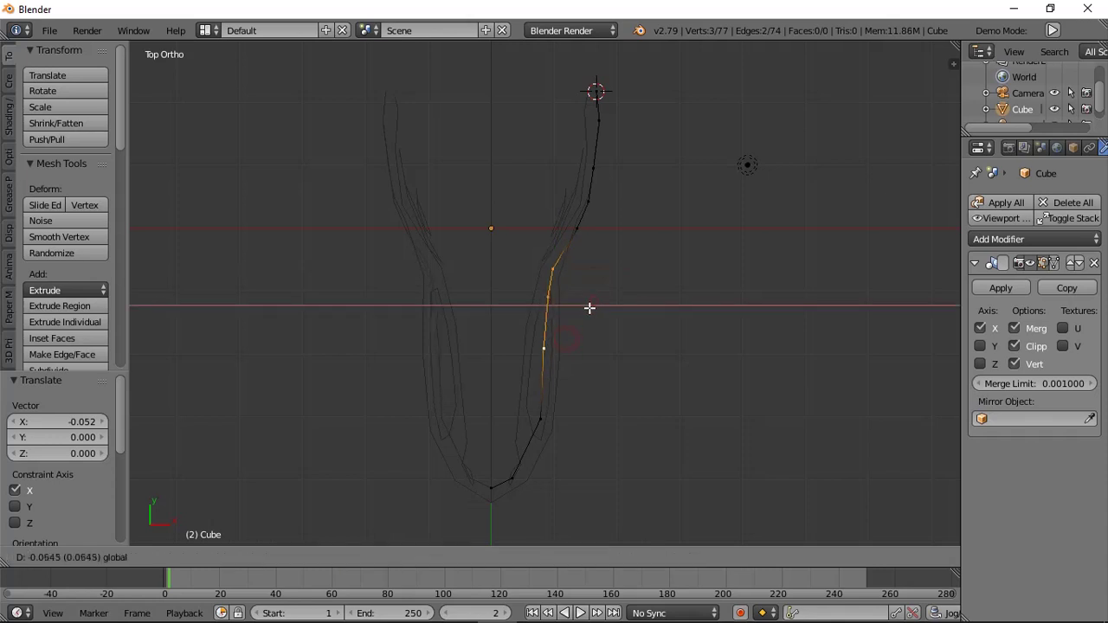
{"action": "left_click", "coordinate": [583, 303]}
{"action": "key", "text": "a"}
Move the front side vertex inward by 0.103 along X, and move the vertex level with the object's origin inward too.
{"action": "left_click_drag", "start_coordinate": [585, 419], "coordinate": [578, 423]}
{"action": "scroll", "coordinate": [547, 398], "scroll_direction": "up", "scroll_amount": 5, "text": "shift"}
{"action": "scroll", "coordinate": [579, 339], "scroll_direction": "up", "scroll_amount": 2}
{"action": "key", "text": "g"}
{"action": "key", "text": "x"}
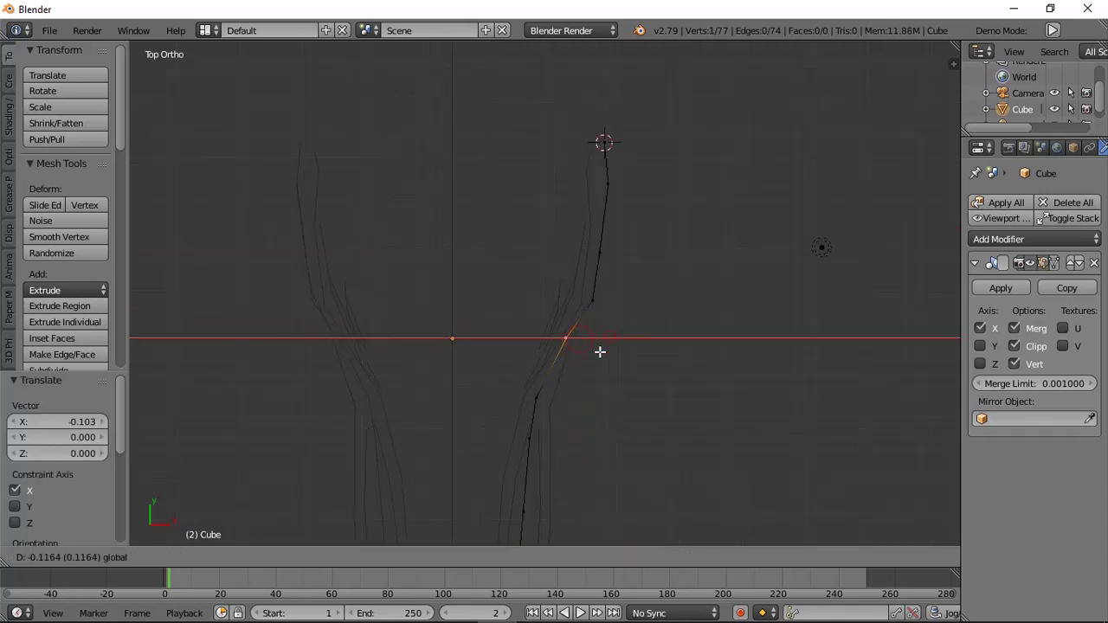
{"action": "left_click", "coordinate": [600, 353]}
Move the next two vertices toward the rear end inward along X, the first of them by 0.099.
{"action": "key", "text": "a"}
{"action": "key", "text": "g"}
{"action": "key", "text": "x"}
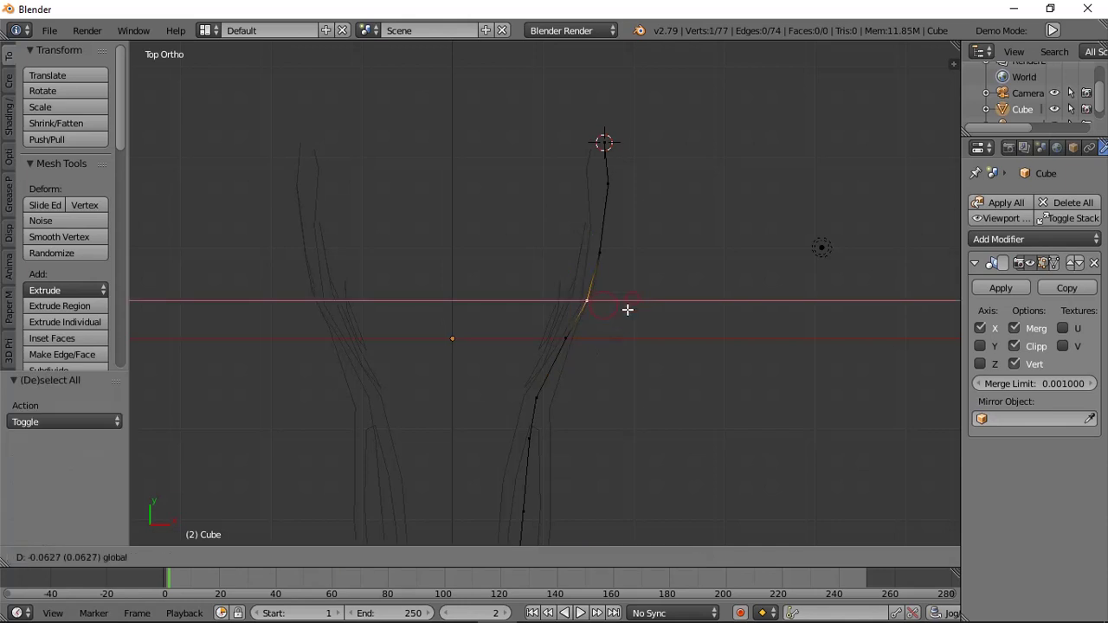
{"action": "left_click", "coordinate": [625, 312]}
{"action": "right_click", "coordinate": [606, 258]}
{"action": "key", "text": "g"}
{"action": "key", "text": "x"}
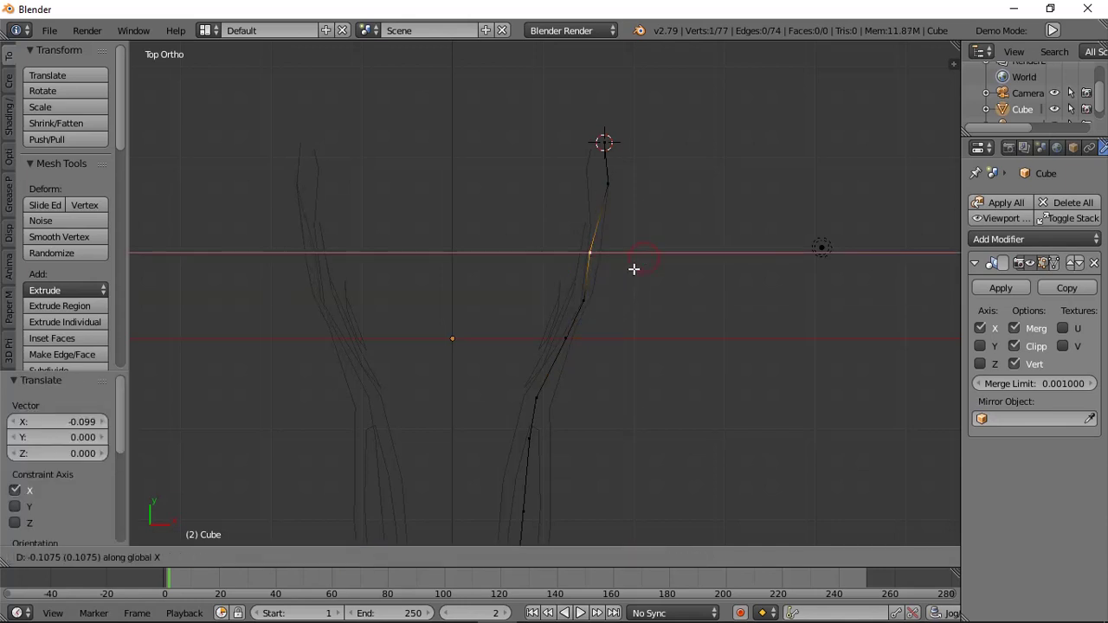
{"action": "left_click", "coordinate": [639, 269]}
Move the vertex just before the outline's rear end slightly inward along X.
{"action": "key", "text": "a"}
{"action": "right_click", "coordinate": [621, 190]}
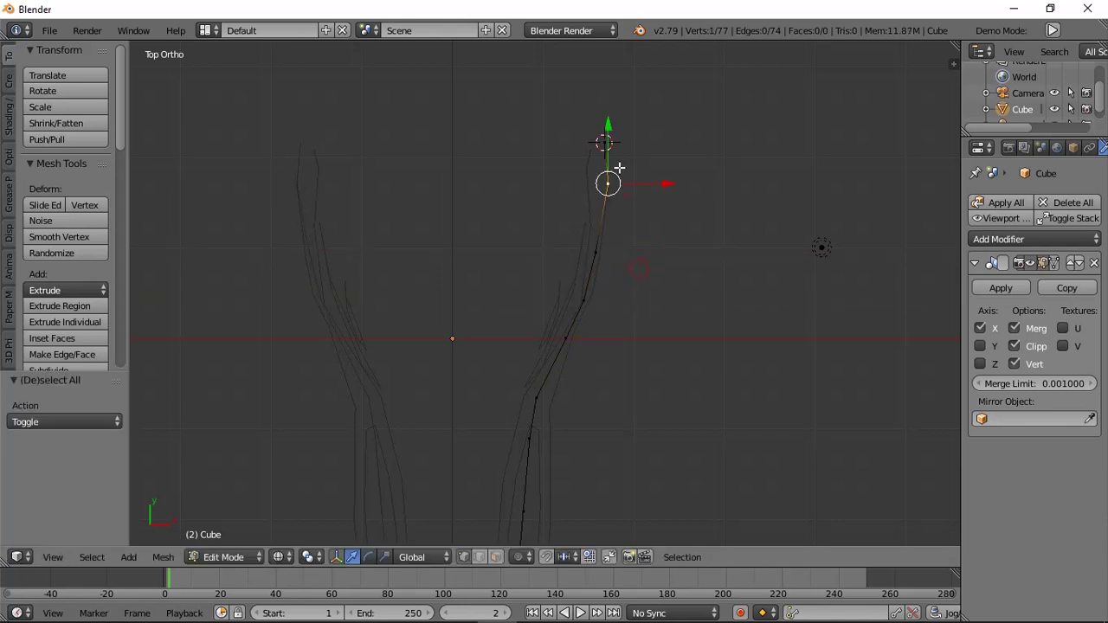
{"action": "key", "text": "g"}
{"action": "key", "text": "x"}
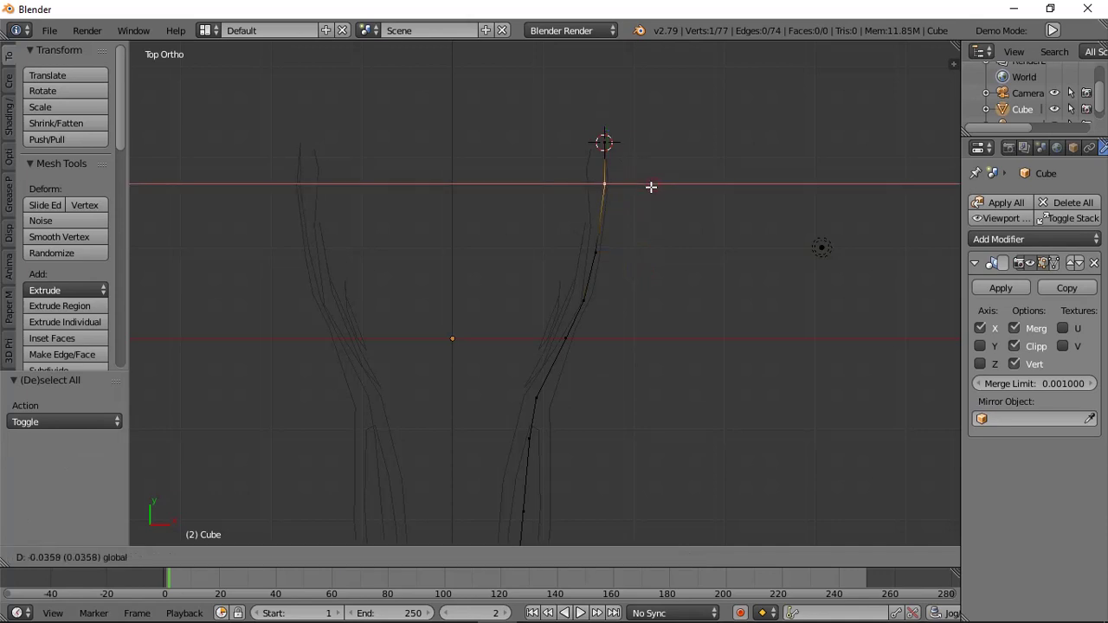
{"action": "left_click", "coordinate": [650, 185]}
Select the entire copied outline and rotate it downward about the 3D cursor in the side view.
{"action": "key", "text": "KP_1"}
{"action": "key", "text": "a"}
{"action": "key", "text": "a"}
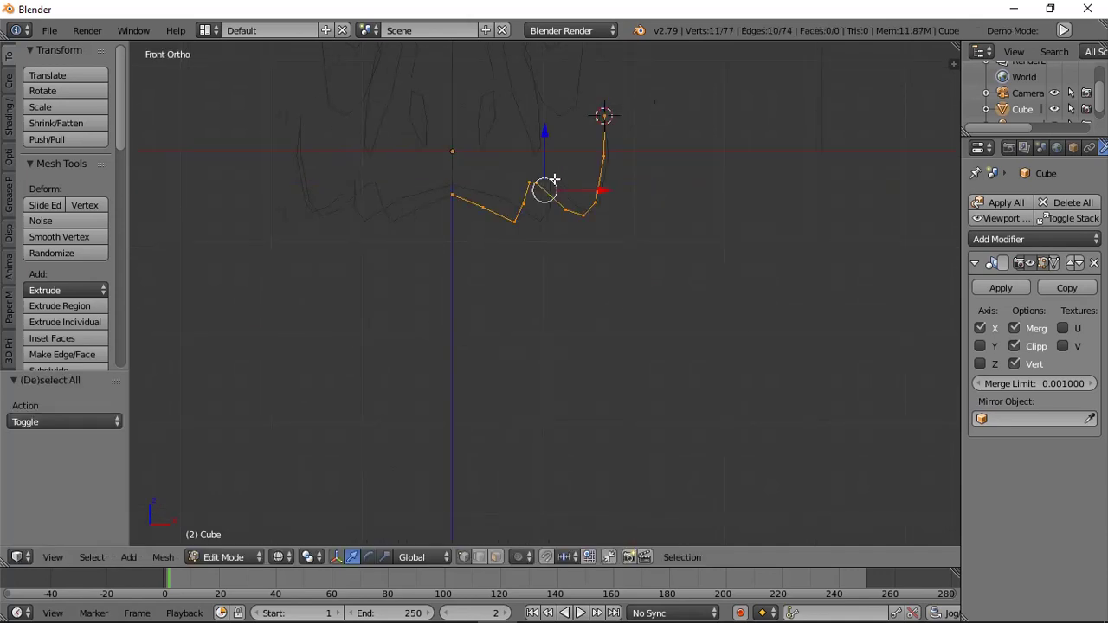
{"action": "key", "text": "KP_3"}
{"action": "left_click", "coordinate": [314, 556]}
{"action": "left_click", "coordinate": [344, 516]}
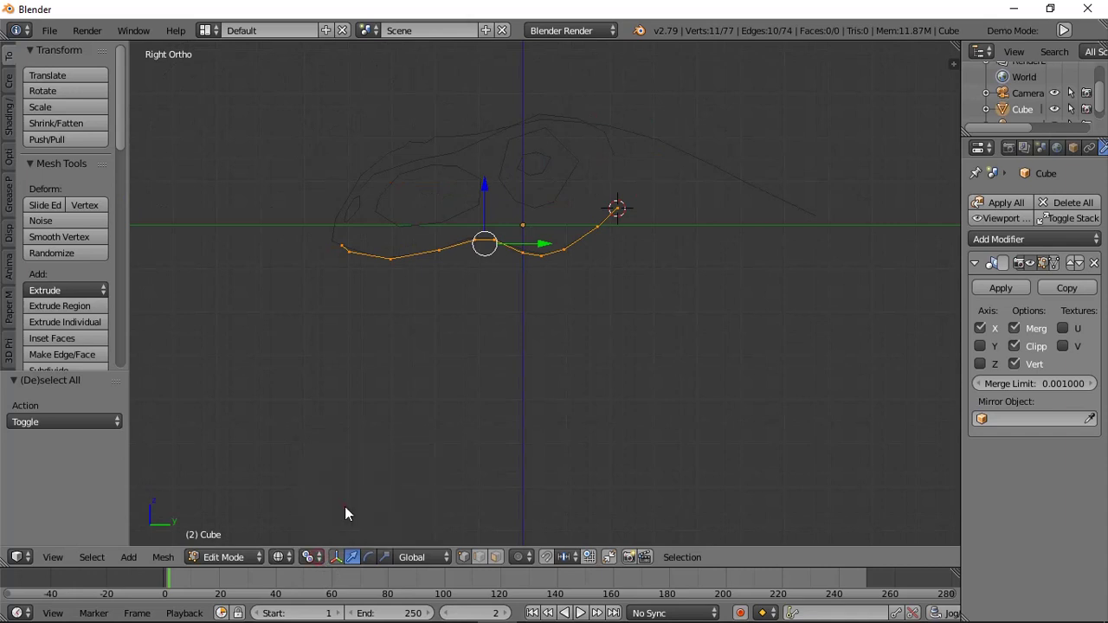
{"action": "left_click", "coordinate": [318, 558]}
{"action": "left_click", "coordinate": [331, 520]}
{"action": "key", "text": "r"}
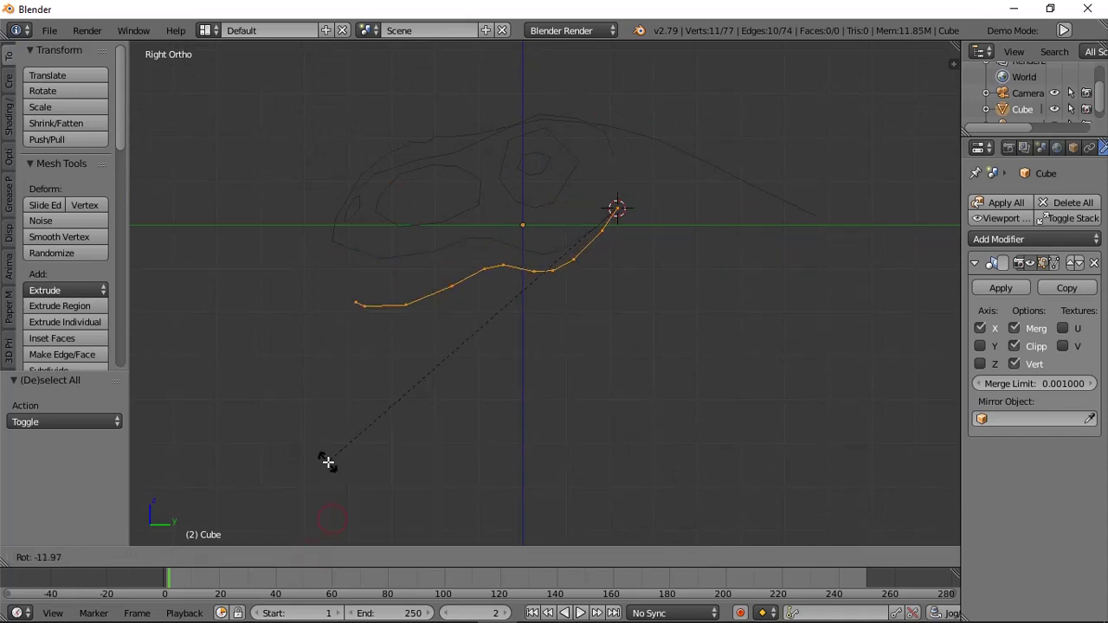
{"action": "left_click", "coordinate": [325, 476]}
Lower the outline's front tip vertex by 0.074 along Z, set the pivot to Median Point, and lower it another 0.015.
{"action": "key", "text": "a"}
{"action": "key", "text": "g"}
{"action": "key", "text": "z"}
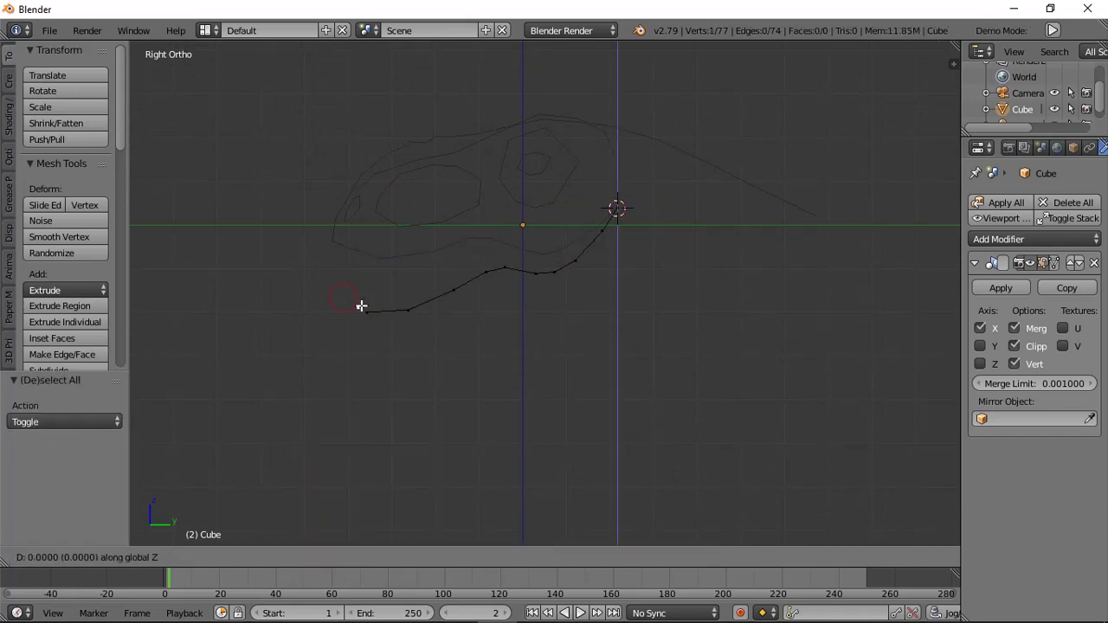
{"action": "left_click", "coordinate": [358, 308]}
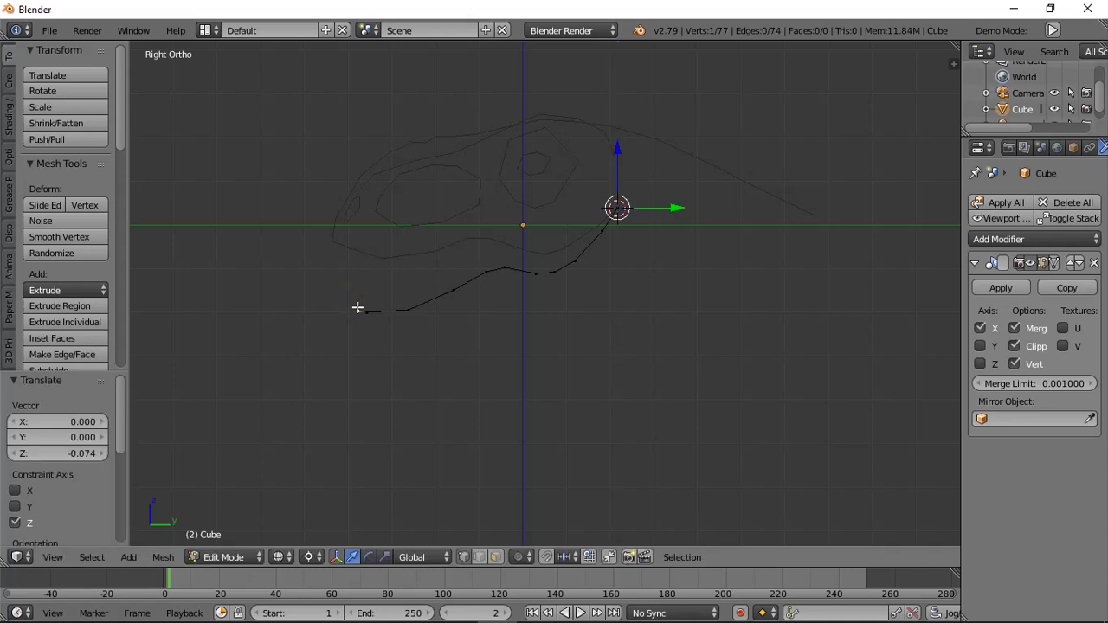
{"action": "left_click", "coordinate": [312, 556]}
{"action": "left_click", "coordinate": [328, 484]}
{"action": "scroll", "coordinate": [366, 316], "scroll_direction": "up", "scroll_amount": 1}
{"action": "key", "text": "g"}
{"action": "key", "text": "z"}
{"action": "left_click", "coordinate": [367, 316]}
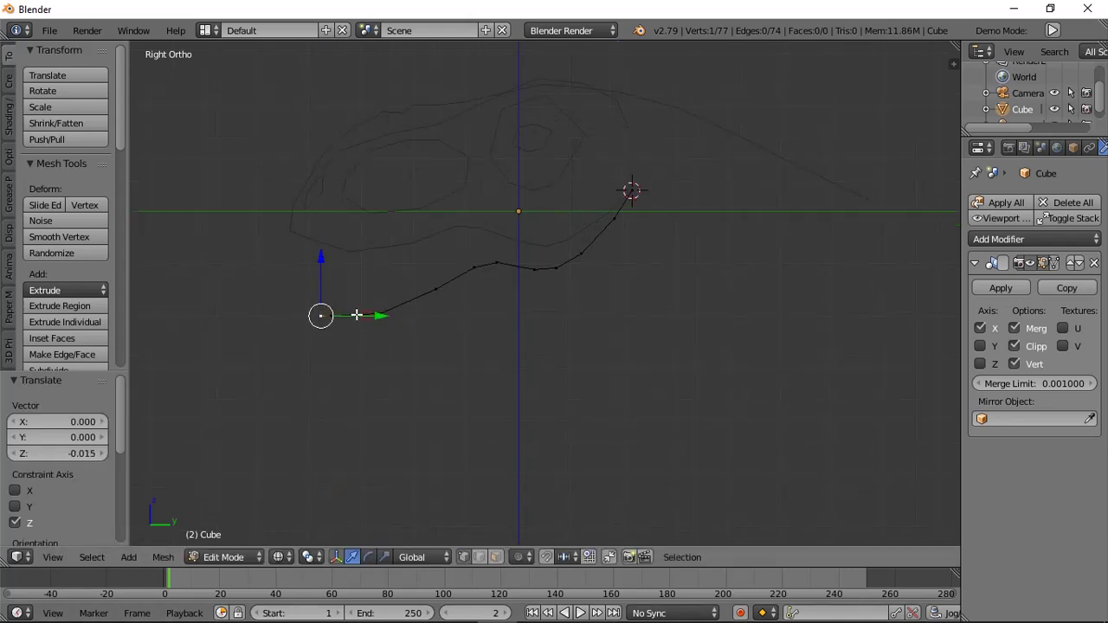
Extrude five vertices from the outline's front tip down and rearward along the underside, lowering the last one by 0.046 along Z.
{"action": "key", "text": "e"}
{"action": "left_click", "coordinate": [348, 340]}
{"action": "key", "text": "e"}
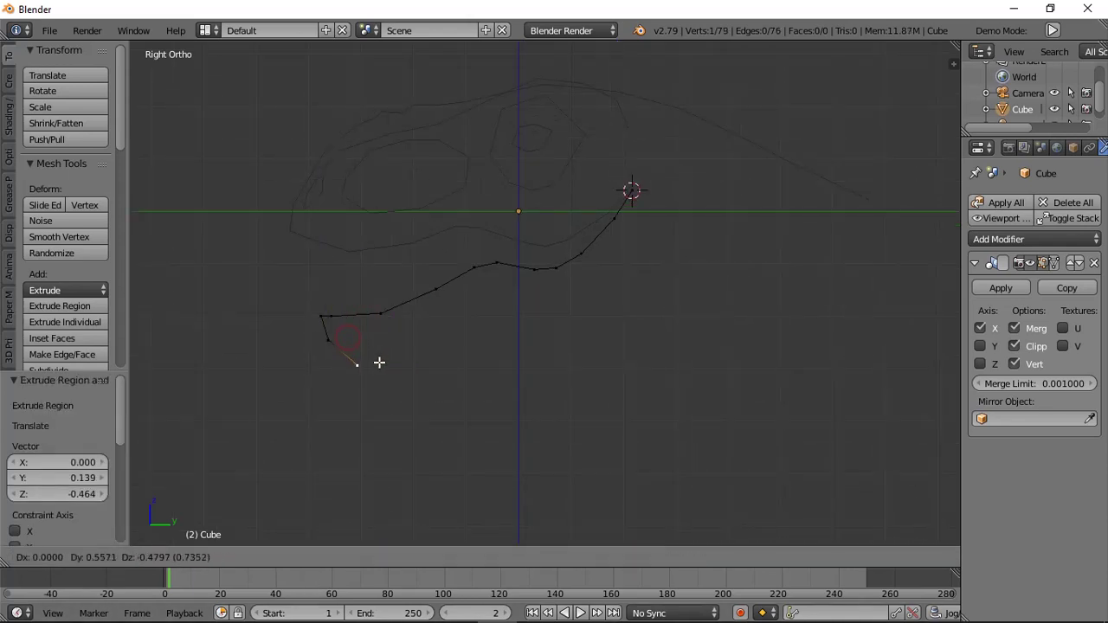
{"action": "left_click", "coordinate": [441, 359]}
{"action": "key", "text": "e"}
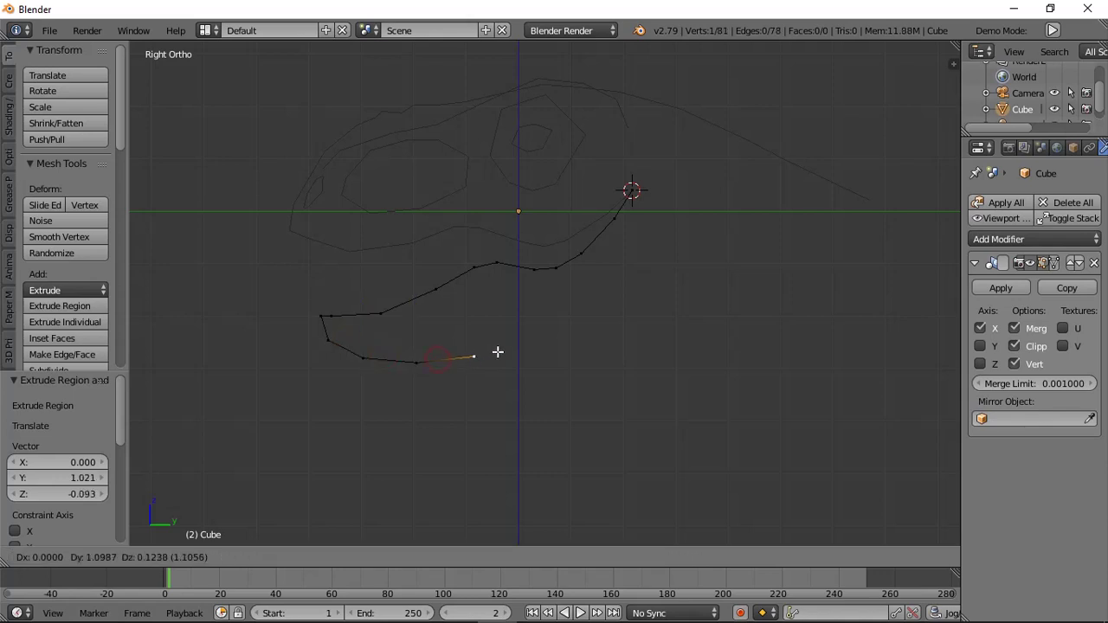
{"action": "left_click", "coordinate": [547, 345]}
{"action": "key", "text": "g"}
{"action": "key", "text": "z"}
{"action": "left_click", "coordinate": [542, 364]}
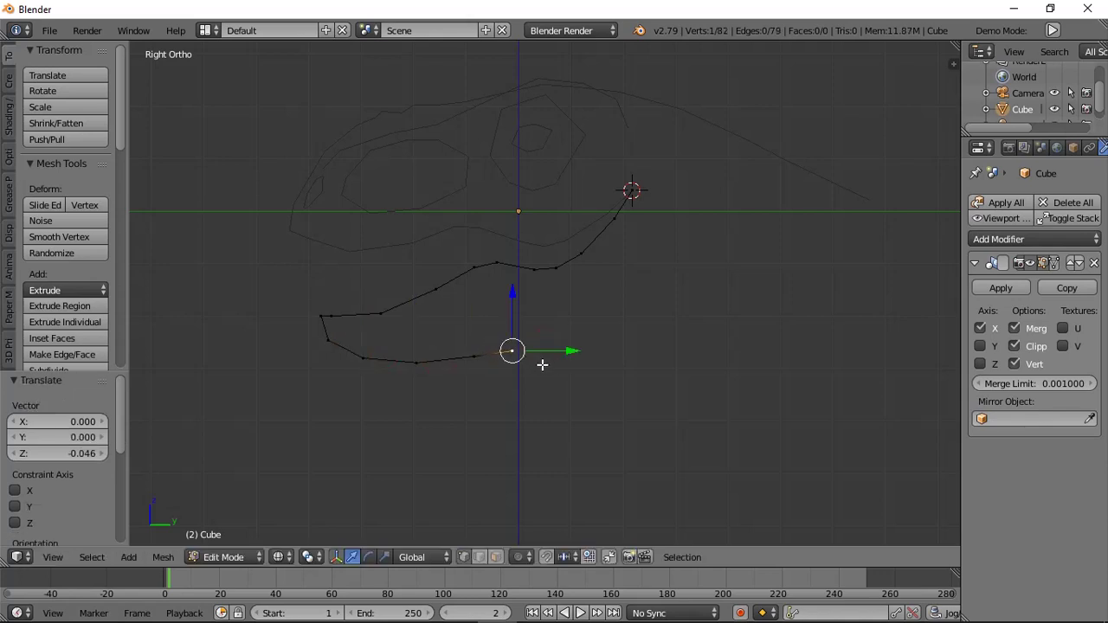
Extrude six more vertices to continue the underside line rearward and slope it down toward the back.
{"action": "key", "text": "e"}
{"action": "left_click", "coordinate": [608, 374]}
{"action": "scroll", "coordinate": [667, 355], "scroll_direction": "down", "scroll_amount": 2}
{"action": "middle_click_drag", "start_coordinate": [673, 382], "coordinate": [623, 359], "text": "shift"}
{"action": "key", "text": "e"}
{"action": "left_click", "coordinate": [651, 369]}
{"action": "key", "text": "e"}
{"action": "left_click", "coordinate": [698, 377]}
{"action": "key", "text": "e"}
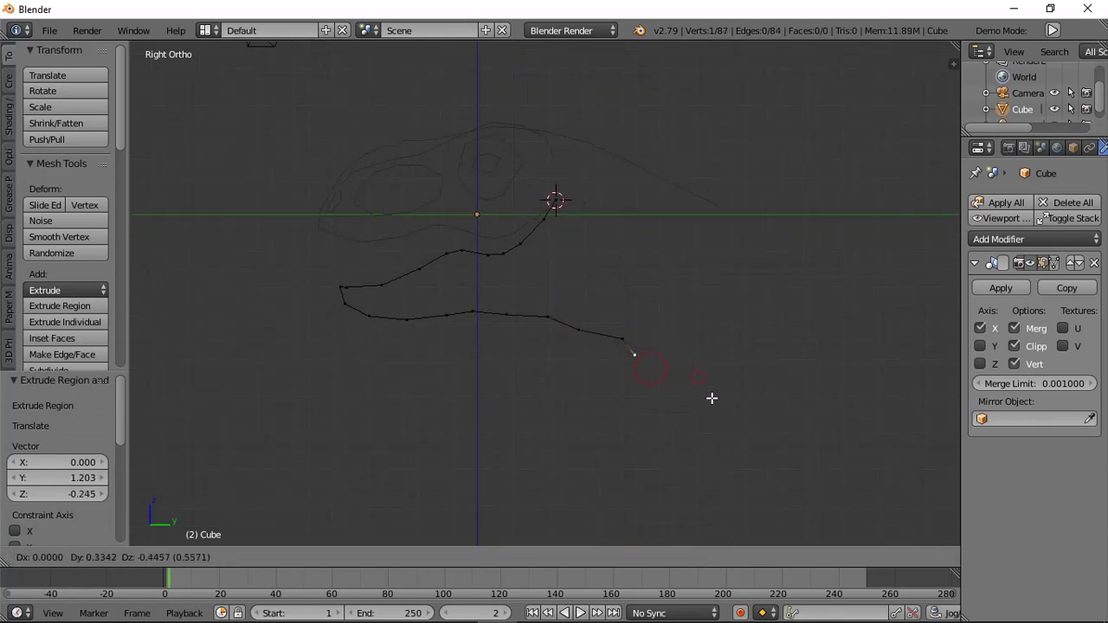
{"action": "left_click", "coordinate": [733, 404]}
{"action": "key", "text": "e"}
{"action": "left_click", "coordinate": [760, 429]}
{"action": "middle_click_drag", "start_coordinate": [537, 349], "coordinate": [699, 366]}
{"action": "key", "text": "KP_3"}
{"action": "key", "text": "a"}
{"action": "scroll", "coordinate": [627, 247], "scroll_direction": "up", "scroll_amount": 3}
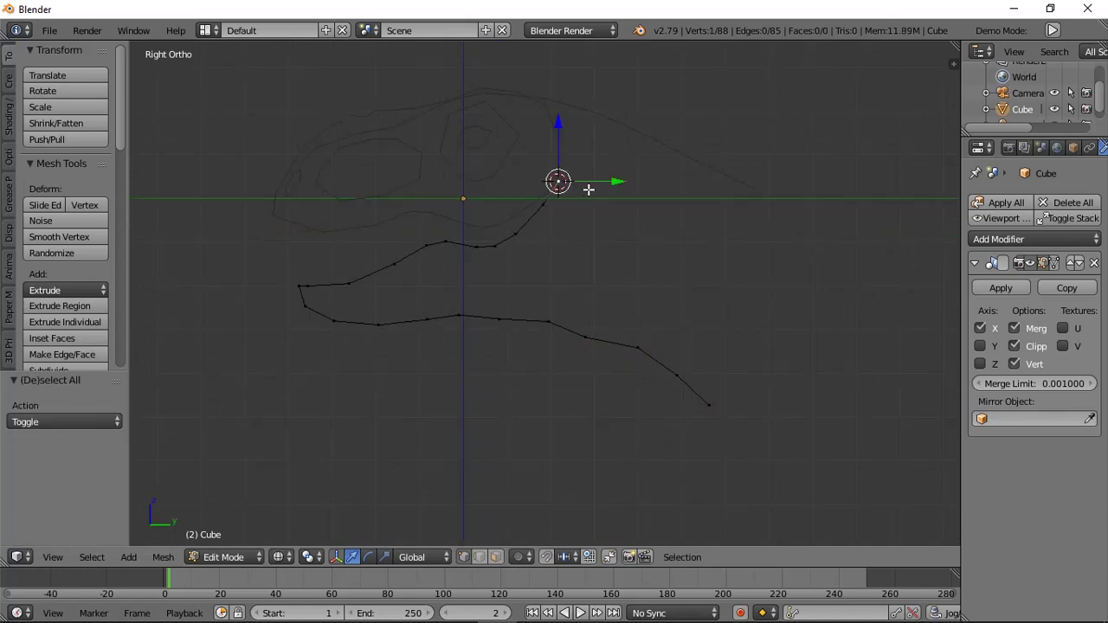
{"action": "key", "text": "shift+d"}
{"action": "right_click", "coordinate": [588, 192]}
{"action": "key", "text": "ctrl+z"}
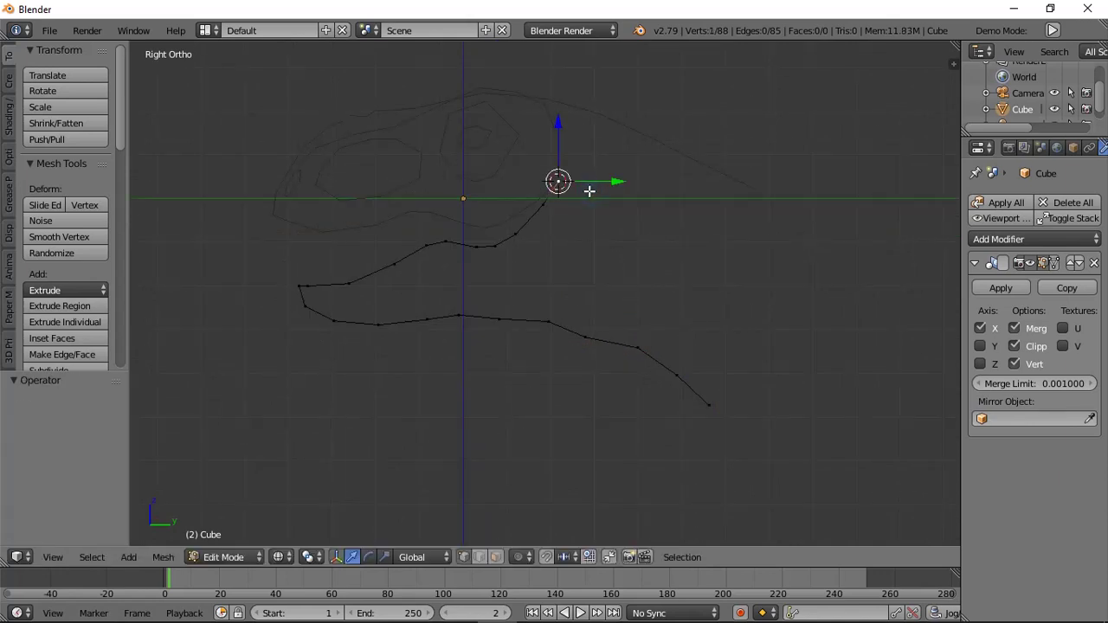
Build a separate seven-vertex curve from a copy of the rear end vertex, extruding it down and forward to the underside line.
{"action": "key", "text": "e"}
{"action": "left_click", "coordinate": [563, 257]}
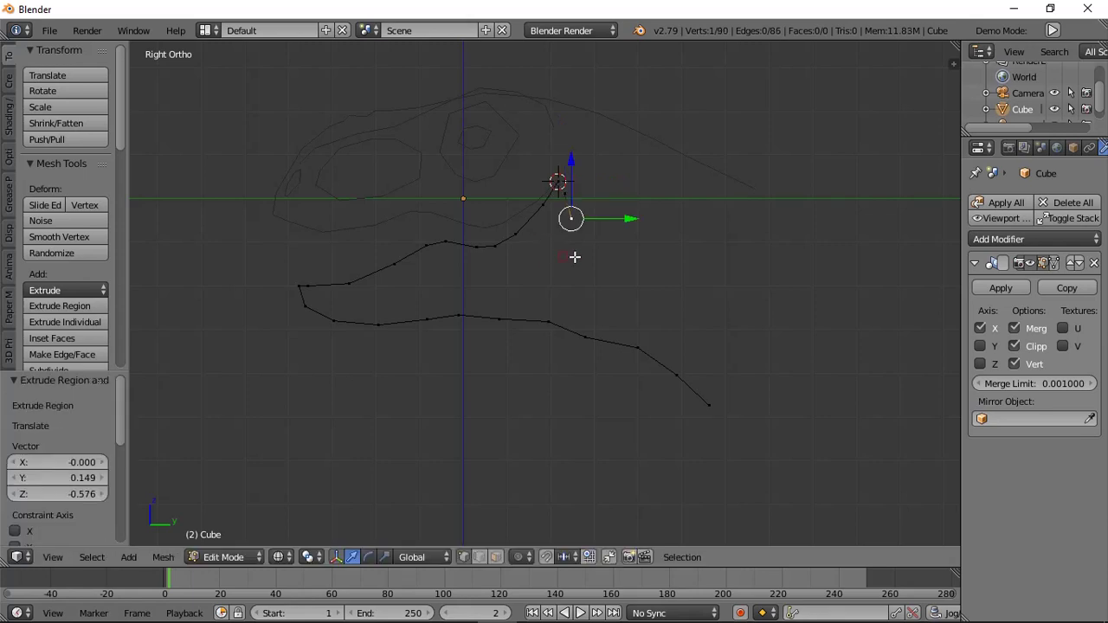
{"action": "key", "text": "g"}
{"action": "left_click", "coordinate": [636, 266]}
{"action": "key", "text": "e"}
{"action": "left_click", "coordinate": [631, 299]}
{"action": "key", "text": "e"}
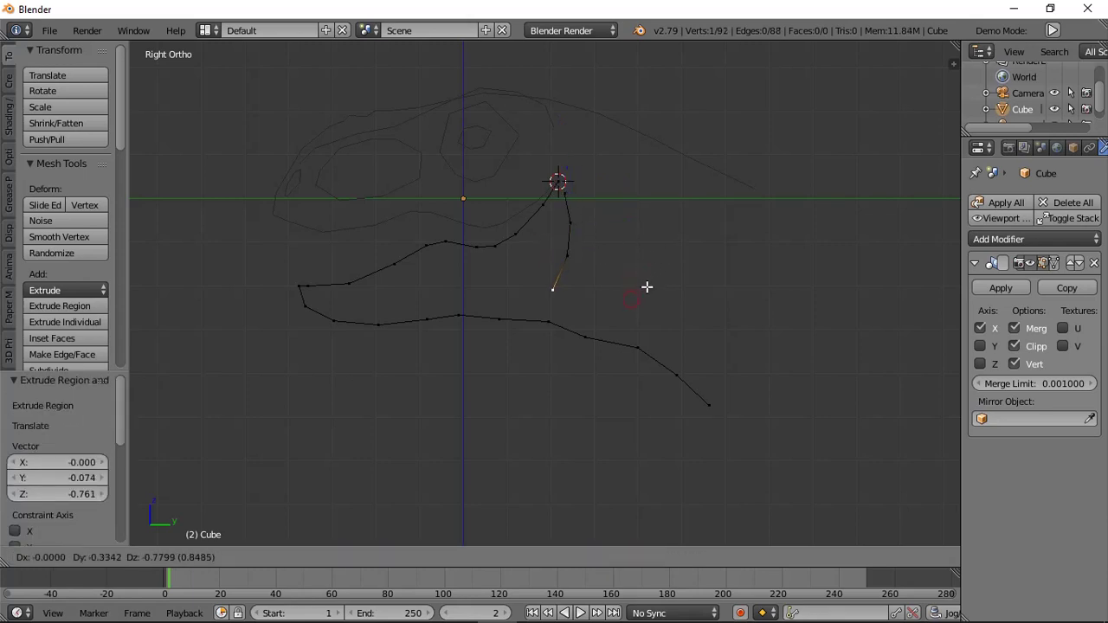
{"action": "left_click", "coordinate": [609, 309]}
{"action": "key", "text": "e"}
{"action": "left_click", "coordinate": [573, 317]}
{"action": "key", "text": "e"}
{"action": "left_click", "coordinate": [546, 318]}
{"action": "key", "text": "a"}
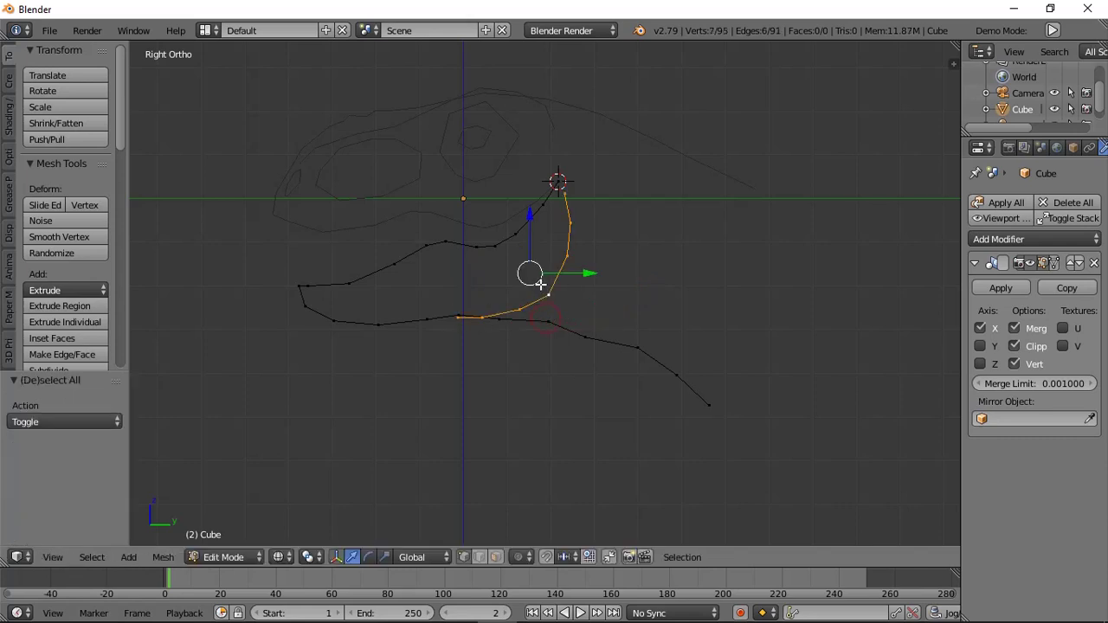
Hide the other outlines and pull the new curve's lower end inward along X with proportional editing in the front view.
{"action": "key", "text": "KP_1"}
{"action": "key", "text": "h"}
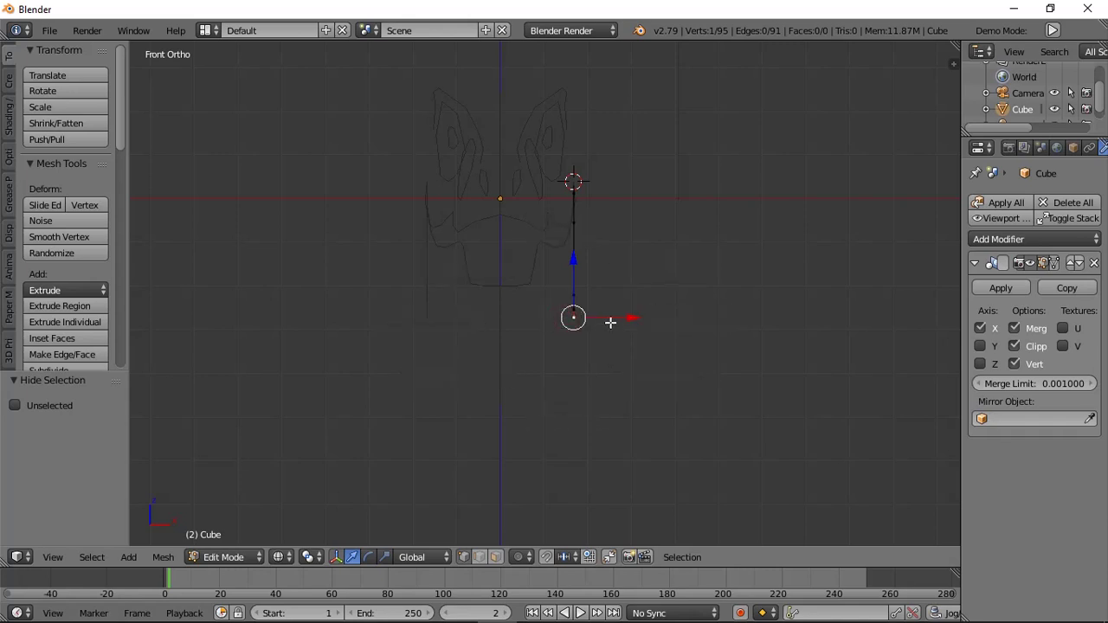
{"action": "left_click_drag", "start_coordinate": [619, 317], "coordinate": [560, 362]}
{"action": "scroll", "coordinate": [598, 329], "scroll_direction": "down", "scroll_amount": 19}
{"action": "scroll", "coordinate": [592, 334], "scroll_direction": "up", "scroll_amount": 2}
{"action": "scroll", "coordinate": [592, 335], "scroll_direction": "up", "scroll_amount": 2}
{"action": "scroll", "coordinate": [591, 334], "scroll_direction": "down", "scroll_amount": 2}
{"action": "key", "text": "a"}
{"action": "scroll", "coordinate": [575, 326], "scroll_direction": "up", "scroll_amount": 2}
{"action": "scroll", "coordinate": [573, 348], "scroll_direction": "up", "scroll_amount": 10}
{"action": "middle_click_drag", "start_coordinate": [561, 363], "coordinate": [512, 463]}
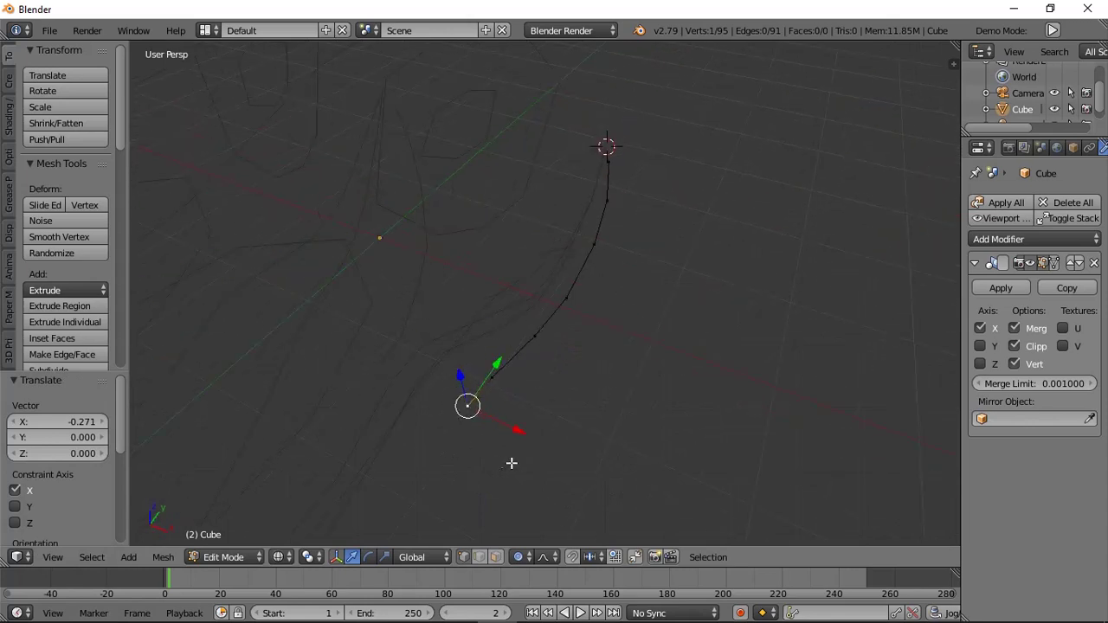
Move two neighbouring middle vertices of the curve inward by 0.054 along X in the top view.
{"action": "key", "text": "KP_7"}
{"action": "scroll", "coordinate": [584, 382], "scroll_direction": "up", "scroll_amount": 2}
{"action": "key", "text": "a"}
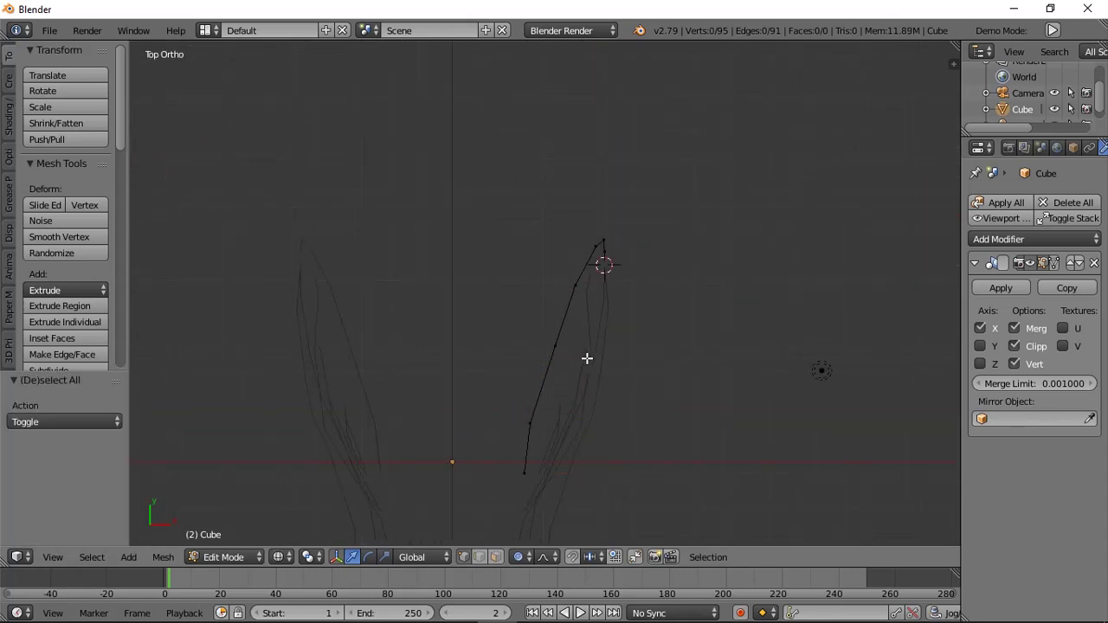
{"action": "left_click_drag", "start_coordinate": [616, 315], "coordinate": [606, 316]}
Smooth the curve in the front view by nudging two upper vertices and one lower vertex slightly along X.
{"action": "key", "text": "KP_1"}
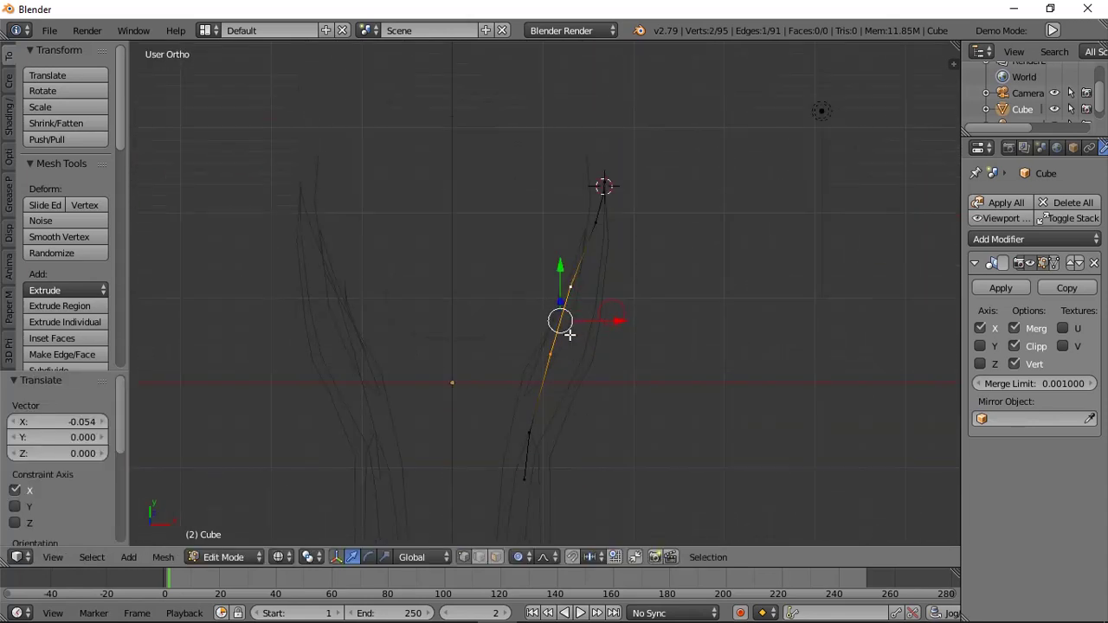
{"action": "key", "text": "a"}
{"action": "scroll", "coordinate": [568, 334], "scroll_direction": "down", "scroll_amount": 2}
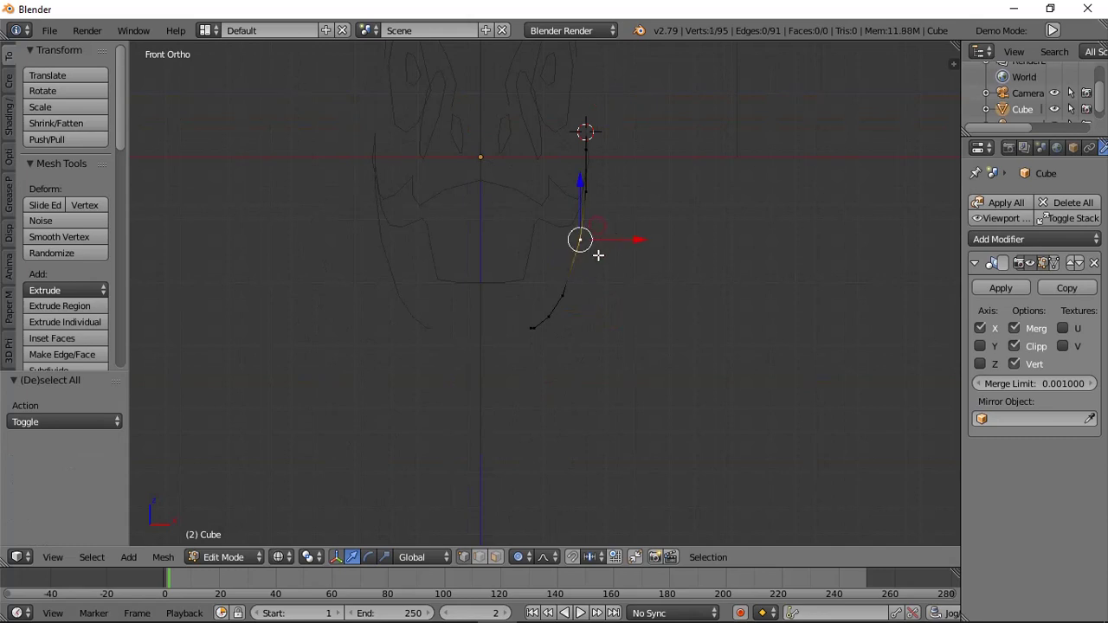
{"action": "left_click_drag", "start_coordinate": [617, 240], "coordinate": [621, 243]}
{"action": "scroll", "coordinate": [622, 243], "scroll_direction": "up", "scroll_amount": 5}
{"action": "key", "text": "a"}
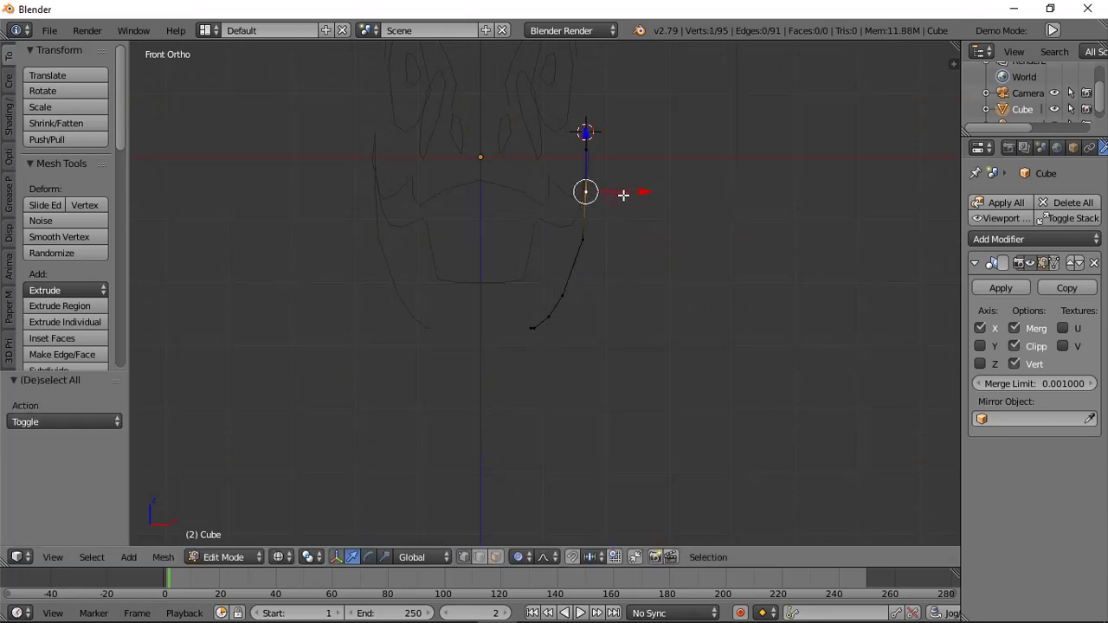
{"action": "left_click_drag", "start_coordinate": [624, 196], "coordinate": [623, 196]}
{"action": "key", "text": "a"}
{"action": "right_click", "coordinate": [552, 315]}
{"action": "left_click_drag", "start_coordinate": [579, 315], "coordinate": [576, 315]}
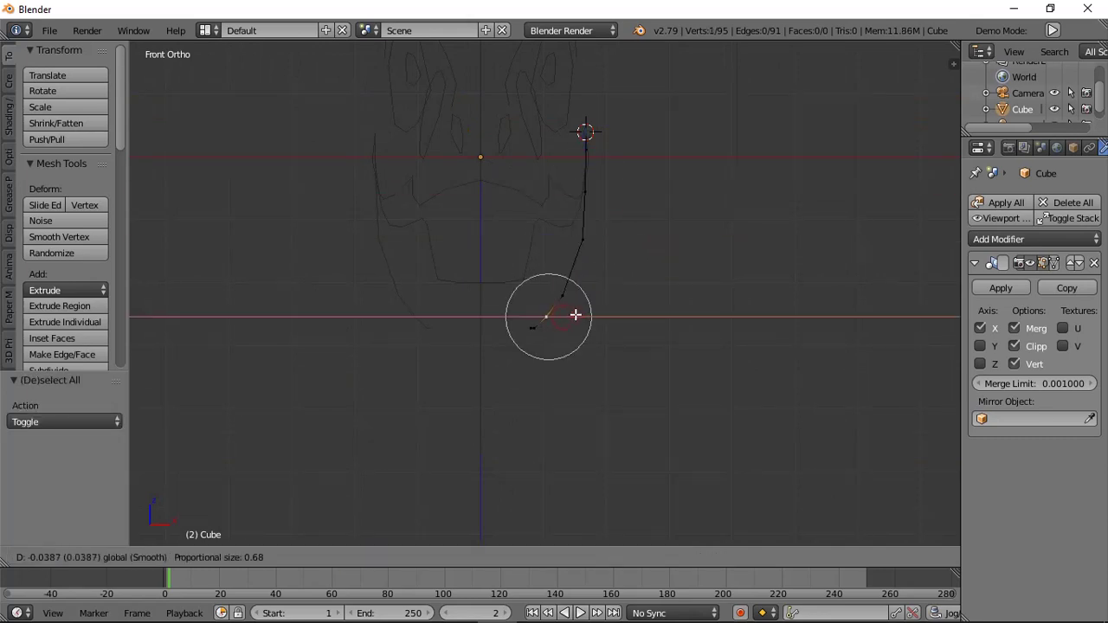
{"action": "left_click", "coordinate": [573, 315]}
Reveal all hidden outlines, return to the side view, and disable proportional editing.
{"action": "key", "text": "a"}
{"action": "key", "text": "alt+h"}
{"action": "middle_click_drag", "start_coordinate": [556, 310], "coordinate": [502, 329]}
{"action": "key", "text": "KP_5"}
{"action": "key", "text": "a"}
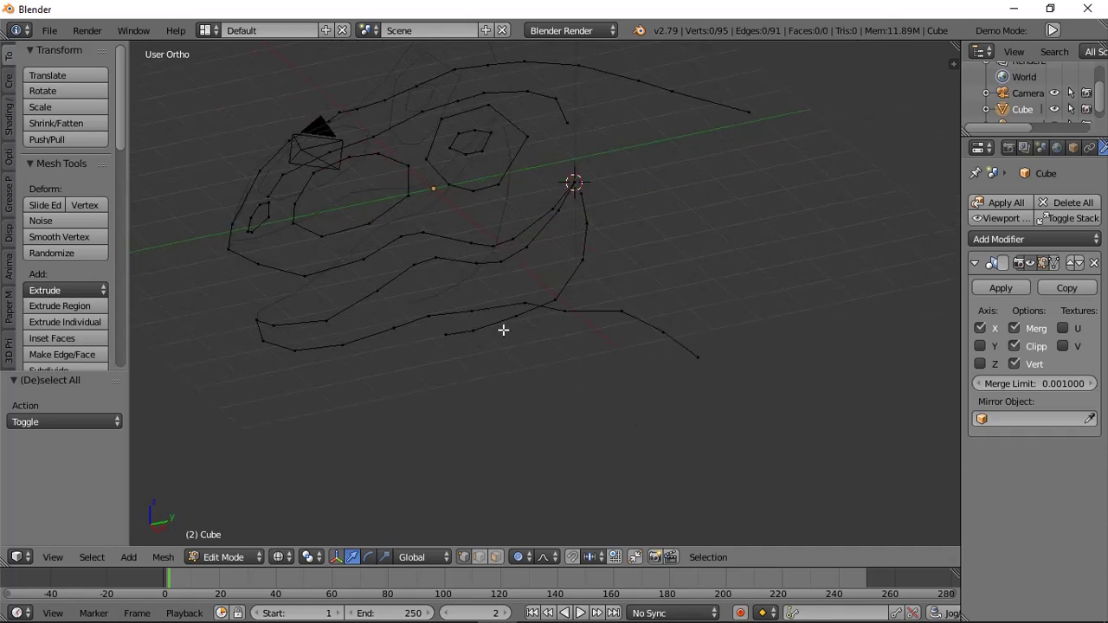
{"action": "key", "text": "KP_3"}
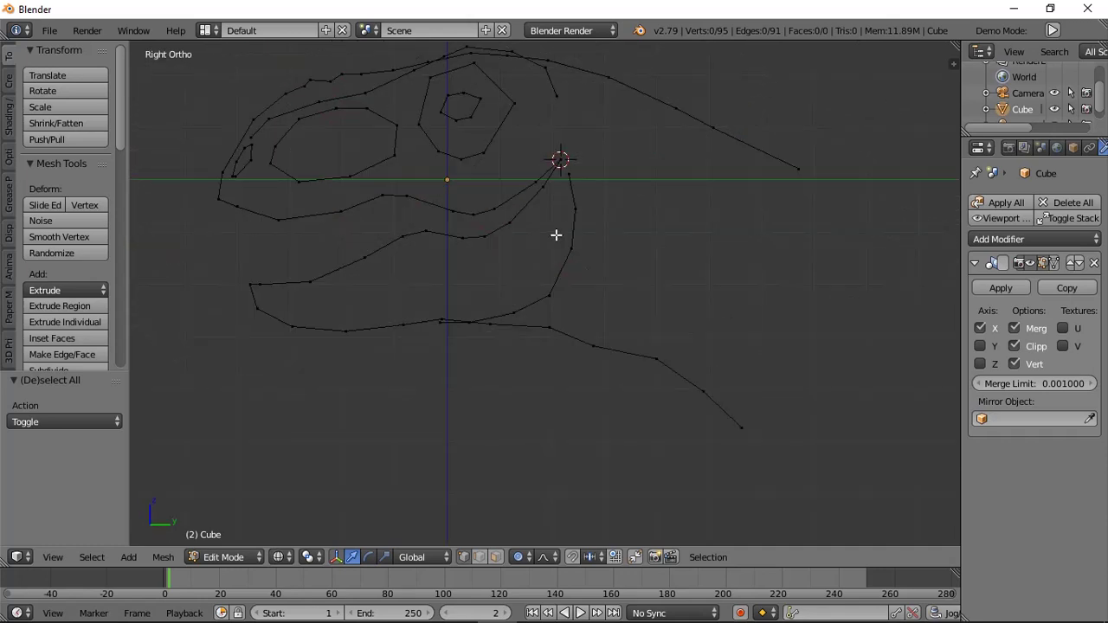
{"action": "key", "text": "o"}
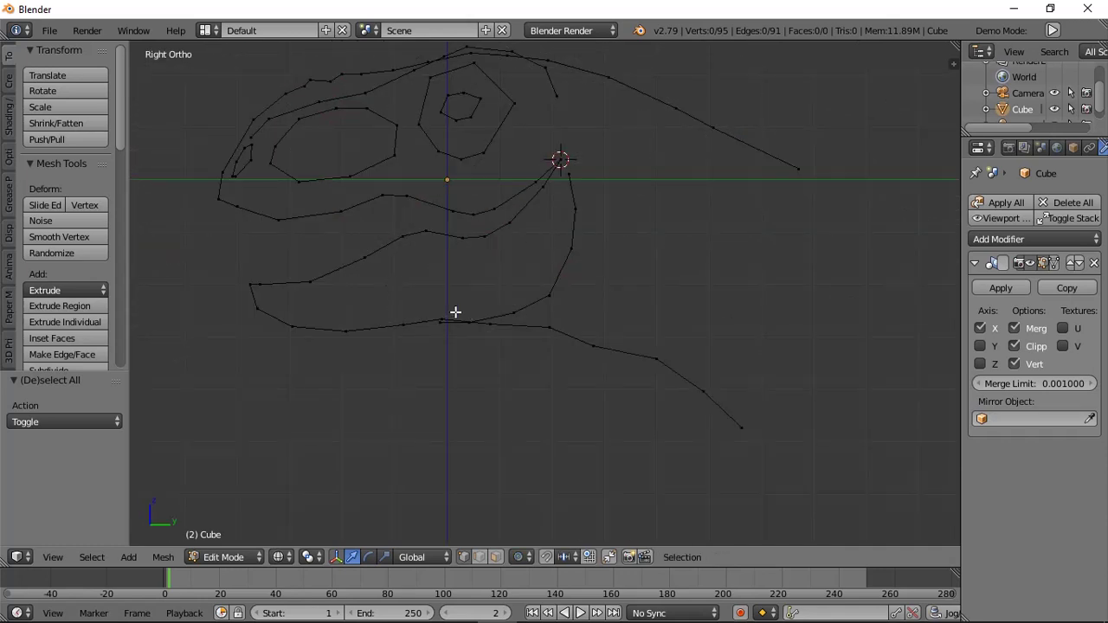
Select the whole lower jaw outline with its rear curve and underside line, and hide it.
{"action": "key", "text": "c"}
{"action": "mouse_move", "coordinate": [260, 316]}
{"action": "left_mouse_down"}
{"action": "mouse_move", "coordinate": [553, 259]}
{"action": "mouse_move", "coordinate": [604, 190]}
{"action": "mouse_move", "coordinate": [546, 317]}
{"action": "mouse_move", "coordinate": [737, 421]}
{"action": "left_mouse_up"}
{"action": "right_click", "coordinate": [735, 420]}
{"action": "key", "text": "h"}
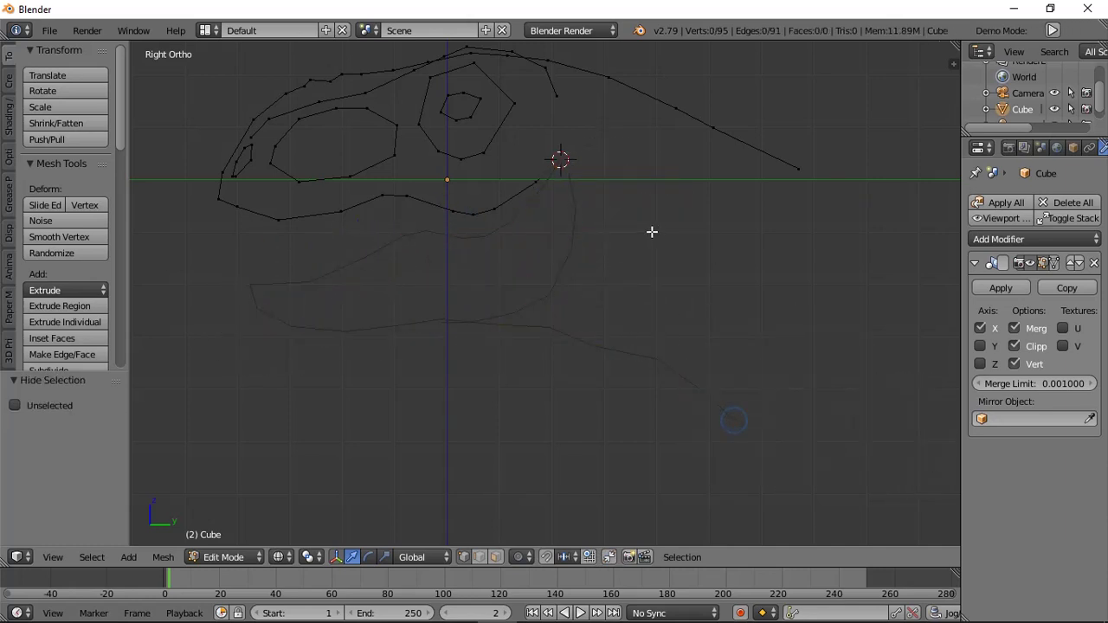
{"action": "key", "text": "alt+h"}
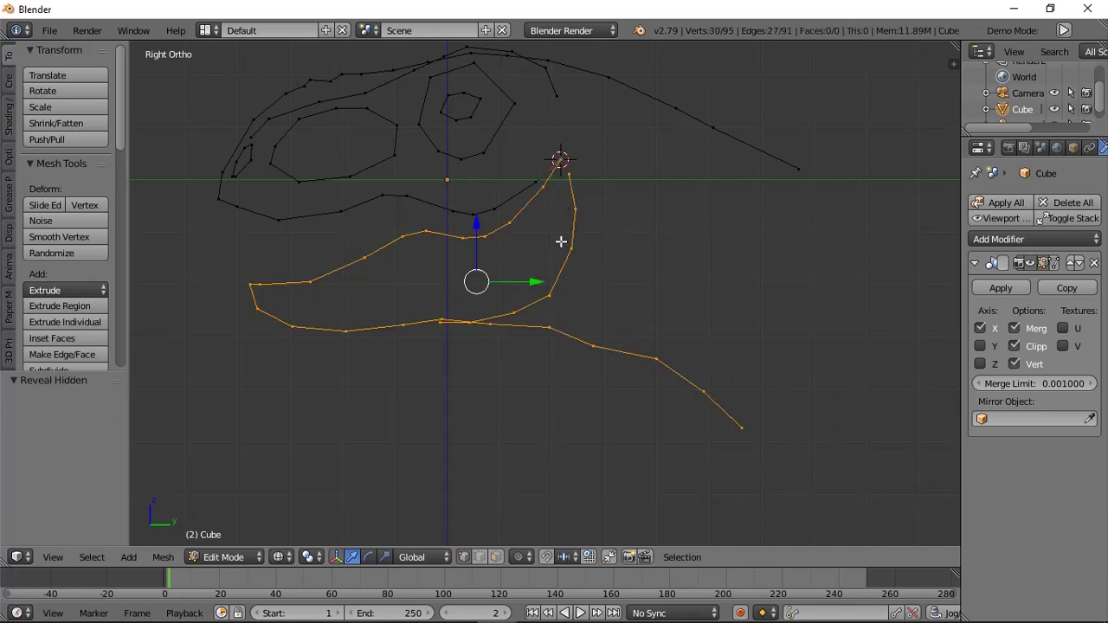
{"action": "middle_click_drag", "start_coordinate": [561, 241], "coordinate": [559, 270], "text": "shift"}
{"action": "key", "text": "h"}
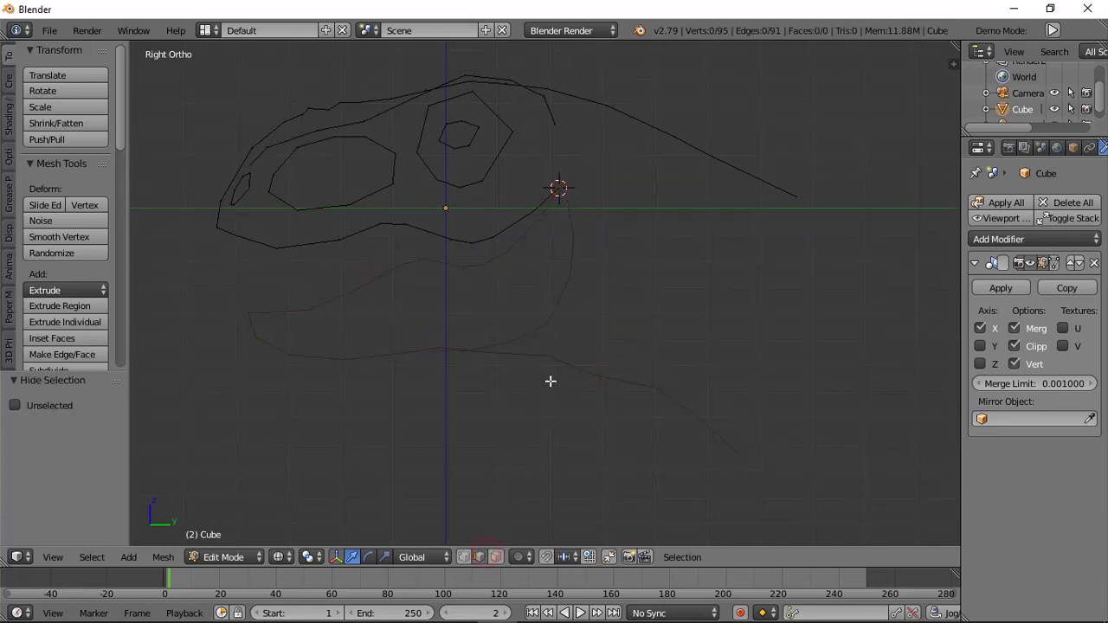
Set the mesh selection to vertices and the viewport shading to solid.
{"action": "left_click", "coordinate": [459, 559]}
{"action": "key", "text": "z"}
{"action": "middle_click_drag", "start_coordinate": [459, 351], "coordinate": [516, 440], "text": "shift"}
{"action": "scroll", "coordinate": [517, 440], "scroll_direction": "up", "scroll_amount": 1}
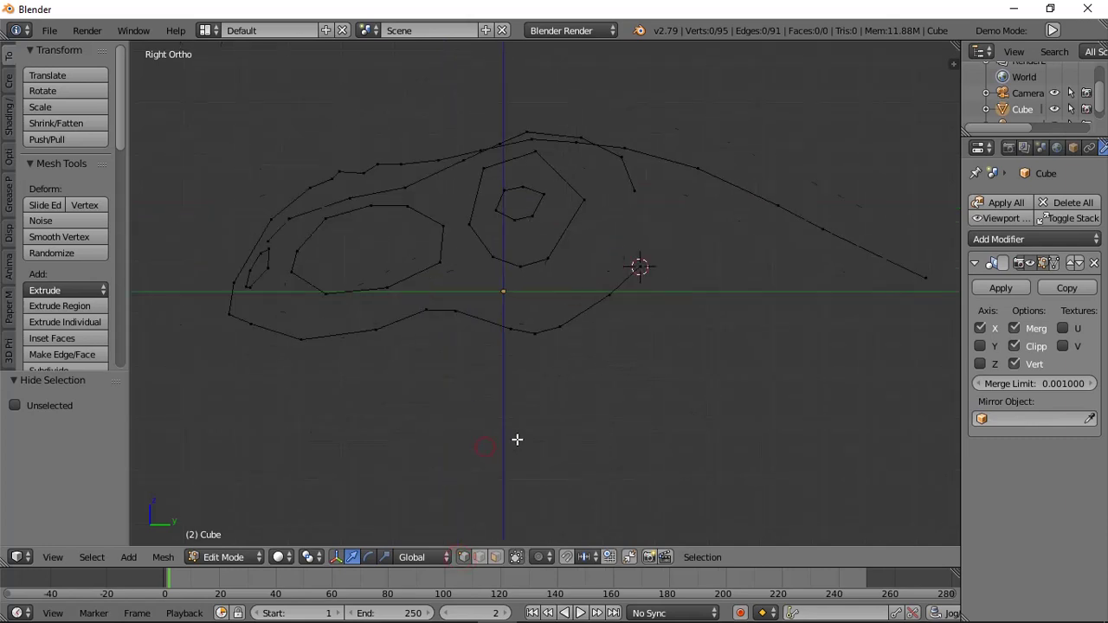
Extrude four vertices of the upper outline's rear lower edge by 0.032 in Y and 0.247 in Z, then shift them -0.036 along X.
{"action": "scroll", "coordinate": [538, 312], "scroll_direction": "up", "scroll_amount": 1}
{"action": "scroll", "coordinate": [521, 309], "scroll_direction": "up", "scroll_amount": 2}
{"action": "scroll", "coordinate": [450, 349], "scroll_direction": "down", "scroll_amount": 2}
{"action": "middle_click_drag", "start_coordinate": [427, 323], "coordinate": [435, 324], "text": "shift"}
{"action": "key", "text": "b"}
{"action": "left_click_drag", "start_coordinate": [439, 305], "coordinate": [591, 373]}
{"action": "key", "text": "e"}
{"action": "left_click", "coordinate": [589, 353]}
{"action": "middle_click_drag", "start_coordinate": [589, 353], "coordinate": [697, 366]}
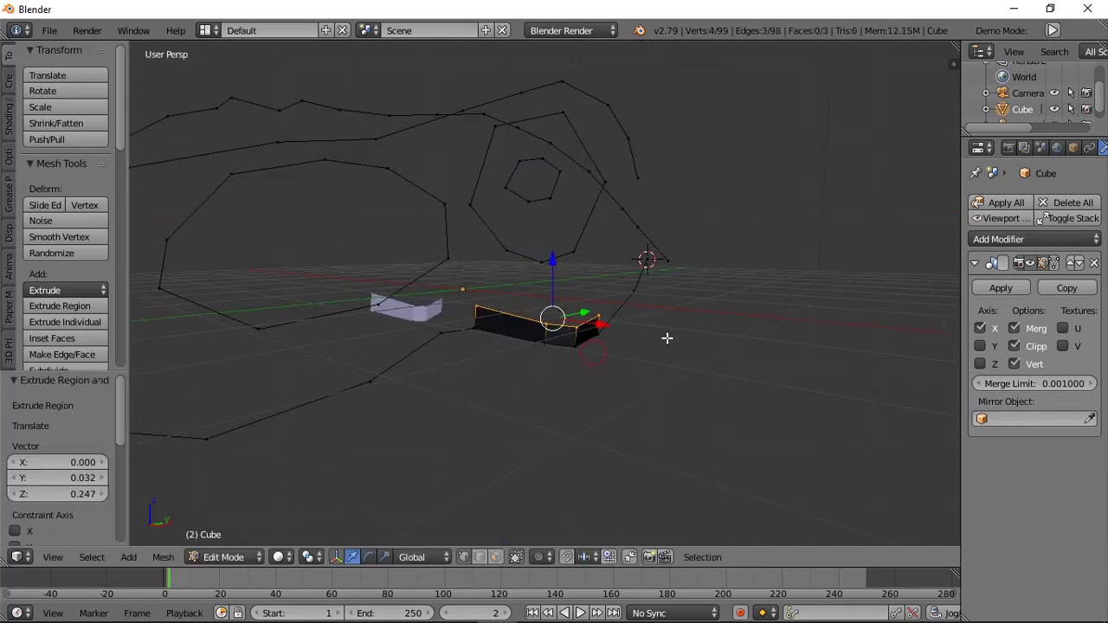
{"action": "left_click_drag", "start_coordinate": [602, 326], "coordinate": [599, 325]}
Extrude the three vertices of the upper outline's front lower edge upward into a strip and shift it slightly along X.
{"action": "key", "text": "KP_3"}
{"action": "middle_click_drag", "start_coordinate": [835, 353], "coordinate": [925, 332], "text": "shift"}
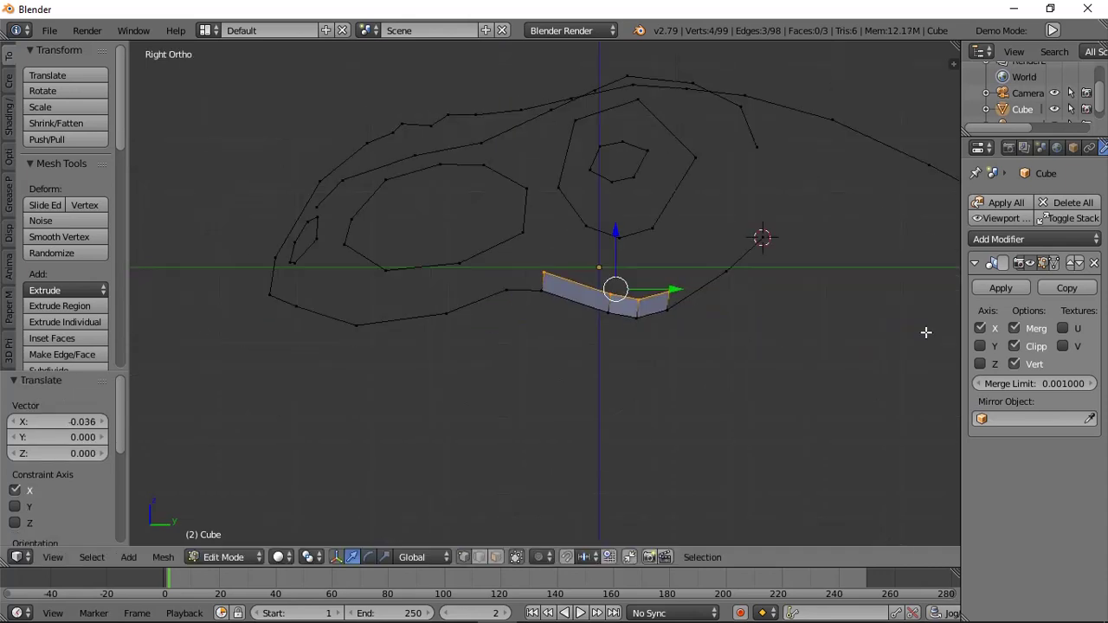
{"action": "key", "text": "a"}
{"action": "key", "text": "b"}
{"action": "left_click_drag", "start_coordinate": [283, 288], "coordinate": [474, 351]}
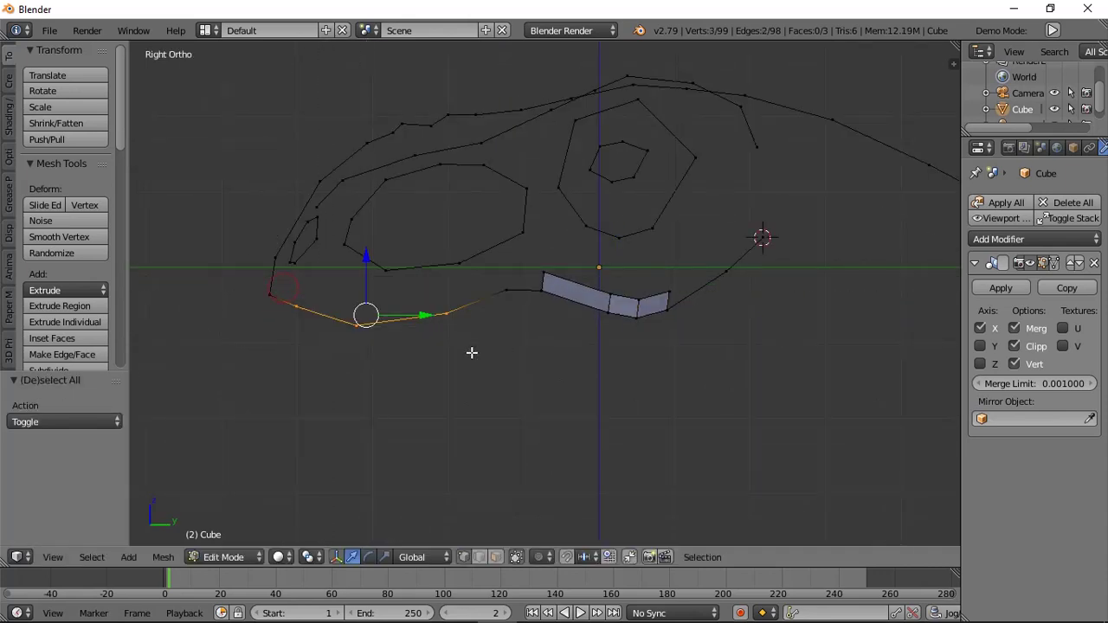
{"action": "key", "text": "e"}
{"action": "left_click", "coordinate": [475, 328]}
{"action": "middle_click_drag", "start_coordinate": [475, 329], "coordinate": [552, 352]}
{"action": "left_click_drag", "start_coordinate": [389, 334], "coordinate": [394, 336]}
Fill the face joining the front strip to the outline's front tip edge.
{"action": "key", "text": "a"}
{"action": "right_click", "coordinate": [234, 314], "text": "shift"}
{"action": "key", "text": "f"}
{"action": "key", "text": "f"}
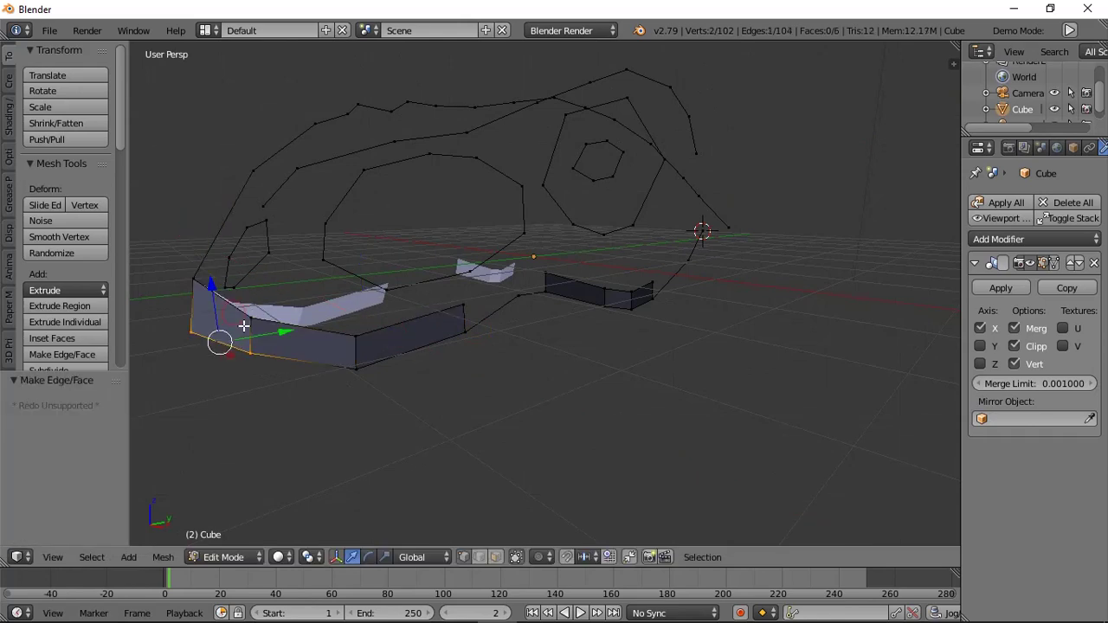
{"action": "key", "text": "a"}
Fill the face between the front strip's top edge and the bottom edge of the large front opening.
{"action": "middle_click_drag", "start_coordinate": [289, 329], "coordinate": [290, 316]}
{"action": "key", "text": "KP_3"}
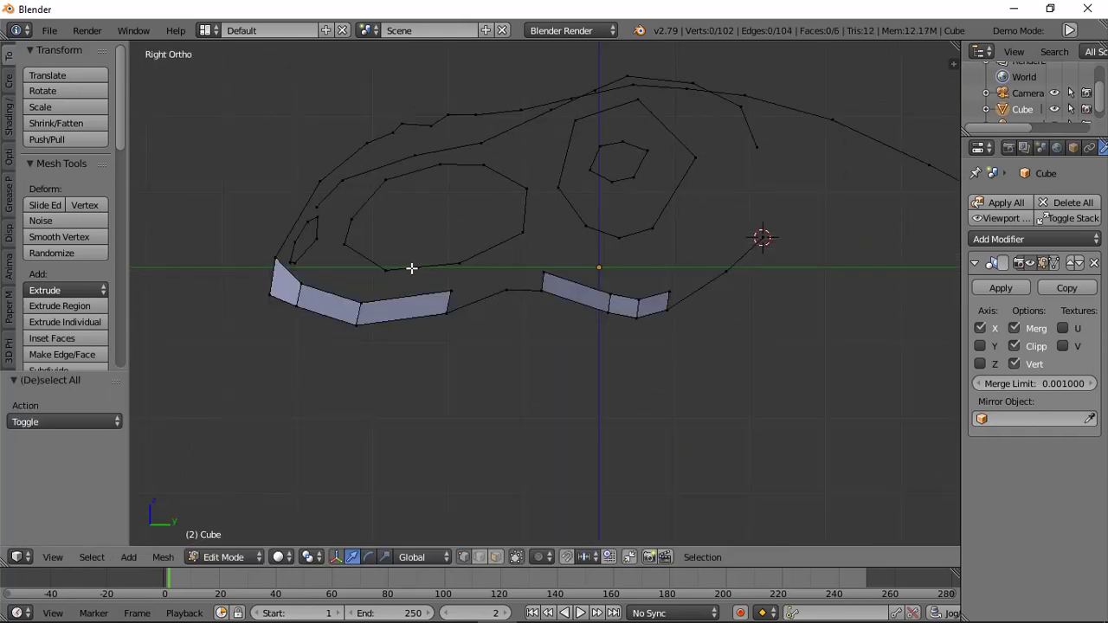
{"action": "right_click", "coordinate": [353, 305], "text": "shift"}
{"action": "key", "text": "f"}
{"action": "key", "text": "f"}
Extrude the lower-edge vertex between the two strips upward and fill the faces that join both strips.
{"action": "key", "text": "a"}
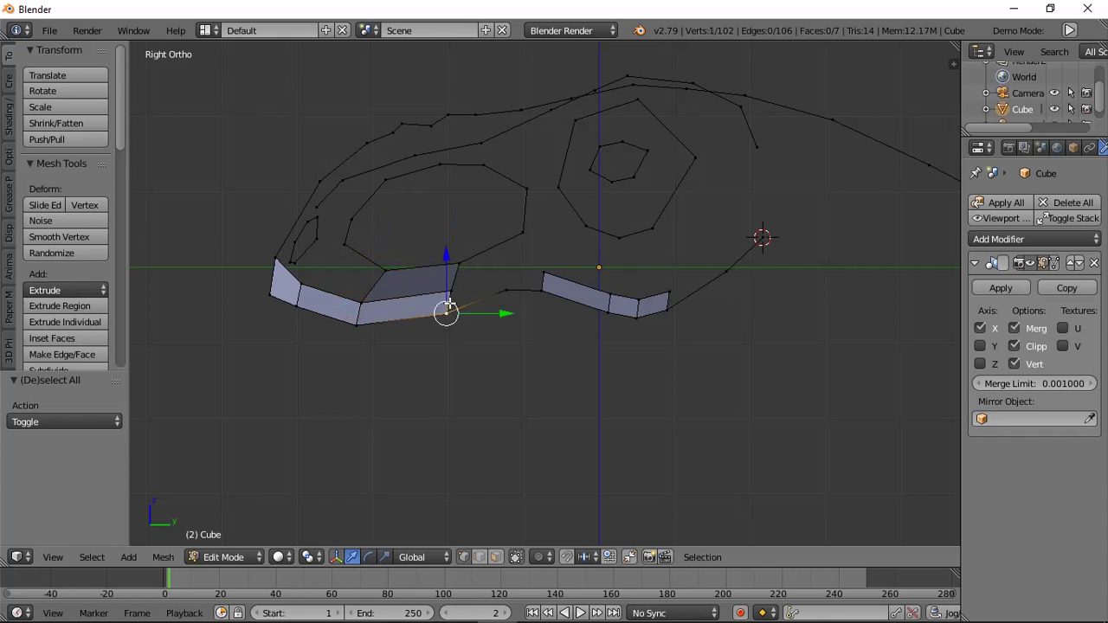
{"action": "scroll", "coordinate": [554, 316], "scroll_direction": "up", "scroll_amount": 1}
{"action": "key", "text": "e"}
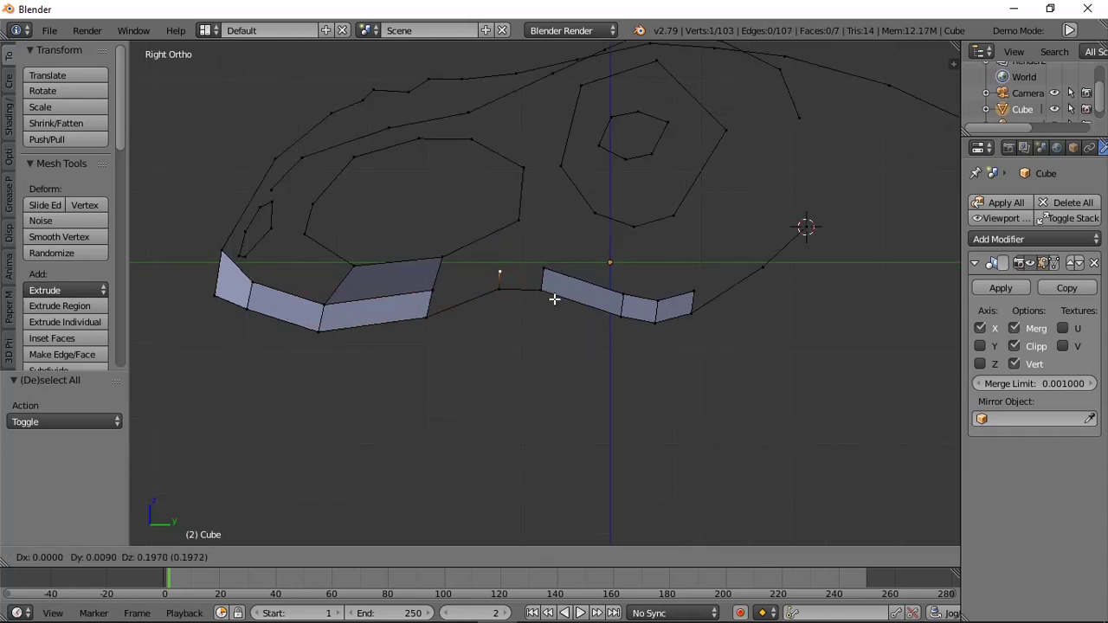
{"action": "left_click", "coordinate": [554, 298]}
{"action": "right_click", "coordinate": [432, 287], "text": "shift"}
{"action": "key", "text": "f"}
{"action": "key", "text": "a"}
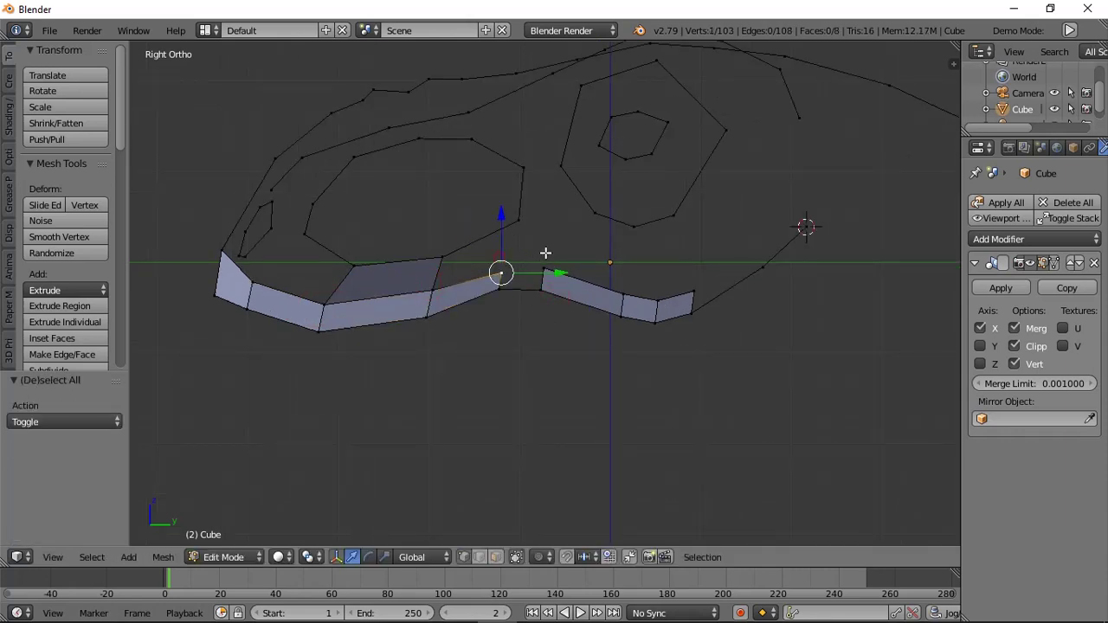
{"action": "right_click", "coordinate": [545, 253], "text": "shift"}
{"action": "key", "text": "f"}
Fill two faces between the joined strip's top edge and the rear lower side of the large front opening.
{"action": "key", "text": "a"}
{"action": "right_click", "coordinate": [445, 289], "text": "shift"}
{"action": "key", "text": "f"}
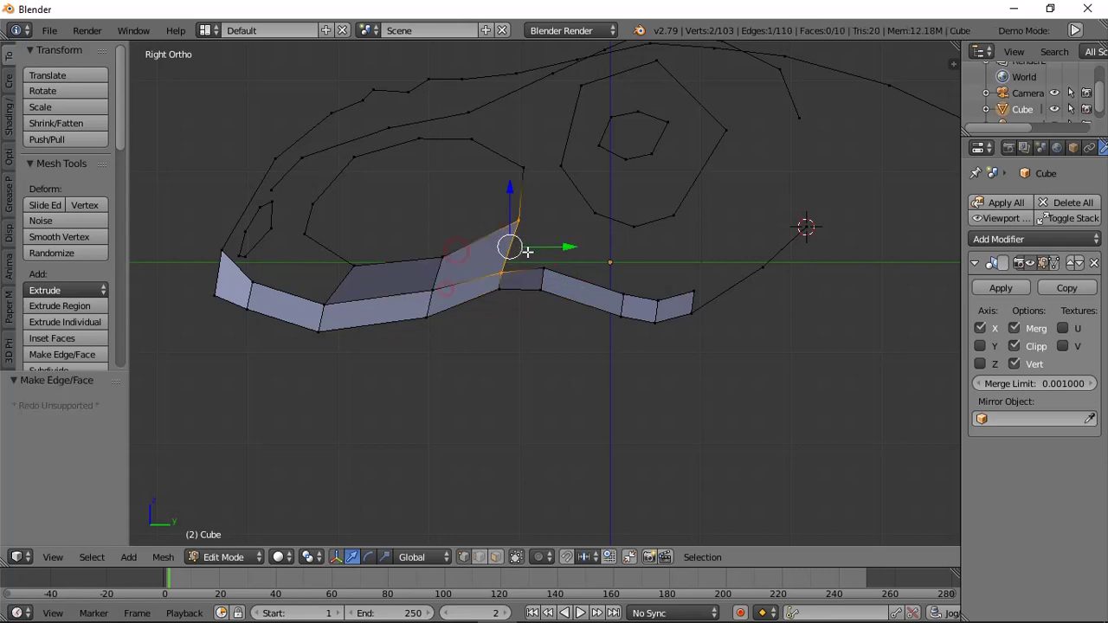
{"action": "key", "text": "f"}
Select the whole mesh and recalculate its normals.
{"action": "middle_click_drag", "start_coordinate": [586, 259], "coordinate": [632, 269]}
{"action": "key", "text": "a"}
{"action": "key", "text": "a"}
{"action": "key", "text": "ctrl+n"}
Add two loop cuts across the strip's second face near the front tip, and fill a face up to the small nostril outline.
{"action": "mouse_move", "coordinate": [540, 250]}
{"action": "middle_mouse_down"}
{"action": "mouse_move", "coordinate": [638, 272]}
{"action": "mouse_move", "coordinate": [648, 252]}
{"action": "mouse_move", "coordinate": [631, 250]}
{"action": "mouse_move", "coordinate": [754, 254]}
{"action": "mouse_move", "coordinate": [637, 267]}
{"action": "mouse_move", "coordinate": [554, 260]}
{"action": "middle_mouse_up"}
{"action": "key", "text": "KP_1"}
{"action": "key", "text": "a"}
{"action": "scroll", "coordinate": [518, 259], "scroll_direction": "up", "scroll_amount": 2}
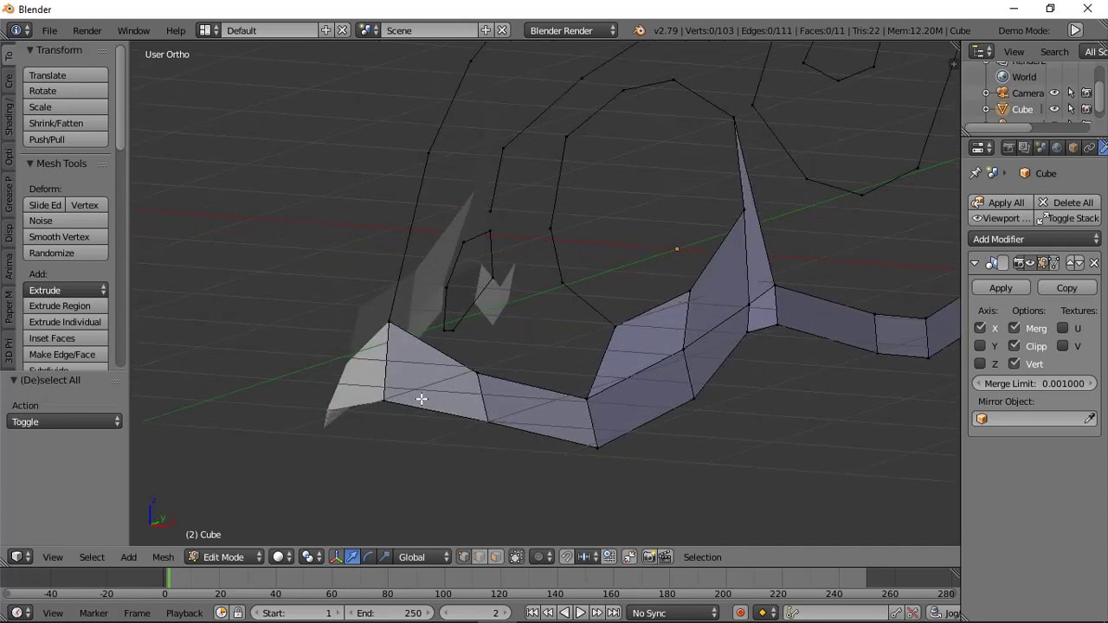
{"action": "key", "text": "ctrl+r"}
{"action": "scroll", "coordinate": [434, 394], "scroll_direction": "up", "scroll_amount": 1}
{"action": "left_click", "coordinate": [434, 394]}
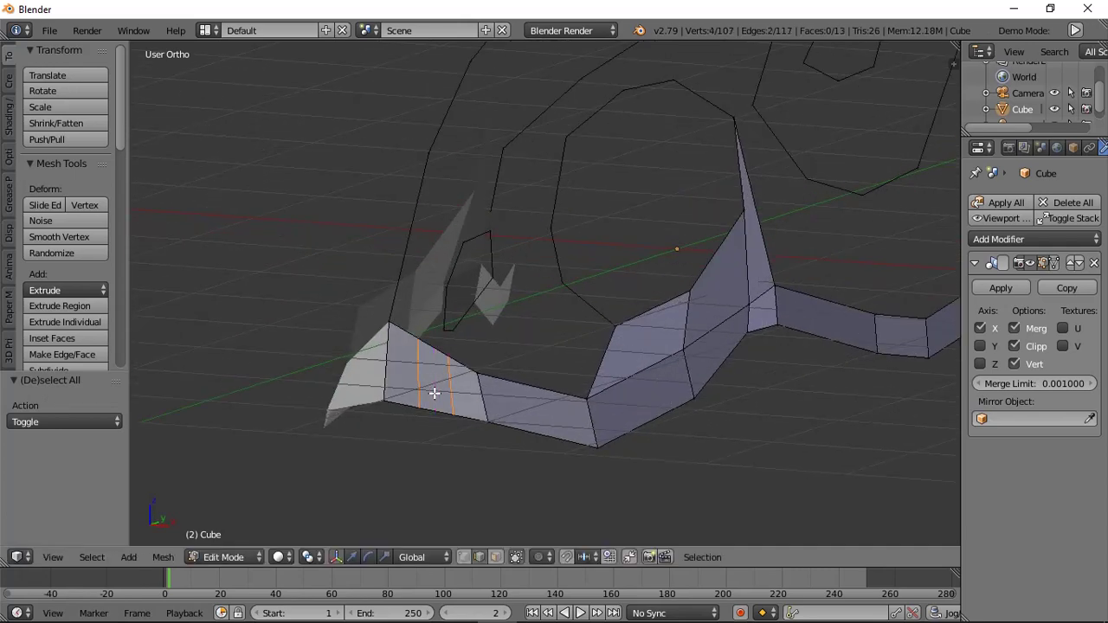
{"action": "key", "text": "a"}
{"action": "key", "text": "f"}
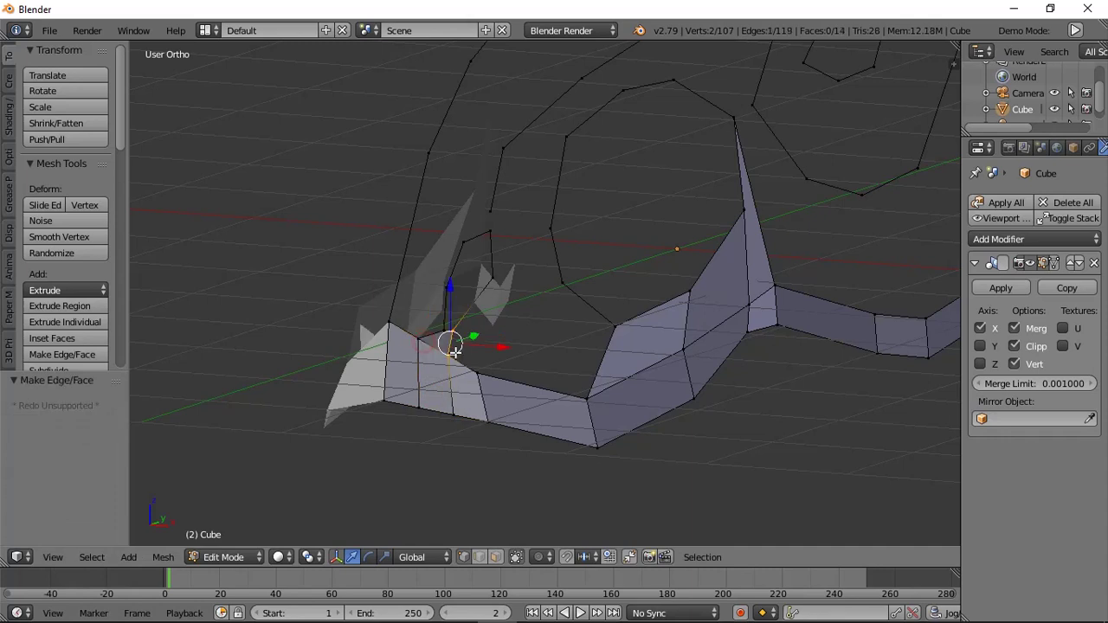
Fill the face at the nostril outline's lower rear corner, and connect that corner to the large opening's outline with an edge.
{"action": "key", "text": "f"}
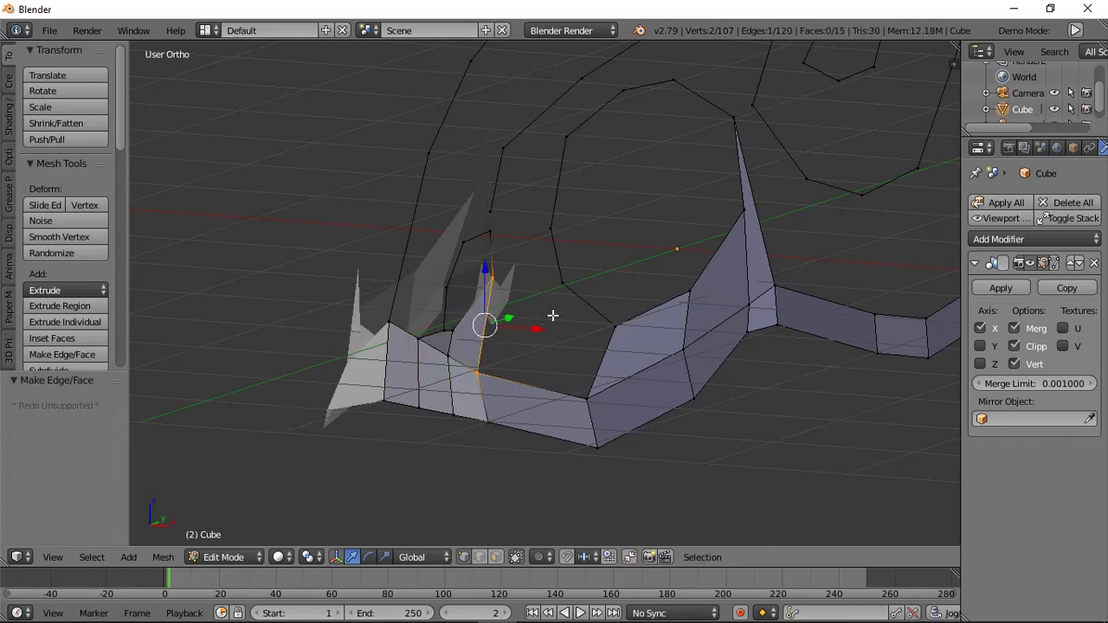
{"action": "key", "text": "a"}
{"action": "right_click", "coordinate": [560, 290]}
{"action": "key", "text": "f"}
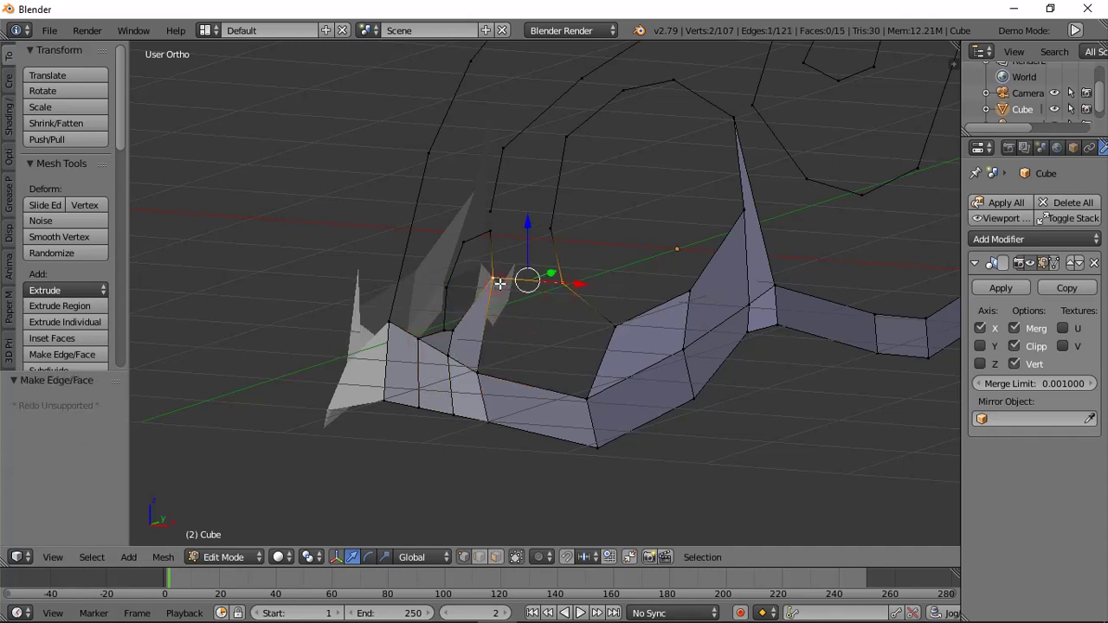
Add a loop cut across the strip's face below the new edge, and fill two faces between the strip and the large opening.
{"action": "key", "text": "ctrl+r"}
{"action": "double_click", "coordinate": [548, 408]}
{"action": "key", "text": "a"}
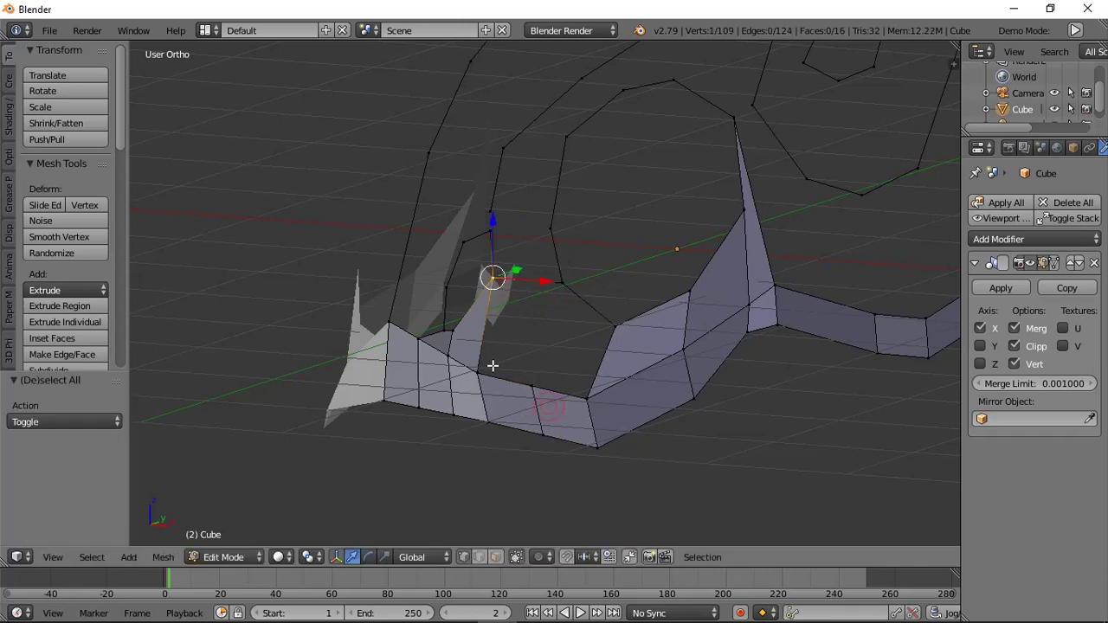
{"action": "right_click", "coordinate": [484, 370], "text": "shift"}
{"action": "key", "text": "f"}
{"action": "key", "text": "f"}
{"action": "middle_click_drag", "start_coordinate": [628, 347], "coordinate": [678, 353]}
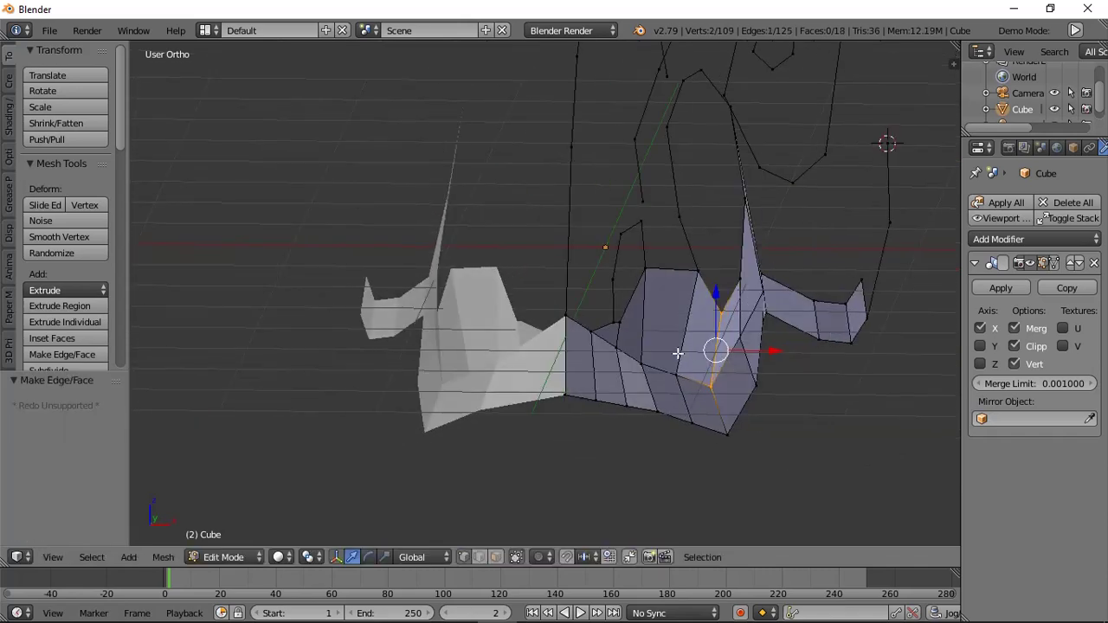
Move two upper-edge strip vertices below the nostril 0.062 along X, and reposition the two upper-edge vertices nearer the front tip.
{"action": "right_click", "coordinate": [669, 362]}
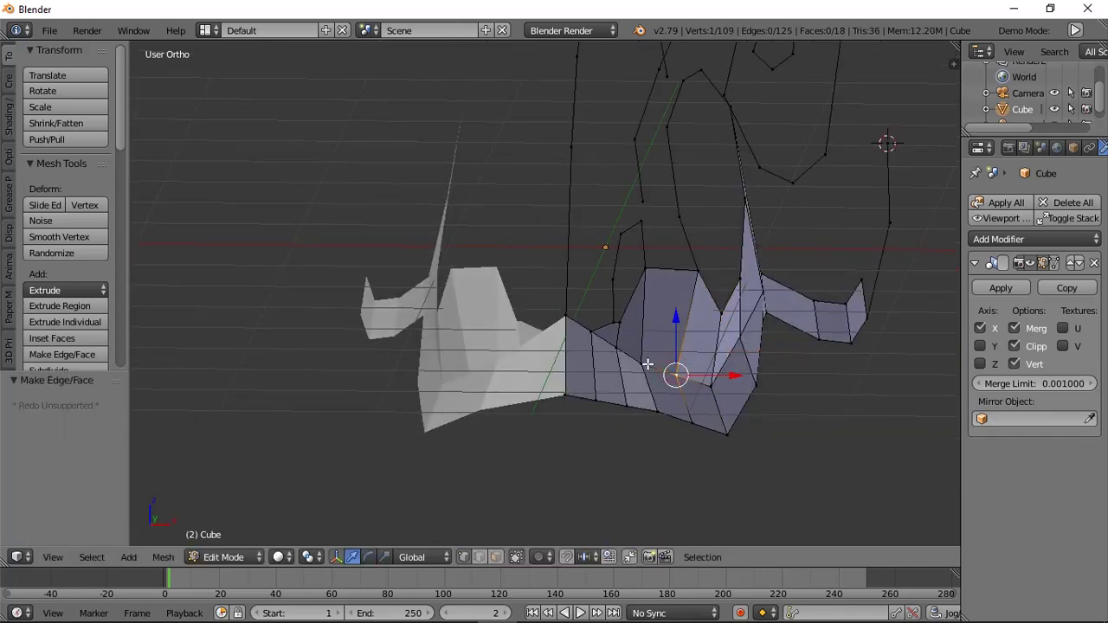
{"action": "left_click_drag", "start_coordinate": [705, 368], "coordinate": [716, 372]}
{"action": "middle_click_drag", "start_coordinate": [717, 372], "coordinate": [666, 366]}
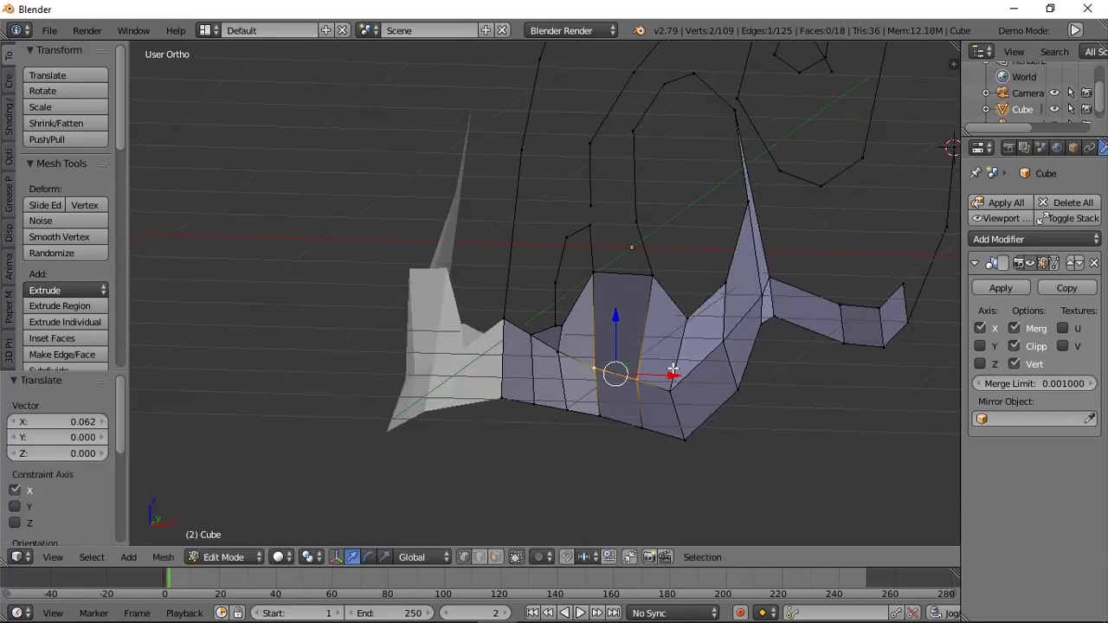
{"action": "key", "text": "a"}
{"action": "right_click", "coordinate": [536, 334], "text": "shift"}
{"action": "middle_click_drag", "start_coordinate": [539, 334], "coordinate": [543, 357]}
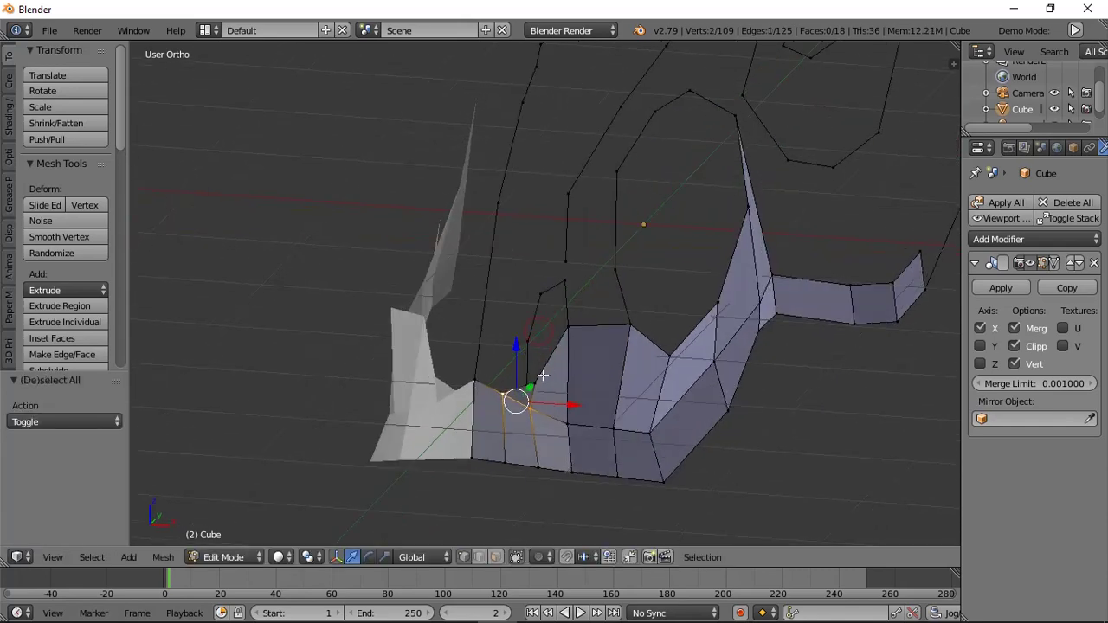
{"action": "left_click_drag", "start_coordinate": [537, 386], "coordinate": [563, 405]}
{"action": "key", "text": "g"}
{"action": "key", "text": "x"}
{"action": "key", "text": "a"}
Cut the centre profile edge above the front tip, and move the new vertex -0.168 in Y and -0.219 in Z.
{"action": "middle_click_drag", "start_coordinate": [563, 404], "coordinate": [551, 339]}
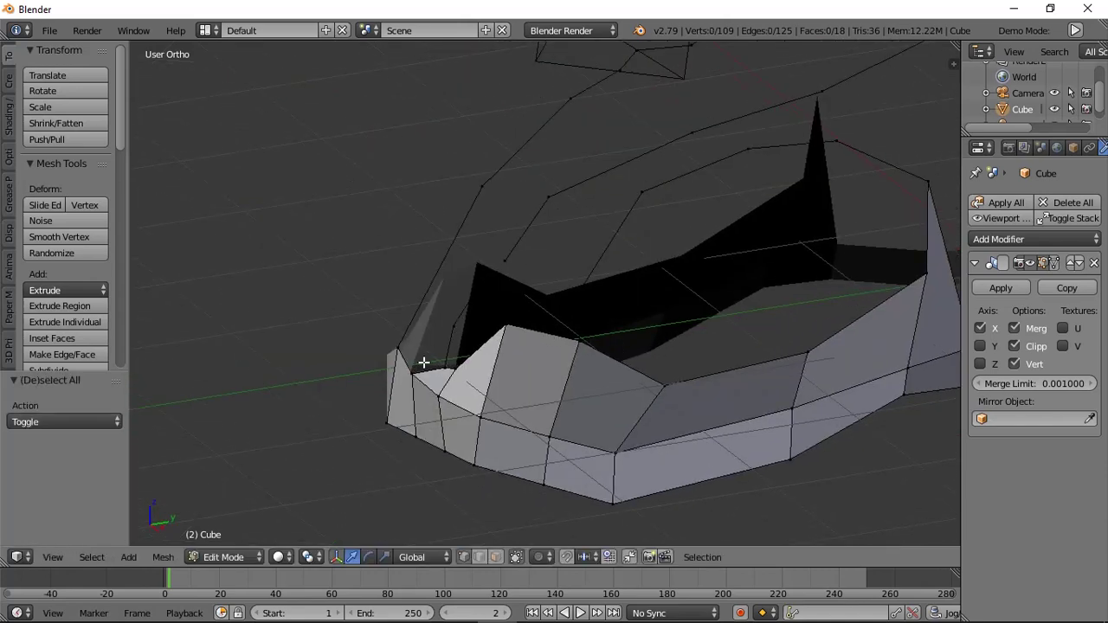
{"action": "middle_click_drag", "start_coordinate": [443, 320], "coordinate": [393, 297]}
{"action": "key", "text": "ctrl+r"}
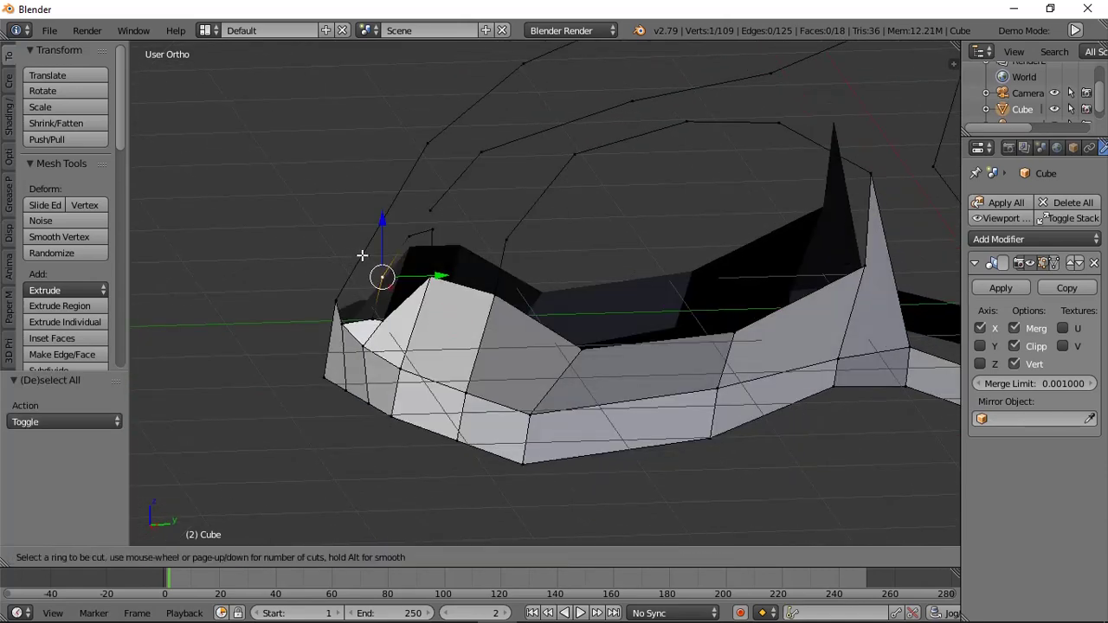
{"action": "left_click", "coordinate": [374, 242]}
{"action": "key", "text": "KP_3"}
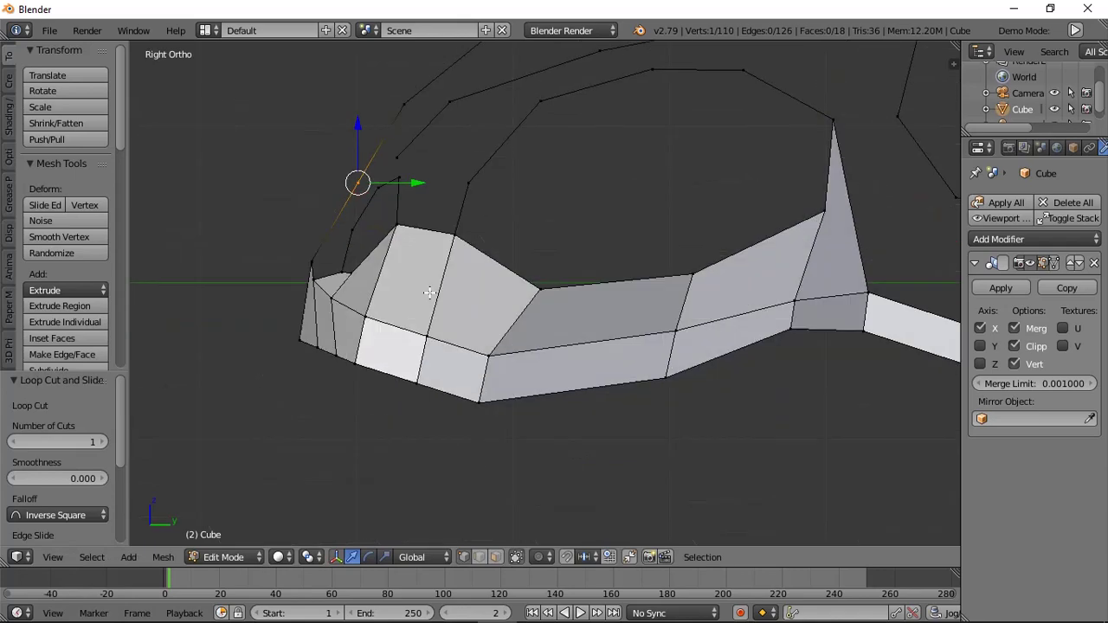
{"action": "middle_click_drag", "start_coordinate": [560, 325], "coordinate": [660, 335], "text": "shift"}
{"action": "scroll", "coordinate": [573, 166], "scroll_direction": "up", "scroll_amount": 3}
{"action": "key", "text": "g"}
{"action": "left_click", "coordinate": [528, 224]}
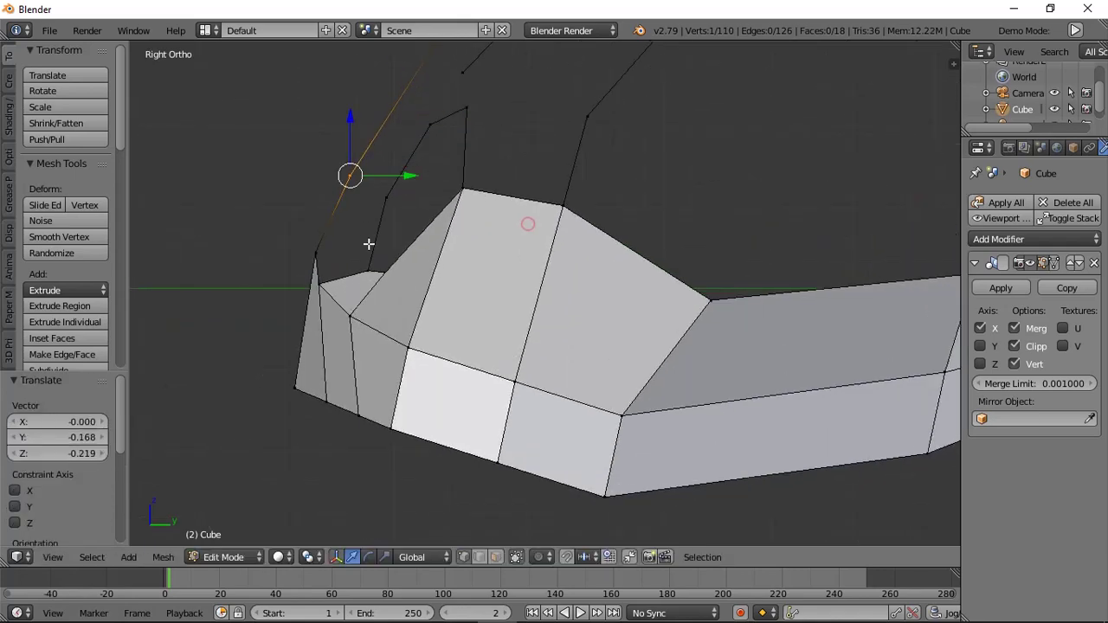
Connect the new profile vertex to the nostril's front side with an edge, split it once, and fill two faces below it.
{"action": "key", "text": "a"}
{"action": "right_click", "coordinate": [380, 208], "text": "shift"}
{"action": "key", "text": "f"}
{"action": "key", "text": "ctrl+r"}
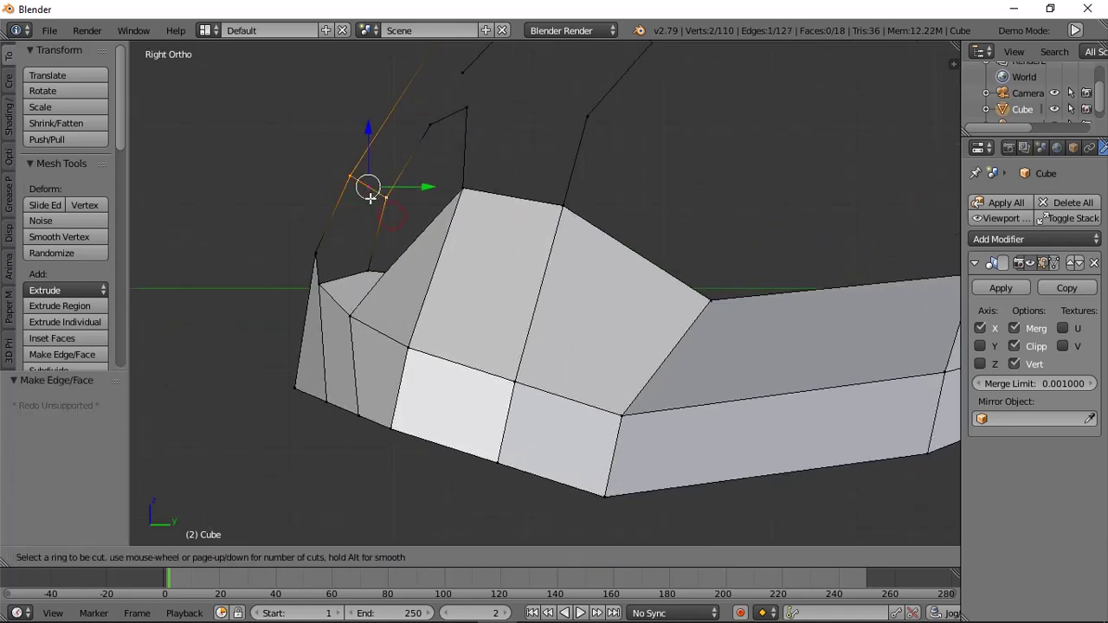
{"action": "left_click", "coordinate": [370, 198]}
{"action": "key", "text": "a"}
{"action": "right_click", "coordinate": [338, 175], "text": "shift"}
{"action": "key", "text": "f"}
{"action": "key", "text": "f"}
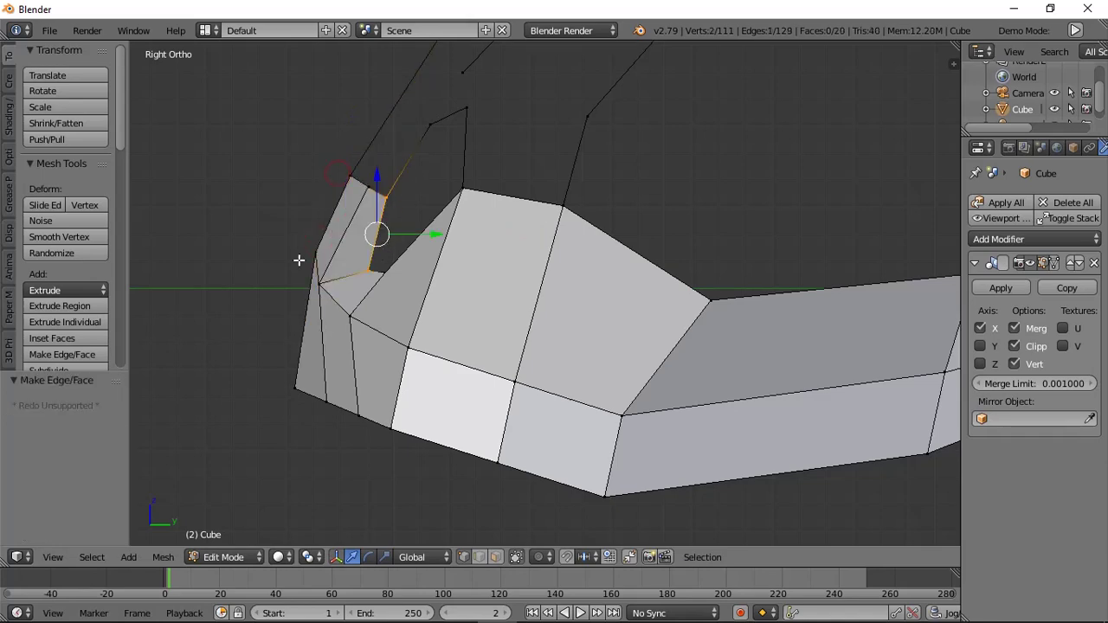
Add a cut to the centre profile edge directly above the two front nostril faces.
{"action": "middle_click_drag", "start_coordinate": [299, 259], "coordinate": [474, 302]}
{"action": "key", "text": "KP_5"}
{"action": "middle_click_drag", "start_coordinate": [597, 301], "coordinate": [721, 309]}
{"action": "scroll", "coordinate": [724, 309], "scroll_direction": "down", "scroll_amount": 3}
{"action": "middle_click_drag", "start_coordinate": [887, 309], "coordinate": [765, 259]}
{"action": "key", "text": "a"}
{"action": "scroll", "coordinate": [764, 260], "scroll_direction": "up", "scroll_amount": 2}
{"action": "middle_click_drag", "start_coordinate": [658, 225], "coordinate": [584, 277], "text": "shift"}
{"action": "key", "text": "ctrl+r"}
{"action": "left_click", "coordinate": [569, 257]}
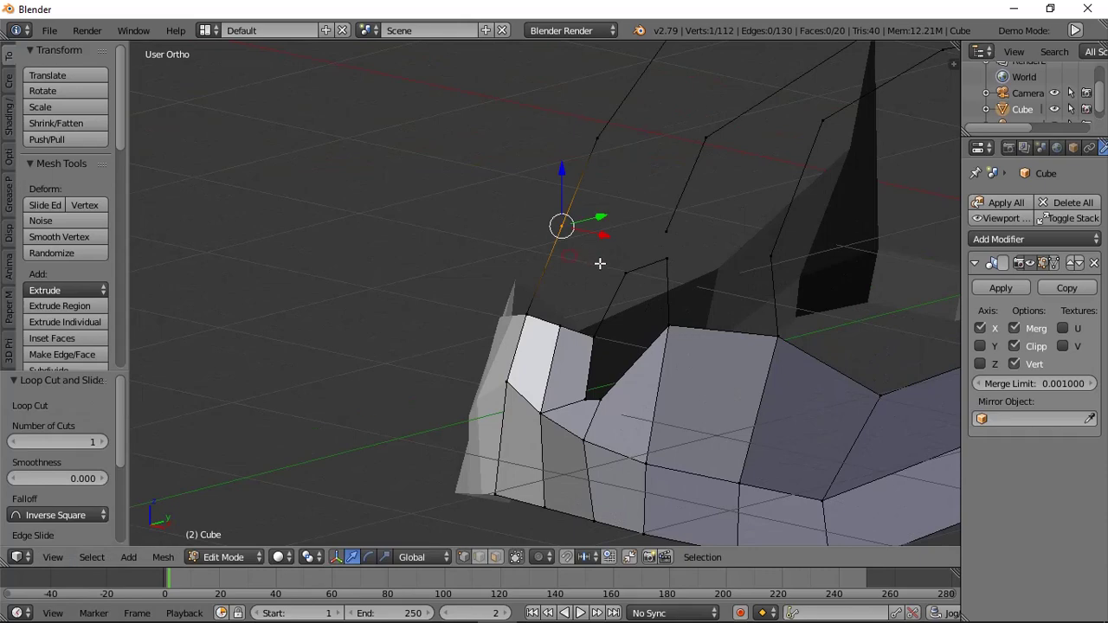
Connect the cut profile vertex to the nostril's upper front corner with a once-split edge, and fill two faces below it.
{"action": "key", "text": "a"}
{"action": "right_click", "coordinate": [613, 270]}
{"action": "right_click", "coordinate": [563, 245], "text": "shift"}
{"action": "key", "text": "f"}
{"action": "key", "text": "ctrl+r"}
{"action": "double_click", "coordinate": [584, 253]}
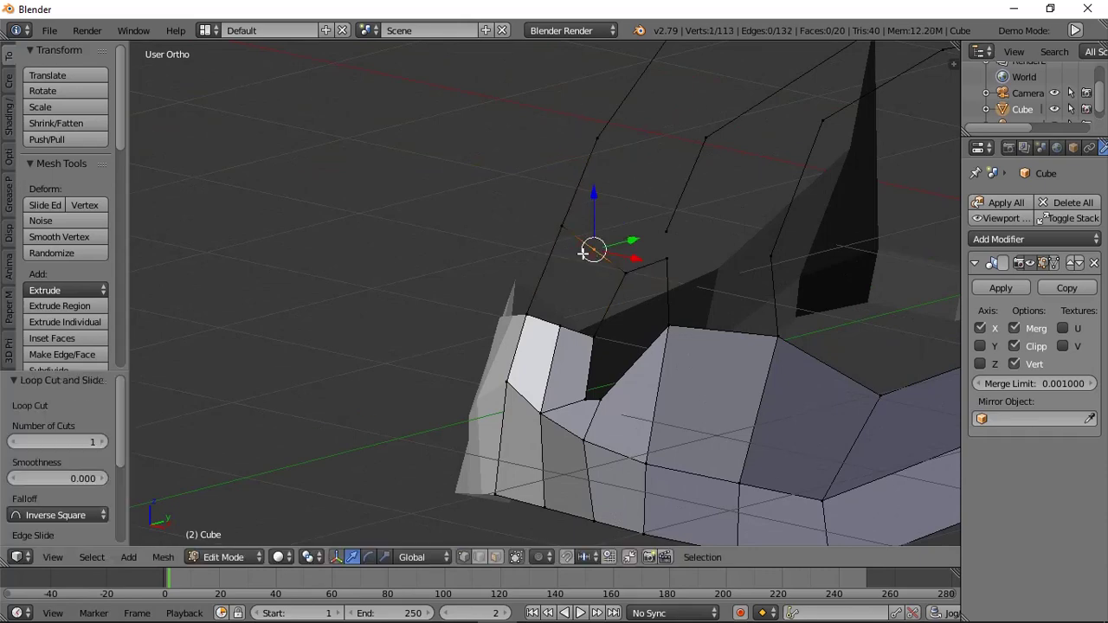
{"action": "right_click", "coordinate": [571, 229]}
{"action": "right_click", "coordinate": [540, 310], "text": "shift"}
{"action": "key", "text": "f"}
{"action": "key", "text": "f"}
Move the middle vertex of the front strip's upper edge -0.022 in Y and 0.032 in Z.
{"action": "key", "text": "a"}
{"action": "right_click", "coordinate": [606, 249]}
{"action": "key", "text": "KP_3"}
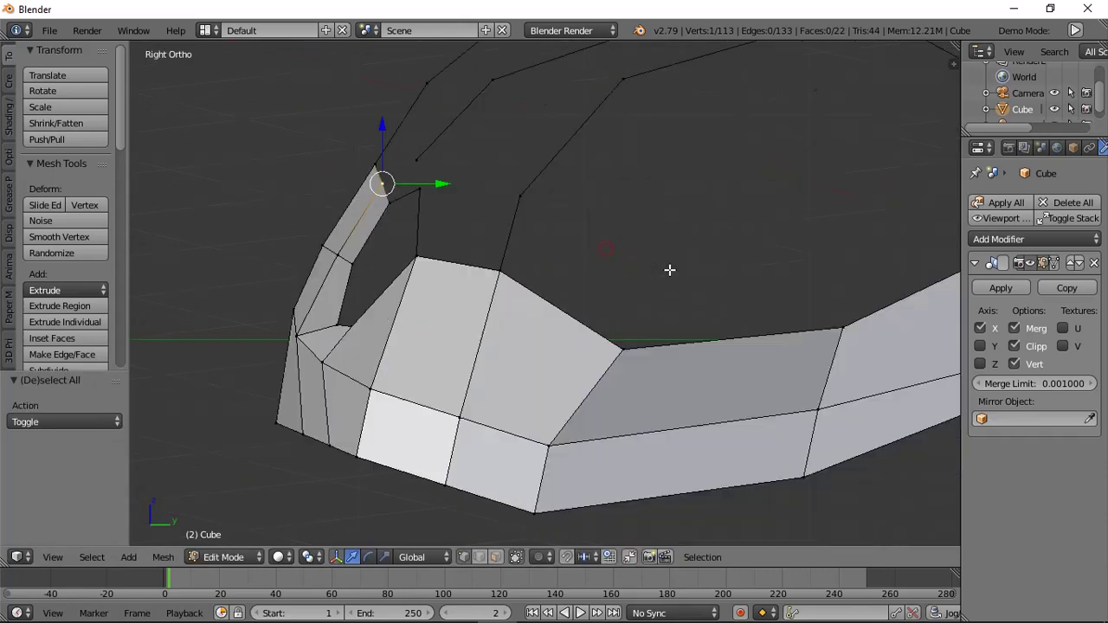
{"action": "key", "text": "g"}
{"action": "left_click", "coordinate": [664, 263]}
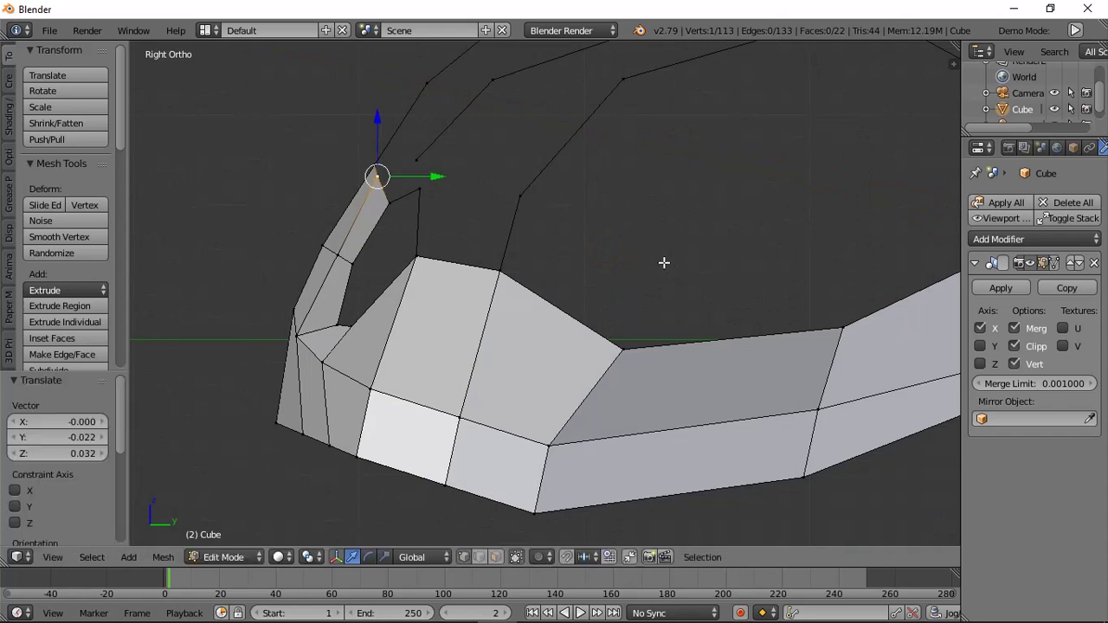
Fill a face between the nostril's top edge and the front end of the outline above it.
{"action": "right_click", "coordinate": [411, 159], "text": "shift"}
{"action": "key", "text": "f"}
{"action": "right_click", "coordinate": [387, 208], "text": "shift"}
{"action": "right_click", "coordinate": [421, 201], "text": "shift"}
{"action": "key", "text": "f"}
Cut the next centre profile edge, and fill a face joining it to the face above the nostril.
{"action": "key", "text": "a"}
{"action": "right_click", "coordinate": [421, 159]}
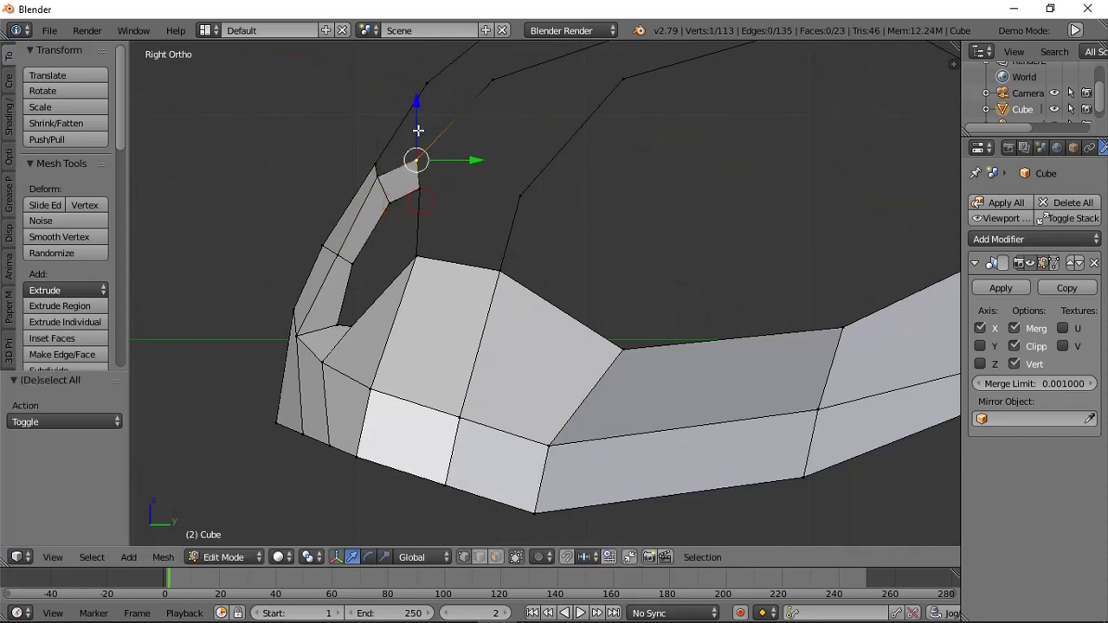
{"action": "key", "text": "ctrl+r"}
{"action": "left_click", "coordinate": [399, 123]}
{"action": "left_click", "coordinate": [399, 123]}
{"action": "right_click", "coordinate": [380, 162], "text": "shift"}
{"action": "right_click", "coordinate": [381, 184], "text": "shift"}
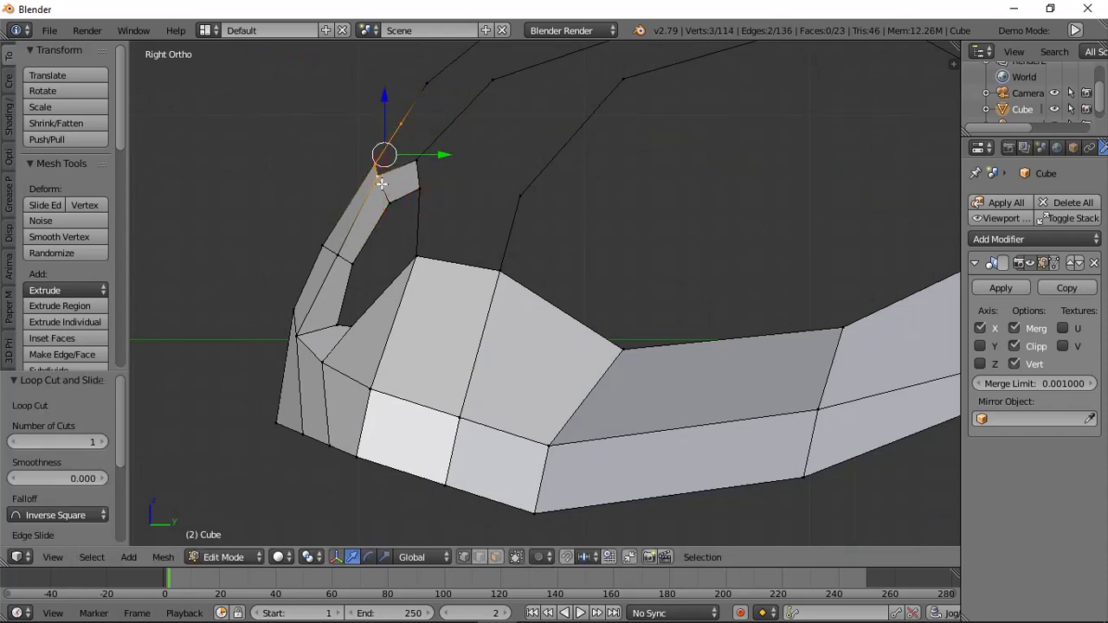
{"action": "right_click", "coordinate": [414, 164], "text": "shift"}
{"action": "key", "text": "f"}
Fill a face between the nostril's rear side and the large opening's front side, and recalculate the whole mesh's normals.
{"action": "middle_click_drag", "start_coordinate": [416, 166], "coordinate": [485, 200]}
{"action": "scroll", "coordinate": [485, 200], "scroll_direction": "down", "scroll_amount": 4}
{"action": "key", "text": "a"}
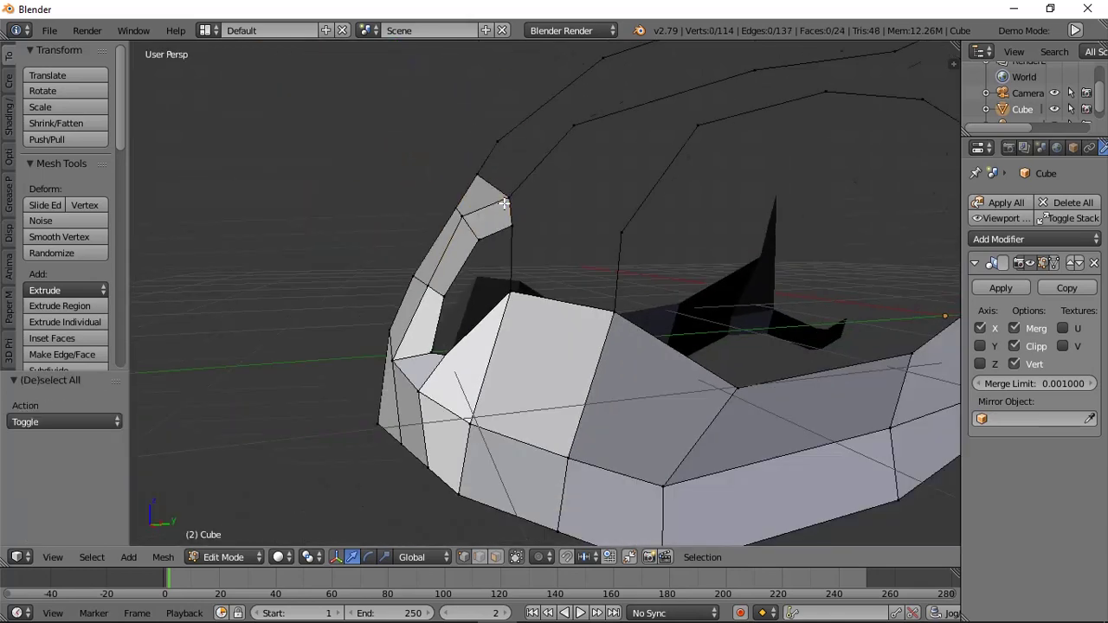
{"action": "key", "text": "KP_5"}
{"action": "middle_click_drag", "start_coordinate": [664, 200], "coordinate": [587, 208]}
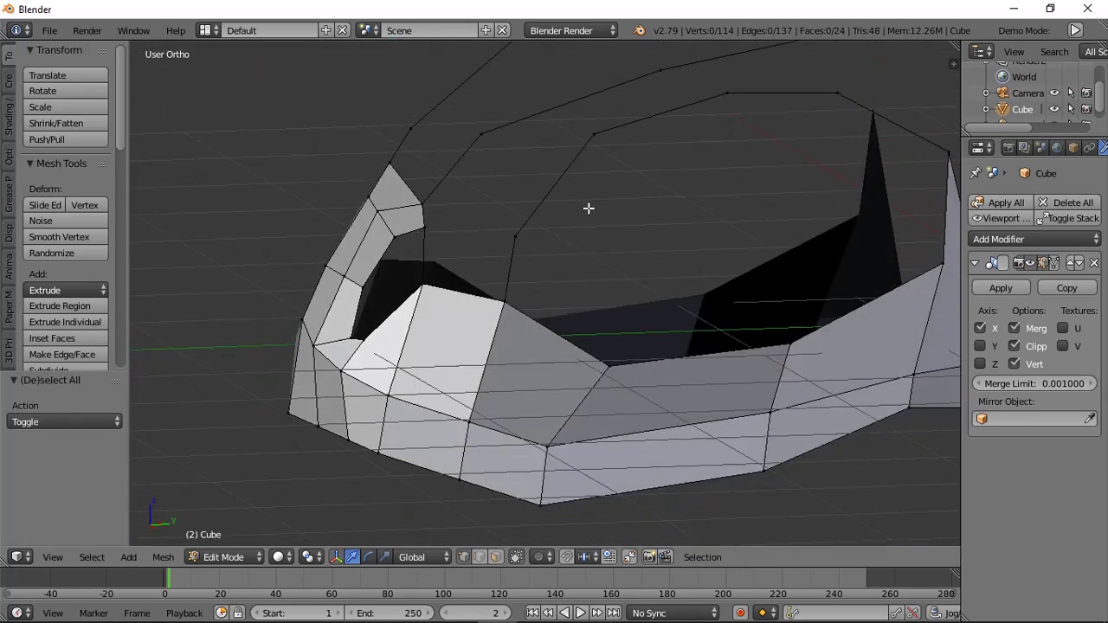
{"action": "right_click", "coordinate": [522, 245], "text": "shift"}
{"action": "key", "text": "f"}
{"action": "key", "text": "f"}
{"action": "key", "text": "a"}
{"action": "key", "text": "a"}
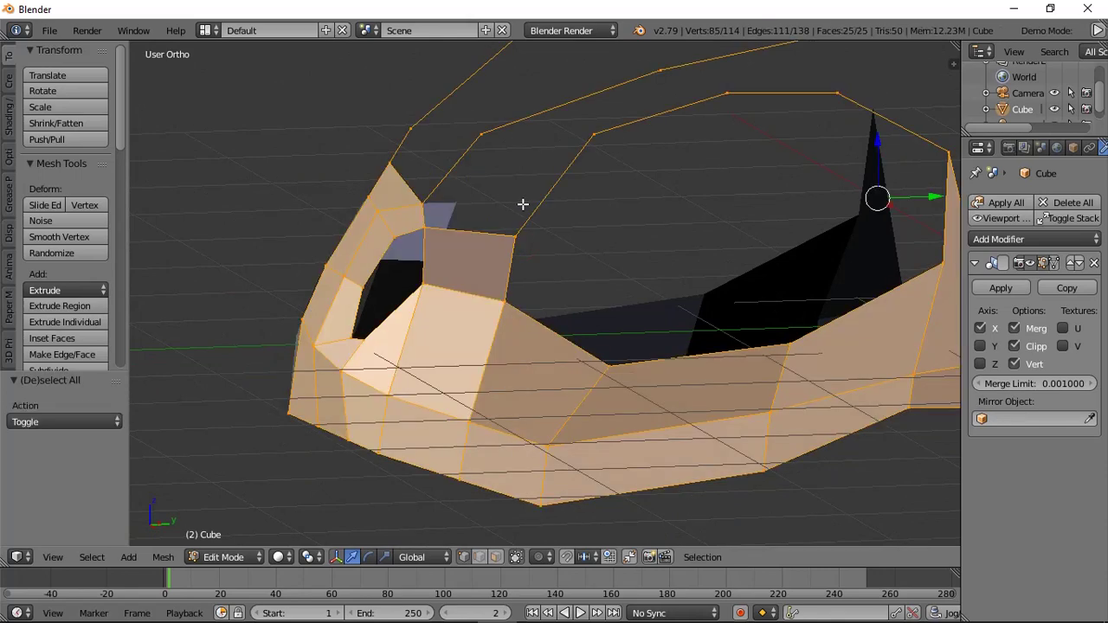
{"action": "key", "text": "a"}
Cut the large opening's upper front outline edge, and fill four faces along the opening's upper rim.
{"action": "key", "text": "ctrl+r"}
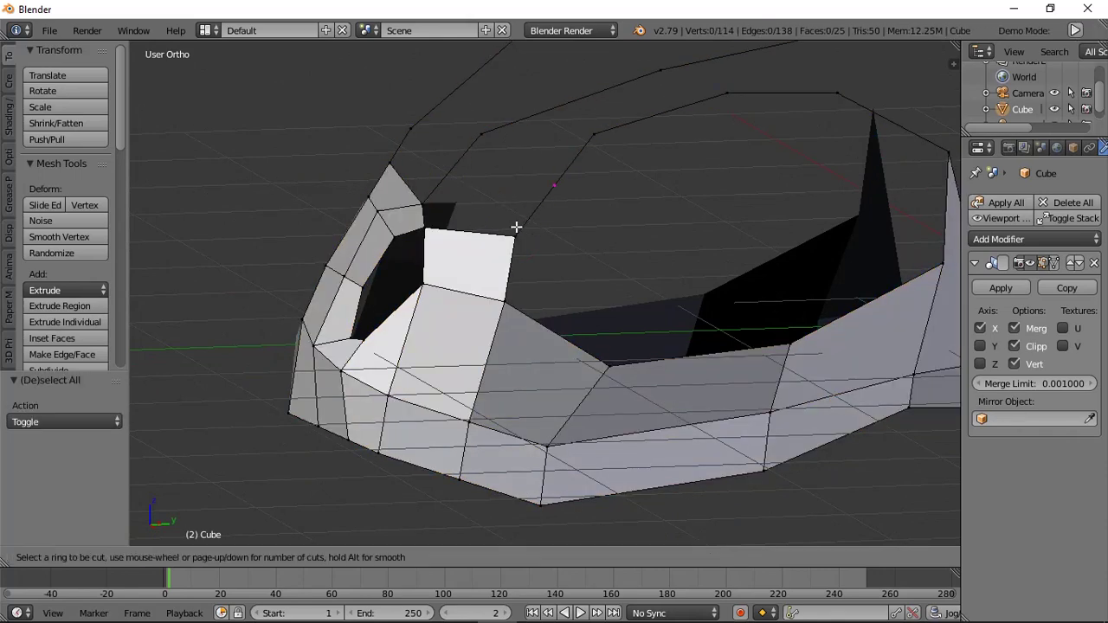
{"action": "left_click", "coordinate": [515, 229]}
{"action": "right_click", "coordinate": [517, 238]}
{"action": "right_click", "coordinate": [449, 231], "text": "shift"}
{"action": "key", "text": "f"}
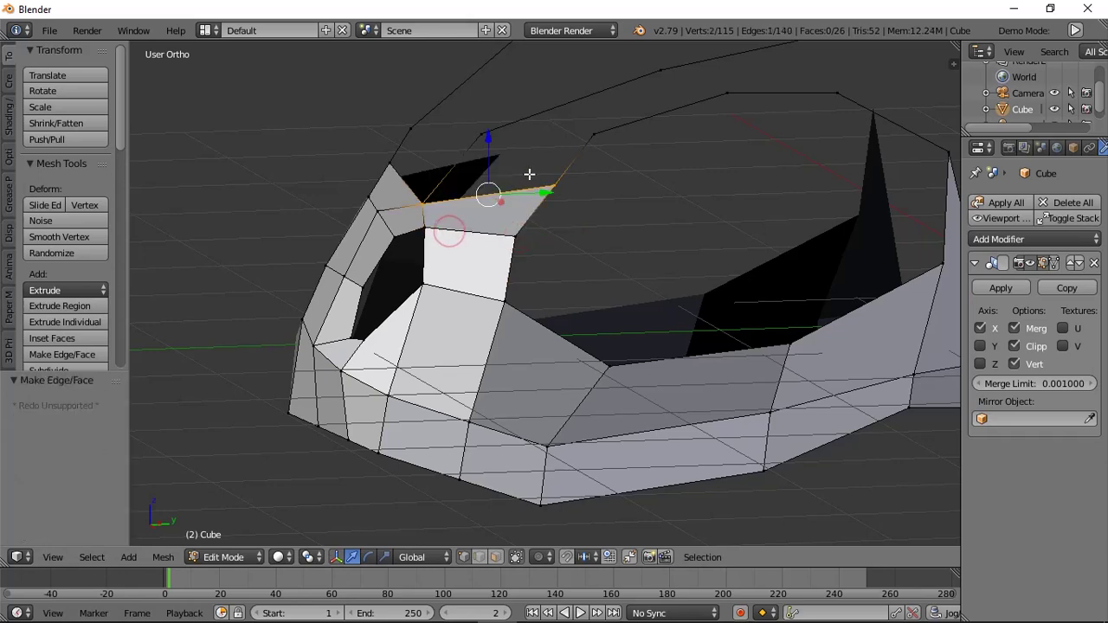
{"action": "key", "text": "f"}
{"action": "middle_click_drag", "start_coordinate": [557, 175], "coordinate": [517, 222], "text": "shift"}
{"action": "key", "text": "f"}
{"action": "middle_click_drag", "start_coordinate": [664, 144], "coordinate": [515, 216], "text": "shift"}
{"action": "key", "text": "f"}
{"action": "scroll", "coordinate": [668, 171], "scroll_direction": "down", "scroll_amount": 2}
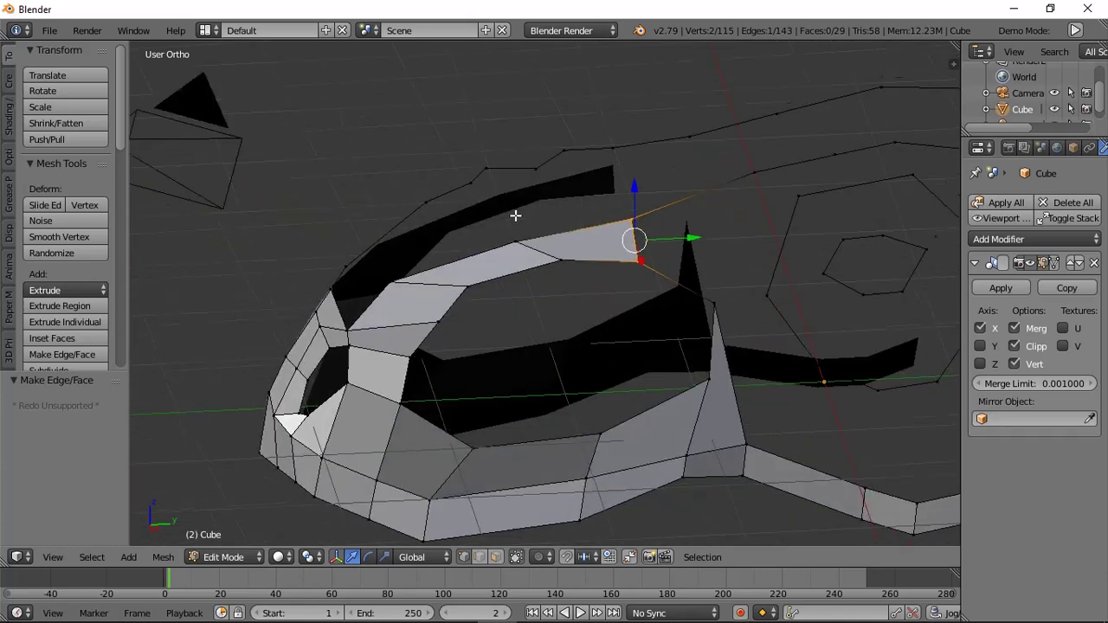
Add two loop cuts across the upper rim's third face, and fill two faces between the rim and the centre profile.
{"action": "key", "text": "ctrl+r"}
{"action": "scroll", "coordinate": [492, 254], "scroll_direction": "up", "scroll_amount": 1}
{"action": "left_click", "coordinate": [491, 254]}
{"action": "left_click", "coordinate": [491, 254]}
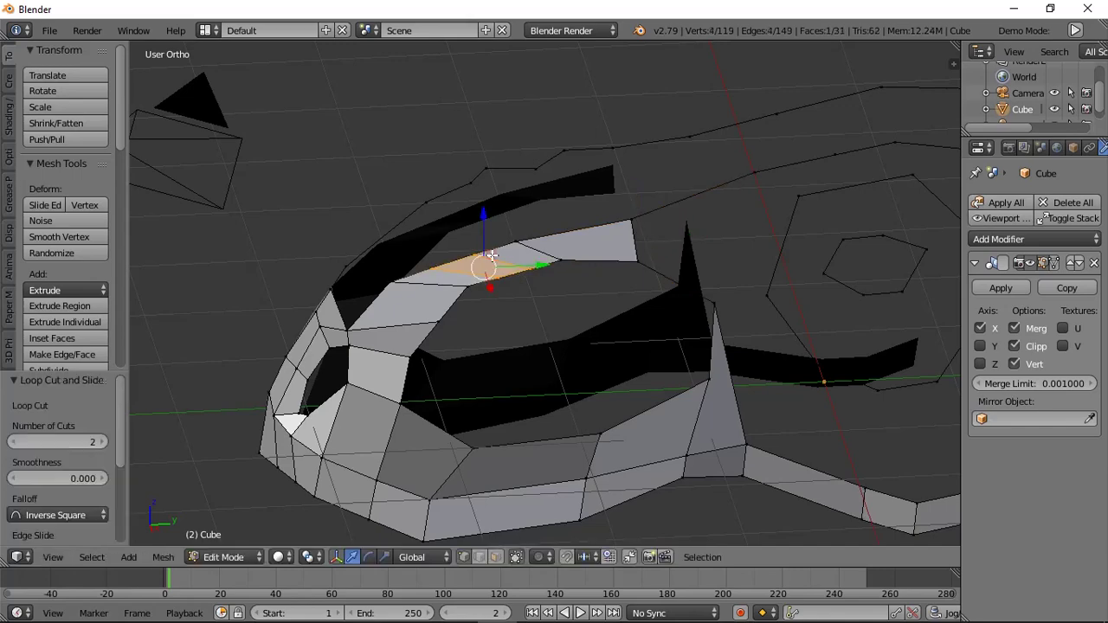
{"action": "key", "text": "a"}
{"action": "middle_click_drag", "start_coordinate": [492, 254], "coordinate": [521, 229]}
{"action": "scroll", "coordinate": [439, 173], "scroll_direction": "up", "scroll_amount": 2}
{"action": "right_click", "coordinate": [475, 255], "text": "shift"}
{"action": "key", "text": "f"}
{"action": "key", "text": "f"}
{"action": "key", "text": "f"}
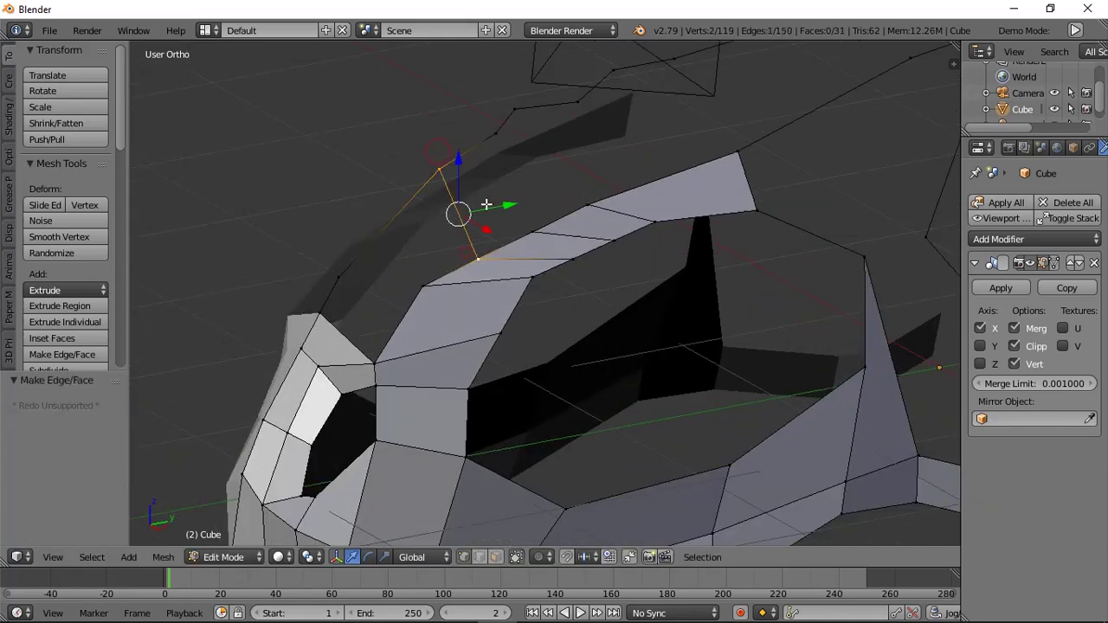
Add two loop cuts across the upper rim's rearmost face, and fill three more faces between the rim and the centre profile.
{"action": "key", "text": "ctrl+r"}
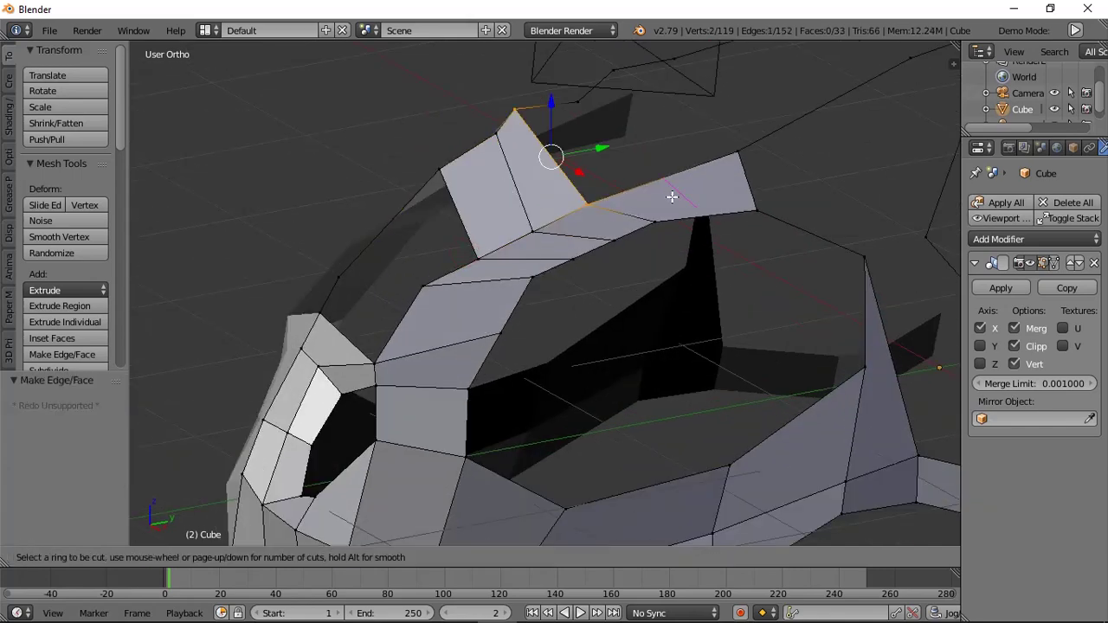
{"action": "scroll", "coordinate": [673, 197], "scroll_direction": "up", "scroll_amount": 1}
{"action": "left_click", "coordinate": [672, 196]}
{"action": "left_click", "coordinate": [671, 196]}
{"action": "key", "text": "a"}
{"action": "right_click", "coordinate": [521, 111]}
{"action": "right_click", "coordinate": [564, 182], "text": "shift"}
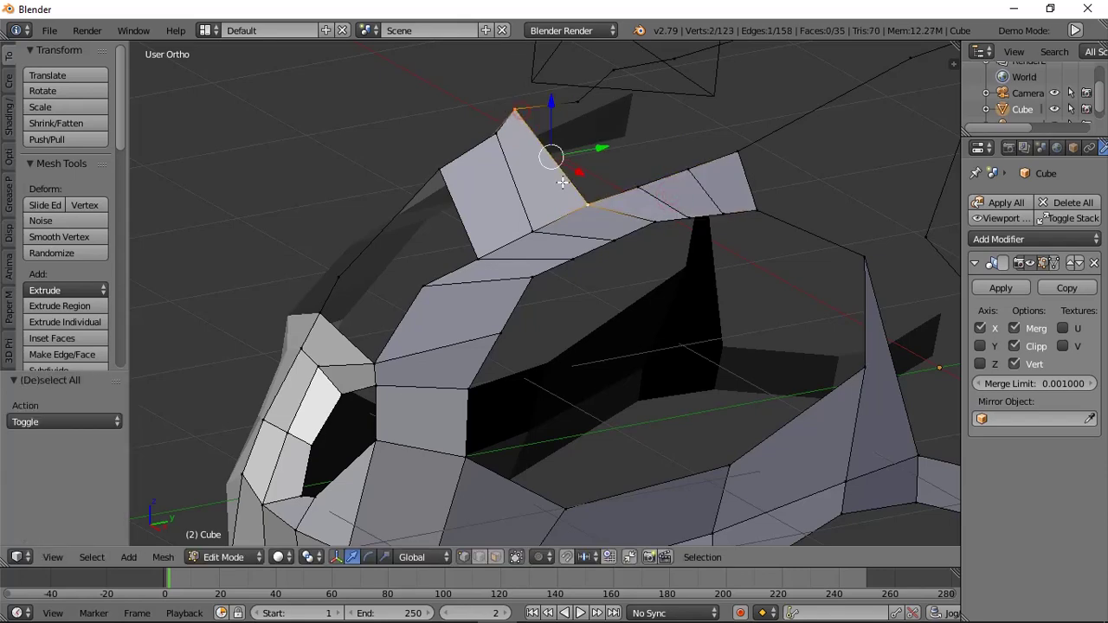
{"action": "key", "text": "f"}
{"action": "key", "text": "f"}
{"action": "key", "text": "f"}
Add a lengthwise loop cut through the five faces between rim and profile, move it -0.060 along X, and lower it slightly along Z.
{"action": "middle_click_drag", "start_coordinate": [583, 184], "coordinate": [641, 162]}
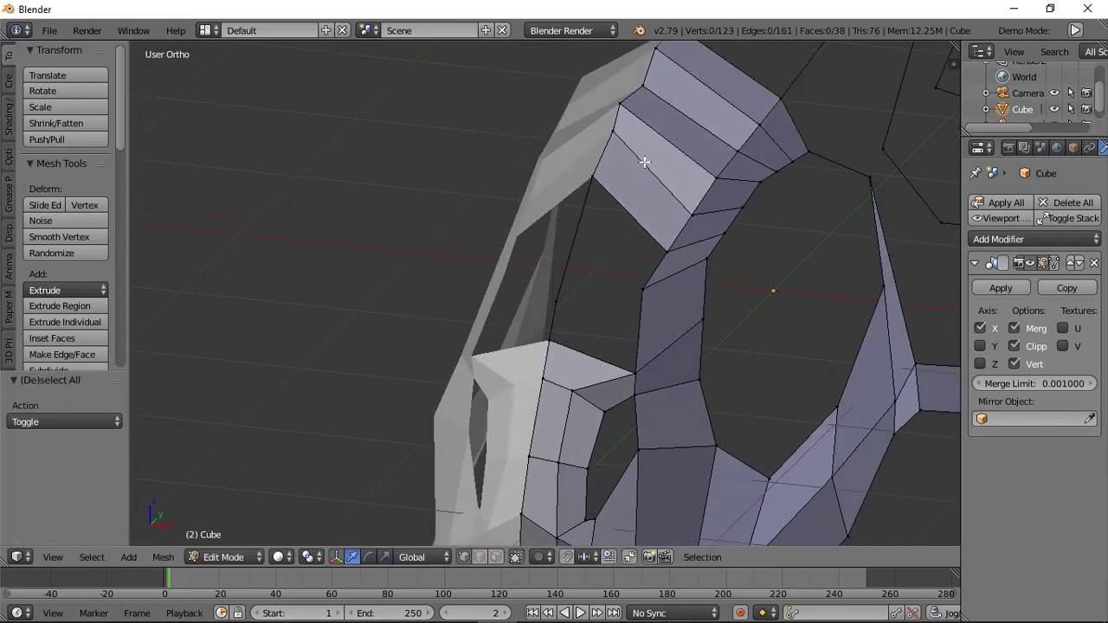
{"action": "key", "text": "ctrl+r"}
{"action": "left_click", "coordinate": [669, 147]}
{"action": "left_click_drag", "start_coordinate": [724, 135], "coordinate": [711, 142]}
{"action": "right_click_drag", "start_coordinate": [662, 96], "coordinate": [668, 99]}
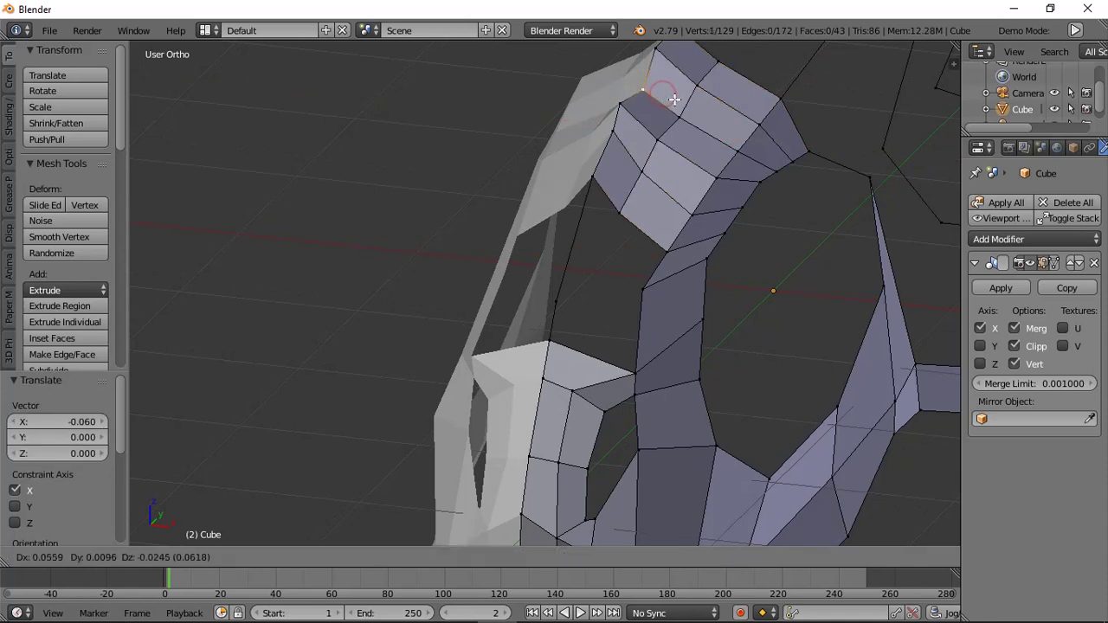
{"action": "right_click", "coordinate": [674, 100]}
{"action": "key", "text": "ctrl+z"}
{"action": "right_click", "coordinate": [679, 97]}
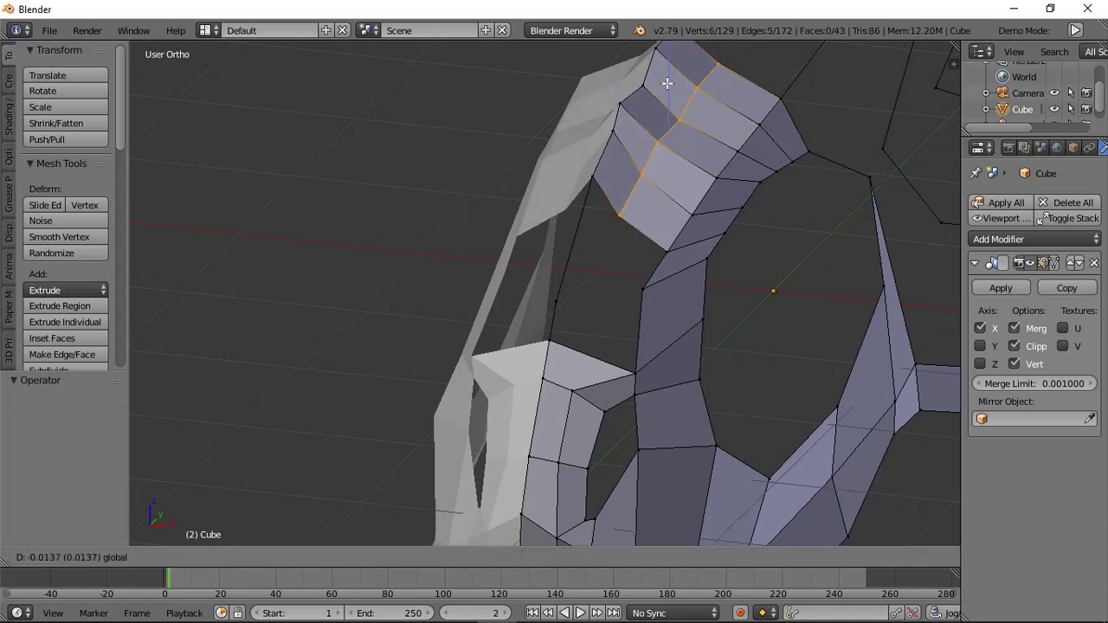
Knife-cut the face above the nostril from the middle vertex of its lower edge to its upper edge.
{"action": "key", "text": "a"}
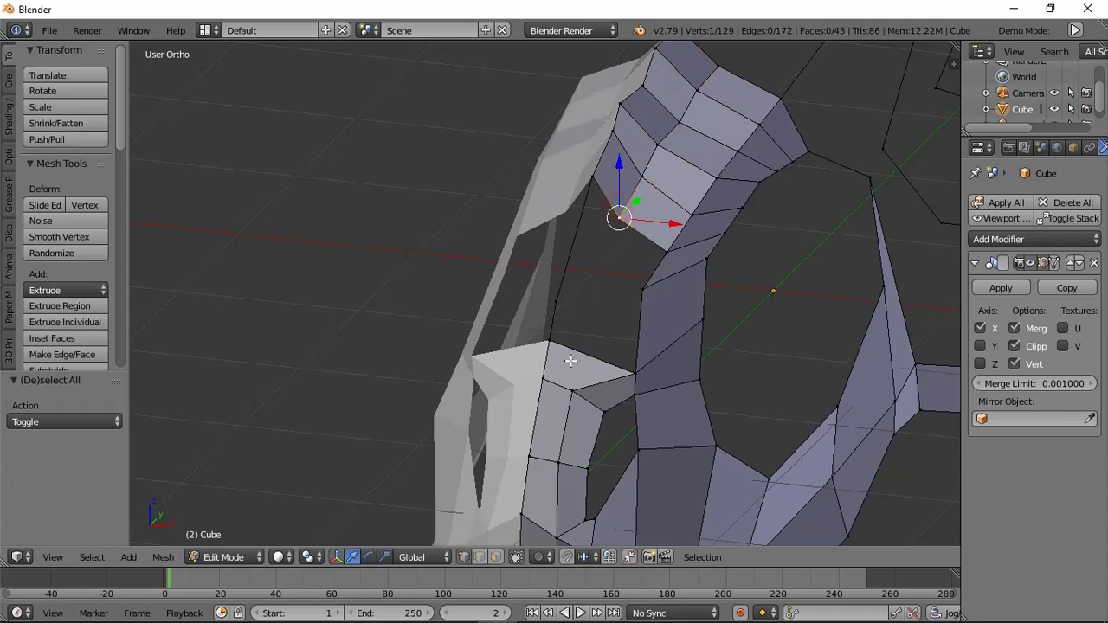
{"action": "middle_click_drag", "start_coordinate": [571, 361], "coordinate": [599, 362]}
{"action": "key", "text": "k"}
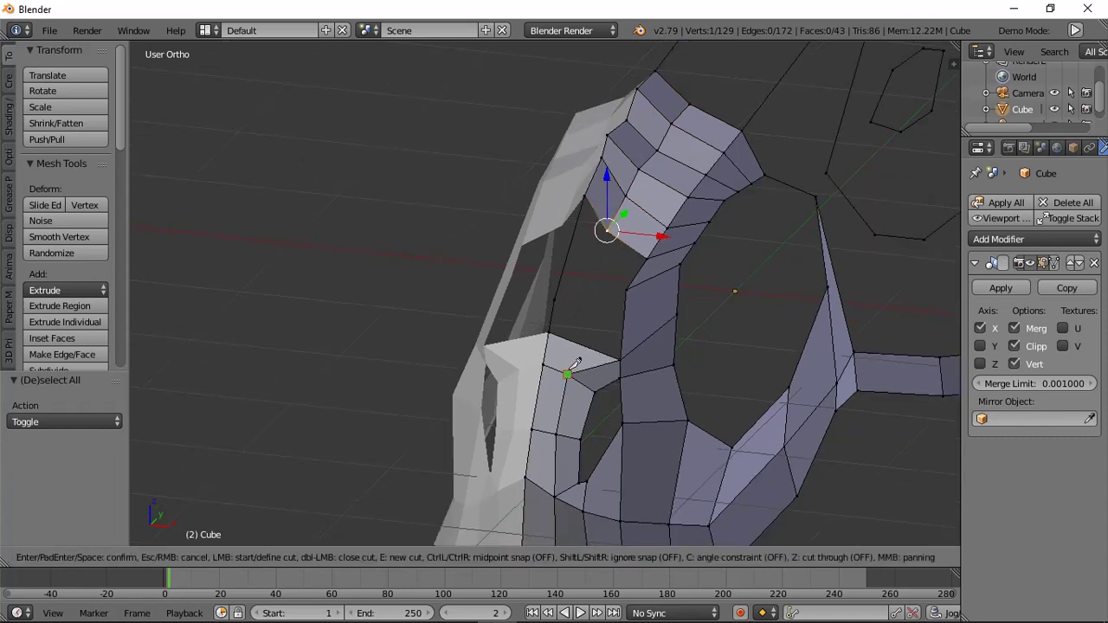
{"action": "left_click", "coordinate": [575, 345]}
{"action": "key", "text": "Return"}
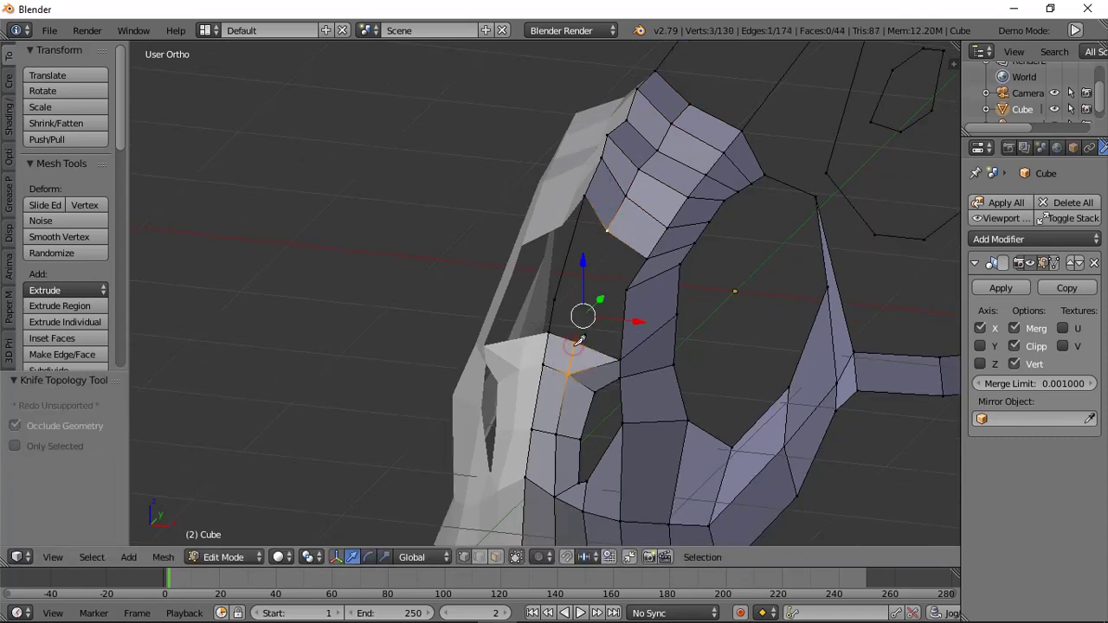
Join the upper strip's lower middle vertex to the knife-cut vertex above the nostril with an edge, and halve it with a loop cut.
{"action": "key", "text": "a"}
{"action": "right_click", "coordinate": [603, 246], "text": "shift"}
{"action": "key", "text": "f"}
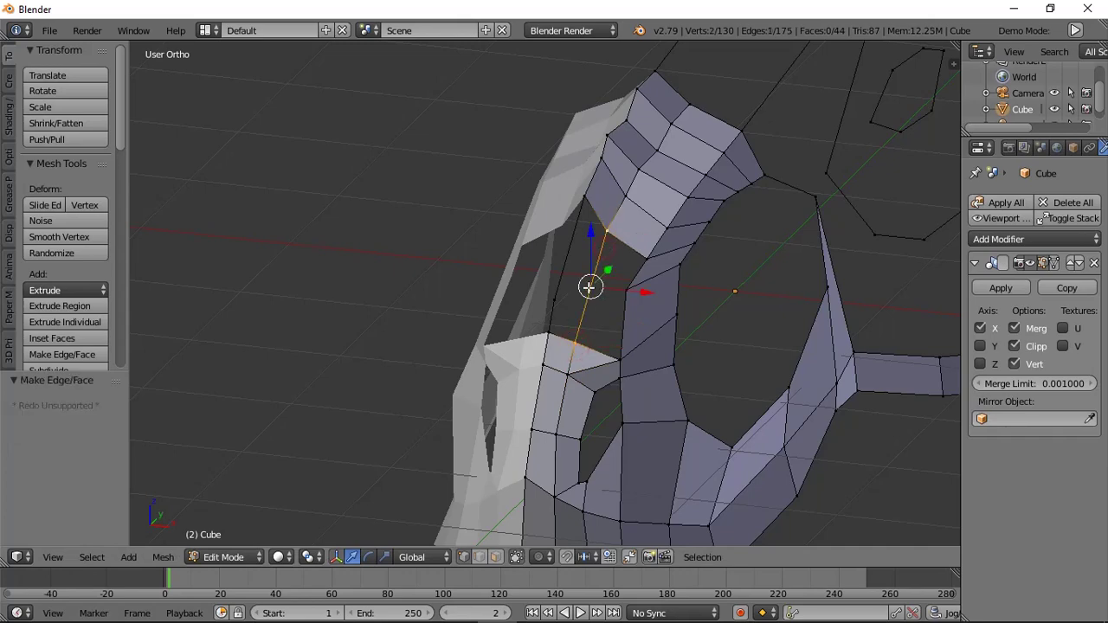
{"action": "key", "text": "ctrl+r"}
{"action": "left_click", "coordinate": [589, 288]}
Fill four faces, two on each side of the new edge, to close the gap between the upper strip and the nostril.
{"action": "key", "text": "a"}
{"action": "right_click", "coordinate": [578, 187]}
{"action": "right_click", "coordinate": [603, 238], "text": "shift"}
{"action": "key", "text": "f"}
{"action": "key", "text": "f"}
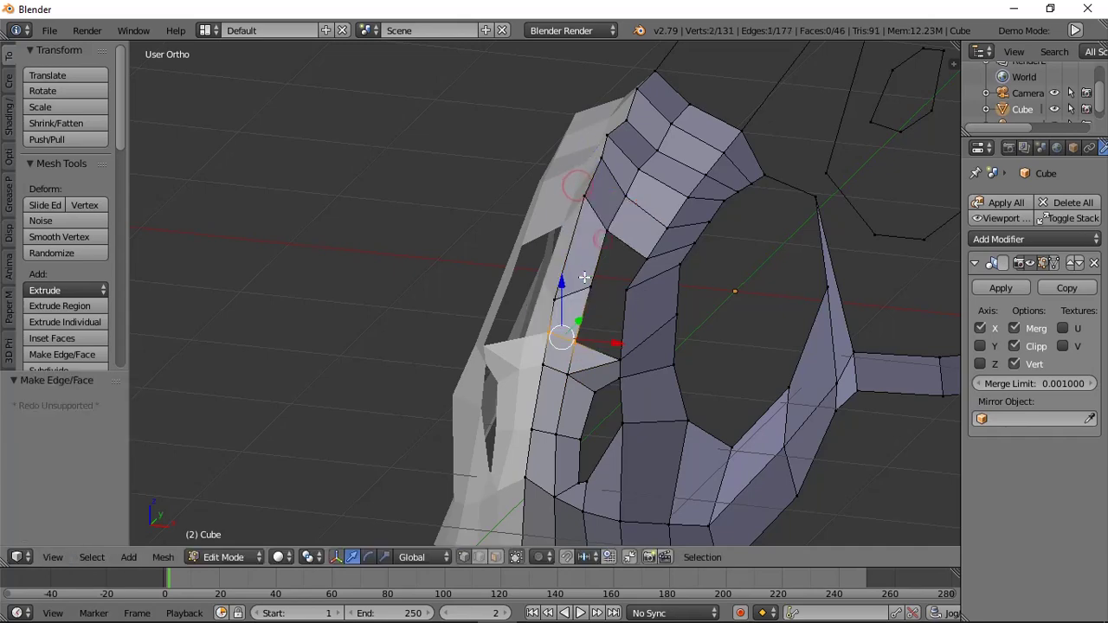
{"action": "key", "text": "a"}
{"action": "right_click", "coordinate": [606, 235]}
{"action": "right_click", "coordinate": [648, 262], "text": "shift"}
{"action": "key", "text": "f"}
{"action": "middle_click_drag", "start_coordinate": [632, 283], "coordinate": [649, 300]}
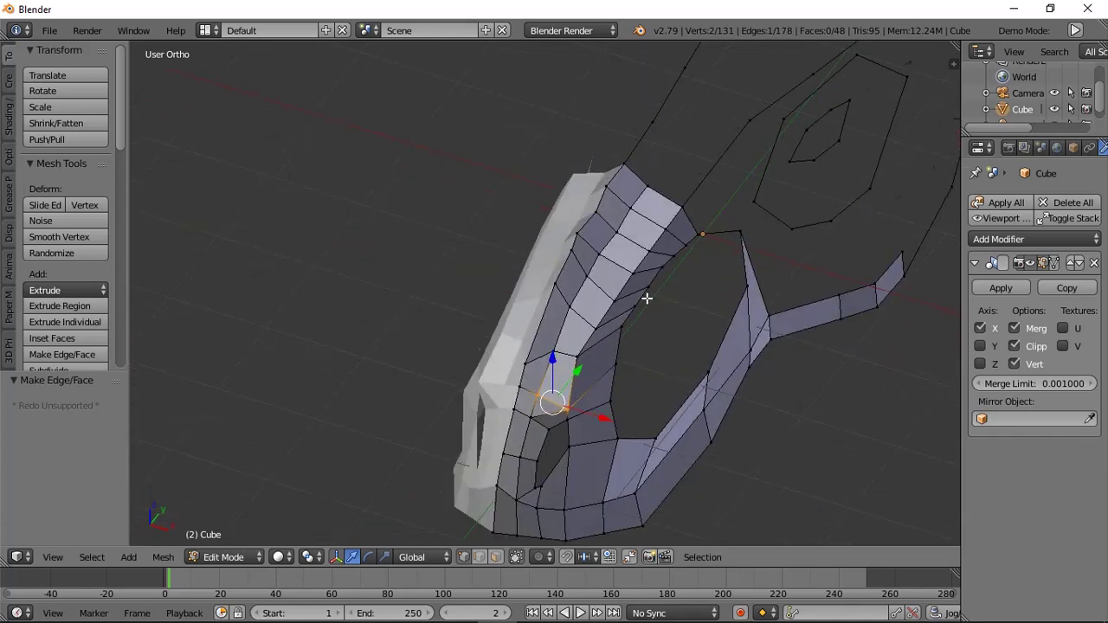
Move two vertices of the upper strip's lengthwise loop inward along X, the second one by -0.050.
{"action": "scroll", "coordinate": [632, 281], "scroll_direction": "up", "scroll_amount": 4}
{"action": "right_click", "coordinate": [632, 257]}
{"action": "left_click_drag", "start_coordinate": [675, 270], "coordinate": [666, 264]}
{"action": "right_click", "coordinate": [689, 165]}
{"action": "left_click_drag", "start_coordinate": [739, 176], "coordinate": [729, 171]}
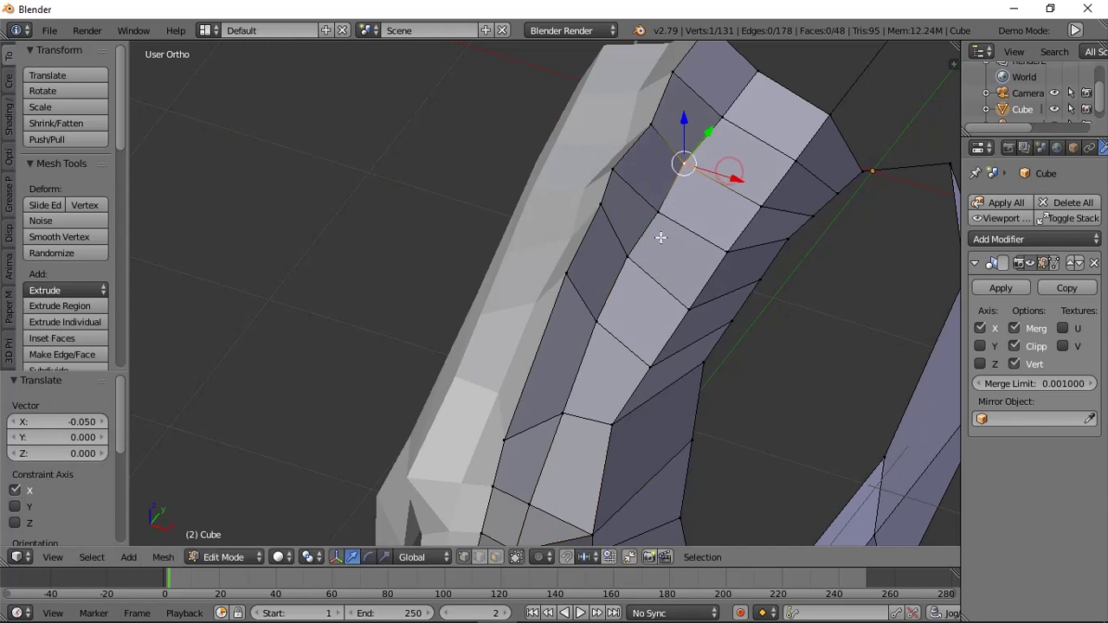
Shift three neighbouring vertices of the lengthwise loop slightly outward along X, and fine-tune the X position of two of them.
{"action": "right_click", "coordinate": [665, 223], "text": "shift"}
{"action": "right_click", "coordinate": [647, 244], "text": "shift"}
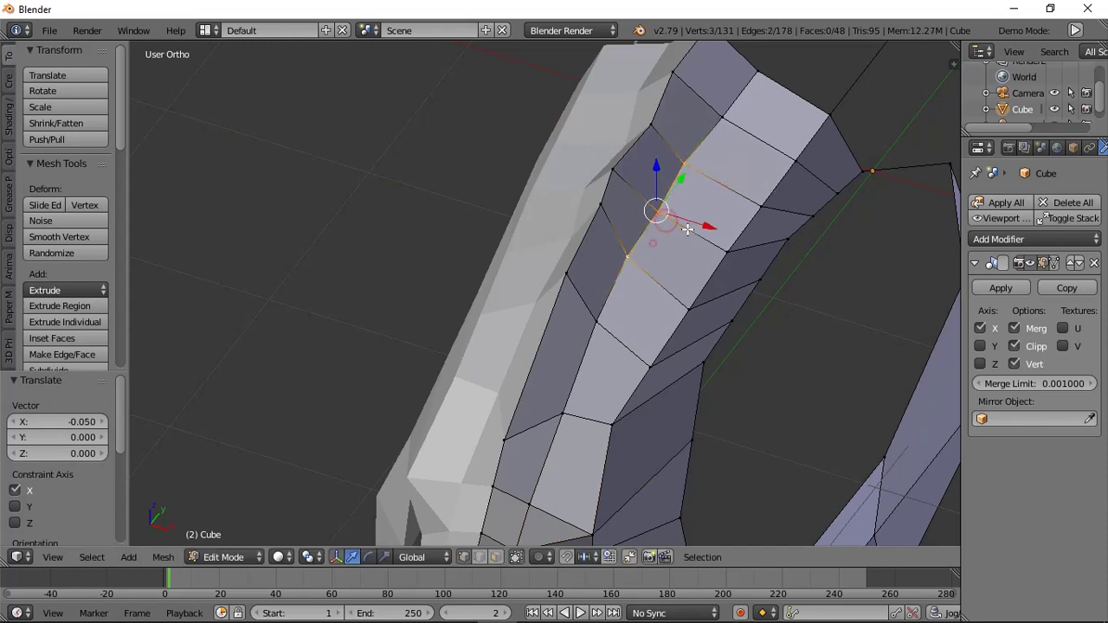
{"action": "left_click_drag", "start_coordinate": [695, 221], "coordinate": [702, 222]}
{"action": "key", "text": "a"}
{"action": "right_click", "coordinate": [689, 169]}
{"action": "right_click", "coordinate": [665, 217], "text": "shift"}
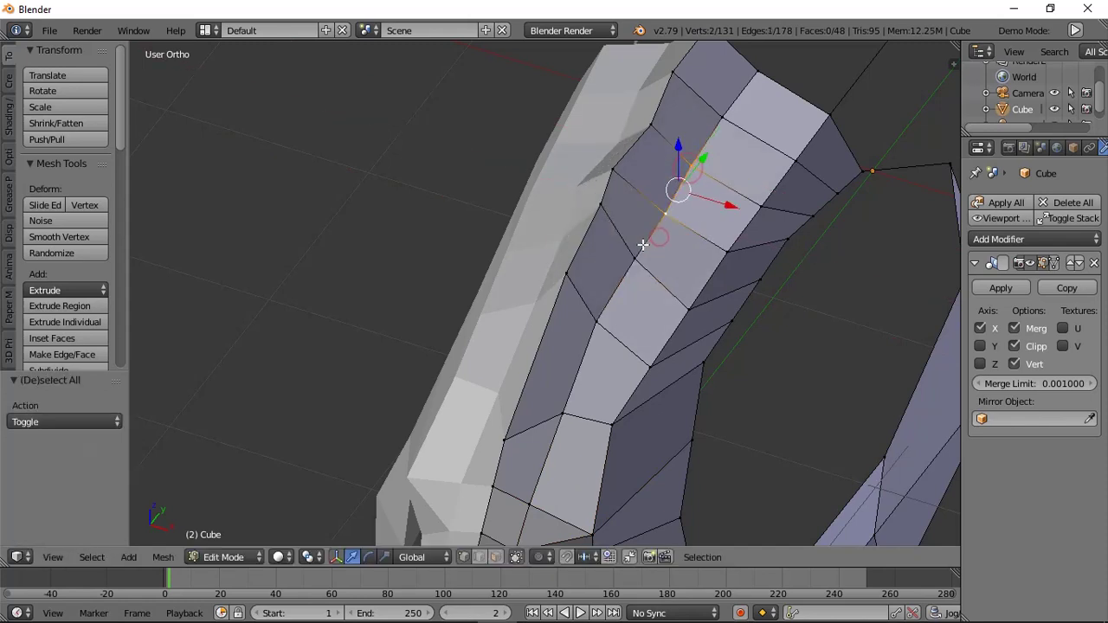
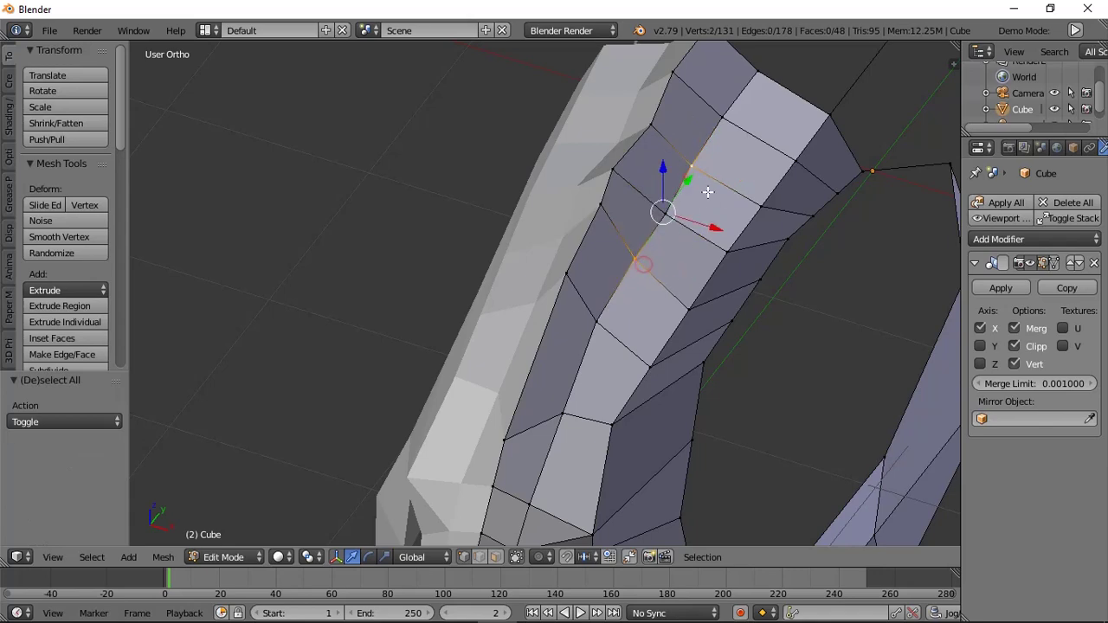
{"action": "left_click_drag", "start_coordinate": [722, 229], "coordinate": [720, 226]}
Scale the small hexagonal outline inside the rear opening to 0.768.
{"action": "middle_click_drag", "start_coordinate": [721, 224], "coordinate": [741, 183]}
{"action": "scroll", "coordinate": [806, 164], "scroll_direction": "down", "scroll_amount": 3}
{"action": "middle_click_drag", "start_coordinate": [839, 182], "coordinate": [668, 221]}
{"action": "key", "text": "KP_3"}
{"action": "scroll", "coordinate": [809, 199], "scroll_direction": "up", "scroll_amount": 1}
{"action": "key", "text": "a"}
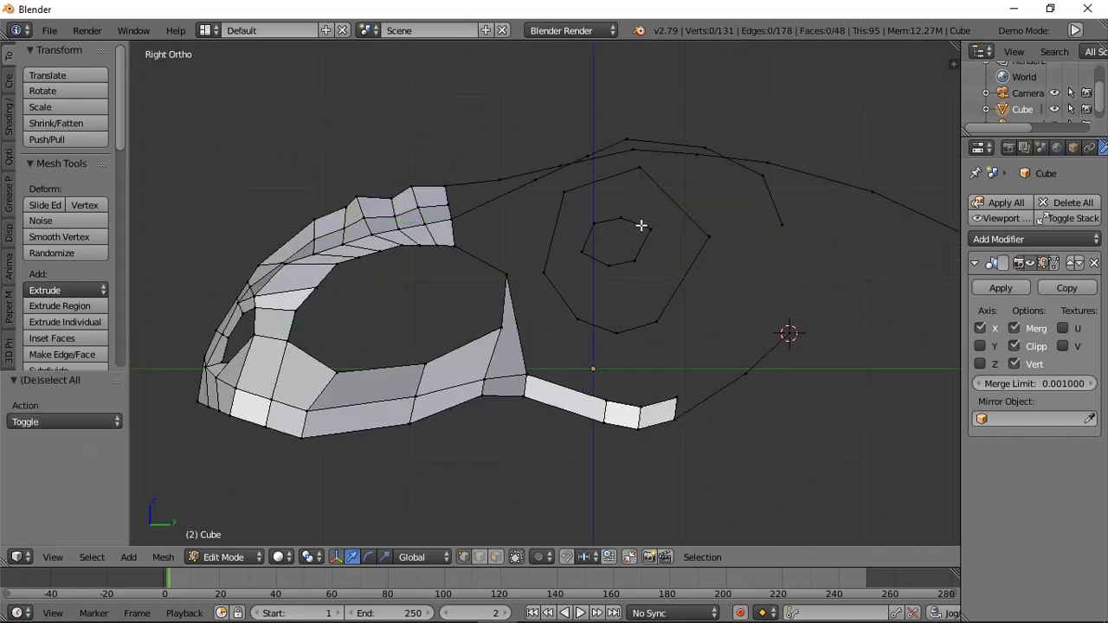
{"action": "right_click", "coordinate": [642, 226], "text": "alt"}
{"action": "scroll", "coordinate": [669, 246], "scroll_direction": "up", "scroll_amount": 1}
{"action": "key", "text": "s"}
{"action": "left_click", "coordinate": [753, 241]}
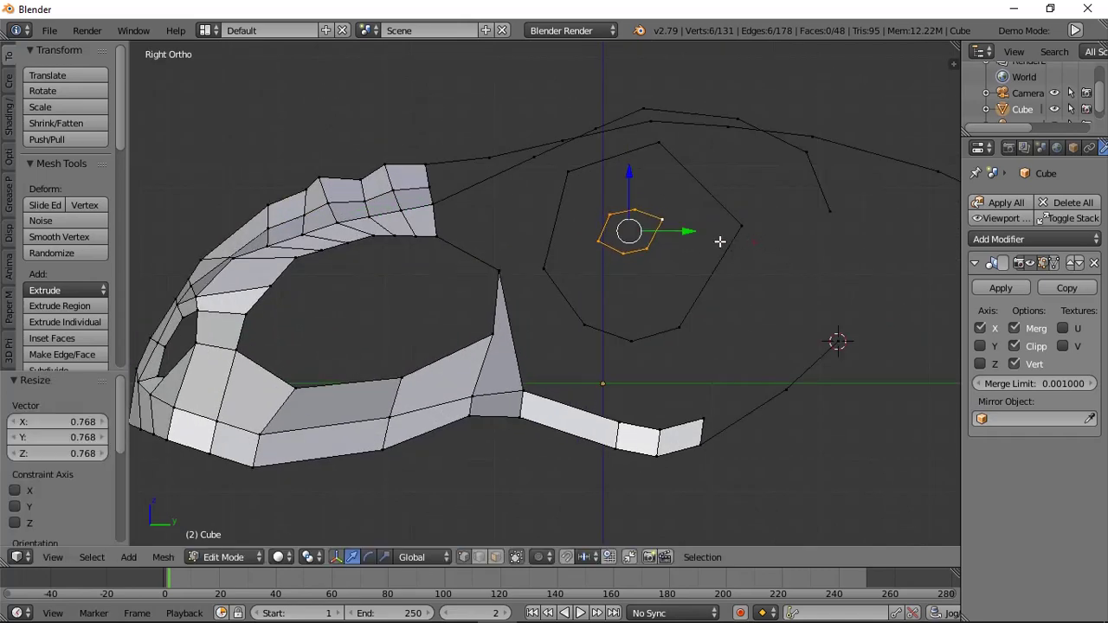
{"action": "key", "text": "KP_1"}
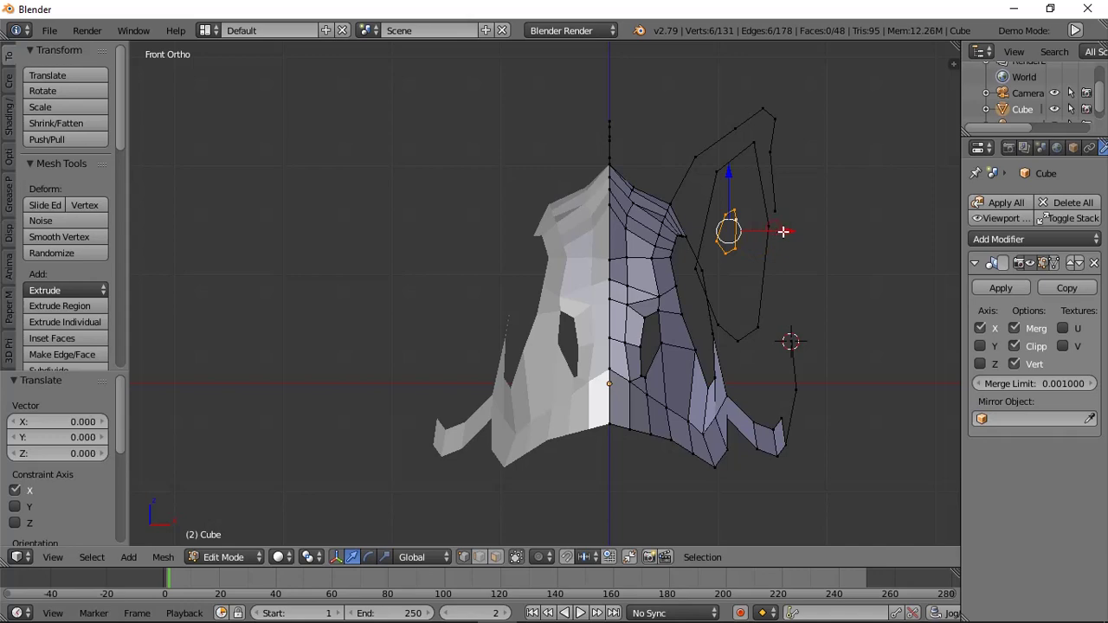
Duplicate the hexagonal outline in place, scale the copy to 1.272, and move it 0.011 along X.
{"action": "key", "text": "KP_3"}
{"action": "scroll", "coordinate": [783, 232], "scroll_direction": "up", "scroll_amount": 1}
{"action": "key", "text": "shift+d"}
{"action": "right_click", "coordinate": [811, 226]}
{"action": "key", "text": "s"}
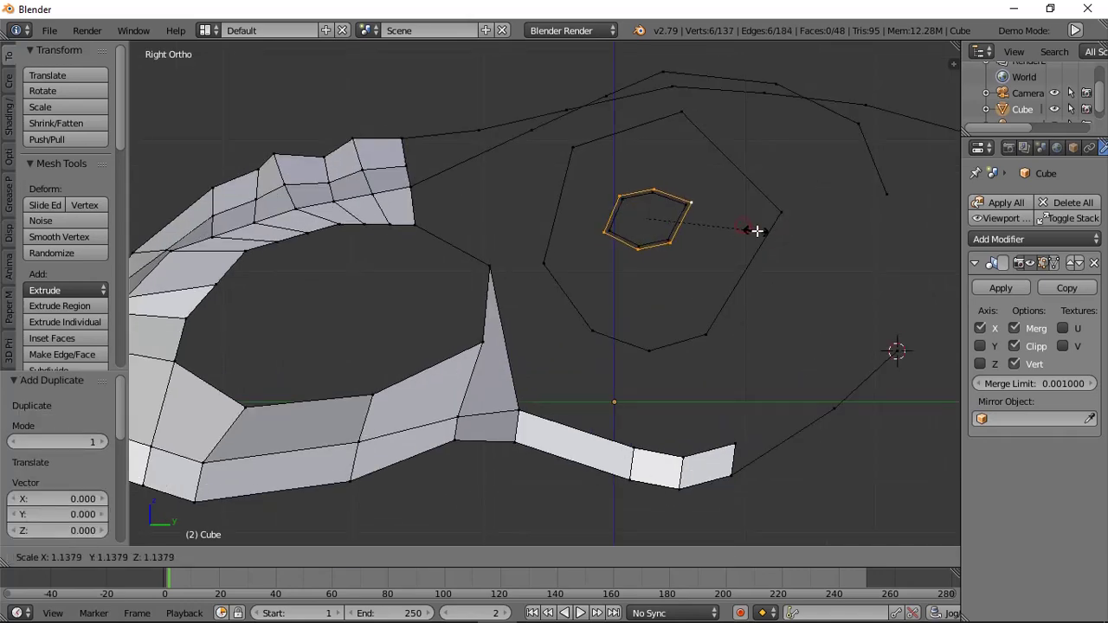
{"action": "left_click", "coordinate": [763, 245]}
{"action": "middle_click_drag", "start_coordinate": [655, 217], "coordinate": [690, 238]}
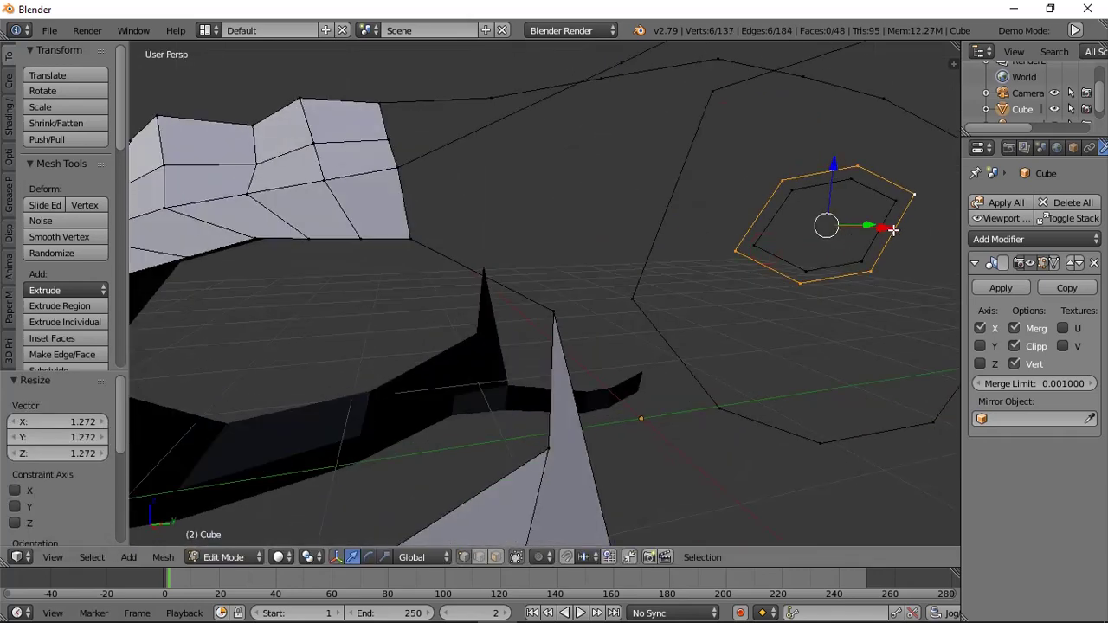
{"action": "left_click_drag", "start_coordinate": [892, 230], "coordinate": [895, 232]}
{"action": "middle_click_drag", "start_coordinate": [895, 232], "coordinate": [849, 262]}
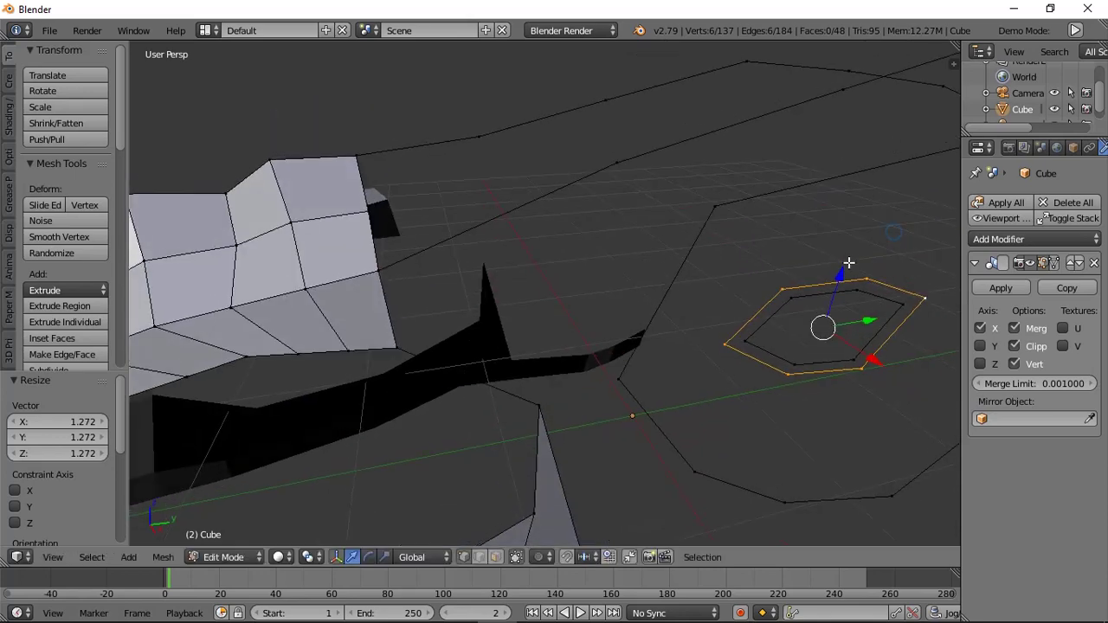
{"action": "left_click_drag", "start_coordinate": [866, 361], "coordinate": [870, 362]}
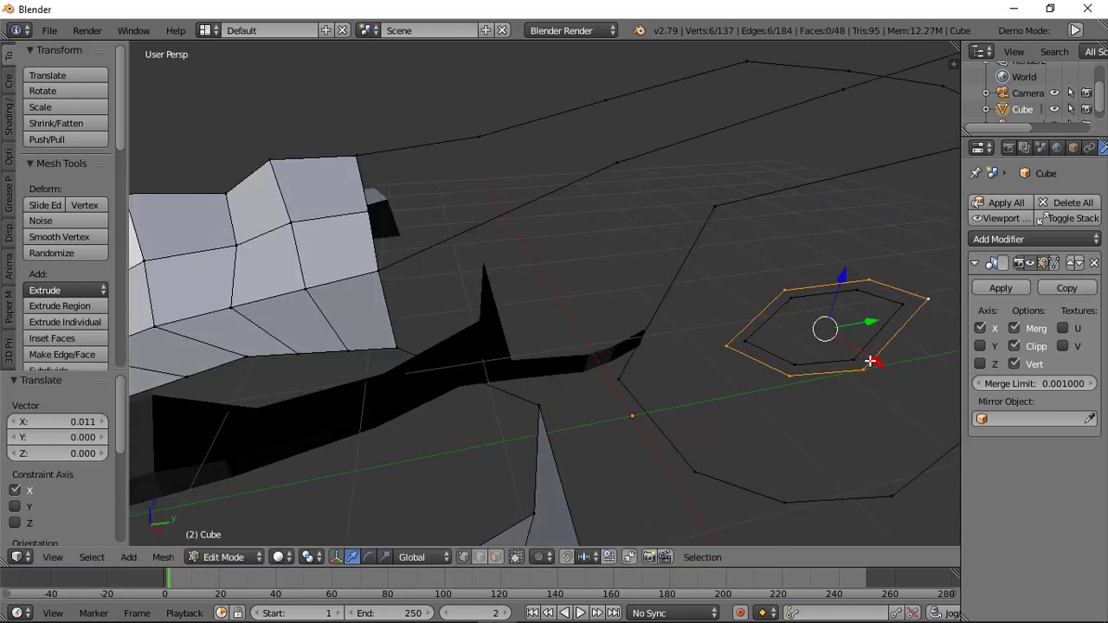
Duplicate the enlarged hexagon, scale the copy to 1.171, and move it -0.011 along X.
{"action": "key", "text": "shift+d"}
{"action": "left_click", "coordinate": [870, 361]}
{"action": "key", "text": "s"}
{"action": "left_click", "coordinate": [875, 369]}
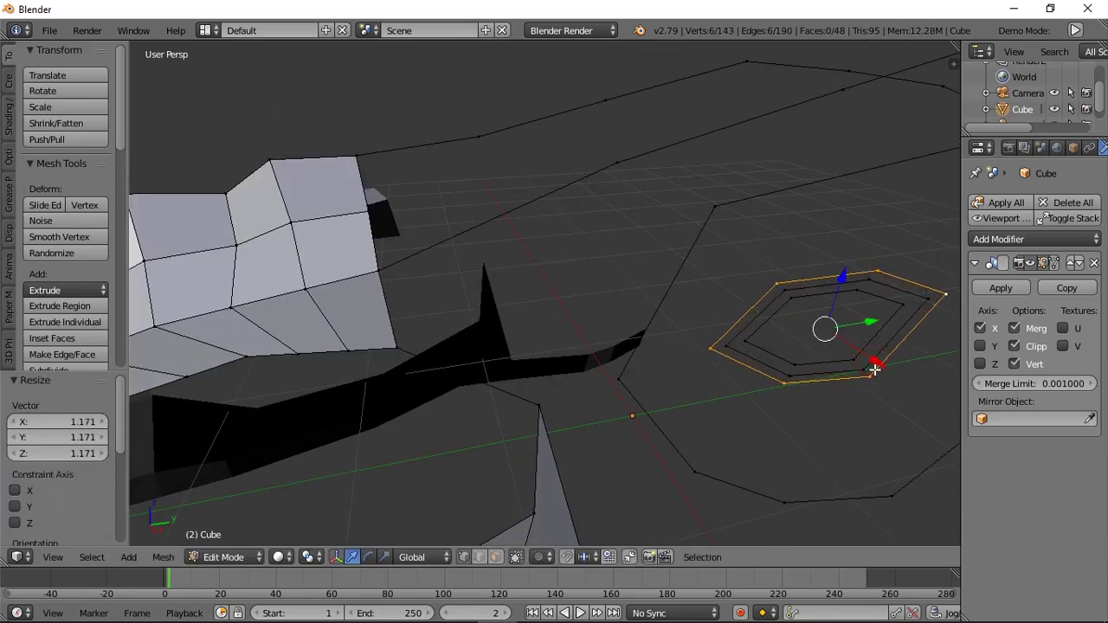
{"action": "left_click_drag", "start_coordinate": [877, 360], "coordinate": [875, 358]}
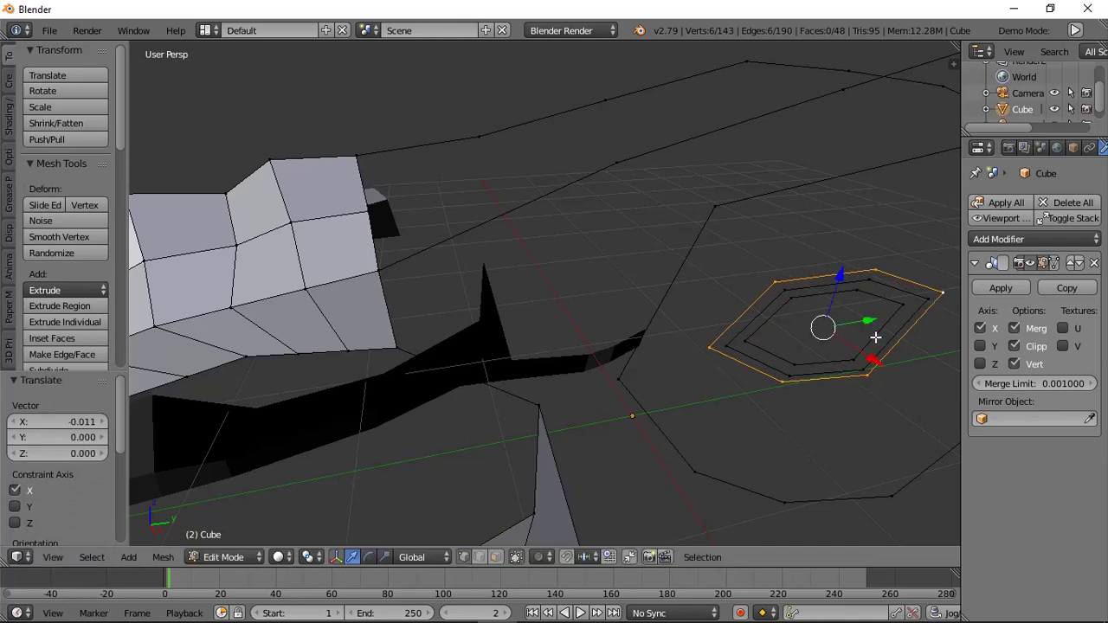
Bridge the outer and middle hexagonal loops with the LoopTools Bridge operation.
{"action": "key", "text": "KP_3"}
{"action": "scroll", "coordinate": [700, 186], "scroll_direction": "up", "scroll_amount": 4}
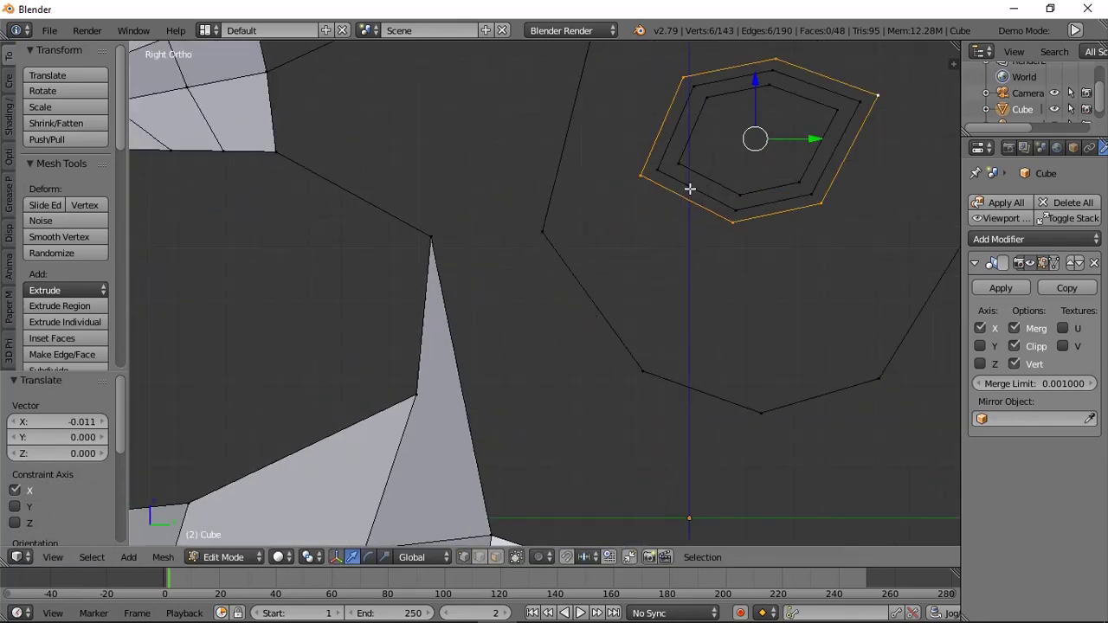
{"action": "right_click", "coordinate": [690, 188], "text": "alt+shift"}
{"action": "key", "text": "w"}
{"action": "mouse_move", "coordinate": [688, 195]}
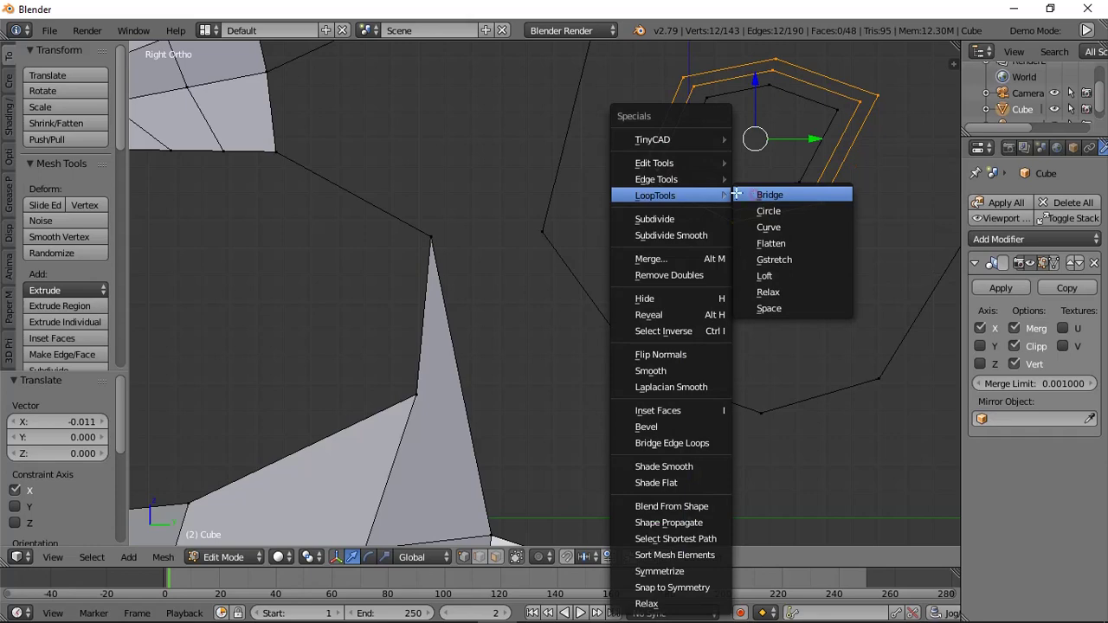
{"action": "left_click", "coordinate": [737, 195]}
{"action": "key", "text": "a"}
{"action": "key", "text": "x"}
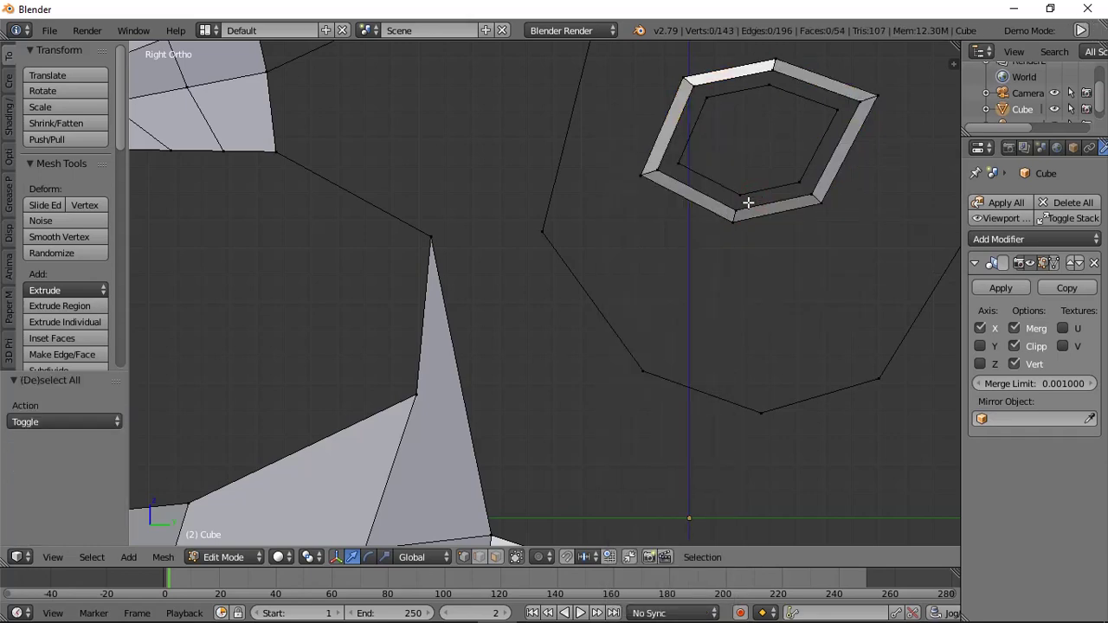
Bridge the middle and inner hexagonal loops with the LoopTools Bridge operation.
{"action": "right_click", "coordinate": [745, 198], "text": "alt"}
{"action": "right_click", "coordinate": [744, 191], "text": "alt+shift"}
{"action": "key", "text": "w"}
{"action": "mouse_move", "coordinate": [791, 161]}
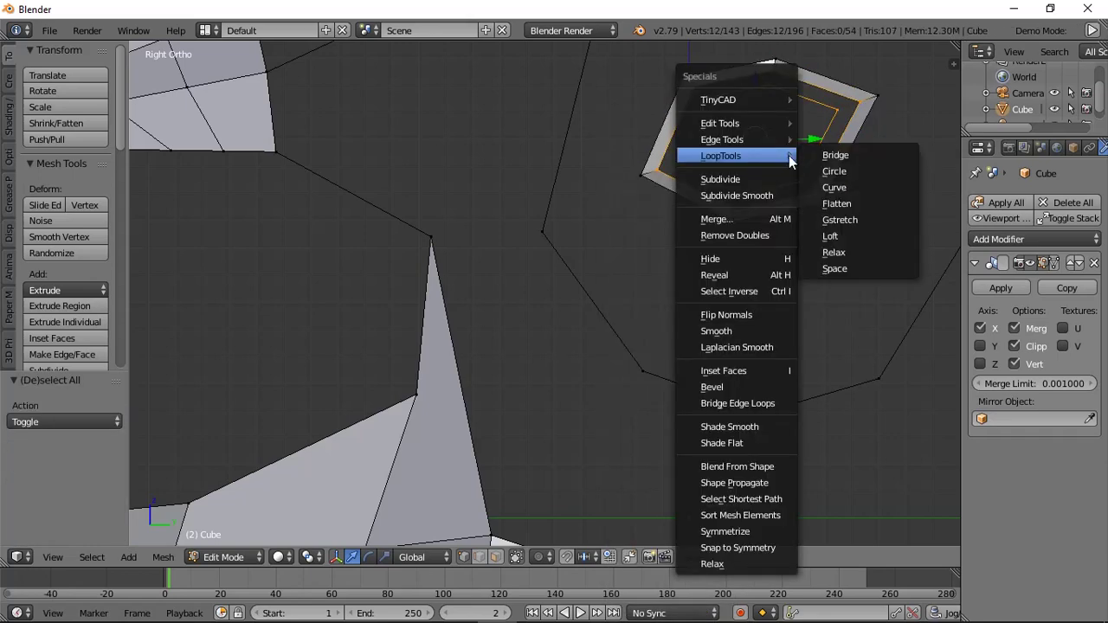
{"action": "left_click", "coordinate": [830, 158]}
{"action": "key", "text": "a"}
Fill two faces joining the rear end of the upper rim to the front edge of the rear opening's outline.
{"action": "scroll", "coordinate": [756, 175], "scroll_direction": "down", "scroll_amount": 1}
{"action": "middle_click_drag", "start_coordinate": [755, 174], "coordinate": [519, 182]}
{"action": "key", "text": "KP_5"}
{"action": "scroll", "coordinate": [558, 184], "scroll_direction": "down", "scroll_amount": 2}
{"action": "middle_click_drag", "start_coordinate": [607, 168], "coordinate": [643, 176]}
{"action": "right_click", "coordinate": [563, 137]}
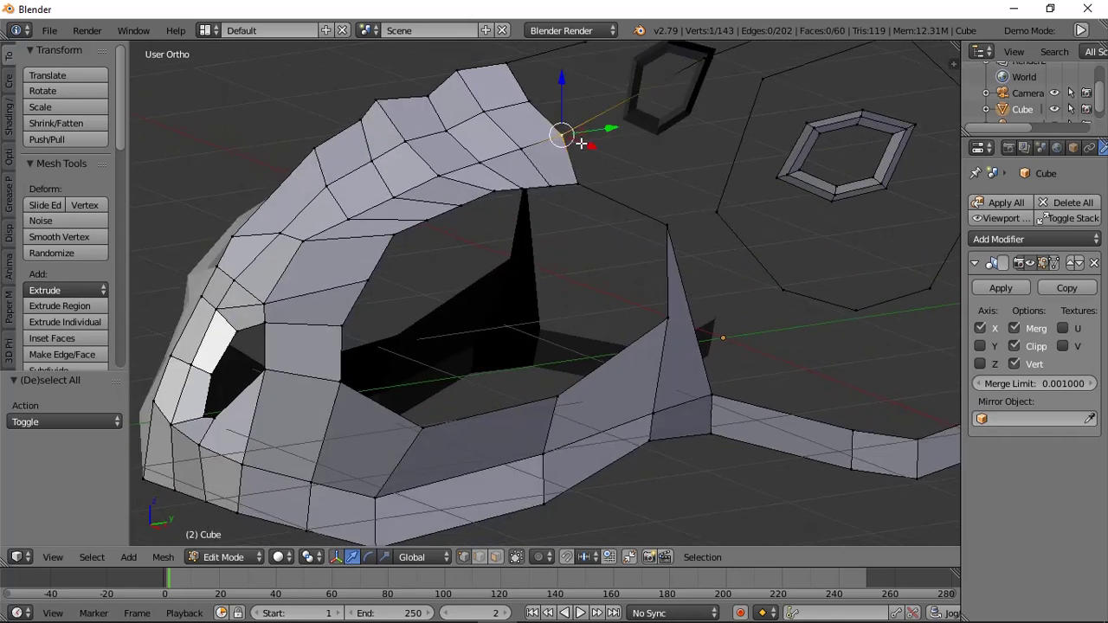
{"action": "right_click", "coordinate": [579, 185], "text": "shift"}
{"action": "key", "text": "f"}
{"action": "scroll", "coordinate": [707, 161], "scroll_direction": "down", "scroll_amount": 2}
{"action": "middle_click_drag", "start_coordinate": [707, 161], "coordinate": [656, 251], "text": "shift"}
{"action": "scroll", "coordinate": [655, 250], "scroll_direction": "up", "scroll_amount": 1}
{"action": "right_click", "coordinate": [657, 238], "text": "shift"}
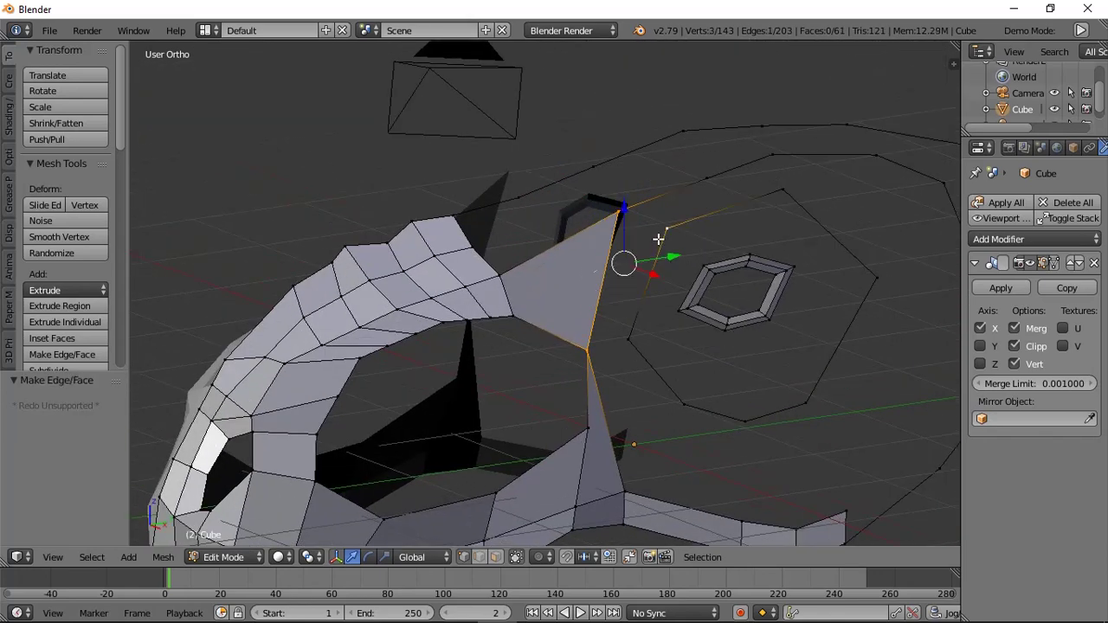
{"action": "key", "text": "f"}
Add a loop cut to the upper front edge of the rear opening's outline.
{"action": "left_click", "coordinate": [626, 213]}
{"action": "key", "text": "a"}
{"action": "right_click", "coordinate": [625, 215]}
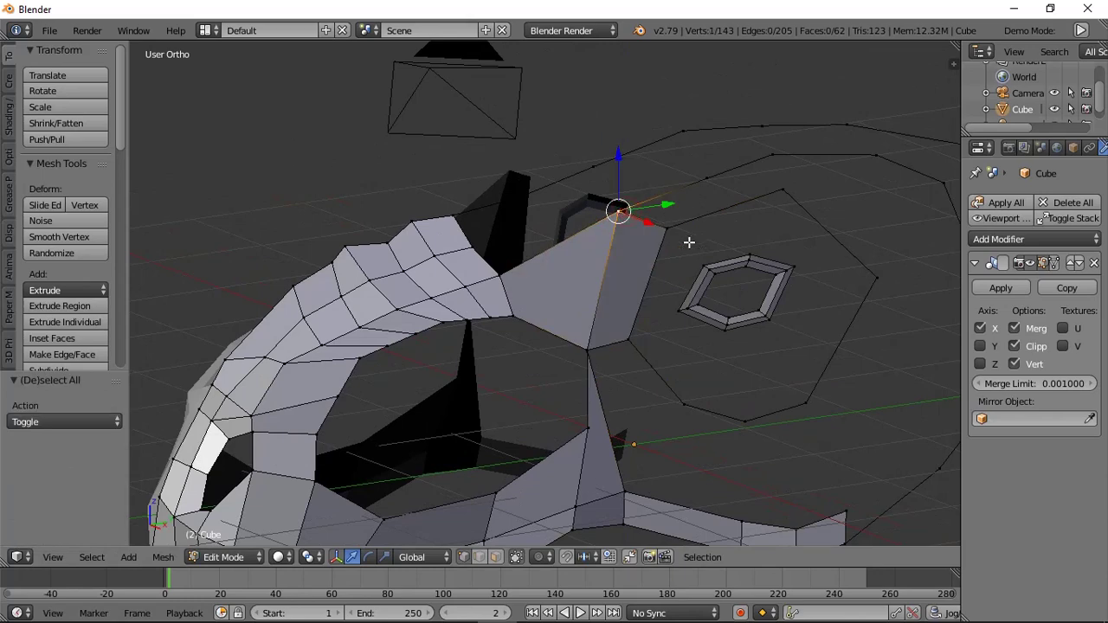
{"action": "key", "text": "ctrl+z"}
{"action": "key", "text": "ctrl+r"}
{"action": "double_click", "coordinate": [702, 226]}
Fill four faces between the top of the rear opening's outline and the brow outline above it.
{"action": "key", "text": "a"}
{"action": "right_click", "coordinate": [629, 207]}
{"action": "right_click", "coordinate": [668, 231], "text": "shift"}
{"action": "key", "text": "f"}
{"action": "key", "text": "f"}
{"action": "scroll", "coordinate": [714, 212], "scroll_direction": "down", "scroll_amount": 1}
{"action": "key", "text": "f"}
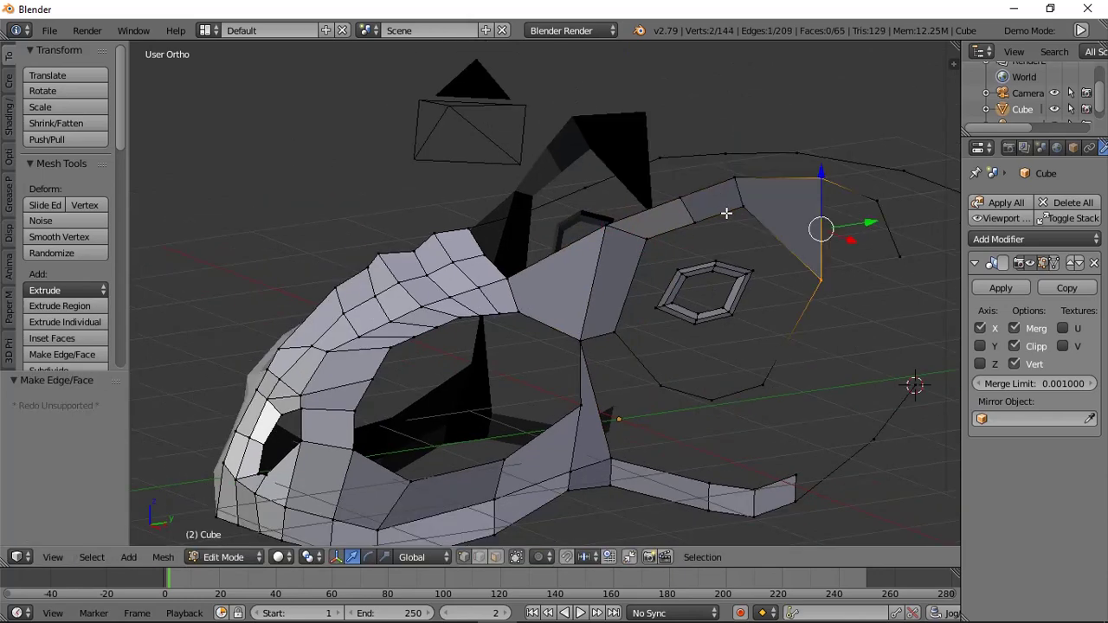
{"action": "key", "text": "f"}
{"action": "key", "text": "a"}
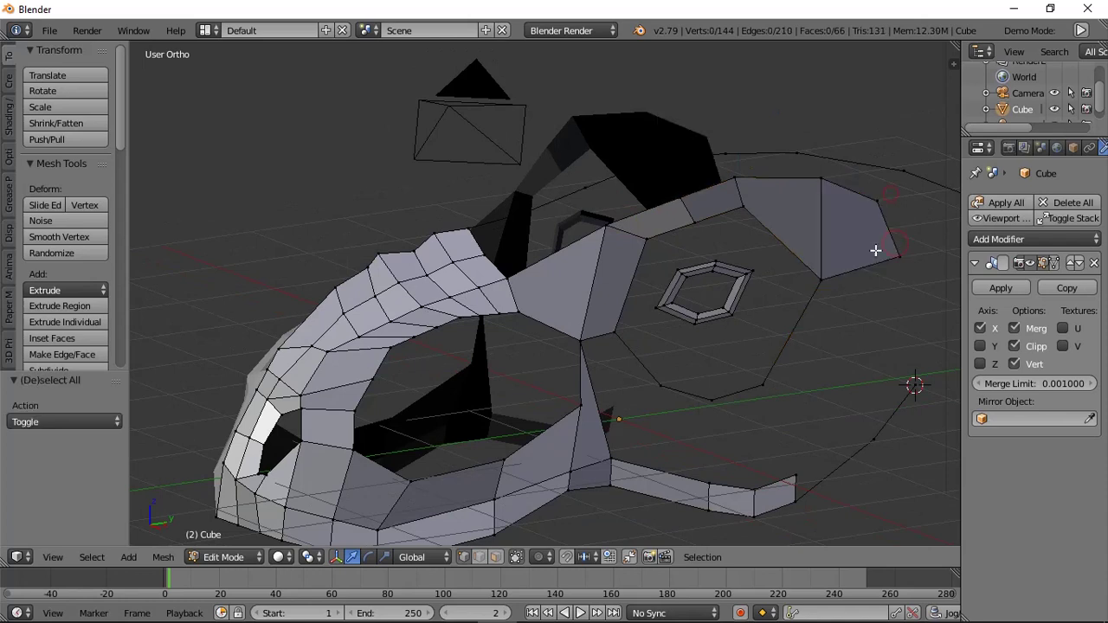
Extrude the lower outline's rearmost edge upward along Z, nudge it inward along X, and fill the face joining it to the lower band.
{"action": "middle_click_drag", "start_coordinate": [825, 265], "coordinate": [696, 191], "text": "shift"}
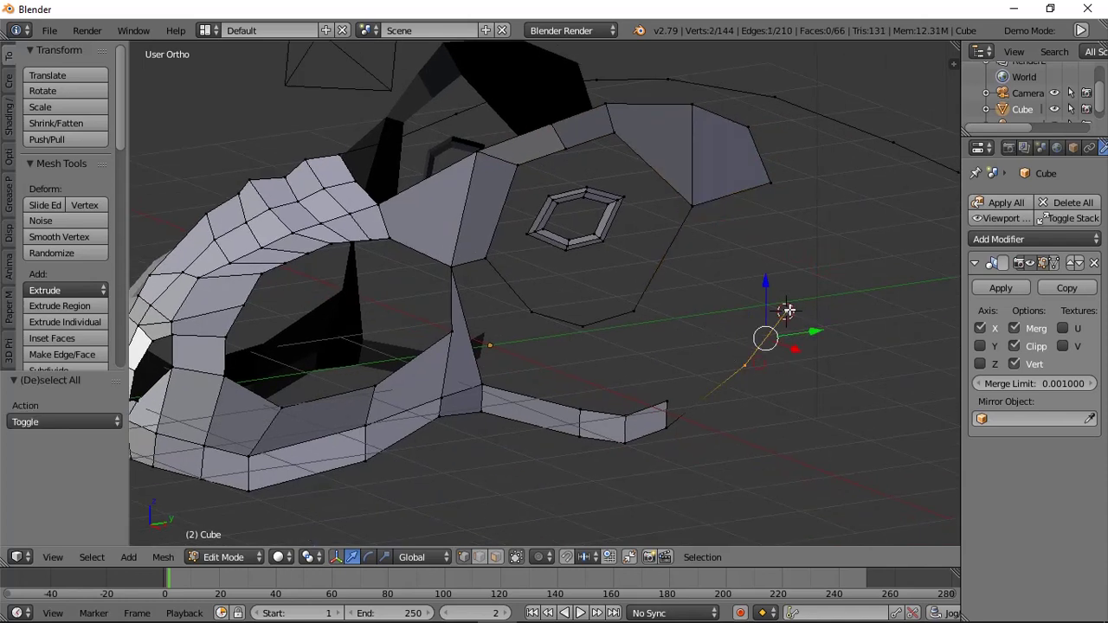
{"action": "key", "text": "e"}
{"action": "key", "text": "z"}
{"action": "left_click", "coordinate": [814, 356]}
{"action": "left_click_drag", "start_coordinate": [802, 339], "coordinate": [799, 339]}
{"action": "key", "text": "a"}
{"action": "key", "text": "f"}
{"action": "key", "text": "a"}
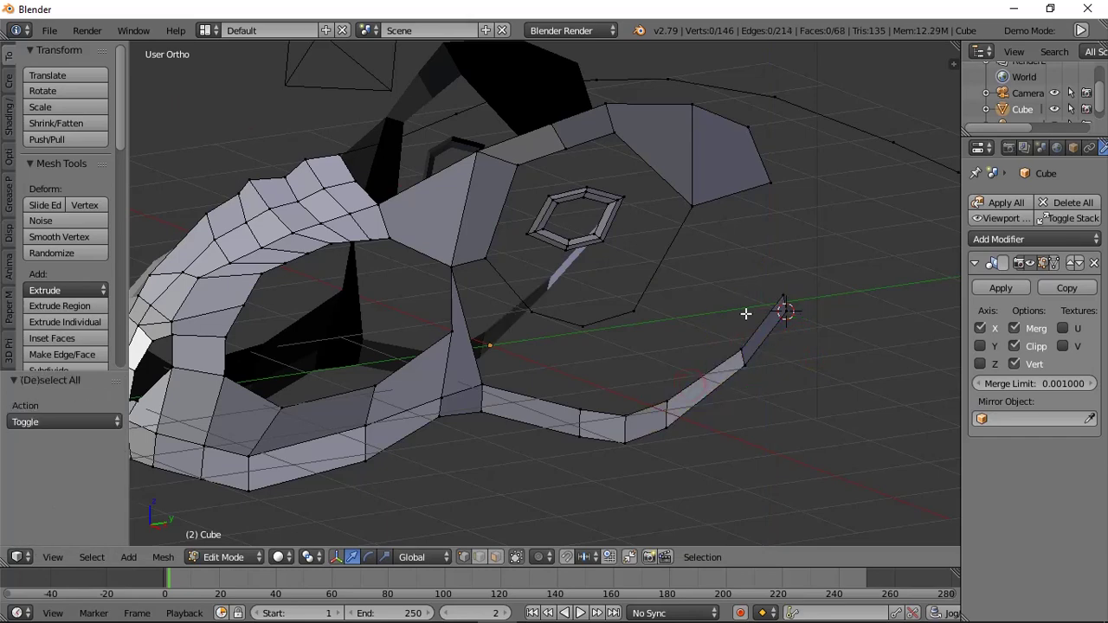
Fill four faces between the back and underside of the rear opening's outline and the lower band.
{"action": "key", "text": "a"}
{"action": "key", "text": "a"}
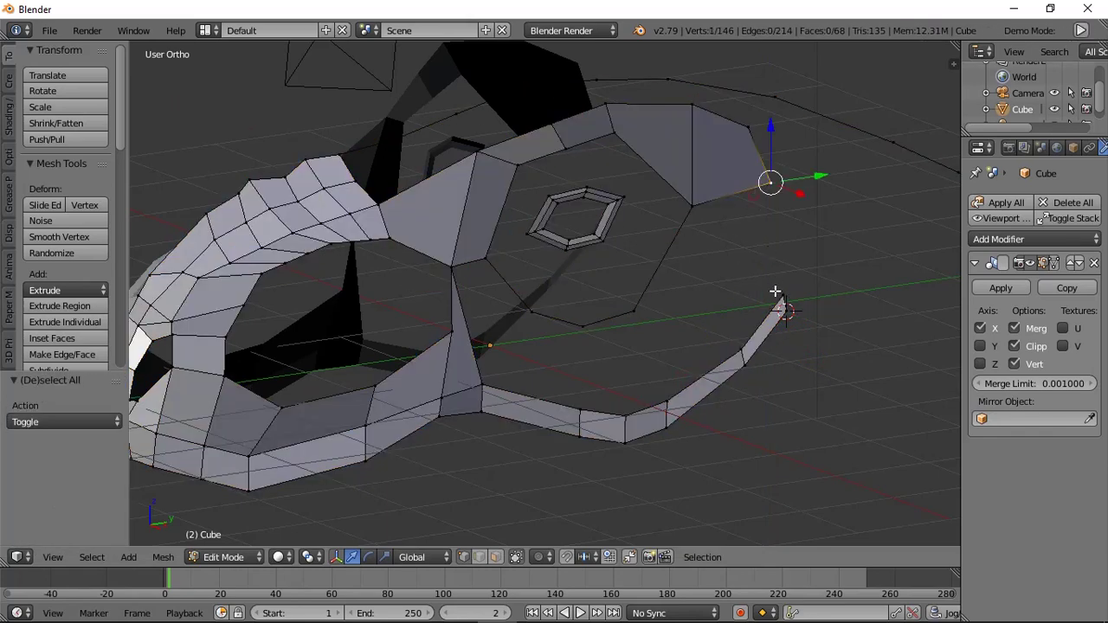
{"action": "key", "text": "f"}
{"action": "key", "text": "f"}
{"action": "key", "text": "f"}
{"action": "key", "text": "f"}
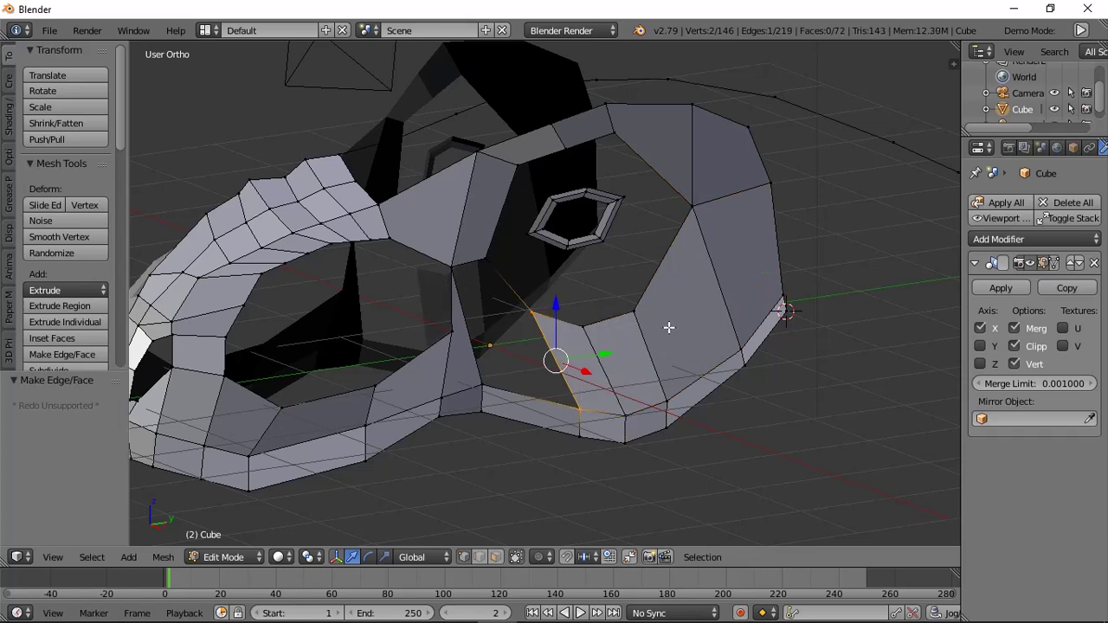
Knife-cut the tall triangular face between the two openings from its front-side vertex to its rear edge.
{"action": "scroll", "coordinate": [465, 330], "scroll_direction": "up", "scroll_amount": 1}
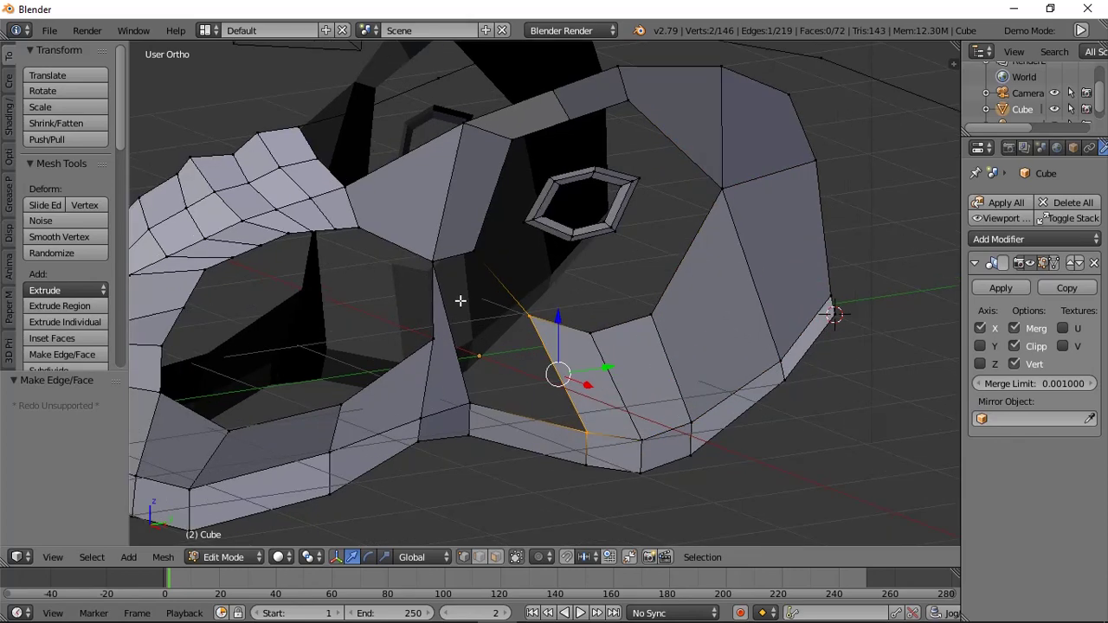
{"action": "key", "text": "k"}
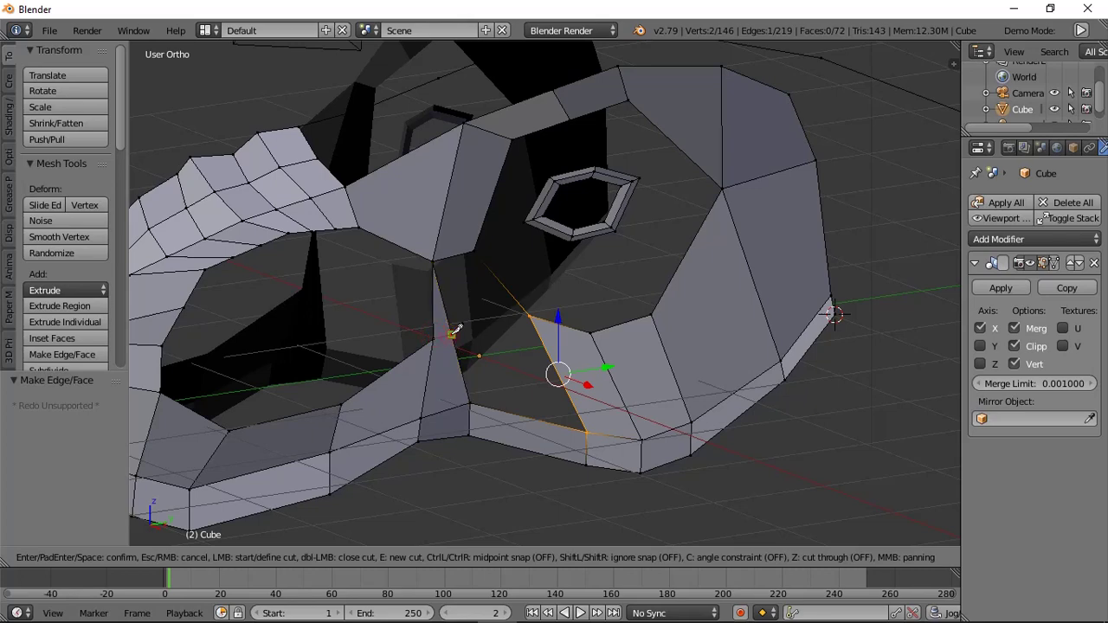
{"action": "key", "text": "Return"}
{"action": "key", "text": "a"}
{"action": "scroll", "coordinate": [443, 338], "scroll_direction": "up", "scroll_amount": 1}
{"action": "key", "text": "a"}
{"action": "scroll", "coordinate": [424, 335], "scroll_direction": "up", "scroll_amount": 1}
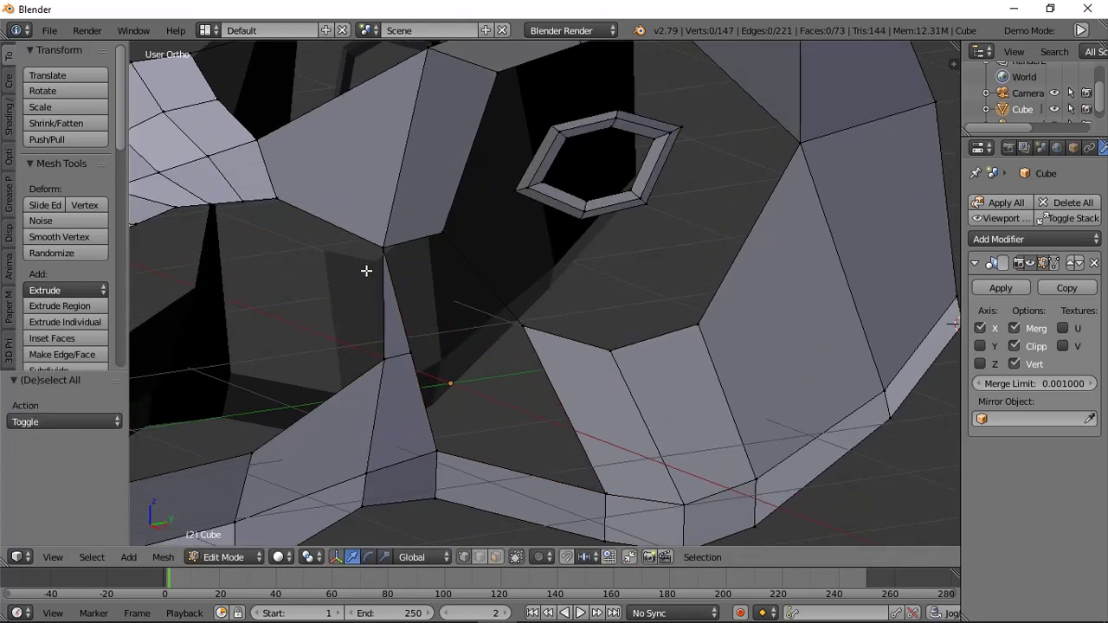
{"action": "right_click", "coordinate": [376, 247]}
{"action": "scroll", "coordinate": [389, 238], "scroll_direction": "down", "scroll_amount": 1}
{"action": "scroll", "coordinate": [413, 244], "scroll_direction": "up", "scroll_amount": 1}
{"action": "key", "text": "a"}
{"action": "scroll", "coordinate": [442, 243], "scroll_direction": "down", "scroll_amount": 2}
{"action": "scroll", "coordinate": [486, 239], "scroll_direction": "up", "scroll_amount": 2}
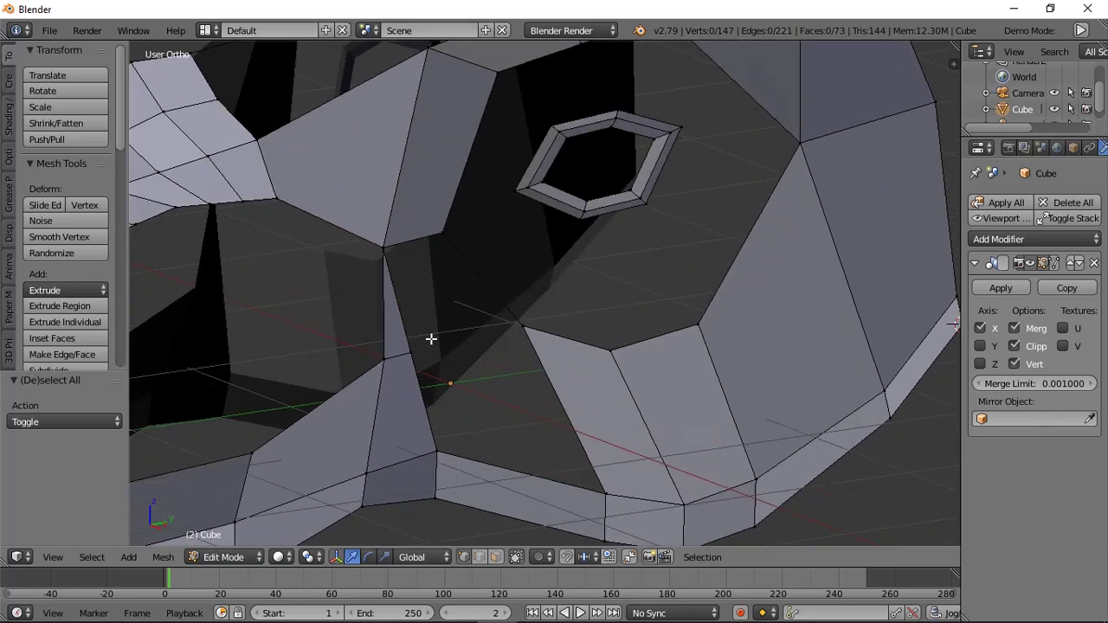
Fill the two remaining faces between the tall triangular faces and the rear opening's lower front outline, undoing one misplaced face.
{"action": "right_click", "coordinate": [397, 265]}
{"action": "right_click", "coordinate": [444, 227], "text": "shift"}
{"action": "key", "text": "f"}
{"action": "scroll", "coordinate": [520, 387], "scroll_direction": "down", "scroll_amount": 1}
{"action": "key", "text": "f"}
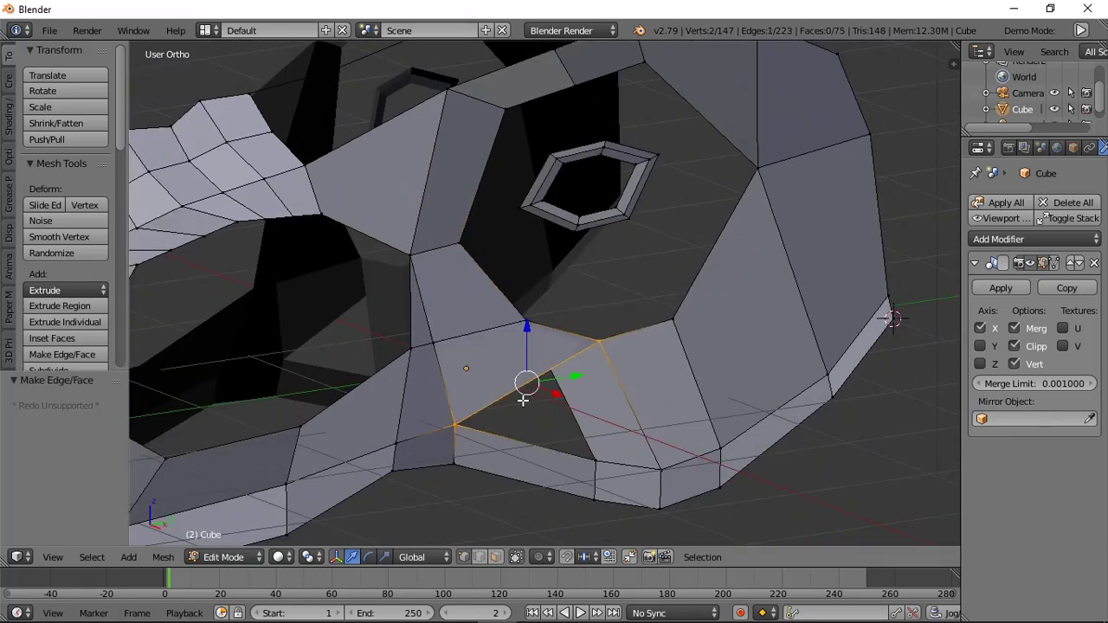
{"action": "key", "text": "ctrl+z"}
{"action": "key", "text": "f"}
{"action": "scroll", "coordinate": [445, 400], "scroll_direction": "down", "scroll_amount": 2}
{"action": "mouse_move", "coordinate": [651, 376]}
{"action": "middle_mouse_down"}
{"action": "mouse_move", "coordinate": [791, 356]}
{"action": "mouse_move", "coordinate": [669, 367]}
{"action": "middle_mouse_up"}
{"action": "key", "text": "a"}
{"action": "scroll", "coordinate": [643, 254], "scroll_direction": "up", "scroll_amount": 2}
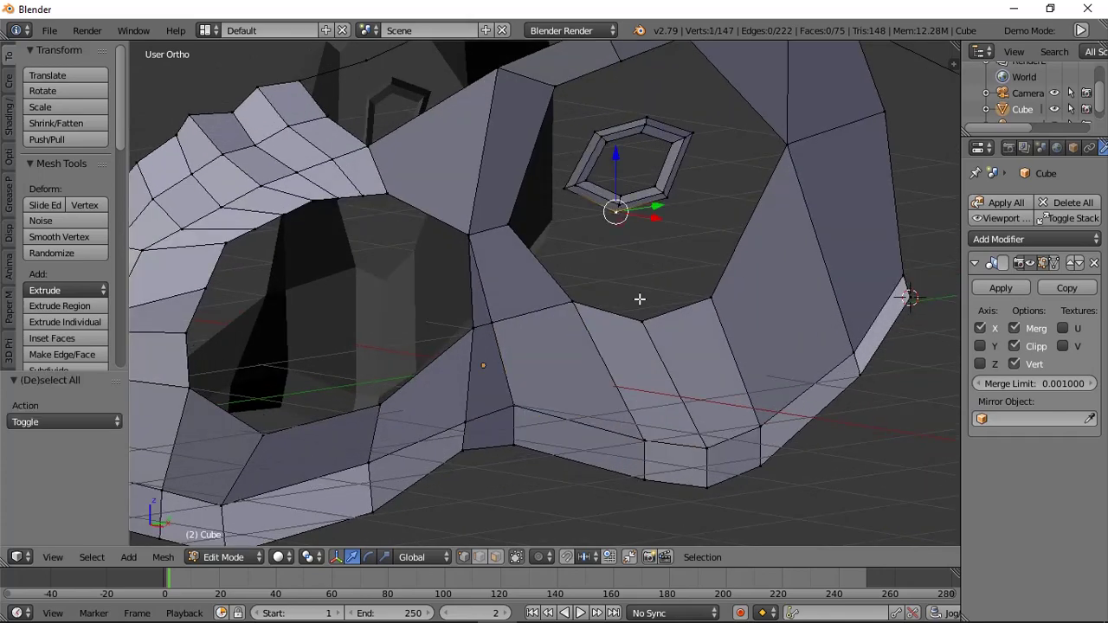
Duplicate the rear eye opening's outline loop, scale it to about 0.92, and nudge it inward along X.
{"action": "right_click", "coordinate": [643, 315], "text": "shift"}
{"action": "middle_click_drag", "start_coordinate": [636, 307], "coordinate": [596, 343], "text": "shift"}
{"action": "key", "text": "a"}
{"action": "right_click", "coordinate": [669, 310], "text": "alt"}
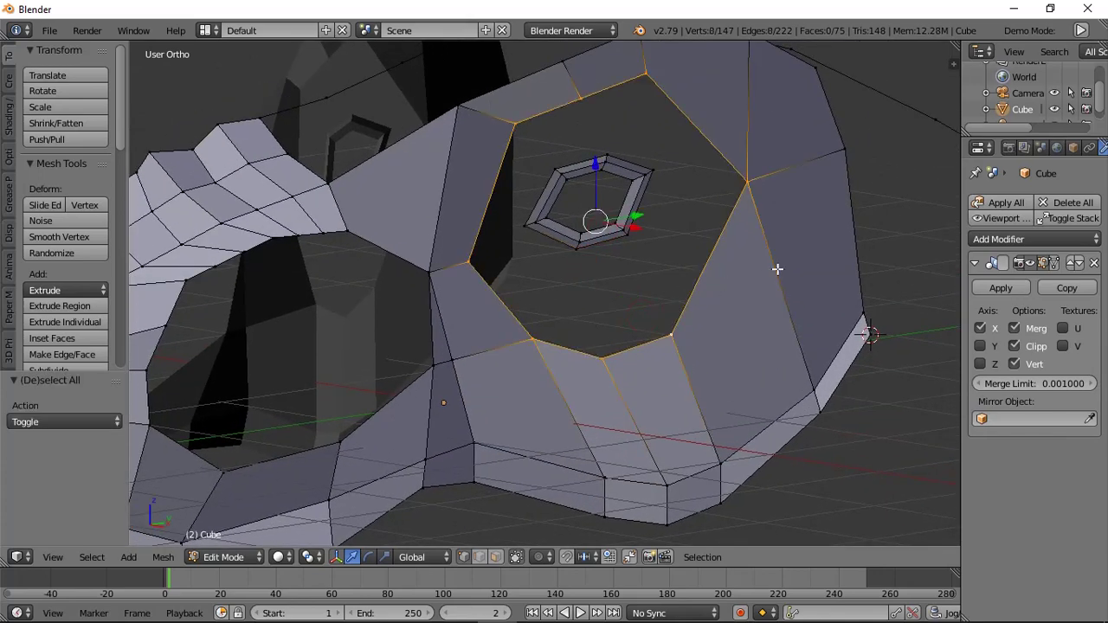
{"action": "key", "text": "shift+d"}
{"action": "key", "text": "s"}
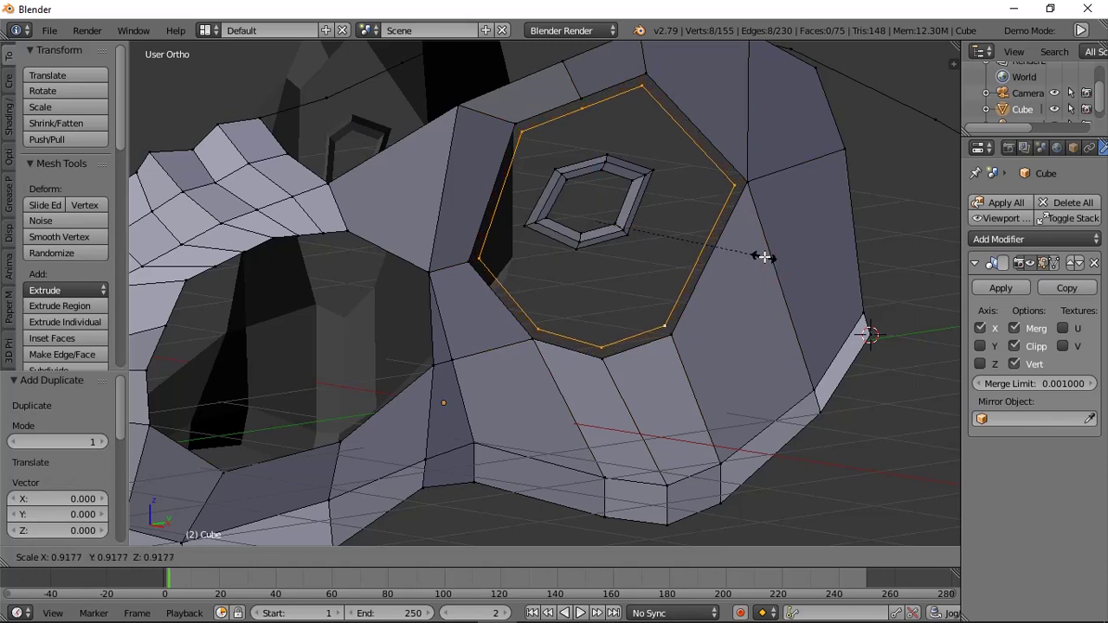
{"action": "left_click", "coordinate": [762, 257]}
{"action": "middle_click_drag", "start_coordinate": [762, 256], "coordinate": [701, 229]}
{"action": "left_click_drag", "start_coordinate": [700, 229], "coordinate": [711, 232]}
Fill eight faces between the rear opening's outline and its duplicated inner loop to form a rim.
{"action": "right_click", "coordinate": [711, 341], "text": "alt"}
{"action": "key", "text": "a"}
{"action": "scroll", "coordinate": [713, 277], "scroll_direction": "up", "scroll_amount": 3}
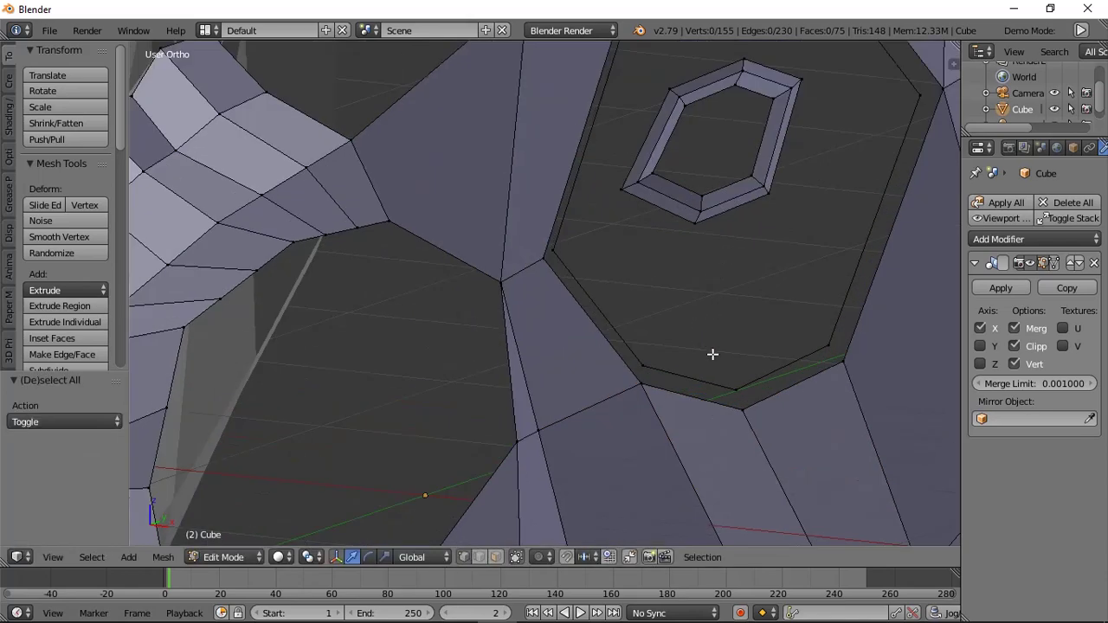
{"action": "right_click", "coordinate": [751, 422], "text": "shift"}
{"action": "key", "text": "f"}
{"action": "key", "text": "f"}
{"action": "key", "text": "f"}
{"action": "key", "text": "f"}
{"action": "key", "text": "f"}
{"action": "key", "text": "f"}
{"action": "key", "text": "f"}
{"action": "key", "text": "f"}
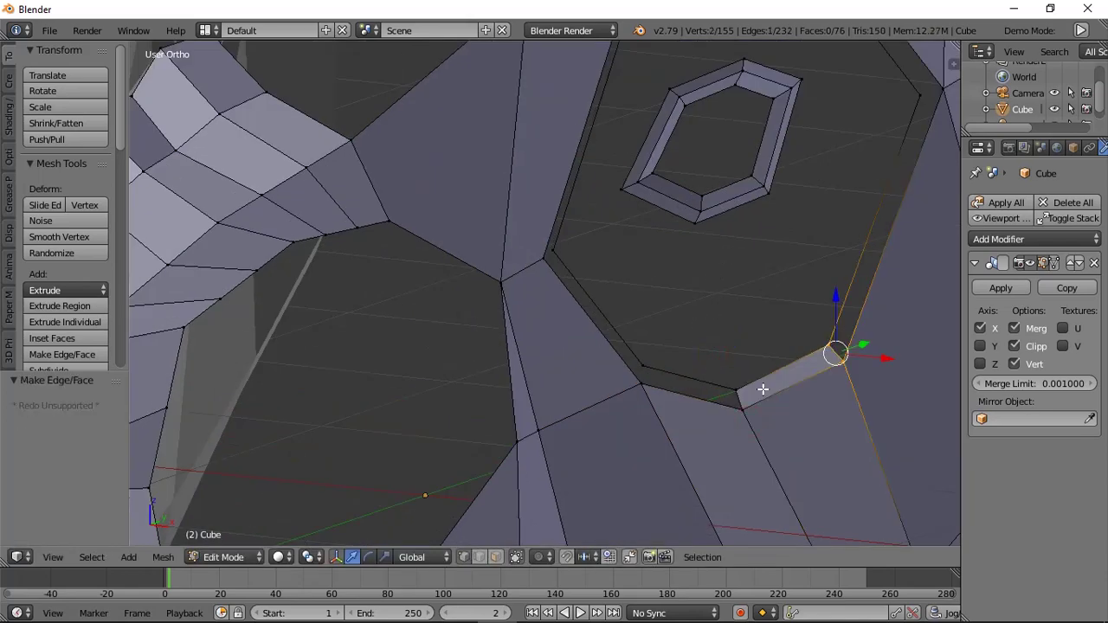
{"action": "key", "text": "f"}
Fill five faces between the rim's inner loop and the small hexagonal ring, undoing the misplaced extra face.
{"action": "scroll", "coordinate": [761, 389], "scroll_direction": "down", "scroll_amount": 3}
{"action": "mouse_move", "coordinate": [711, 318]}
{"action": "middle_mouse_down"}
{"action": "mouse_move", "coordinate": [823, 314]}
{"action": "mouse_move", "coordinate": [708, 317]}
{"action": "middle_mouse_up"}
{"action": "key", "text": "a"}
{"action": "scroll", "coordinate": [626, 346], "scroll_direction": "up", "scroll_amount": 2}
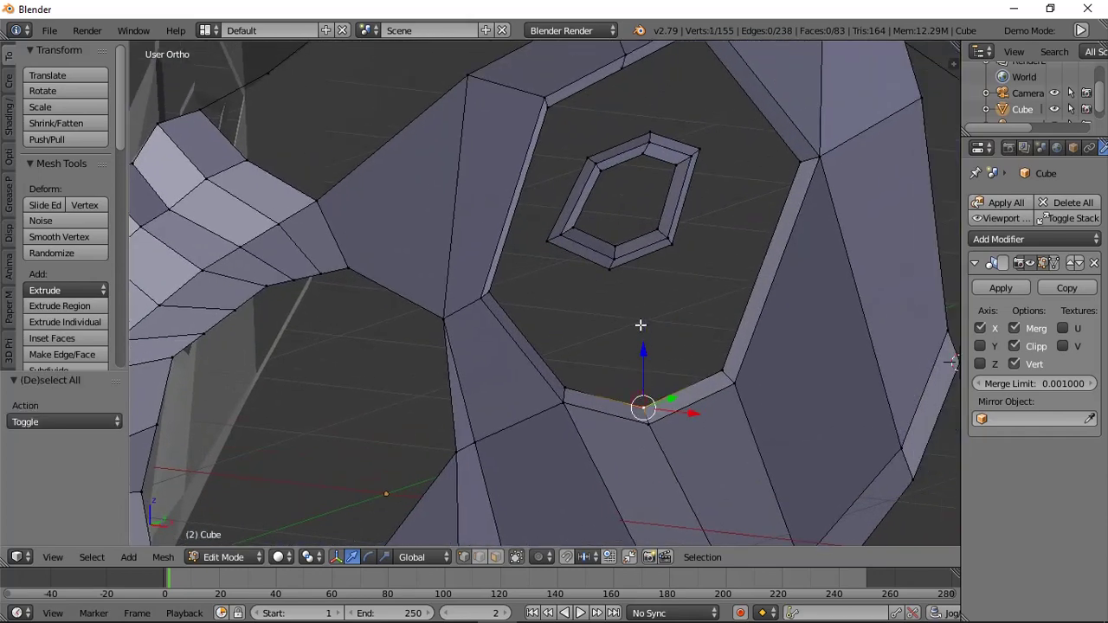
{"action": "key", "text": "f"}
{"action": "key", "text": "f"}
{"action": "key", "text": "f"}
{"action": "key", "text": "f"}
{"action": "key", "text": "f"}
{"action": "key", "text": "f"}
{"action": "key", "text": "f"}
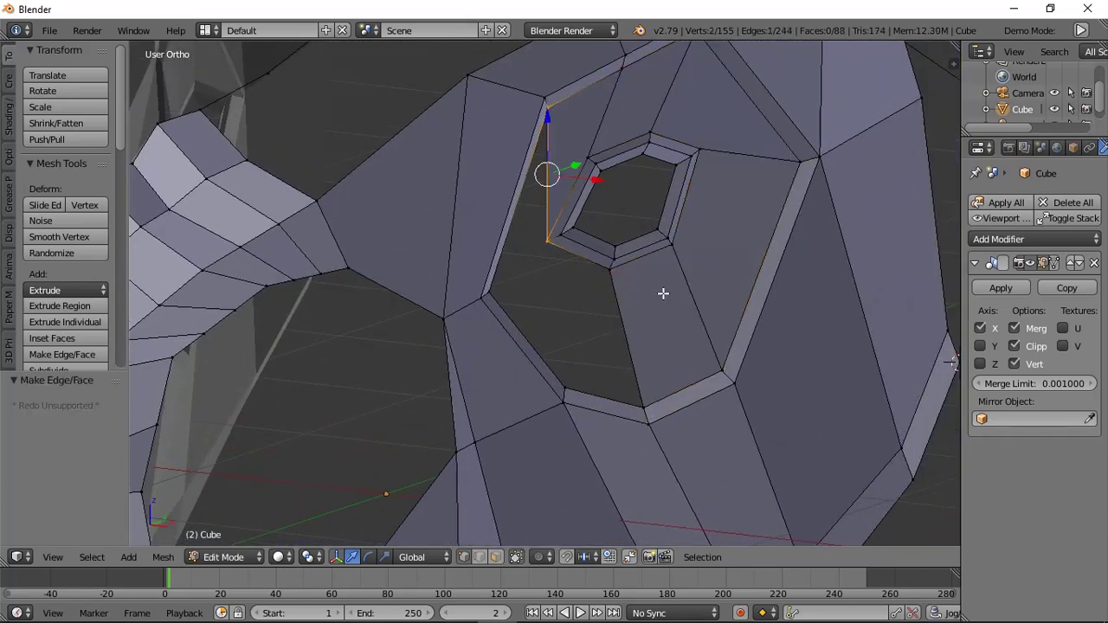
{"action": "key", "text": "f"}
{"action": "middle_click_drag", "start_coordinate": [663, 294], "coordinate": [635, 295]}
{"action": "key", "text": "ctrl+z"}
{"action": "key", "text": "ctrl+z"}
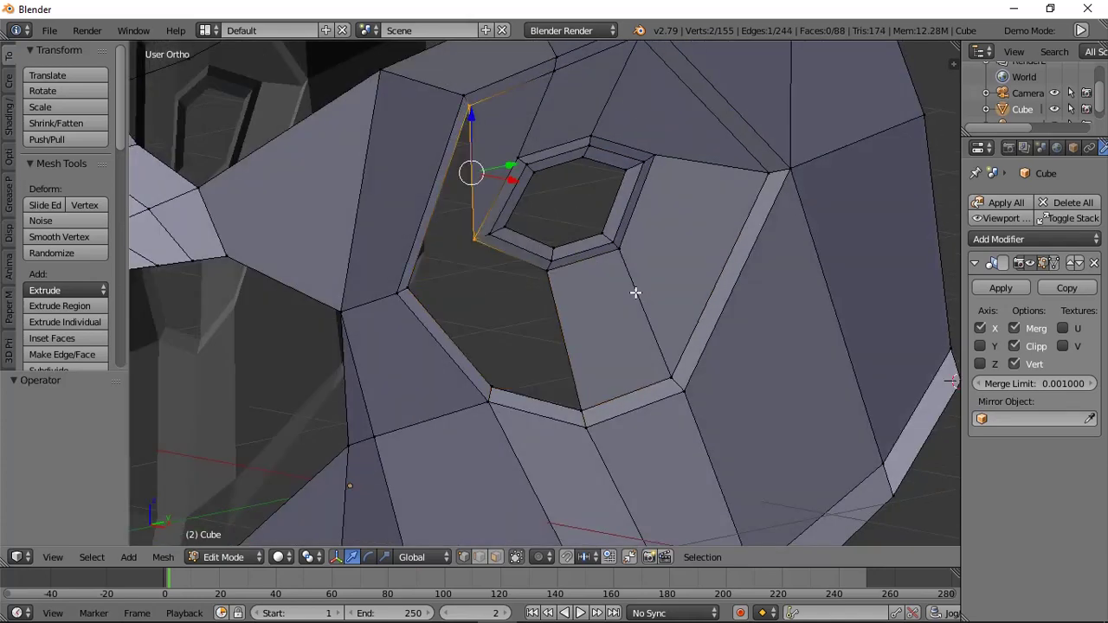
Fill the triangular face between the rim's front edge and the front corner of the small ring.
{"action": "key", "text": "KP_3"}
{"action": "middle_click_drag", "start_coordinate": [390, 244], "coordinate": [563, 277], "text": "shift"}
{"action": "scroll", "coordinate": [520, 259], "scroll_direction": "up", "scroll_amount": 1}
{"action": "right_click", "coordinate": [351, 231], "text": "shift"}
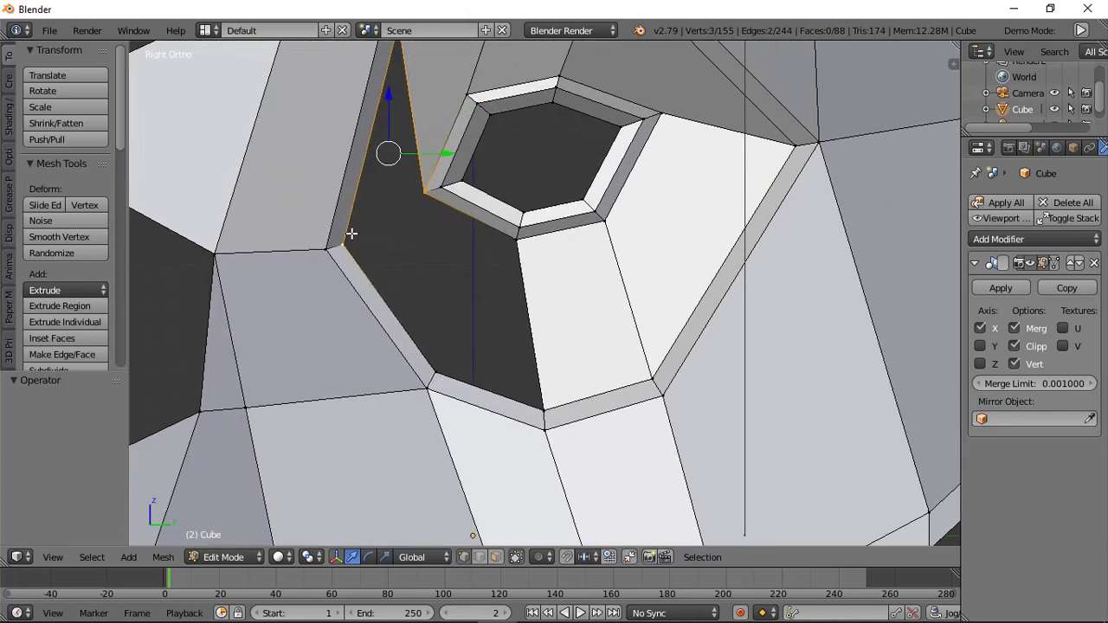
{"action": "key", "text": "f"}
Add a loop cut across the small ring's lower front segment and fill the remaining faces between it and the rim.
{"action": "key", "text": "a"}
{"action": "right_click", "coordinate": [417, 196]}
{"action": "right_click", "coordinate": [366, 236], "text": "shift"}
{"action": "key", "text": "ctrl+r"}
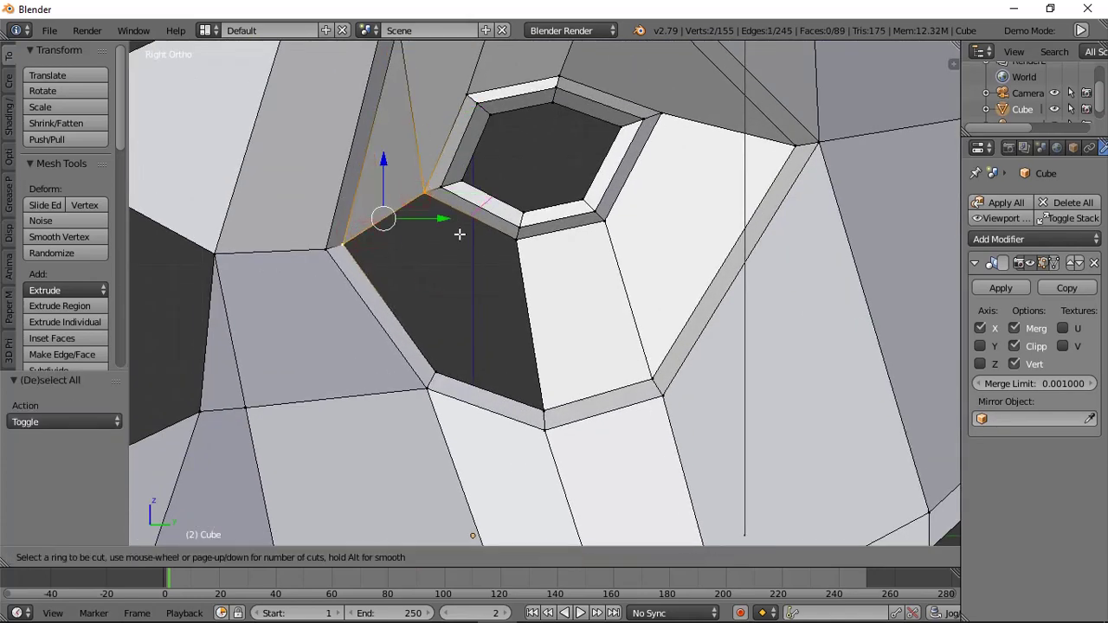
{"action": "left_click", "coordinate": [460, 232]}
{"action": "right_click", "coordinate": [459, 233]}
{"action": "key", "text": "a"}
{"action": "right_click", "coordinate": [364, 242], "text": "shift"}
{"action": "key", "text": "f"}
{"action": "key", "text": "f"}
{"action": "scroll", "coordinate": [476, 257], "scroll_direction": "down", "scroll_amount": 3}
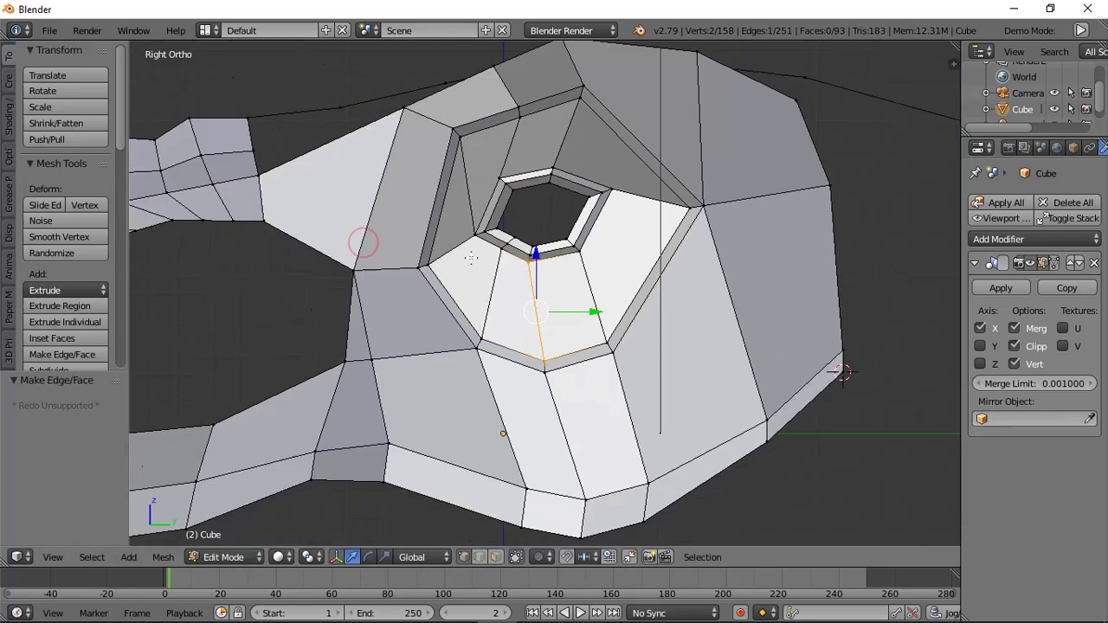
Add a centred loop cut around the filled eye socket faces and shift the loop 0.023 along X.
{"action": "middle_click_drag", "start_coordinate": [475, 257], "coordinate": [559, 279]}
{"action": "key", "text": "a"}
{"action": "key", "text": "KP_5"}
{"action": "key", "text": "ctrl+r"}
{"action": "left_click", "coordinate": [636, 295]}
{"action": "right_click", "coordinate": [636, 294]}
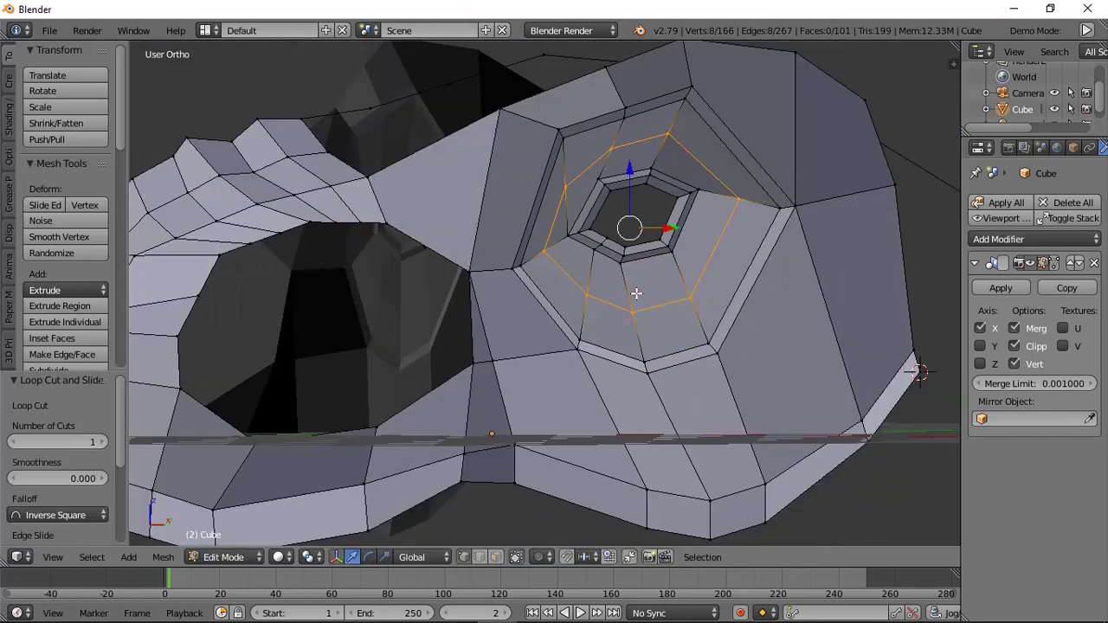
{"action": "middle_click_drag", "start_coordinate": [623, 266], "coordinate": [721, 287]}
{"action": "left_click_drag", "start_coordinate": [718, 262], "coordinate": [722, 263]}
{"action": "middle_click_drag", "start_coordinate": [723, 262], "coordinate": [823, 245]}
{"action": "middle_click_drag", "start_coordinate": [694, 237], "coordinate": [650, 222]}
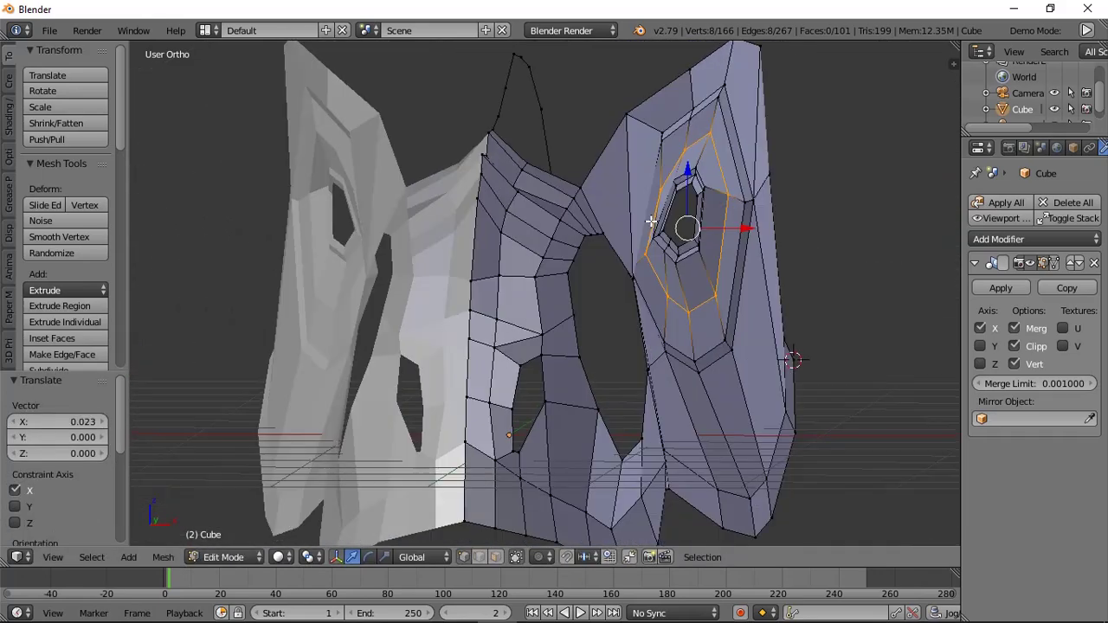
Shade the whole head mesh smooth and add a level 1 Catmull-Clark subdivision.
{"action": "key", "text": "a"}
{"action": "scroll", "coordinate": [651, 222], "scroll_direction": "down", "scroll_amount": 2}
{"action": "mouse_move", "coordinate": [675, 276]}
{"action": "middle_mouse_down"}
{"action": "mouse_move", "coordinate": [631, 257]}
{"action": "mouse_move", "coordinate": [814, 291]}
{"action": "mouse_move", "coordinate": [638, 245]}
{"action": "middle_mouse_up"}
{"action": "key", "text": "a"}
{"action": "key", "text": "z"}
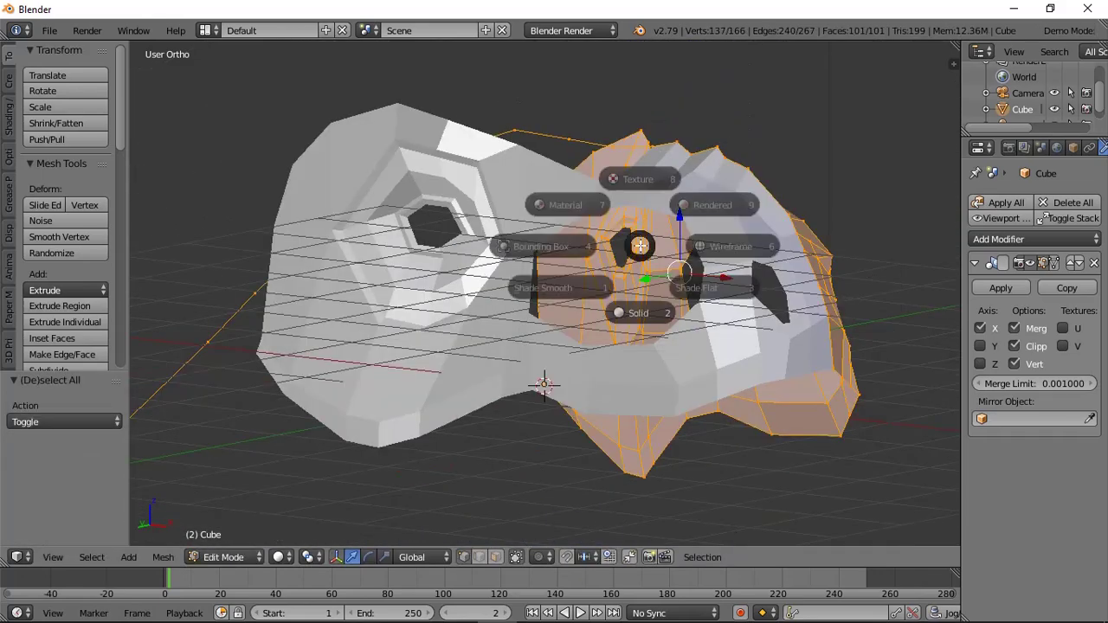
{"action": "left_click", "coordinate": [567, 306]}
{"action": "mouse_move", "coordinate": [567, 306]}
{"action": "middle_mouse_down"}
{"action": "mouse_move", "coordinate": [542, 338]}
{"action": "mouse_move", "coordinate": [478, 353]}
{"action": "mouse_move", "coordinate": [495, 327]}
{"action": "mouse_move", "coordinate": [536, 383]}
{"action": "mouse_move", "coordinate": [574, 324]}
{"action": "mouse_move", "coordinate": [502, 332]}
{"action": "middle_mouse_up"}
{"action": "key", "text": "ctrl+1"}
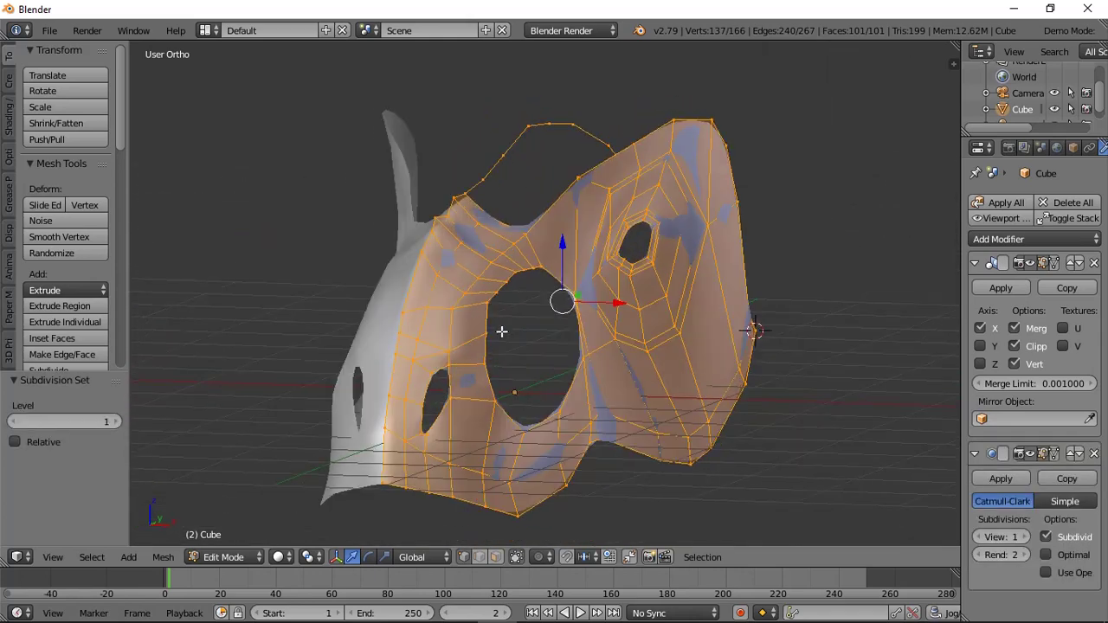
Enable Matcap viewport shading and choose the matte red clay preset.
{"action": "scroll", "coordinate": [760, 239], "scroll_direction": "down", "scroll_amount": 4}
{"action": "key", "text": "n"}
{"action": "mouse_move", "coordinate": [759, 239]}
{"action": "middle_mouse_down"}
{"action": "mouse_move", "coordinate": [831, 267]}
{"action": "mouse_move", "coordinate": [794, 267]}
{"action": "middle_mouse_up"}
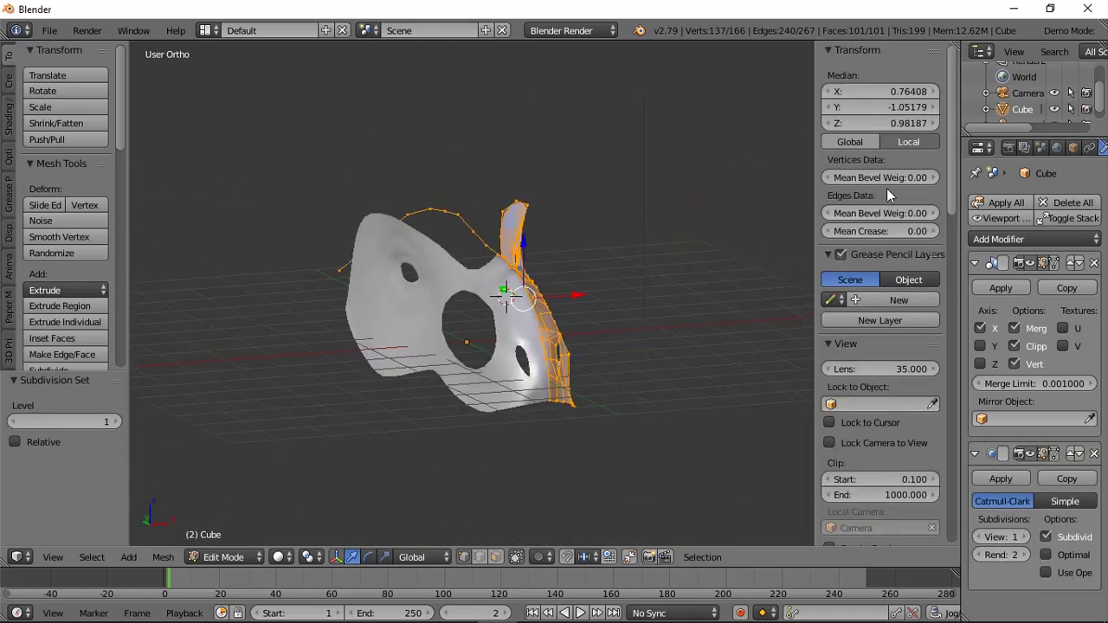
{"action": "scroll", "coordinate": [908, 296], "scroll_direction": "down", "scroll_amount": 8}
{"action": "scroll", "coordinate": [898, 353], "scroll_direction": "down", "scroll_amount": 6}
{"action": "left_click", "coordinate": [840, 379]}
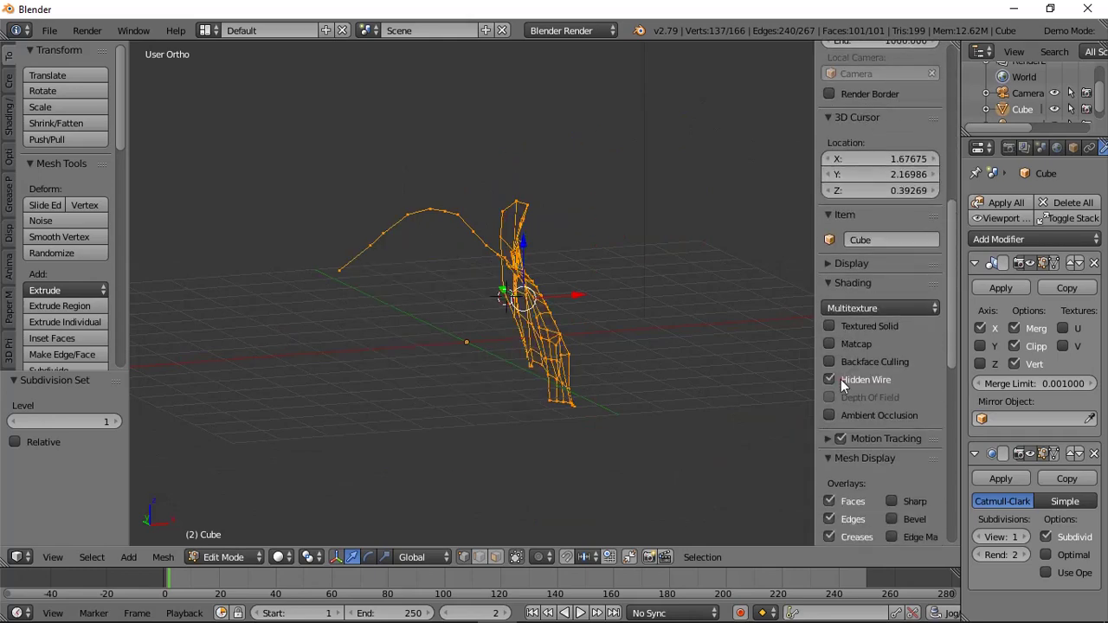
{"action": "left_click", "coordinate": [839, 378]}
{"action": "left_click", "coordinate": [833, 342]}
{"action": "left_click", "coordinate": [862, 373]}
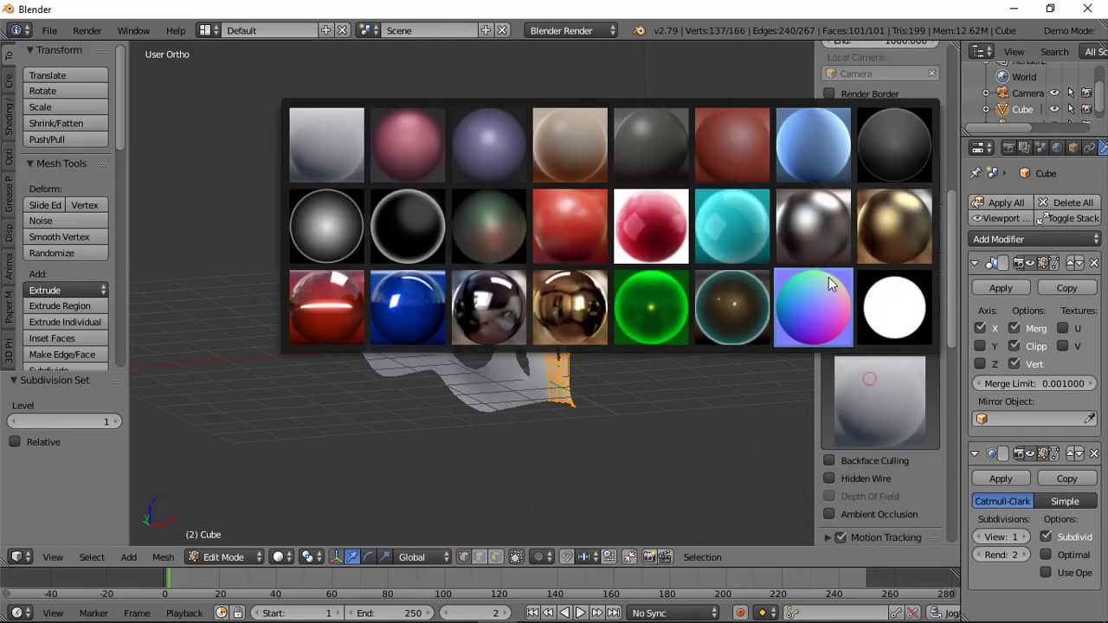
{"action": "left_click", "coordinate": [717, 128]}
{"action": "middle_click_drag", "start_coordinate": [608, 217], "coordinate": [582, 281]}
{"action": "key", "text": "n"}
{"action": "scroll", "coordinate": [582, 281], "scroll_direction": "up", "scroll_amount": 2}
Select the small eye ring's loop, enable proportional editing, and nudge the loop inward along X.
{"action": "key", "text": "a"}
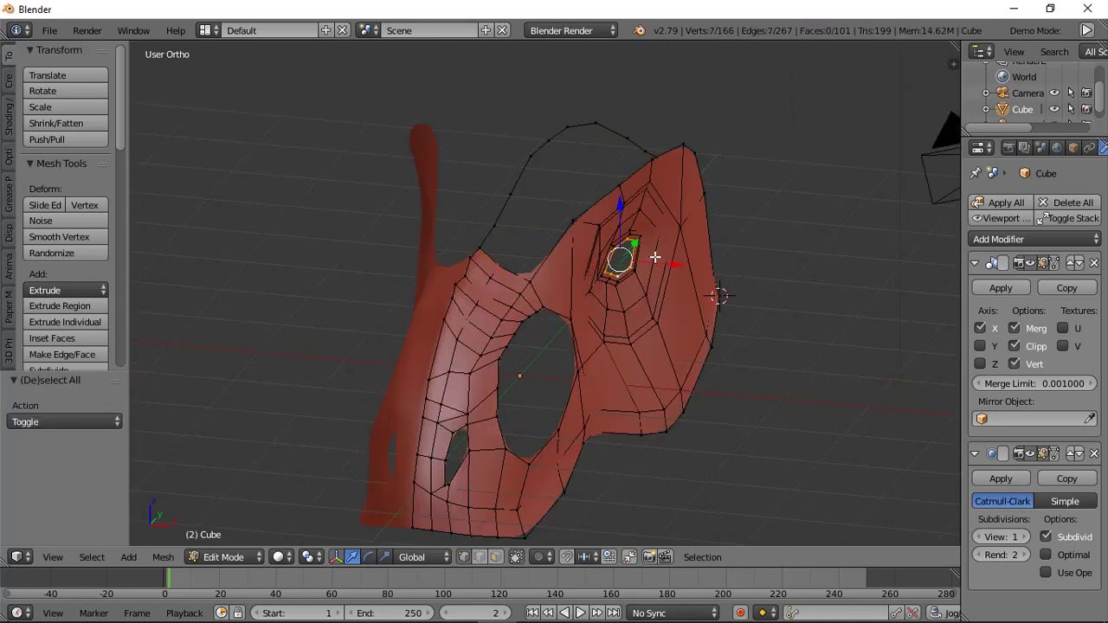
{"action": "key", "text": "o"}
{"action": "left_click_drag", "start_coordinate": [666, 265], "coordinate": [662, 265]}
{"action": "middle_click_drag", "start_coordinate": [662, 265], "coordinate": [672, 222]}
Connect the brow vertex above the rear opening to the centre ridge curve, split that edge at its midpoint, and lower the midpoint slightly along Z.
{"action": "key", "text": "KP_3"}
{"action": "middle_click_drag", "start_coordinate": [739, 233], "coordinate": [829, 236], "text": "shift"}
{"action": "scroll", "coordinate": [829, 236], "scroll_direction": "up", "scroll_amount": 1}
{"action": "key", "text": "a"}
{"action": "key", "text": "KP_5"}
{"action": "middle_click_drag", "start_coordinate": [647, 213], "coordinate": [678, 297]}
{"action": "right_click", "coordinate": [582, 220]}
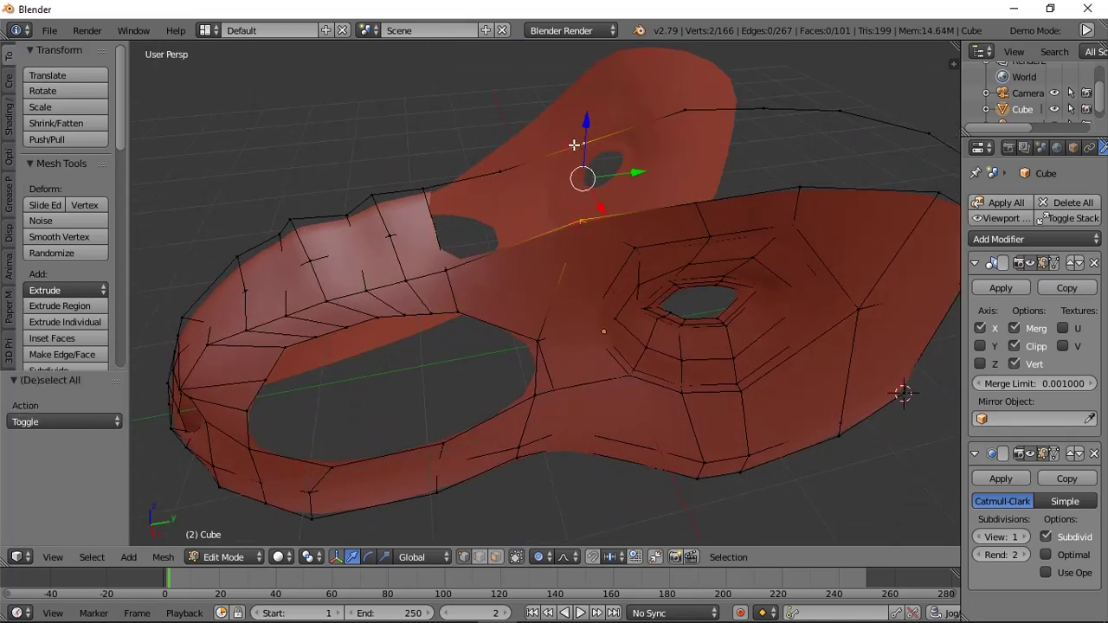
{"action": "key", "text": "f"}
{"action": "key", "text": "ctrl+r"}
{"action": "left_click", "coordinate": [581, 180]}
{"action": "left_click", "coordinate": [582, 179]}
{"action": "middle_click_drag", "start_coordinate": [547, 230], "coordinate": [663, 193]}
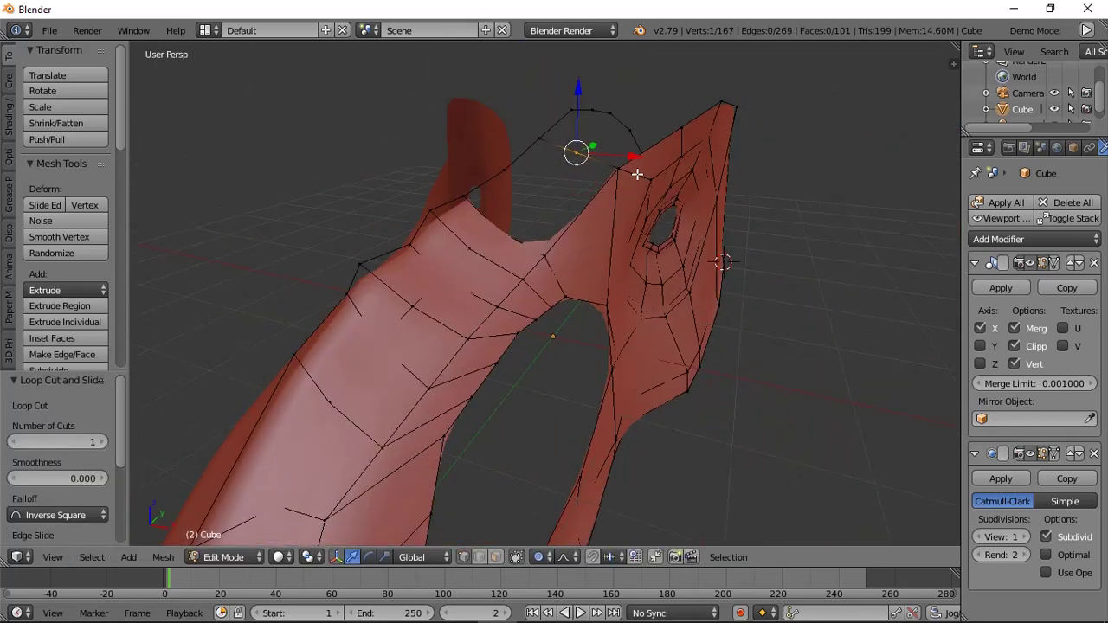
{"action": "left_click_drag", "start_coordinate": [572, 99], "coordinate": [576, 105]}
Connect the lowered midpoint to the middle vertex of the forehead's back edge with a new edge.
{"action": "key", "text": "a"}
{"action": "right_click", "coordinate": [560, 162], "text": "shift"}
{"action": "key", "text": "f"}
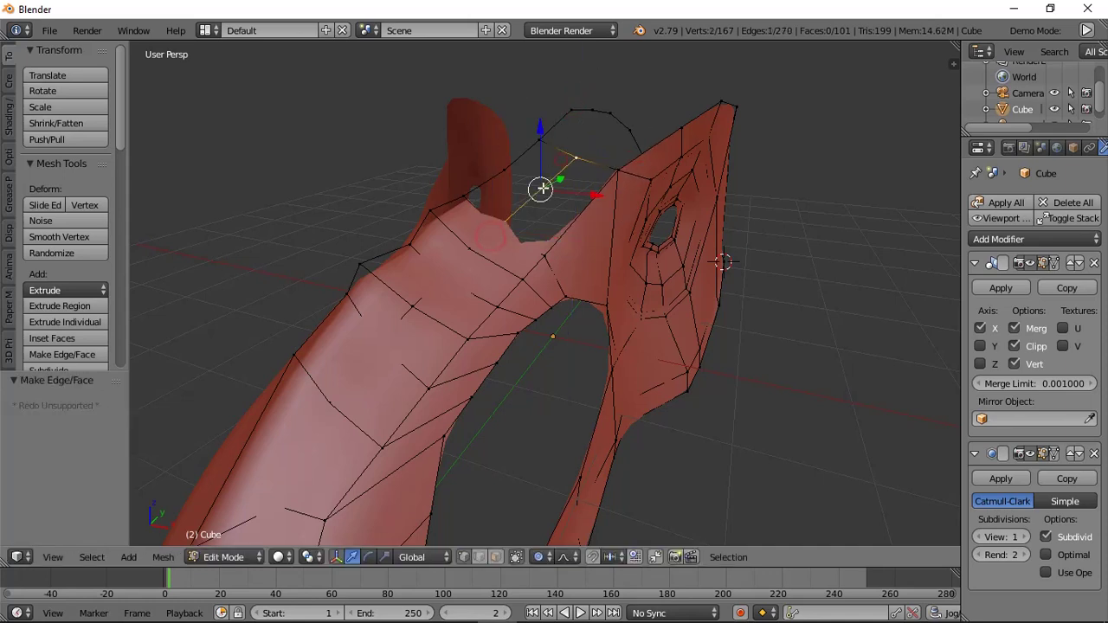
Dissolve the extra vertex on the centre ridge curve just behind the forehead and fill the two faces beside the ridge.
{"action": "key", "text": "a"}
{"action": "right_click", "coordinate": [508, 174]}
{"action": "key", "text": "x"}
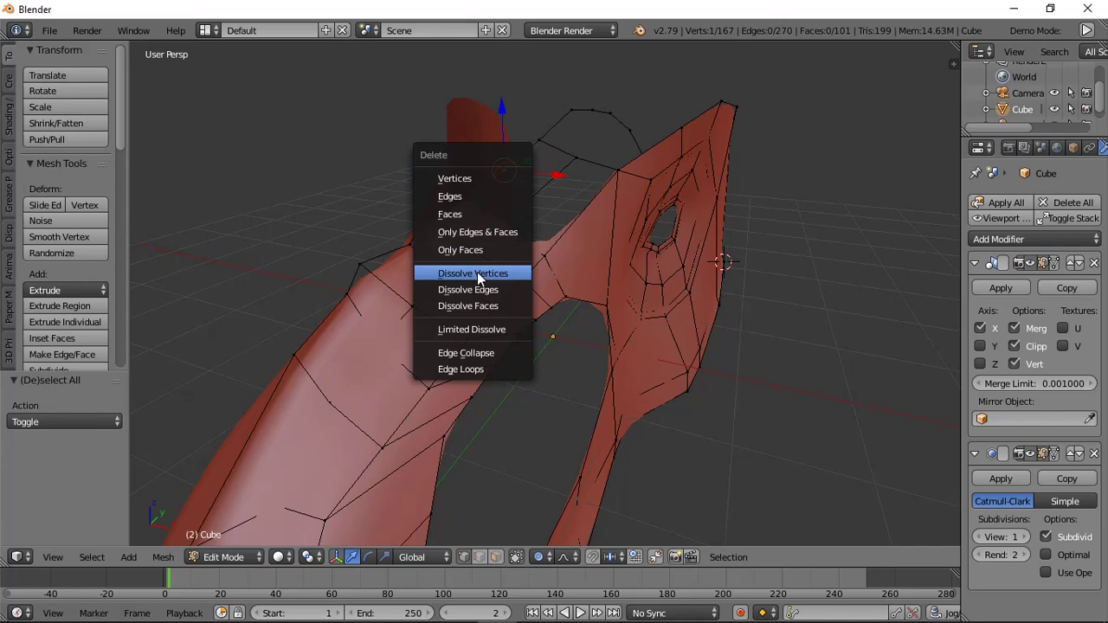
{"action": "left_click", "coordinate": [477, 272]}
{"action": "right_click", "coordinate": [470, 190]}
{"action": "right_click", "coordinate": [535, 142], "text": "shift"}
{"action": "key", "text": "f"}
{"action": "key", "text": "f"}
{"action": "middle_click_drag", "start_coordinate": [599, 195], "coordinate": [568, 206]}
Extrude the upper edges of the head's side above the rear opening by -0.274 along X.
{"action": "key", "text": "a"}
{"action": "key", "text": "KP_7"}
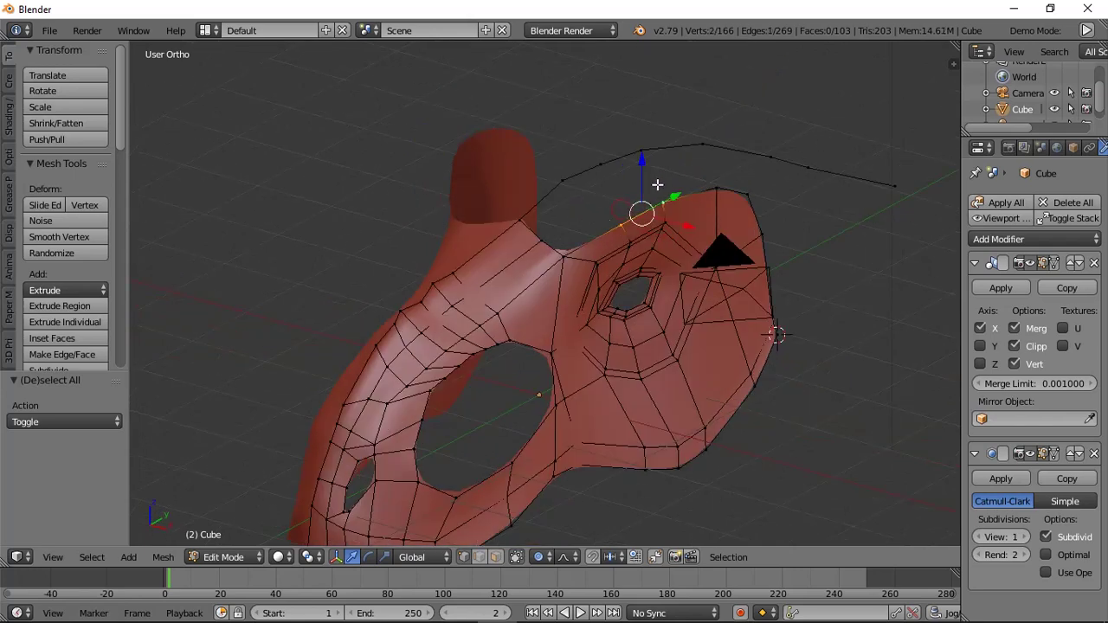
{"action": "key", "text": "e"}
{"action": "key", "text": "x"}
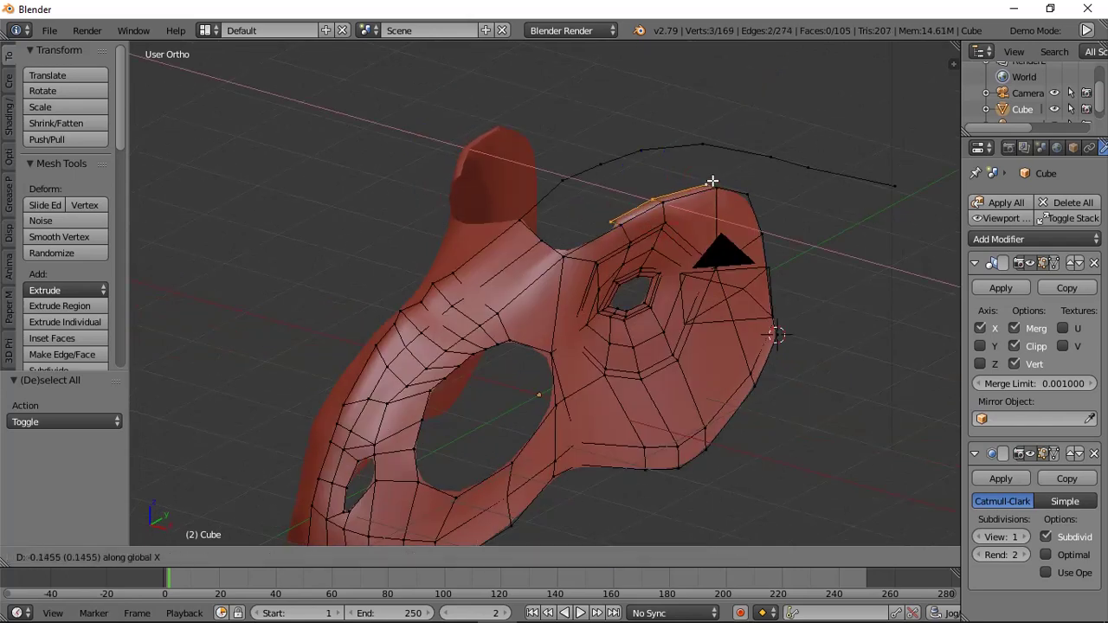
{"action": "left_click", "coordinate": [684, 175]}
{"action": "middle_click_drag", "start_coordinate": [679, 173], "coordinate": [700, 161]}
{"action": "key", "text": "g"}
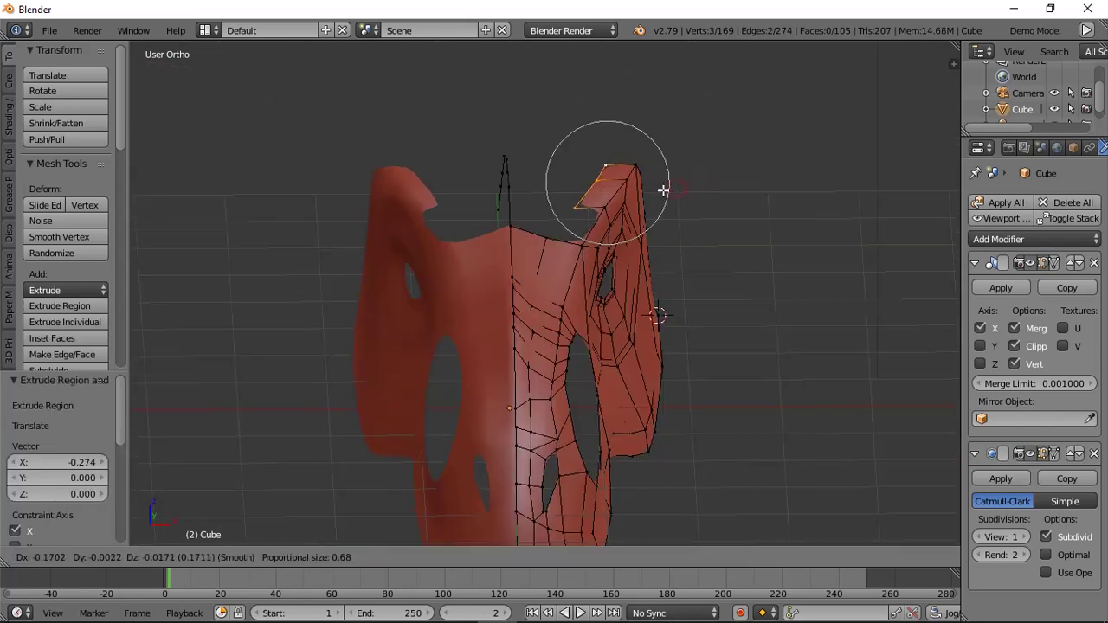
{"action": "right_click", "coordinate": [662, 191]}
{"action": "key", "text": "KP_7"}
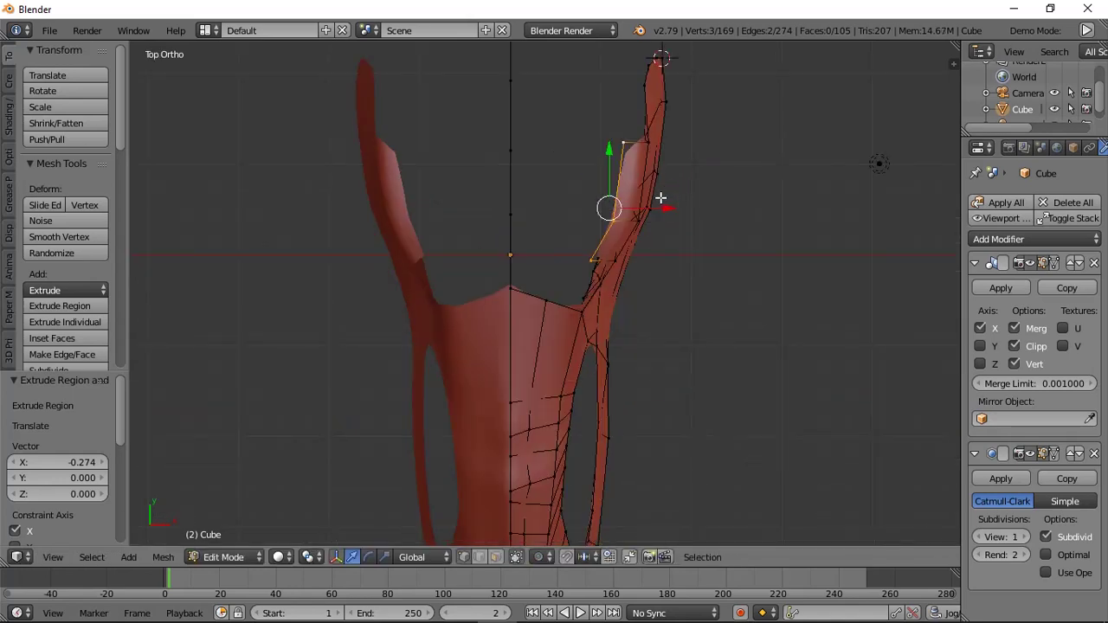
{"action": "right_click_drag", "start_coordinate": [661, 211], "coordinate": [635, 208]}
{"action": "right_click", "coordinate": [636, 206]}
{"action": "key", "text": "ctrl+z"}
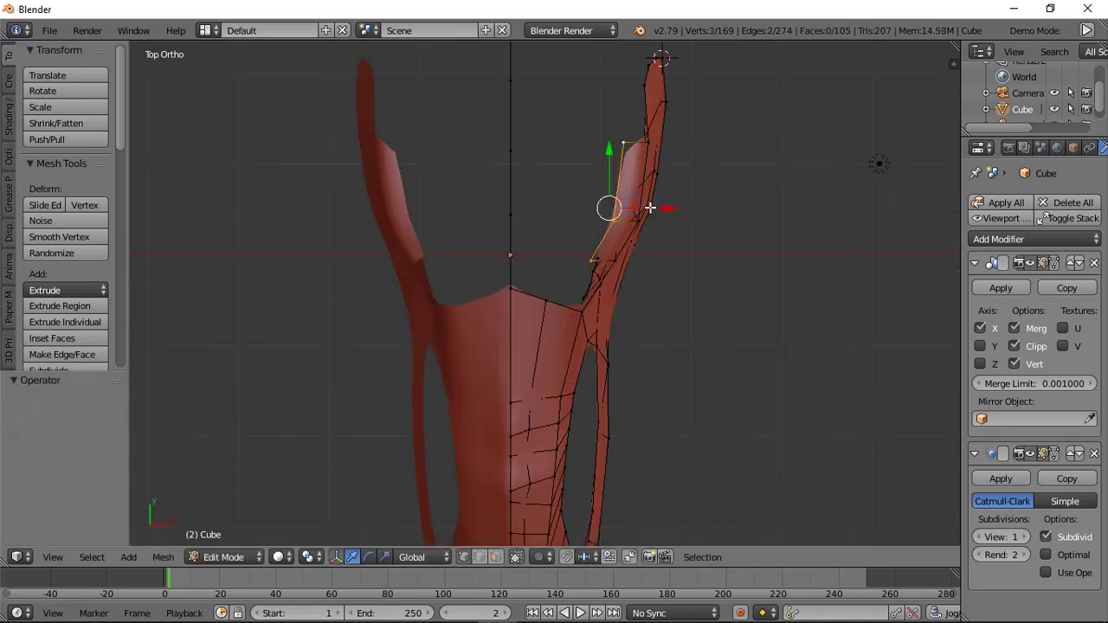
Move the extruded strip's inner edge inward along X, then pull its front vertex inward and shift its middle vertex -0.197 along X.
{"action": "left_click_drag", "start_coordinate": [651, 208], "coordinate": [610, 219]}
{"action": "key", "text": "a"}
{"action": "right_click", "coordinate": [590, 269]}
{"action": "left_click_drag", "start_coordinate": [573, 259], "coordinate": [594, 265]}
{"action": "right_click", "coordinate": [583, 219]}
{"action": "left_click_drag", "start_coordinate": [617, 221], "coordinate": [598, 223]}
{"action": "scroll", "coordinate": [571, 257], "scroll_direction": "up", "scroll_amount": 2}
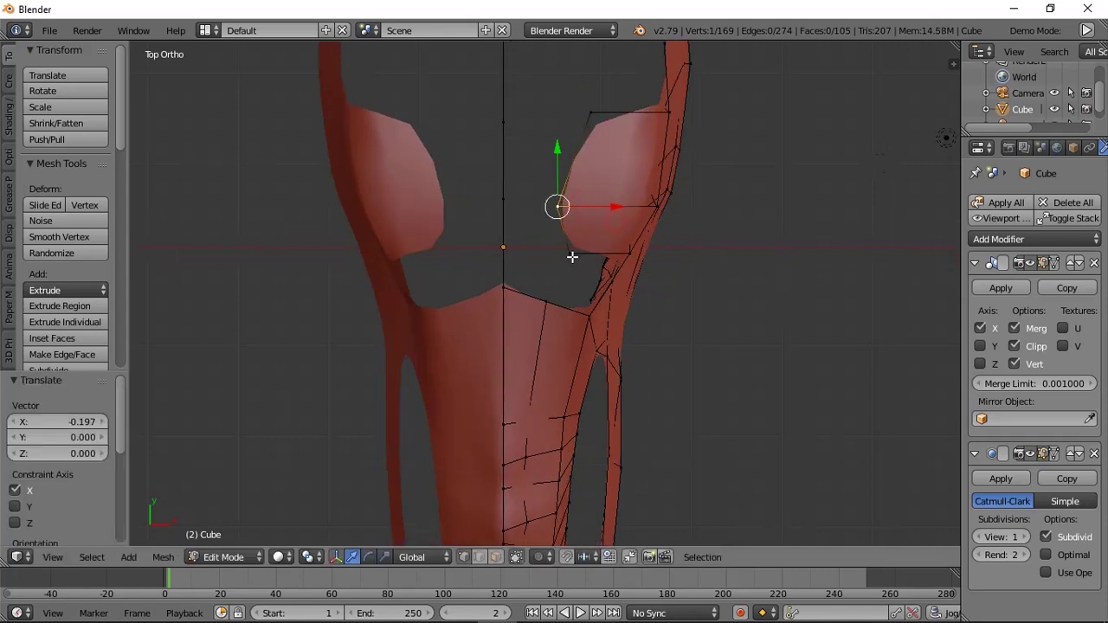
Fill the two faces joining the strip's front vertex to the forehead's back edge and to the centre ridge.
{"action": "key", "text": "a"}
{"action": "right_click", "coordinate": [579, 237]}
{"action": "right_click", "coordinate": [558, 300], "text": "shift"}
{"action": "key", "text": "f"}
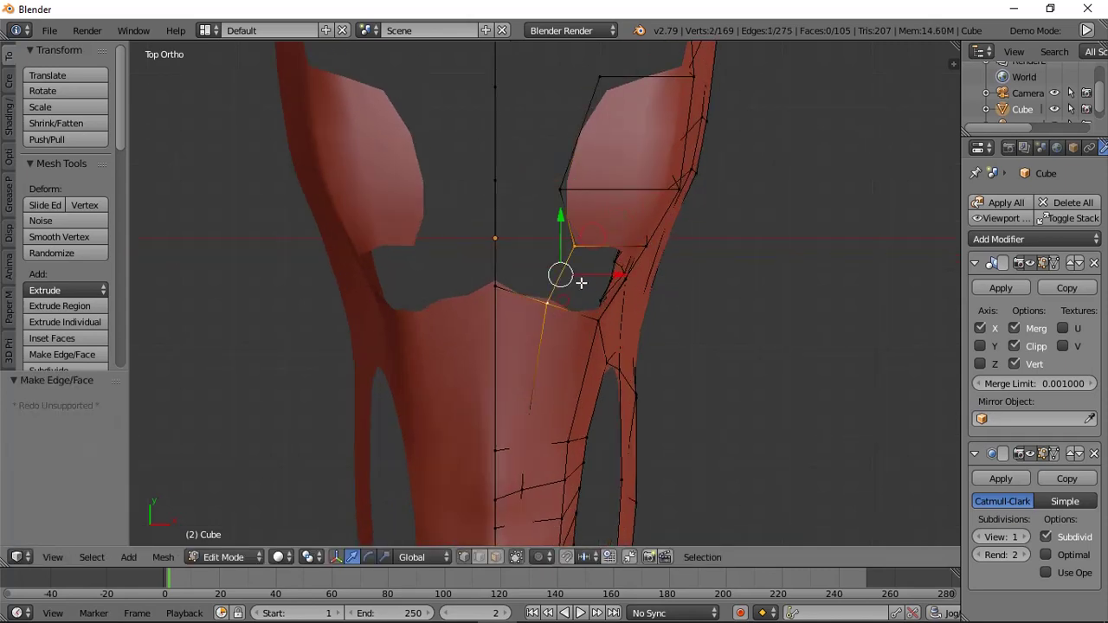
{"action": "key", "text": "f"}
{"action": "key", "text": "a"}
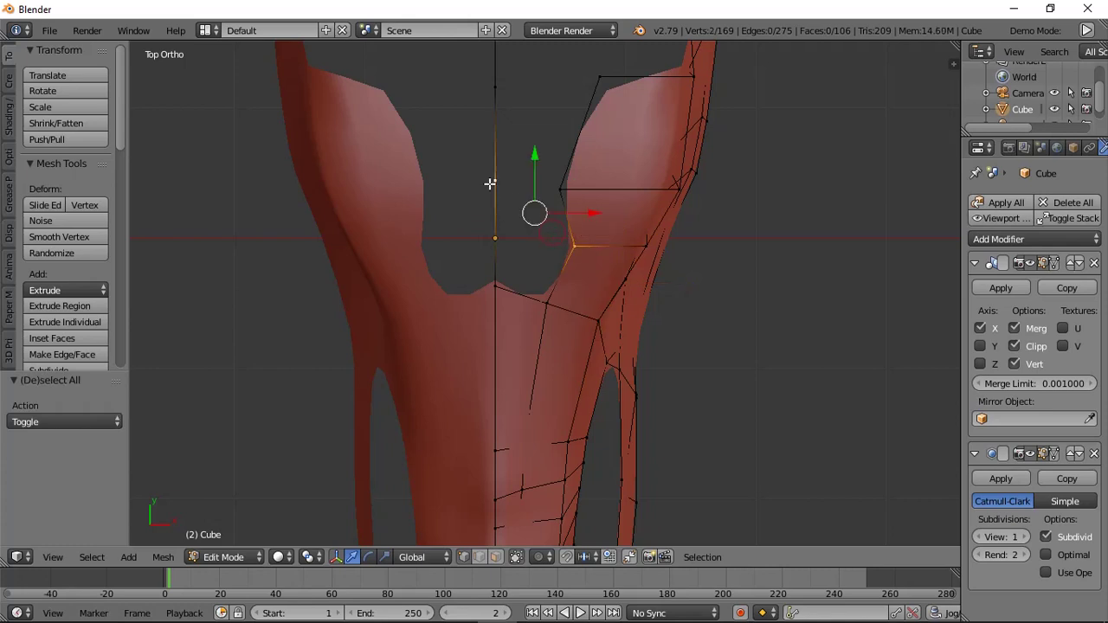
{"action": "key", "text": "f"}
{"action": "key", "text": "f"}
Fill the triangle between the strip's front and middle vertices and the ridge, and the face behind it reaching the strip's rear vertex.
{"action": "key", "text": "a"}
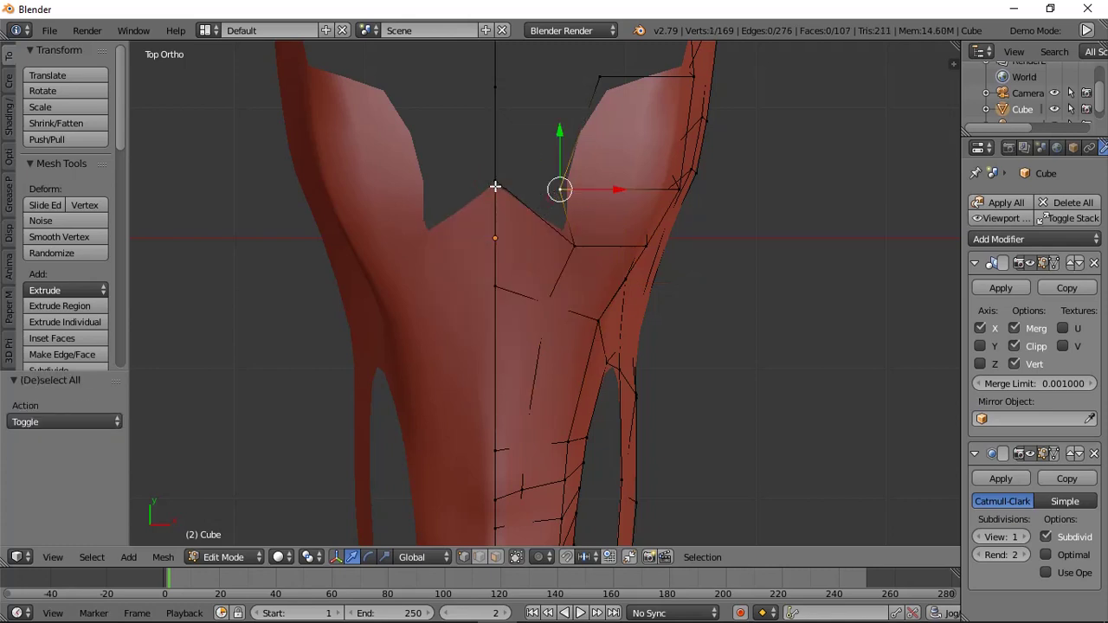
{"action": "right_click", "coordinate": [586, 237]}
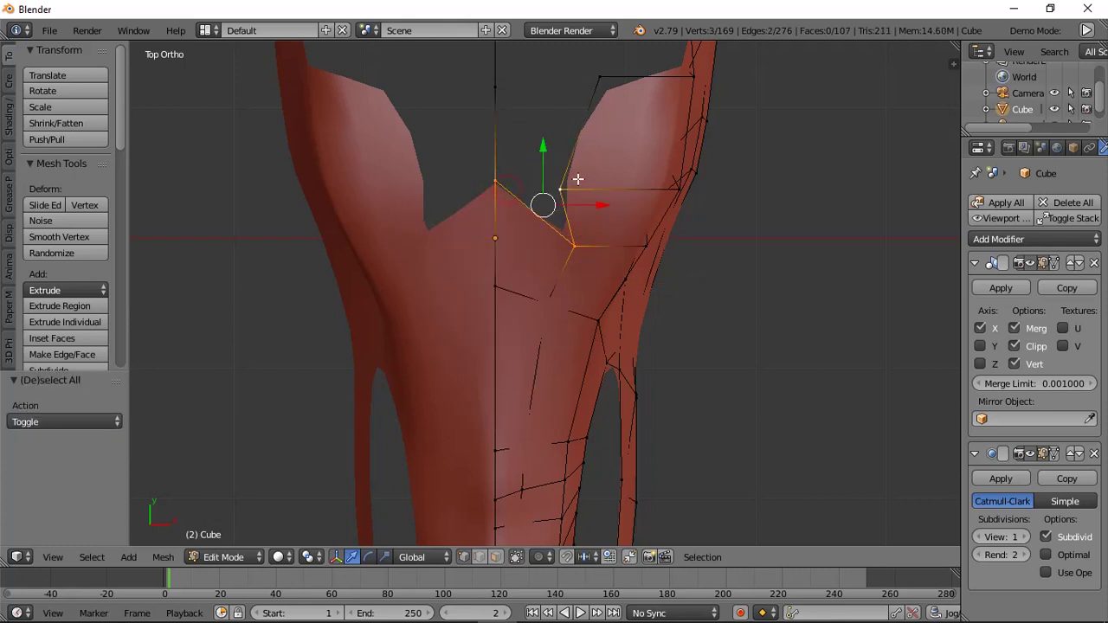
{"action": "key", "text": "f"}
{"action": "key", "text": "a"}
{"action": "right_click", "coordinate": [551, 179]}
{"action": "right_click", "coordinate": [516, 176], "text": "shift"}
{"action": "key", "text": "f"}
Connect the head side's vertex behind the strip to the next centre ridge vertex, split that edge at its midpoint, and raise the midpoint along Z.
{"action": "middle_click_drag", "start_coordinate": [515, 175], "coordinate": [579, 306]}
{"action": "key", "text": "KP_5"}
{"action": "key", "text": "a"}
{"action": "right_click", "coordinate": [594, 339]}
{"action": "right_click", "coordinate": [643, 253], "text": "shift"}
{"action": "key", "text": "f"}
{"action": "middle_click_drag", "start_coordinate": [648, 272], "coordinate": [576, 242]}
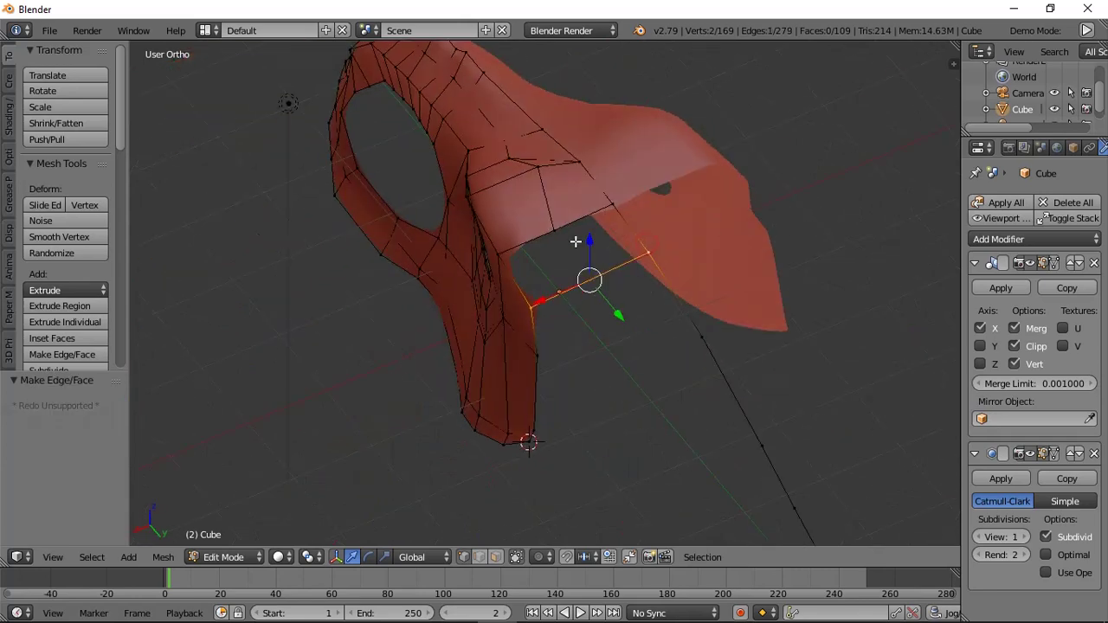
{"action": "key", "text": "ctrl+r"}
{"action": "left_click", "coordinate": [580, 268]}
{"action": "left_click", "coordinate": [582, 265]}
{"action": "left_click_drag", "start_coordinate": [591, 255], "coordinate": [595, 248]}
Fill the two faces between the crown's open back edge and the new cross edge, starting from the centre ridge.
{"action": "key", "text": "a"}
{"action": "right_click", "coordinate": [615, 211]}
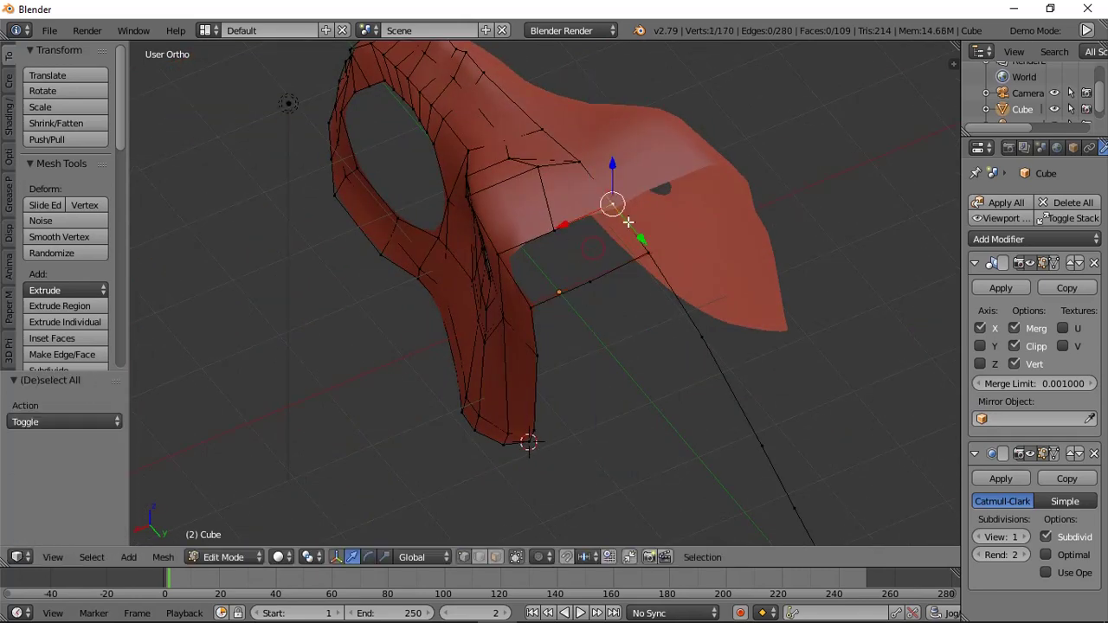
{"action": "left_click", "coordinate": [640, 247], "text": "shift"}
{"action": "key", "text": "f"}
{"action": "key", "text": "f"}
{"action": "middle_click_drag", "start_coordinate": [549, 264], "coordinate": [852, 195]}
{"action": "middle_click_drag", "start_coordinate": [562, 270], "coordinate": [628, 269]}
{"action": "scroll", "coordinate": [610, 251], "scroll_direction": "up", "scroll_amount": 1}
{"action": "key", "text": "a"}
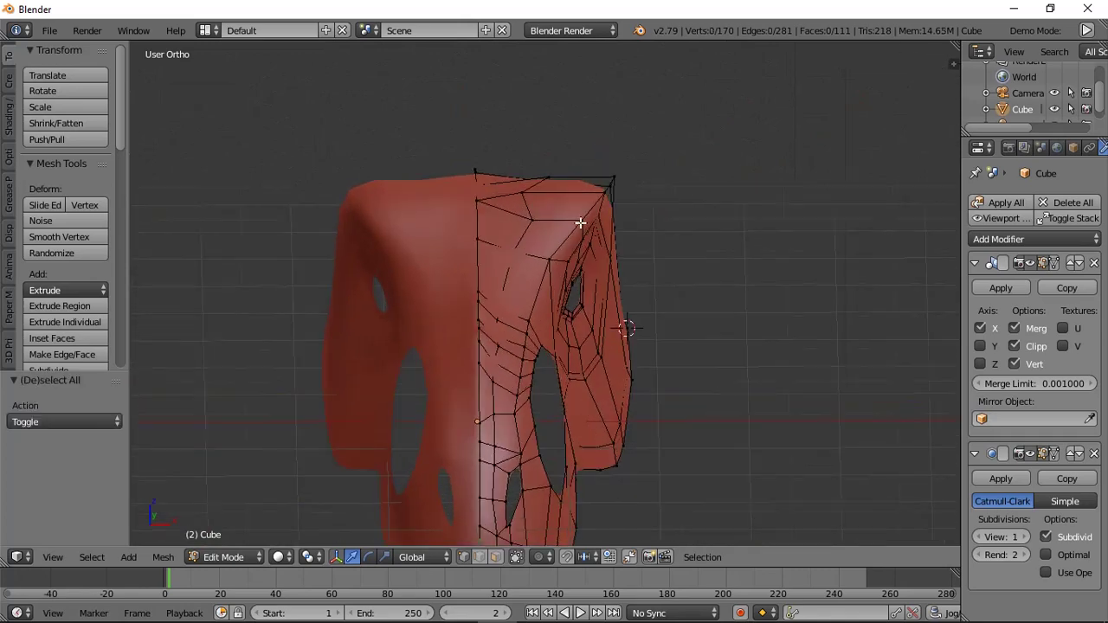
Turn on proportional editing and lower the crown vertex between the centre ridge and the upper side corner along Z.
{"action": "scroll", "coordinate": [571, 220], "scroll_direction": "up", "scroll_amount": 1}
{"action": "right_click", "coordinate": [533, 208]}
{"action": "middle_click_drag", "start_coordinate": [534, 208], "coordinate": [565, 195]}
{"action": "key", "text": "o"}
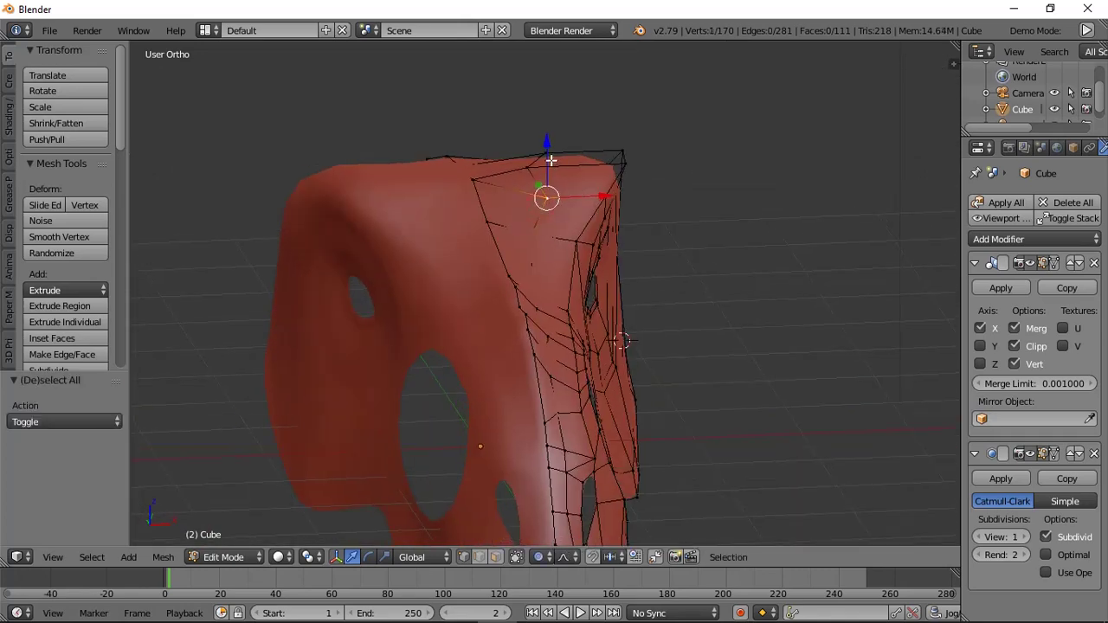
{"action": "left_click_drag", "start_coordinate": [551, 160], "coordinate": [555, 189]}
{"action": "scroll", "coordinate": [554, 188], "scroll_direction": "down", "scroll_amount": 4}
{"action": "middle_click_drag", "start_coordinate": [555, 189], "coordinate": [525, 161]}
{"action": "key", "text": "a"}
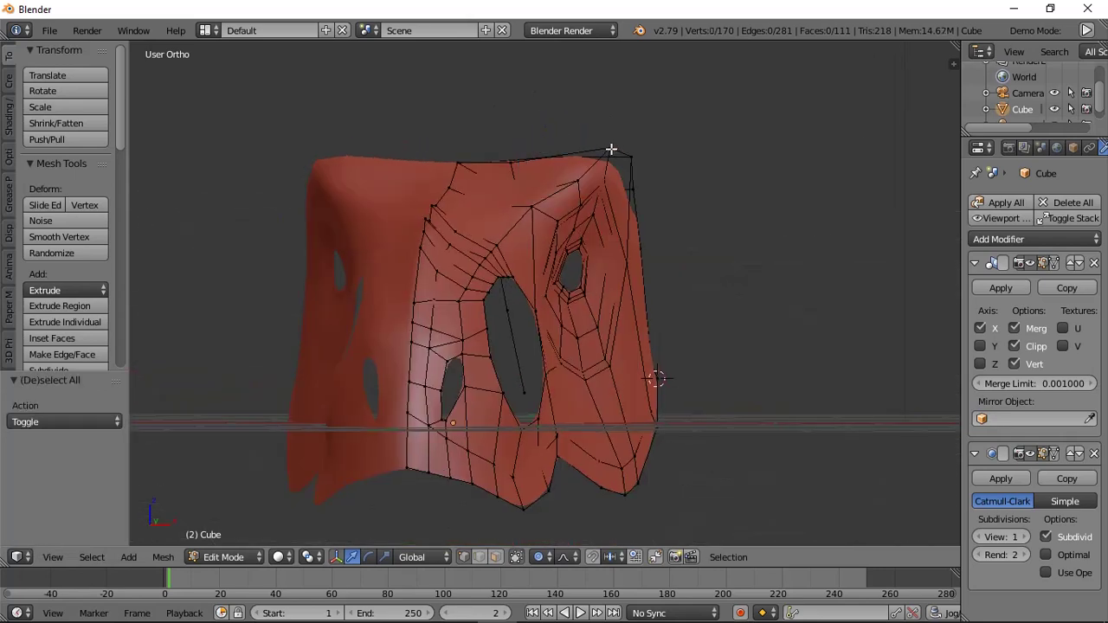
Move the peak vertex above the rear eye socket -0.052 along X and nudge it slightly with a free proportional move.
{"action": "left_click_drag", "start_coordinate": [662, 148], "coordinate": [652, 149]}
{"action": "key", "text": "g"}
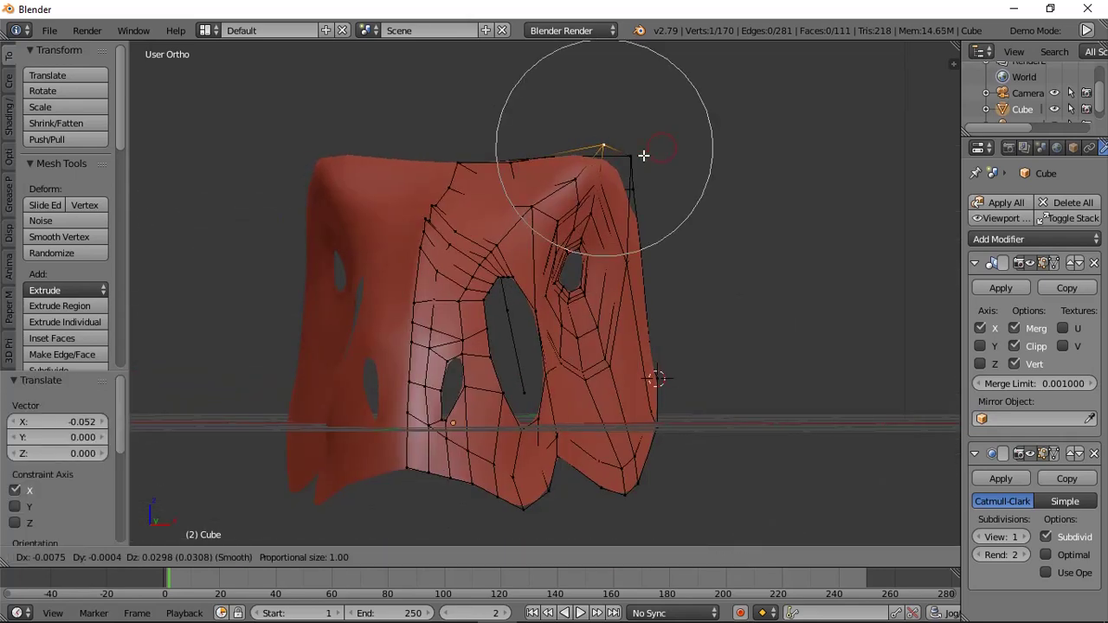
{"action": "left_click", "coordinate": [644, 153]}
{"action": "middle_click_drag", "start_coordinate": [645, 152], "coordinate": [600, 370]}
{"action": "scroll", "coordinate": [648, 151], "scroll_direction": "down", "scroll_amount": 2}
{"action": "key", "text": "a"}
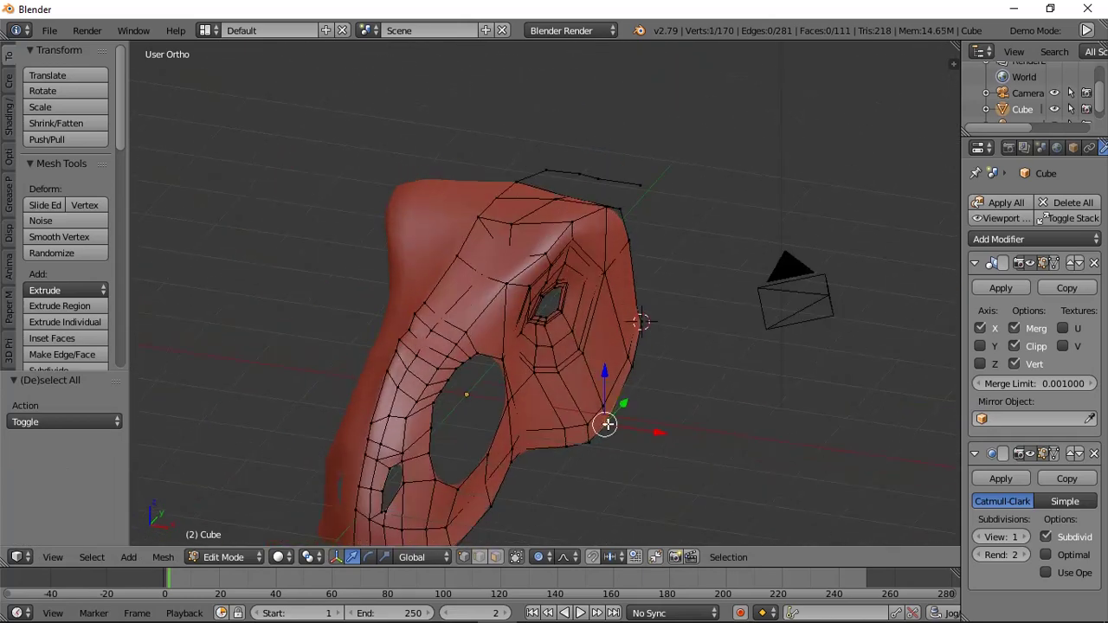
Move the lowest vertex of the head side's bottom edge, below the rear eye socket, 0.183 outward along X.
{"action": "key", "text": "KP_3"}
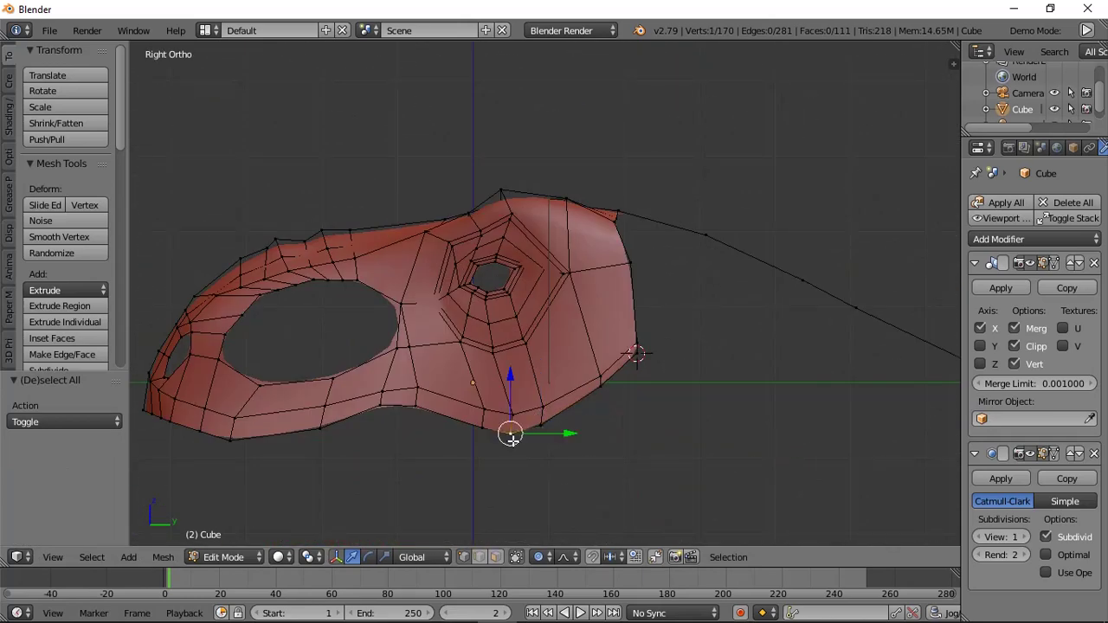
{"action": "key", "text": "KP_7"}
{"action": "left_click_drag", "start_coordinate": [643, 327], "coordinate": [658, 339]}
{"action": "scroll", "coordinate": [656, 332], "scroll_direction": "down", "scroll_amount": 4}
{"action": "scroll", "coordinate": [659, 339], "scroll_direction": "down", "scroll_amount": 4}
{"action": "key", "text": "KP_1"}
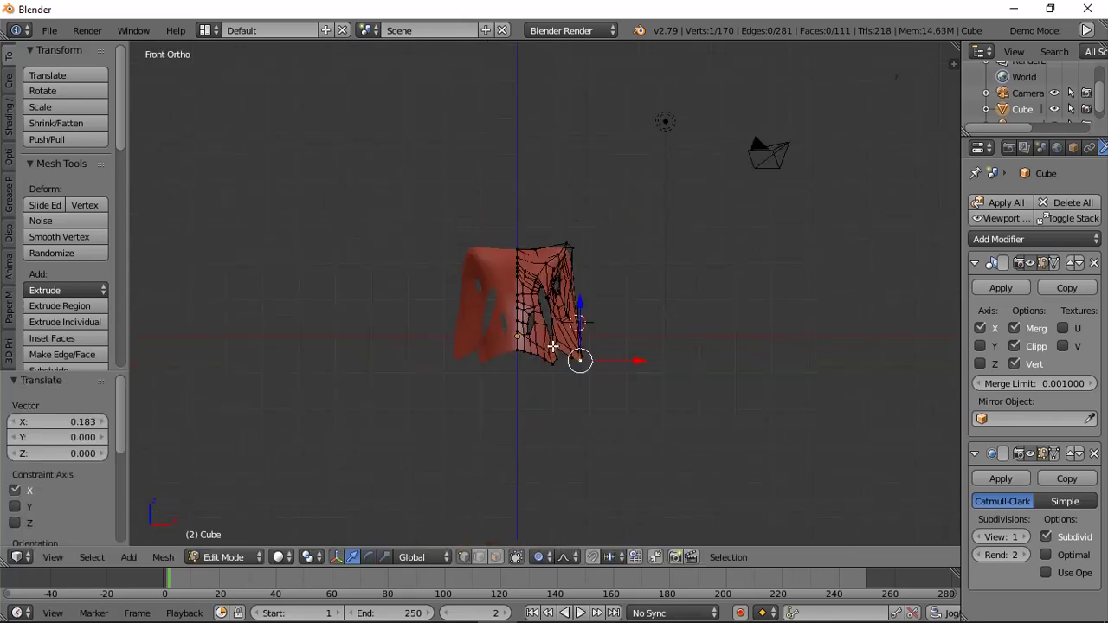
Pull the peak vertex above the rear eye socket outward along X in the front view.
{"action": "scroll", "coordinate": [562, 336], "scroll_direction": "up", "scroll_amount": 4}
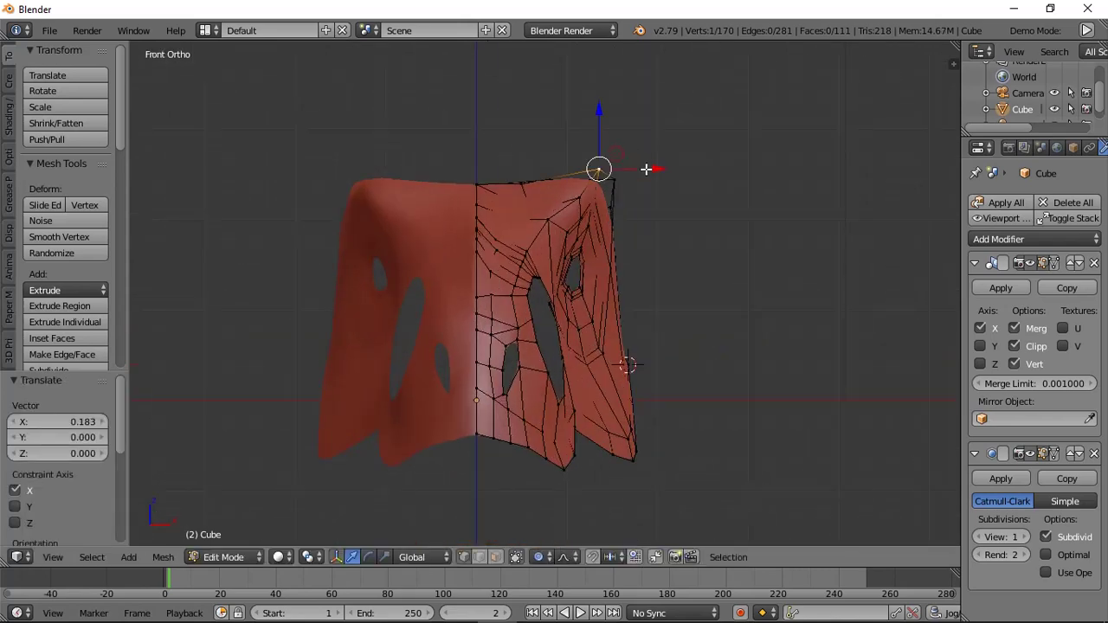
{"action": "left_click_drag", "start_coordinate": [646, 168], "coordinate": [668, 177]}
{"action": "scroll", "coordinate": [668, 177], "scroll_direction": "down", "scroll_amount": 2}
{"action": "key", "text": "a"}
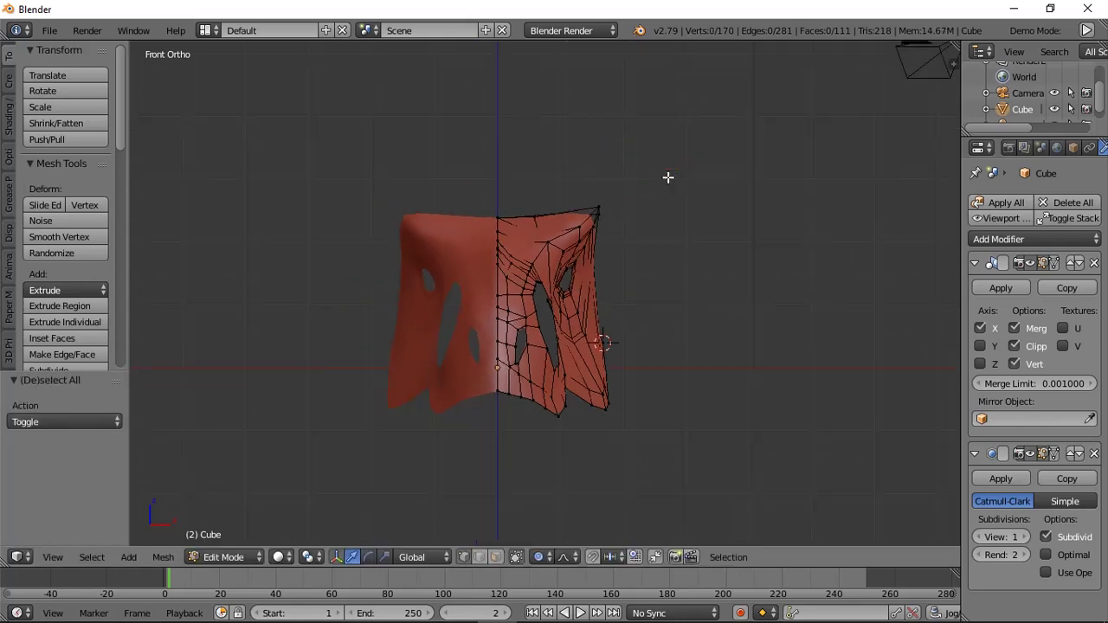
Examine the reshaped head in profile and close up around the eye sockets and snout.
{"action": "key", "text": "KP_3"}
{"action": "middle_click_drag", "start_coordinate": [668, 178], "coordinate": [670, 127], "text": "shift"}
{"action": "key", "text": "z"}
{"action": "key", "text": "z"}
{"action": "key", "text": "a"}
{"action": "key", "text": "a"}
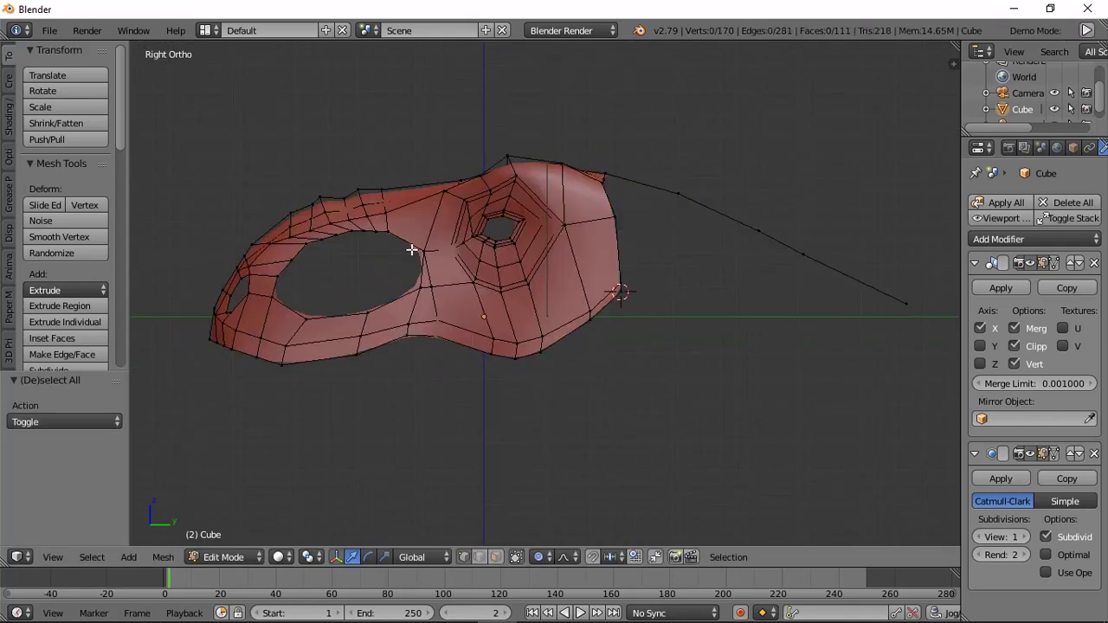
{"action": "middle_click_drag", "start_coordinate": [412, 249], "coordinate": [508, 272]}
{"action": "scroll", "coordinate": [542, 257], "scroll_direction": "up", "scroll_amount": 4}
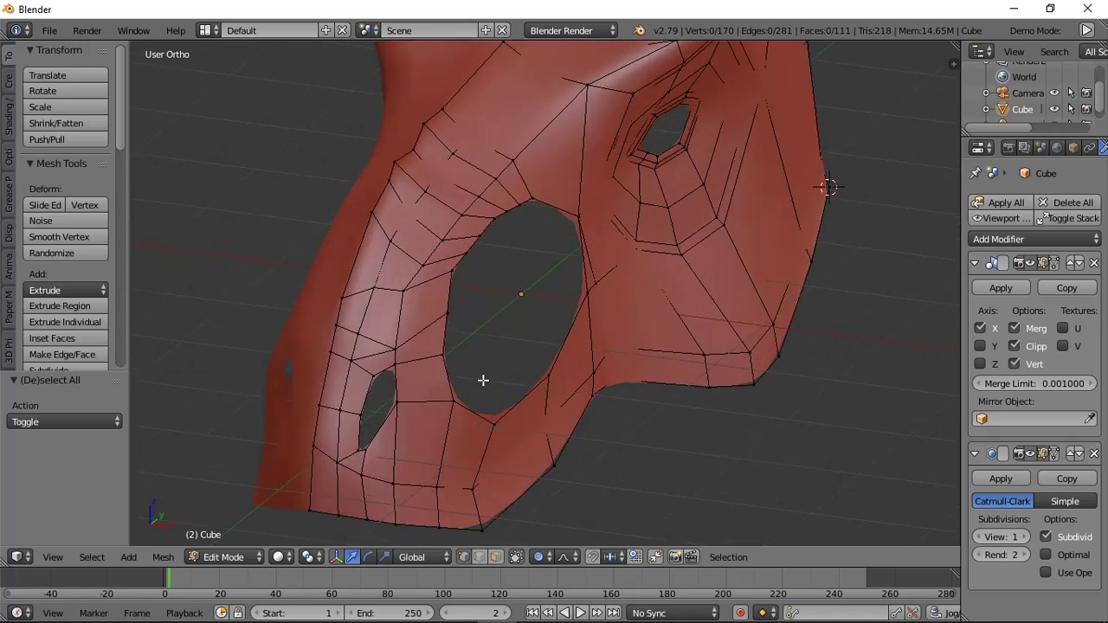
Turn off proportional editing and reveal the hidden lower jaw outline beneath the head.
{"action": "key", "text": "o"}
{"action": "middle_click_drag", "start_coordinate": [569, 337], "coordinate": [461, 317]}
{"action": "key", "text": "alt+h"}
{"action": "scroll", "coordinate": [580, 298], "scroll_direction": "down", "scroll_amount": 3}
{"action": "scroll", "coordinate": [539, 289], "scroll_direction": "up", "scroll_amount": 1}
{"action": "key", "text": "a"}
{"action": "scroll", "coordinate": [450, 322], "scroll_direction": "up", "scroll_amount": 1}
{"action": "middle_click_drag", "start_coordinate": [328, 373], "coordinate": [385, 313], "text": "shift"}
Extrude the five front vertices of the lower jaw's upper outline downward along Z into a narrow strip.
{"action": "right_click", "coordinate": [422, 334], "text": "shift"}
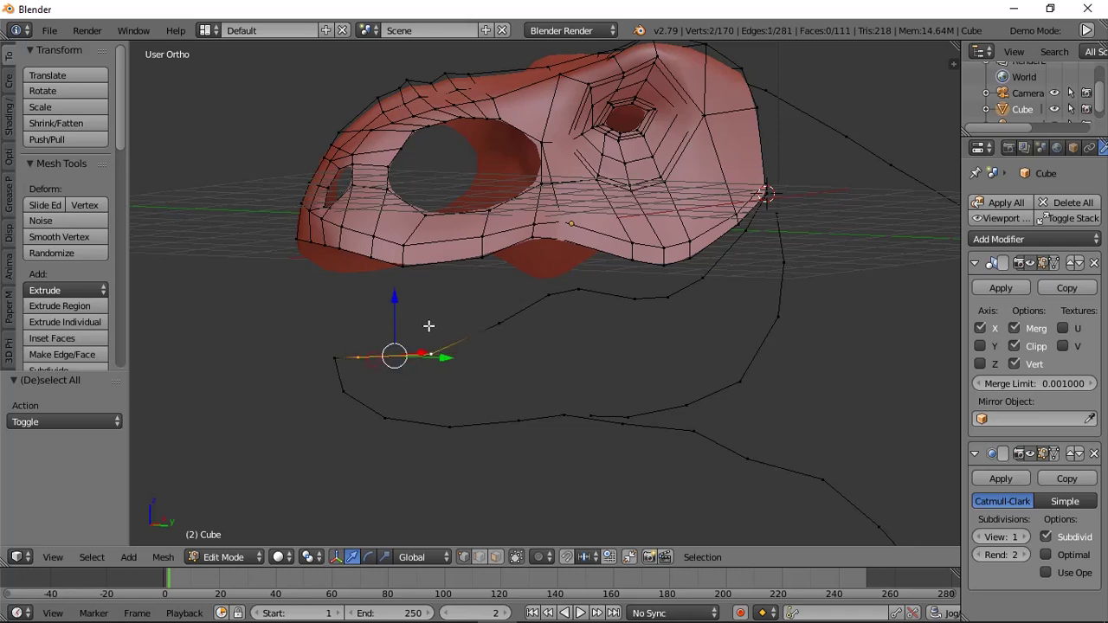
{"action": "right_click", "coordinate": [493, 313], "text": "shift"}
{"action": "right_click", "coordinate": [568, 291], "text": "shift"}
{"action": "right_click", "coordinate": [555, 286], "text": "shift"}
{"action": "key", "text": "e"}
{"action": "key", "text": "z"}
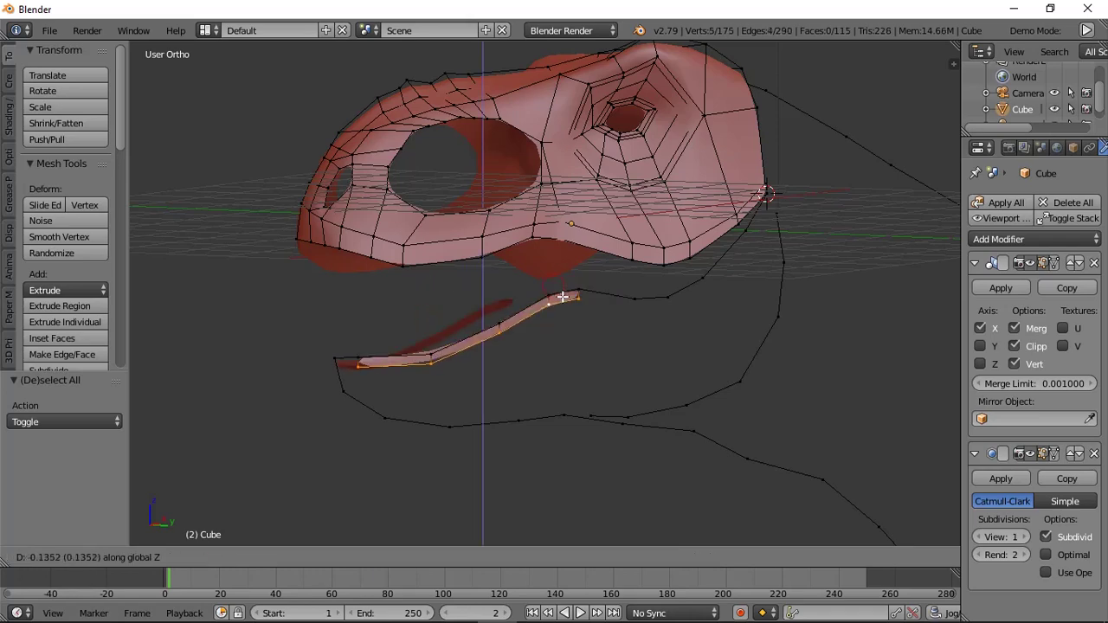
{"action": "left_click", "coordinate": [568, 305]}
Fill the face closing the jaw strip at its front tip and add a centred loop cut across the segment behind it.
{"action": "middle_click_drag", "start_coordinate": [568, 306], "coordinate": [491, 350]}
{"action": "key", "text": "a"}
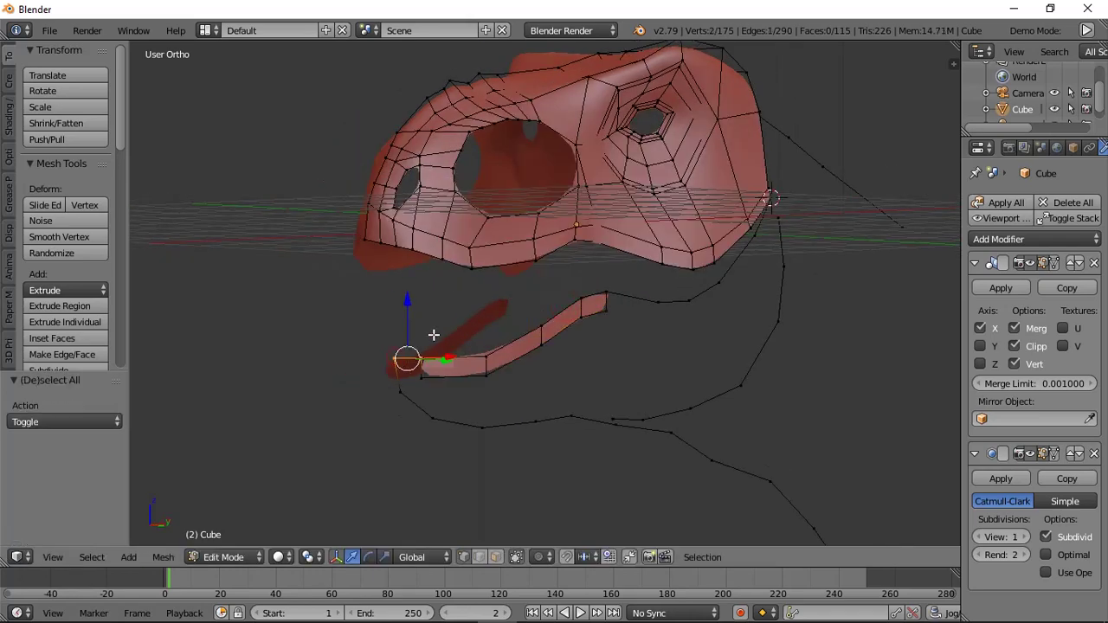
{"action": "key", "text": "f"}
{"action": "key", "text": "a"}
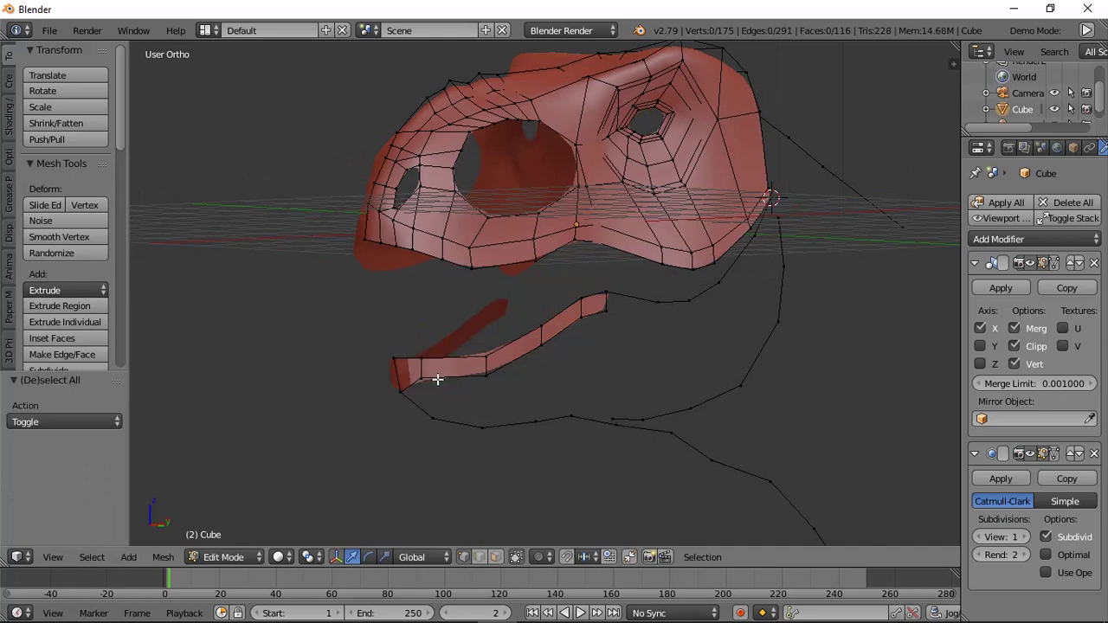
{"action": "key", "text": "ctrl+r"}
{"action": "left_click", "coordinate": [438, 377]}
{"action": "left_click", "coordinate": [438, 377]}
Fill four faces between the jaw strip's lower edge and the jaw's bottom outline, working from the front tip backward.
{"action": "right_click", "coordinate": [424, 377]}
{"action": "left_click", "coordinate": [413, 389]}
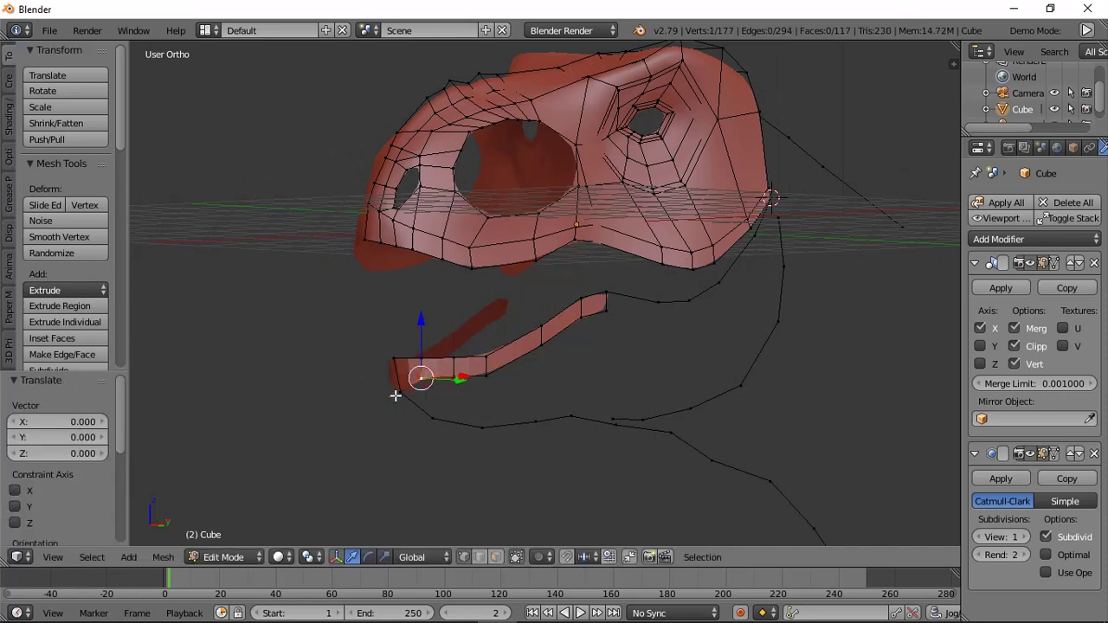
{"action": "right_click", "coordinate": [395, 395], "text": "shift"}
{"action": "key", "text": "f"}
{"action": "key", "text": "f"}
{"action": "key", "text": "f"}
{"action": "key", "text": "f"}
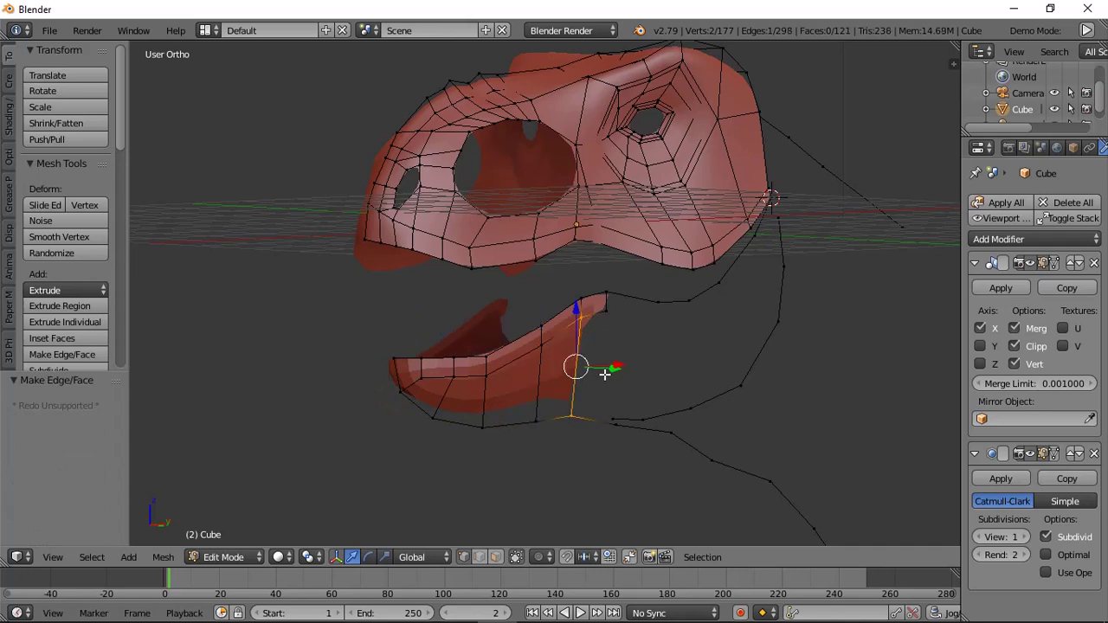
Add one loop cut running lengthwise along the side of the lower jaw.
{"action": "middle_click_drag", "start_coordinate": [604, 374], "coordinate": [564, 378]}
{"action": "key", "text": "ctrl+r"}
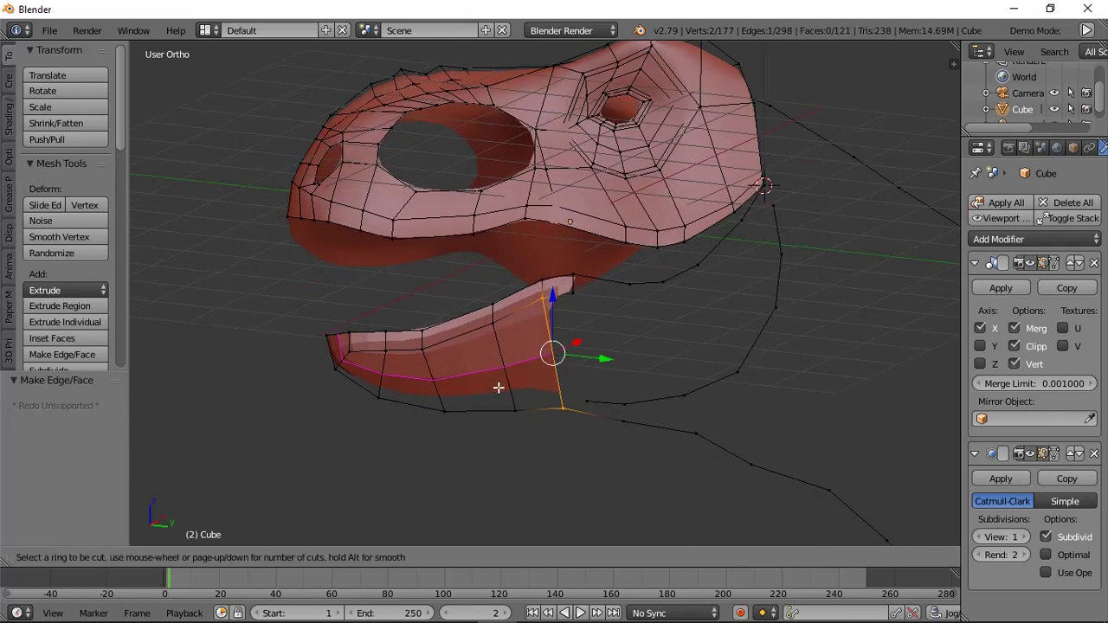
{"action": "left_click", "coordinate": [497, 388]}
{"action": "right_click", "coordinate": [494, 385]}
Move the four rear vertices of the new jaw loop 0.048 along X and -0.048 along Z.
{"action": "middle_click_drag", "start_coordinate": [470, 348], "coordinate": [512, 377]}
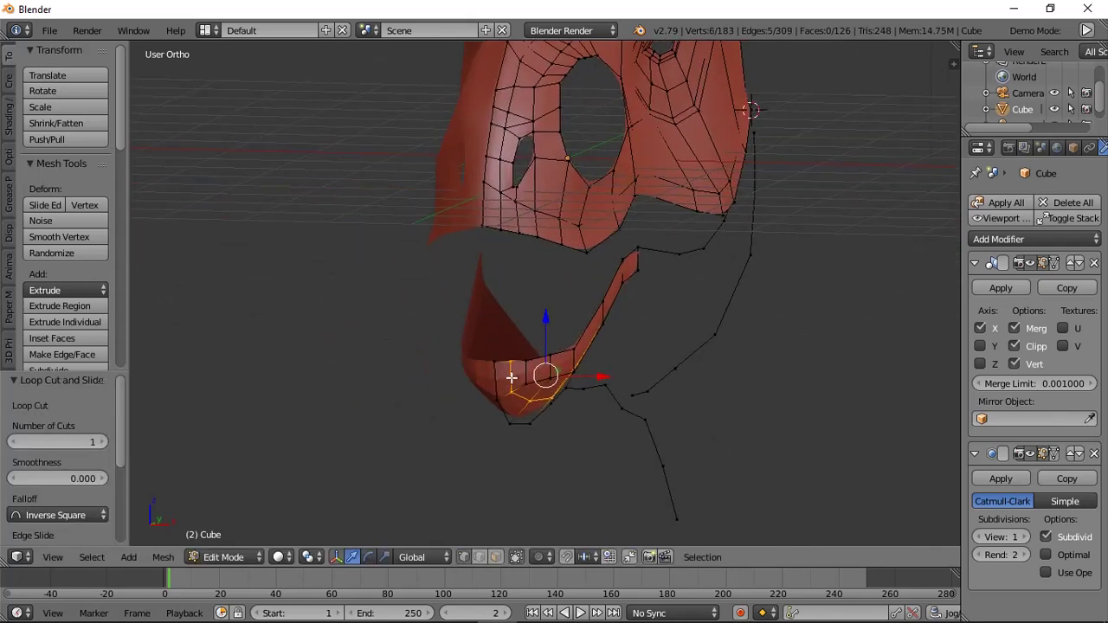
{"action": "key", "text": "ctrl+z"}
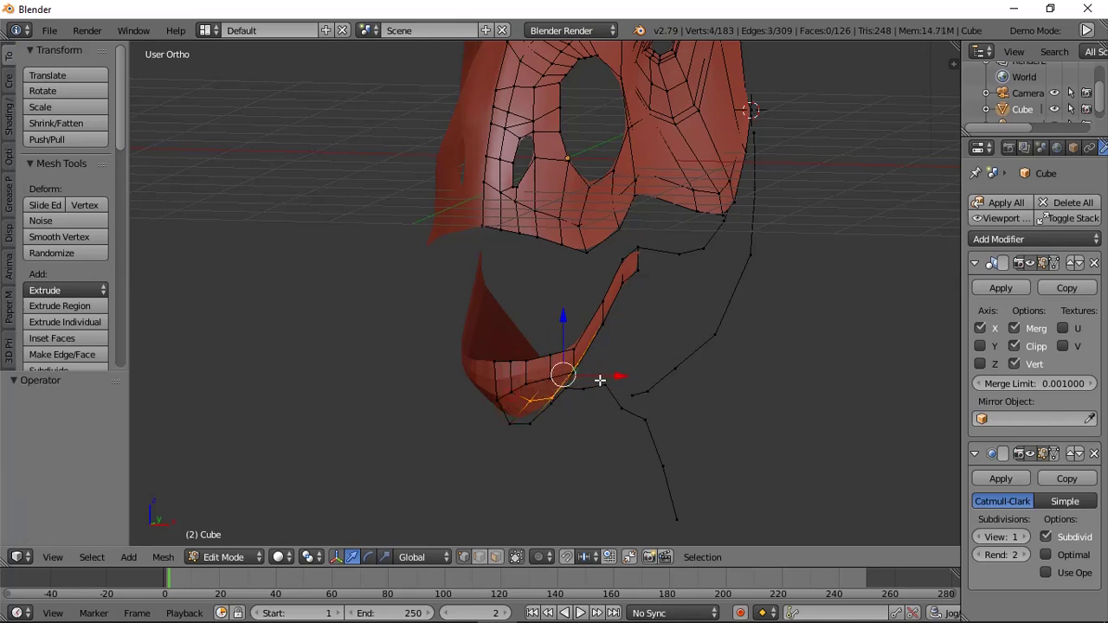
{"action": "left_click_drag", "start_coordinate": [600, 379], "coordinate": [603, 380]}
{"action": "middle_click_drag", "start_coordinate": [611, 413], "coordinate": [625, 374]}
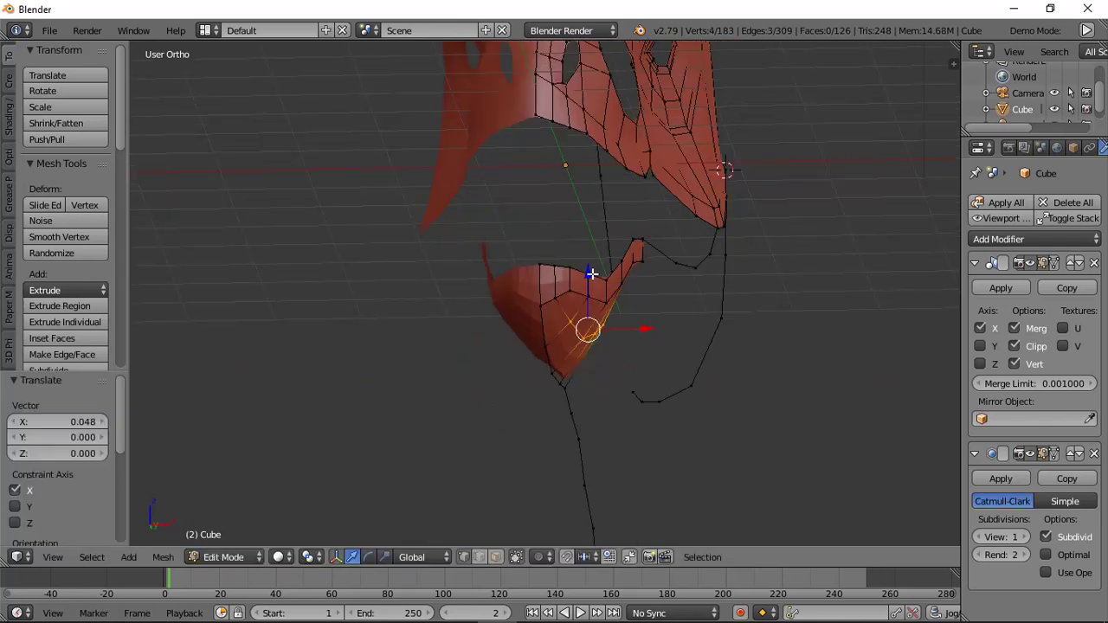
{"action": "left_click_drag", "start_coordinate": [592, 274], "coordinate": [591, 280]}
{"action": "middle_click_drag", "start_coordinate": [630, 287], "coordinate": [551, 282]}
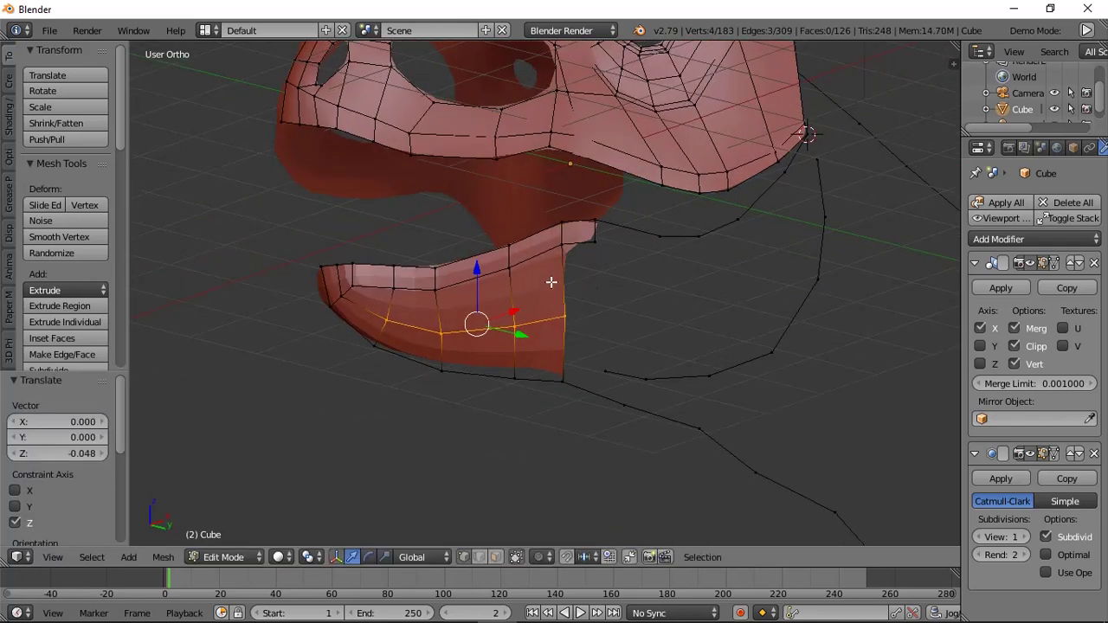
Fill a face joining the rear edge of the lower jaw to the front end of the curved rear-jaw outline.
{"action": "key", "text": "a"}
{"action": "right_click", "coordinate": [574, 328]}
{"action": "key", "text": "f"}
{"action": "key", "text": "f"}
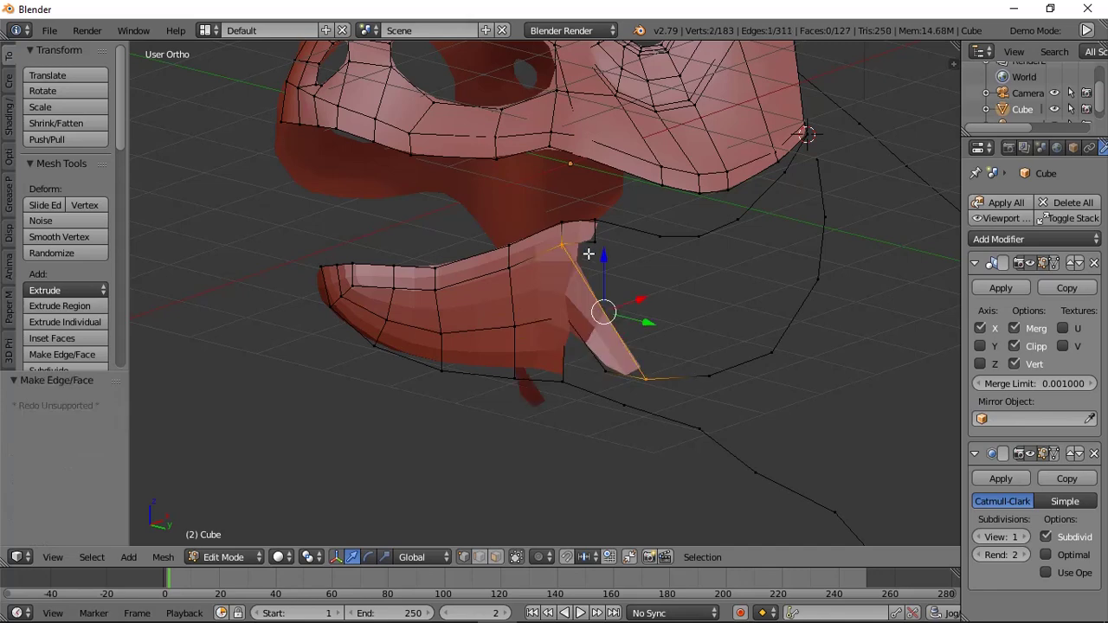
{"action": "key", "text": "ctrl+z"}
{"action": "right_click", "coordinate": [591, 243], "text": "shift"}
{"action": "right_click", "coordinate": [560, 244], "text": "shift"}
{"action": "key", "text": "f"}
{"action": "key", "text": "a"}
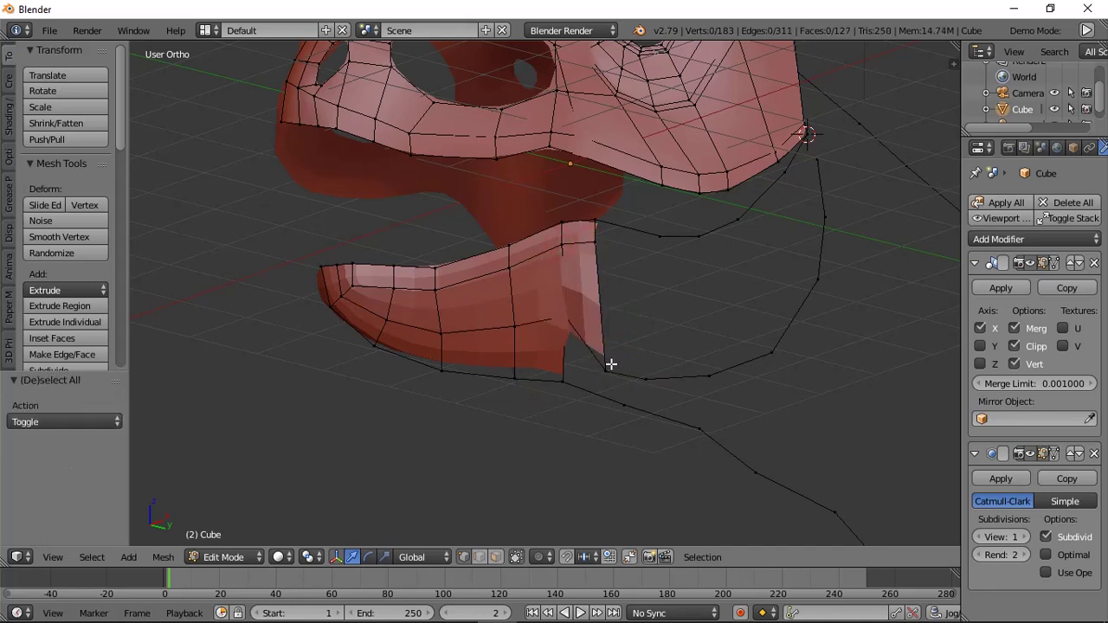
Extrude the curved rear-jaw outline, without its front vertex, -0.193 along X and nudge the new edges slightly in height.
{"action": "middle_click_drag", "start_coordinate": [610, 364], "coordinate": [598, 309]}
{"action": "right_click", "coordinate": [701, 325], "text": "alt"}
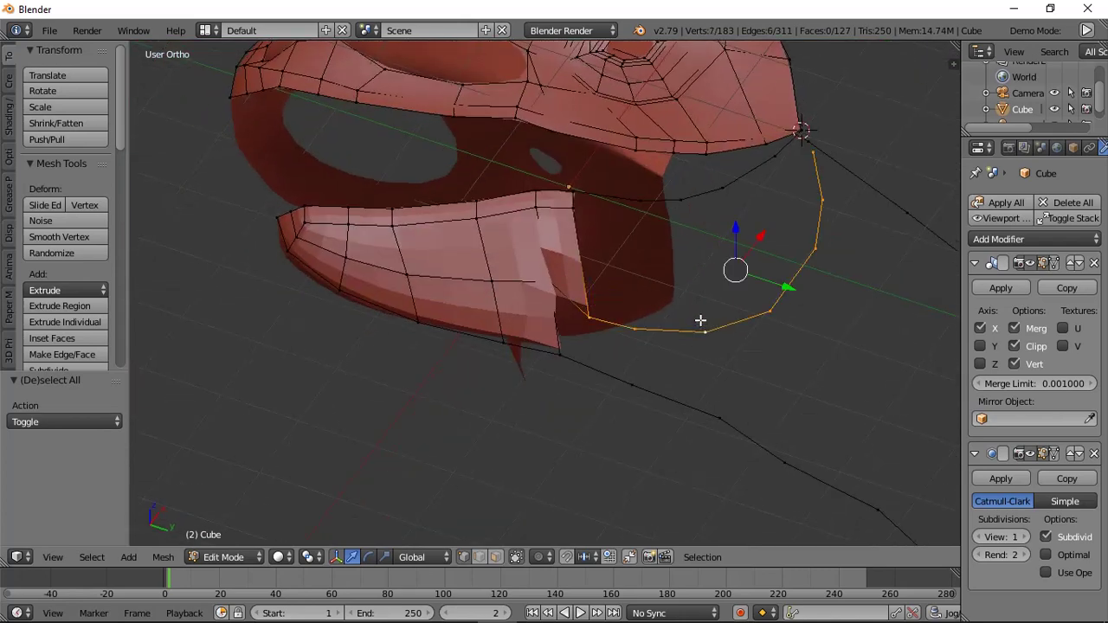
{"action": "scroll", "coordinate": [701, 321], "scroll_direction": "down", "scroll_amount": 2}
{"action": "middle_click_drag", "start_coordinate": [701, 321], "coordinate": [696, 329]}
{"action": "scroll", "coordinate": [606, 291], "scroll_direction": "up", "scroll_amount": 1}
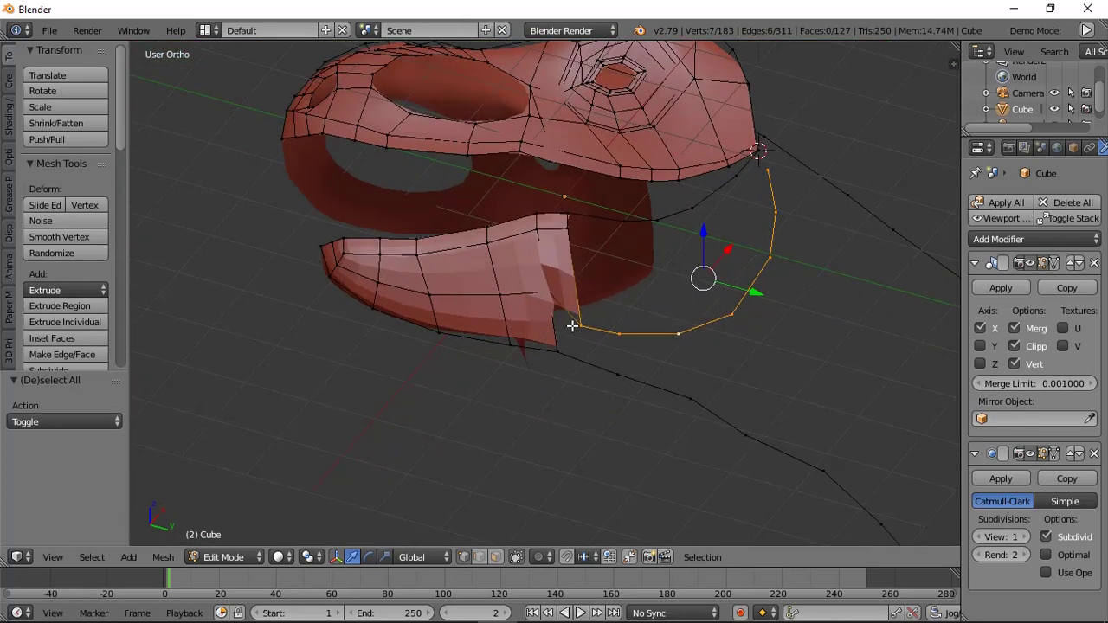
{"action": "key", "text": "e"}
{"action": "key", "text": "x"}
{"action": "left_click", "coordinate": [801, 312]}
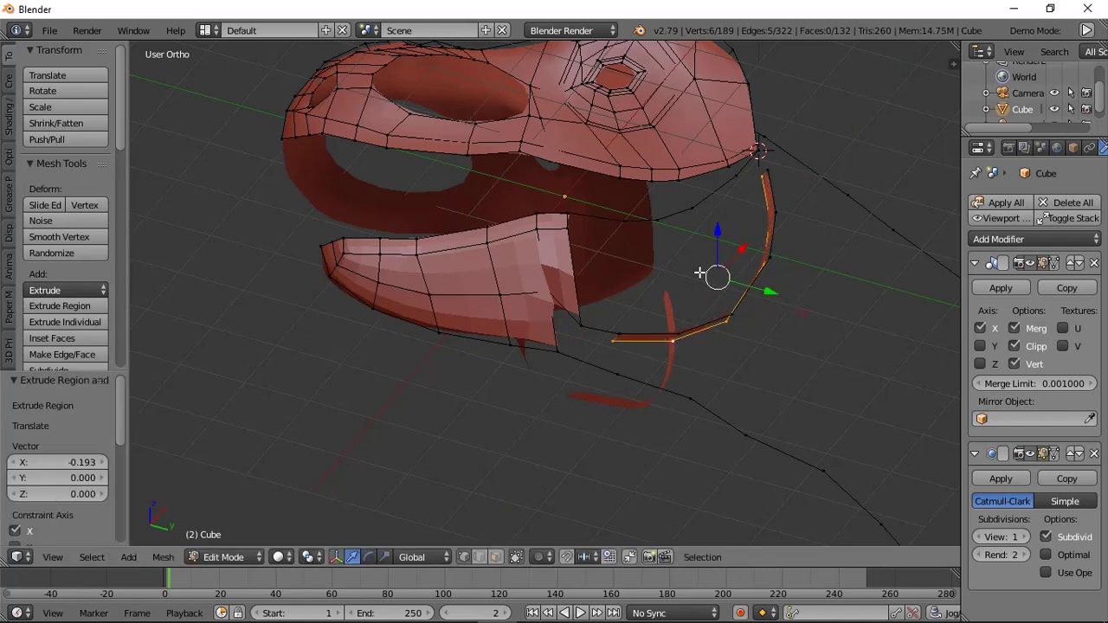
{"action": "middle_click_drag", "start_coordinate": [700, 274], "coordinate": [710, 253]}
{"action": "left_click_drag", "start_coordinate": [719, 244], "coordinate": [719, 243]}
Fill the faces between the extruded rear-jaw strip and the throat centre line.
{"action": "key", "text": "a"}
{"action": "right_click", "coordinate": [621, 372], "text": "shift"}
{"action": "key", "text": "f"}
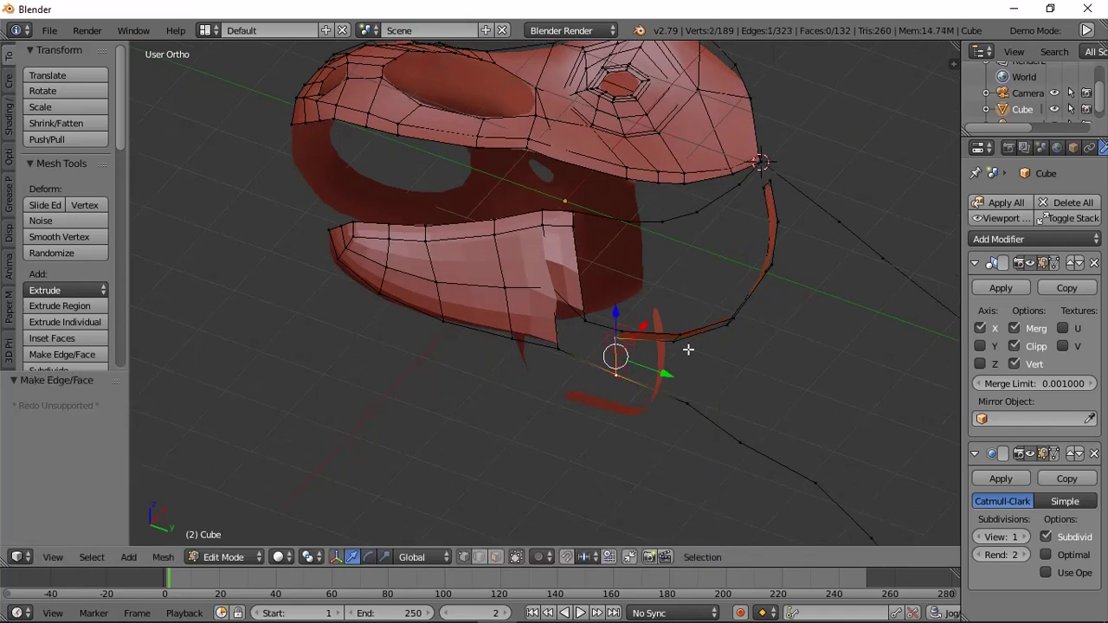
{"action": "key", "text": "f"}
{"action": "middle_click_drag", "start_coordinate": [687, 349], "coordinate": [621, 296]}
{"action": "key", "text": "f"}
{"action": "key", "text": "a"}
Split the open throat centre edge between the front and rear jaw sections with one cut.
{"action": "scroll", "coordinate": [618, 343], "scroll_direction": "up", "scroll_amount": 2}
{"action": "scroll", "coordinate": [602, 346], "scroll_direction": "up", "scroll_amount": 1}
{"action": "key", "text": "ctrl+r"}
{"action": "left_click", "coordinate": [588, 371]}
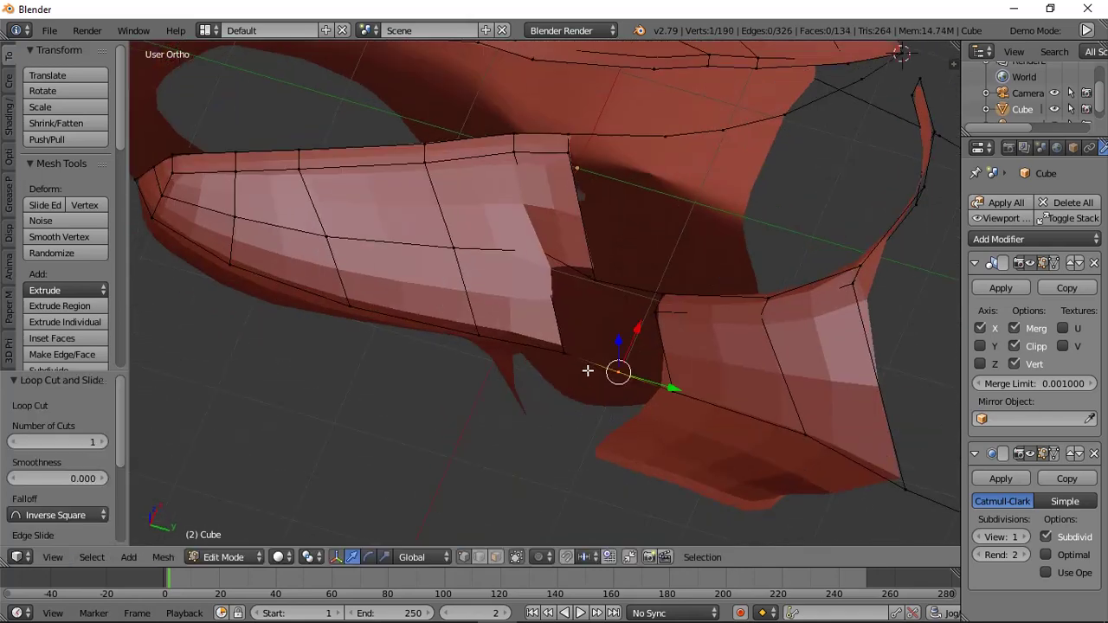
Extrude the lower rear corner vertex of the front jaw section -0.104 along X.
{"action": "key", "text": "a"}
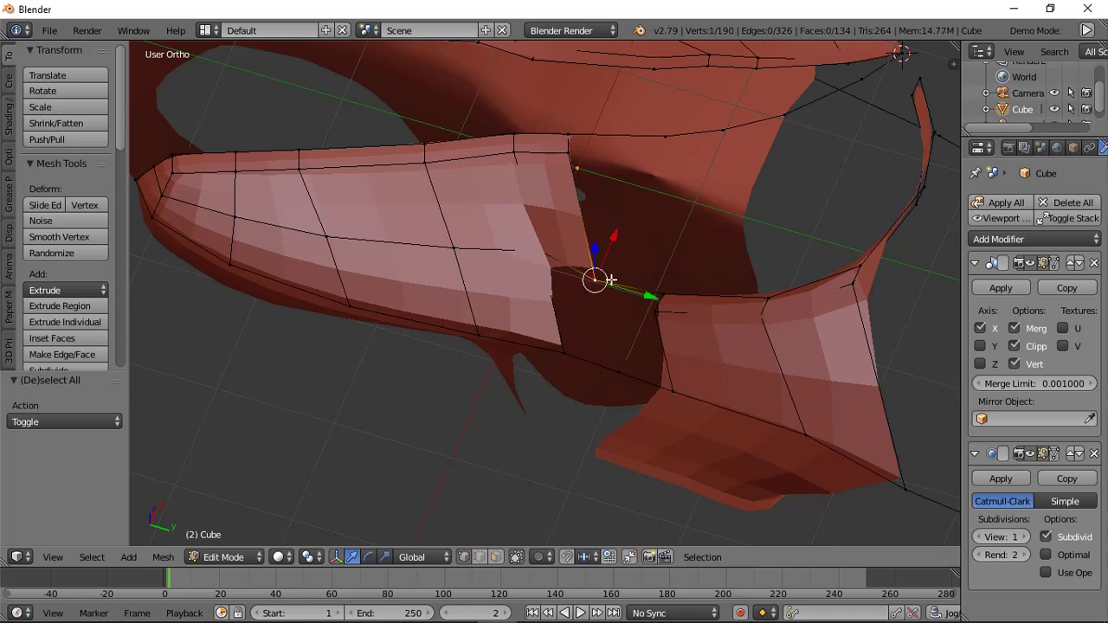
{"action": "key", "text": "e"}
{"action": "key", "text": "x"}
{"action": "left_click", "coordinate": [608, 290]}
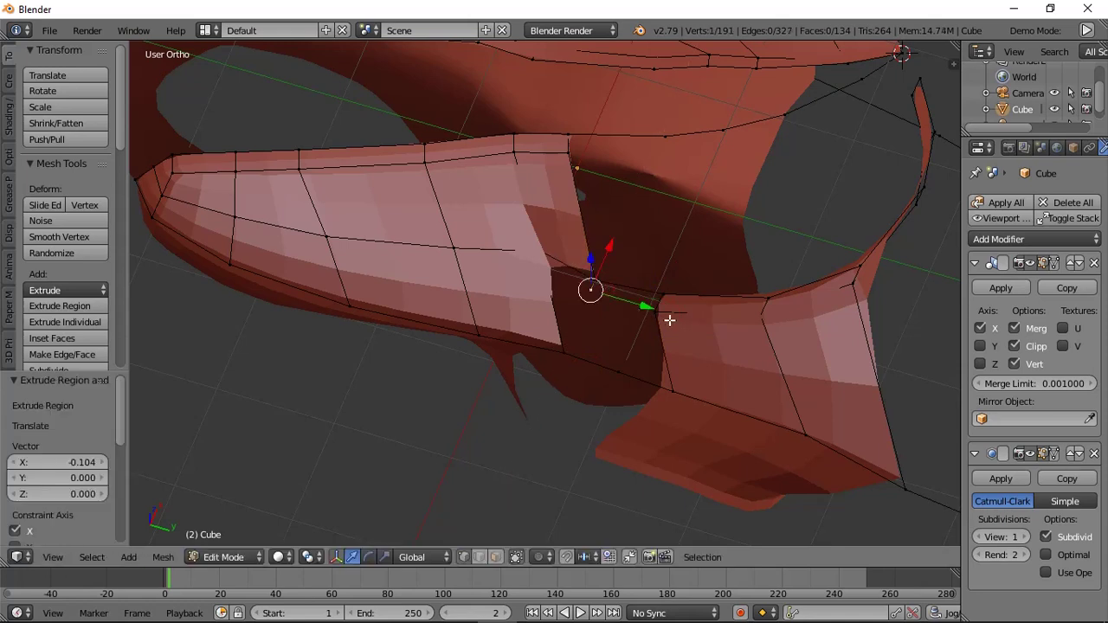
Fill two faces connecting the extruded corner vertex to the rear-jaw strip and the throat centre line.
{"action": "right_click", "coordinate": [668, 319], "text": "shift"}
{"action": "key", "text": "f"}
{"action": "key", "text": "f"}
{"action": "key", "text": "a"}
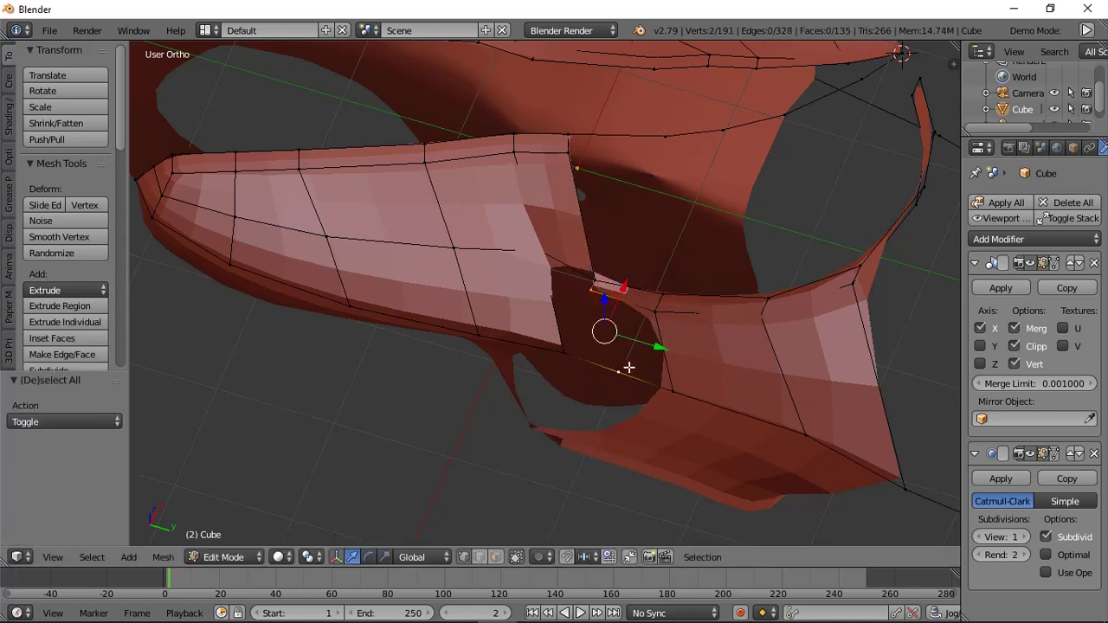
{"action": "key", "text": "f"}
{"action": "key", "text": "f"}
{"action": "key", "text": "a"}
Add one loop cut along the lower part of the front jaw's side, near the chin edge.
{"action": "scroll", "coordinate": [574, 290], "scroll_direction": "up", "scroll_amount": 1}
{"action": "key", "text": "ctrl+r"}
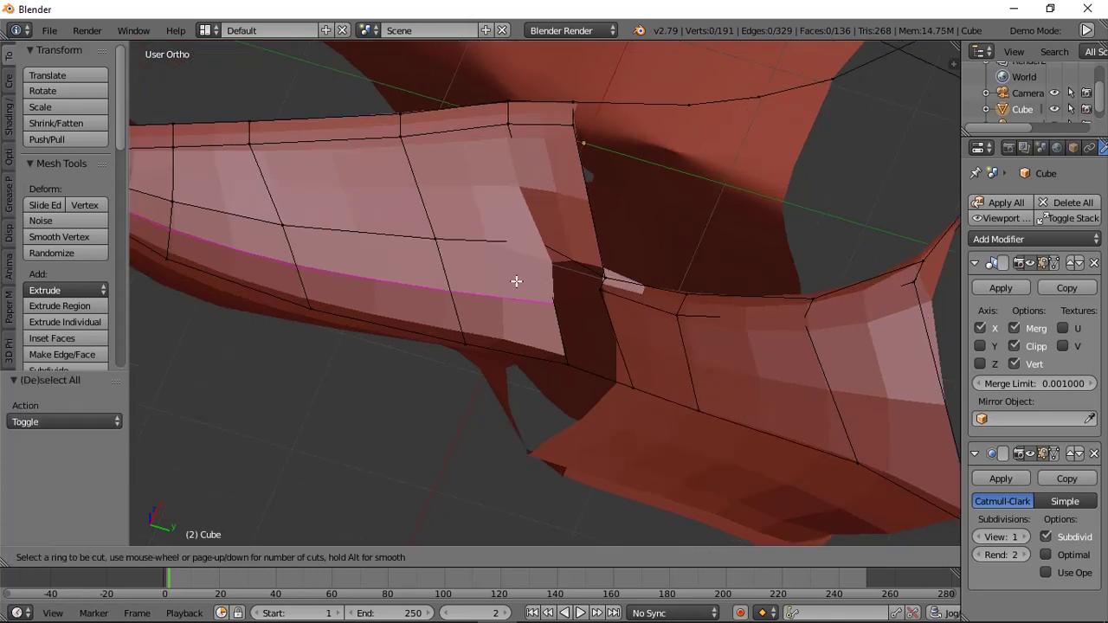
{"action": "left_click", "coordinate": [515, 281]}
{"action": "left_click", "coordinate": [516, 281]}
Fill the remaining gap faces under the jaw between the front section and the throat faces.
{"action": "key", "text": "a"}
{"action": "right_click", "coordinate": [569, 309]}
{"action": "key", "text": "f"}
{"action": "key", "text": "f"}
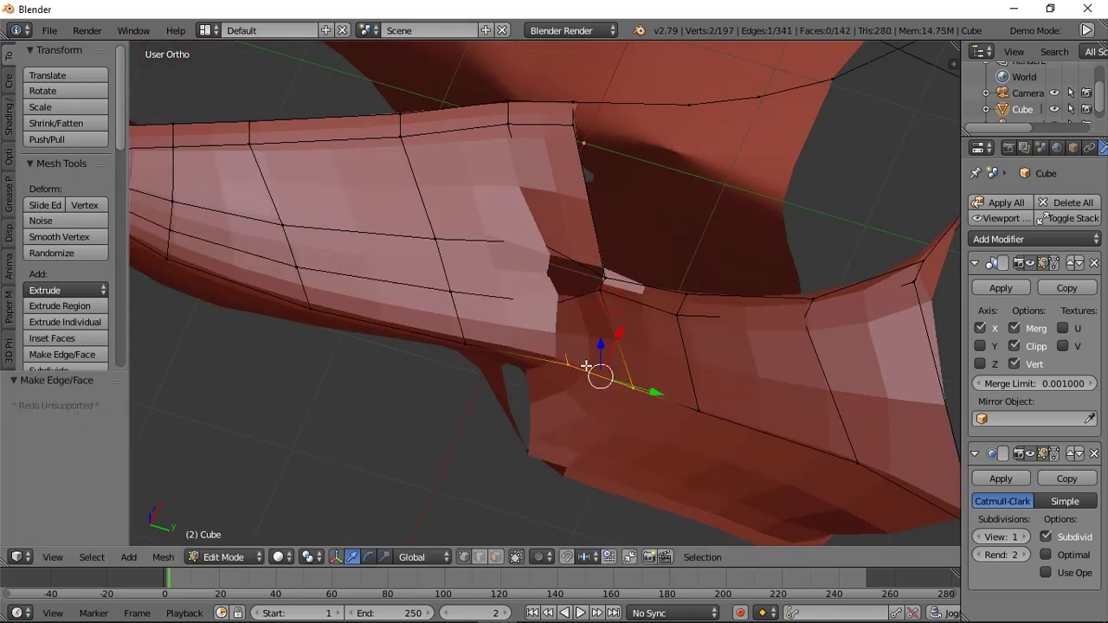
{"action": "key", "text": "a"}
{"action": "right_click", "coordinate": [595, 308]}
{"action": "key", "text": "f"}
Apply smooth shading to the whole mesh.
{"action": "scroll", "coordinate": [588, 285], "scroll_direction": "down", "scroll_amount": 2}
{"action": "middle_click_drag", "start_coordinate": [600, 284], "coordinate": [740, 344]}
{"action": "scroll", "coordinate": [712, 304], "scroll_direction": "down", "scroll_amount": 2}
{"action": "key", "text": "a"}
{"action": "key", "text": "a"}
{"action": "key", "text": "z"}
{"action": "left_click", "coordinate": [702, 386]}
Enable proportional editing and move the corner vertex where the front jaw meets the throat -0.308 along X.
{"action": "middle_click_drag", "start_coordinate": [702, 386], "coordinate": [819, 255]}
{"action": "key", "text": "a"}
{"action": "right_click", "coordinate": [644, 367]}
{"action": "key", "text": "o"}
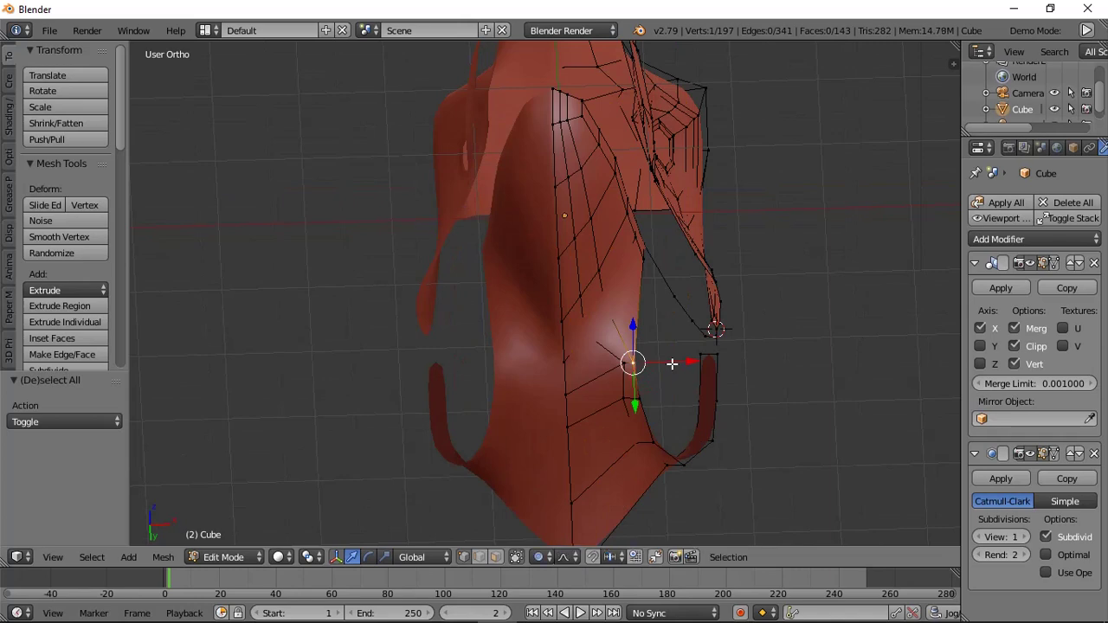
{"action": "key", "text": "g"}
{"action": "left_click", "coordinate": [641, 390]}
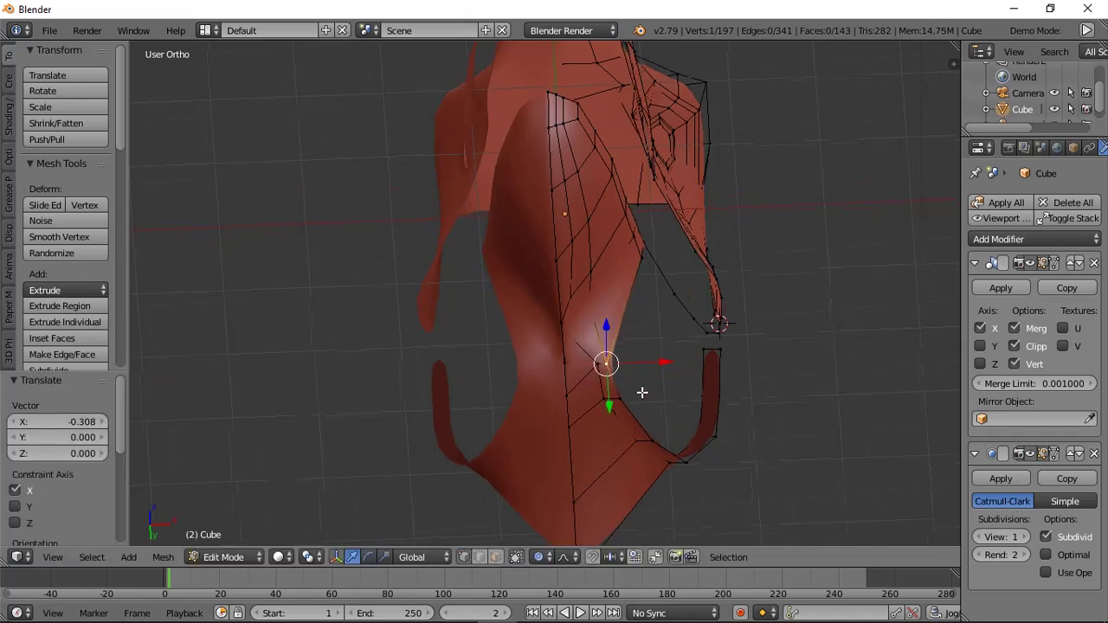
In right view, raise the same corner vertex about 0.14 with proportional size 0.75, and turn proportional editing off.
{"action": "middle_click_drag", "start_coordinate": [641, 390], "coordinate": [544, 373]}
{"action": "key", "text": "KP_3"}
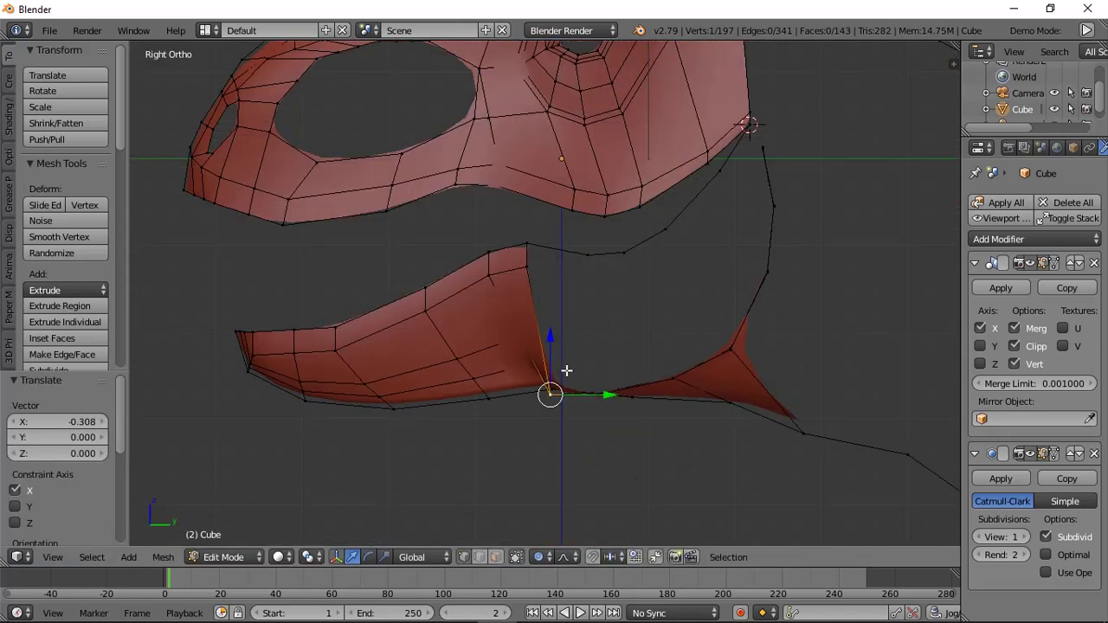
{"action": "key", "text": "g"}
{"action": "scroll", "coordinate": [565, 365], "scroll_direction": "up", "scroll_amount": 9}
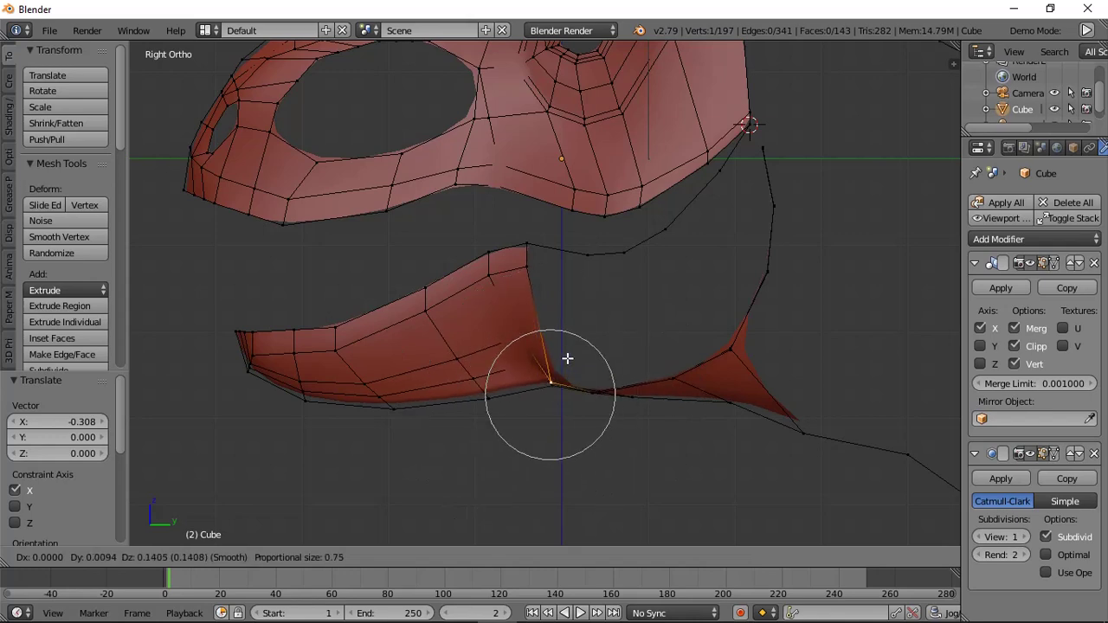
{"action": "left_click", "coordinate": [566, 358]}
{"action": "middle_click_drag", "start_coordinate": [566, 358], "coordinate": [770, 275]}
{"action": "key", "text": "a"}
{"action": "key", "text": "KP_8"}
{"action": "key", "text": "KP_5"}
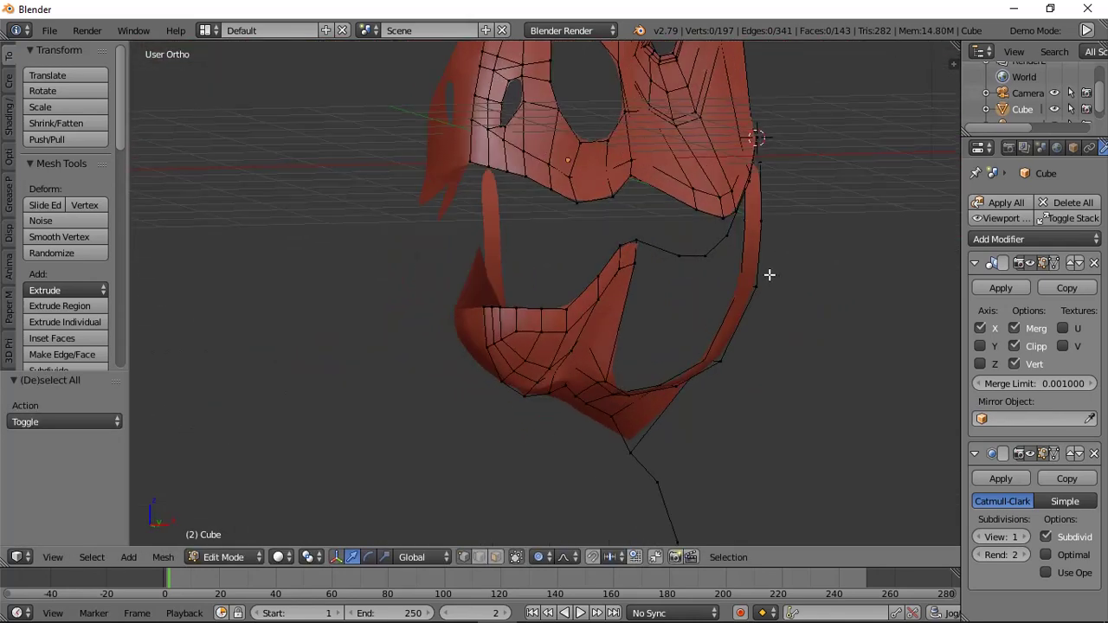
{"action": "key", "text": "p"}
{"action": "key", "text": "o"}
Fill the rear jaw's side faces between the lower curved strip and the upper mouth line, up to the jaw hinge.
{"action": "middle_click_drag", "start_coordinate": [678, 257], "coordinate": [642, 229]}
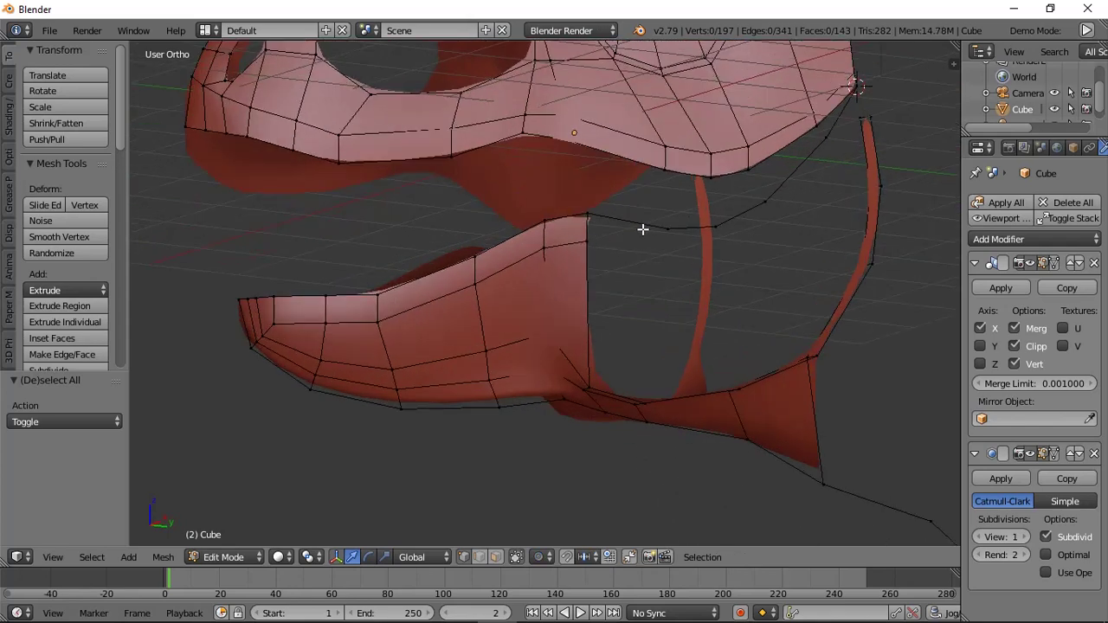
{"action": "middle_click_drag", "start_coordinate": [646, 390], "coordinate": [646, 302]}
{"action": "right_click", "coordinate": [649, 325], "text": "shift"}
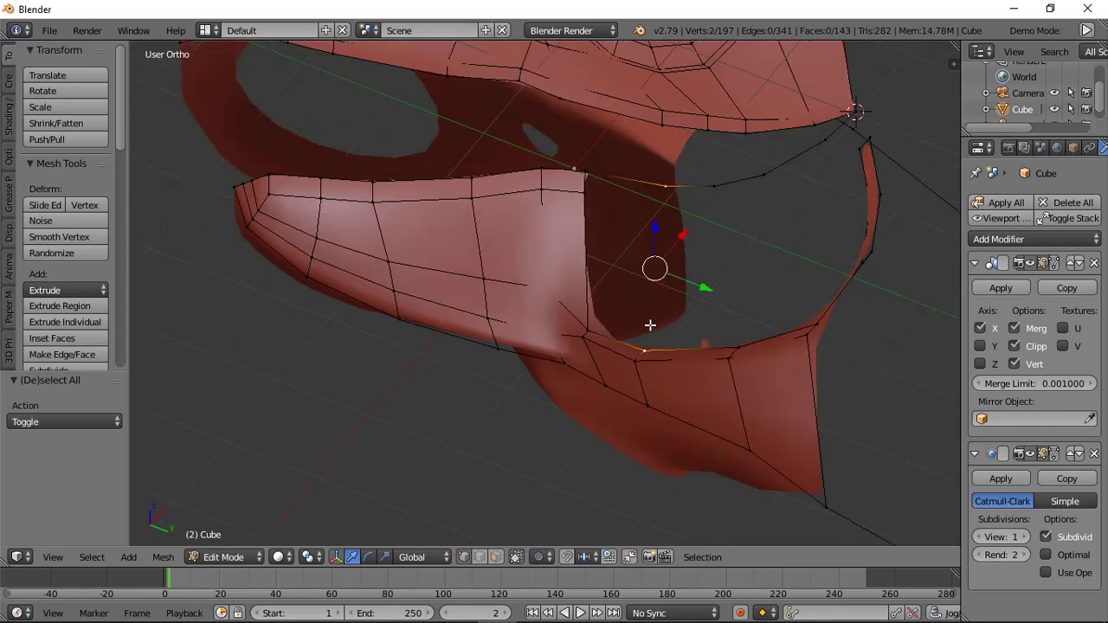
{"action": "key", "text": "f"}
{"action": "key", "text": "f"}
{"action": "key", "text": "f"}
{"action": "middle_click_drag", "start_coordinate": [730, 271], "coordinate": [638, 377]}
{"action": "key", "text": "f"}
{"action": "key", "text": "f"}
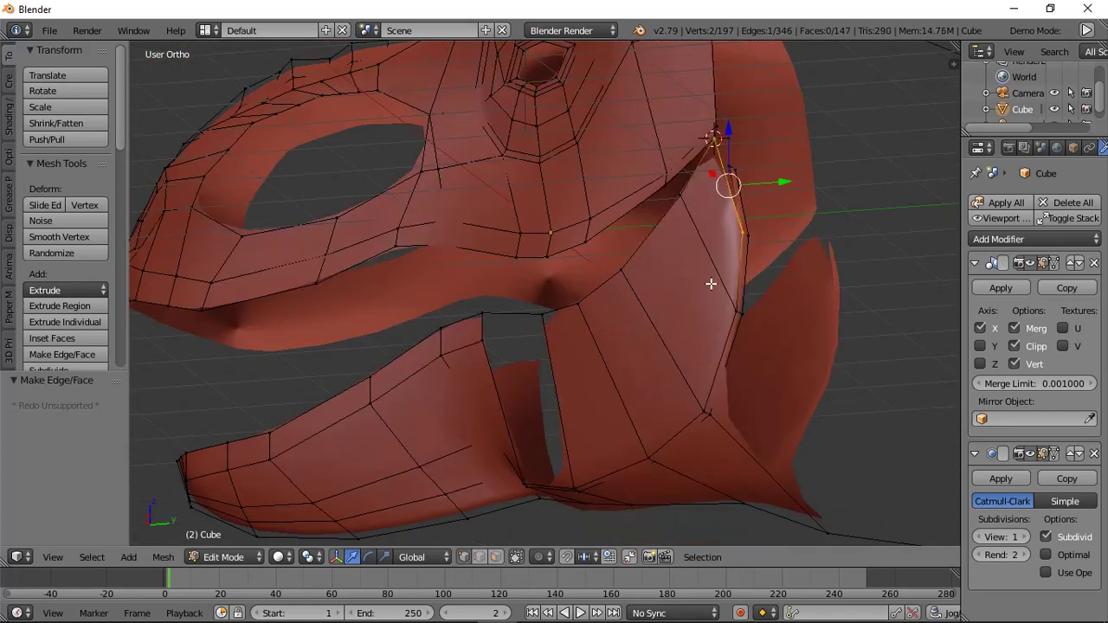
Undo the last face at the jaw hinge and split the upper mouth edge there with one cut.
{"action": "key", "text": "ctrl+z"}
{"action": "key", "text": "ctrl+r"}
{"action": "left_click", "coordinate": [695, 168]}
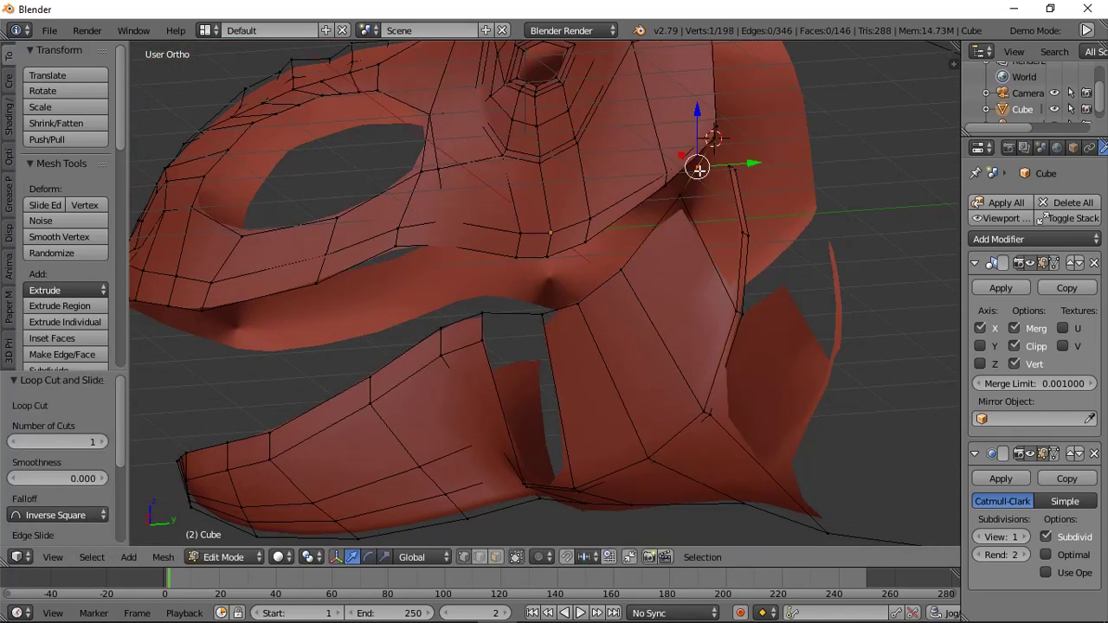
Fill two faces at the jaw hinge between the split mouth edge and the back of the jaw.
{"action": "key", "text": "a"}
{"action": "right_click", "coordinate": [682, 196]}
{"action": "right_click", "coordinate": [737, 306], "text": "shift"}
{"action": "key", "text": "f"}
{"action": "key", "text": "f"}
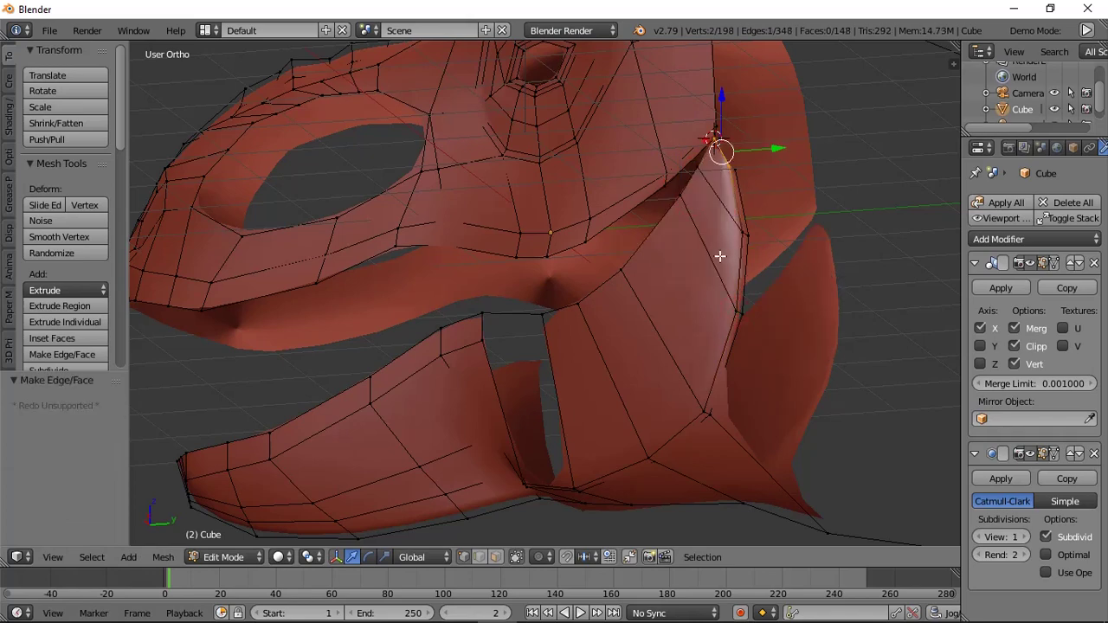
{"action": "middle_click_drag", "start_coordinate": [655, 259], "coordinate": [762, 273]}
{"action": "key", "text": "a"}
{"action": "key", "text": "ctrl+r"}
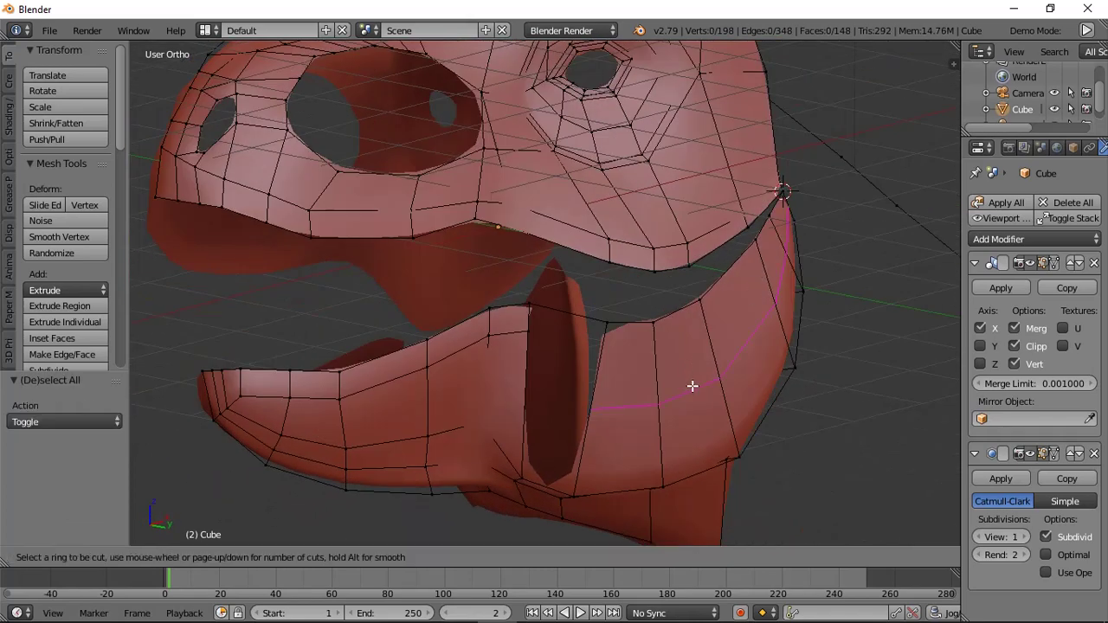
{"action": "left_click", "coordinate": [719, 324]}
{"action": "middle_click_drag", "start_coordinate": [719, 324], "coordinate": [729, 346]}
{"action": "left_click_drag", "start_coordinate": [725, 336], "coordinate": [730, 337]}
{"action": "middle_click_drag", "start_coordinate": [730, 337], "coordinate": [632, 366]}
{"action": "key", "text": "ctrl+z"}
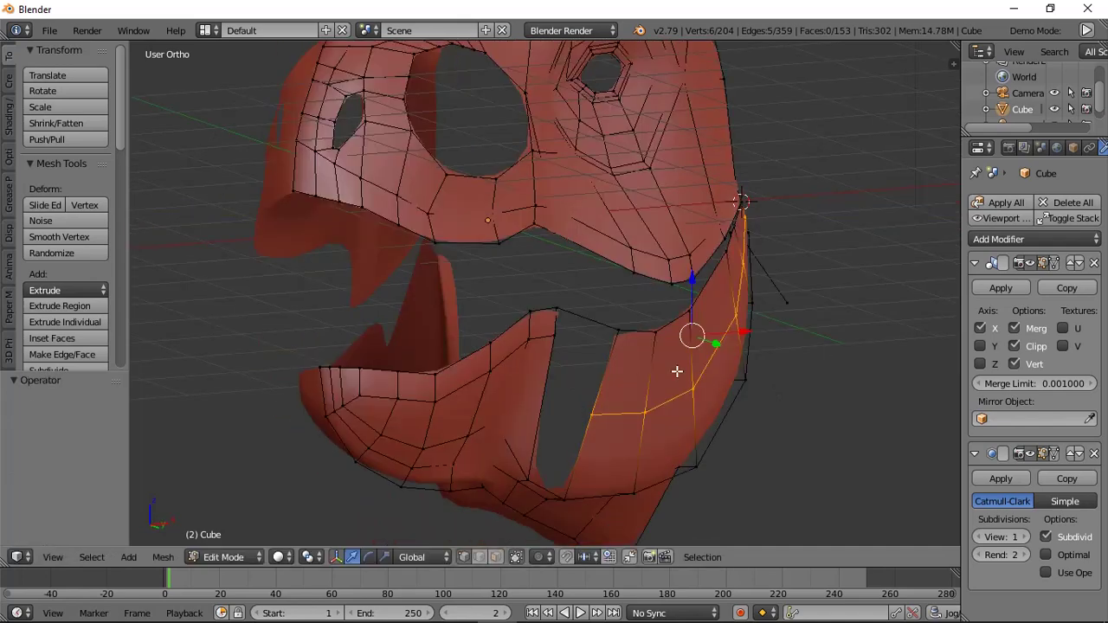
{"action": "key", "text": "ctrl+z"}
Add two evenly spaced loop cuts running along the side of the rear jaw section.
{"action": "key", "text": "ctrl+r"}
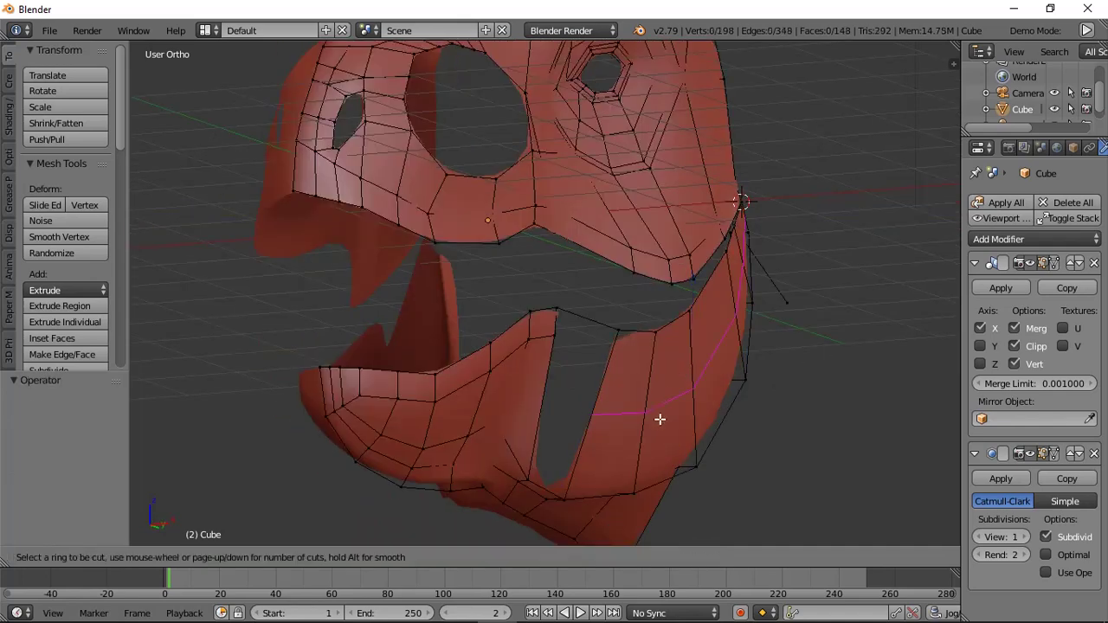
{"action": "key", "text": "2"}
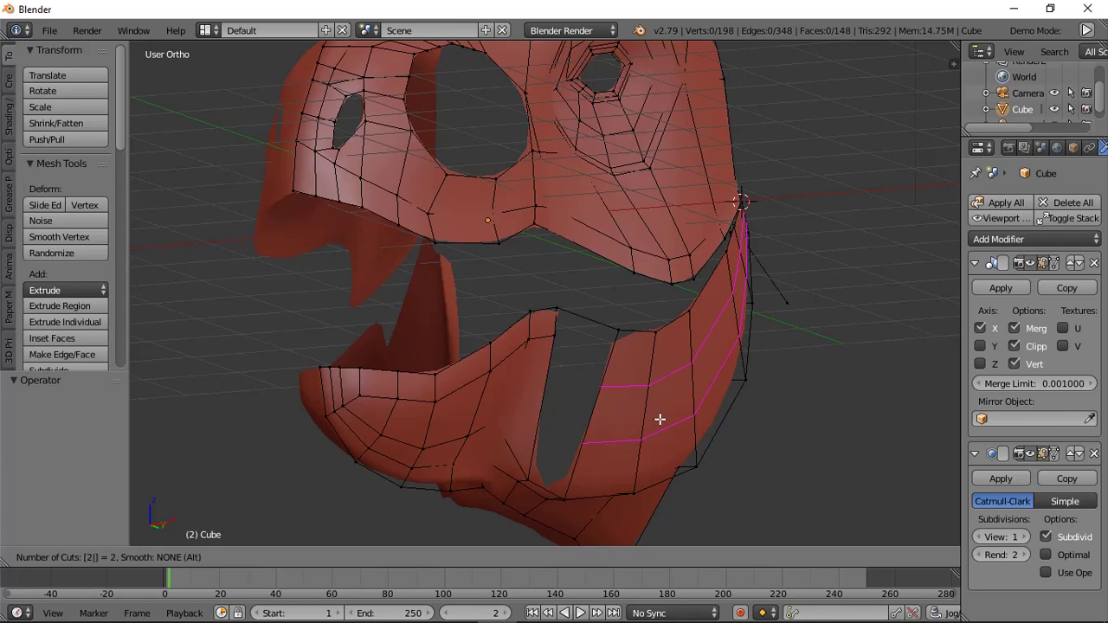
{"action": "left_click", "coordinate": [659, 419]}
{"action": "left_click", "coordinate": [659, 420]}
Move the lower of the two new loops 0.024 outward along X and shift the upper loop slightly outward too.
{"action": "key", "text": "a"}
{"action": "right_click", "coordinate": [661, 427], "text": "alt"}
{"action": "middle_click_drag", "start_coordinate": [660, 427], "coordinate": [726, 352]}
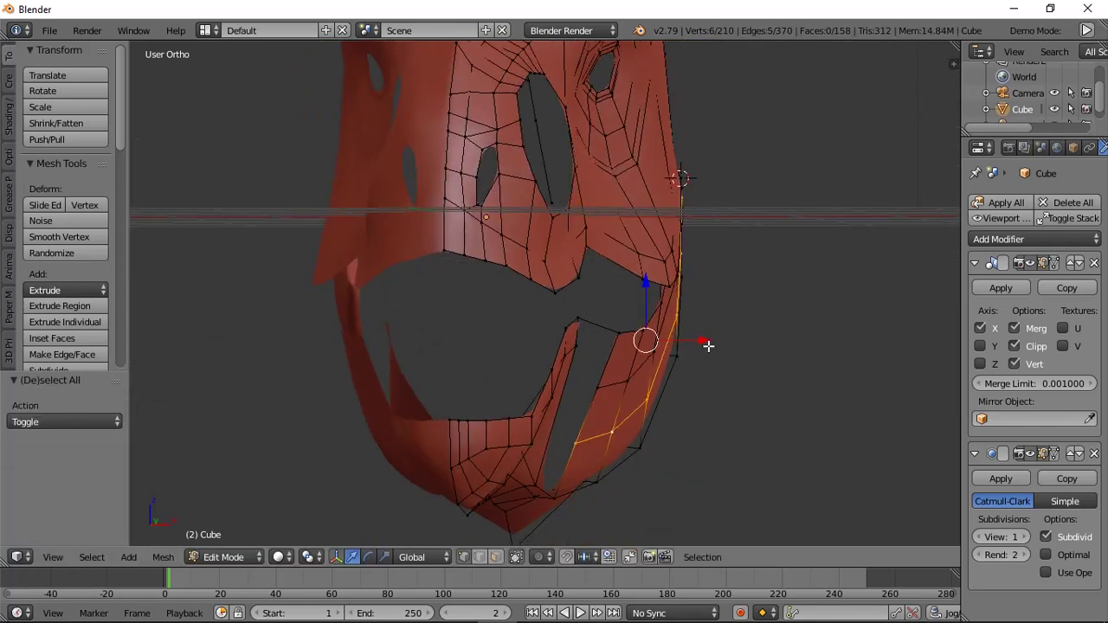
{"action": "left_click_drag", "start_coordinate": [708, 346], "coordinate": [711, 346]}
{"action": "right_click", "coordinate": [622, 384], "text": "alt"}
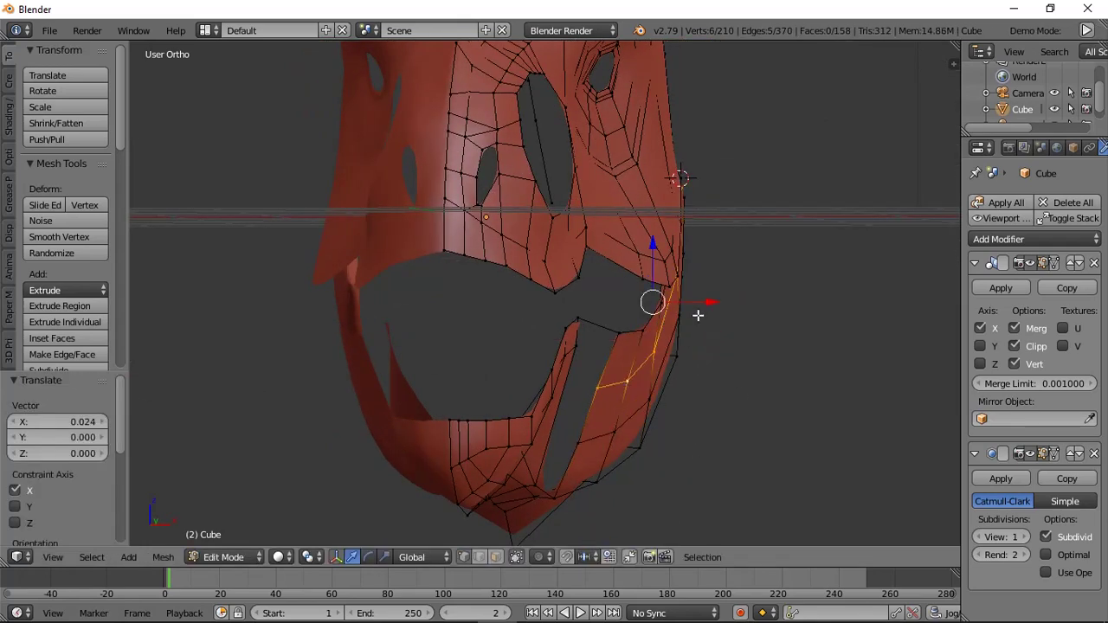
{"action": "left_click_drag", "start_coordinate": [701, 306], "coordinate": [705, 306]}
{"action": "middle_click_drag", "start_coordinate": [705, 307], "coordinate": [641, 300]}
Fill the top face of the gap between the front and rear jaw sections and undo the extra face below it.
{"action": "key", "text": "a"}
{"action": "right_click", "coordinate": [560, 326]}
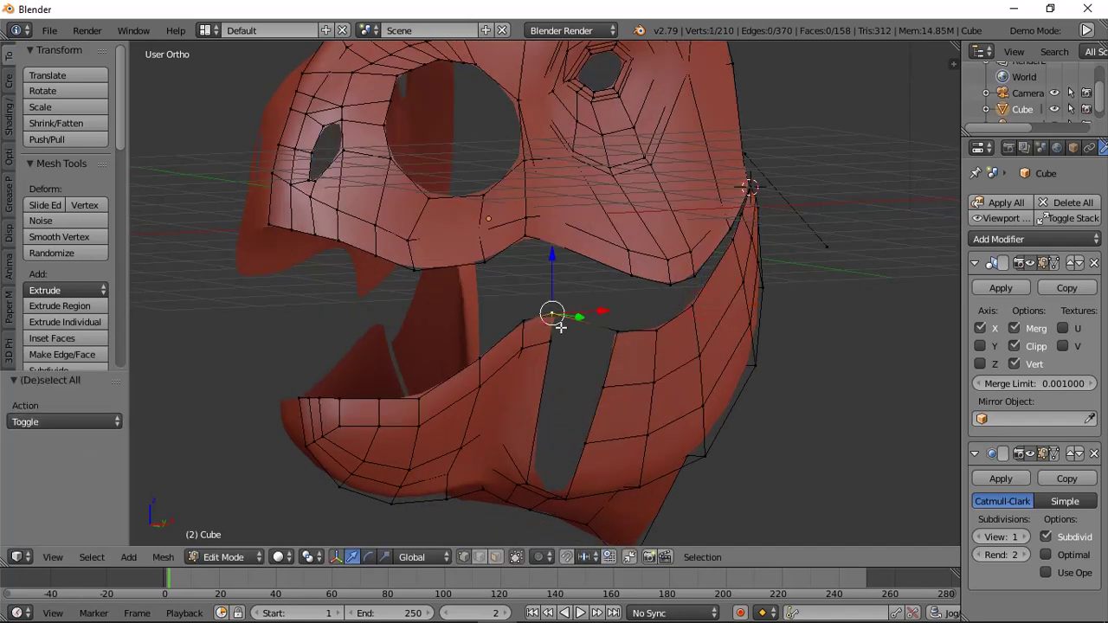
{"action": "right_click", "coordinate": [614, 352], "text": "shift"}
{"action": "key", "text": "f"}
{"action": "key", "text": "f"}
{"action": "mouse_move", "coordinate": [629, 411]}
{"action": "middle_mouse_down"}
{"action": "mouse_move", "coordinate": [596, 343]}
{"action": "mouse_move", "coordinate": [596, 354]}
{"action": "middle_mouse_up"}
{"action": "key", "text": "ctrl+z"}
{"action": "key", "text": "z"}
{"action": "key", "text": "Escape"}
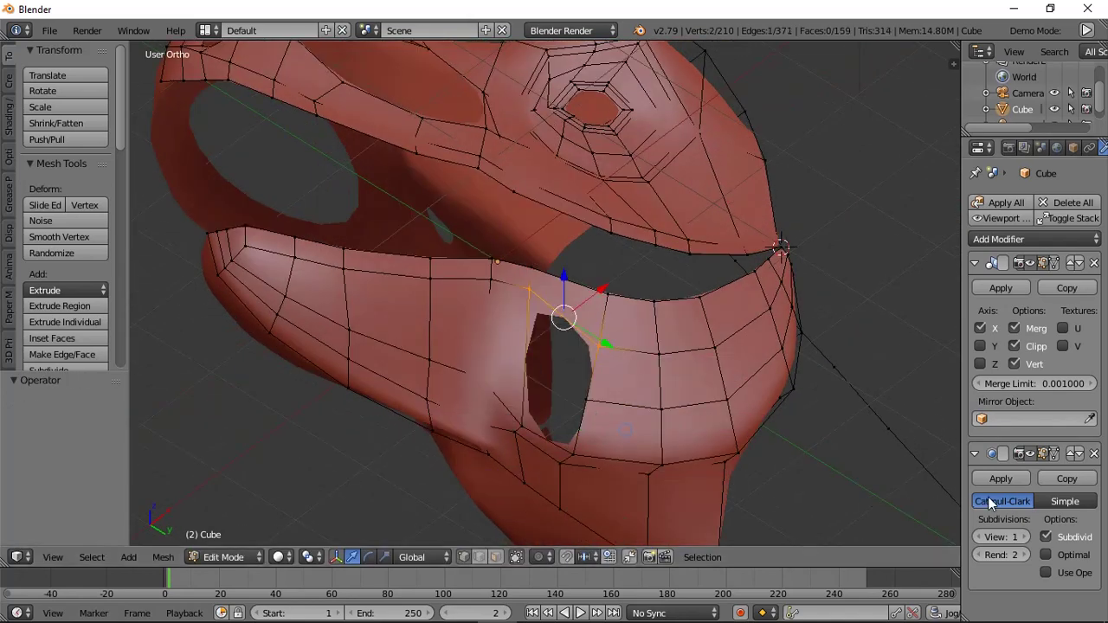
Set the subdivision surface type to Simple and undo the rear jaw's gap fill and two loop cuts.
{"action": "left_click", "coordinate": [1066, 499]}
{"action": "middle_click_drag", "start_coordinate": [554, 435], "coordinate": [585, 392]}
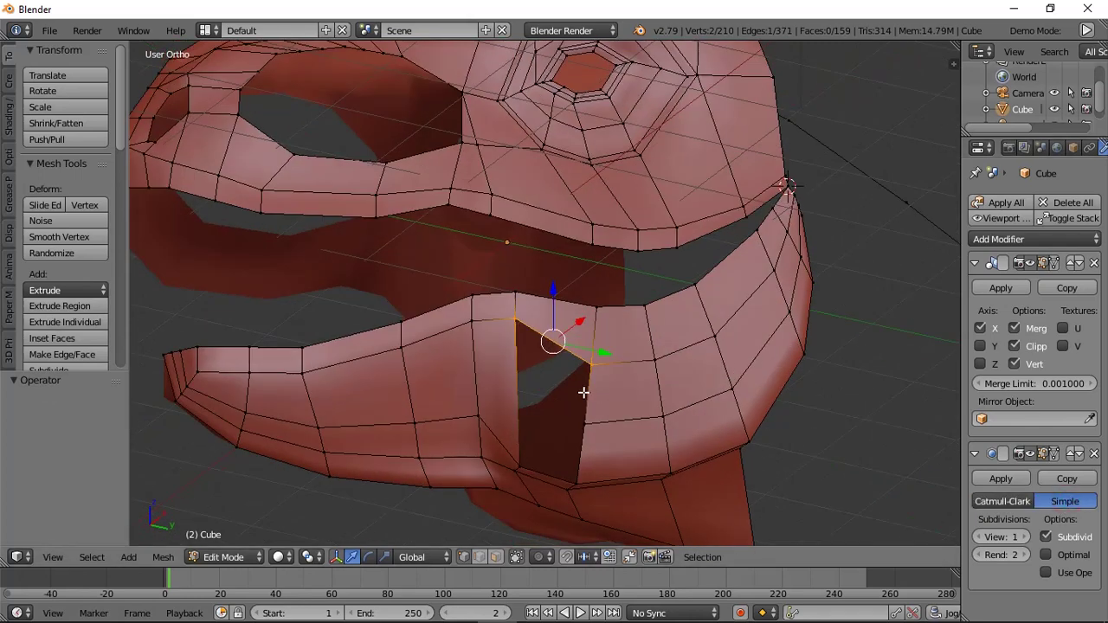
{"action": "key", "text": "ctrl+z"}
{"action": "key", "text": "ctrl+z"}
{"action": "key", "text": "ctrl+z"}
{"action": "key", "text": "ctrl+z"}
{"action": "key", "text": "ctrl+z"}
{"action": "key", "text": "ctrl+z"}
{"action": "key", "text": "ctrl+z"}
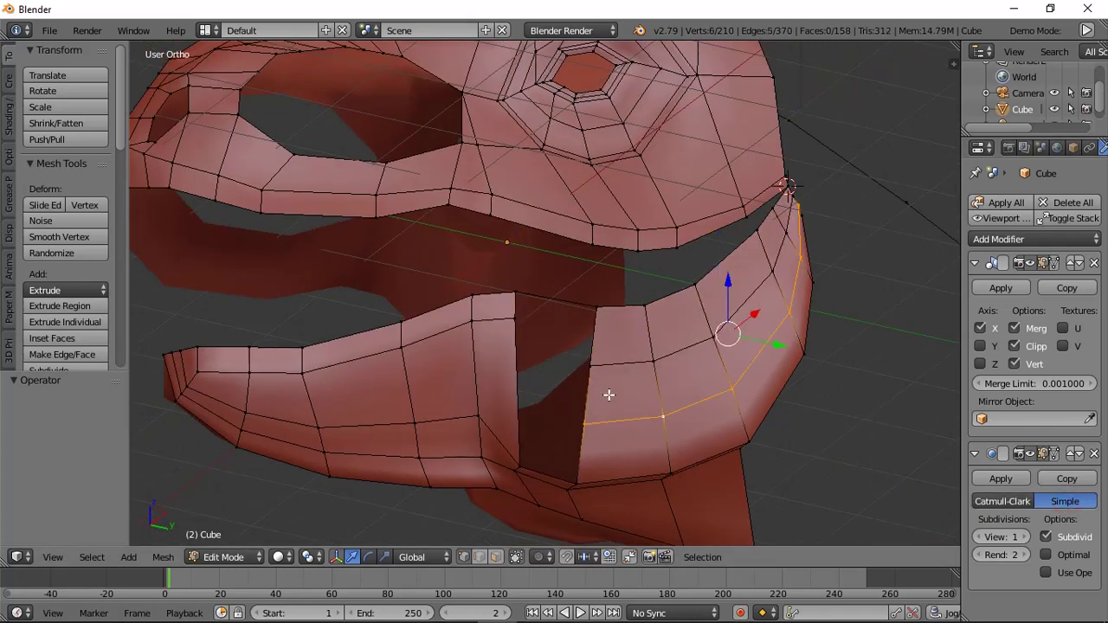
{"action": "key", "text": "ctrl+z"}
{"action": "key", "text": "ctrl+z"}
{"action": "key", "text": "ctrl+z"}
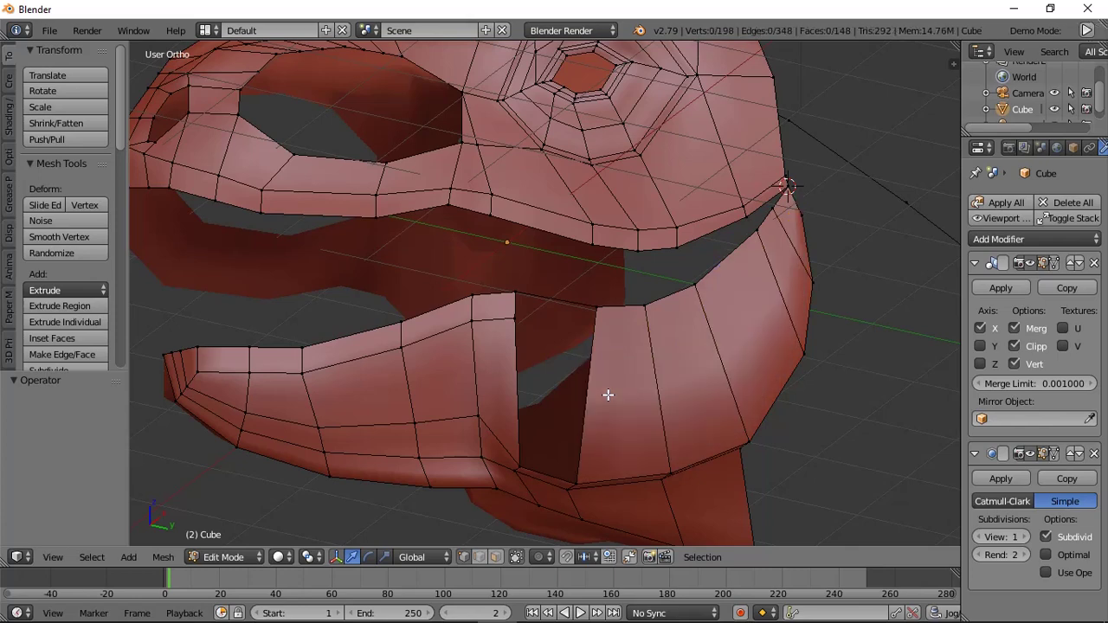
Add a single centered loop cut running along the side of the rear jaw section.
{"action": "key", "text": "ctrl+r"}
{"action": "left_click", "coordinate": [607, 395]}
{"action": "left_click", "coordinate": [608, 395]}
{"action": "key", "text": "a"}
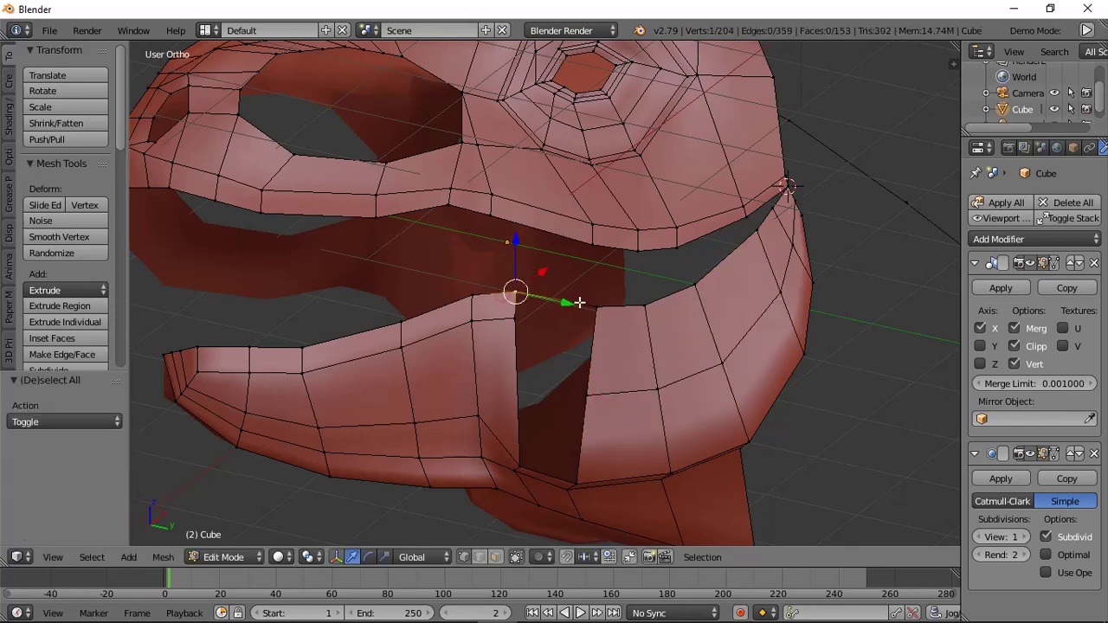
Fill the gap between the front and rear jaw sections with two faces stacked from the mouth edge downward.
{"action": "right_click", "coordinate": [598, 302], "text": "shift"}
{"action": "key", "text": "f"}
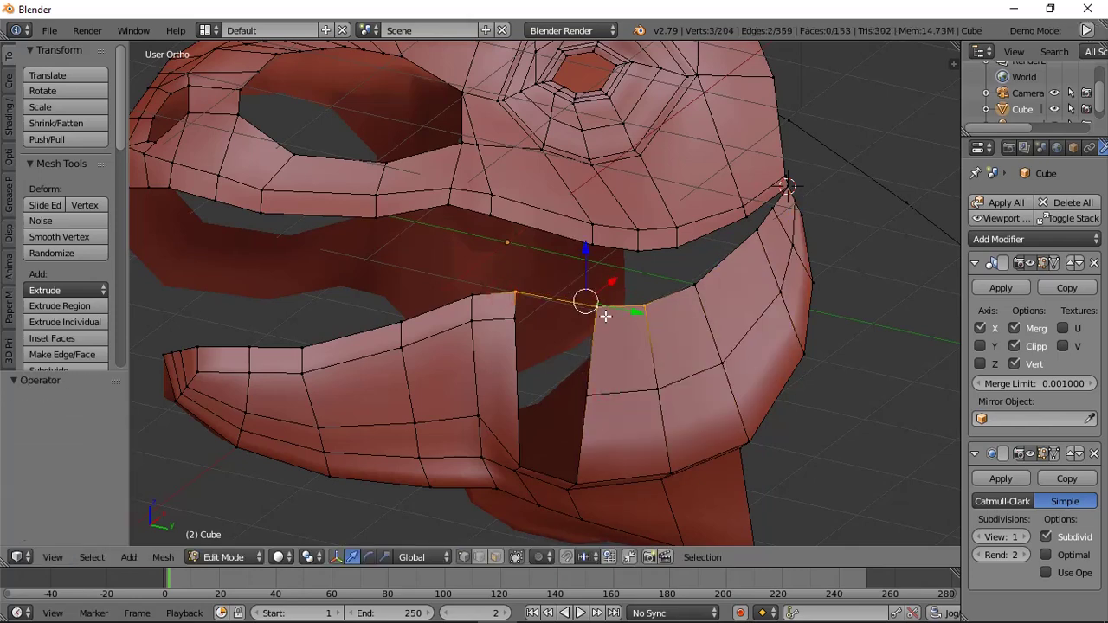
{"action": "key", "text": "f"}
{"action": "key", "text": "ctrl+z"}
{"action": "key", "text": "f"}
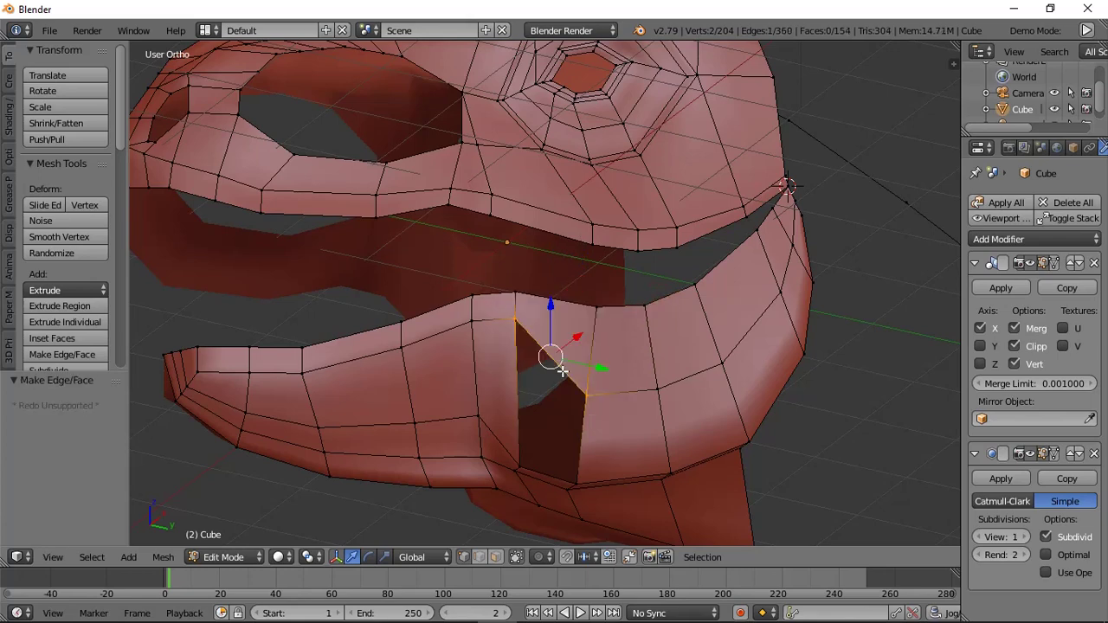
{"action": "key", "text": "f"}
{"action": "middle_click_drag", "start_coordinate": [502, 346], "coordinate": [563, 305]}
Nudge two vertices of the new rear jaw loop slightly to round out the jaw's side.
{"action": "key", "text": "a"}
{"action": "right_click", "coordinate": [701, 370]}
{"action": "middle_click_drag", "start_coordinate": [701, 370], "coordinate": [747, 395]}
{"action": "left_click_drag", "start_coordinate": [711, 366], "coordinate": [719, 369]}
{"action": "right_click", "coordinate": [644, 398]}
{"action": "left_click_drag", "start_coordinate": [661, 403], "coordinate": [647, 415]}
{"action": "key", "text": "a"}
In the right side view, move the vertex on the head's back edge behind the eye 0.172 in Y and 0.023 in Z.
{"action": "middle_click_drag", "start_coordinate": [626, 378], "coordinate": [604, 395]}
{"action": "scroll", "coordinate": [871, 346], "scroll_direction": "down", "scroll_amount": 3}
{"action": "middle_click_drag", "start_coordinate": [870, 345], "coordinate": [643, 330]}
{"action": "scroll", "coordinate": [631, 346], "scroll_direction": "up", "scroll_amount": 2}
{"action": "key", "text": "a"}
{"action": "middle_click_drag", "start_coordinate": [642, 331], "coordinate": [641, 420], "text": "shift"}
{"action": "key", "text": "KP_3"}
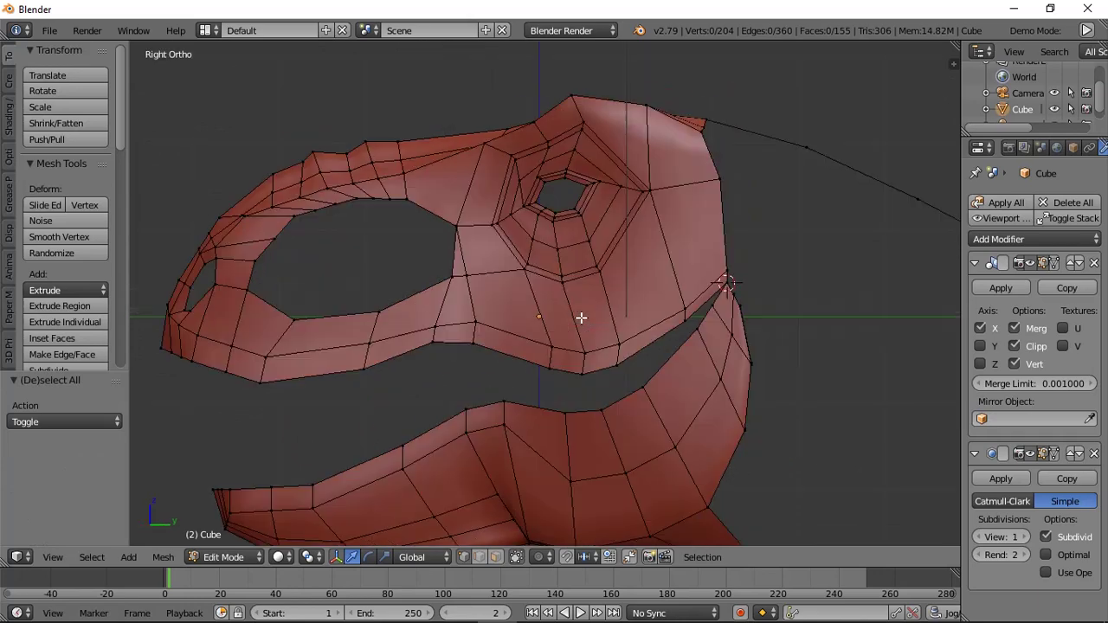
{"action": "middle_click_drag", "start_coordinate": [616, 317], "coordinate": [520, 349], "text": "shift"}
{"action": "scroll", "coordinate": [676, 244], "scroll_direction": "up", "scroll_amount": 1}
{"action": "right_click_drag", "start_coordinate": [648, 204], "coordinate": [683, 200]}
{"action": "scroll", "coordinate": [601, 243], "scroll_direction": "down", "scroll_amount": 2}
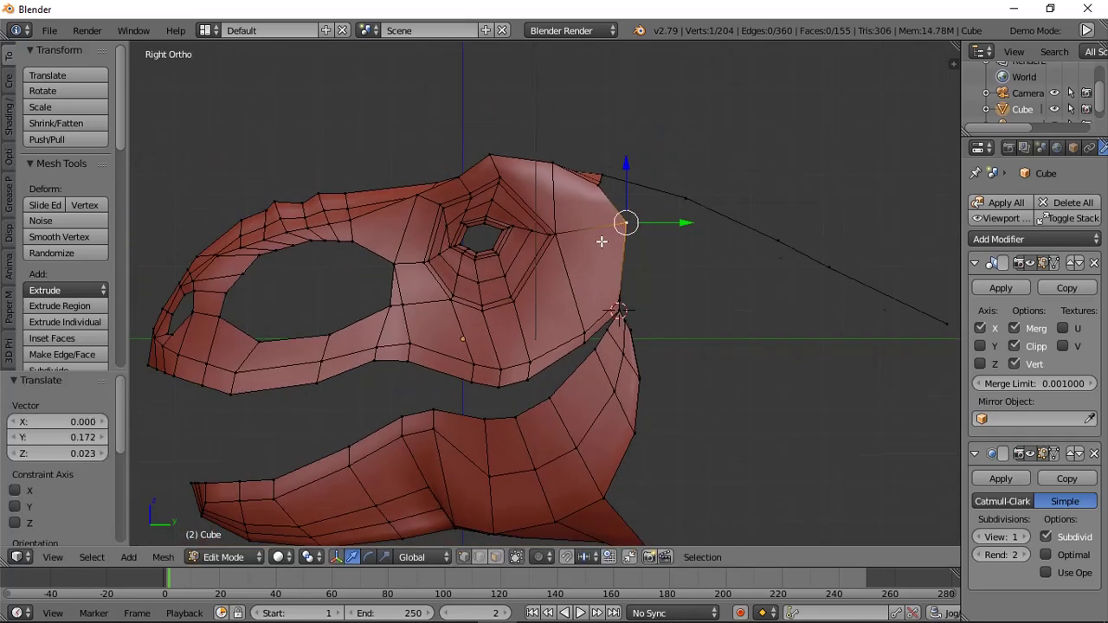
Extrude the three vertices along the head's back edge -0.218 along X to form an inner strip.
{"action": "middle_click_drag", "start_coordinate": [601, 242], "coordinate": [556, 300]}
{"action": "key", "text": "a"}
{"action": "key", "text": "KP_5"}
{"action": "scroll", "coordinate": [563, 277], "scroll_direction": "up", "scroll_amount": 2}
{"action": "right_click", "coordinate": [617, 243]}
{"action": "right_click", "coordinate": [596, 206], "text": "shift"}
{"action": "right_click", "coordinate": [619, 334], "text": "shift"}
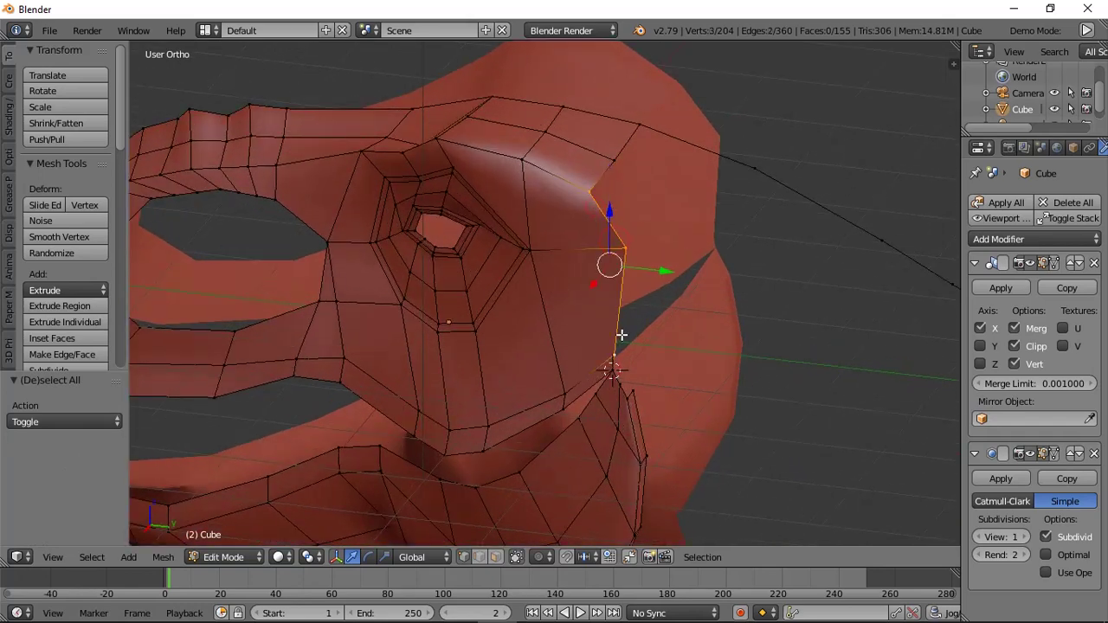
{"action": "key", "text": "e"}
{"action": "key", "text": "x"}
{"action": "left_click", "coordinate": [669, 315]}
{"action": "middle_click_drag", "start_coordinate": [659, 242], "coordinate": [546, 282]}
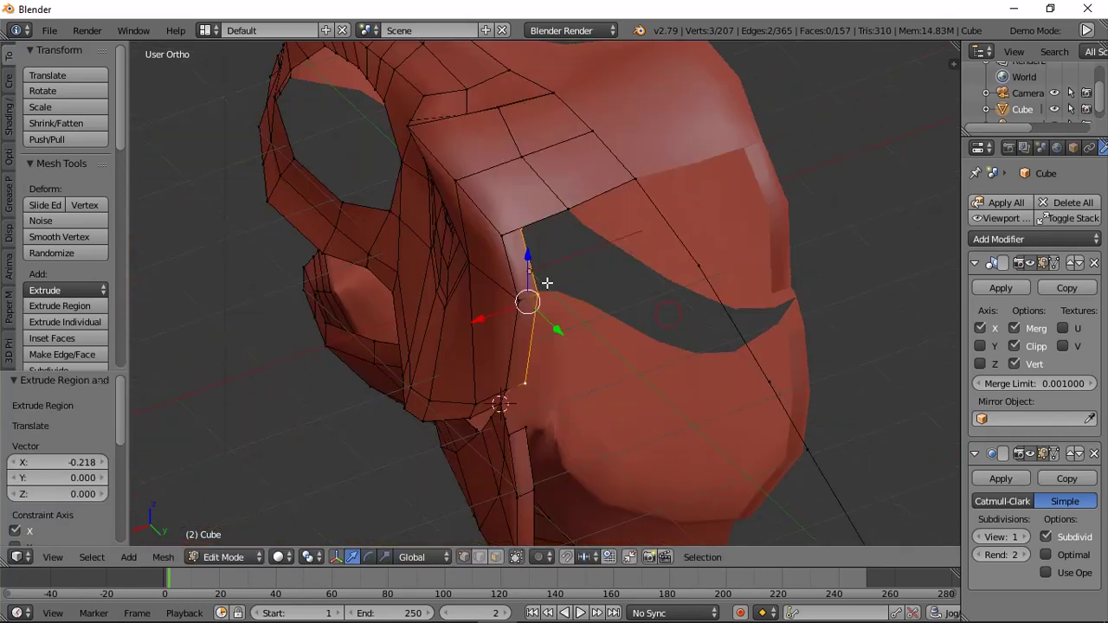
Add one loop cut along the top of the head, ending between the outer corner and middle of its rear edge.
{"action": "scroll", "coordinate": [546, 279], "scroll_direction": "up", "scroll_amount": 1}
{"action": "key", "text": "a"}
{"action": "key", "text": "ctrl+r"}
{"action": "left_click", "coordinate": [518, 199]}
{"action": "left_click", "coordinate": [518, 199]}
{"action": "key", "text": "a"}
Merge the loop's rear end vertex with the extruded strip's top vertex at last and nudge the merged vertex into place.
{"action": "right_click", "coordinate": [516, 221]}
{"action": "key", "text": "g"}
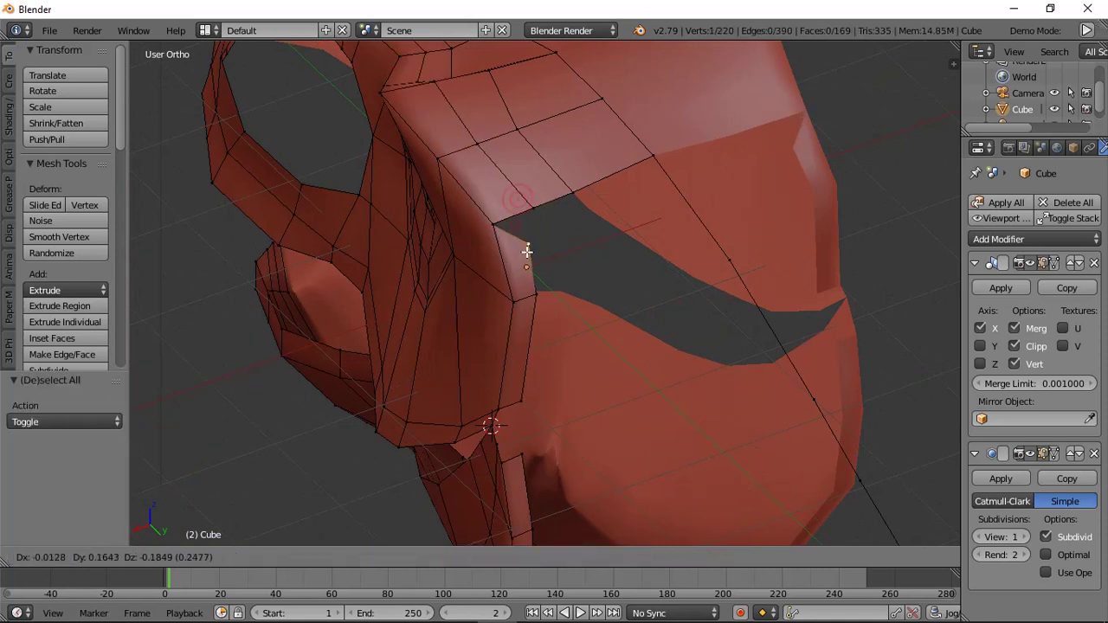
{"action": "left_click", "coordinate": [532, 259]}
{"action": "key", "text": "alt+m"}
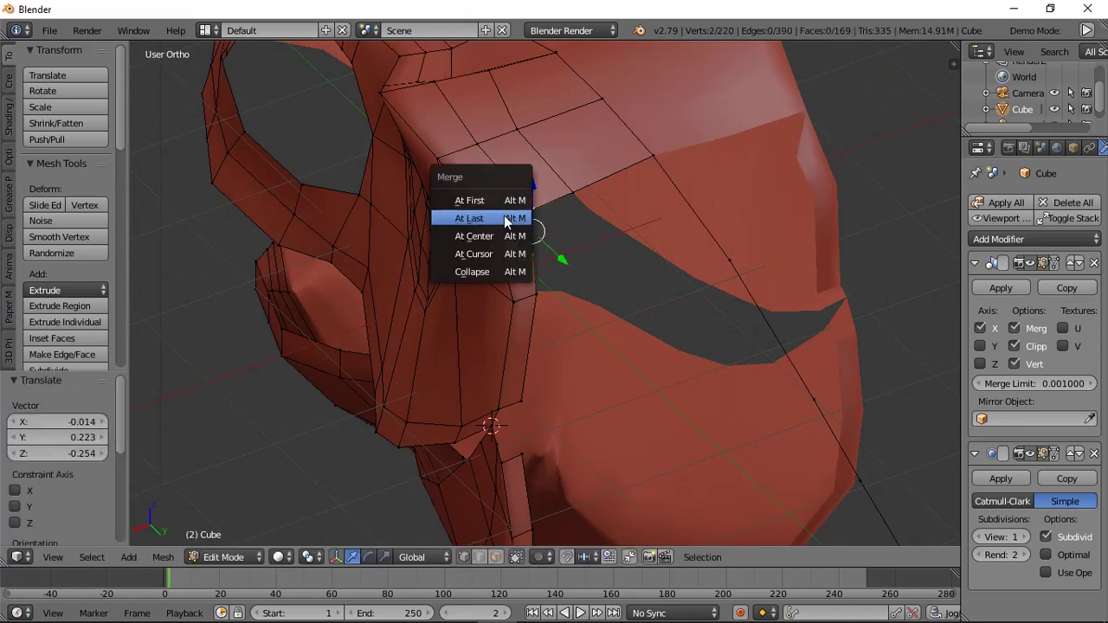
{"action": "left_click", "coordinate": [509, 217]}
{"action": "key", "text": "a"}
{"action": "left_click_drag", "start_coordinate": [531, 173], "coordinate": [533, 182]}
{"action": "left_click_drag", "start_coordinate": [556, 232], "coordinate": [549, 228]}
{"action": "key", "text": "KP_3"}
{"action": "key", "text": "a"}
Connect the back strip's vertex to the centerline outline vertex with an edge and split that edge with one cut.
{"action": "middle_click_drag", "start_coordinate": [640, 225], "coordinate": [538, 273]}
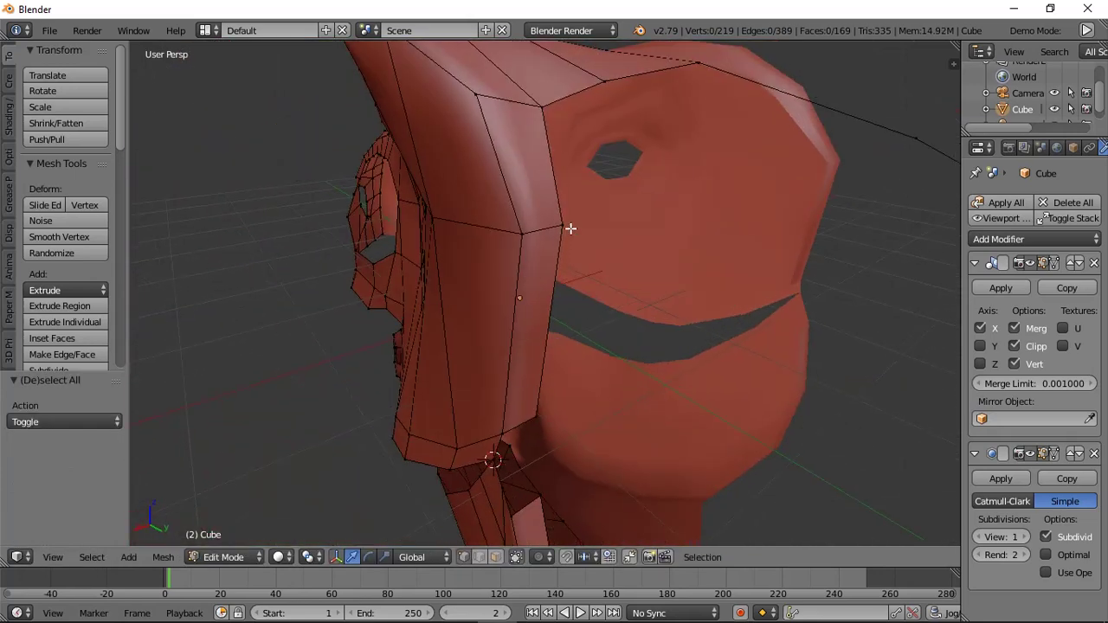
{"action": "right_click", "coordinate": [569, 229]}
{"action": "scroll", "coordinate": [683, 207], "scroll_direction": "down", "scroll_amount": 1}
{"action": "right_click", "coordinate": [838, 176], "text": "shift"}
{"action": "key", "text": "f"}
{"action": "key", "text": "ctrl+r"}
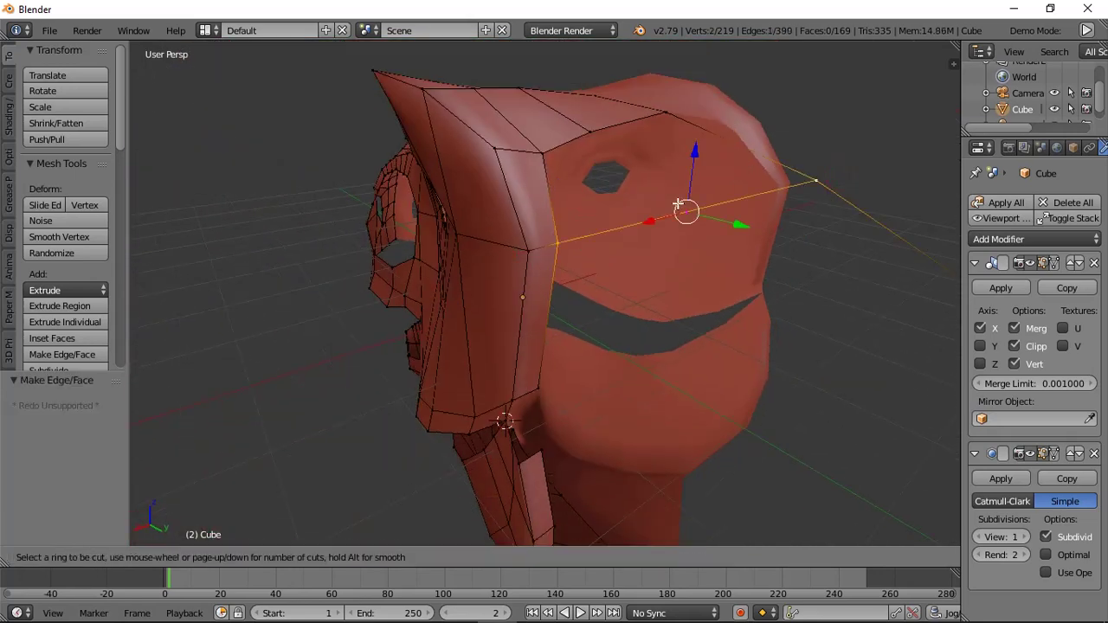
{"action": "left_click", "coordinate": [678, 201]}
{"action": "left_click", "coordinate": [678, 200]}
{"action": "key", "text": "a"}
Fill two faces between the rear edge of the head's top and the new connecting edge.
{"action": "right_click", "coordinate": [552, 147]}
{"action": "right_click", "coordinate": [558, 230], "text": "shift"}
{"action": "key", "text": "f"}
{"action": "key", "text": "f"}
{"action": "scroll", "coordinate": [698, 189], "scroll_direction": "down", "scroll_amount": 2}
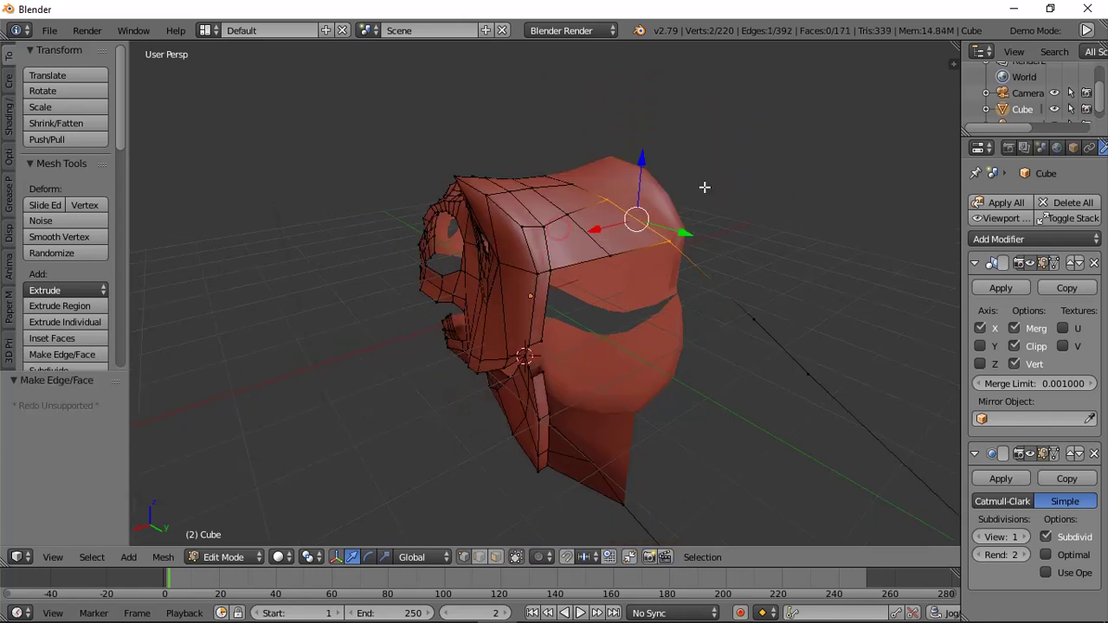
In the wireframe right side view, knife a short edge across the upper lip strip just before the mouth corner.
{"action": "middle_click_drag", "start_coordinate": [625, 339], "coordinate": [516, 263]}
{"action": "scroll", "coordinate": [576, 297], "scroll_direction": "up", "scroll_amount": 2}
{"action": "key", "text": "a"}
{"action": "scroll", "coordinate": [579, 280], "scroll_direction": "up", "scroll_amount": 2}
{"action": "key", "text": "KP_3"}
{"action": "scroll", "coordinate": [571, 300], "scroll_direction": "up", "scroll_amount": 6}
{"action": "middle_click_drag", "start_coordinate": [692, 317], "coordinate": [566, 327], "text": "shift"}
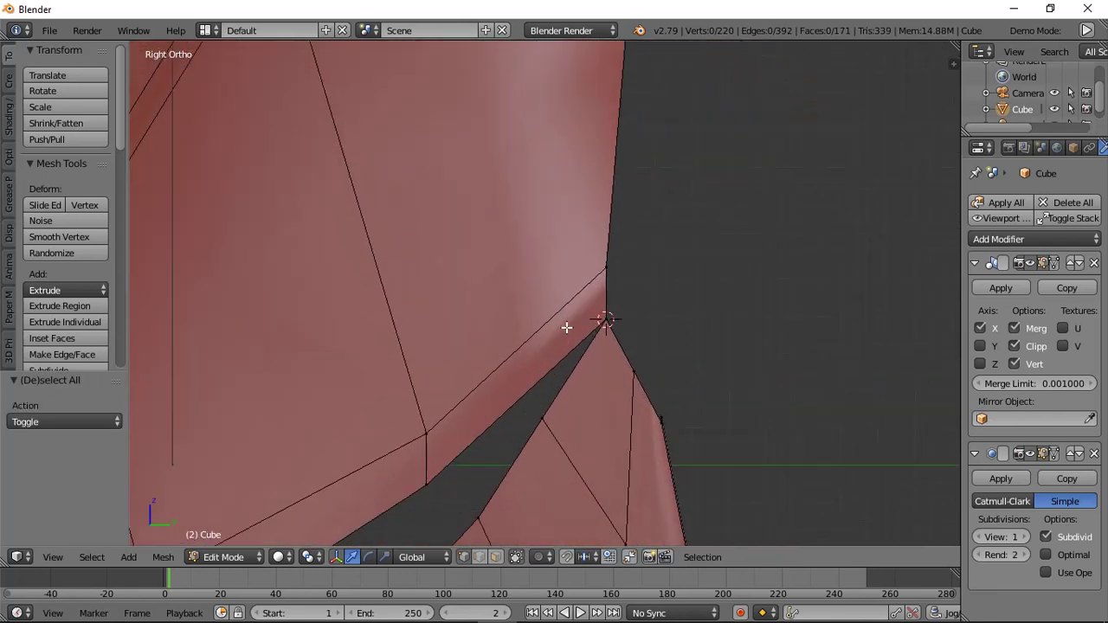
{"action": "key", "text": "k"}
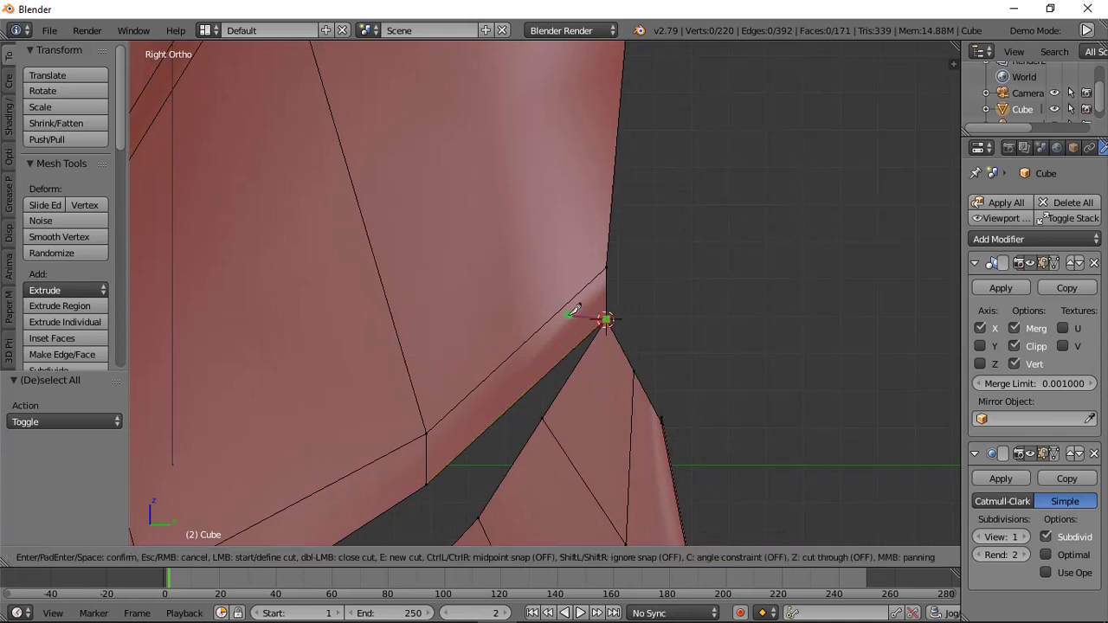
{"action": "key", "text": "Escape"}
{"action": "key", "text": "z"}
{"action": "left_click", "coordinate": [630, 327]}
{"action": "key", "text": "k"}
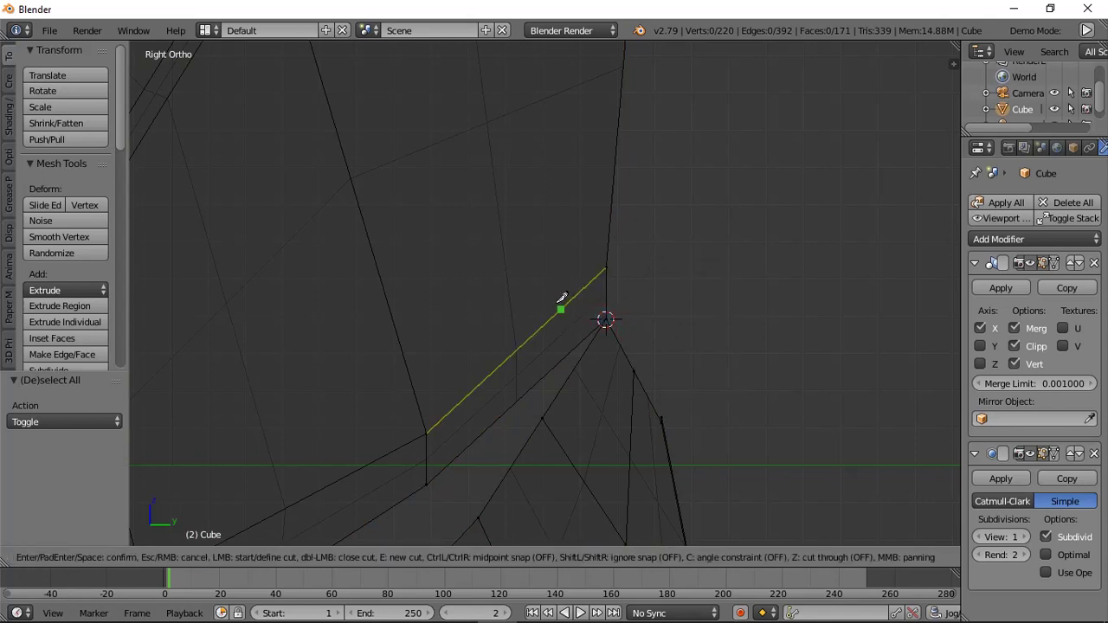
{"action": "key", "text": "Return"}
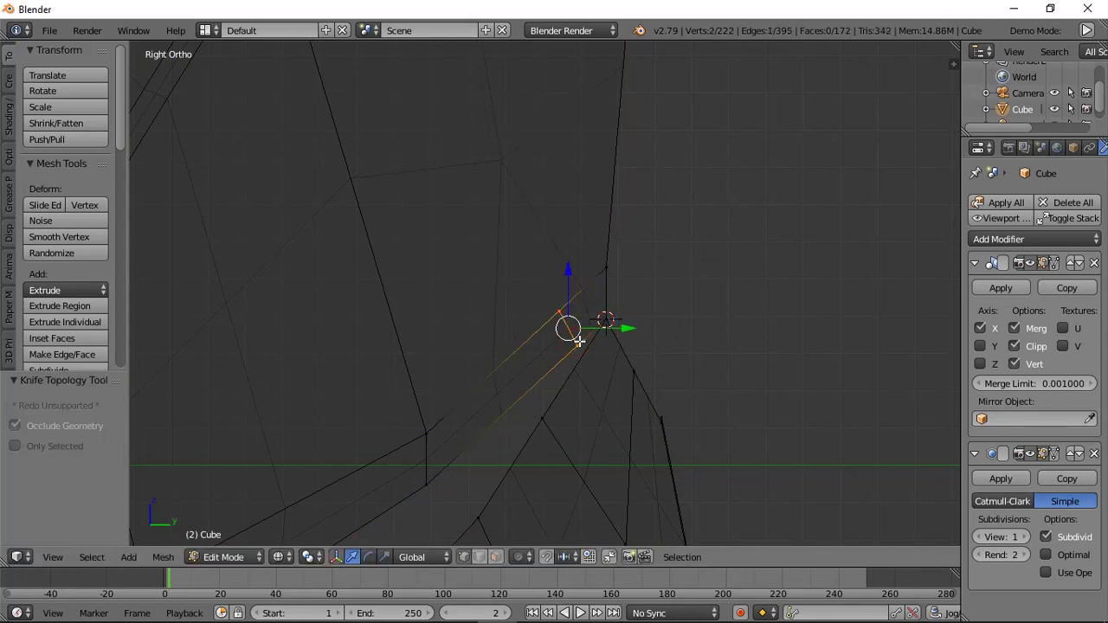
Merge the cut's lower vertex into the mouth corner vertex using At Last.
{"action": "key", "text": "a"}
{"action": "right_click", "coordinate": [580, 342]}
{"action": "right_click", "coordinate": [604, 320], "text": "shift"}
{"action": "key", "text": "alt+m"}
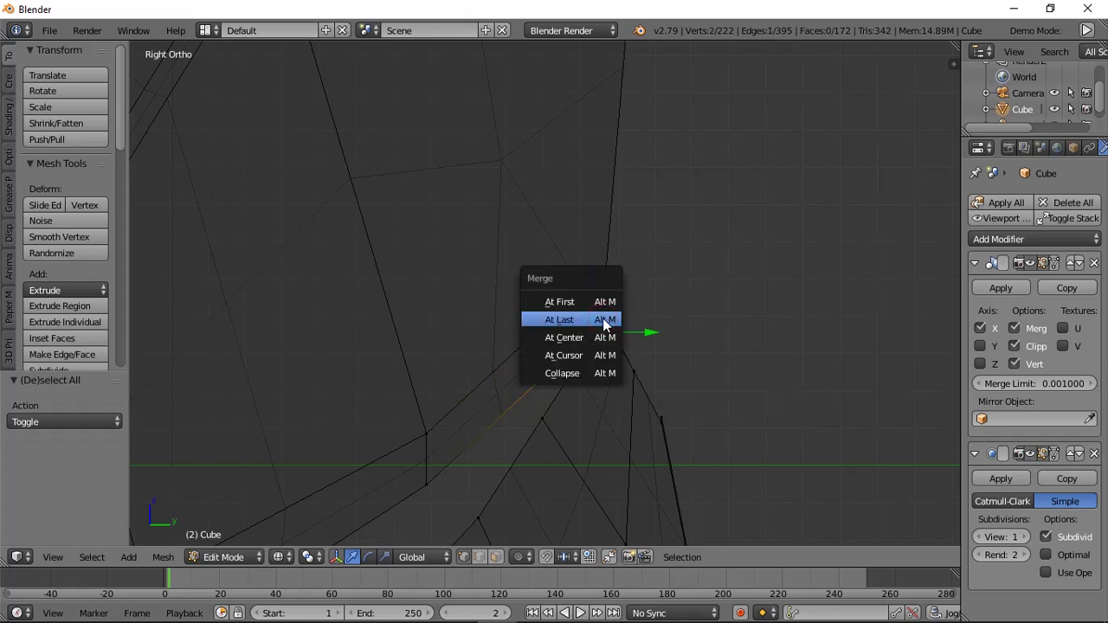
{"action": "left_click", "coordinate": [604, 321]}
{"action": "key", "text": "a"}
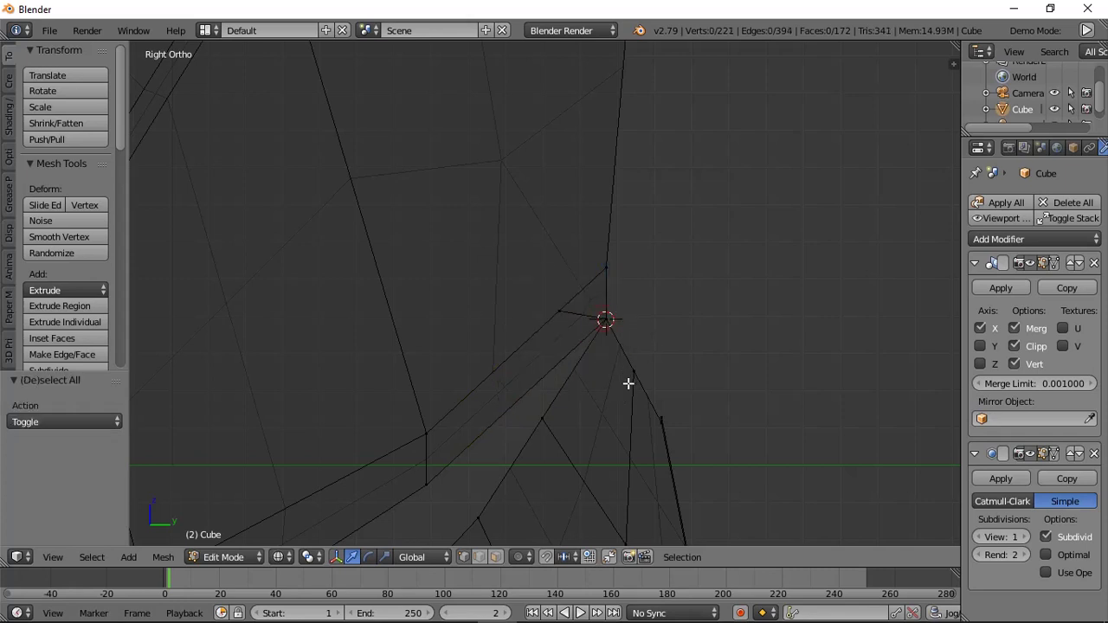
Select the linked lower jaw mesh and knife an edge across its upper tip just below the mouth corner.
{"action": "key", "text": "l"}
{"action": "key", "text": "k"}
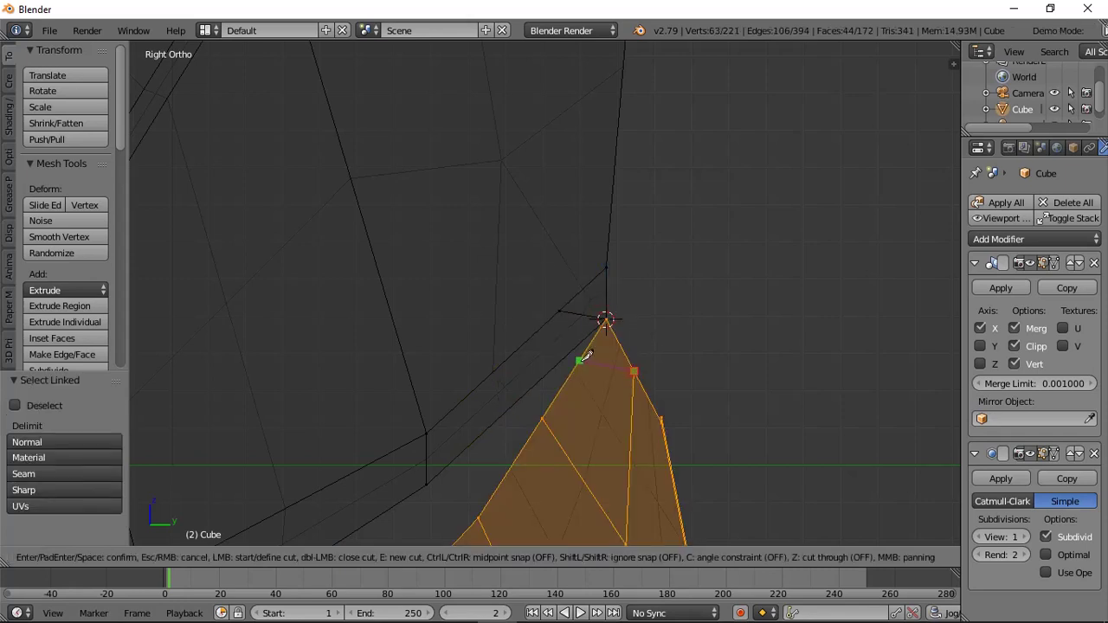
{"action": "key", "text": "Return"}
{"action": "key", "text": "a"}
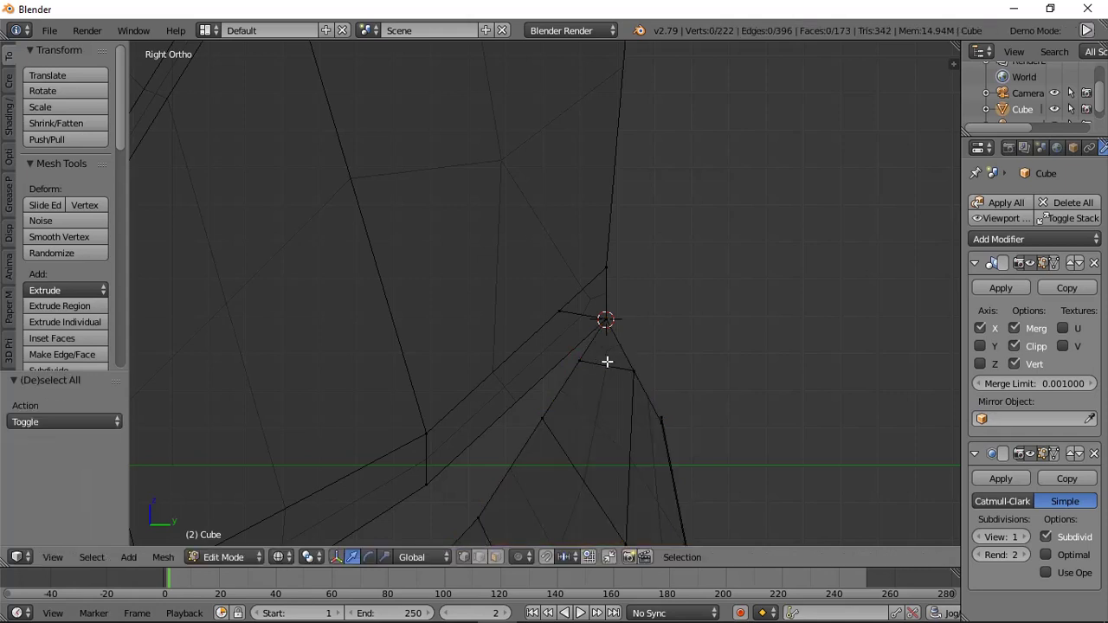
Return to solid shading and move the new jaw tip cut's front vertex 0.063 in Y and 0.017 in Z.
{"action": "key", "text": "z"}
{"action": "right_click", "coordinate": [596, 368]}
{"action": "key", "text": "g"}
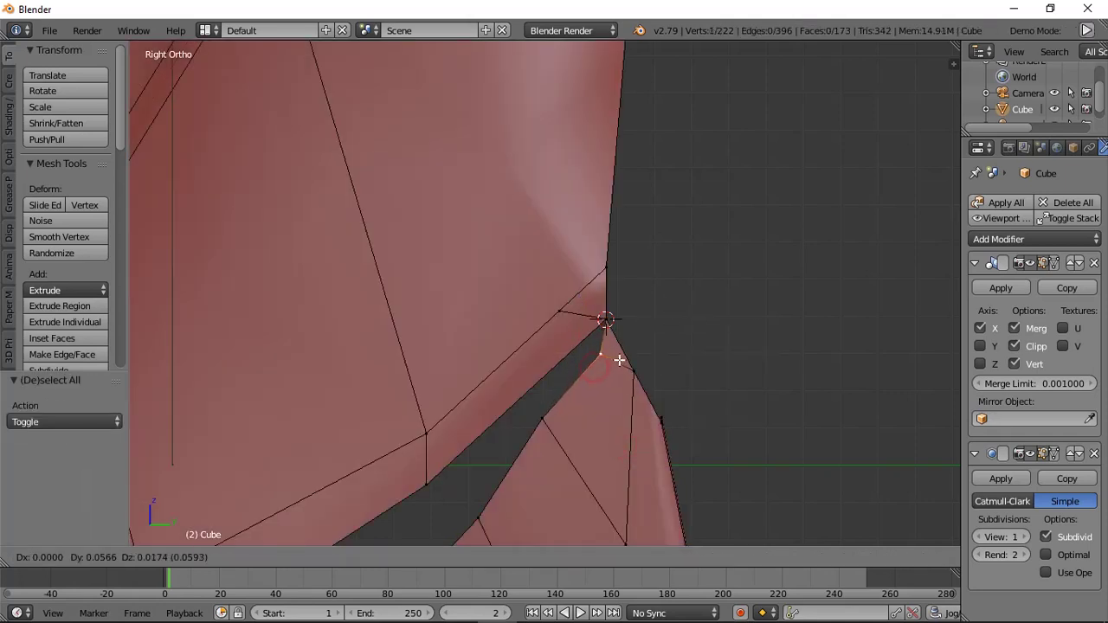
{"action": "right_click_drag", "start_coordinate": [620, 360], "coordinate": [595, 348]}
{"action": "right_click", "coordinate": [569, 316]}
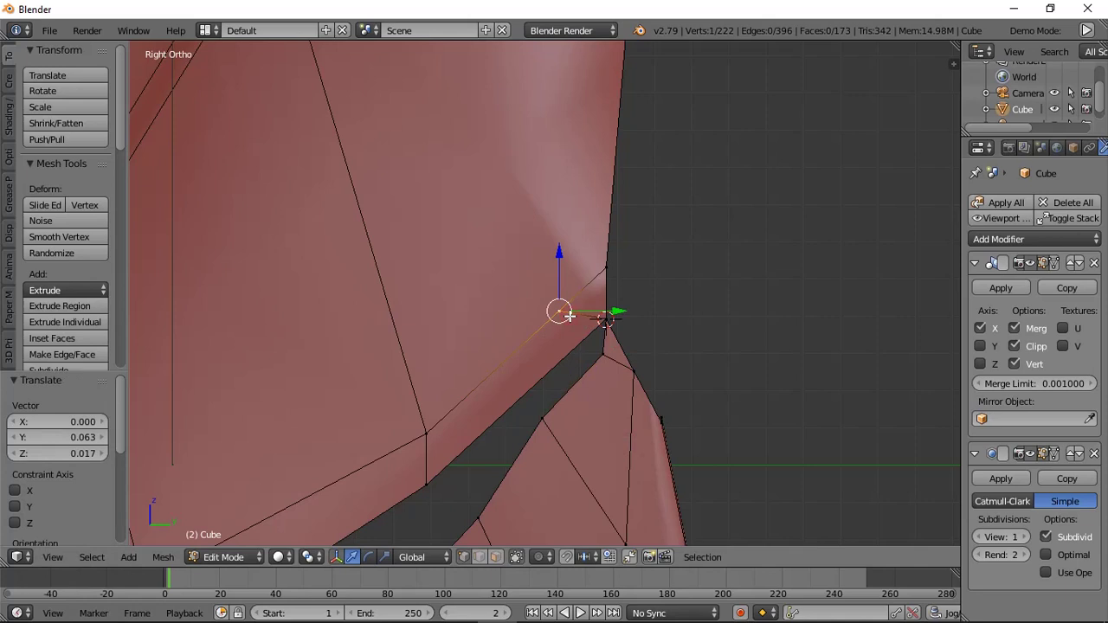
{"action": "key", "text": "ctrl+z"}
Merge the lower jaw's tip vertex into the upper mouth corner vertex and raise the merged point 0.008 in Z.
{"action": "key", "text": "a"}
{"action": "mouse_move", "coordinate": [603, 321]}
{"action": "right_mouse_down"}
{"action": "mouse_move", "coordinate": [580, 319]}
{"action": "mouse_move", "coordinate": [608, 323]}
{"action": "right_mouse_up"}
{"action": "left_click", "coordinate": [608, 324]}
{"action": "right_click", "coordinate": [598, 320], "text": "shift"}
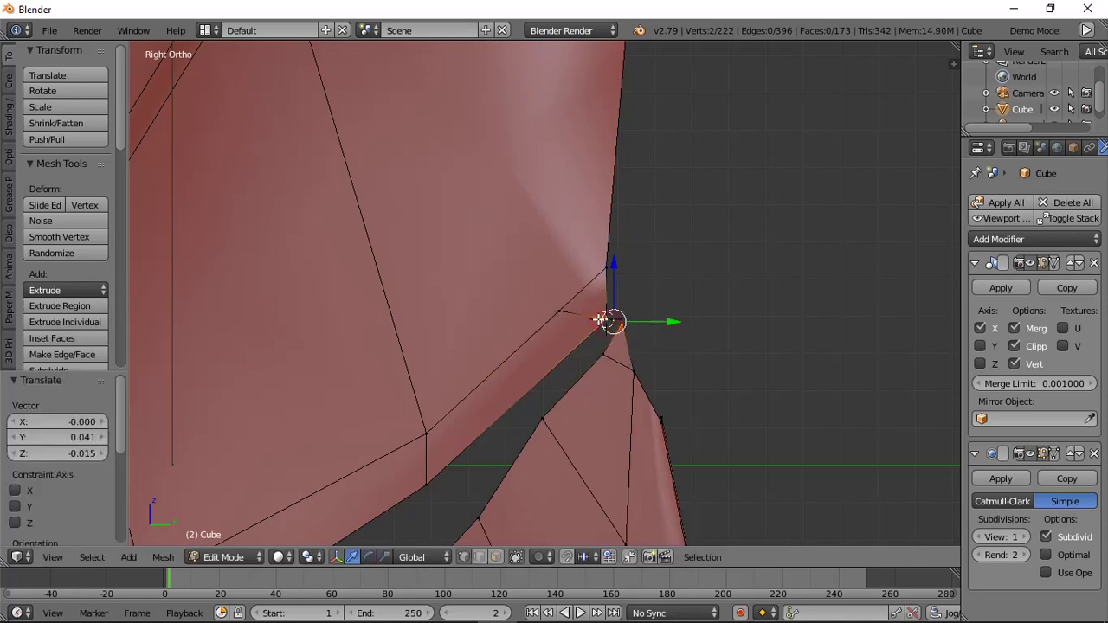
{"action": "key", "text": "alt+m"}
{"action": "left_click", "coordinate": [598, 321]}
{"action": "scroll", "coordinate": [606, 321], "scroll_direction": "down", "scroll_amount": 3}
{"action": "left_click_drag", "start_coordinate": [579, 259], "coordinate": [579, 257]}
{"action": "scroll", "coordinate": [580, 313], "scroll_direction": "up", "scroll_amount": 2}
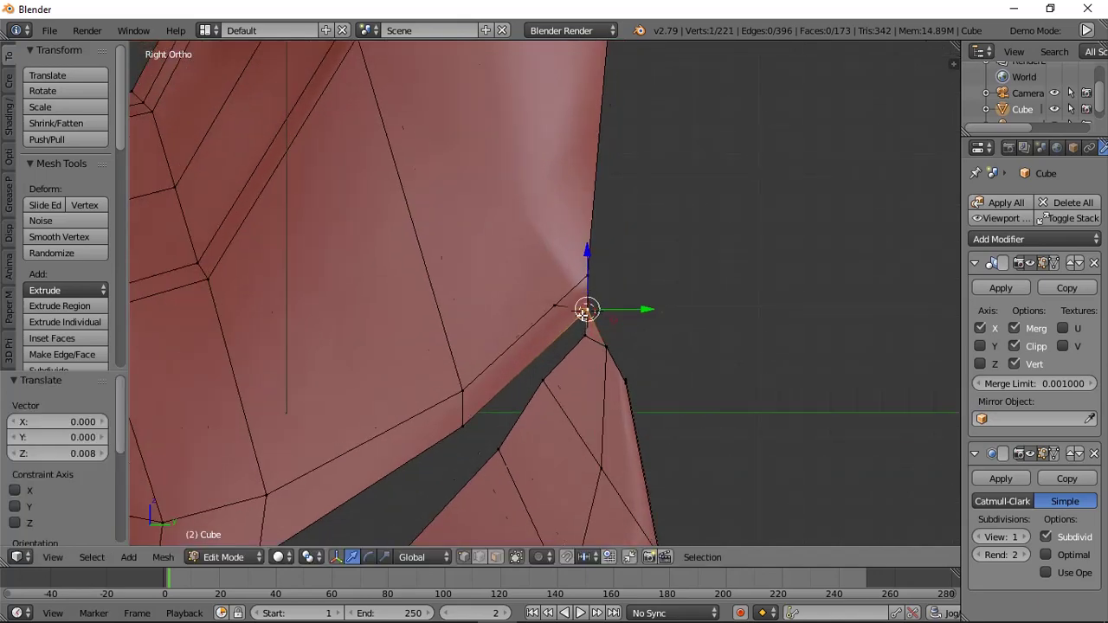
Knife a second edge across the upper lip strip beside the mouth corner and move its new lower vertex slightly upward.
{"action": "key", "text": "k"}
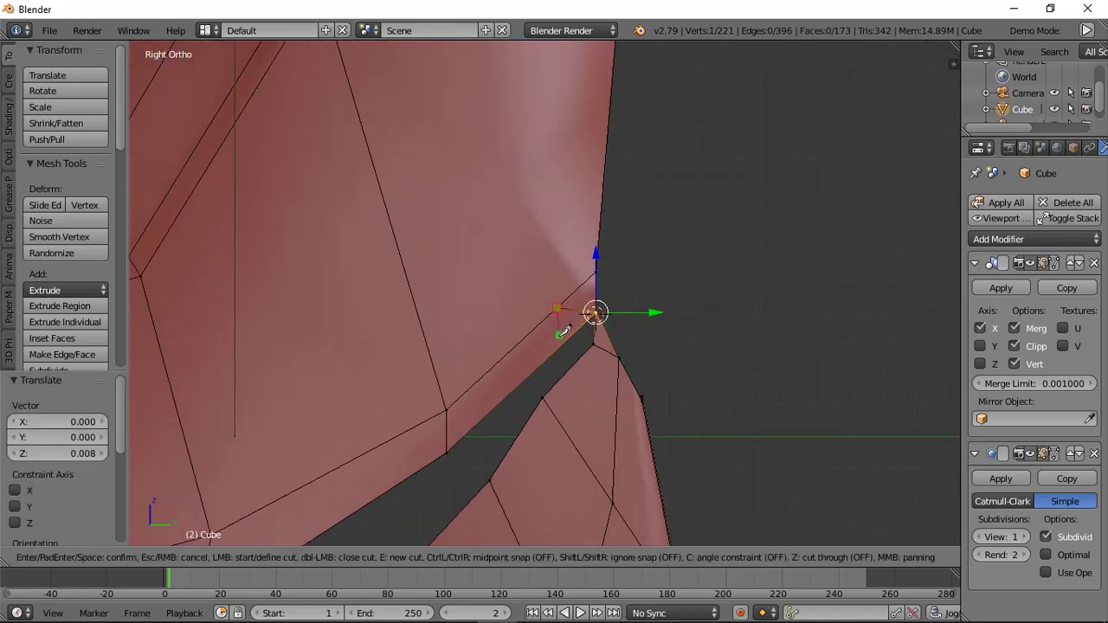
{"action": "left_click", "coordinate": [561, 343]}
{"action": "key", "text": "Return"}
{"action": "key", "text": "a"}
{"action": "right_click", "coordinate": [562, 344]}
{"action": "key", "text": "g"}
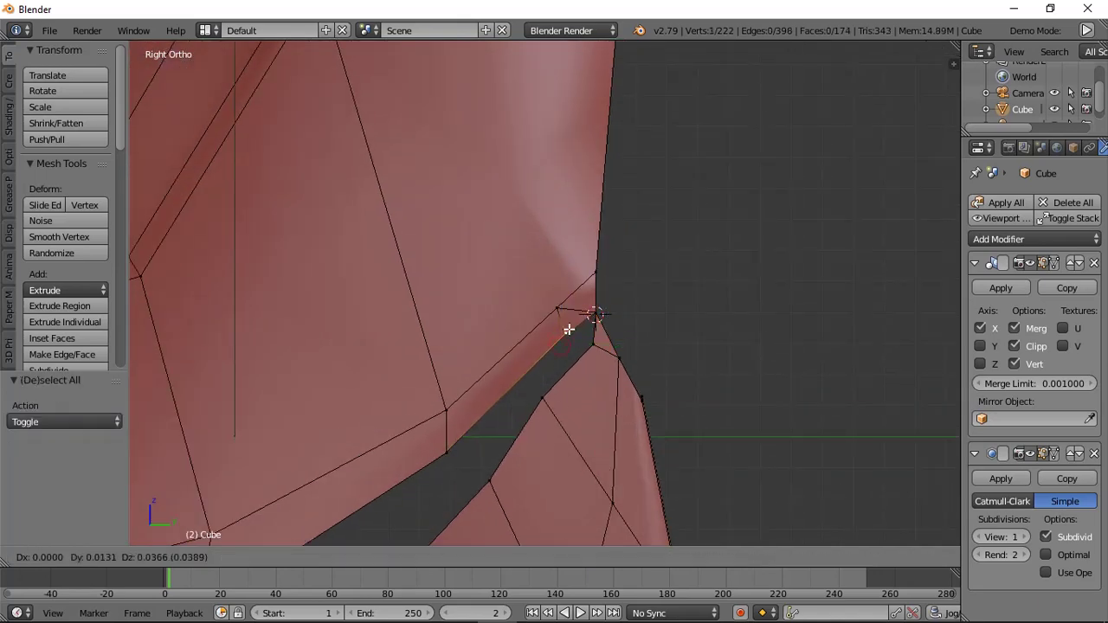
{"action": "left_click", "coordinate": [567, 328]}
{"action": "key", "text": "a"}
Connect the bottom of the head's back strip to the top of the jaw's inner strip and split that edge with two cuts.
{"action": "scroll", "coordinate": [569, 328], "scroll_direction": "down", "scroll_amount": 2}
{"action": "scroll", "coordinate": [568, 328], "scroll_direction": "down", "scroll_amount": 3}
{"action": "mouse_move", "coordinate": [569, 328]}
{"action": "middle_mouse_down"}
{"action": "mouse_move", "coordinate": [479, 351]}
{"action": "mouse_move", "coordinate": [579, 341]}
{"action": "middle_mouse_up"}
{"action": "key", "text": "KP_5"}
{"action": "scroll", "coordinate": [519, 356], "scroll_direction": "up", "scroll_amount": 2}
{"action": "scroll", "coordinate": [519, 329], "scroll_direction": "up", "scroll_amount": 3}
{"action": "right_click", "coordinate": [484, 303]}
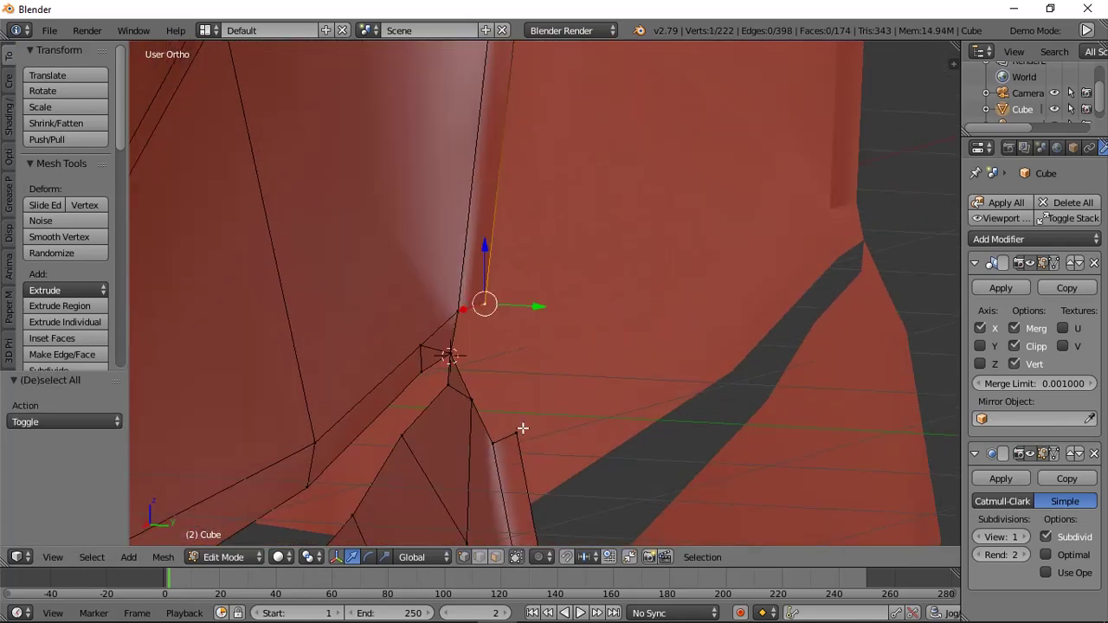
{"action": "right_click", "coordinate": [519, 432], "text": "shift"}
{"action": "key", "text": "f"}
{"action": "key", "text": "ctrl+r"}
{"action": "scroll", "coordinate": [505, 368], "scroll_direction": "up", "scroll_amount": 1}
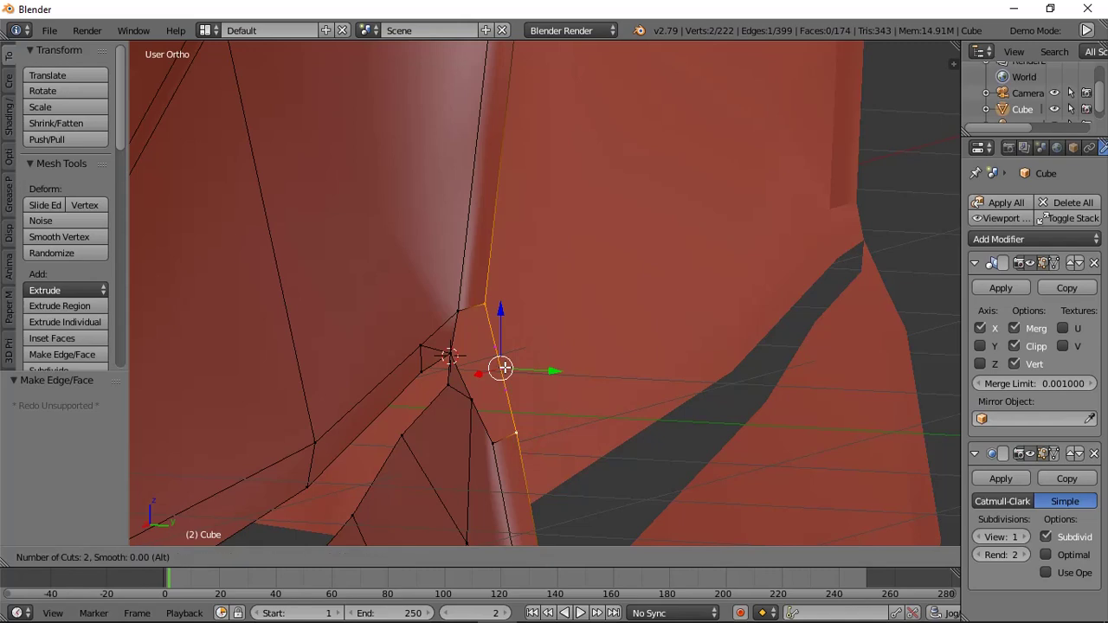
{"action": "left_click", "coordinate": [505, 368]}
{"action": "key", "text": "a"}
Fill three faces behind the mouth corner to join the head's back strip to the jaw's strip.
{"action": "key", "text": "KP_3"}
{"action": "key", "text": "a"}
{"action": "middle_click_drag", "start_coordinate": [690, 382], "coordinate": [413, 440]}
{"action": "middle_click_drag", "start_coordinate": [412, 483], "coordinate": [581, 389]}
{"action": "key", "text": "f"}
{"action": "key", "text": "f"}
{"action": "key", "text": "f"}
{"action": "key", "text": "ctrl+z"}
{"action": "key", "text": "f"}
{"action": "key", "text": "a"}
Examine the joined jaw hinge and the open back of the head from the right side and from behind.
{"action": "scroll", "coordinate": [575, 389], "scroll_direction": "down", "scroll_amount": 3}
{"action": "middle_click_drag", "start_coordinate": [398, 441], "coordinate": [557, 485]}
{"action": "scroll", "coordinate": [415, 455], "scroll_direction": "down", "scroll_amount": 2}
{"action": "key", "text": "KP_3"}
{"action": "middle_click_drag", "start_coordinate": [479, 370], "coordinate": [433, 277], "text": "shift"}
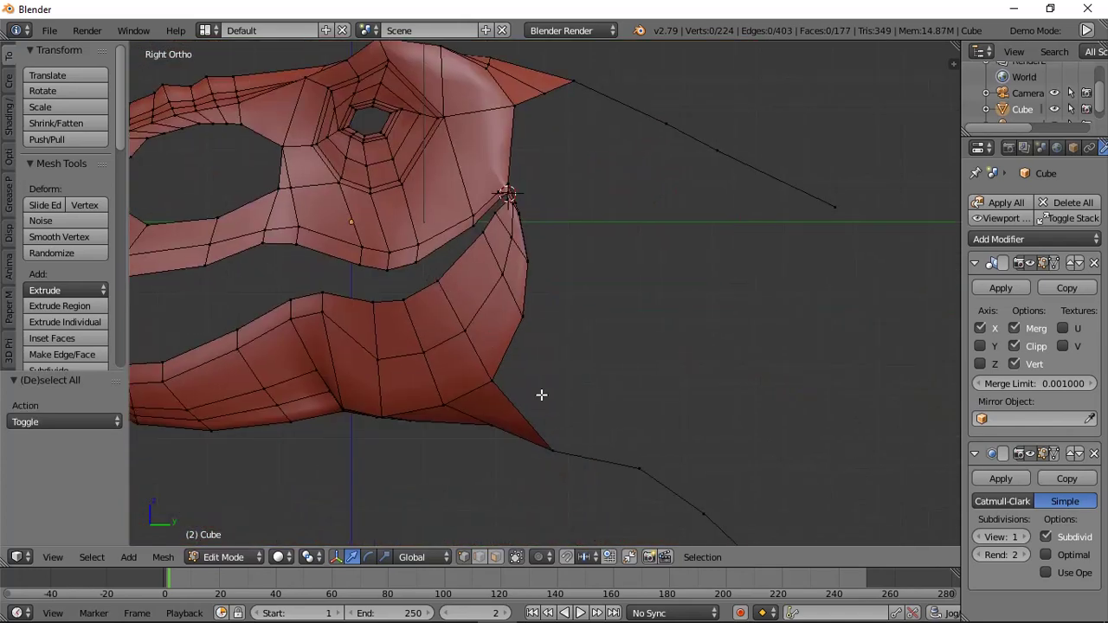
{"action": "scroll", "coordinate": [542, 395], "scroll_direction": "down", "scroll_amount": 1}
{"action": "middle_click_drag", "start_coordinate": [542, 394], "coordinate": [470, 356]}
{"action": "scroll", "coordinate": [472, 342], "scroll_direction": "up", "scroll_amount": 2}
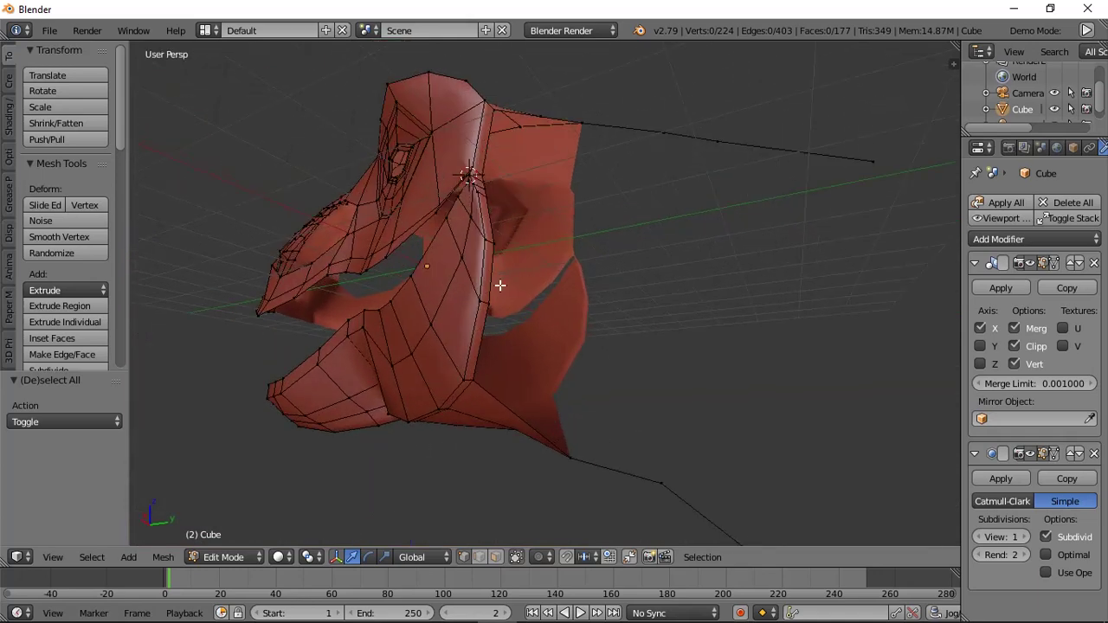
{"action": "right_click", "coordinate": [571, 455], "text": "shift"}
{"action": "key", "text": "f"}
{"action": "key", "text": "f"}
{"action": "key", "text": "a"}
{"action": "key", "text": "ctrl+z"}
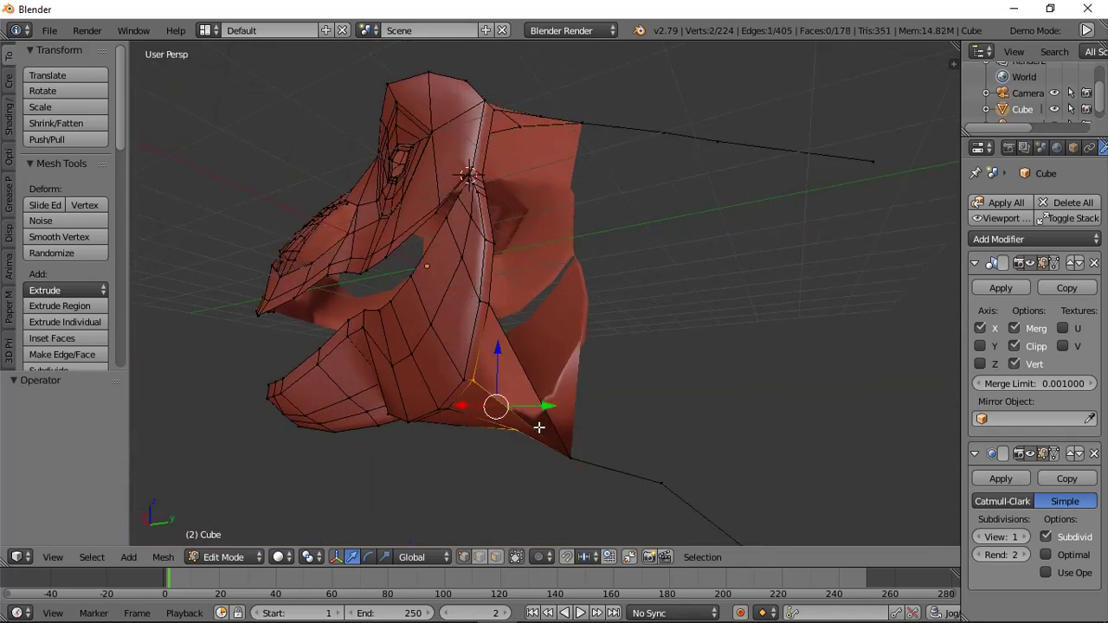
{"action": "key", "text": "ctrl+z"}
Fill a triangular face between the jaw's rear strip and the throat's rearmost vertex.
{"action": "right_click", "coordinate": [487, 386], "text": "shift"}
{"action": "key", "text": "f"}
{"action": "key", "text": "a"}
{"action": "key", "text": "KP_3"}
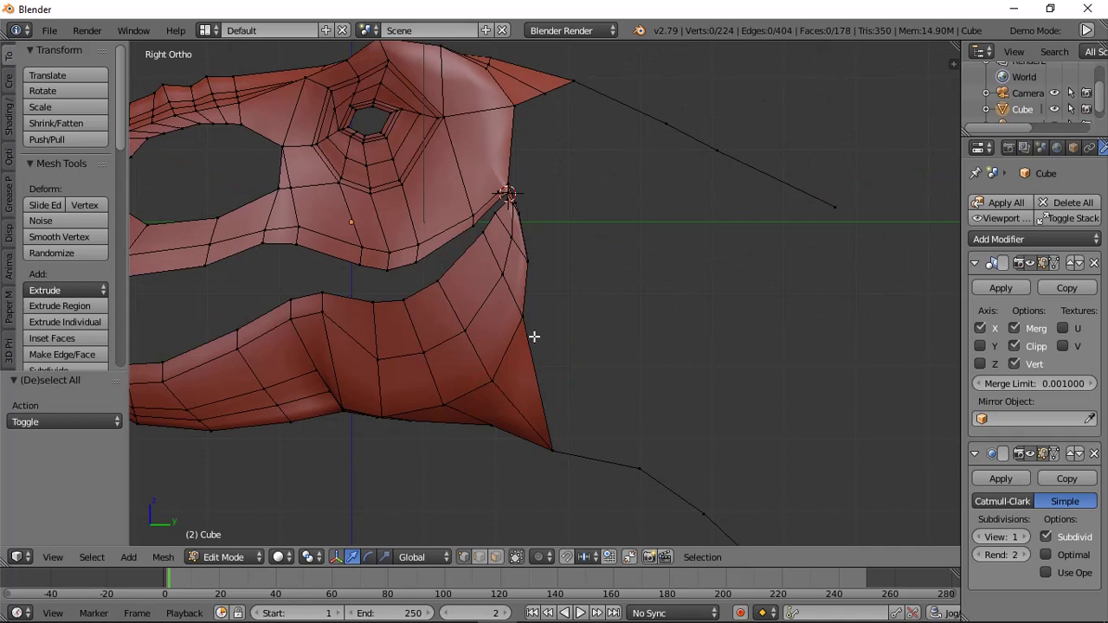
Extrude the jaw strip's rear vertex about 1.44 along Y and -0.43 along Z, and shift it -0.067 along X.
{"action": "middle_click_drag", "start_coordinate": [547, 327], "coordinate": [500, 327]}
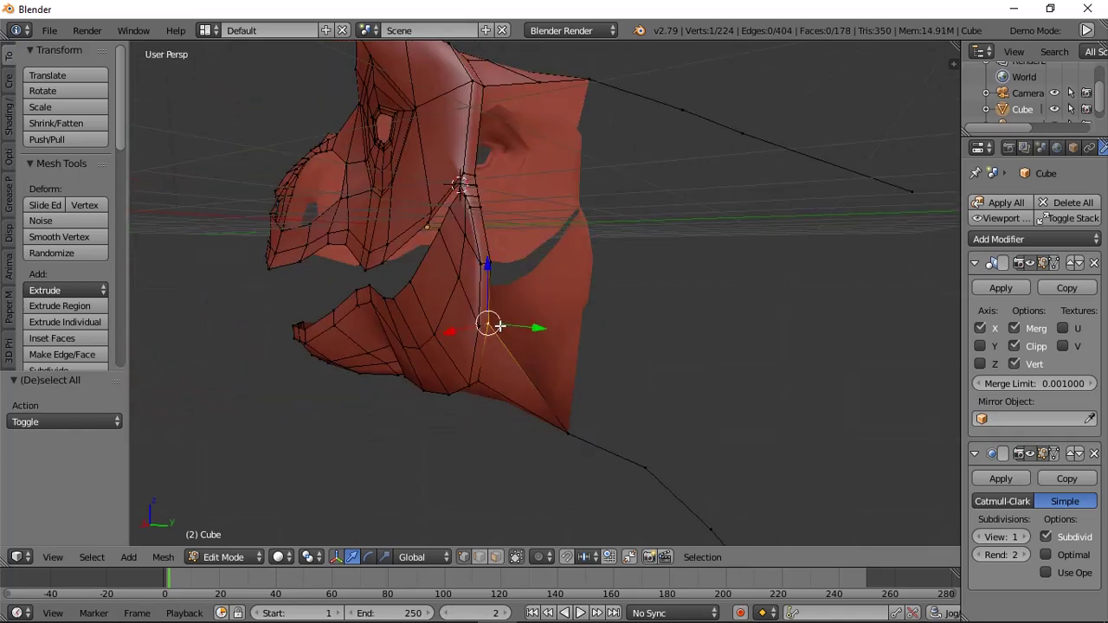
{"action": "key", "text": "KP_3"}
{"action": "key", "text": "e"}
{"action": "left_click", "coordinate": [655, 349]}
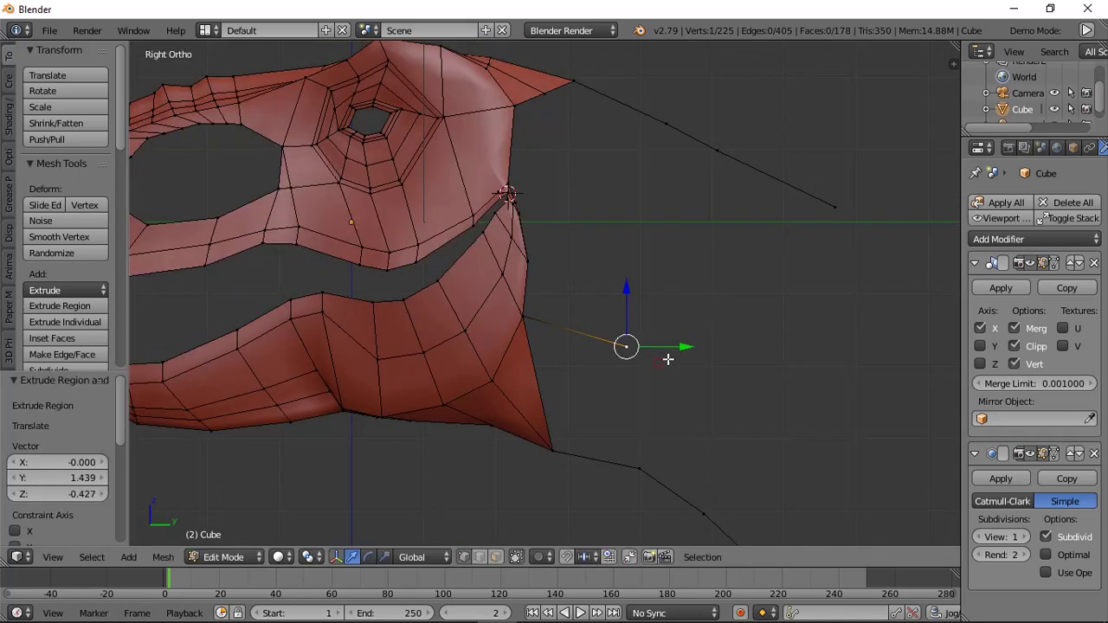
{"action": "key", "text": "KP_7"}
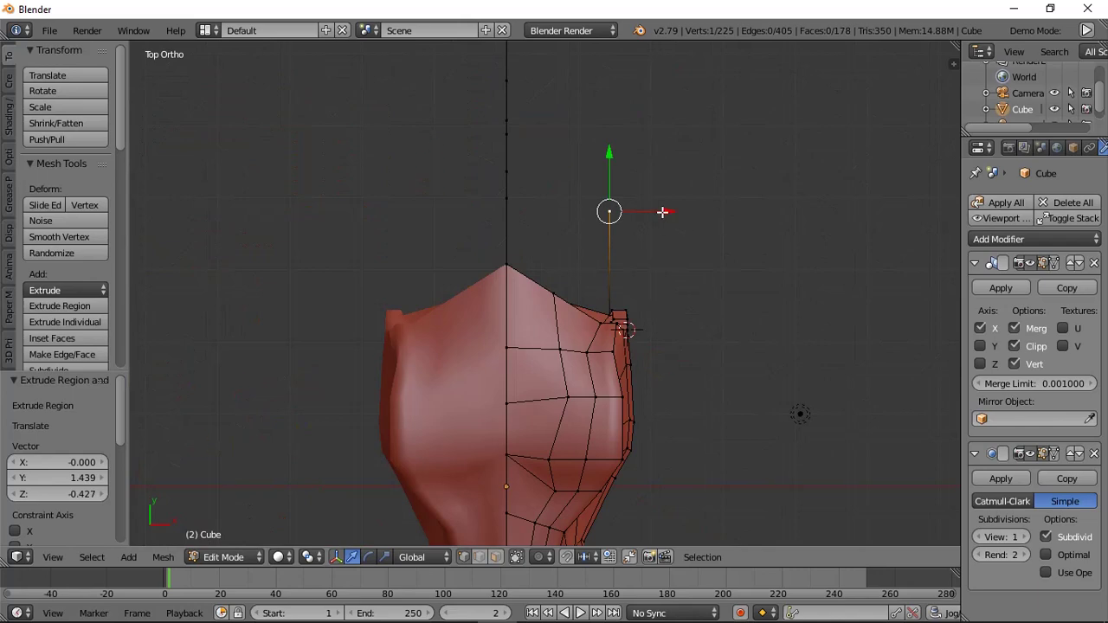
{"action": "left_click_drag", "start_coordinate": [662, 211], "coordinate": [657, 211]}
{"action": "key", "text": "KP_3"}
{"action": "middle_click_drag", "start_coordinate": [632, 235], "coordinate": [602, 164], "text": "shift"}
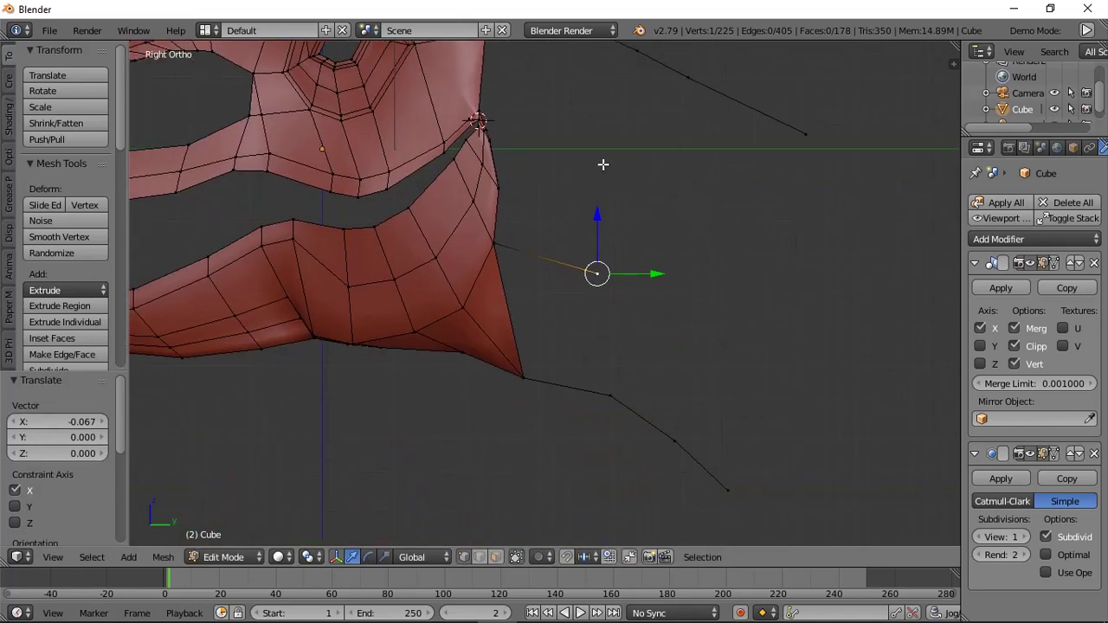
Extend the side neck line with two more extrusions sloping back and down, the last about 1.27 along Y and -1.25 along Z.
{"action": "key", "text": "e"}
{"action": "left_click", "coordinate": [763, 292]}
{"action": "key", "text": "e"}
{"action": "left_click", "coordinate": [865, 356]}
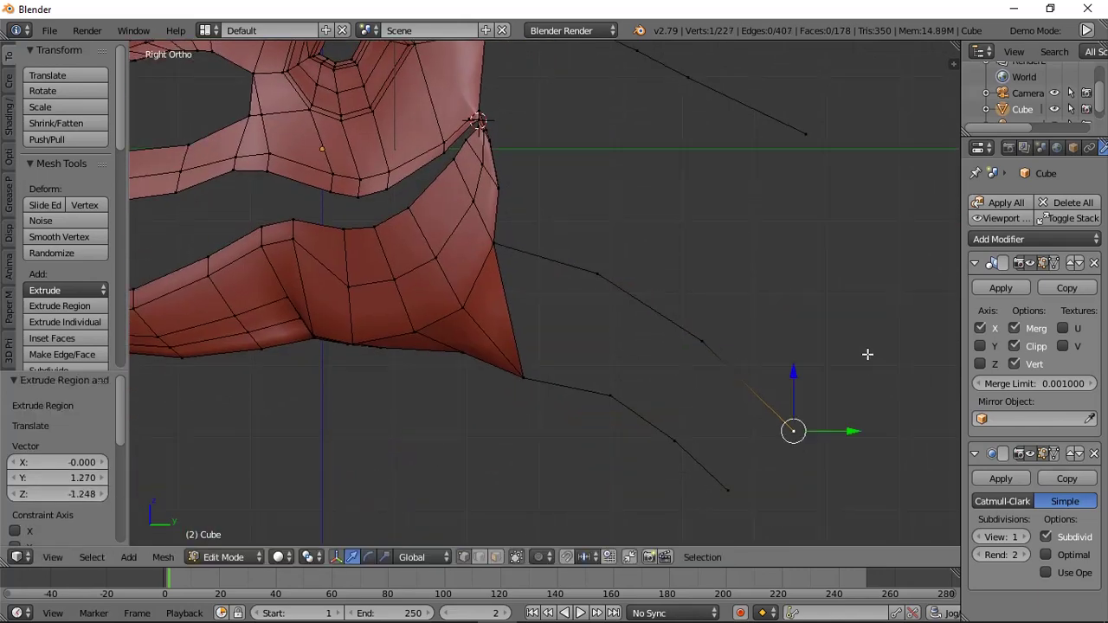
Bend the side neck line outward toward its rear tip along X using proportional editing.
{"action": "key", "text": "KP_7"}
{"action": "key", "text": "o"}
{"action": "scroll", "coordinate": [632, 101], "scroll_direction": "down", "scroll_amount": 2}
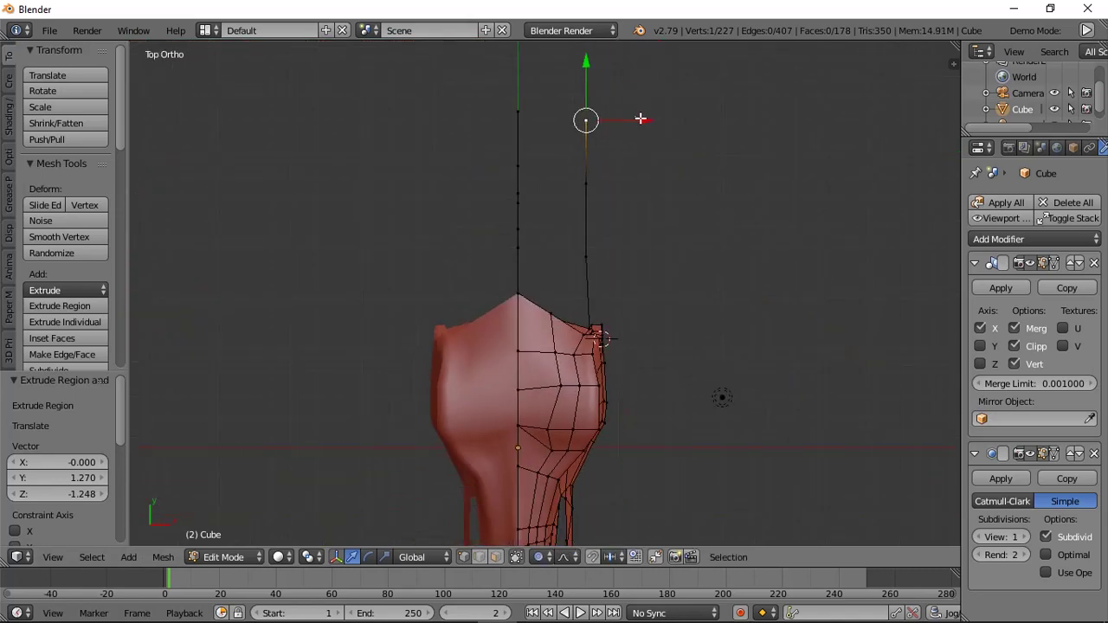
{"action": "left_click_drag", "start_coordinate": [641, 118], "coordinate": [634, 132]}
{"action": "scroll", "coordinate": [634, 130], "scroll_direction": "down", "scroll_amount": 4}
{"action": "scroll", "coordinate": [635, 132], "scroll_direction": "down", "scroll_amount": 12}
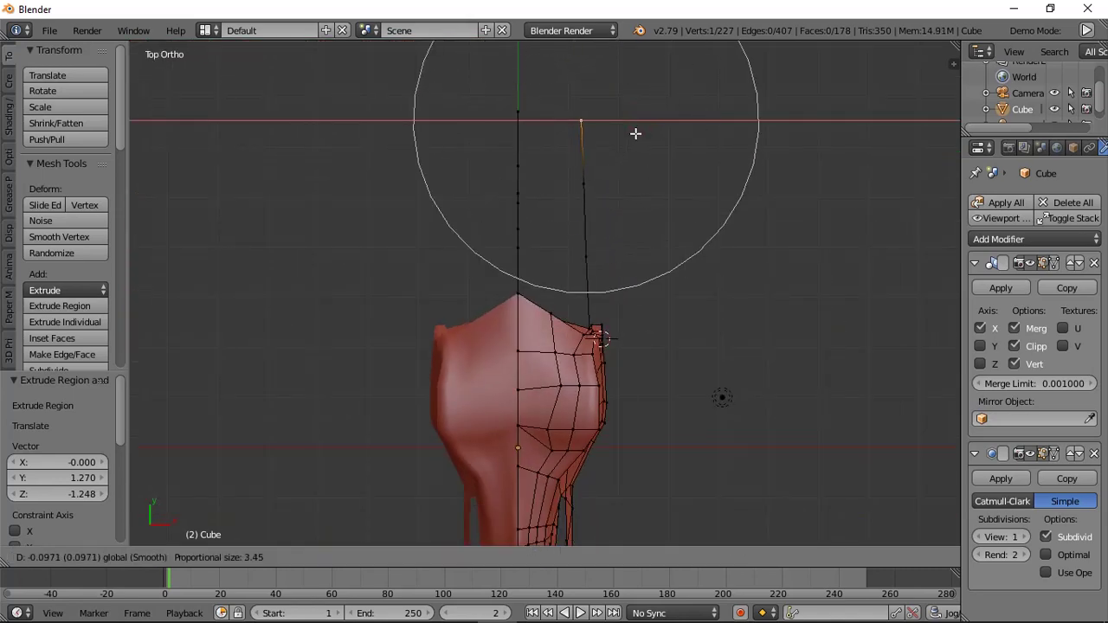
{"action": "left_click", "coordinate": [636, 141]}
{"action": "key", "text": "a"}
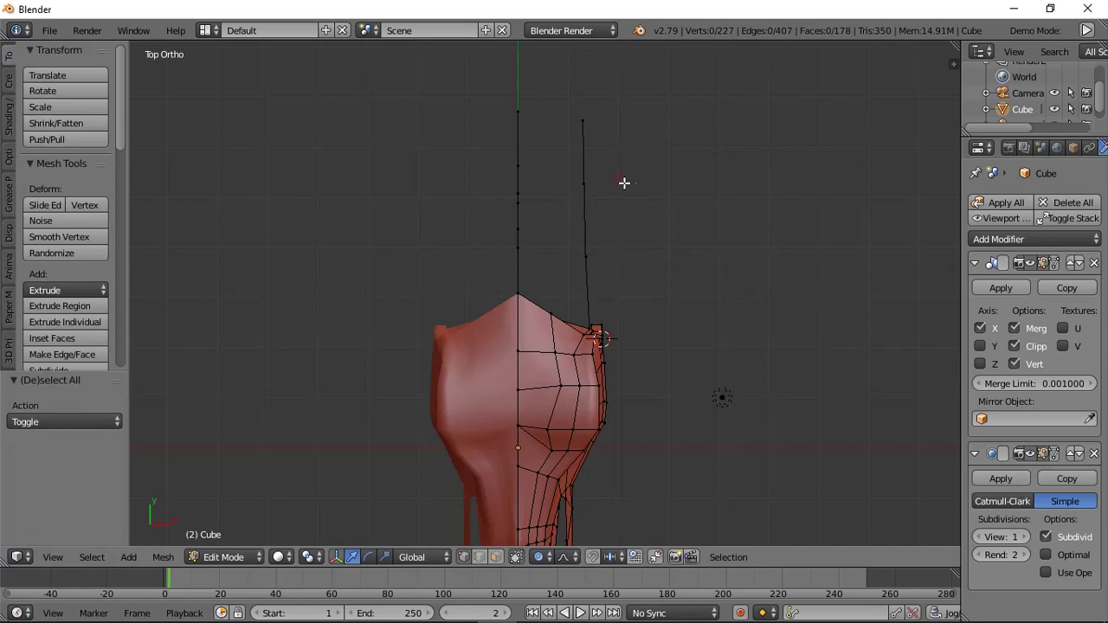
{"action": "left_click_drag", "start_coordinate": [624, 183], "coordinate": [646, 122]}
{"action": "key", "text": "a"}
{"action": "right_click", "coordinate": [605, 126]}
{"action": "scroll", "coordinate": [630, 123], "scroll_direction": "up", "scroll_amount": 2}
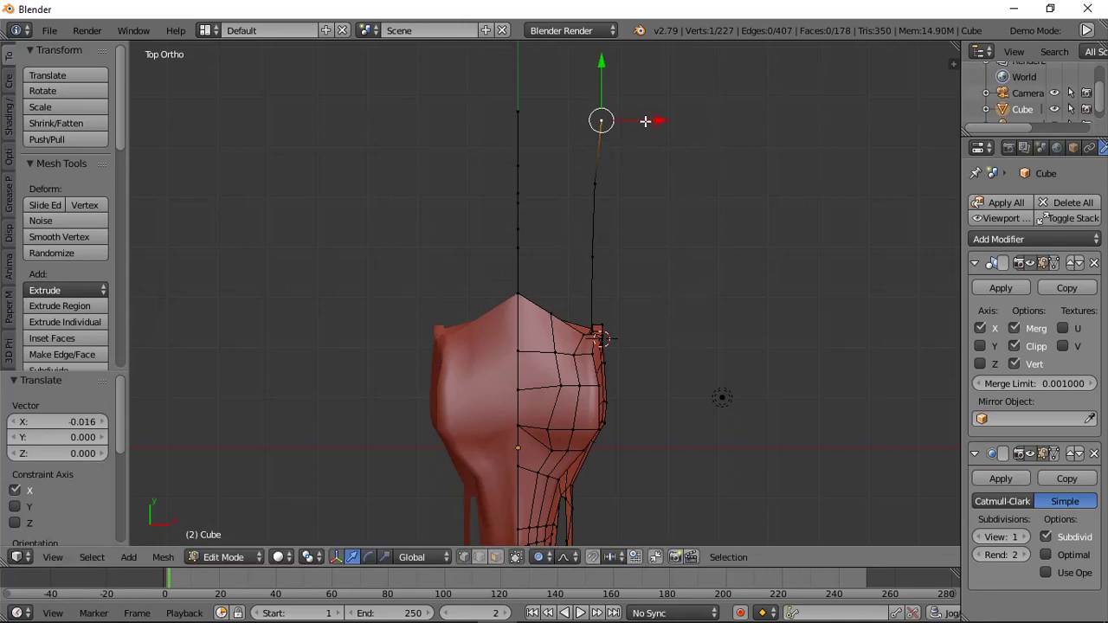
Knife a short edge across the jaw's rear strip just above the base of the side neck line.
{"action": "key", "text": "KP_3"}
{"action": "key", "text": "a"}
{"action": "scroll", "coordinate": [609, 188], "scroll_direction": "up", "scroll_amount": 3}
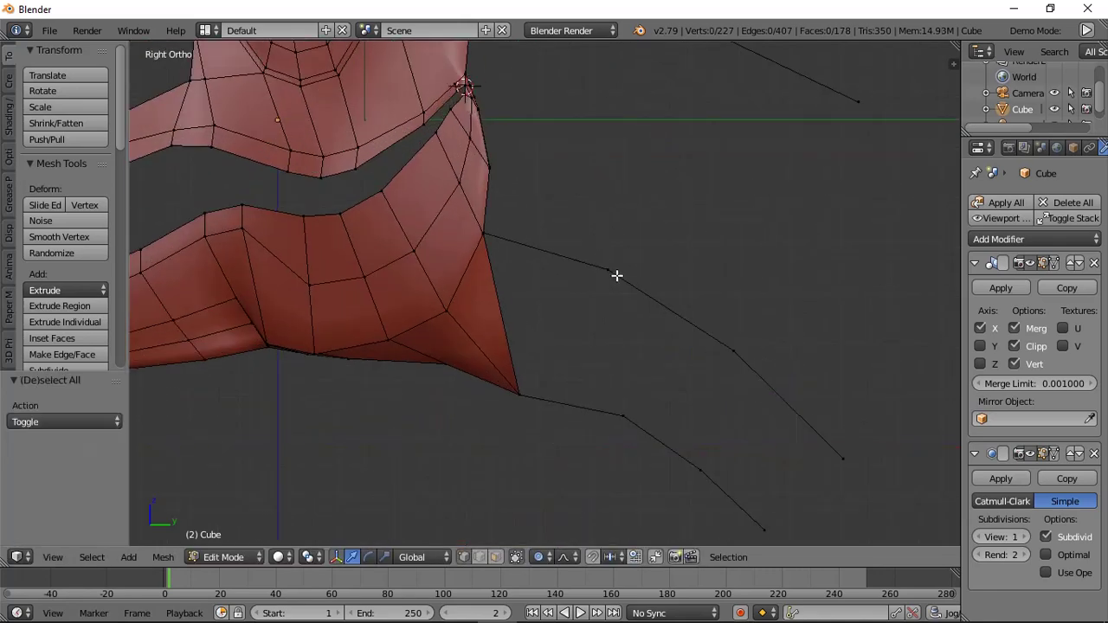
{"action": "key", "text": "a"}
{"action": "middle_click_drag", "start_coordinate": [504, 240], "coordinate": [461, 261]}
{"action": "key", "text": "k"}
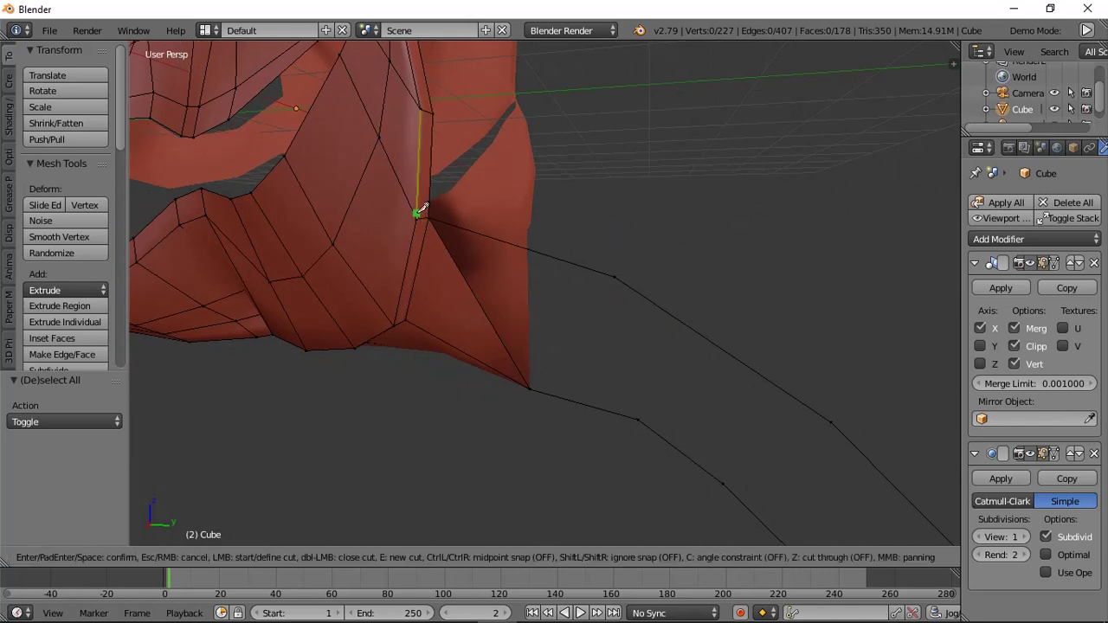
{"action": "left_click", "coordinate": [429, 211]}
{"action": "key", "text": "Return"}
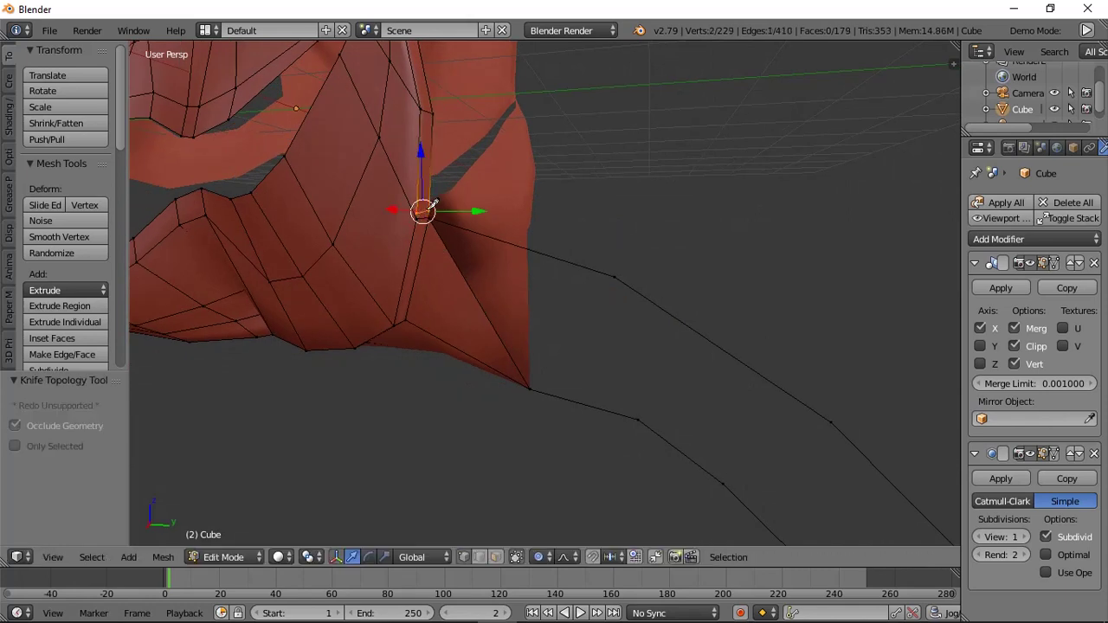
{"action": "scroll", "coordinate": [438, 252], "scroll_direction": "up", "scroll_amount": 2}
{"action": "key", "text": "a"}
Extrude the new cut's rear vertex three times into a second neck line closely following just above the first one.
{"action": "key", "text": "KP_3"}
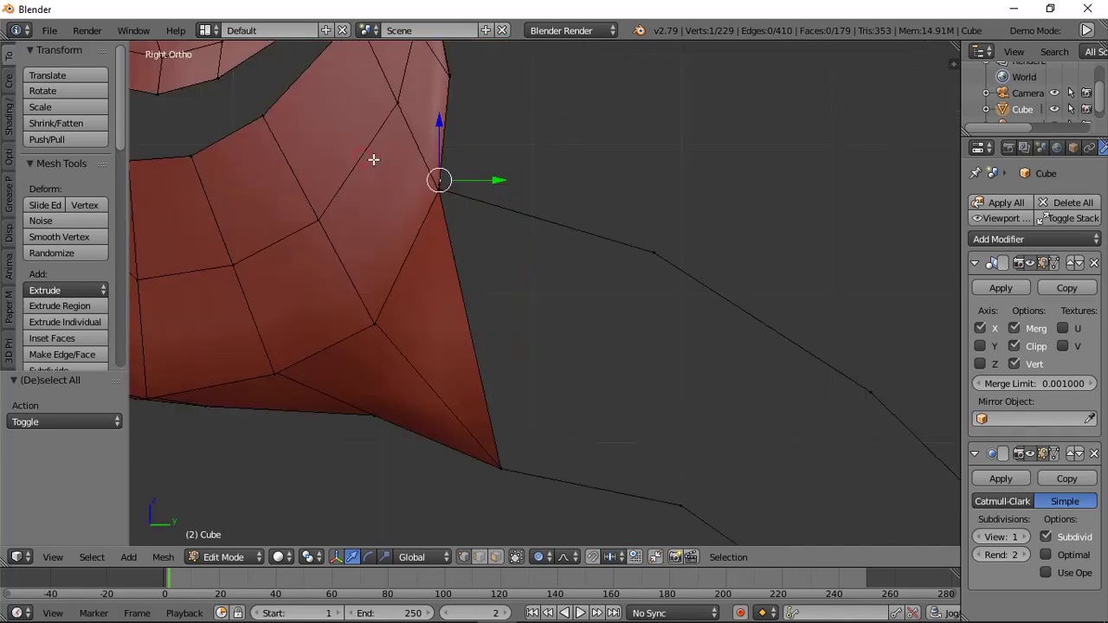
{"action": "key", "text": "e"}
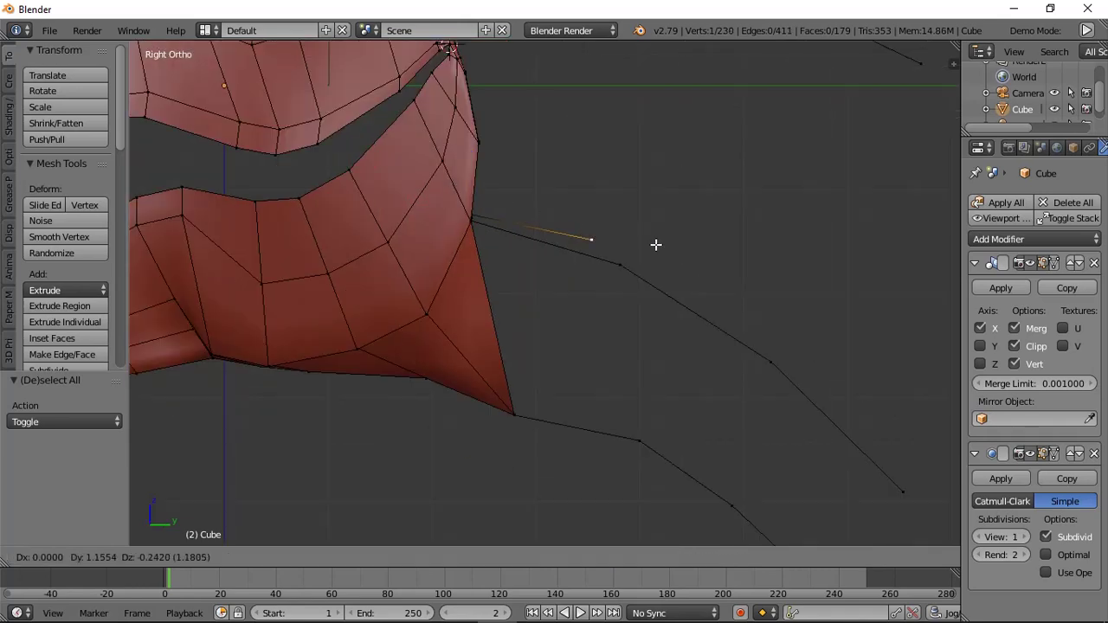
{"action": "left_click", "coordinate": [685, 258]}
{"action": "middle_click_drag", "start_coordinate": [686, 258], "coordinate": [560, 164], "text": "shift"}
{"action": "key", "text": "e"}
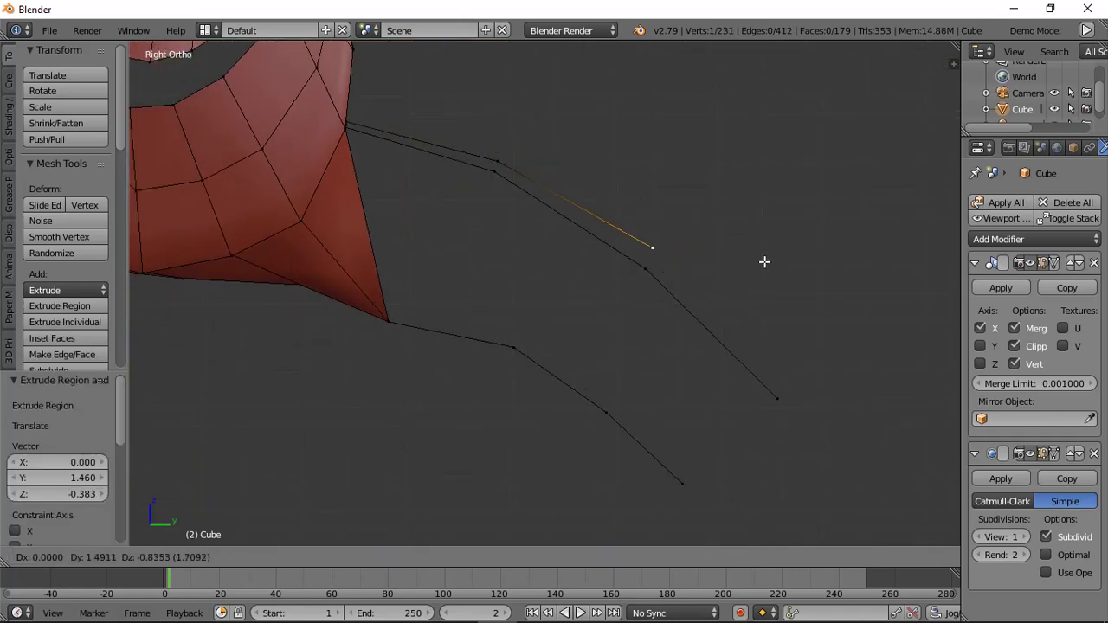
{"action": "left_click", "coordinate": [767, 273]}
{"action": "key", "text": "e"}
{"action": "left_click", "coordinate": [879, 377]}
{"action": "middle_click_drag", "start_coordinate": [880, 376], "coordinate": [705, 366]}
{"action": "key", "text": "KP_7"}
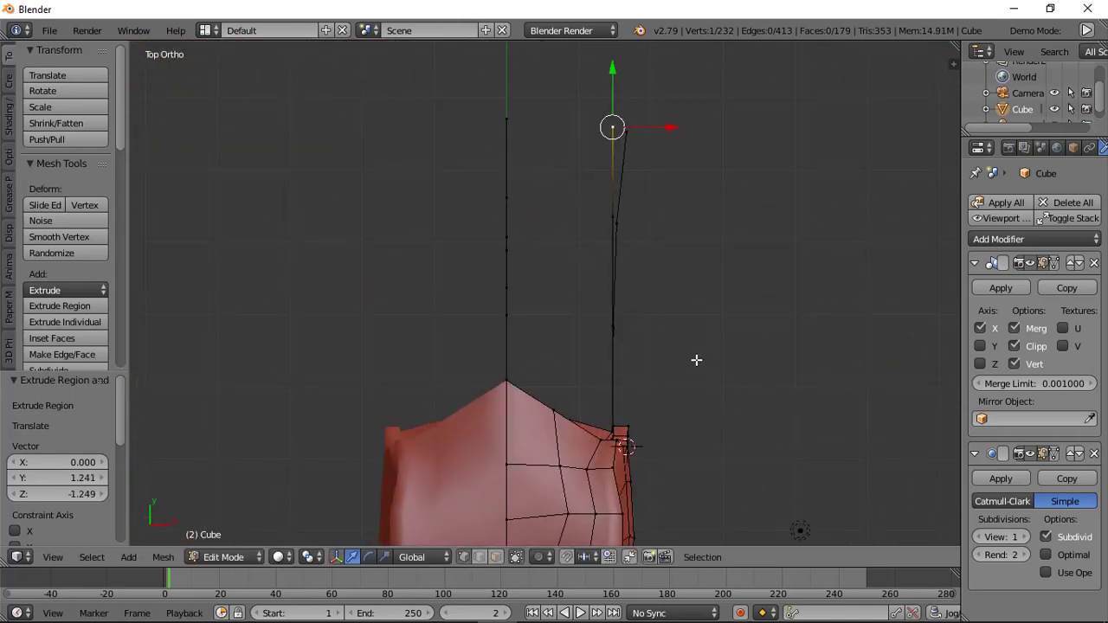
Select the six vertices of both side neck lines and scale them flat to one shared X position.
{"action": "key", "text": "KP_3"}
{"action": "key", "text": "b"}
{"action": "left_click_drag", "start_coordinate": [581, 213], "coordinate": [794, 376]}
{"action": "key", "text": "b"}
{"action": "left_click_drag", "start_coordinate": [492, 174], "coordinate": [505, 199]}
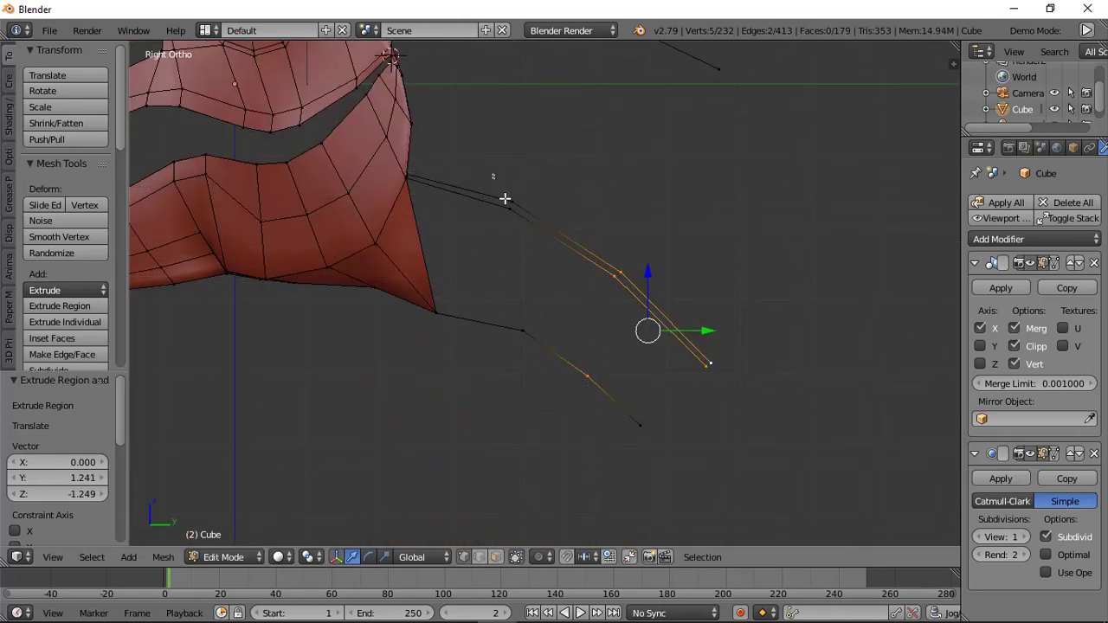
{"action": "left_click", "coordinate": [505, 199], "text": "shift"}
{"action": "key", "text": "s"}
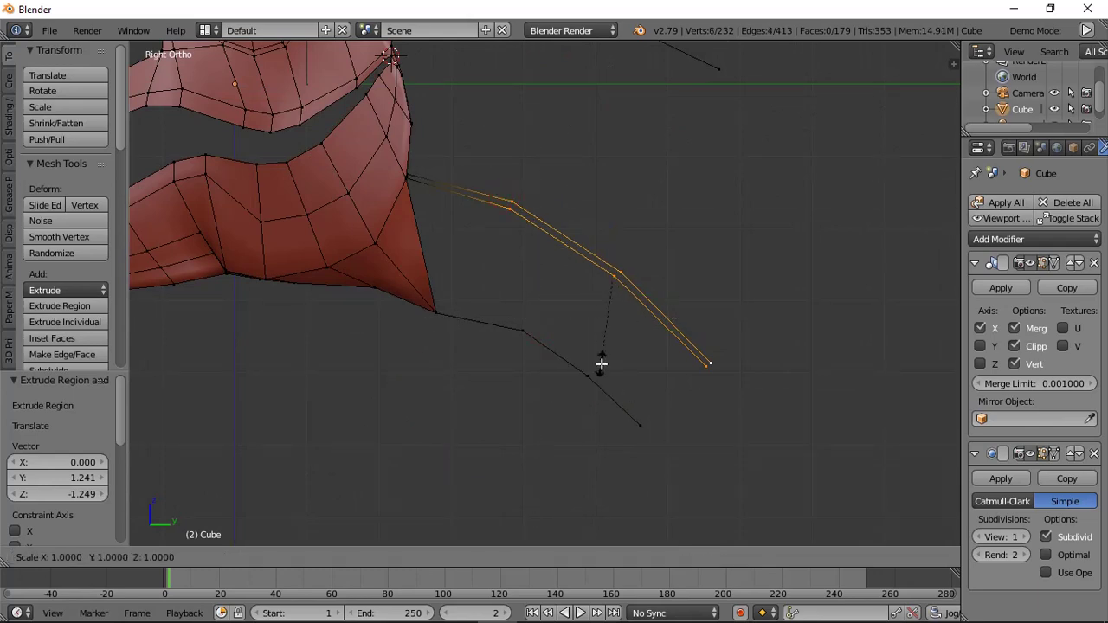
{"action": "key", "text": "Return"}
{"action": "key", "text": "KP_7"}
{"action": "key", "text": "a"}
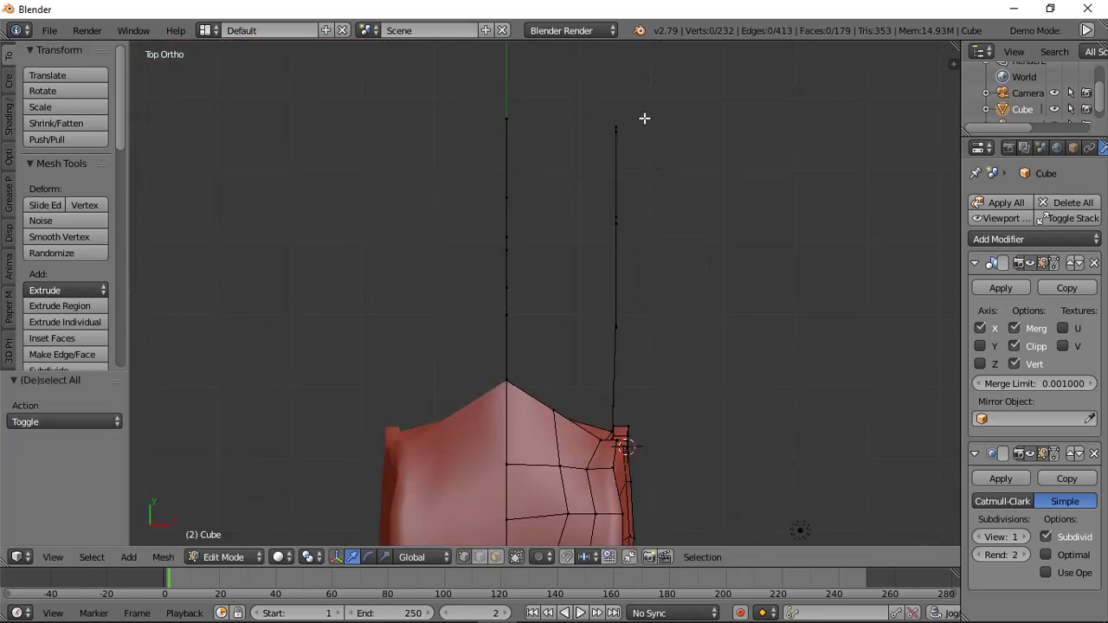
Adjust the paired neck lines with proportional editing, pulling their rear ends and front vertices inward along X.
{"action": "key", "text": "o"}
{"action": "left_click_drag", "start_coordinate": [667, 135], "coordinate": [638, 163]}
{"action": "scroll", "coordinate": [658, 138], "scroll_direction": "down", "scroll_amount": 6}
{"action": "scroll", "coordinate": [630, 158], "scroll_direction": "down", "scroll_amount": 1}
{"action": "key", "text": "a"}
{"action": "right_click", "coordinate": [605, 322]}
{"action": "left_click_drag", "start_coordinate": [641, 323], "coordinate": [636, 323]}
Move the rear end of the paired neck lines outward along X with proportional editing.
{"action": "key", "text": "a"}
{"action": "right_click", "coordinate": [614, 148]}
{"action": "left_click_drag", "start_coordinate": [643, 163], "coordinate": [667, 162]}
{"action": "scroll", "coordinate": [650, 166], "scroll_direction": "up", "scroll_amount": 2}
{"action": "scroll", "coordinate": [658, 170], "scroll_direction": "down", "scroll_amount": 2}
{"action": "scroll", "coordinate": [657, 171], "scroll_direction": "up", "scroll_amount": 6}
{"action": "scroll", "coordinate": [667, 160], "scroll_direction": "down", "scroll_amount": 4}
Fill three faces between the lower side neck line and the throat's centre line.
{"action": "key", "text": "KP_3"}
{"action": "scroll", "coordinate": [663, 167], "scroll_direction": "up", "scroll_amount": 1}
{"action": "key", "text": "a"}
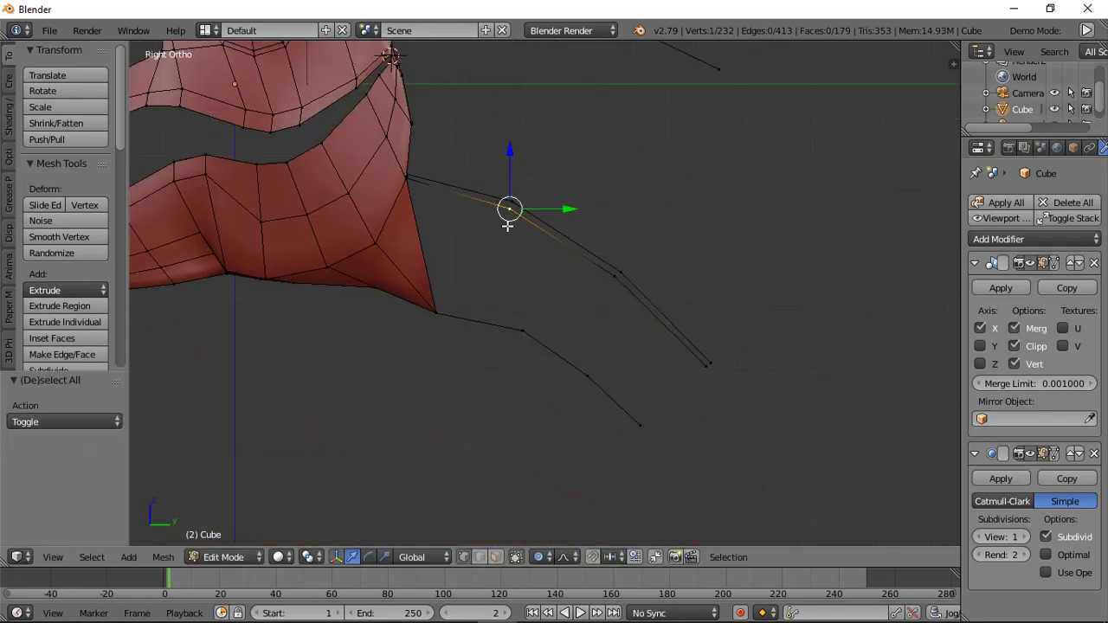
{"action": "key", "text": "f"}
{"action": "key", "text": "f"}
{"action": "key", "text": "f"}
{"action": "key", "text": "a"}
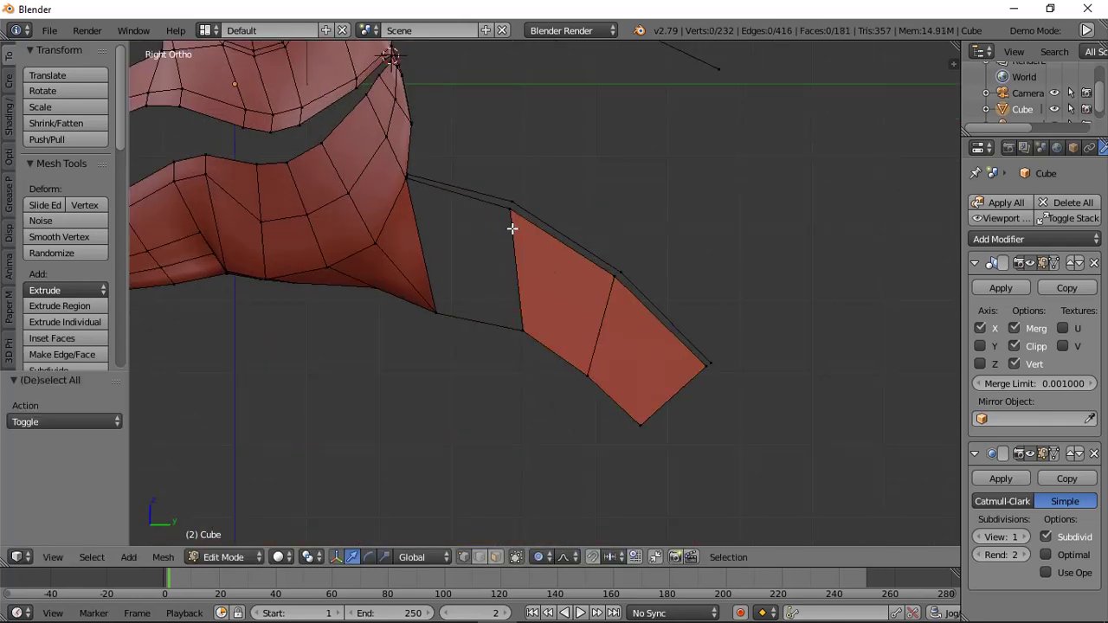
{"action": "right_click", "coordinate": [511, 227]}
{"action": "right_click", "coordinate": [523, 333], "text": "shift"}
{"action": "key", "text": "f"}
Examine the filled underside of the neck and its connection to the jaw from several angles.
{"action": "middle_click_drag", "start_coordinate": [487, 326], "coordinate": [374, 350]}
{"action": "key", "text": "a"}
{"action": "key", "text": "KP_3"}
{"action": "key", "text": "a"}
{"action": "middle_click_drag", "start_coordinate": [589, 279], "coordinate": [537, 267]}
{"action": "key", "text": "z"}
{"action": "left_click", "coordinate": [497, 340]}
{"action": "key", "text": "a"}
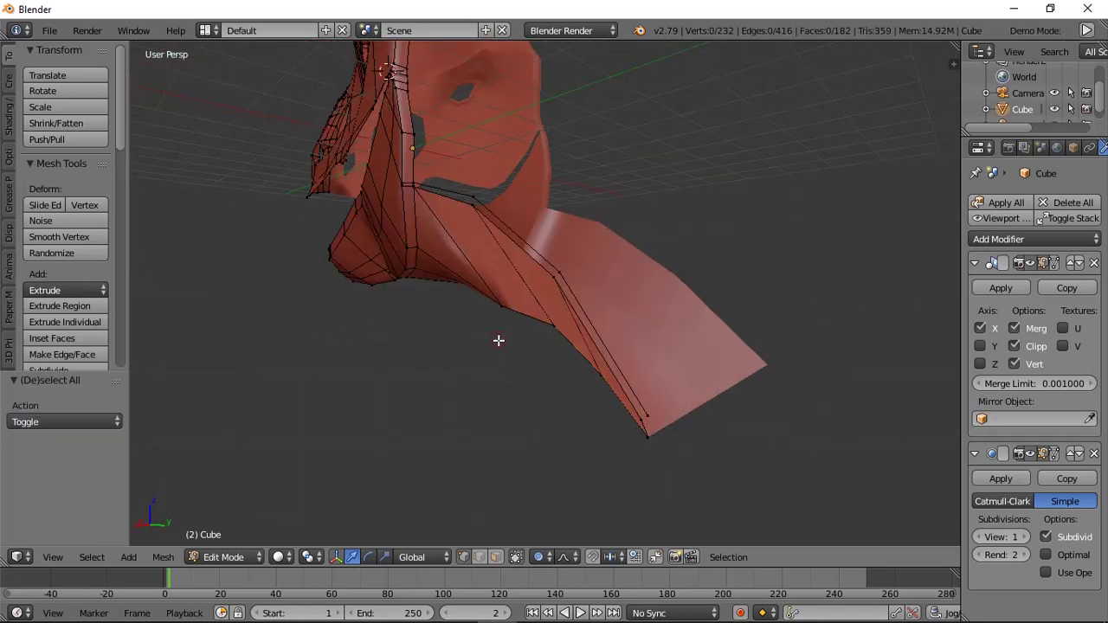
{"action": "key", "text": "KP_3"}
{"action": "middle_click_drag", "start_coordinate": [498, 341], "coordinate": [538, 343]}
Recalculate the normals of the whole mesh with the Inside option enabled.
{"action": "key", "text": "a"}
{"action": "key", "text": "ctrl+n"}
{"action": "scroll", "coordinate": [684, 295], "scroll_direction": "down", "scroll_amount": 4}
{"action": "key", "text": "a"}
{"action": "key", "text": "a"}
{"action": "key", "text": "ctrl+n"}
{"action": "left_click", "coordinate": [28, 404]}
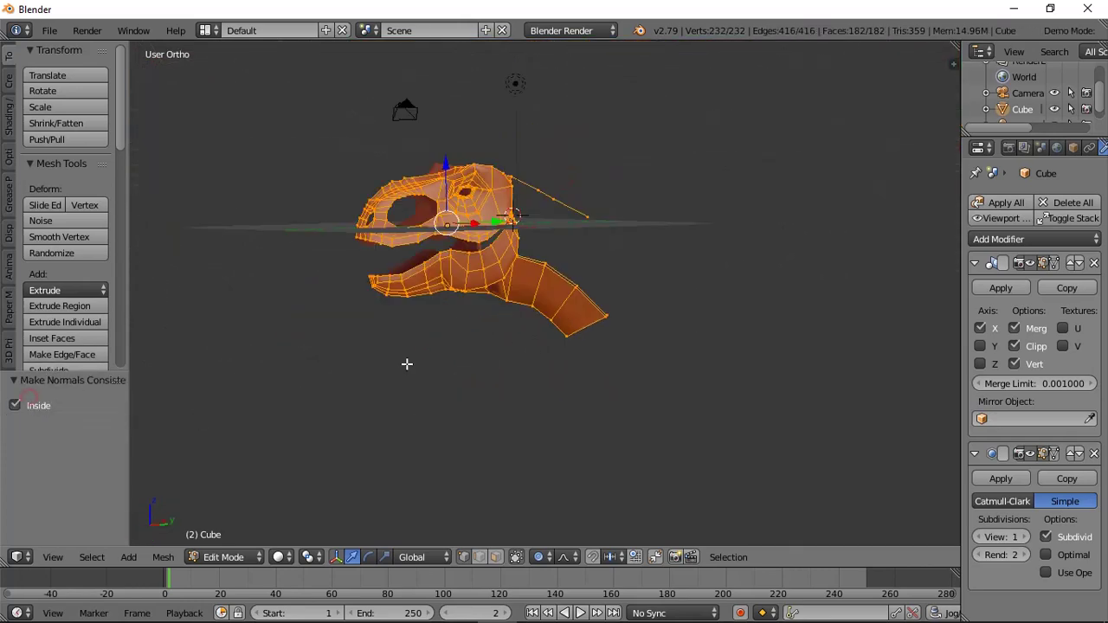
{"action": "key", "text": "a"}
Knife a lengthwise cut through the lower neck faces from the jaw's underside to the open rear edge.
{"action": "scroll", "coordinate": [484, 338], "scroll_direction": "up", "scroll_amount": 3}
{"action": "middle_click_drag", "start_coordinate": [505, 329], "coordinate": [541, 252]}
{"action": "key", "text": "KP_5"}
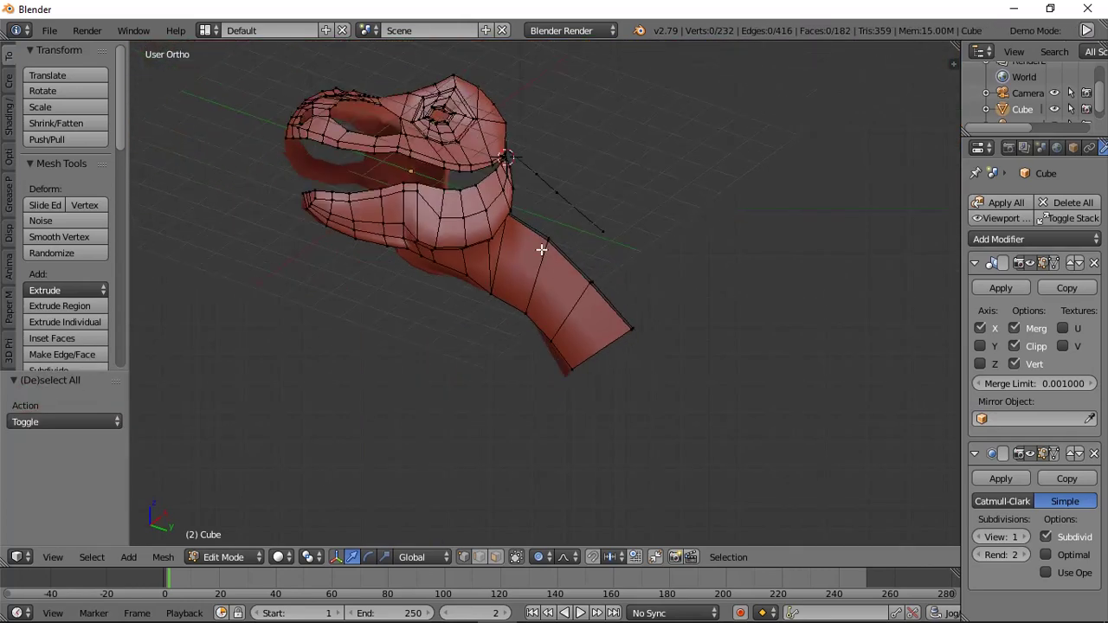
{"action": "scroll", "coordinate": [516, 181], "scroll_direction": "up", "scroll_amount": 4}
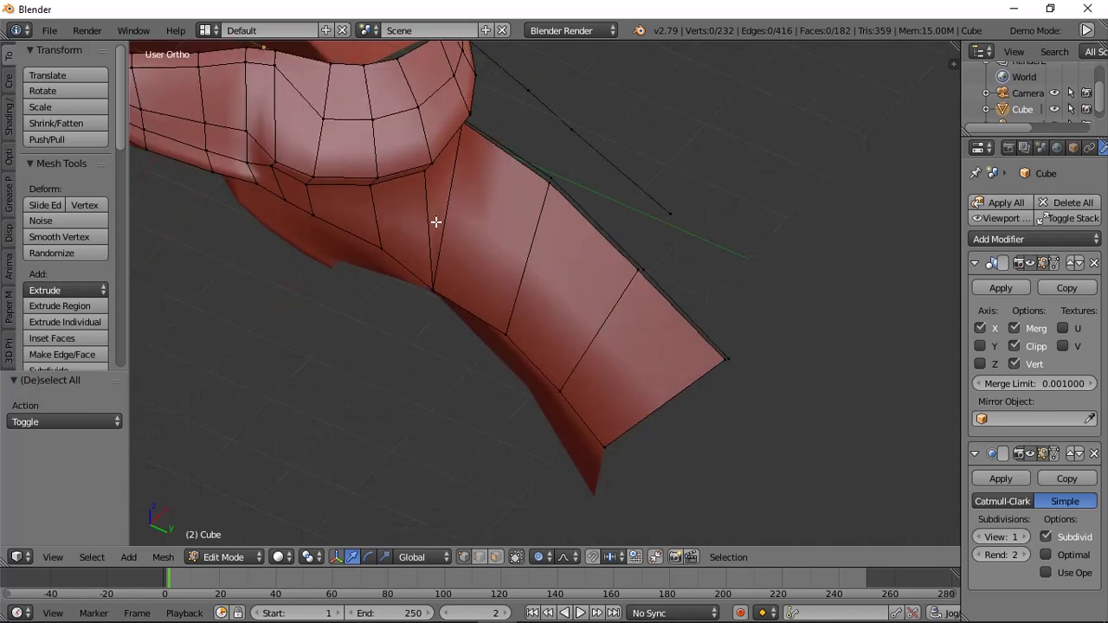
{"action": "key", "text": "k"}
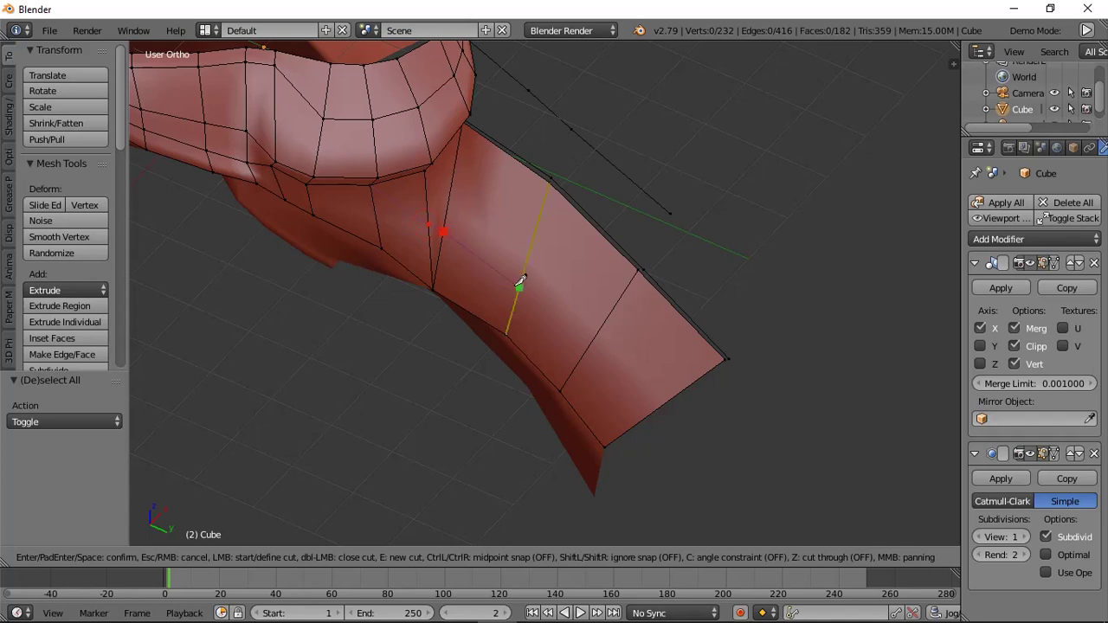
{"action": "left_click", "coordinate": [643, 417]}
{"action": "key", "text": "Return"}
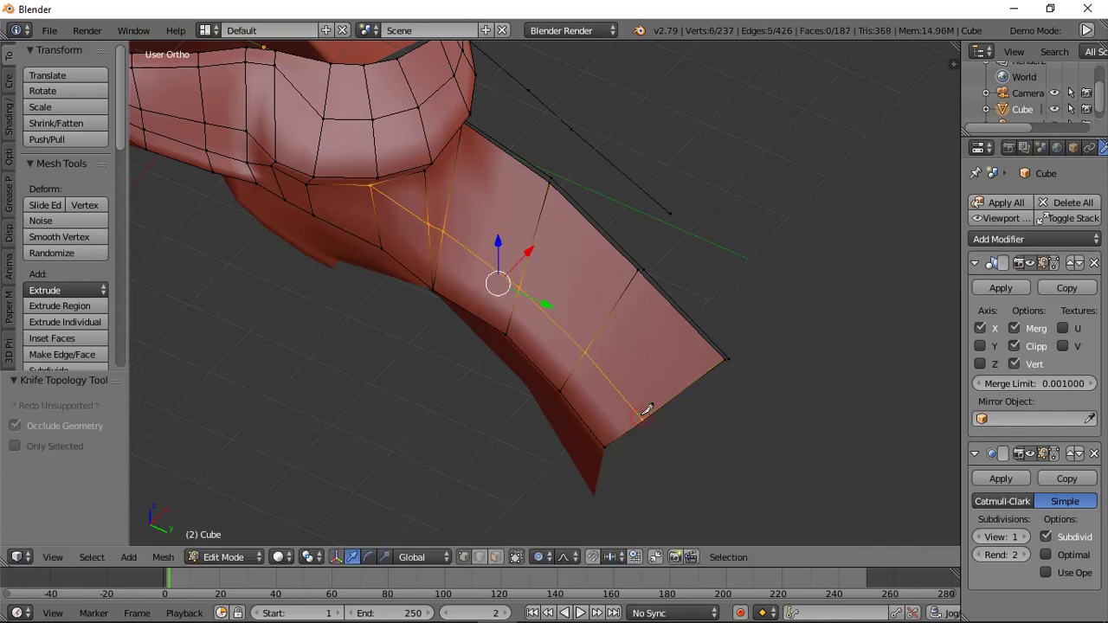
Turn off proportional editing and move the lengthwise cut's vertices slightly down along Z to round the neck's underside.
{"action": "middle_click_drag", "start_coordinate": [644, 415], "coordinate": [703, 441]}
{"action": "middle_click_drag", "start_coordinate": [622, 317], "coordinate": [718, 359]}
{"action": "scroll", "coordinate": [717, 360], "scroll_direction": "down", "scroll_amount": 4}
{"action": "key", "text": "g"}
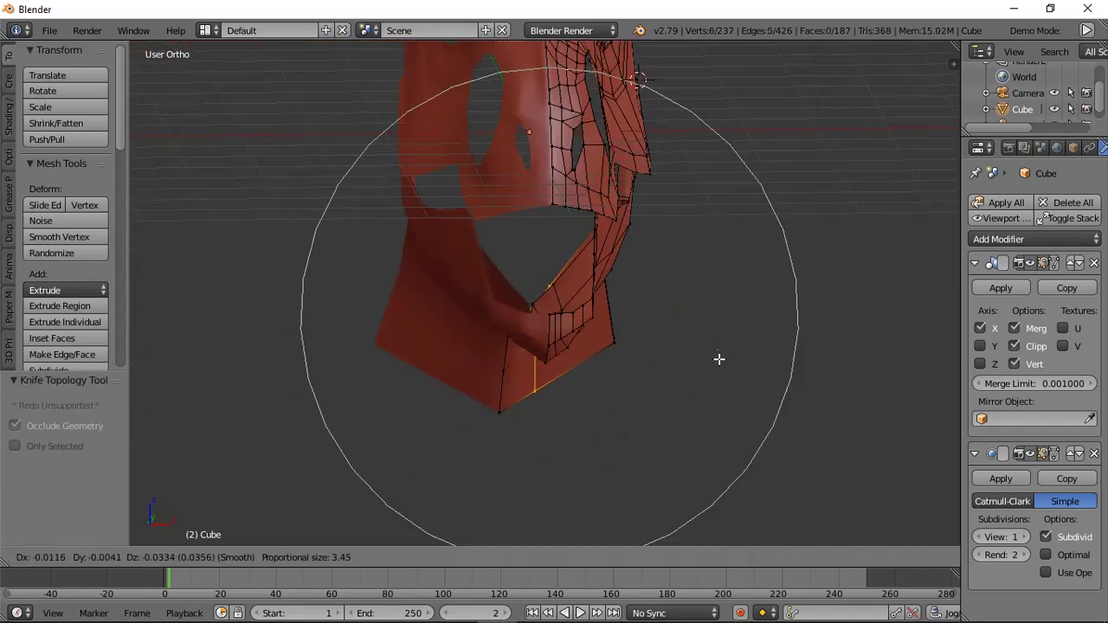
{"action": "right_click", "coordinate": [716, 355]}
{"action": "key", "text": "o"}
{"action": "left_click_drag", "start_coordinate": [554, 260], "coordinate": [559, 271]}
{"action": "middle_click_drag", "start_coordinate": [640, 308], "coordinate": [538, 261]}
Move the neck's rear side vertex about 0.26 inward along X using proportional editing.
{"action": "key", "text": "a"}
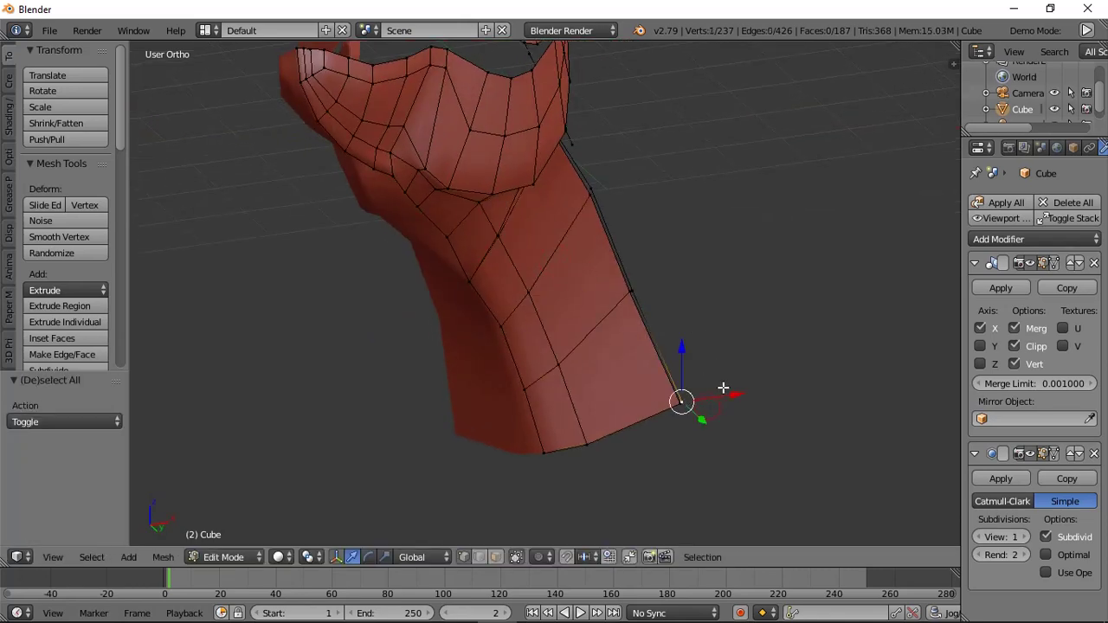
{"action": "key", "text": "g"}
{"action": "key", "text": "x"}
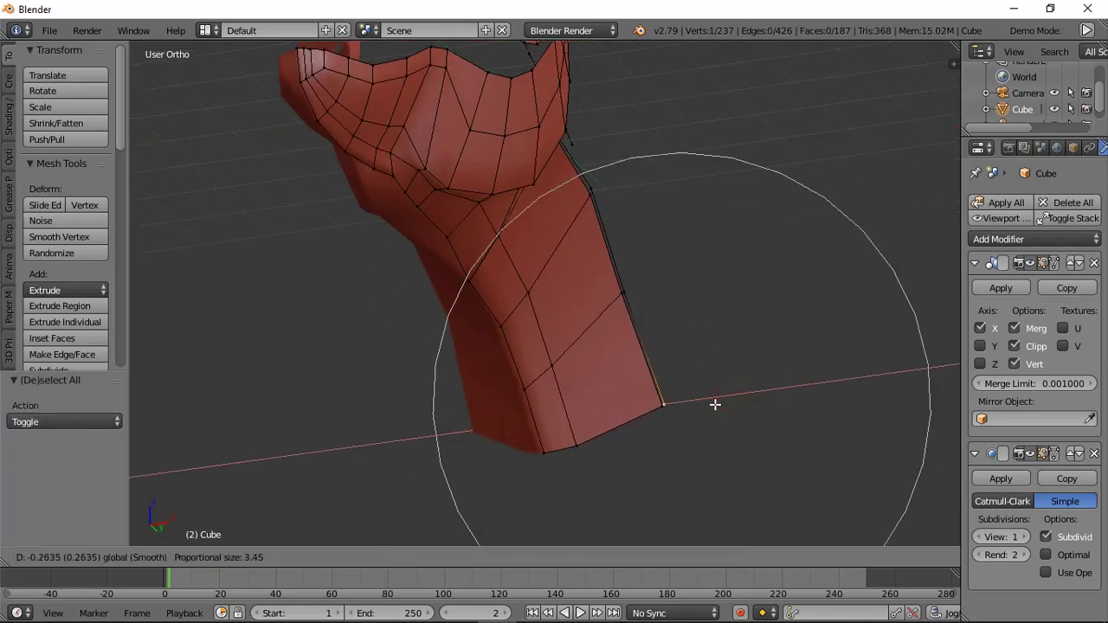
{"action": "left_click", "coordinate": [715, 404]}
{"action": "middle_click_drag", "start_coordinate": [715, 404], "coordinate": [718, 329]}
{"action": "key", "text": "KP_3"}
{"action": "key", "text": "a"}
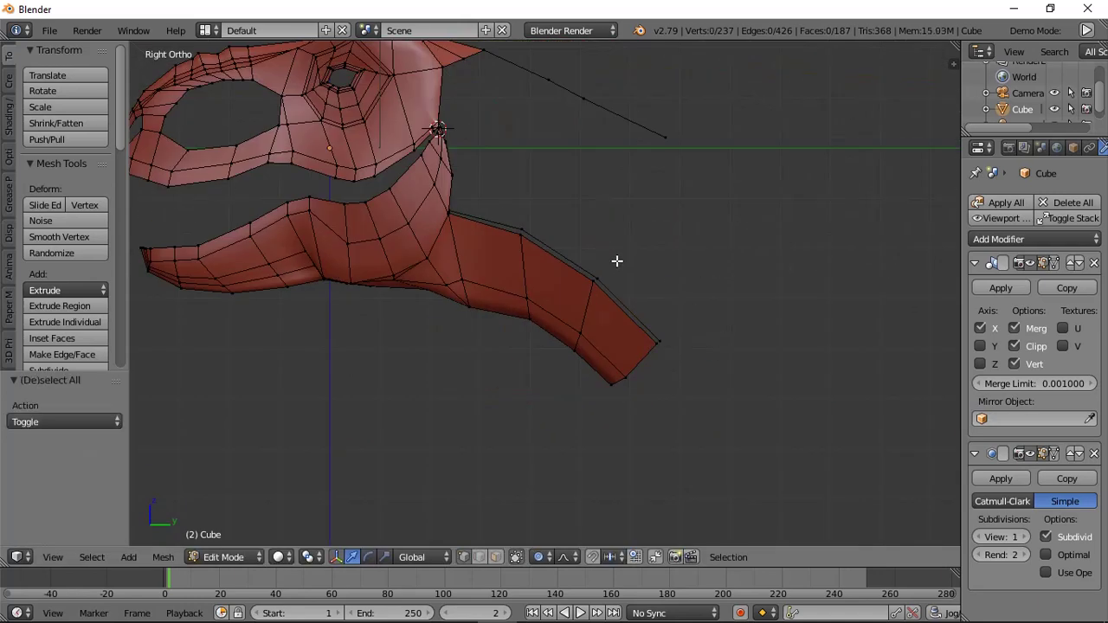
Fill two side faces between the rear part of the nape line and the upper side neck line.
{"action": "middle_click_drag", "start_coordinate": [615, 261], "coordinate": [615, 362], "text": "shift"}
{"action": "right_click", "coordinate": [525, 307], "text": "shift"}
{"action": "key", "text": "f"}
{"action": "key", "text": "f"}
{"action": "key", "text": "f"}
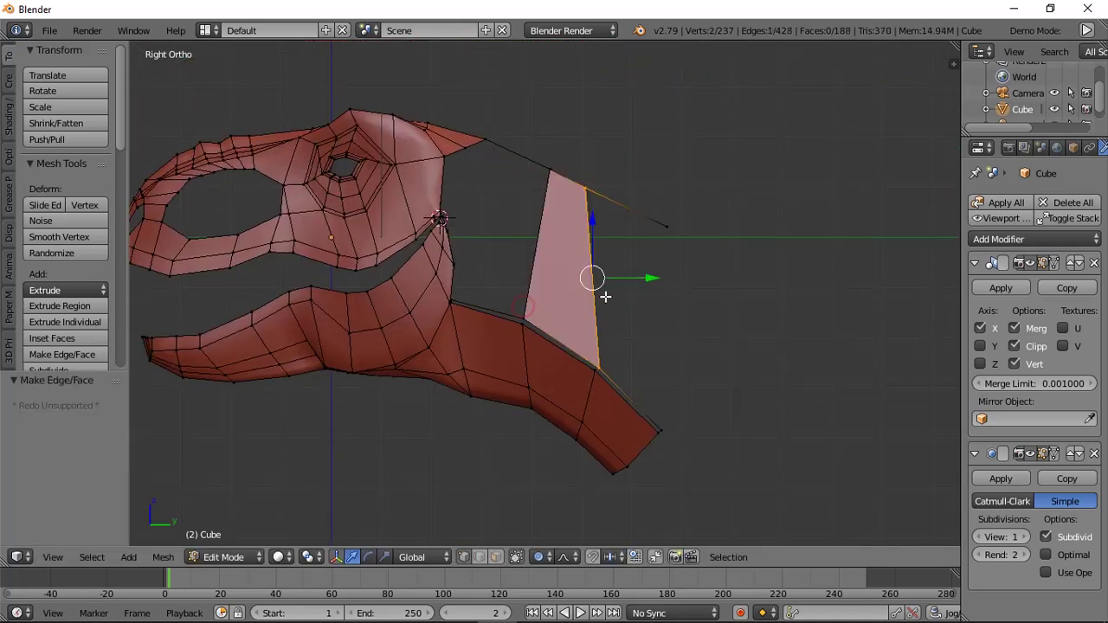
{"action": "scroll", "coordinate": [606, 286], "scroll_direction": "down", "scroll_amount": 1}
{"action": "key", "text": "a"}
Add a lengthwise loop cut through the middle of the two new side neck faces.
{"action": "scroll", "coordinate": [556, 228], "scroll_direction": "up", "scroll_amount": 1}
{"action": "key", "text": "ctrl+r"}
{"action": "left_click", "coordinate": [573, 231]}
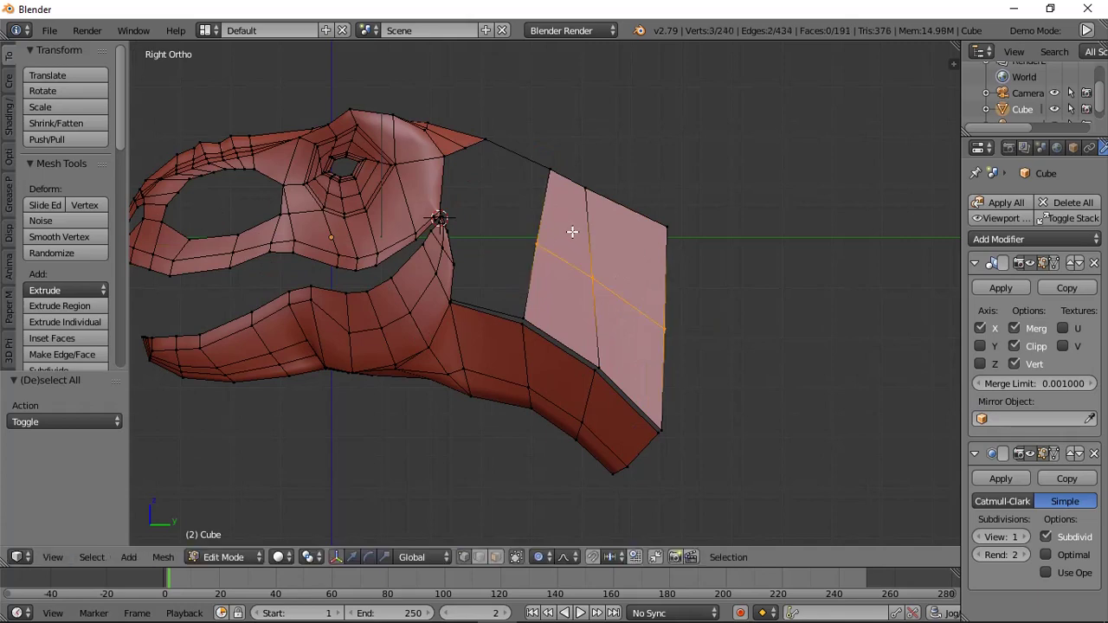
Move the new lengthwise cut about 0.324 outward along X and 0.356 up along Z to bulge the side neck.
{"action": "left_click", "coordinate": [573, 232]}
{"action": "key", "text": "KP_1"}
{"action": "key", "text": "KP_1"}
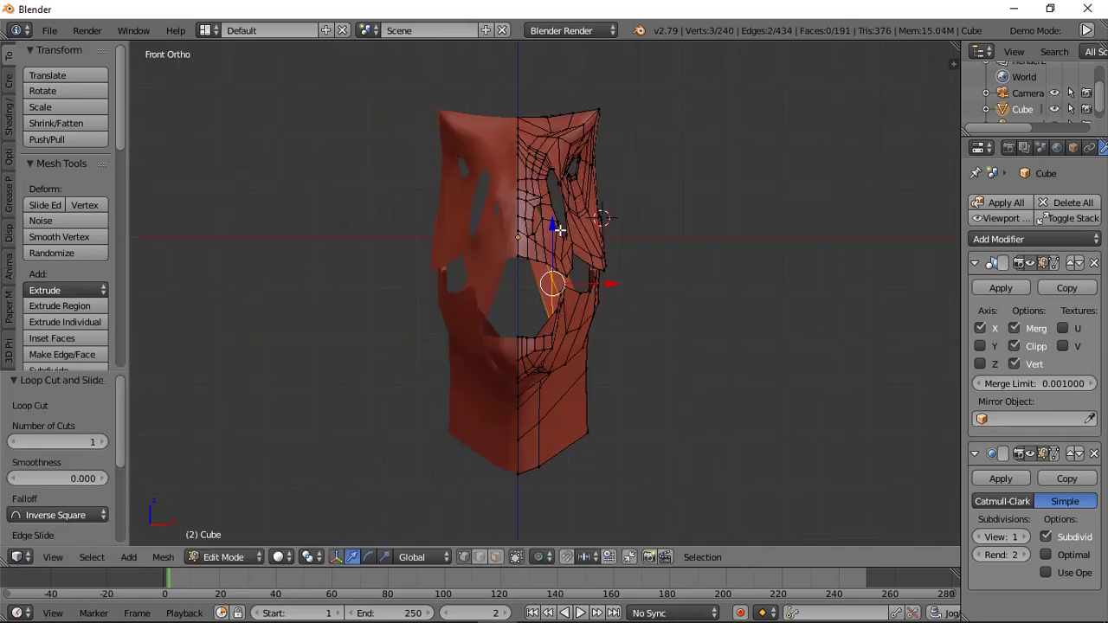
{"action": "key", "text": "g"}
{"action": "left_click", "coordinate": [578, 210]}
{"action": "key", "text": "KP_3"}
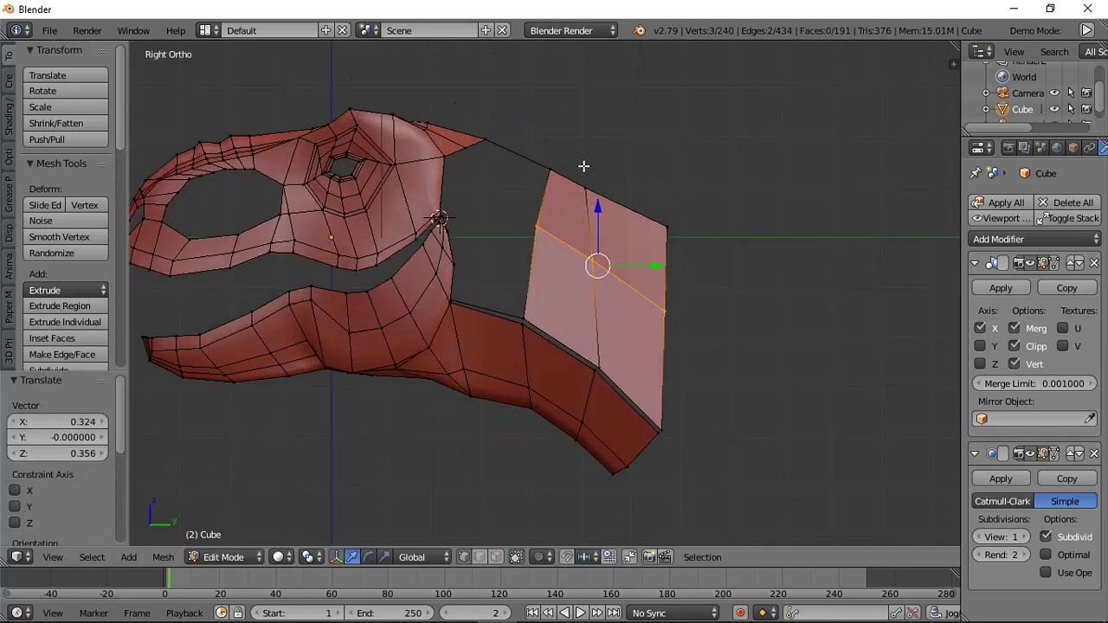
Apply smooth shading to the whole mesh, leaving nothing selected.
{"action": "middle_click_drag", "start_coordinate": [583, 166], "coordinate": [407, 203]}
{"action": "key", "text": "a"}
{"action": "key", "text": "a"}
{"action": "key", "text": "z"}
{"action": "left_click", "coordinate": [546, 331]}
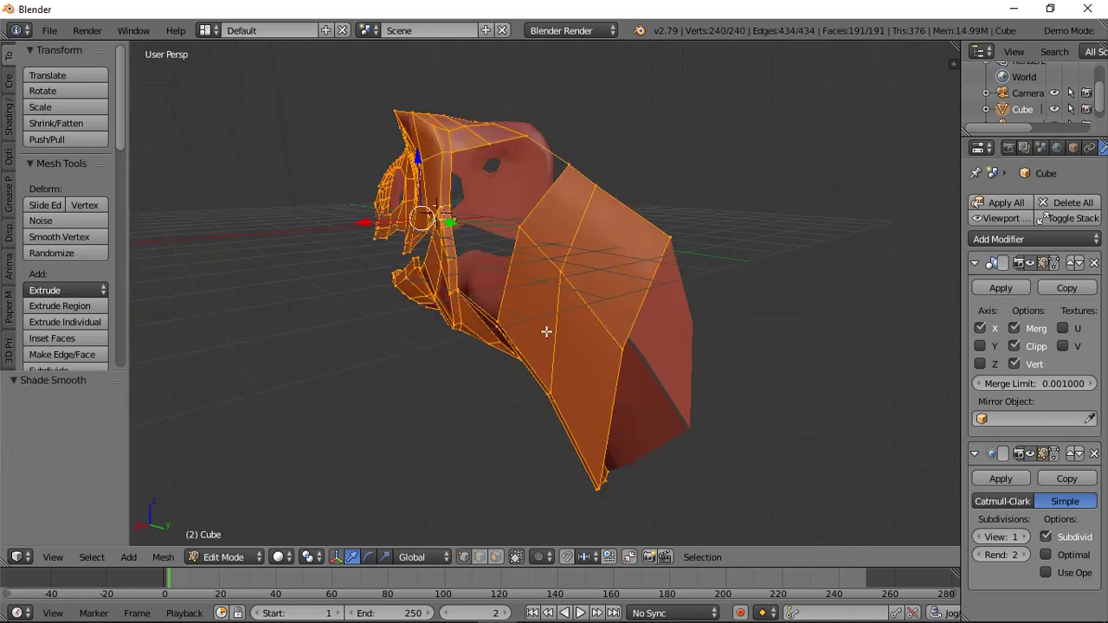
{"action": "key", "text": "a"}
Add a lengthwise loop cut through the middle of the upper side neck faces just below the nape line.
{"action": "key", "text": "KP_3"}
{"action": "key", "text": "ctrl+r"}
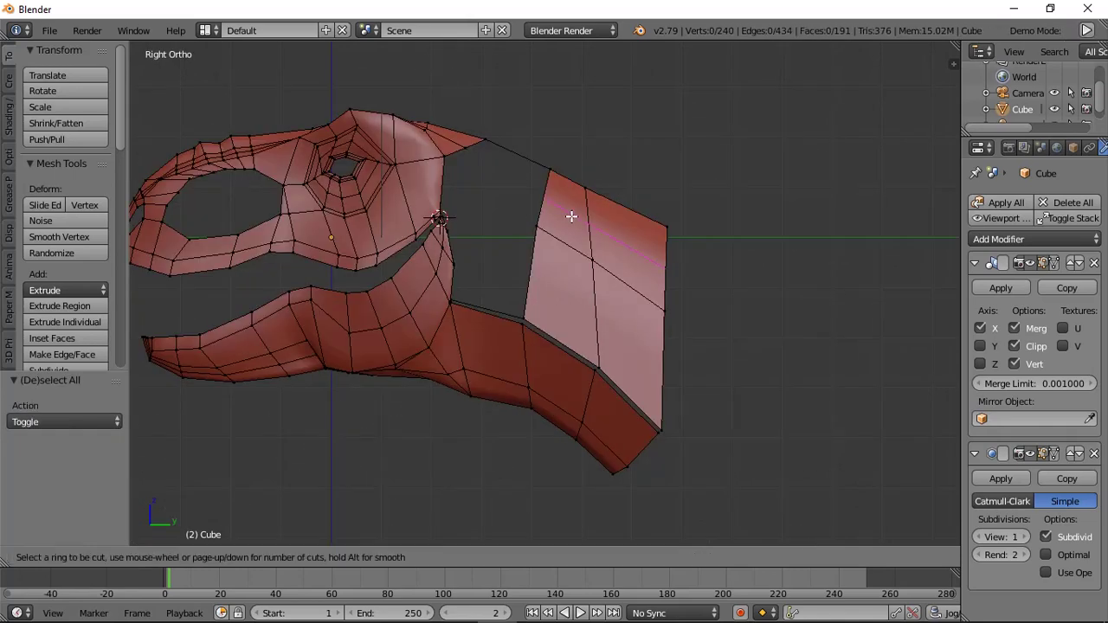
{"action": "double_click", "coordinate": [570, 216]}
{"action": "key", "text": "a"}
Fill two faces between the back of the head and the front of the side neck, directly below the nape.
{"action": "right_click", "coordinate": [551, 178], "text": "shift"}
{"action": "key", "text": "f"}
{"action": "key", "text": "f"}
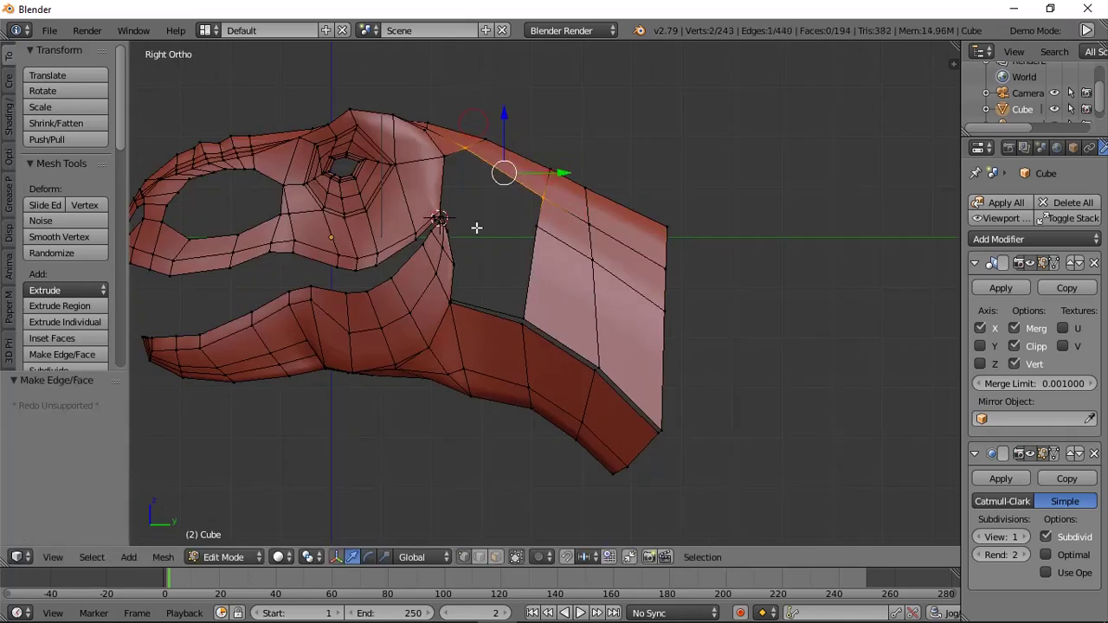
{"action": "middle_click_drag", "start_coordinate": [500, 232], "coordinate": [447, 252]}
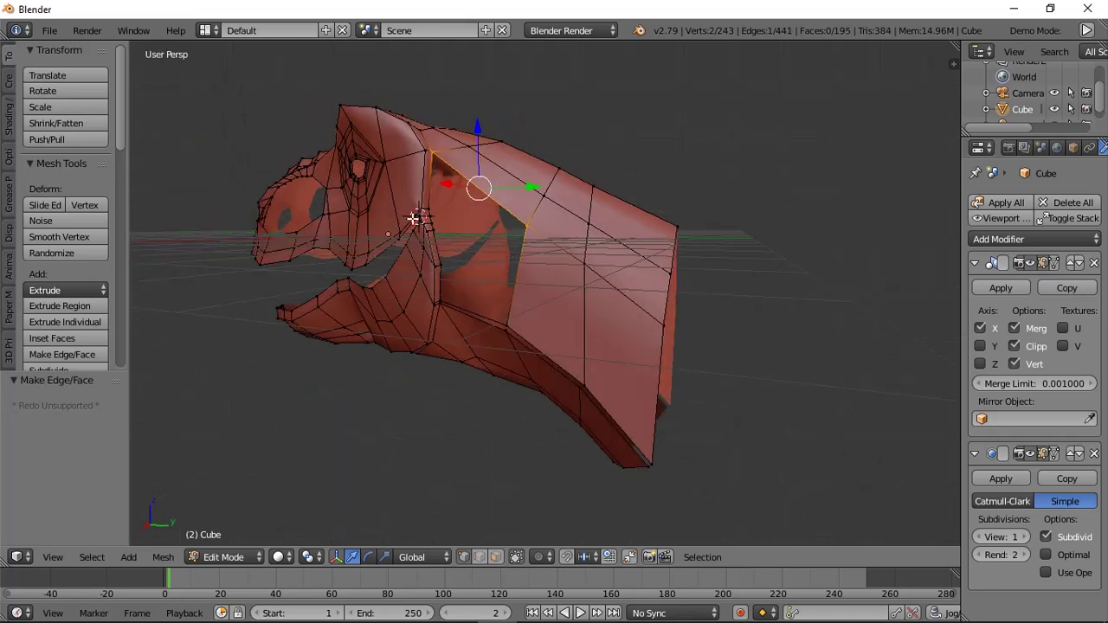
Add five evenly spaced lengthwise loop cuts through the lower side neck faces.
{"action": "key", "text": "ctrl+r"}
{"action": "key", "text": "5"}
{"action": "left_click", "coordinate": [563, 301]}
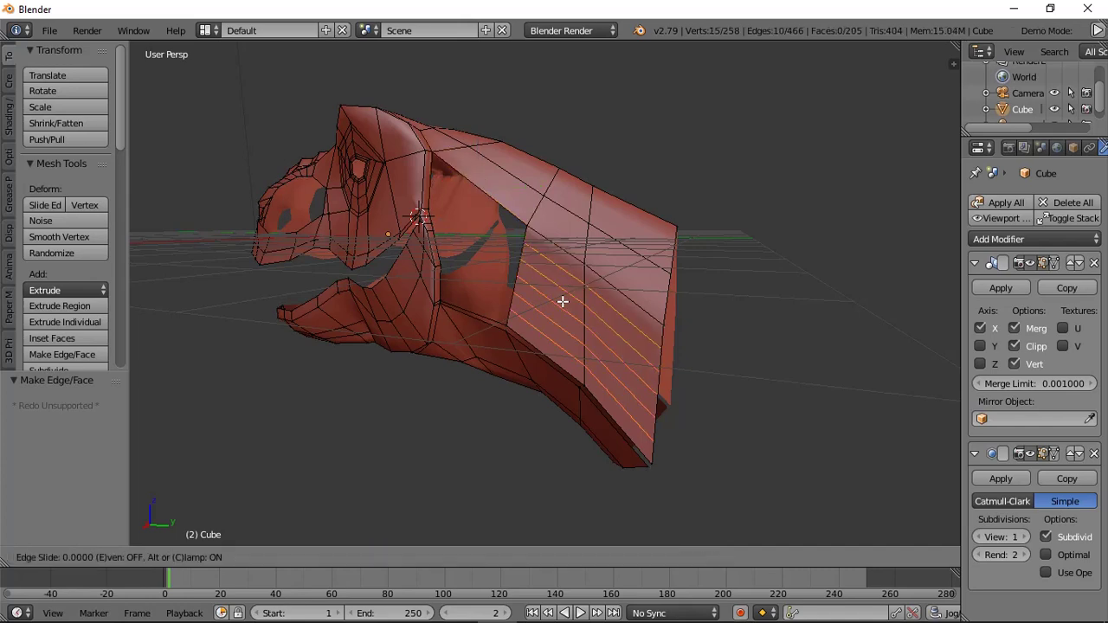
{"action": "left_click", "coordinate": [562, 301]}
Fill the open area behind the jaw joint with faces running to the front ends of the five neck cuts.
{"action": "key", "text": "KP_3"}
{"action": "middle_click_drag", "start_coordinate": [552, 301], "coordinate": [456, 224]}
{"action": "key", "text": "a"}
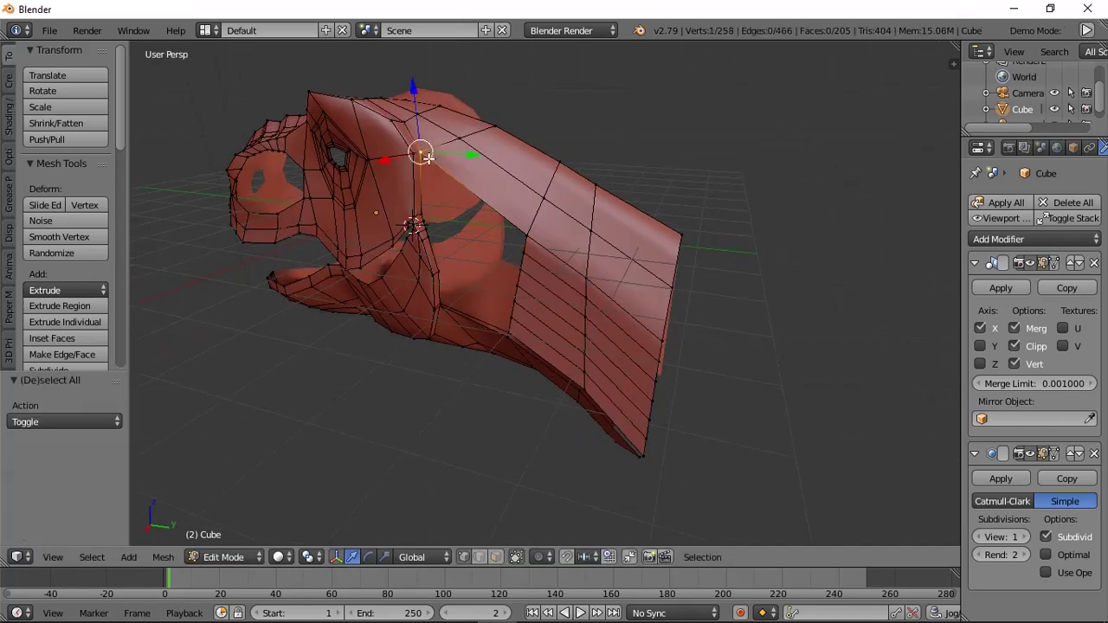
{"action": "key", "text": "f"}
{"action": "key", "text": "f"}
{"action": "key", "text": "f"}
{"action": "key", "text": "f"}
{"action": "key", "text": "f"}
{"action": "key", "text": "f"}
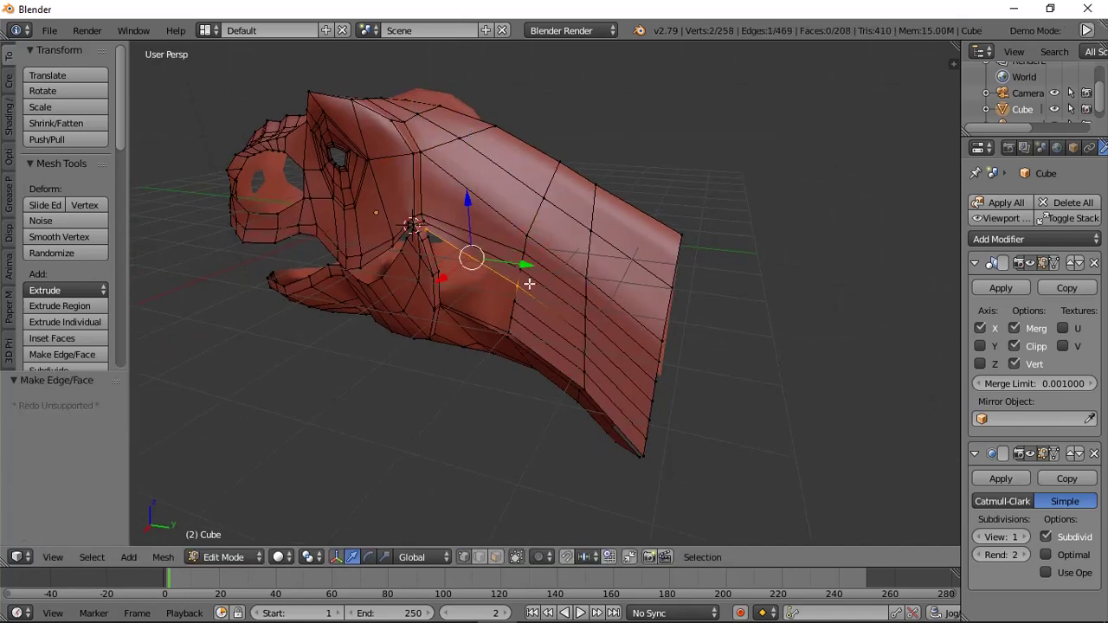
{"action": "key", "text": "a"}
Dissolve the edges of the five lengthwise cuts on the two rear side neck faces.
{"action": "key", "text": "KP_3"}
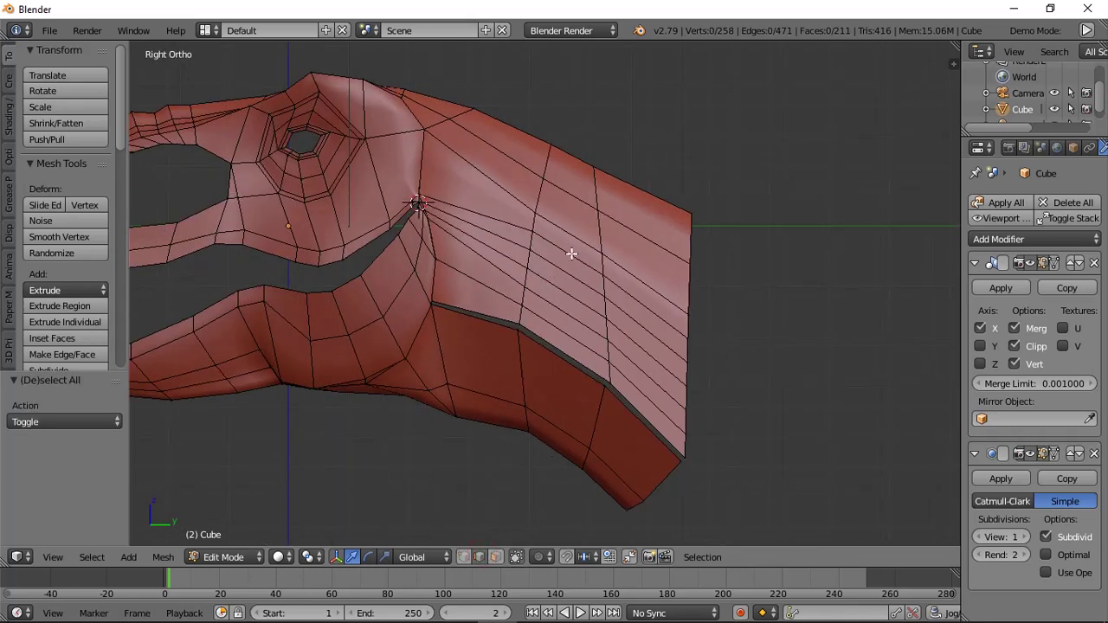
{"action": "right_click", "coordinate": [563, 332], "text": "shift"}
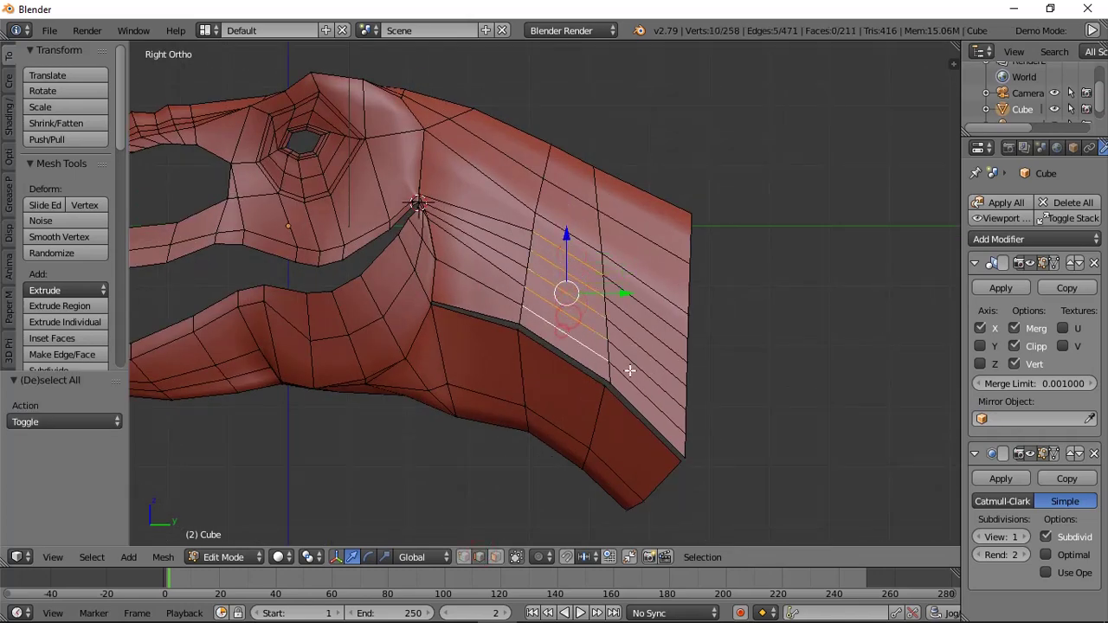
{"action": "right_click", "coordinate": [629, 374], "text": "shift"}
{"action": "right_click", "coordinate": [656, 336], "text": "shift"}
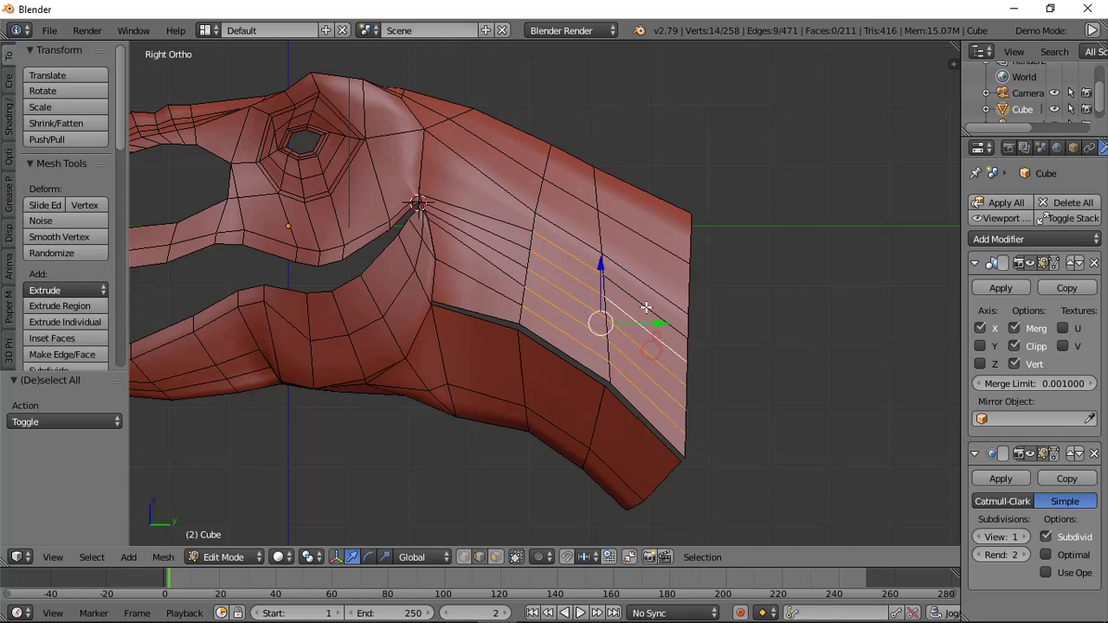
{"action": "right_click", "coordinate": [647, 308], "text": "shift"}
{"action": "right_click", "coordinate": [639, 282], "text": "shift"}
{"action": "key", "text": "x"}
{"action": "left_click", "coordinate": [644, 318]}
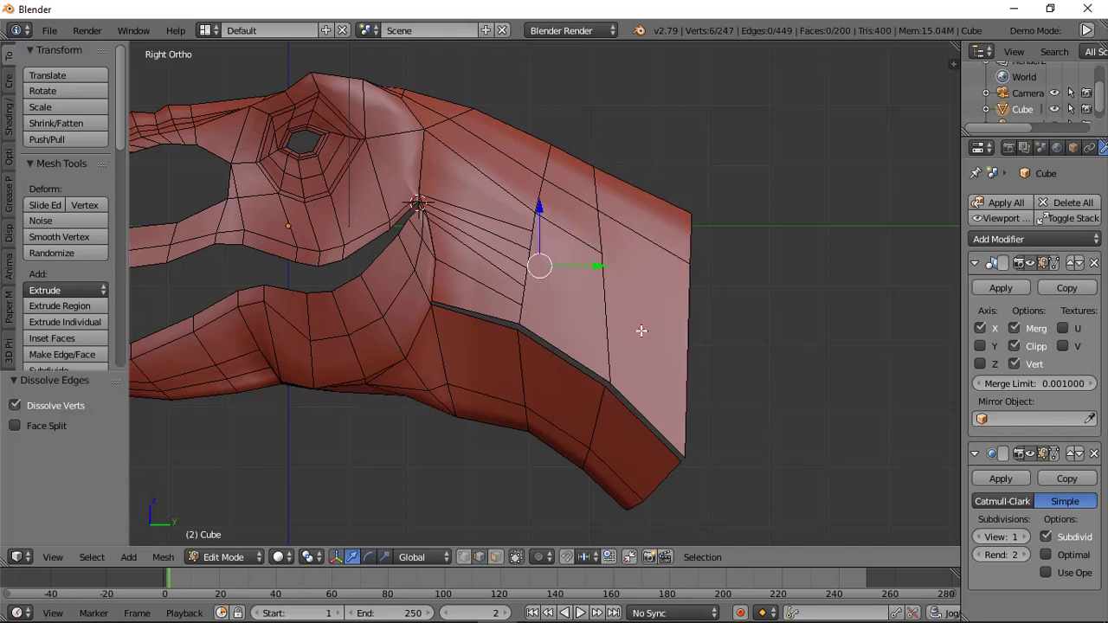
Knife a cut from the end vertex of the remaining lengthwise line to the neck's rear edge.
{"action": "scroll", "coordinate": [519, 298], "scroll_direction": "up", "scroll_amount": 2}
{"action": "scroll", "coordinate": [502, 273], "scroll_direction": "down", "scroll_amount": 1}
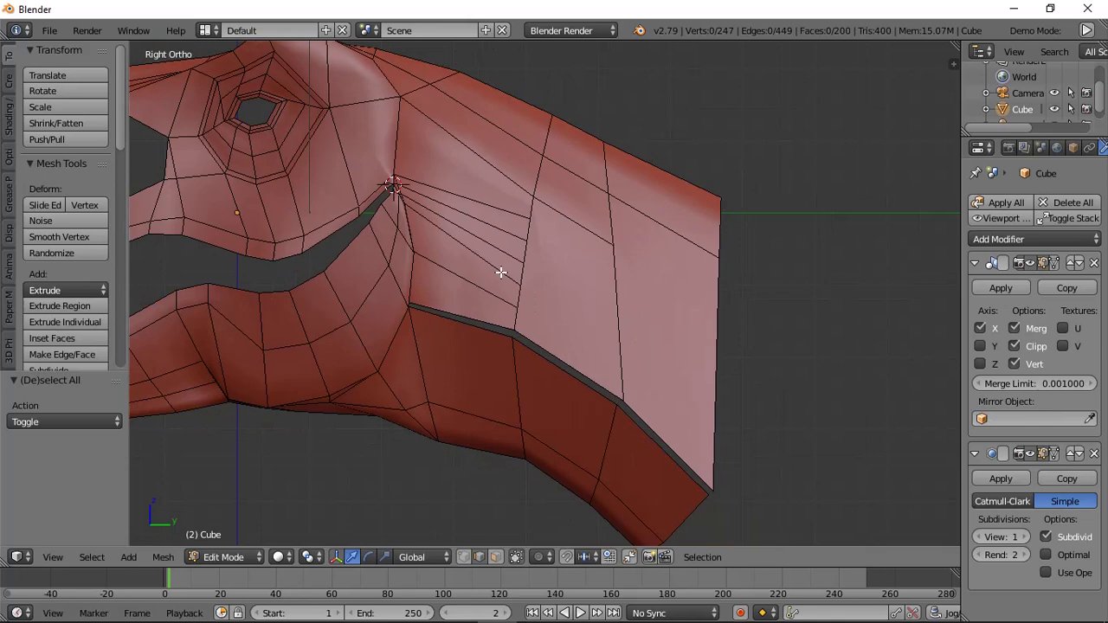
{"action": "scroll", "coordinate": [622, 263], "scroll_direction": "down", "scroll_amount": 1}
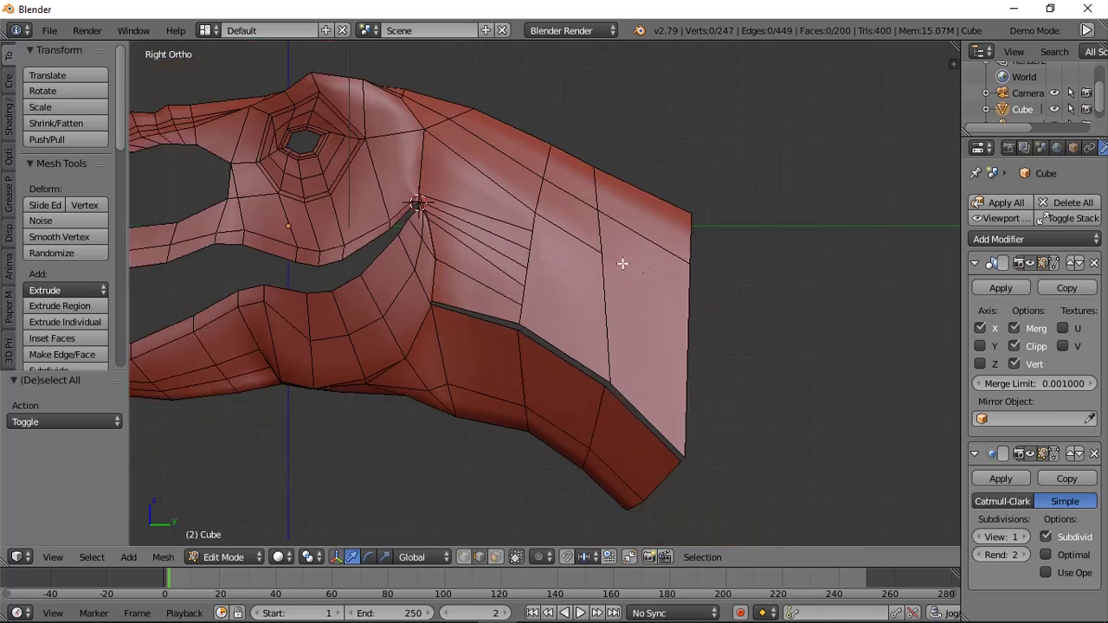
{"action": "scroll", "coordinate": [607, 256], "scroll_direction": "up", "scroll_amount": 1}
{"action": "key", "text": "k"}
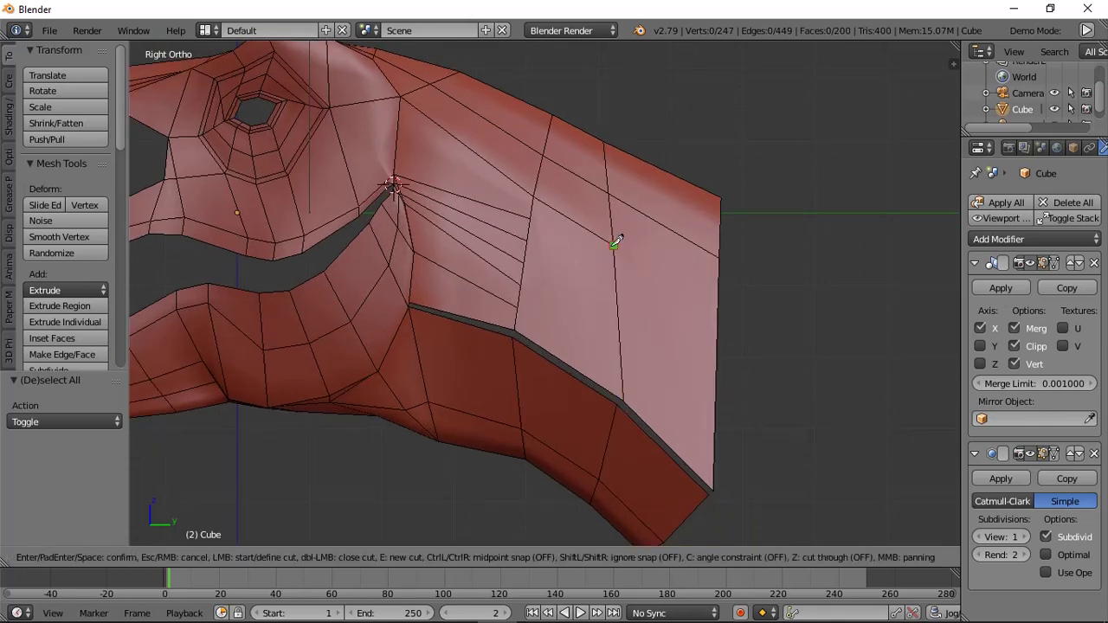
{"action": "left_click", "coordinate": [716, 290]}
{"action": "key", "text": "Return"}
{"action": "key", "text": "a"}
Dissolve the five edges fanning from the jaw joint across the front side neck area.
{"action": "scroll", "coordinate": [490, 217], "scroll_direction": "up", "scroll_amount": 2}
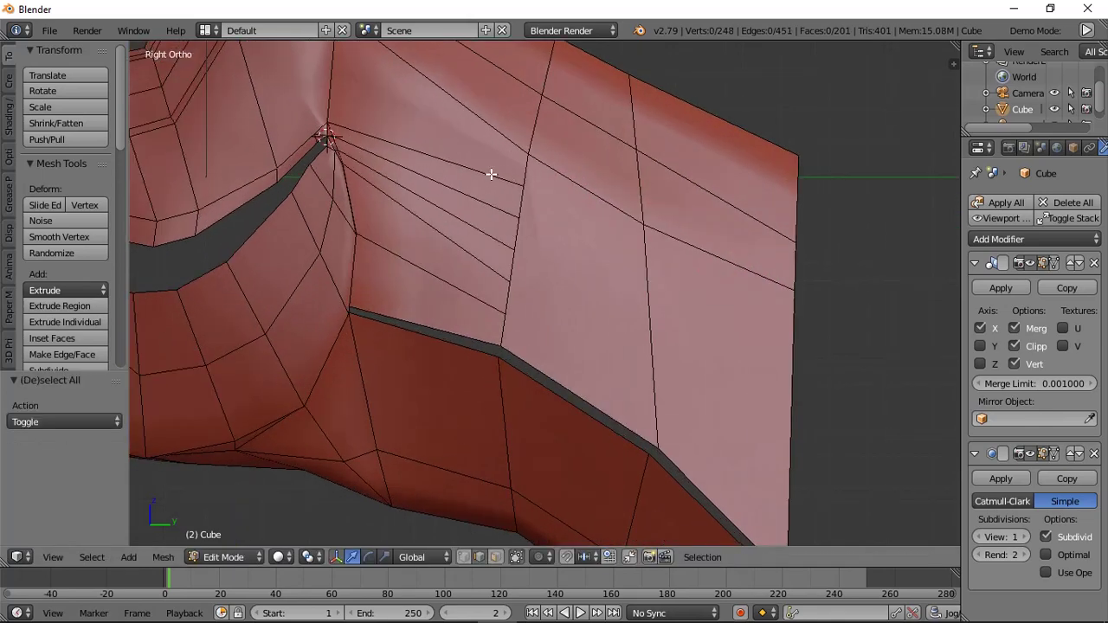
{"action": "right_click", "coordinate": [491, 174]}
{"action": "right_click", "coordinate": [492, 211], "text": "shift"}
{"action": "right_click", "coordinate": [487, 237], "text": "shift"}
{"action": "right_click", "coordinate": [480, 265], "text": "shift"}
{"action": "right_click", "coordinate": [474, 298], "text": "shift"}
{"action": "key", "text": "x"}
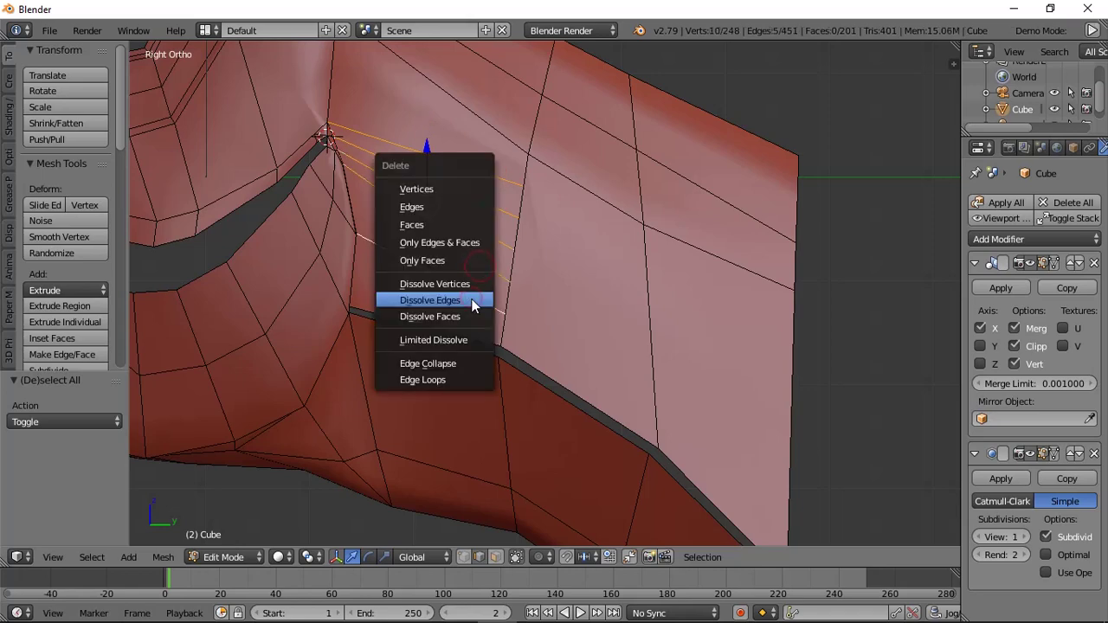
{"action": "left_click", "coordinate": [473, 304]}
Leave Edit Mode and set the subdivision type to Catmull-Clark to examine the smoothed neck.
{"action": "key", "text": "KP_5"}
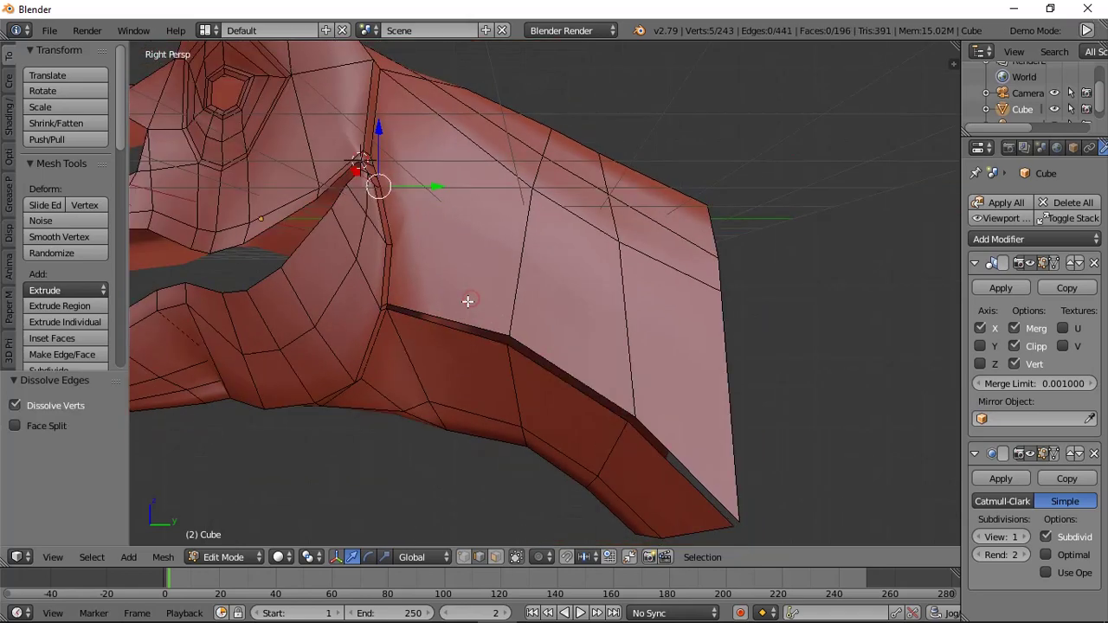
{"action": "middle_click_drag", "start_coordinate": [467, 301], "coordinate": [423, 325]}
{"action": "key", "text": "Tab"}
{"action": "left_click", "coordinate": [303, 300]}
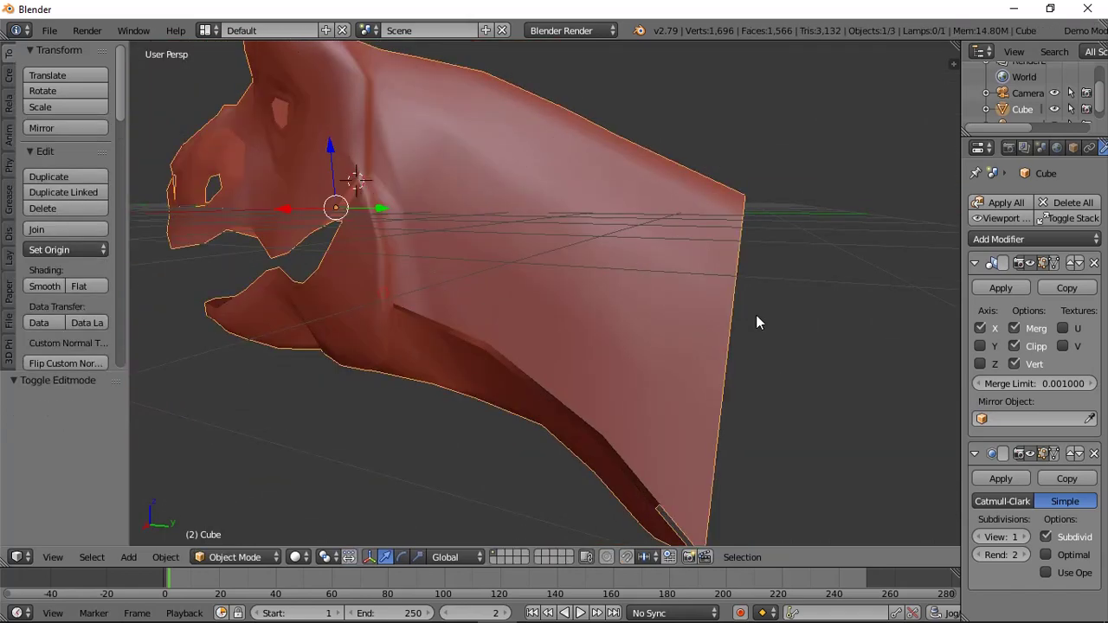
{"action": "scroll", "coordinate": [757, 319], "scroll_direction": "down", "scroll_amount": 3}
{"action": "left_click", "coordinate": [1020, 506]}
{"action": "middle_click_drag", "start_coordinate": [605, 392], "coordinate": [649, 393]}
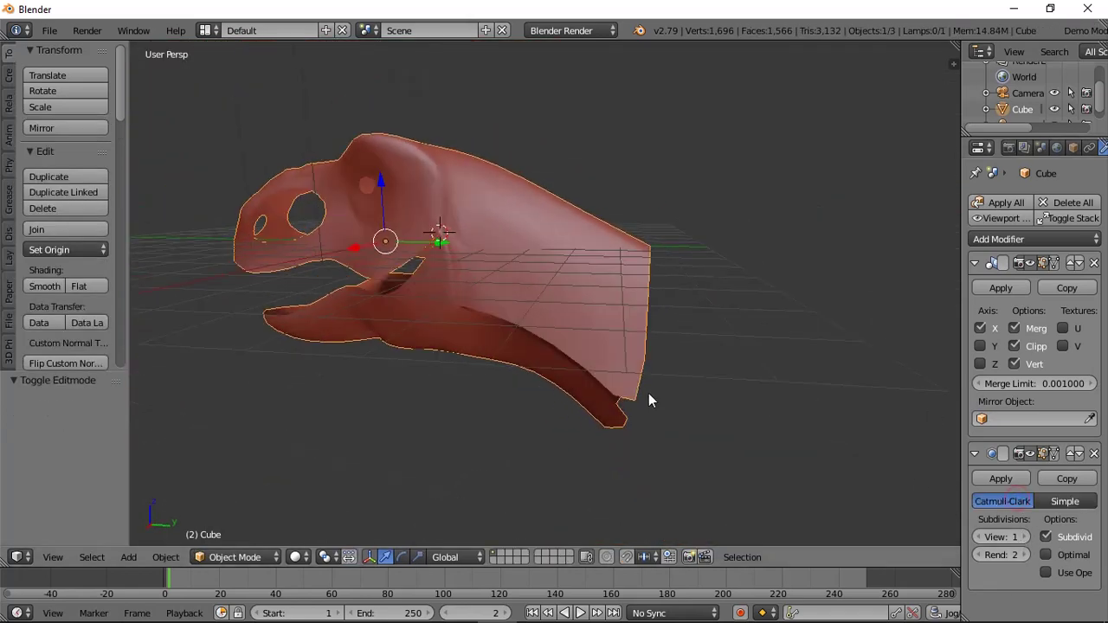
{"action": "key", "text": "KP_5"}
{"action": "middle_click_drag", "start_coordinate": [626, 437], "coordinate": [651, 363]}
{"action": "scroll", "coordinate": [668, 352], "scroll_direction": "up", "scroll_amount": 1}
Return to Edit Mode at the seam between side neck and underside, and set the subdivision type to Simple.
{"action": "key", "text": "Tab"}
{"action": "left_click", "coordinate": [771, 419]}
{"action": "scroll", "coordinate": [648, 362], "scroll_direction": "up", "scroll_amount": 2}
{"action": "scroll", "coordinate": [649, 362], "scroll_direction": "up", "scroll_amount": 5}
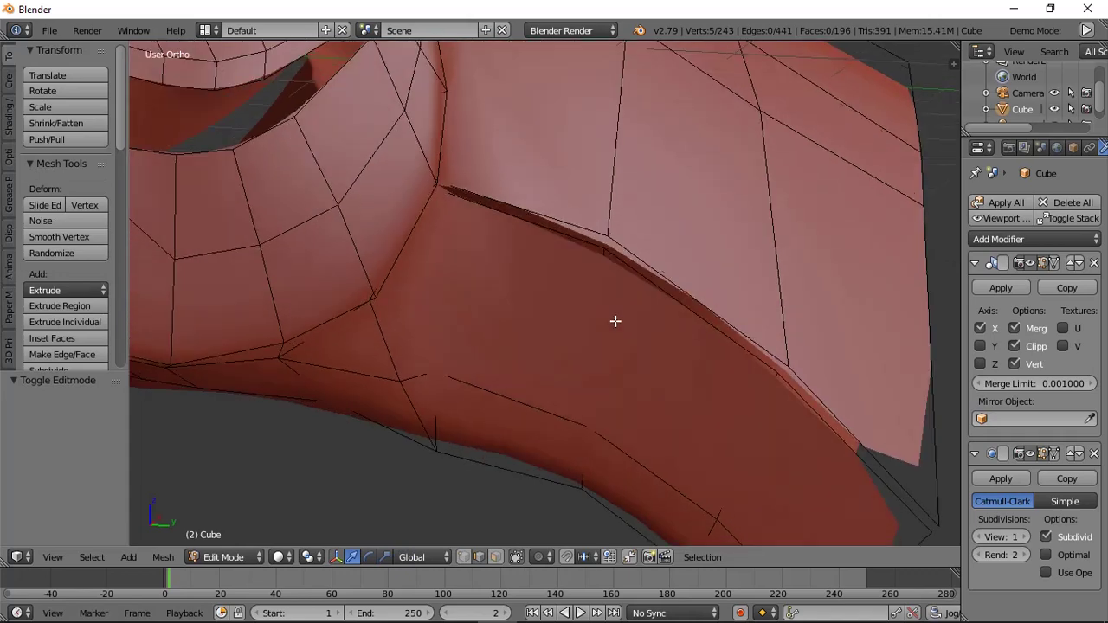
{"action": "key", "text": "a"}
{"action": "middle_click_drag", "start_coordinate": [536, 268], "coordinate": [521, 309], "text": "shift"}
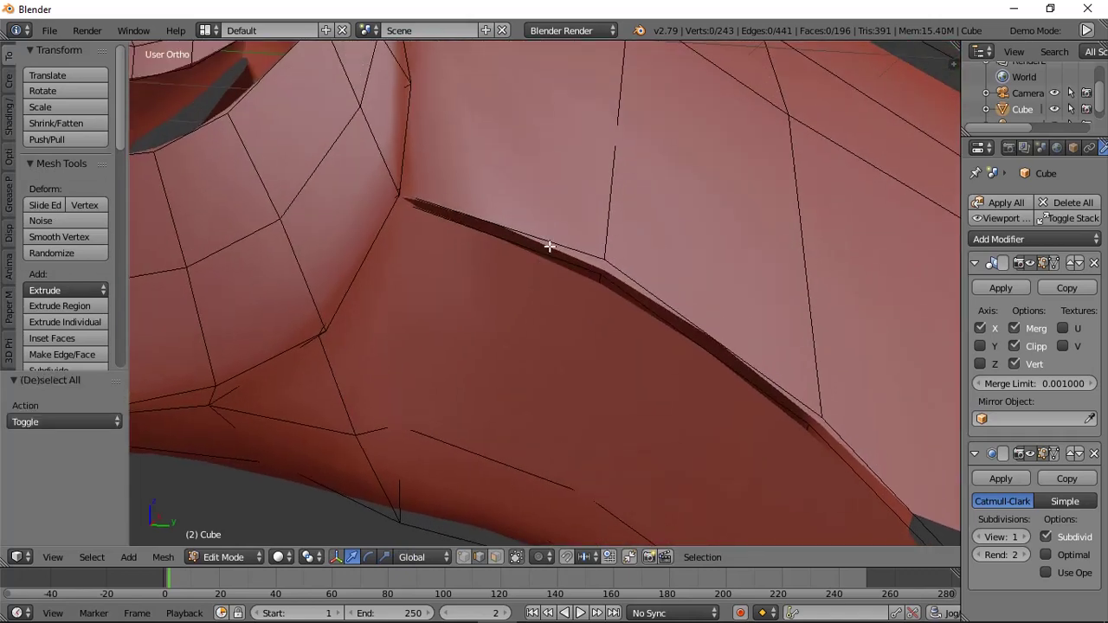
{"action": "scroll", "coordinate": [547, 256], "scroll_direction": "down", "scroll_amount": 3}
{"action": "scroll", "coordinate": [553, 259], "scroll_direction": "up", "scroll_amount": 4}
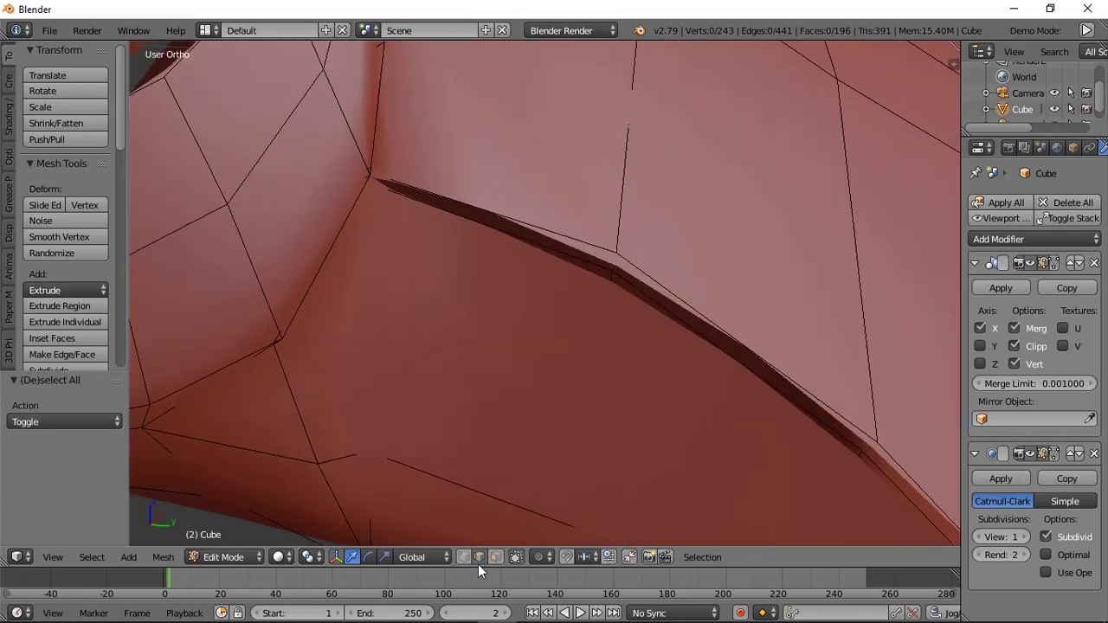
{"action": "left_click", "coordinate": [1063, 499]}
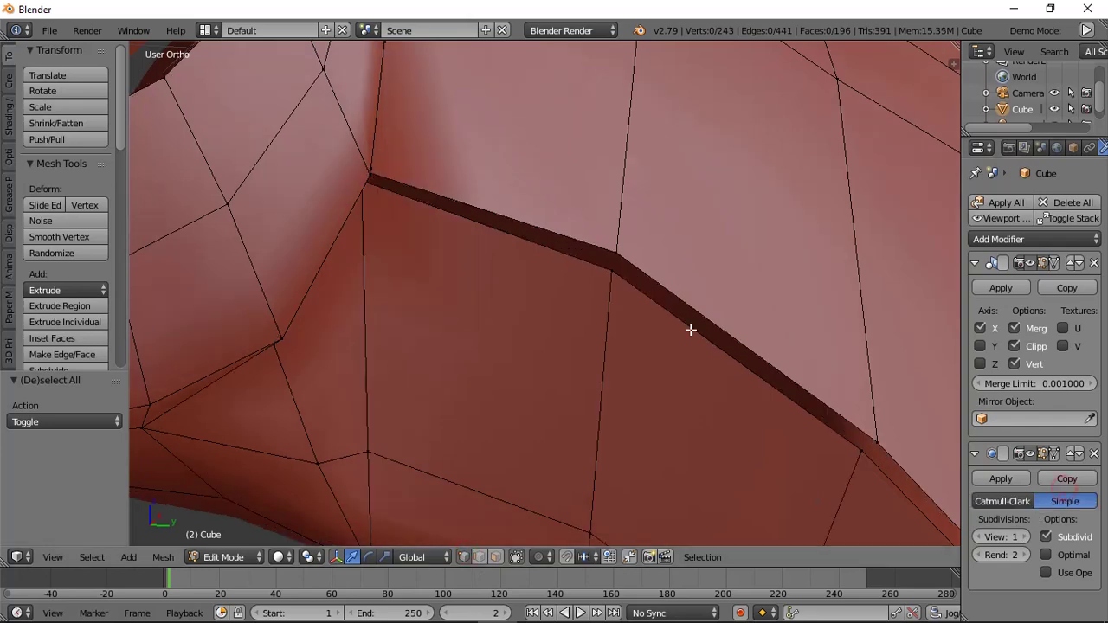
Join the seam's facing vertices at the front neck ring with an edge and fill the two seam faces behind it.
{"action": "right_click", "coordinate": [618, 259]}
{"action": "right_click", "coordinate": [631, 244], "text": "shift"}
{"action": "key", "text": "f"}
{"action": "scroll", "coordinate": [801, 376], "scroll_direction": "down", "scroll_amount": 6}
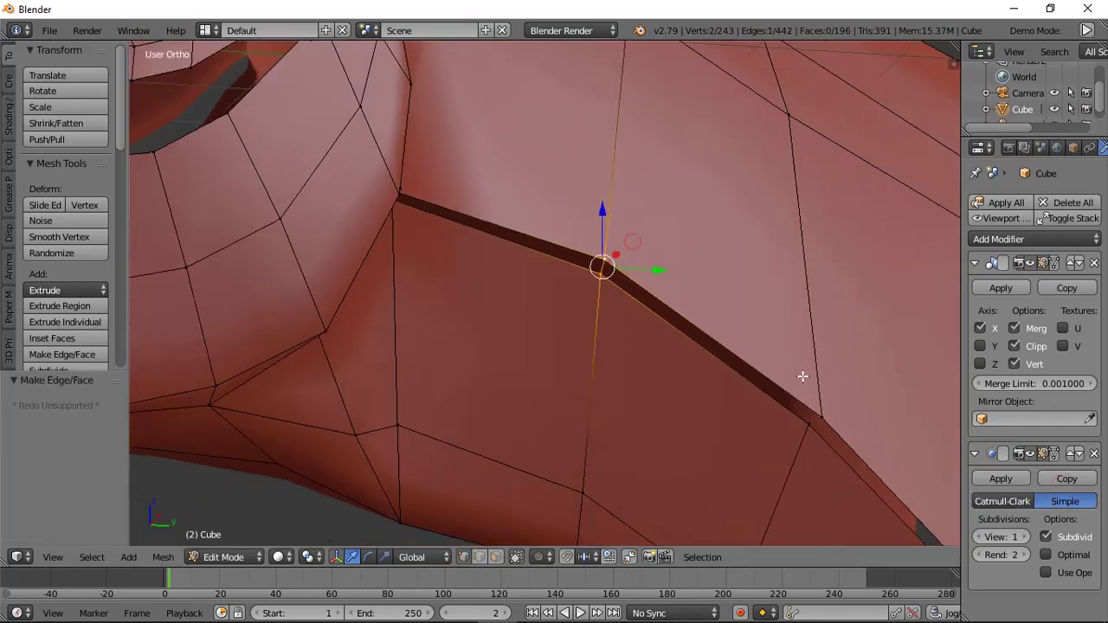
{"action": "key", "text": "f"}
{"action": "key", "text": "f"}
{"action": "middle_click_drag", "start_coordinate": [582, 326], "coordinate": [540, 296]}
{"action": "scroll", "coordinate": [540, 296], "scroll_direction": "up", "scroll_amount": 3}
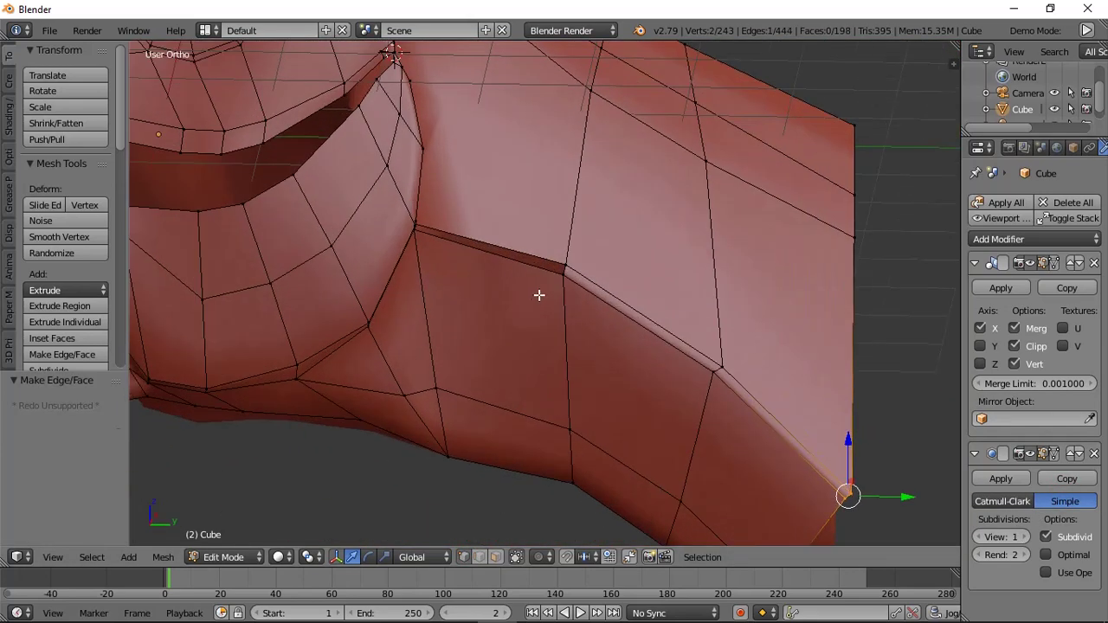
Fill the remaining front seam face between the neck ring and the back of the jaw.
{"action": "key", "text": "a"}
{"action": "right_click", "coordinate": [567, 263]}
{"action": "right_click", "coordinate": [573, 287], "text": "shift"}
{"action": "key", "text": "f"}
{"action": "scroll", "coordinate": [519, 285], "scroll_direction": "up", "scroll_amount": 3}
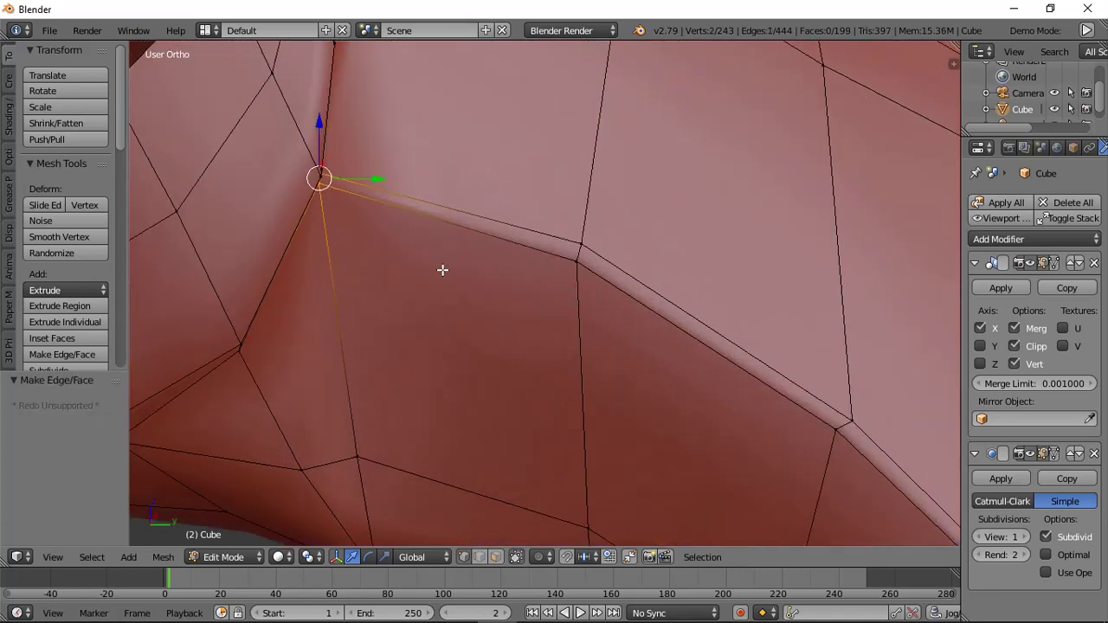
Add a lengthwise loop cut through the middle of the narrow seam strip.
{"action": "key", "text": "ctrl+r"}
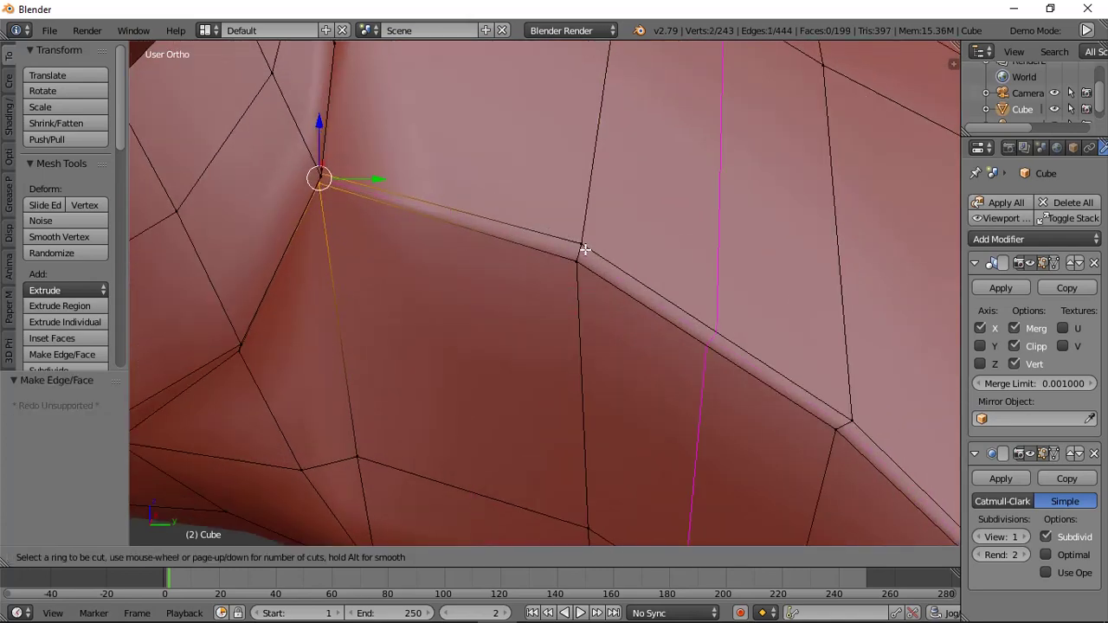
{"action": "left_click", "coordinate": [582, 249]}
{"action": "left_click", "coordinate": [584, 249]}
{"action": "scroll", "coordinate": [588, 249], "scroll_direction": "down", "scroll_amount": 2}
{"action": "middle_click_drag", "start_coordinate": [613, 256], "coordinate": [483, 280]}
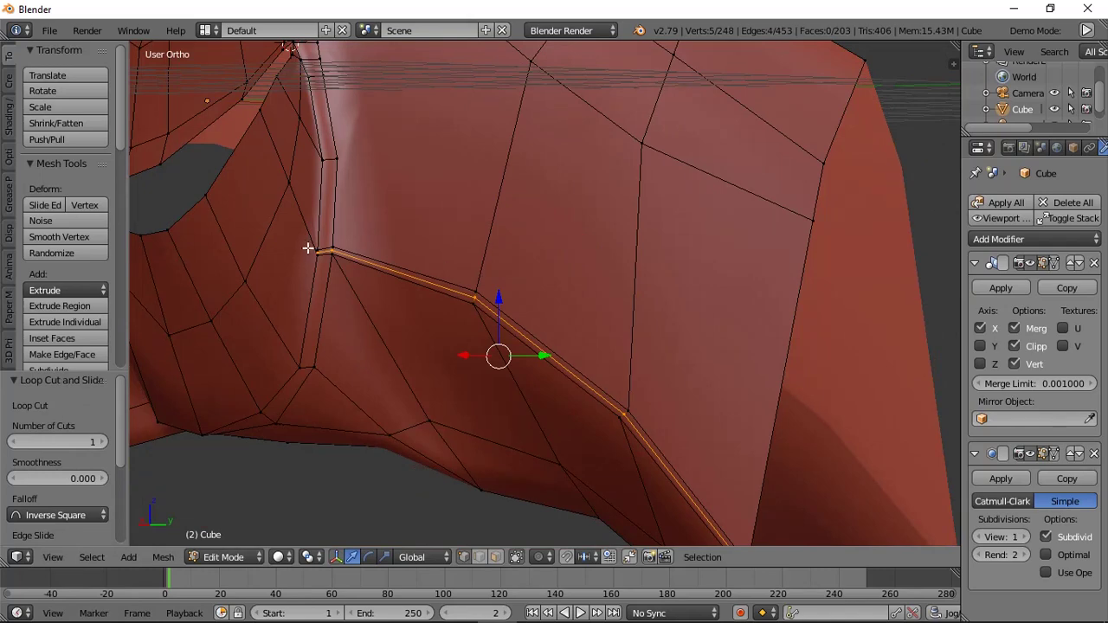
Deselect the seam loop's foremost vertex and move the remaining loop vertices 0.030 along X.
{"action": "key", "text": "z"}
{"action": "left_click", "coordinate": [370, 265]}
{"action": "key", "text": "b"}
{"action": "middle_click_drag", "start_coordinate": [304, 242], "coordinate": [323, 269]}
{"action": "key", "text": "z"}
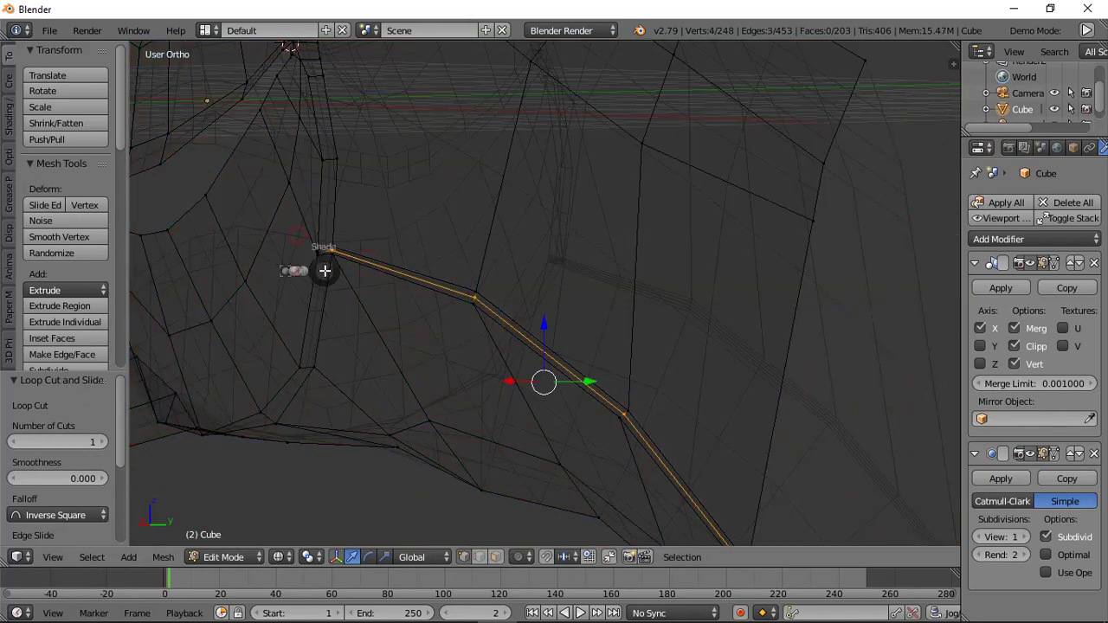
{"action": "left_click", "coordinate": [341, 342]}
{"action": "left_click_drag", "start_coordinate": [520, 383], "coordinate": [516, 383]}
Move the two middle vertices of the seam's lower edge slightly downward and forward in side view.
{"action": "middle_click_drag", "start_coordinate": [599, 355], "coordinate": [641, 333]}
{"action": "scroll", "coordinate": [571, 316], "scroll_direction": "up", "scroll_amount": 1}
{"action": "right_click", "coordinate": [556, 290]}
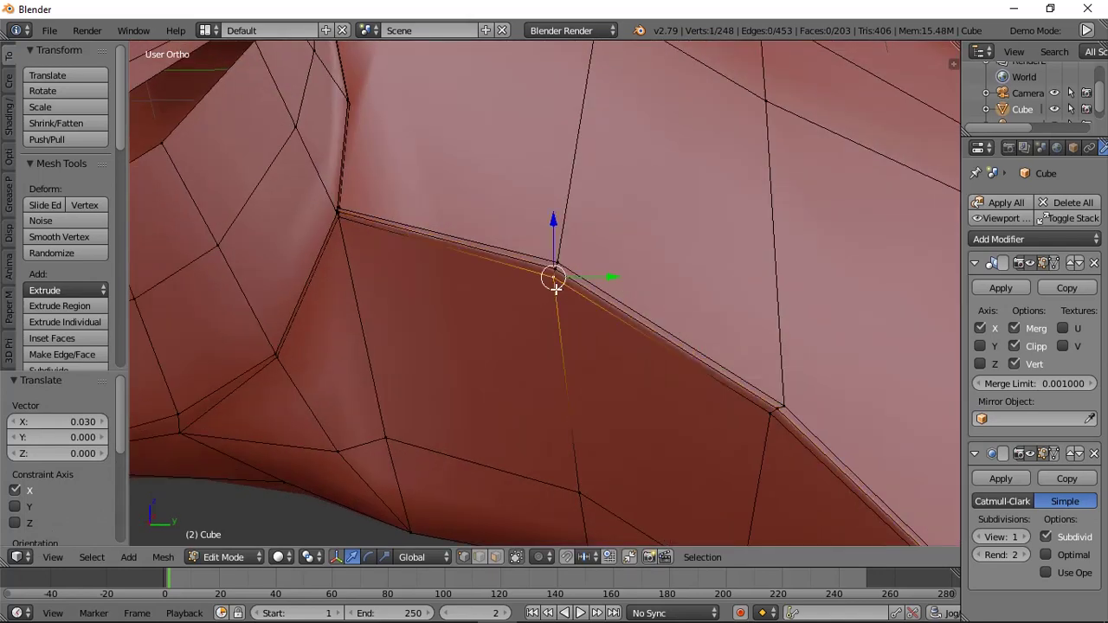
{"action": "key", "text": "KP_3"}
{"action": "scroll", "coordinate": [779, 482], "scroll_direction": "down", "scroll_amount": 5}
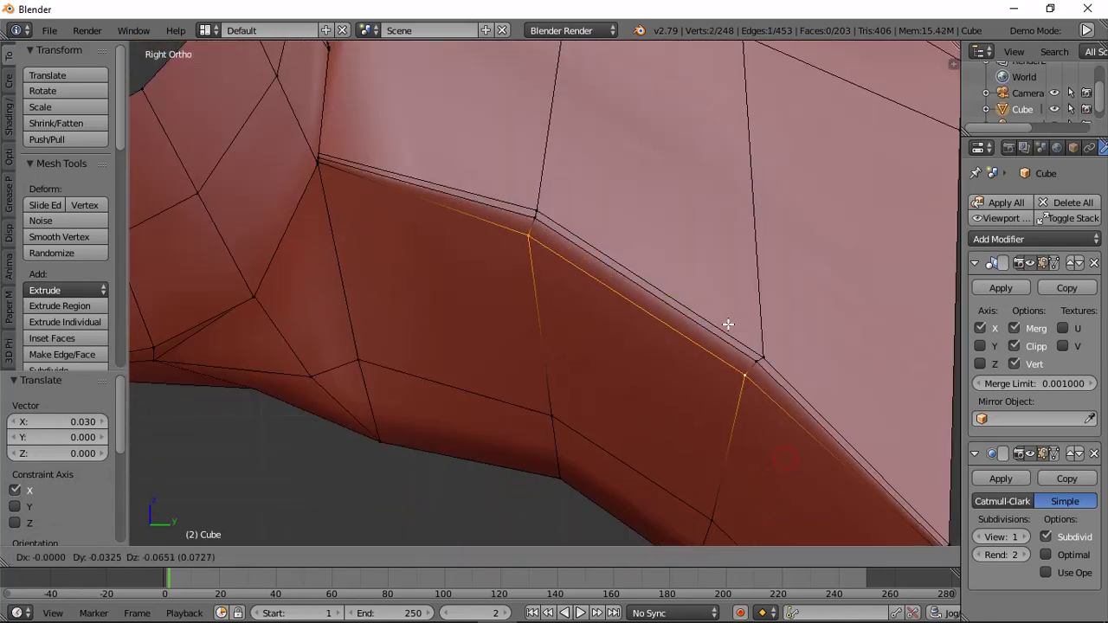
Set the Subdivision Surface modifier back to Catmull-Clark in Object Mode.
{"action": "key", "text": "a"}
{"action": "key", "text": "Tab"}
{"action": "left_click", "coordinate": [1002, 501]}
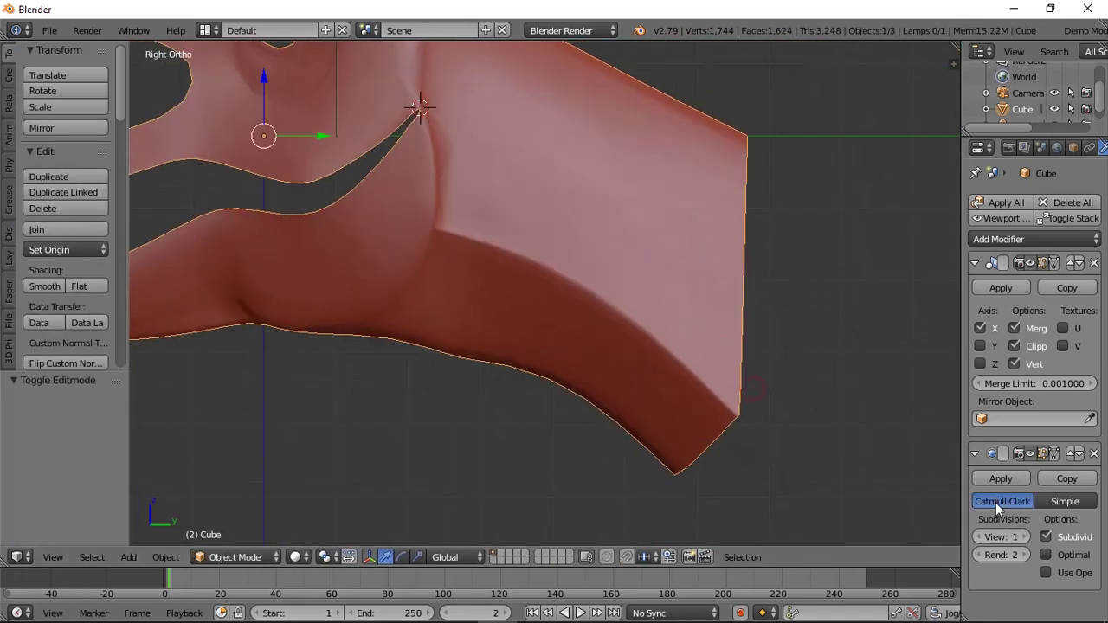
{"action": "middle_click_drag", "start_coordinate": [908, 476], "coordinate": [718, 440]}
{"action": "key", "text": "KP_3"}
Raise the middle and rear vertices of the seam's upper edge slightly in side view.
{"action": "key", "text": "Tab"}
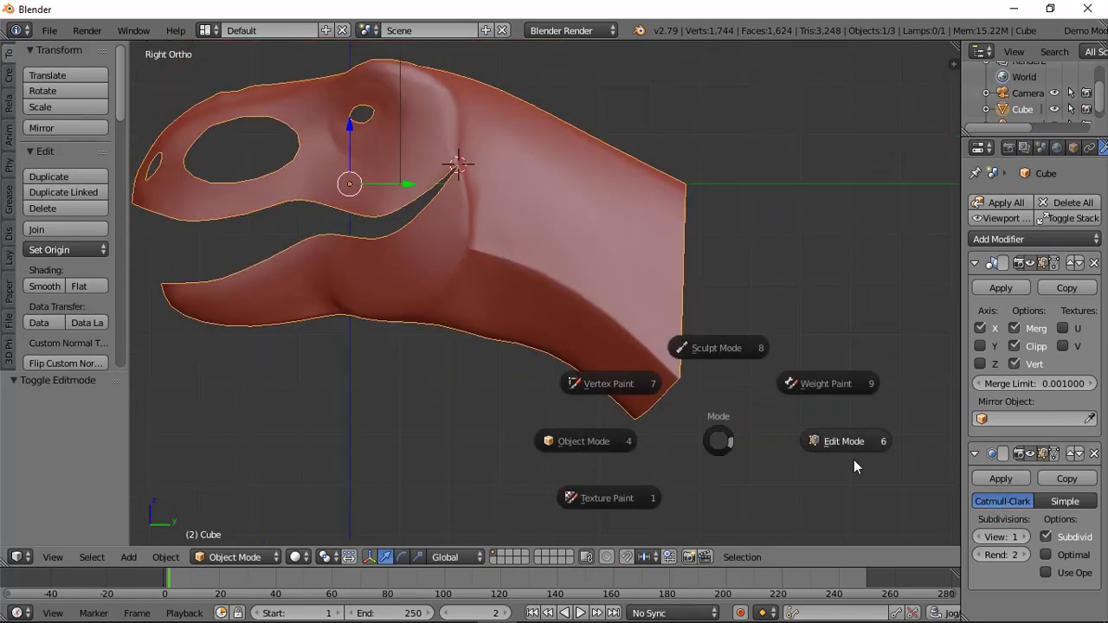
{"action": "left_click", "coordinate": [864, 460]}
{"action": "scroll", "coordinate": [771, 386], "scroll_direction": "up", "scroll_amount": 4}
{"action": "key", "text": "a"}
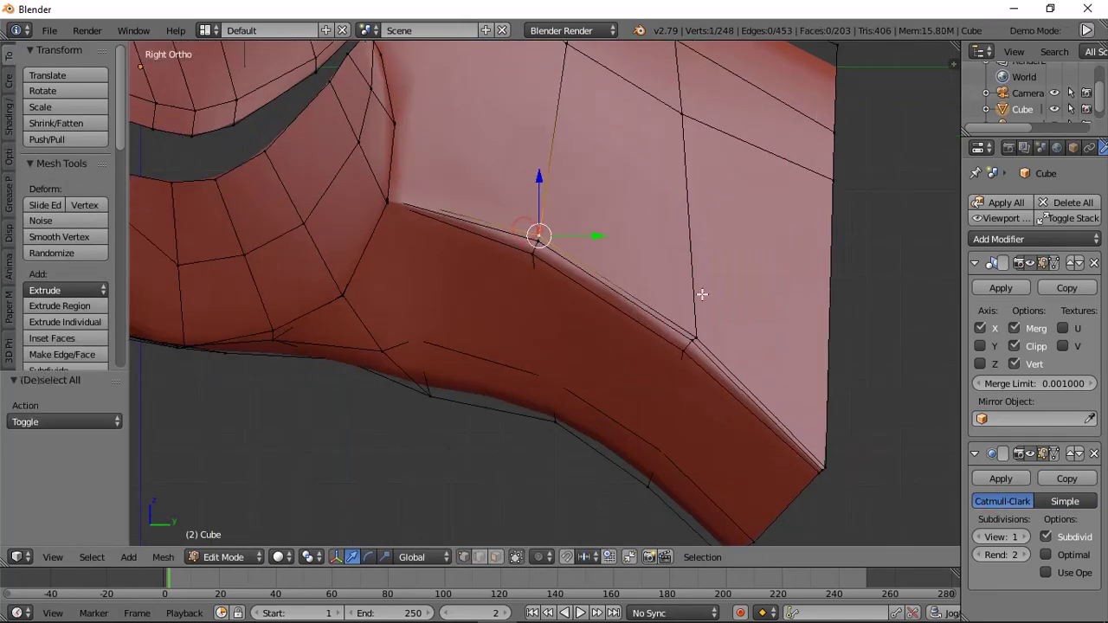
{"action": "right_click", "coordinate": [713, 325], "text": "shift"}
{"action": "key", "text": "g"}
{"action": "left_click", "coordinate": [726, 290]}
{"action": "key", "text": "a"}
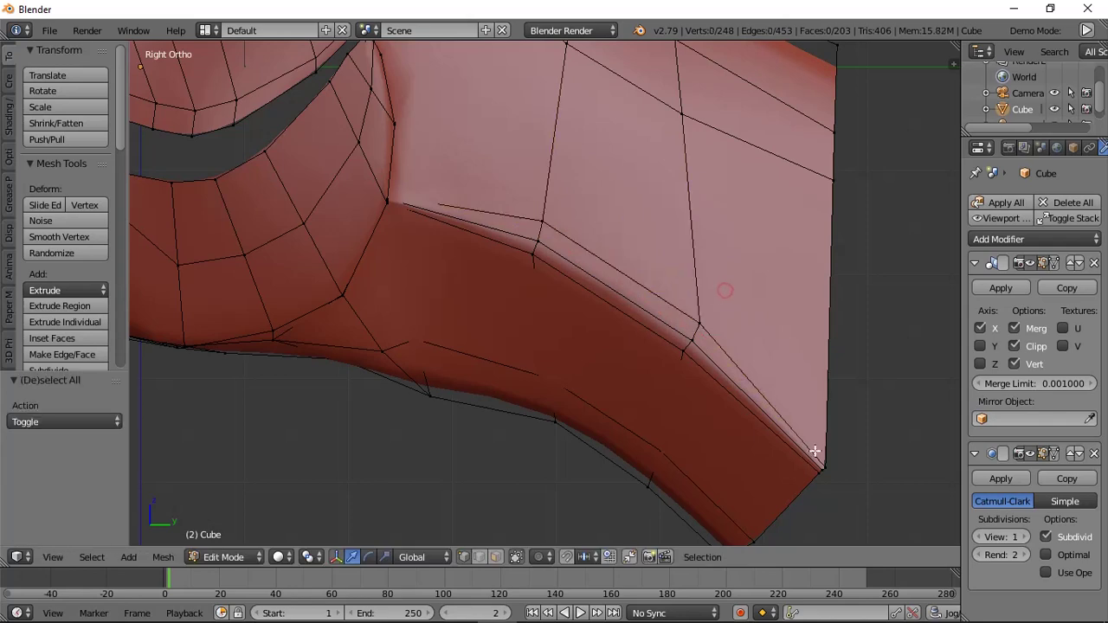
{"action": "right_click", "coordinate": [817, 450]}
{"action": "key", "text": "g"}
{"action": "left_click", "coordinate": [832, 443]}
{"action": "key", "text": "a"}
Move the seam's foremost upper vertex slightly upward in wireframe and return to solid shading.
{"action": "key", "text": "z"}
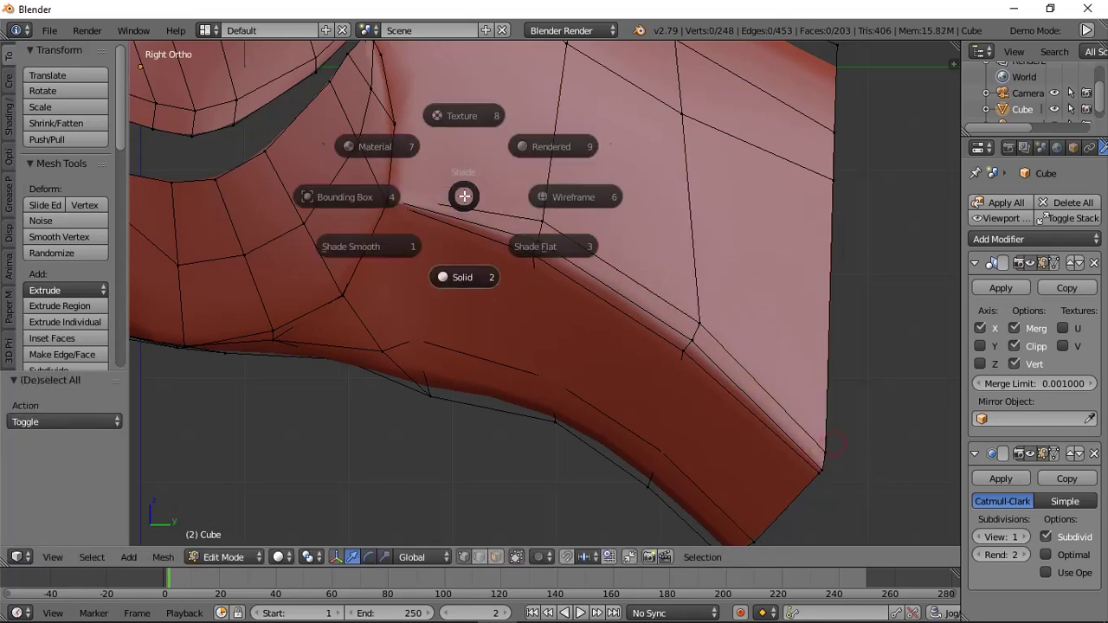
{"action": "left_click", "coordinate": [478, 197]}
{"action": "key", "text": "g"}
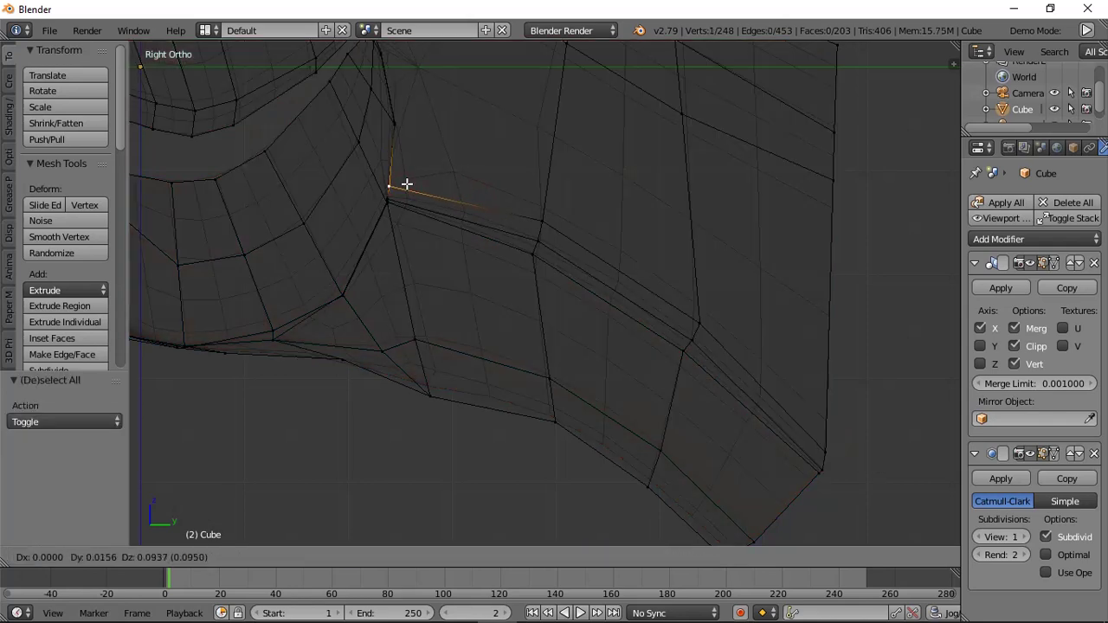
{"action": "left_click", "coordinate": [407, 184]}
{"action": "key", "text": "z"}
{"action": "left_click", "coordinate": [412, 262]}
Examine the smoothed jaw-to-neck seam from the side and rear in Object Mode.
{"action": "scroll", "coordinate": [459, 262], "scroll_direction": "down", "scroll_amount": 3}
{"action": "key", "text": "Tab"}
{"action": "left_click", "coordinate": [516, 245]}
{"action": "scroll", "coordinate": [510, 245], "scroll_direction": "down", "scroll_amount": 2}
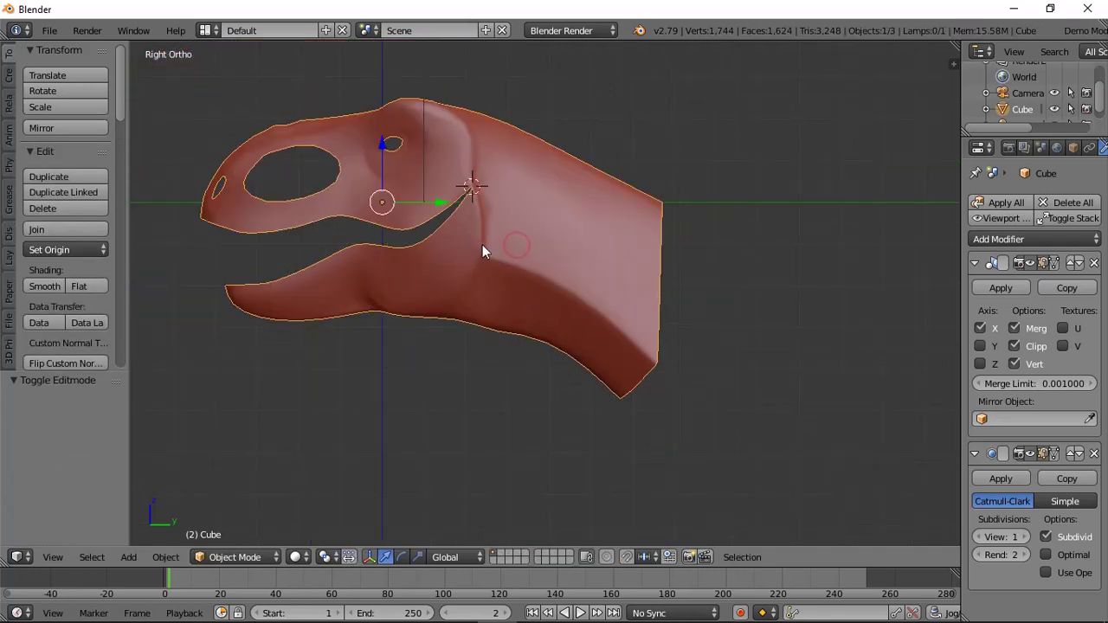
{"action": "scroll", "coordinate": [482, 245], "scroll_direction": "down", "scroll_amount": 2}
{"action": "middle_click_drag", "start_coordinate": [537, 253], "coordinate": [939, 249]}
{"action": "scroll", "coordinate": [636, 241], "scroll_direction": "up", "scroll_amount": 2}
Try to move the neck's rear side vertex 0.599 along X, and undo it.
{"action": "key", "text": "Tab"}
{"action": "left_click", "coordinate": [696, 245]}
{"action": "middle_click_drag", "start_coordinate": [670, 295], "coordinate": [646, 262]}
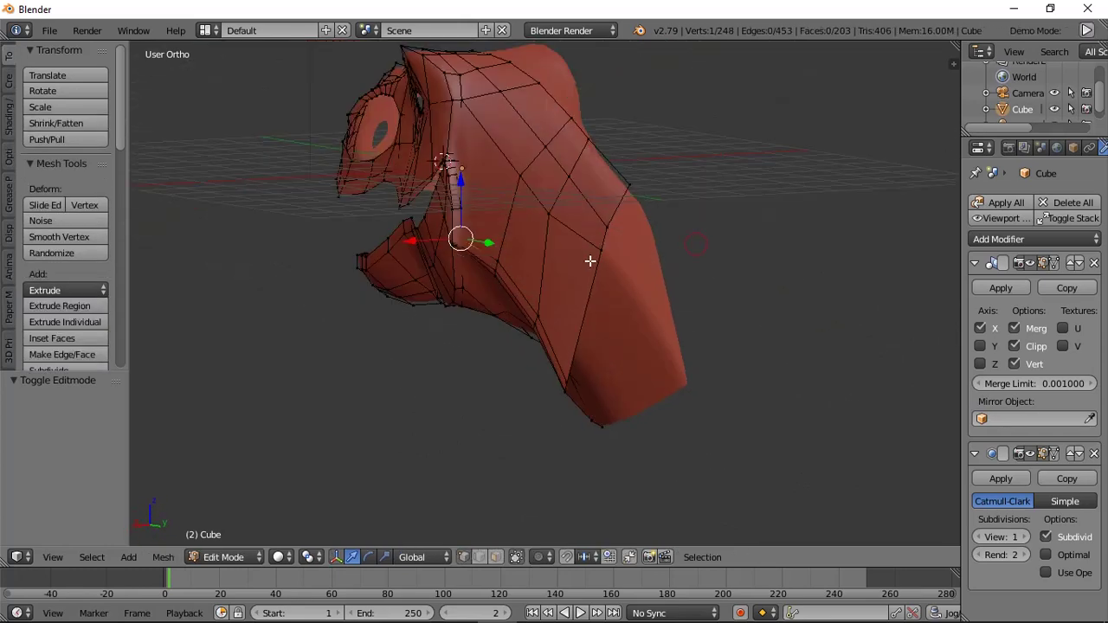
{"action": "right_click", "coordinate": [590, 260]}
{"action": "key", "text": "g"}
{"action": "key", "text": "x"}
{"action": "left_click", "coordinate": [549, 273]}
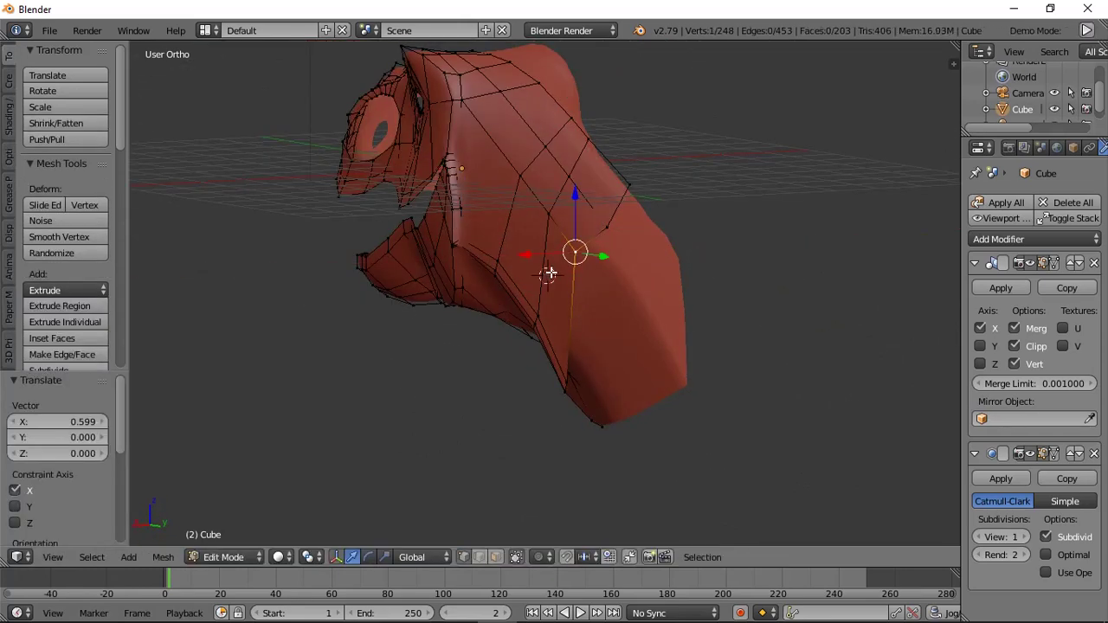
{"action": "key", "text": "ctrl+z"}
Move the three vertices along the neck's side edge 0.321 along X and widen the neck's side slightly more.
{"action": "left_click_drag", "start_coordinate": [514, 223], "coordinate": [500, 225]}
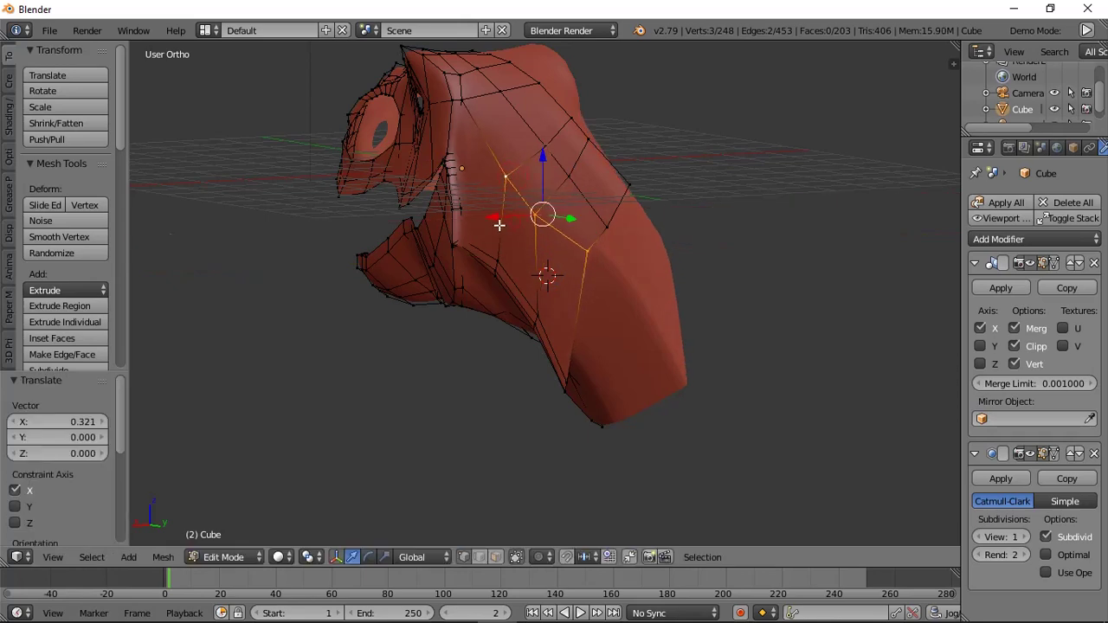
{"action": "key", "text": "a"}
{"action": "left_click_drag", "start_coordinate": [548, 253], "coordinate": [531, 262]}
{"action": "middle_click_drag", "start_coordinate": [551, 264], "coordinate": [616, 274]}
{"action": "scroll", "coordinate": [552, 267], "scroll_direction": "up", "scroll_amount": 1}
{"action": "key", "text": "a"}
{"action": "middle_click_drag", "start_coordinate": [550, 289], "coordinate": [534, 258]}
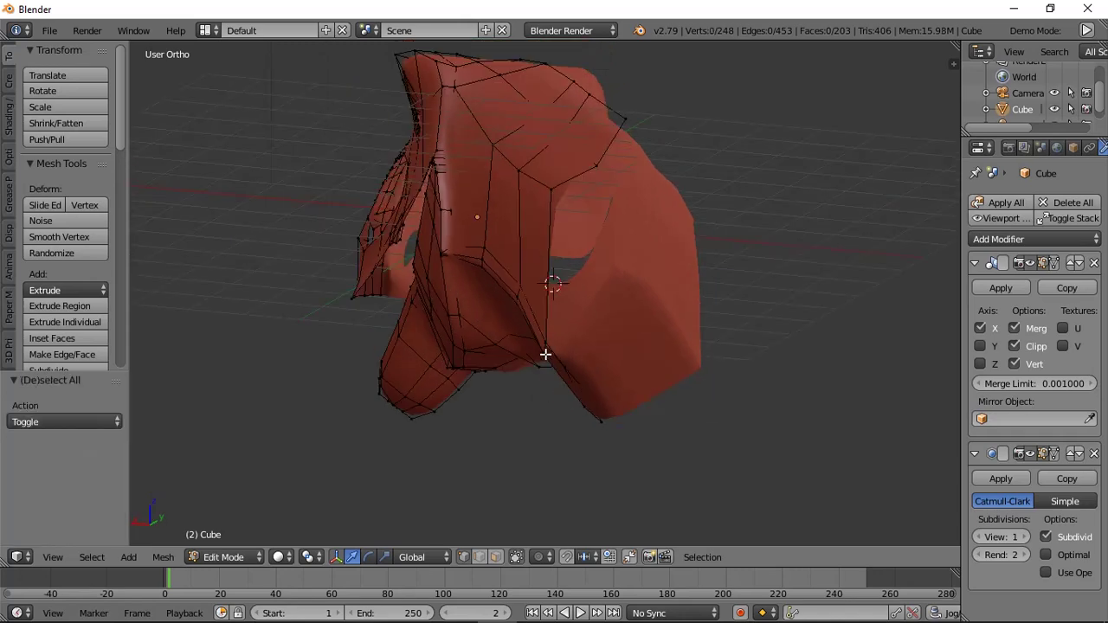
Hide all of the mesh except the rear neck section.
{"action": "middle_click_drag", "start_coordinate": [545, 354], "coordinate": [514, 346]}
{"action": "key", "text": "KP_3"}
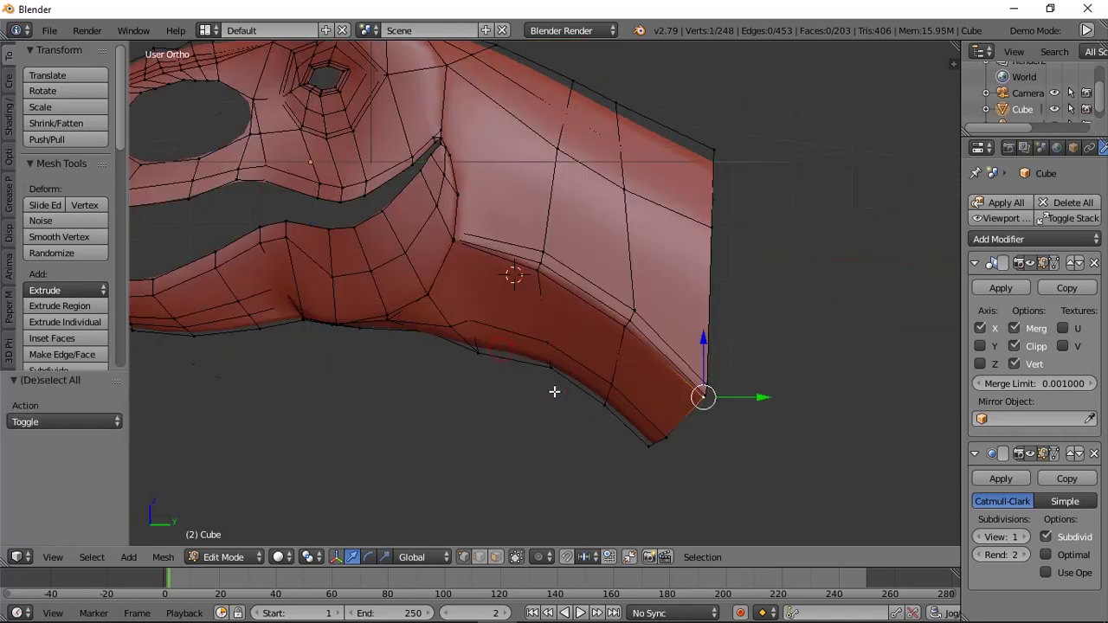
{"action": "key", "text": "z"}
{"action": "key", "text": "b"}
{"action": "left_click_drag", "start_coordinate": [485, 54], "coordinate": [771, 478]}
{"action": "key", "text": "ctrl+i"}
{"action": "key", "text": "h"}
{"action": "scroll", "coordinate": [642, 361], "scroll_direction": "down", "scroll_amount": 1}
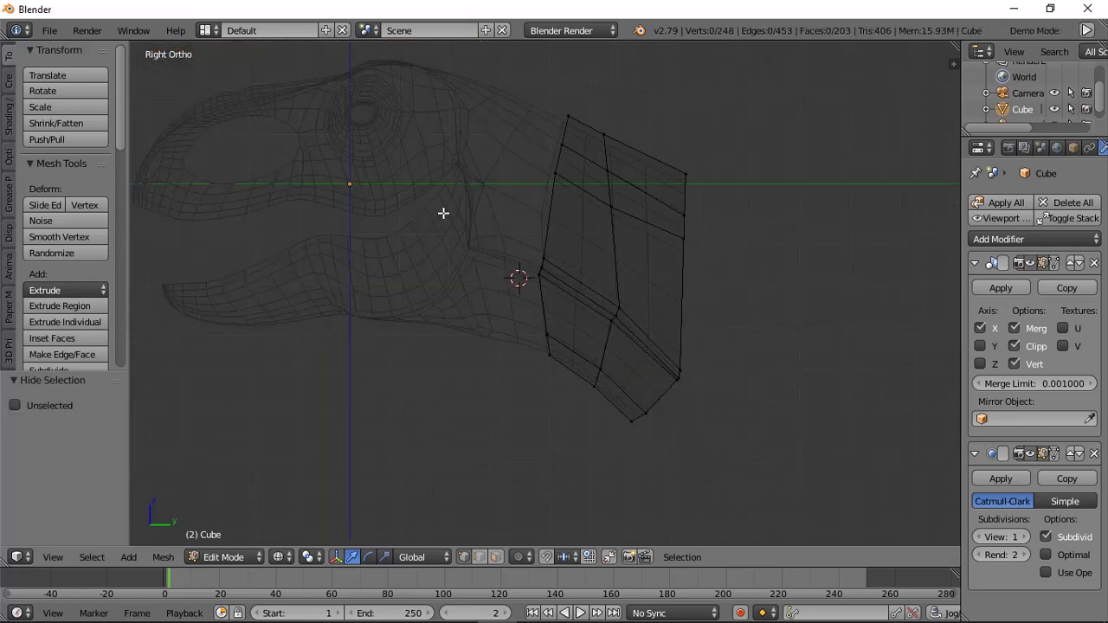
Adjust the lower outer corner vertex of the rear neck section in front view.
{"action": "key", "text": "KP_1"}
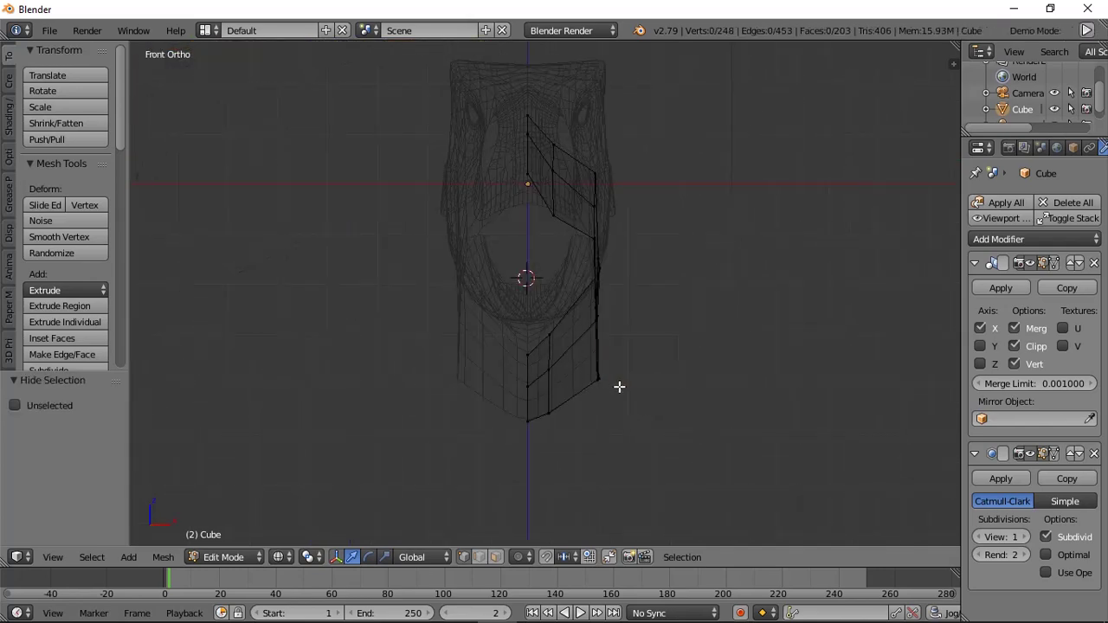
{"action": "left_click_drag", "start_coordinate": [645, 378], "coordinate": [634, 386]}
{"action": "scroll", "coordinate": [634, 386], "scroll_direction": "down", "scroll_amount": 3}
Cut a new edge across the rear side face of the neck with the Knife tool.
{"action": "mouse_move", "coordinate": [597, 368]}
{"action": "middle_mouse_down"}
{"action": "mouse_move", "coordinate": [705, 335]}
{"action": "mouse_move", "coordinate": [800, 353]}
{"action": "mouse_move", "coordinate": [870, 322]}
{"action": "middle_mouse_up"}
{"action": "key", "text": "z"}
{"action": "key", "text": "KP_5"}
{"action": "scroll", "coordinate": [794, 334], "scroll_direction": "up", "scroll_amount": 2}
{"action": "middle_click_drag", "start_coordinate": [794, 334], "coordinate": [825, 345]}
{"action": "key", "text": "a"}
{"action": "key", "text": "k"}
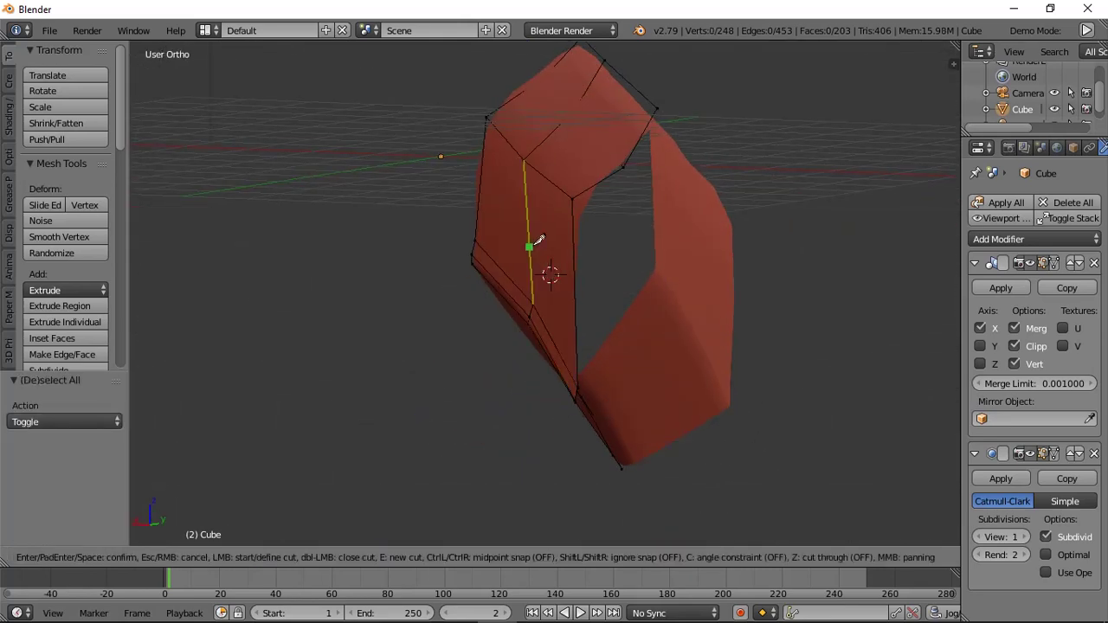
{"action": "left_click", "coordinate": [574, 271]}
{"action": "key", "text": "Return"}
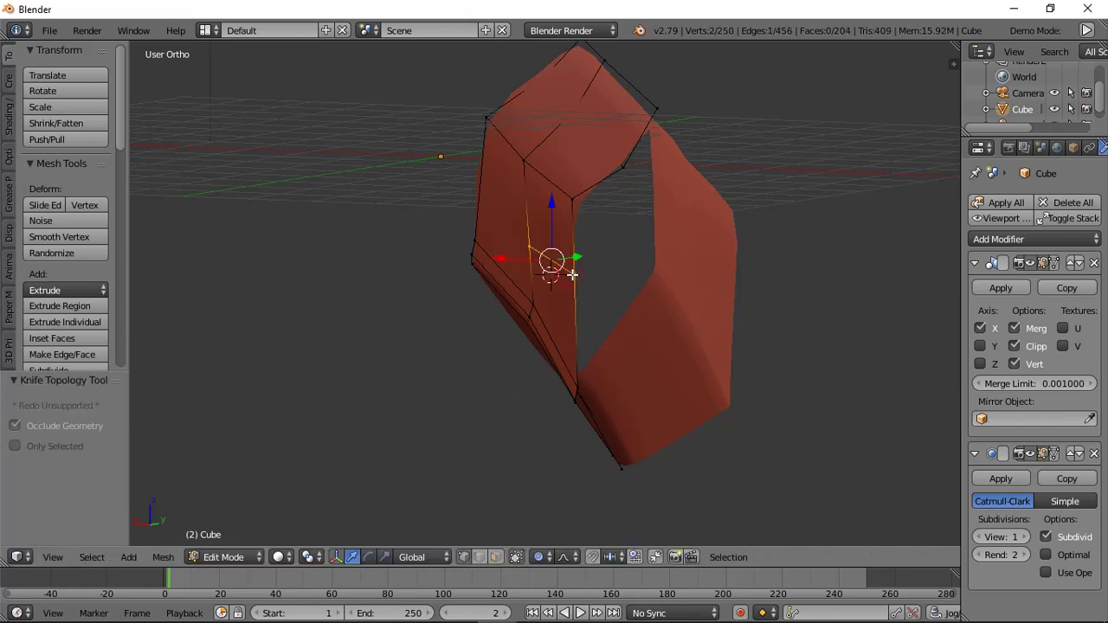
Pull the vertices of the new cut outward to round the neck's side.
{"action": "left_click_drag", "start_coordinate": [599, 269], "coordinate": [517, 280]}
{"action": "scroll", "coordinate": [587, 273], "scroll_direction": "up", "scroll_amount": 3}
{"action": "right_click", "coordinate": [563, 269]}
{"action": "middle_click_drag", "start_coordinate": [517, 280], "coordinate": [432, 260]}
{"action": "left_click_drag", "start_coordinate": [357, 255], "coordinate": [345, 263]}
{"action": "scroll", "coordinate": [357, 255], "scroll_direction": "up", "scroll_amount": 5}
{"action": "scroll", "coordinate": [347, 261], "scroll_direction": "down", "scroll_amount": 2}
{"action": "middle_click_drag", "start_coordinate": [346, 262], "coordinate": [406, 260]}
{"action": "key", "text": "Tab"}
{"action": "key", "text": "Tab"}
{"action": "scroll", "coordinate": [514, 290], "scroll_direction": "up", "scroll_amount": 2}
{"action": "key", "text": "a"}
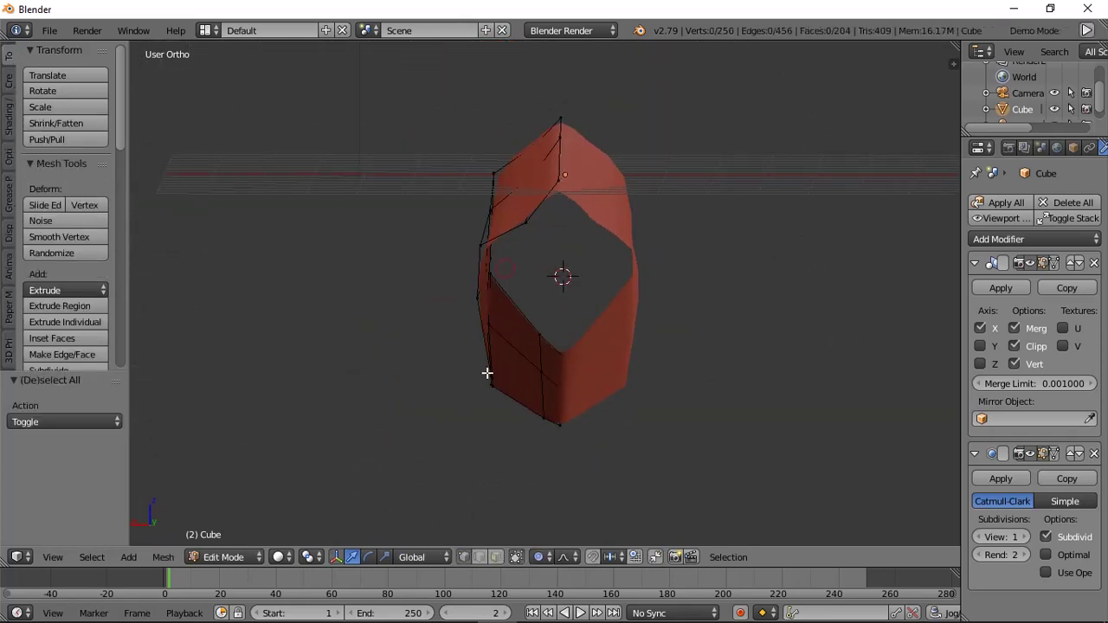
Move the neck's lower rear corner vertex -0.113 along X and -0.032 along Z, and select the neck's rear boundary loop.
{"action": "key", "text": "g"}
{"action": "left_click", "coordinate": [506, 388]}
{"action": "key", "text": "KP_3"}
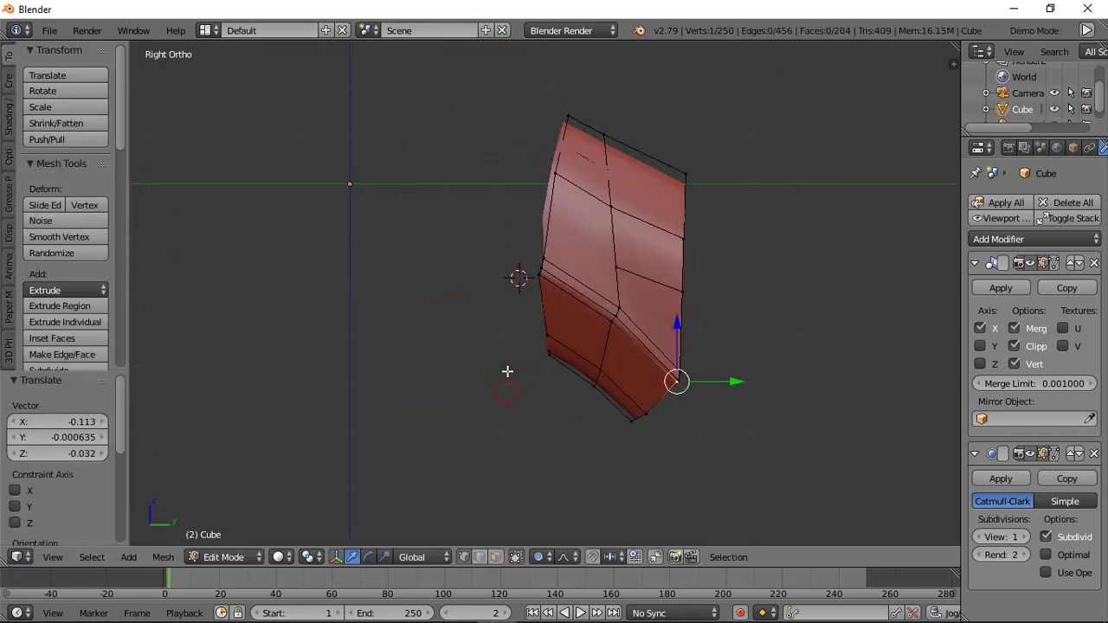
{"action": "key", "text": "a"}
{"action": "middle_click_drag", "start_coordinate": [508, 371], "coordinate": [579, 216]}
{"action": "key", "text": "KP_3"}
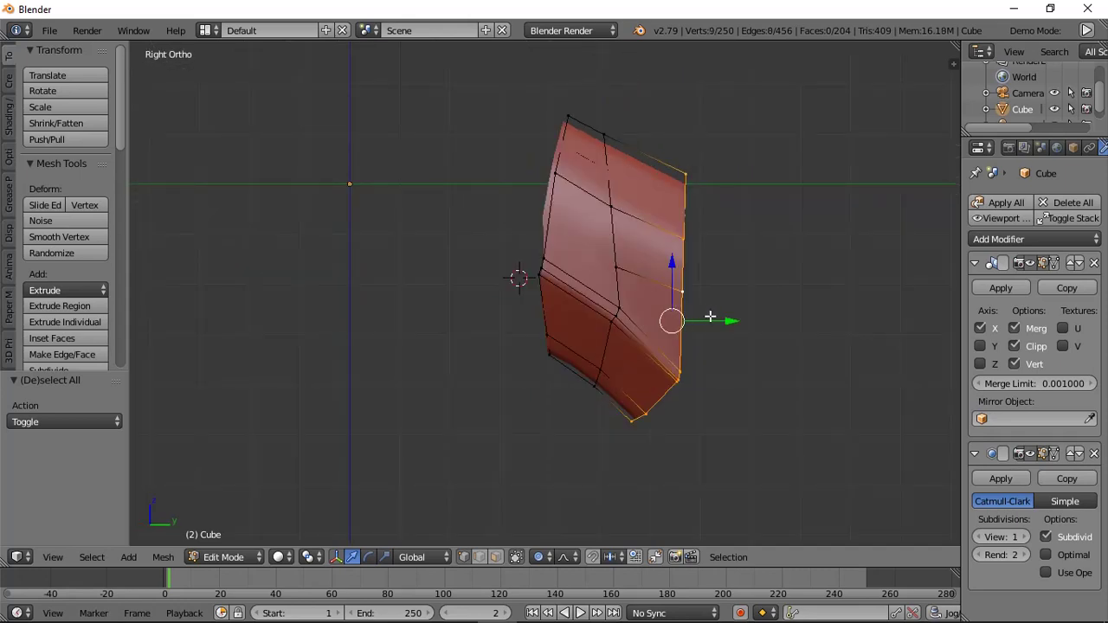
{"action": "key", "text": "s"}
{"action": "key", "text": "y"}
{"action": "key", "text": "0"}
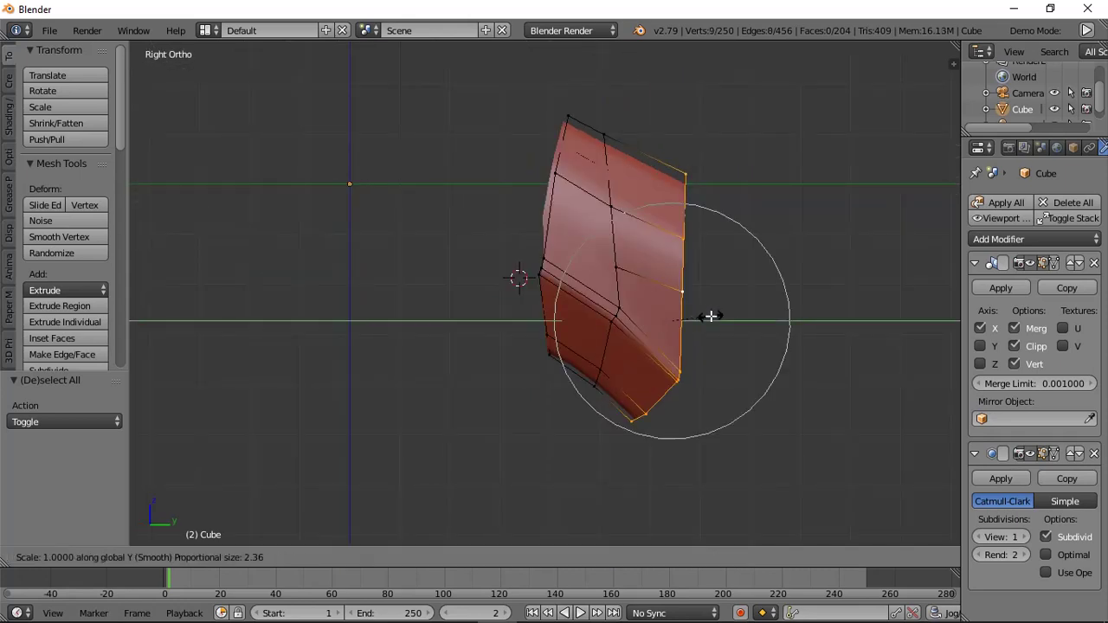
{"action": "key", "text": "Escape"}
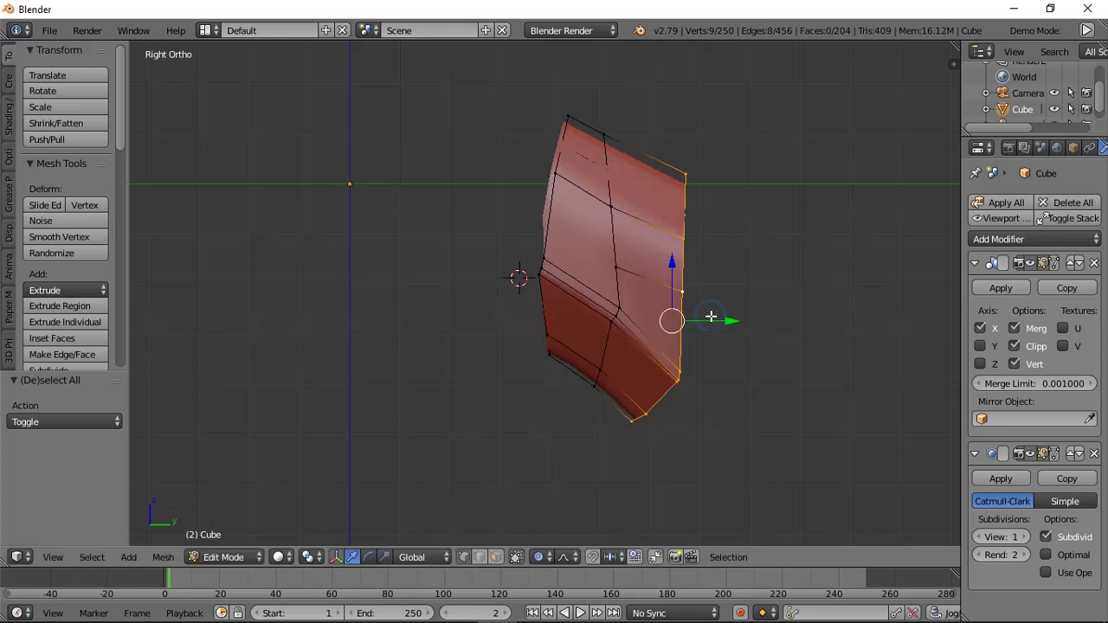
{"action": "key", "text": "s"}
{"action": "key", "text": "7"}
{"action": "key", "text": "Escape"}
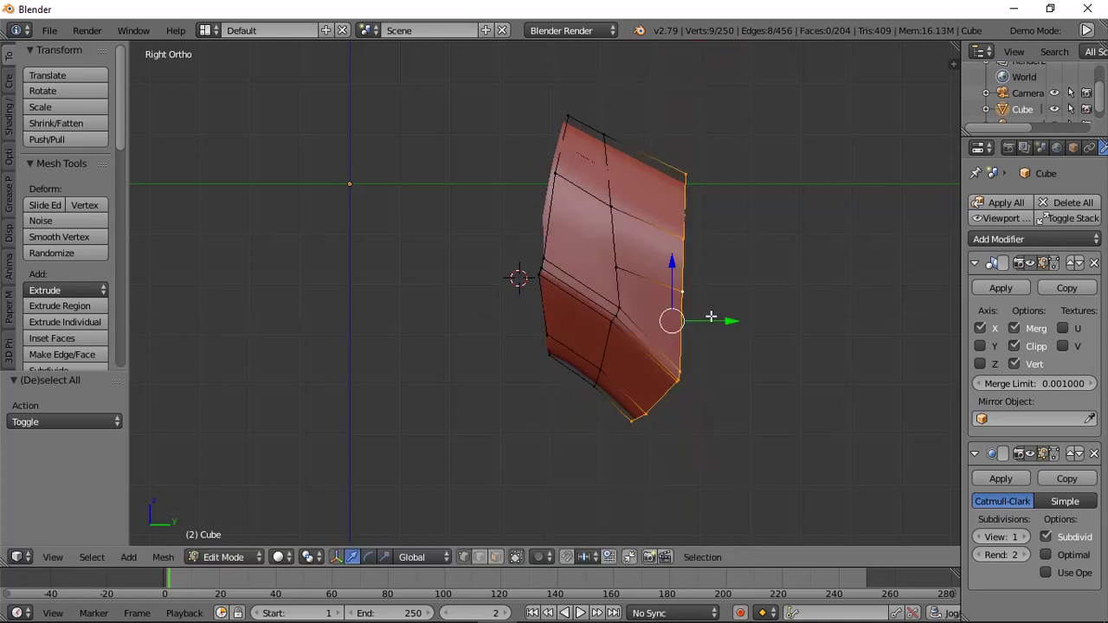
Flatten the neck's rear boundary loop by scaling it to 0 along Y, and tilt it in side view.
{"action": "key", "text": "s"}
{"action": "key", "text": "0"}
{"action": "key", "text": "Return"}
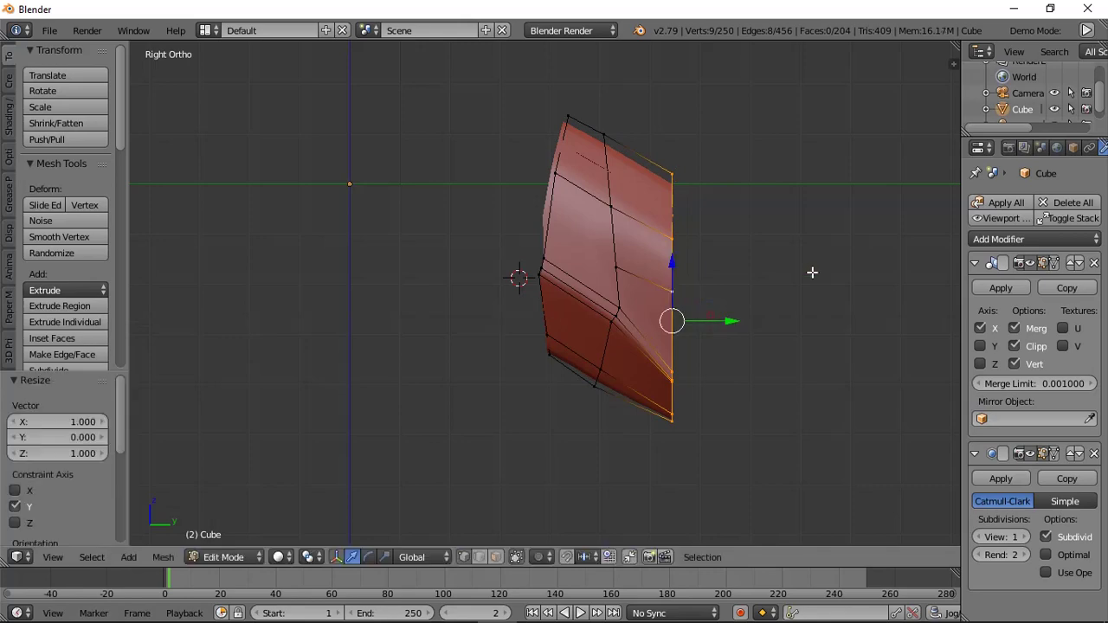
{"action": "key", "text": "r"}
{"action": "left_click", "coordinate": [817, 273]}
Fill the neck's rear opening with a face and extrude that cap a very short distance.
{"action": "key", "text": "f"}
{"action": "middle_click_drag", "start_coordinate": [818, 273], "coordinate": [697, 231]}
{"action": "key", "text": "e"}
{"action": "left_click", "coordinate": [789, 294]}
{"action": "key", "text": "Tab"}
{"action": "left_click", "coordinate": [751, 291]}
{"action": "key", "text": "KP_5"}
{"action": "key", "text": "KP_3"}
Reveal the hidden head geometry in Edit Mode.
{"action": "key", "text": "Tab"}
{"action": "left_click", "coordinate": [770, 241]}
{"action": "key", "text": "a"}
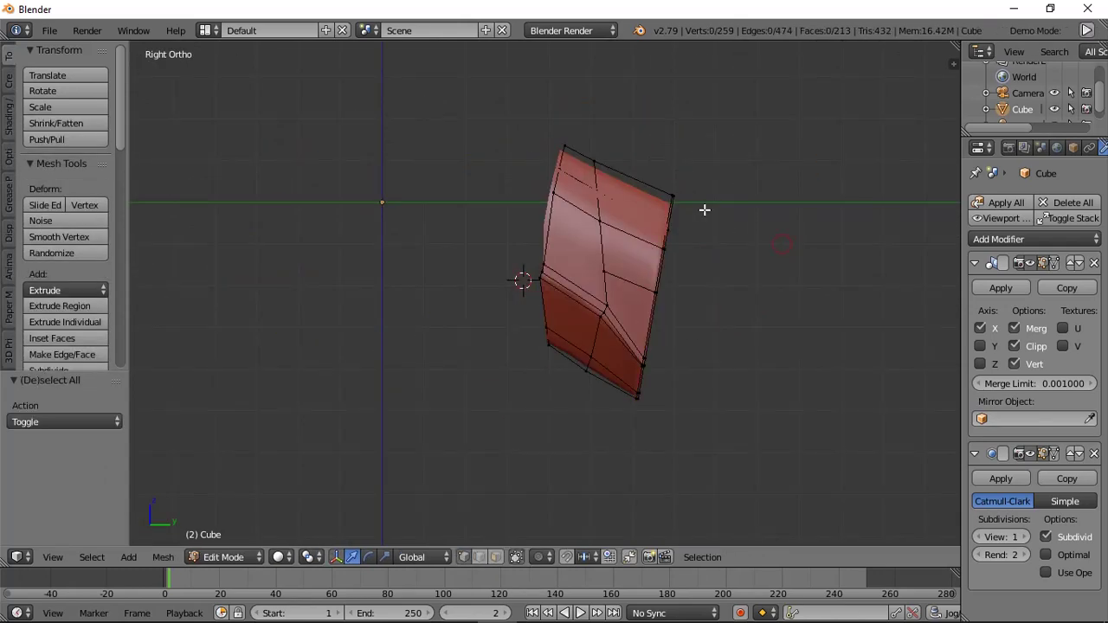
{"action": "key", "text": "alt+h"}
{"action": "key", "text": "a"}
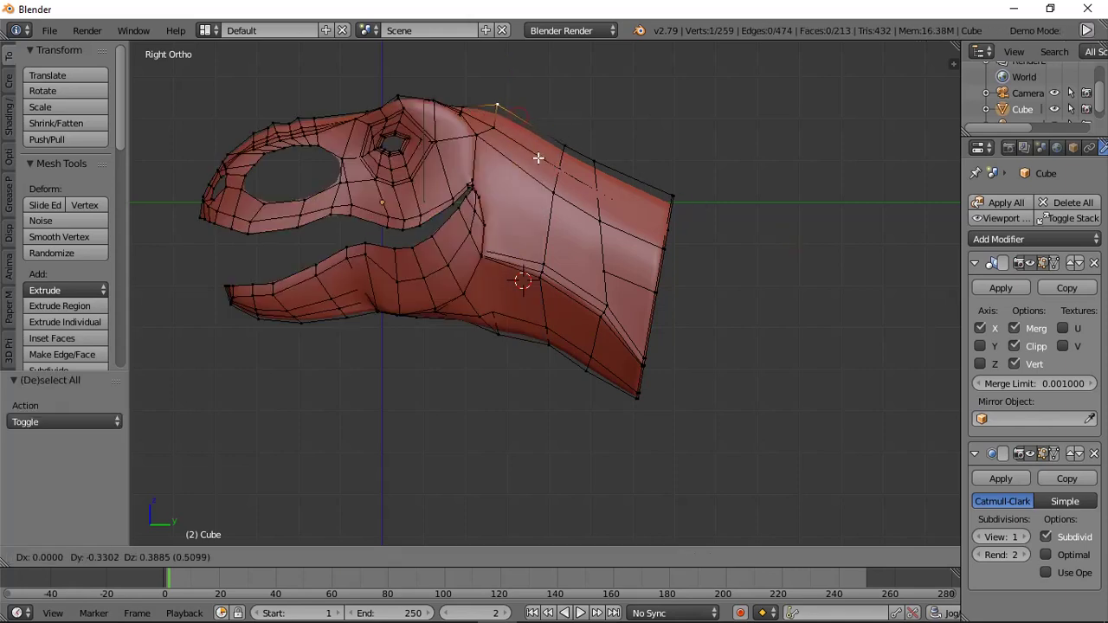
With proportional editing, move the vertex behind the skull -0.408 along Y and 1.010 along Z, and adjust the next top-line vertex.
{"action": "key", "text": "g"}
{"action": "scroll", "coordinate": [521, 121], "scroll_direction": "down", "scroll_amount": 5}
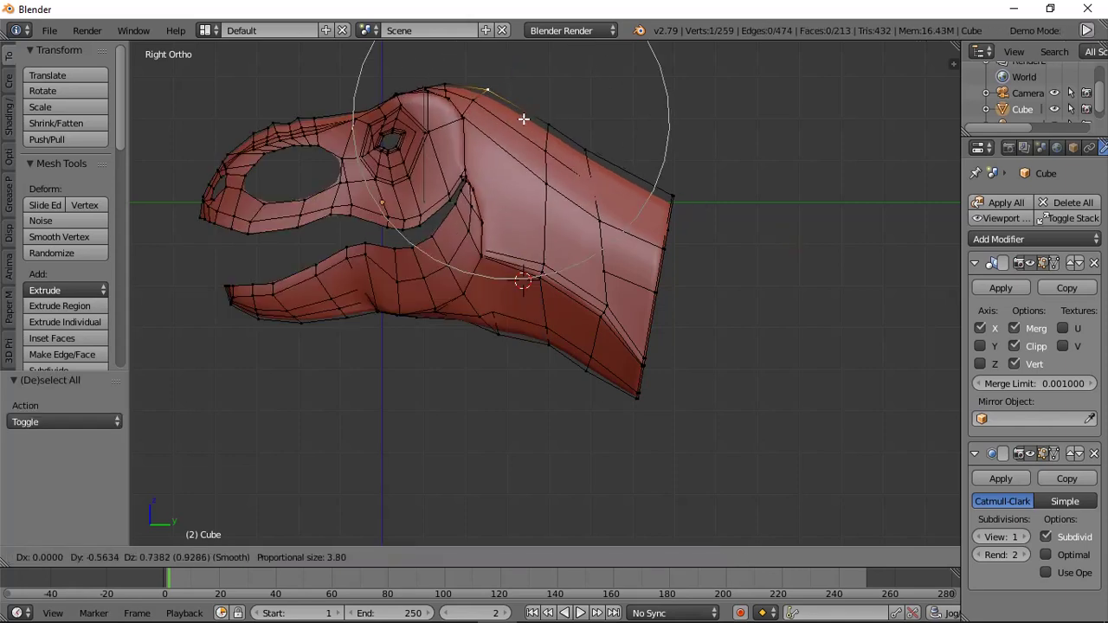
{"action": "scroll", "coordinate": [523, 119], "scroll_direction": "up", "scroll_amount": 3}
{"action": "left_click", "coordinate": [524, 115]}
{"action": "right_click", "coordinate": [566, 131]}
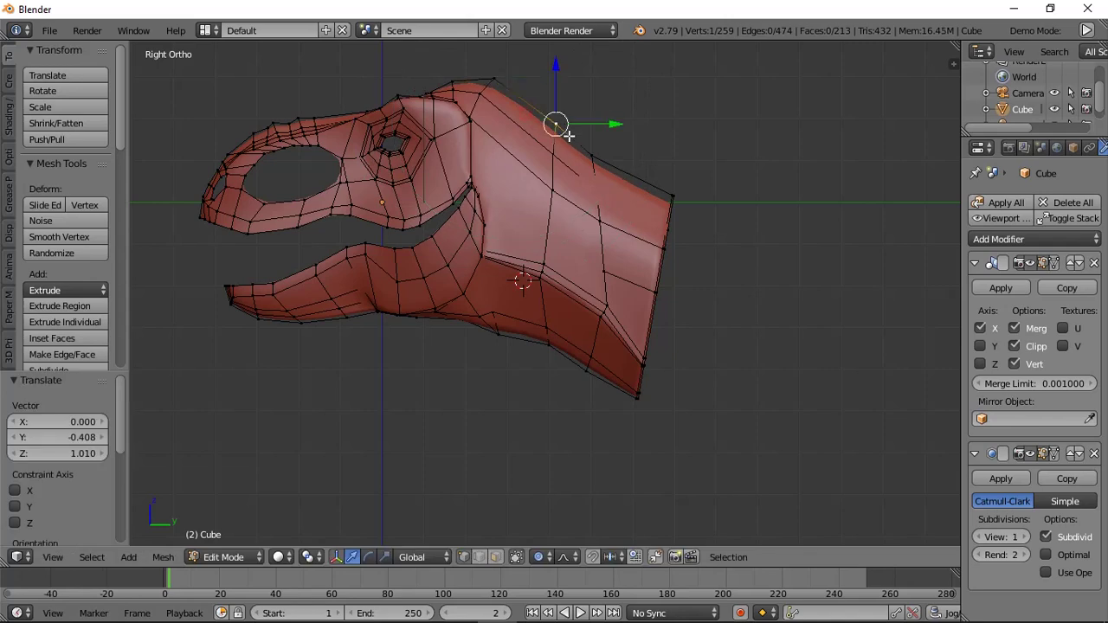
{"action": "key", "text": "g"}
{"action": "left_click", "coordinate": [566, 147]}
Rotate the neck's rear end rings -6.65° and move them 0.136 along Y and 1.146 along Z with proportional editing.
{"action": "key", "text": "z"}
{"action": "left_click", "coordinate": [692, 246]}
{"action": "key", "text": "a"}
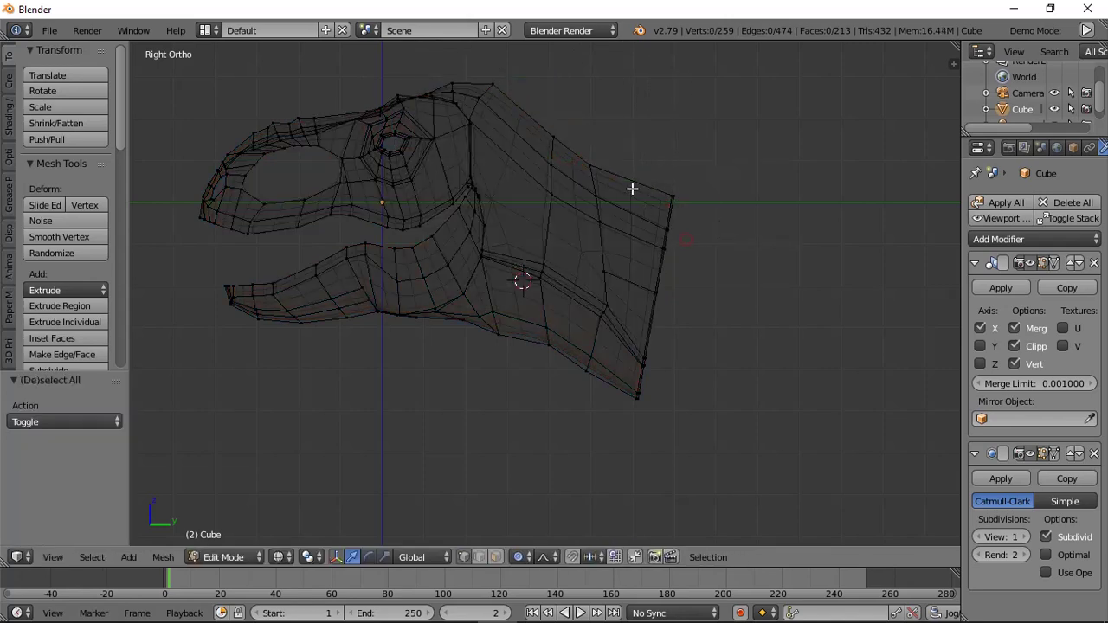
{"action": "key", "text": "b"}
{"action": "mouse_move", "coordinate": [612, 126]}
{"action": "left_mouse_down"}
{"action": "mouse_move", "coordinate": [786, 393]}
{"action": "mouse_move", "coordinate": [818, 486]}
{"action": "left_mouse_up"}
{"action": "key", "text": "r"}
{"action": "left_click", "coordinate": [811, 373]}
{"action": "key", "text": "g"}
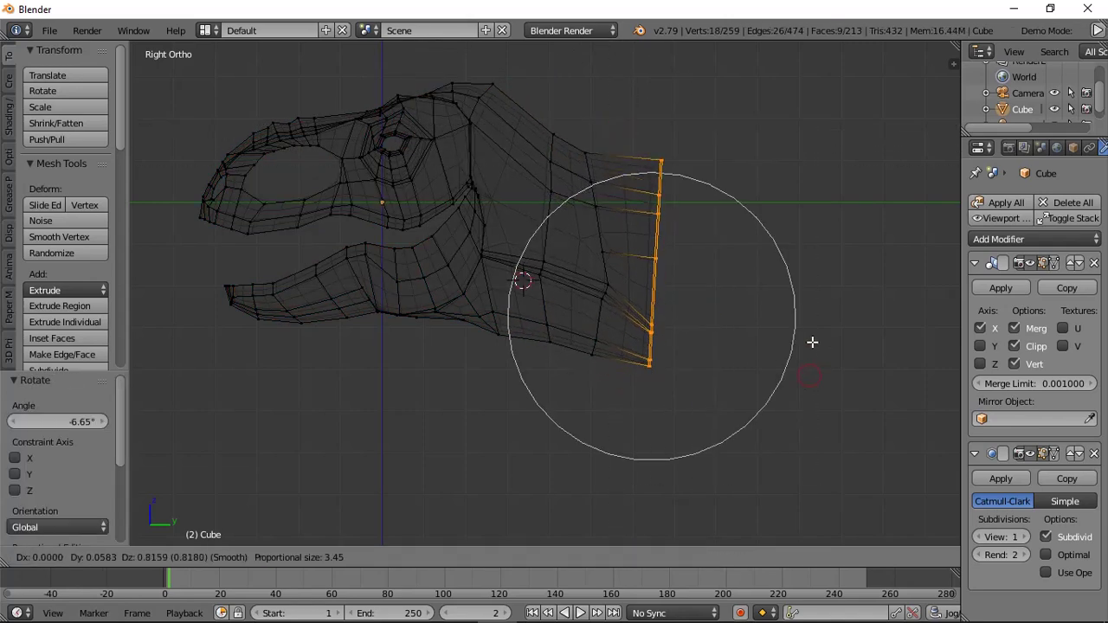
{"action": "left_click", "coordinate": [814, 329]}
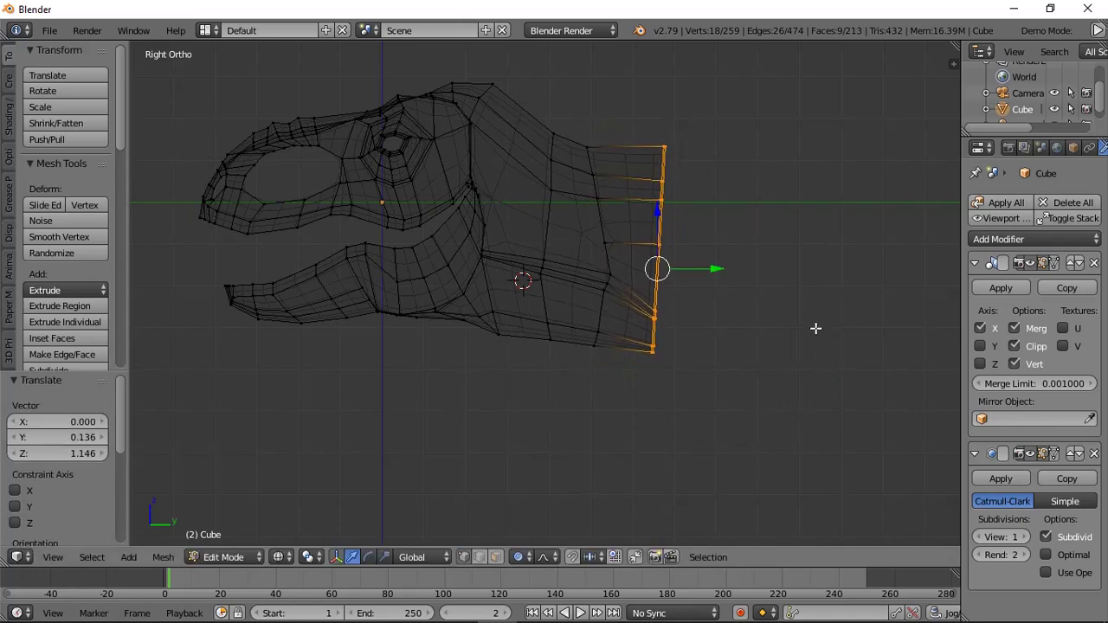
{"action": "left_click", "coordinate": [826, 455]}
Fill the middle of the eye opening with a four-sided face.
{"action": "mouse_move", "coordinate": [554, 299]}
{"action": "middle_mouse_down"}
{"action": "mouse_move", "coordinate": [646, 324]}
{"action": "mouse_move", "coordinate": [788, 216]}
{"action": "mouse_move", "coordinate": [749, 279]}
{"action": "mouse_move", "coordinate": [759, 302]}
{"action": "mouse_move", "coordinate": [699, 296]}
{"action": "mouse_move", "coordinate": [898, 286]}
{"action": "mouse_move", "coordinate": [879, 246]}
{"action": "mouse_move", "coordinate": [959, 282]}
{"action": "mouse_move", "coordinate": [732, 267]}
{"action": "mouse_move", "coordinate": [544, 295]}
{"action": "mouse_move", "coordinate": [481, 330]}
{"action": "mouse_move", "coordinate": [667, 300]}
{"action": "middle_mouse_up"}
{"action": "key", "text": "a"}
{"action": "key", "text": "KP_1"}
{"action": "scroll", "coordinate": [482, 330], "scroll_direction": "up", "scroll_amount": 4}
{"action": "scroll", "coordinate": [665, 298], "scroll_direction": "up", "scroll_amount": 2}
{"action": "middle_click_drag", "start_coordinate": [489, 258], "coordinate": [555, 273], "text": "shift"}
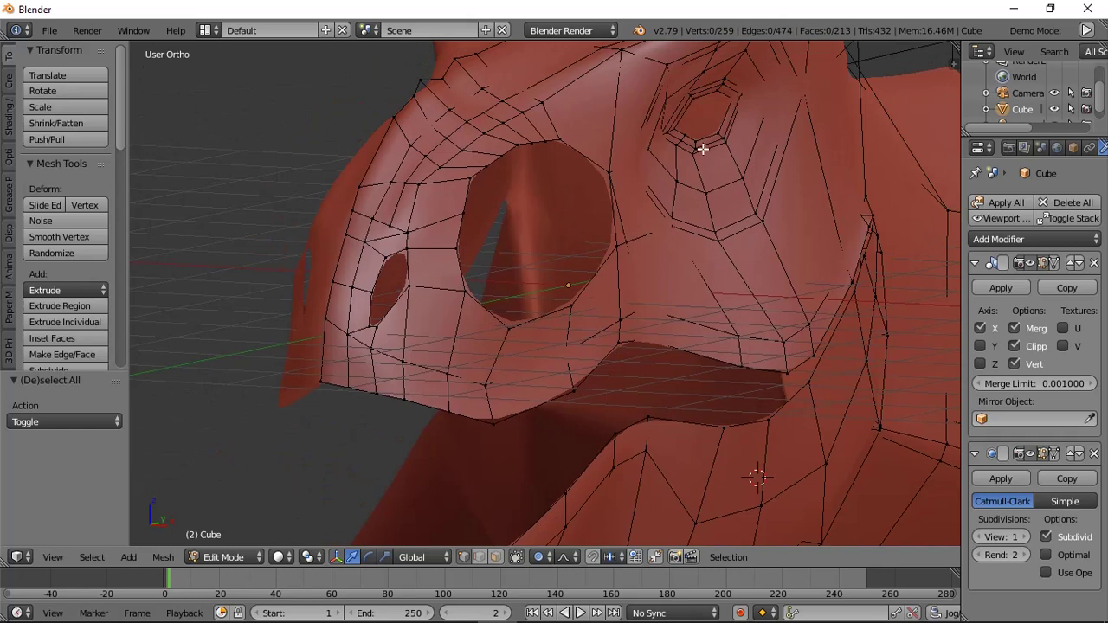
{"action": "scroll", "coordinate": [611, 232], "scroll_direction": "up", "scroll_amount": 2}
{"action": "middle_click_drag", "start_coordinate": [713, 136], "coordinate": [574, 311], "text": "shift"}
{"action": "scroll", "coordinate": [574, 312], "scroll_direction": "up", "scroll_amount": 4}
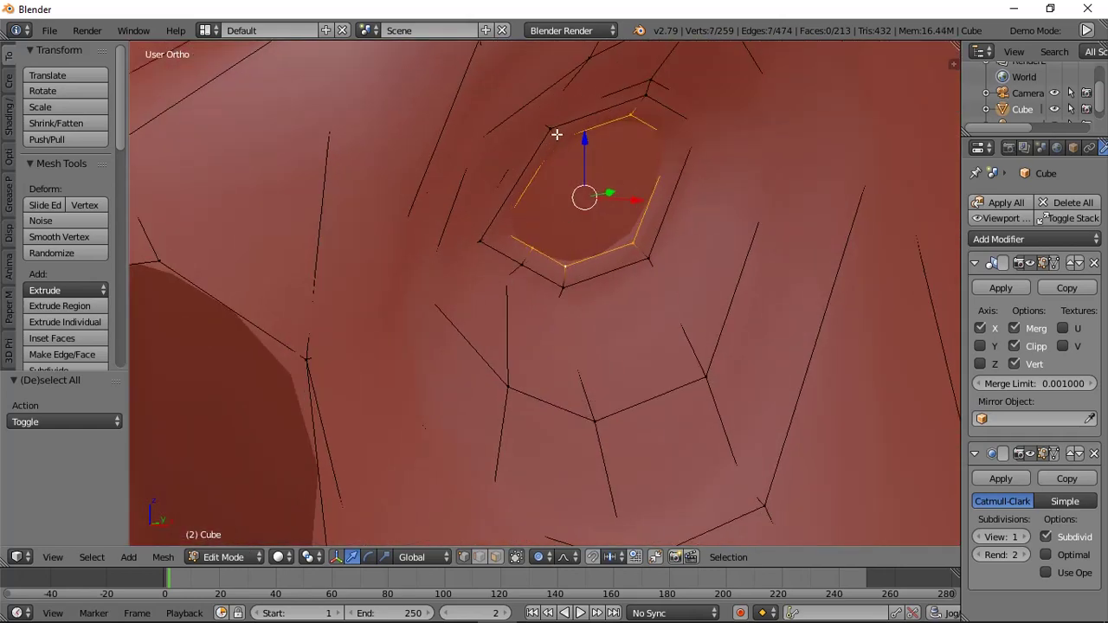
{"action": "key", "text": "a"}
{"action": "right_click", "coordinate": [556, 135]}
{"action": "key", "text": "f"}
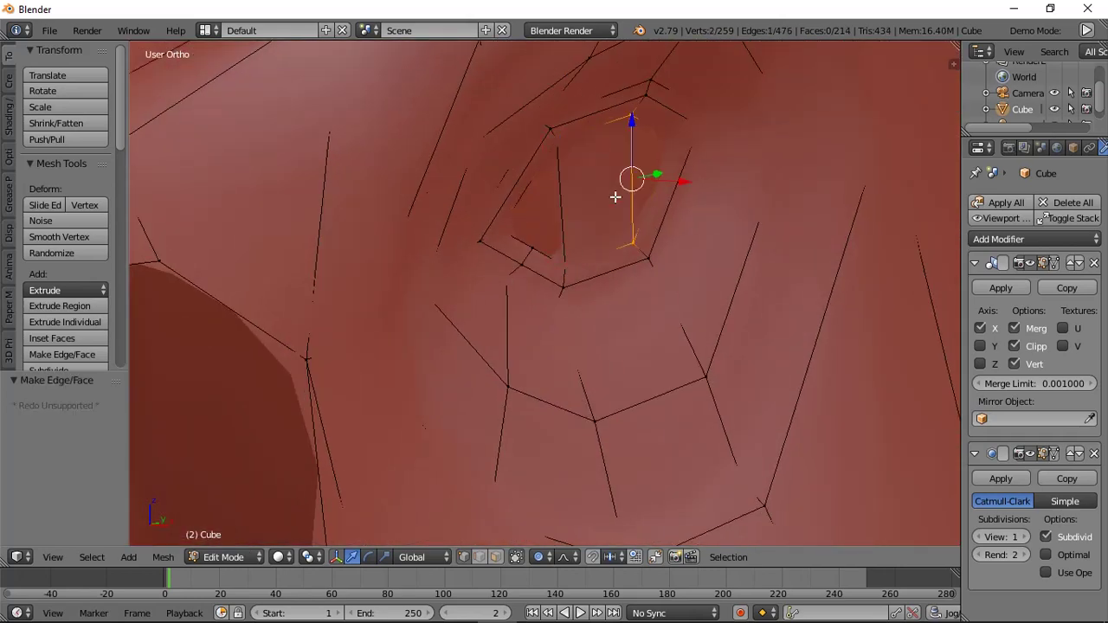
Turn off proportional editing and the Subdivision Surface modifier's display, and deselect the mesh.
{"action": "key", "text": "o"}
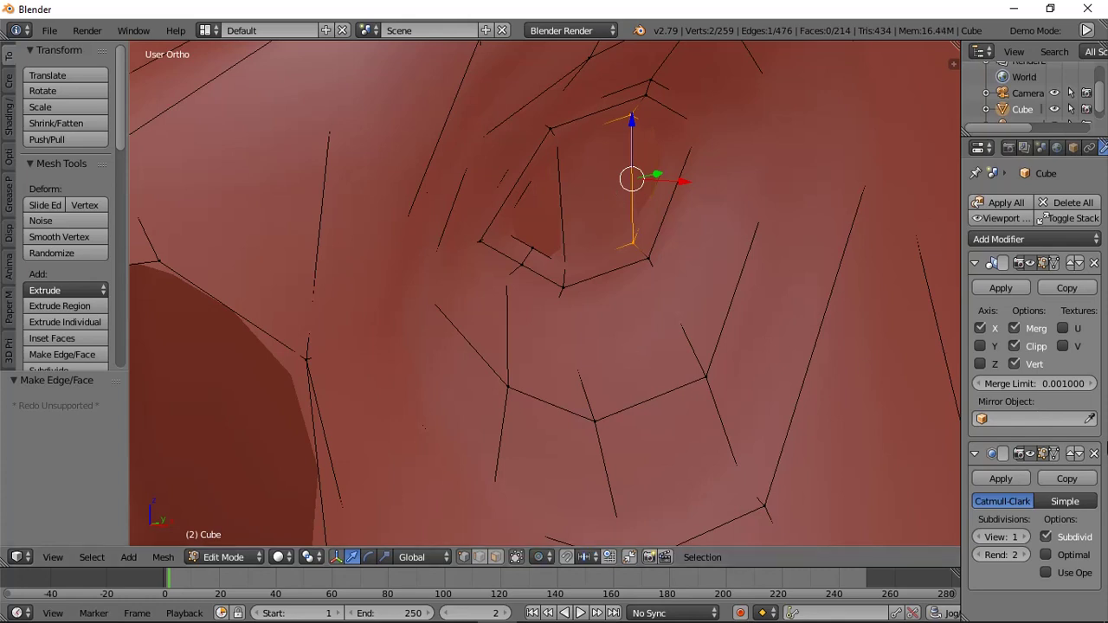
{"action": "left_click", "coordinate": [1025, 457]}
{"action": "key", "text": "a"}
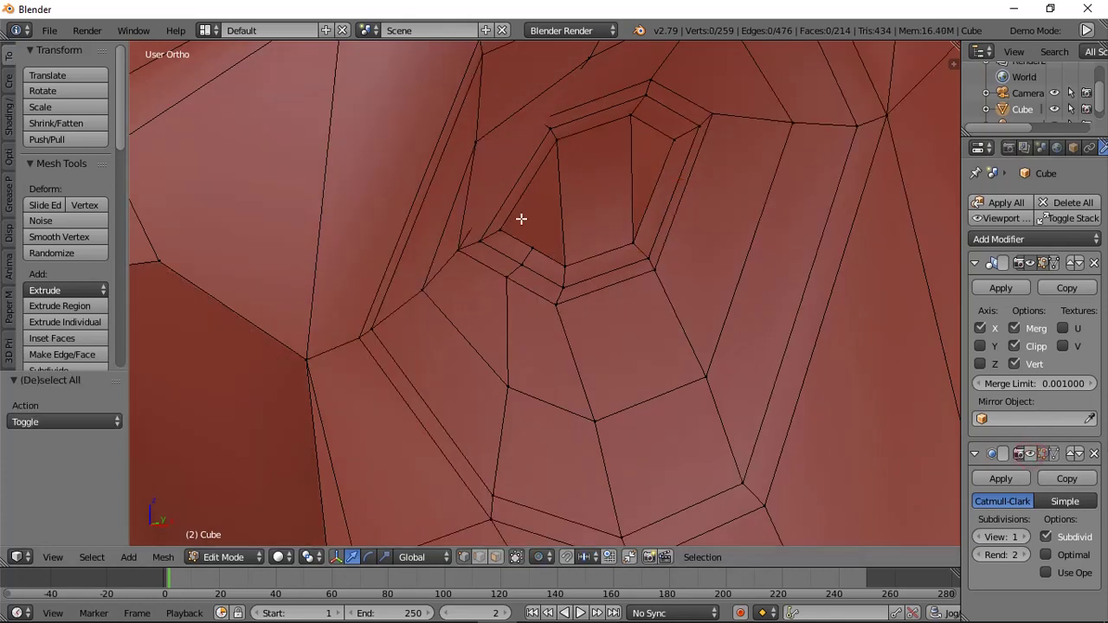
Cut an edge loop across the middle face of the eye opening and fill the gap behind it with a face.
{"action": "key", "text": "ctrl+r"}
{"action": "left_click", "coordinate": [601, 185]}
{"action": "left_click", "coordinate": [601, 185]}
{"action": "key", "text": "a"}
{"action": "right_click", "coordinate": [627, 127]}
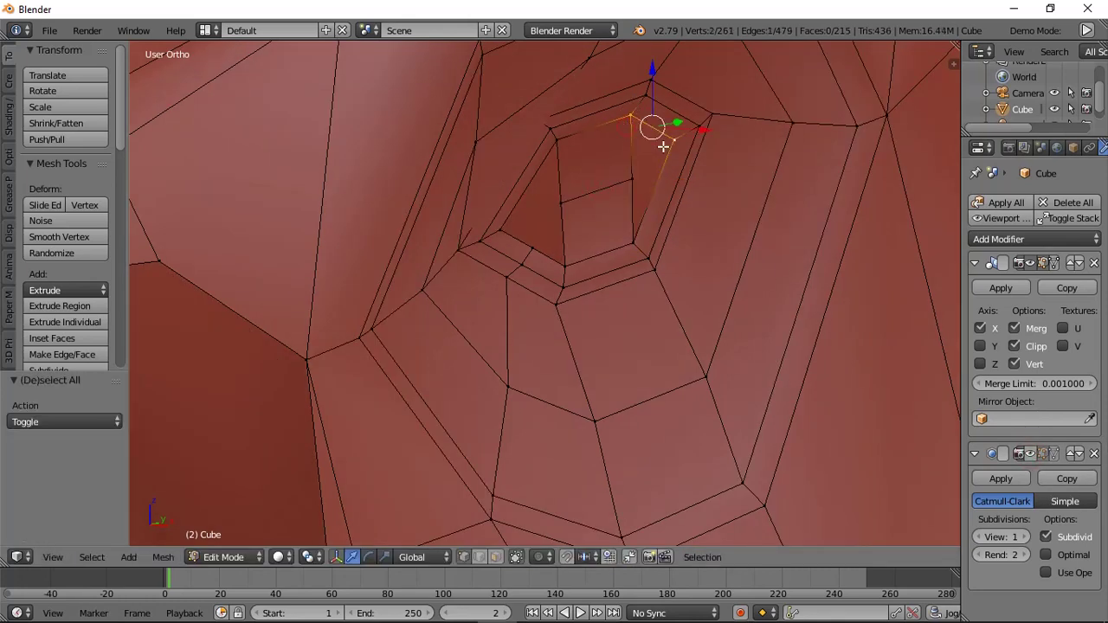
{"action": "key", "text": "f"}
{"action": "key", "text": "a"}
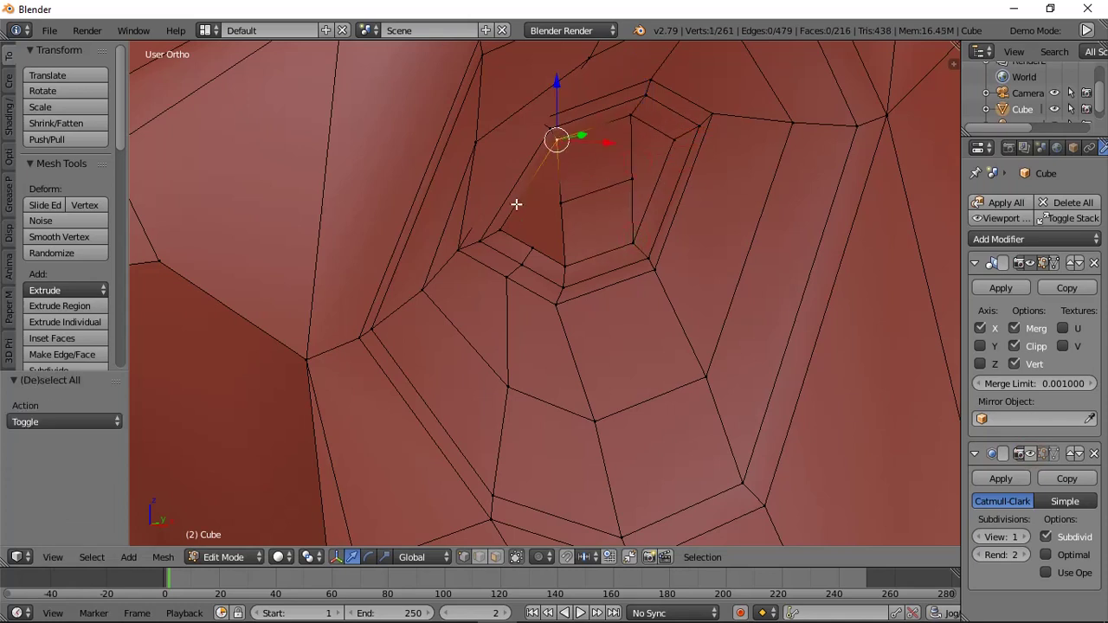
Fill the remaining gap at the front of the eye opening with two faces and deselect the mesh.
{"action": "key", "text": "f"}
{"action": "key", "text": "a"}
{"action": "right_click", "coordinate": [532, 237]}
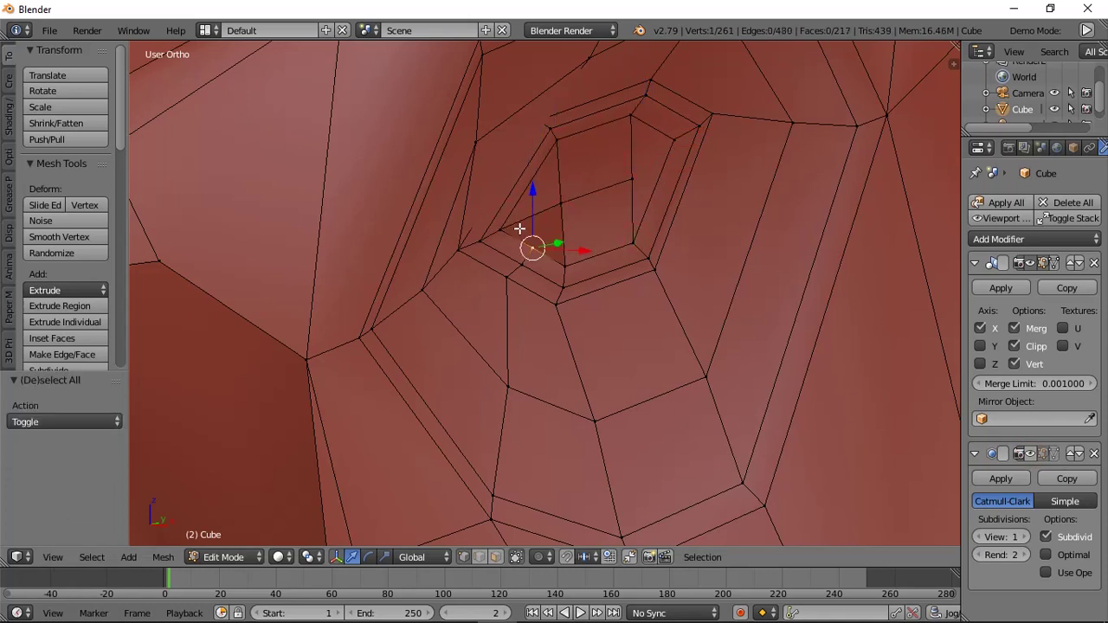
{"action": "right_click", "coordinate": [507, 225], "text": "shift"}
{"action": "key", "text": "f"}
{"action": "key", "text": "a"}
{"action": "scroll", "coordinate": [563, 240], "scroll_direction": "down", "scroll_amount": 4}
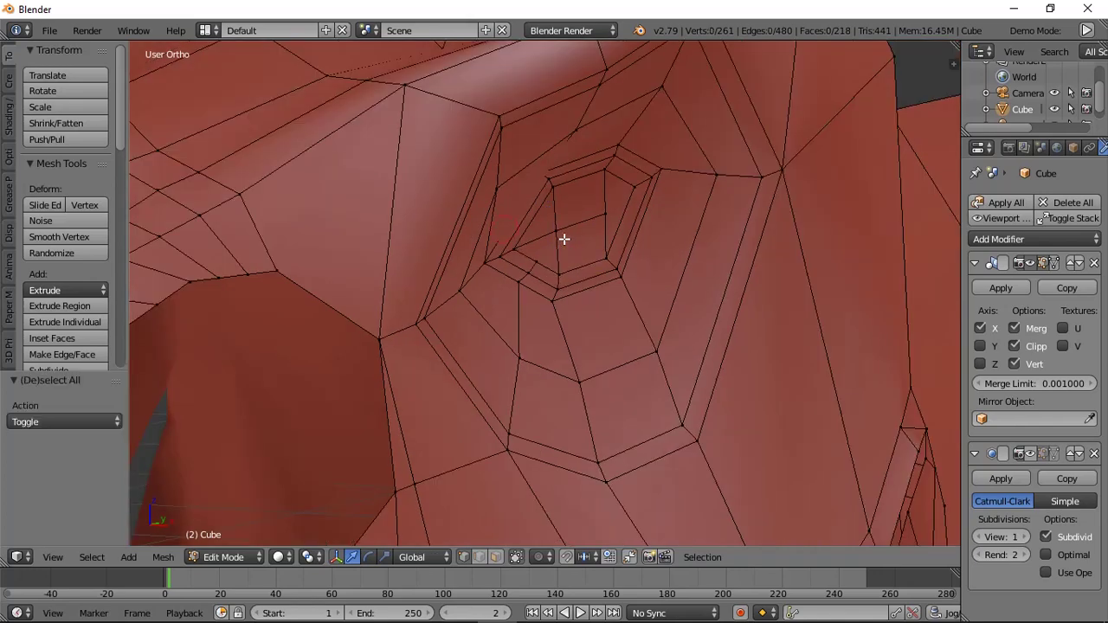
Leave Edit Mode, place the 3D cursor on the eye in the right orthographic view and add a UV sphere there.
{"action": "right_click", "coordinate": [563, 244]}
{"action": "scroll", "coordinate": [564, 245], "scroll_direction": "up", "scroll_amount": 1}
{"action": "mouse_move", "coordinate": [599, 228]}
{"action": "left_mouse_down"}
{"action": "mouse_move", "coordinate": [620, 240]}
{"action": "mouse_move", "coordinate": [603, 247]}
{"action": "left_mouse_up"}
{"action": "key", "text": "Tab"}
{"action": "left_click", "coordinate": [570, 234]}
{"action": "key", "text": "KP_3"}
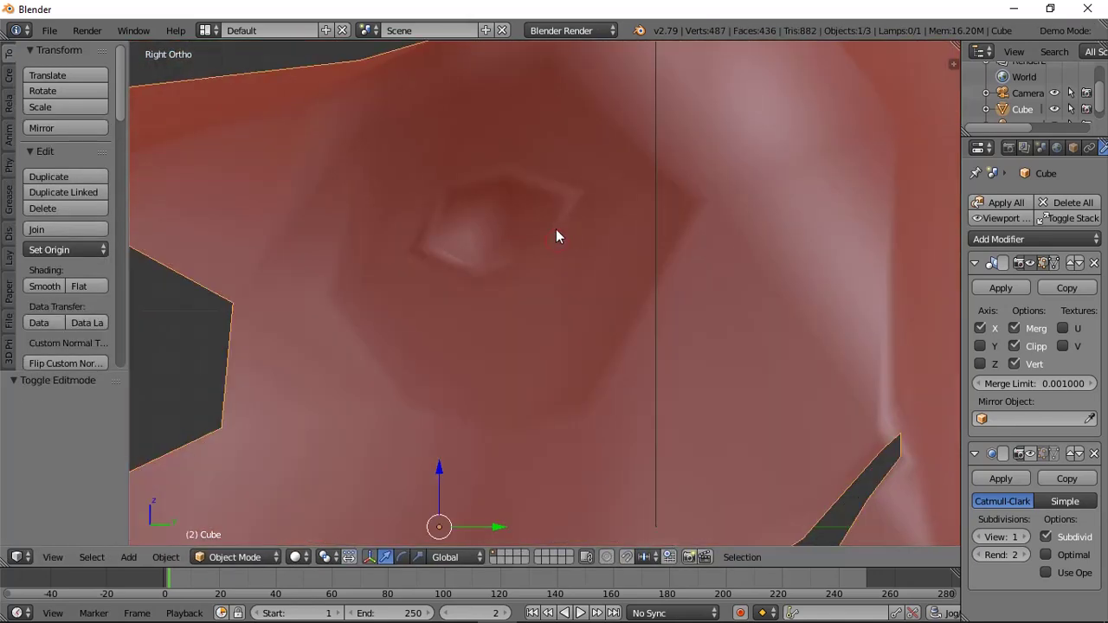
{"action": "left_click", "coordinate": [493, 225]}
{"action": "key", "text": "shift+a"}
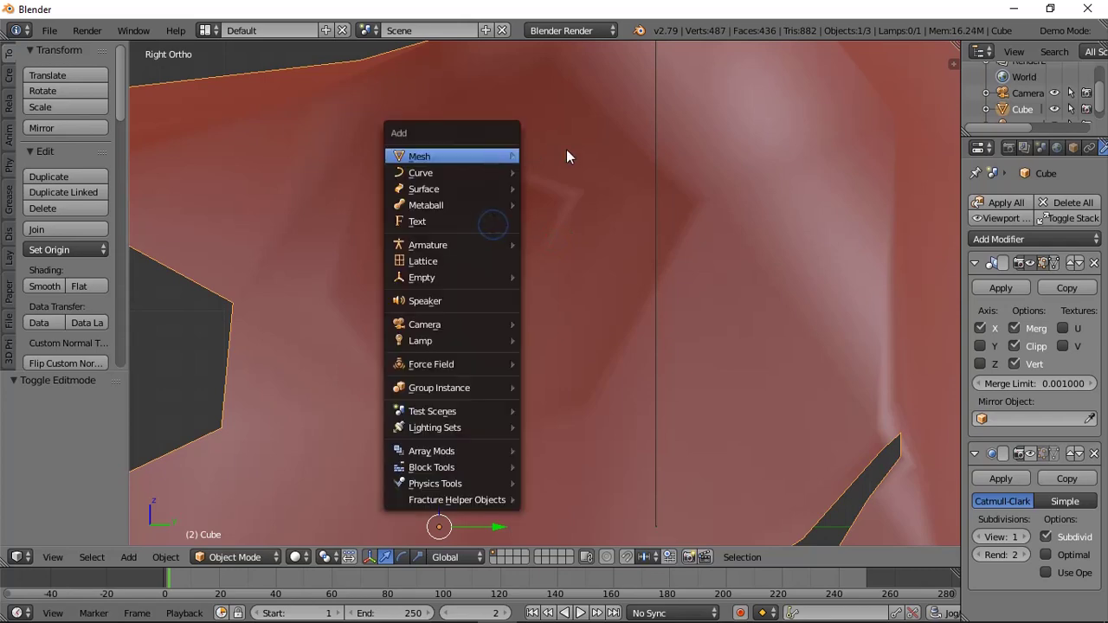
{"action": "mouse_move", "coordinate": [507, 158]}
{"action": "left_click", "coordinate": [563, 205]}
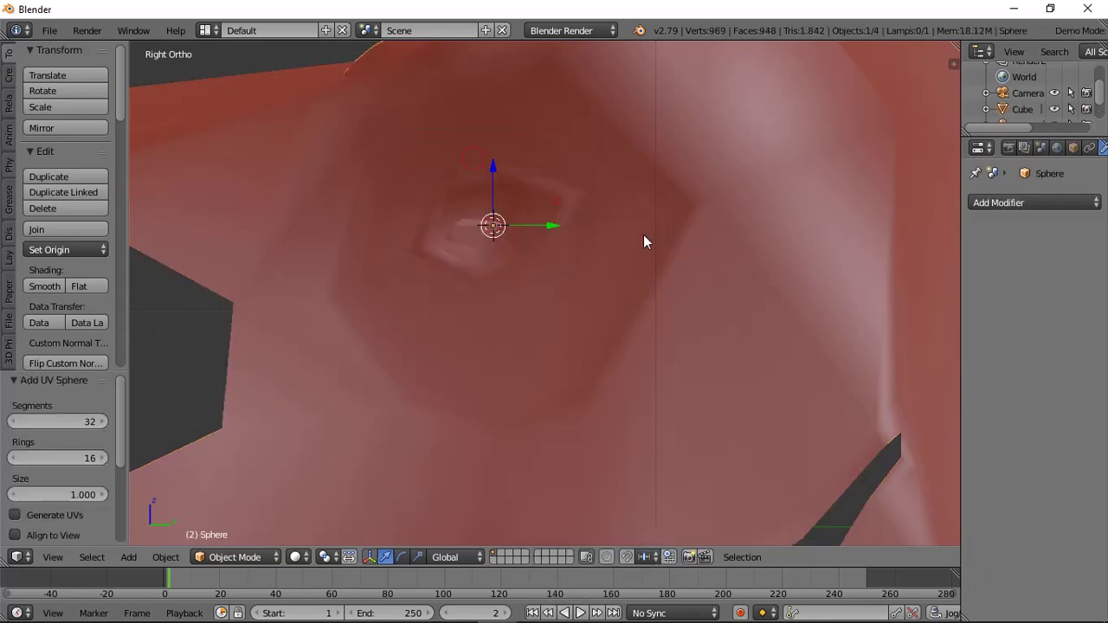
{"action": "key", "text": "s"}
{"action": "left_click", "coordinate": [669, 266]}
{"action": "scroll", "coordinate": [607, 232], "scroll_direction": "down", "scroll_amount": 3}
{"action": "key", "text": "ctrl+z"}
{"action": "scroll", "coordinate": [608, 232], "scroll_direction": "down", "scroll_amount": 3}
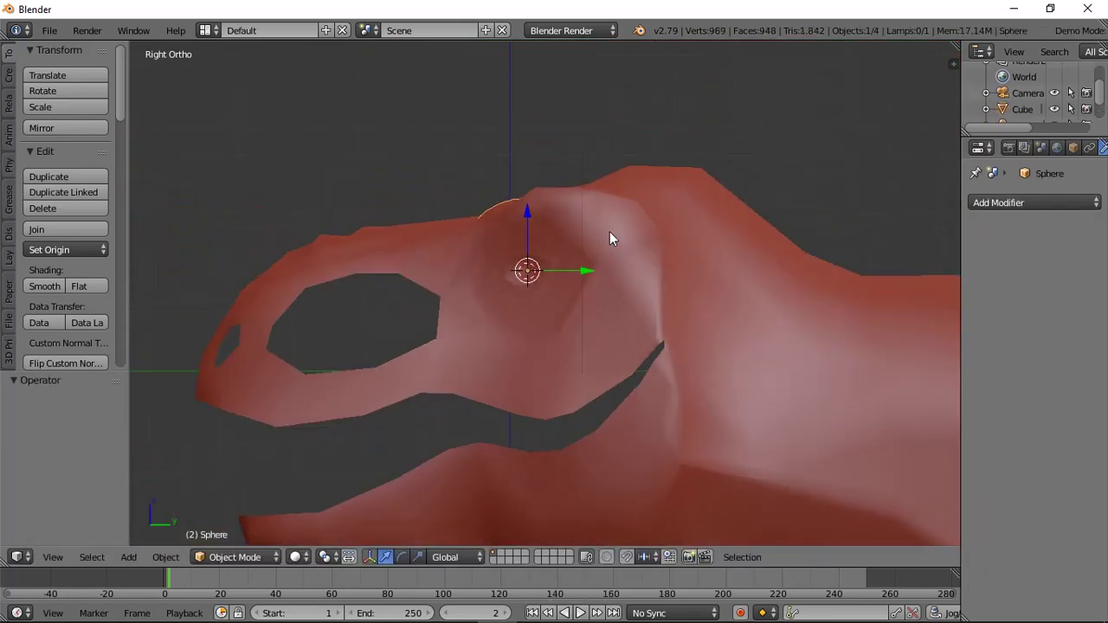
Move the sphere 0.912 along X and scale it down uniformly to eyeball size.
{"action": "middle_click_drag", "start_coordinate": [610, 231], "coordinate": [714, 279]}
{"action": "left_click_drag", "start_coordinate": [534, 271], "coordinate": [575, 288]}
{"action": "key", "text": "s"}
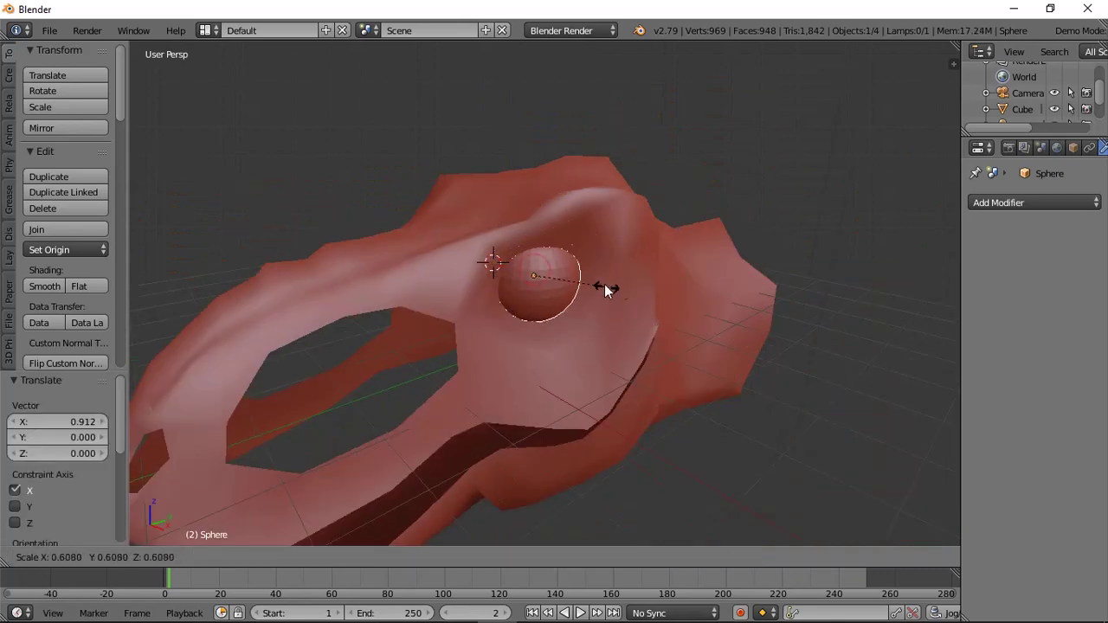
{"action": "left_click", "coordinate": [579, 275]}
Adjust the eyeball's place in the socket along Y, Z and X, including moves of 0.110 along Y and 0.069 along X.
{"action": "scroll", "coordinate": [578, 275], "scroll_direction": "up", "scroll_amount": 2}
{"action": "middle_click_drag", "start_coordinate": [578, 274], "coordinate": [550, 238]}
{"action": "left_click_drag", "start_coordinate": [580, 261], "coordinate": [590, 264]}
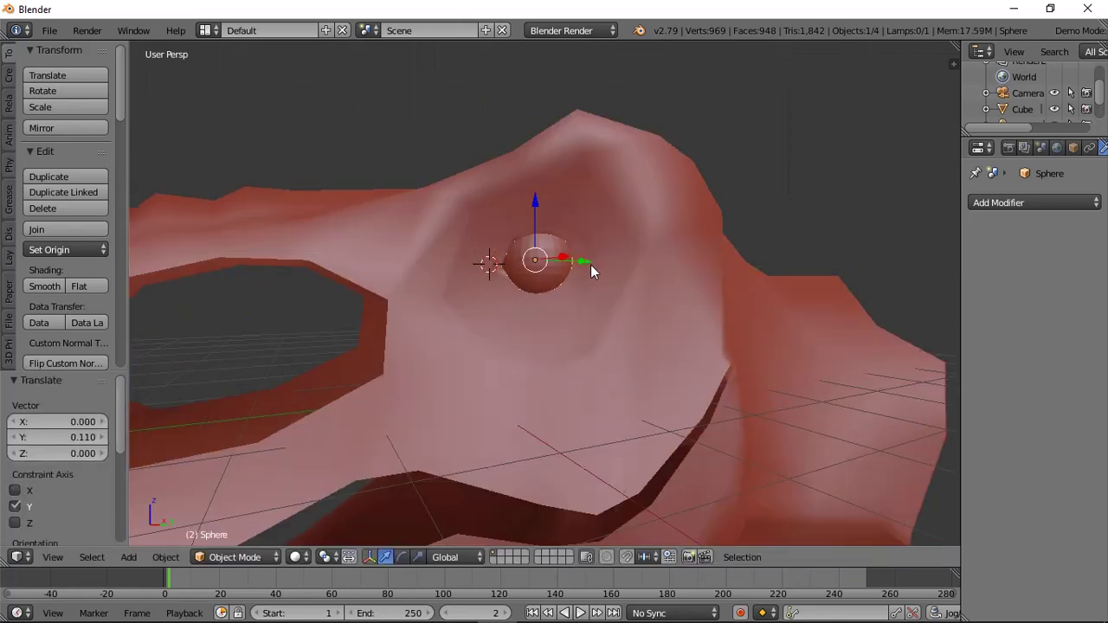
{"action": "middle_click_drag", "start_coordinate": [591, 264], "coordinate": [641, 261]}
{"action": "left_click_drag", "start_coordinate": [594, 263], "coordinate": [581, 263]}
{"action": "left_click_drag", "start_coordinate": [533, 211], "coordinate": [531, 206]}
{"action": "left_click_drag", "start_coordinate": [562, 256], "coordinate": [583, 258]}
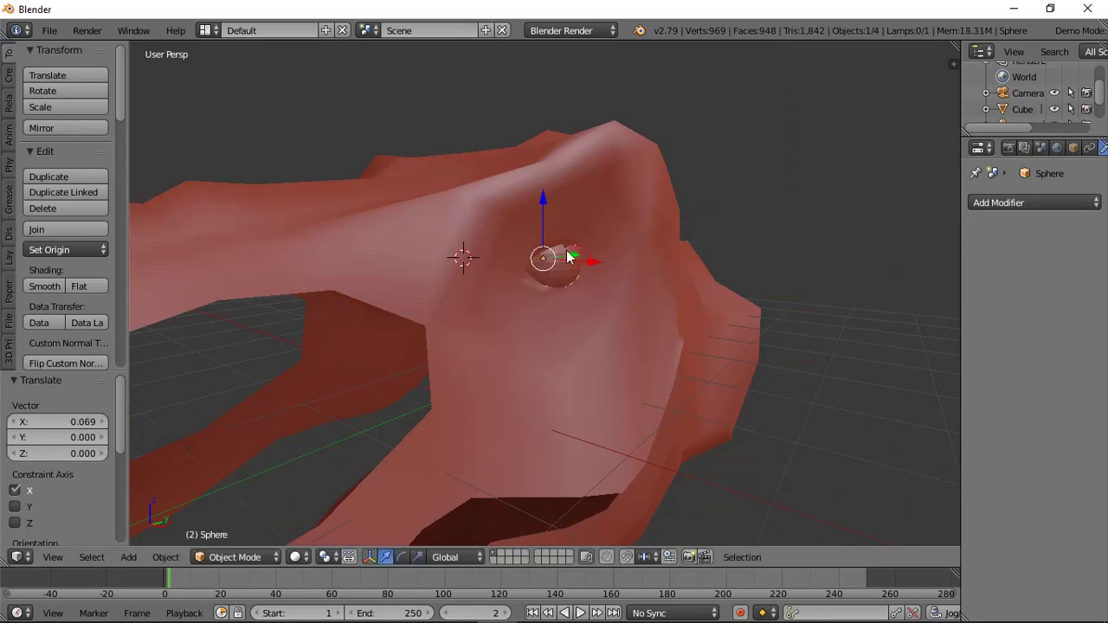
{"action": "left_click", "coordinate": [569, 255]}
{"action": "scroll", "coordinate": [623, 281], "scroll_direction": "up", "scroll_amount": 2}
Turn on the head's Subdivision Surface display and move the eyeball -0.052 along X.
{"action": "right_click", "coordinate": [681, 310]}
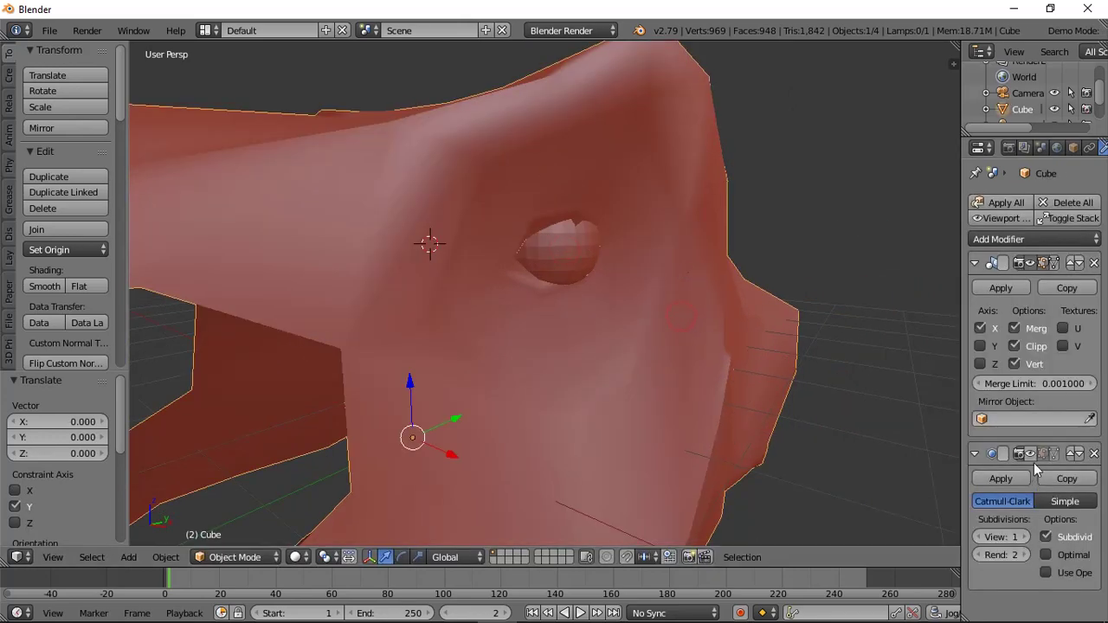
{"action": "left_click", "coordinate": [1030, 456]}
{"action": "right_click", "coordinate": [534, 248]}
{"action": "mouse_move", "coordinate": [576, 241]}
{"action": "left_mouse_down"}
{"action": "mouse_move", "coordinate": [563, 240]}
{"action": "mouse_move", "coordinate": [587, 246]}
{"action": "left_mouse_up"}
{"action": "middle_click_drag", "start_coordinate": [588, 245], "coordinate": [525, 199]}
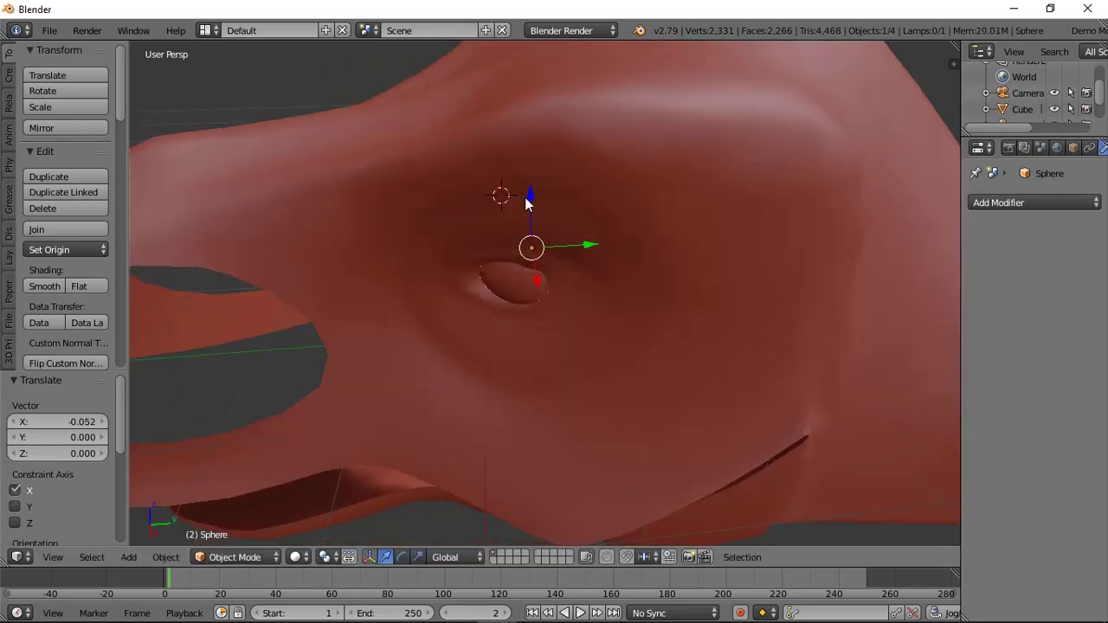
Move the eyeball -0.099 along Y to align it with the eyelid opening.
{"action": "right_click", "coordinate": [562, 242]}
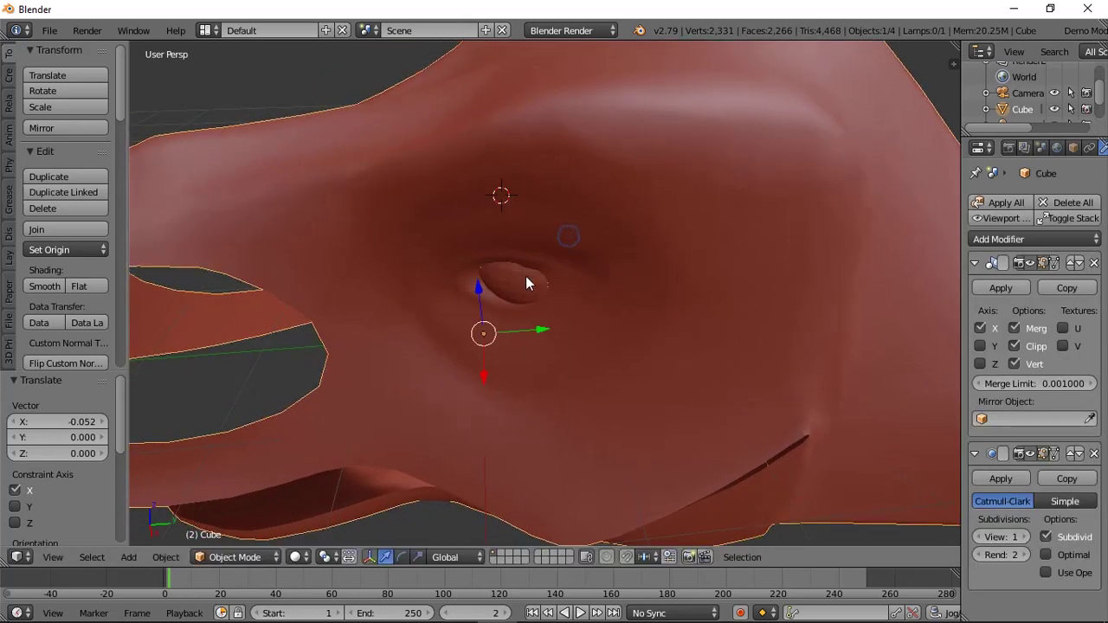
{"action": "right_click", "coordinate": [525, 278]}
{"action": "key", "text": "g"}
{"action": "key", "text": "y"}
{"action": "left_click", "coordinate": [562, 246]}
{"action": "mouse_move", "coordinate": [561, 245]}
{"action": "middle_mouse_down"}
{"action": "mouse_move", "coordinate": [615, 219]}
{"action": "mouse_move", "coordinate": [722, 209]}
{"action": "middle_mouse_up"}
Switch to orthographic view, apply smooth shading to the eyeball and deselect it.
{"action": "key", "text": "KP_5"}
{"action": "key", "text": "z"}
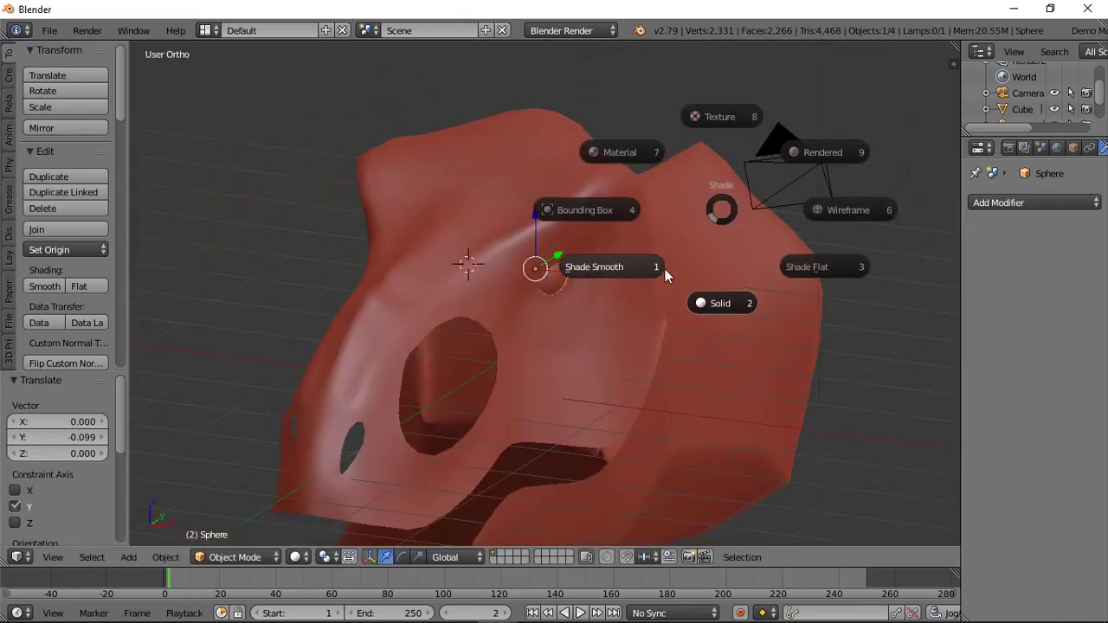
{"action": "left_click", "coordinate": [662, 270]}
{"action": "middle_click_drag", "start_coordinate": [662, 269], "coordinate": [646, 233]}
{"action": "key", "text": "a"}
Enter Edit Mode on the head and select the vertices around the nostril opening.
{"action": "right_click", "coordinate": [480, 322]}
{"action": "mouse_move", "coordinate": [480, 322]}
{"action": "middle_mouse_down"}
{"action": "mouse_move", "coordinate": [600, 325]}
{"action": "mouse_move", "coordinate": [643, 313]}
{"action": "mouse_move", "coordinate": [457, 315]}
{"action": "mouse_move", "coordinate": [479, 302]}
{"action": "middle_mouse_up"}
{"action": "scroll", "coordinate": [643, 313], "scroll_direction": "down", "scroll_amount": 6}
{"action": "scroll", "coordinate": [457, 315], "scroll_direction": "up", "scroll_amount": 3}
{"action": "key", "text": "Tab"}
{"action": "left_click", "coordinate": [513, 322]}
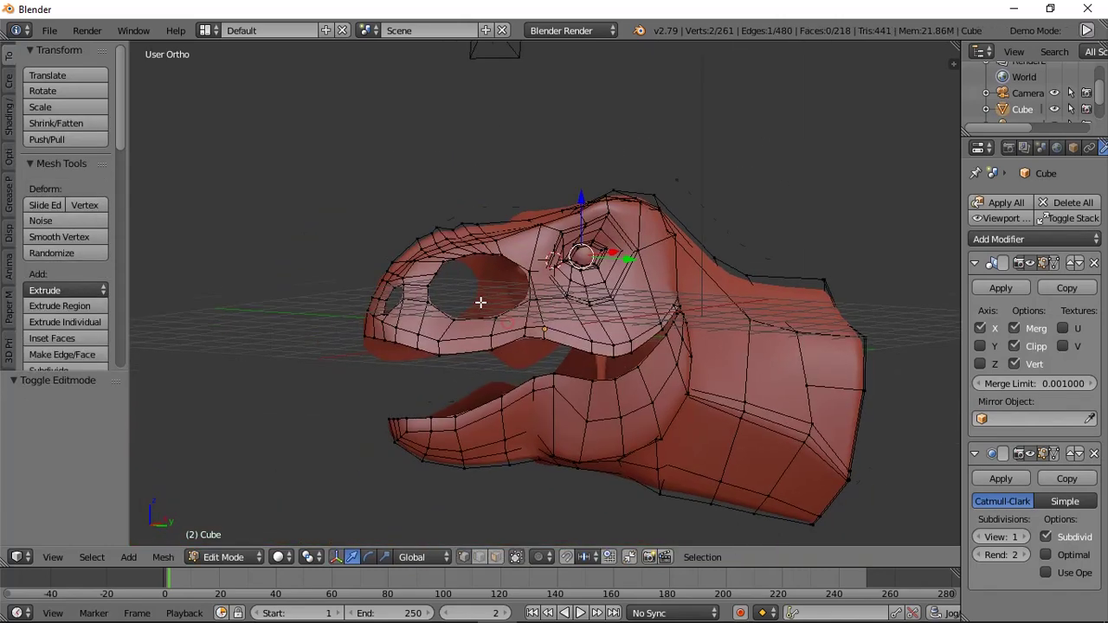
{"action": "scroll", "coordinate": [480, 260], "scroll_direction": "up", "scroll_amount": 4}
{"action": "middle_click_drag", "start_coordinate": [480, 242], "coordinate": [441, 245]}
{"action": "scroll", "coordinate": [441, 245], "scroll_direction": "up", "scroll_amount": 6}
{"action": "key", "text": "a"}
{"action": "right_click", "coordinate": [420, 346]}
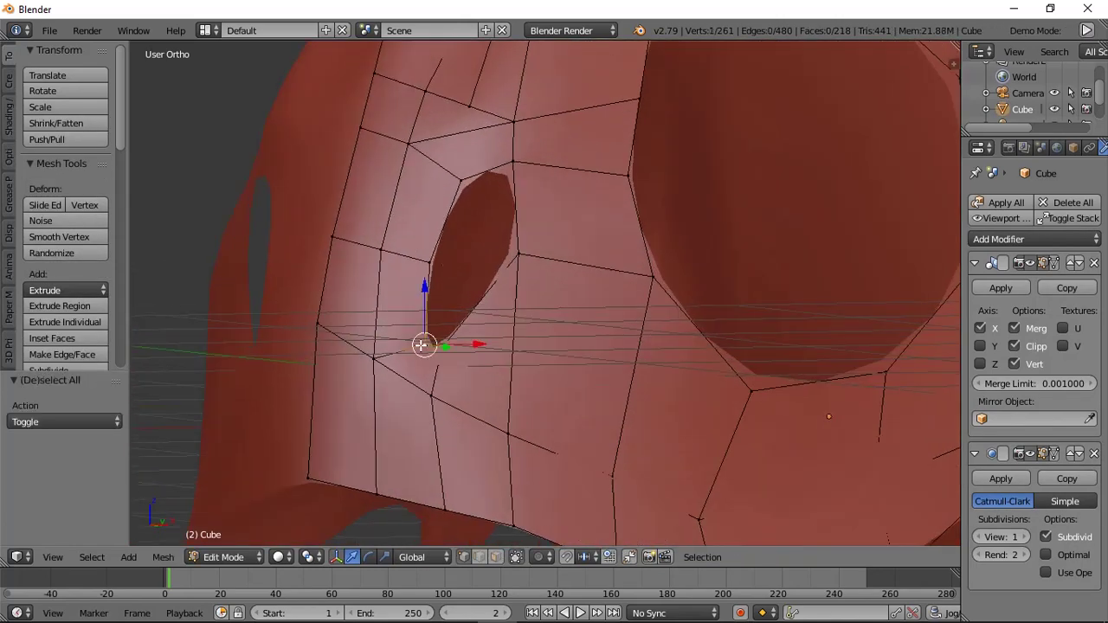
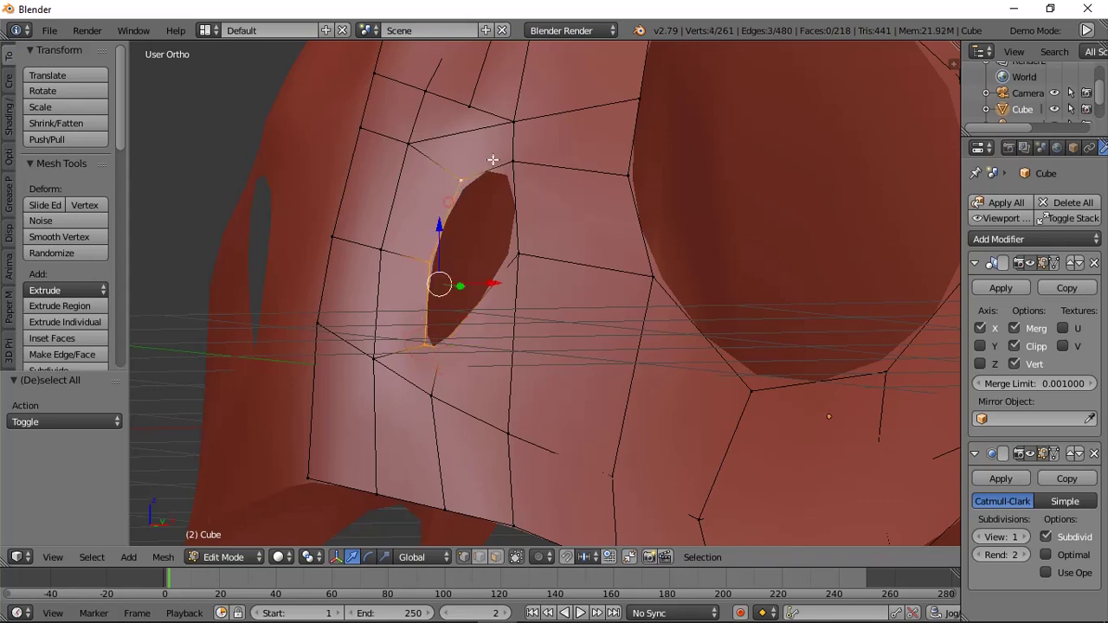
Extrude the nostril rim, scale the new ring to 0.816 and move it -0.026 along X.
{"action": "key", "text": "e"}
{"action": "right_click", "coordinate": [594, 152]}
{"action": "key", "text": "s"}
{"action": "left_click", "coordinate": [606, 195]}
{"action": "middle_click_drag", "start_coordinate": [546, 252], "coordinate": [802, 292]}
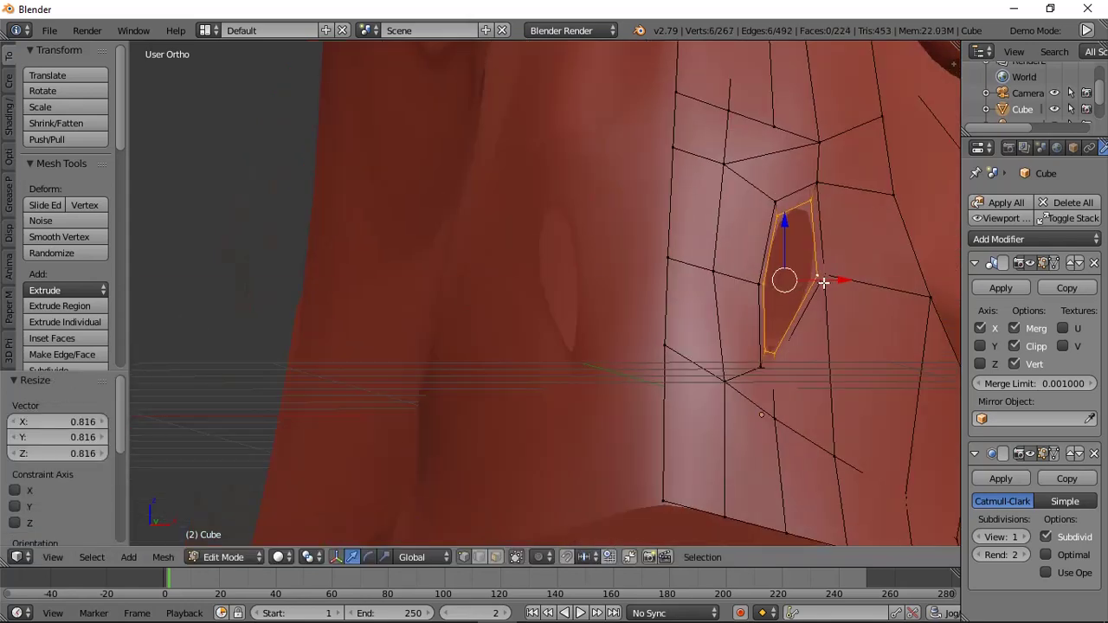
{"action": "left_click_drag", "start_coordinate": [825, 282], "coordinate": [808, 280]}
Move the inner nostril ring 0.036 along Y and fill it with a face.
{"action": "middle_click_drag", "start_coordinate": [572, 270], "coordinate": [436, 269]}
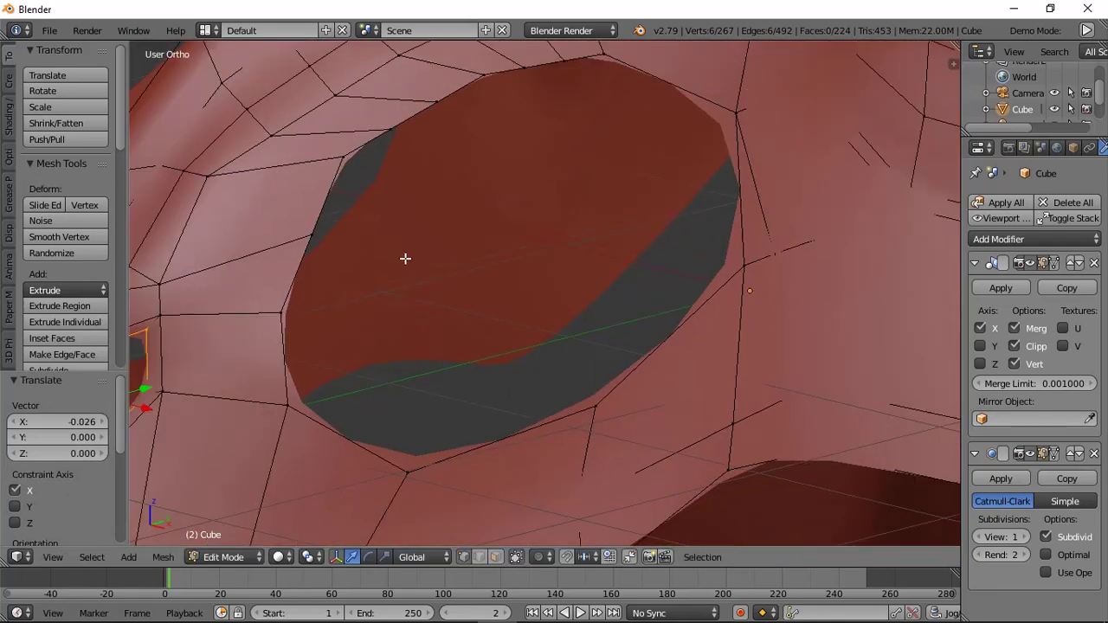
{"action": "scroll", "coordinate": [405, 258], "scroll_direction": "down", "scroll_amount": 4}
{"action": "key", "text": "g"}
{"action": "key", "text": "y"}
{"action": "left_click", "coordinate": [380, 282]}
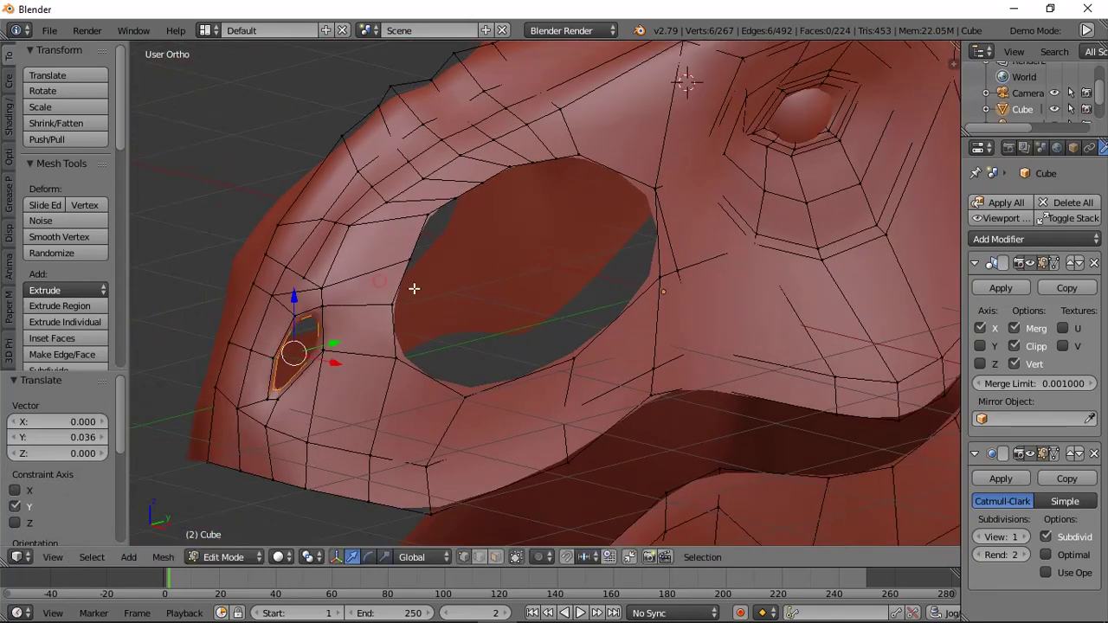
{"action": "key", "text": "f"}
{"action": "key", "text": "e"}
{"action": "left_click", "coordinate": [384, 310]}
{"action": "middle_click_drag", "start_coordinate": [324, 326], "coordinate": [440, 317]}
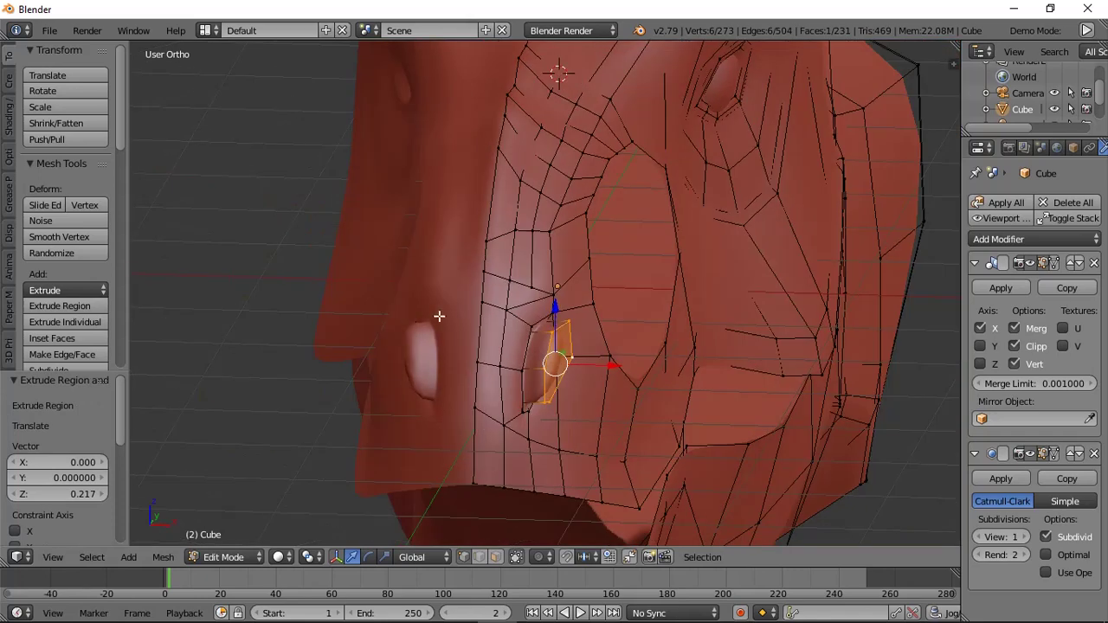
{"action": "key", "text": "ctrl+z"}
Extrude the nostril face into the snout, scale it to 0.632 and deselect the mesh.
{"action": "key", "text": "e"}
{"action": "left_click", "coordinate": [614, 339]}
{"action": "key", "text": "s"}
{"action": "left_click", "coordinate": [572, 349]}
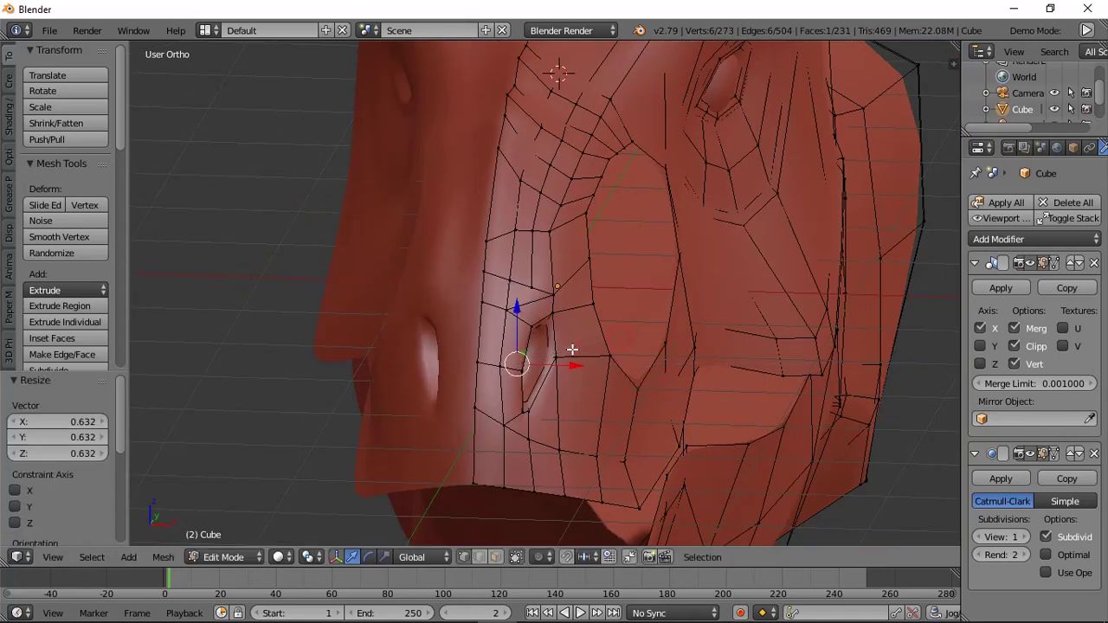
{"action": "middle_click_drag", "start_coordinate": [571, 349], "coordinate": [453, 341]}
{"action": "key", "text": "g"}
{"action": "right_click", "coordinate": [433, 327]}
{"action": "key", "text": "a"}
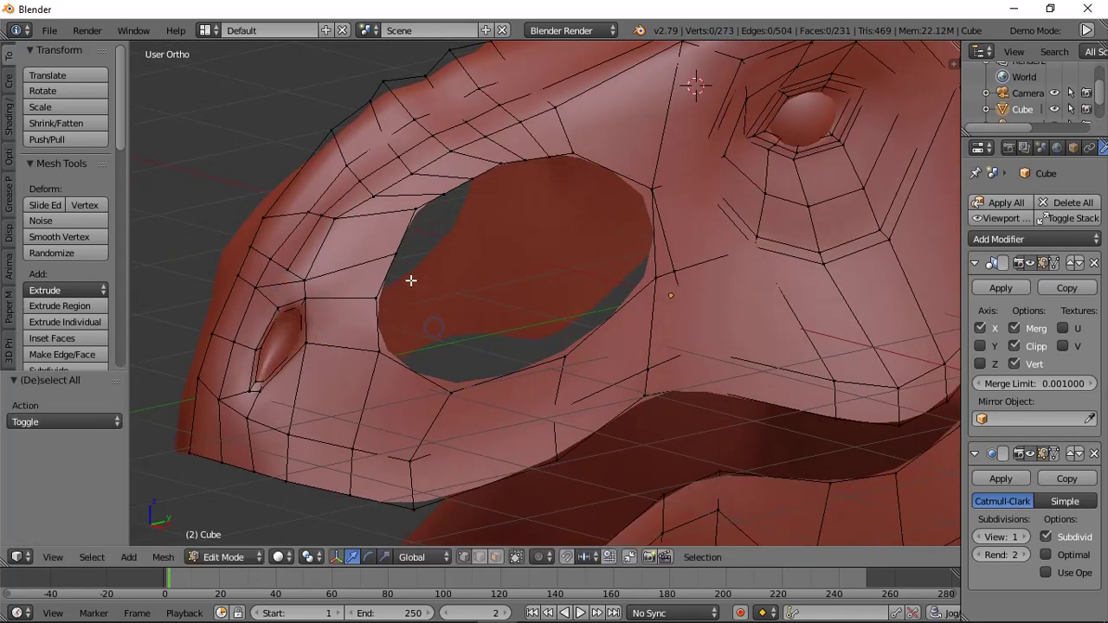
Join the upper and lower rims near the front of the large snout opening with an edge, and cut a loop through the strip below.
{"action": "key", "text": "f"}
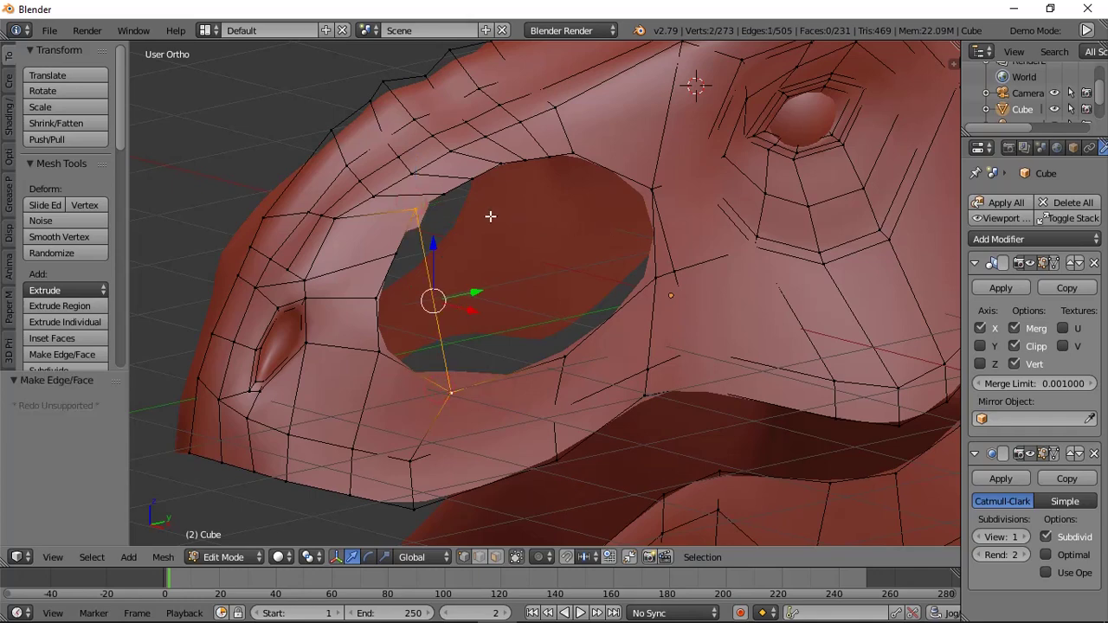
{"action": "key", "text": "ctrl+r"}
{"action": "left_click", "coordinate": [478, 396]}
{"action": "left_click", "coordinate": [477, 396]}
{"action": "key", "text": "a"}
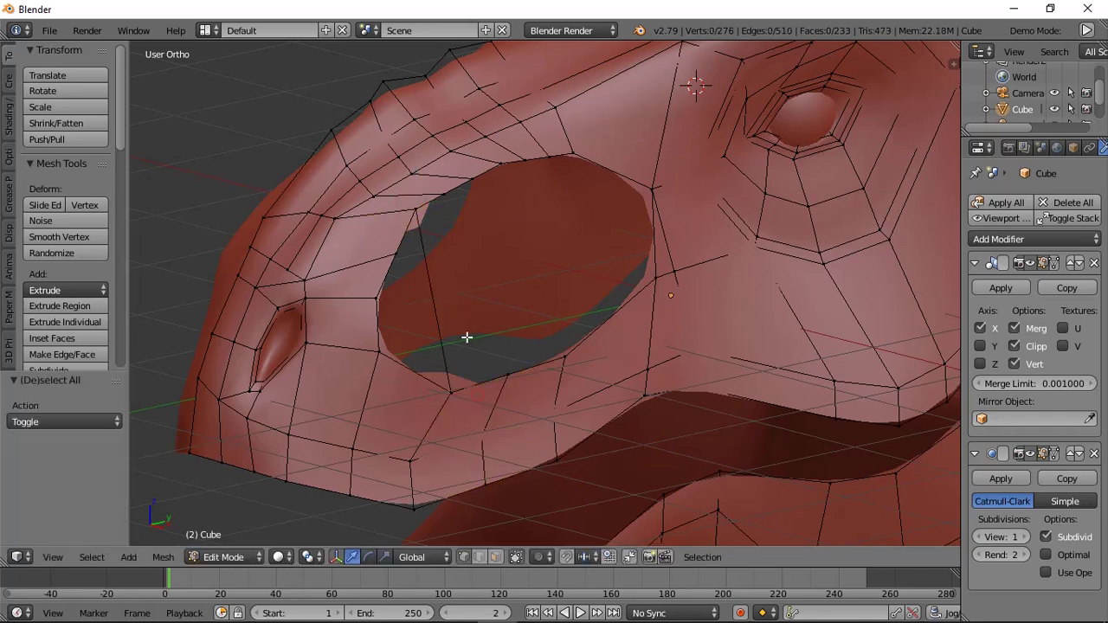
{"action": "key", "text": "f"}
{"action": "key", "text": "ctrl+z"}
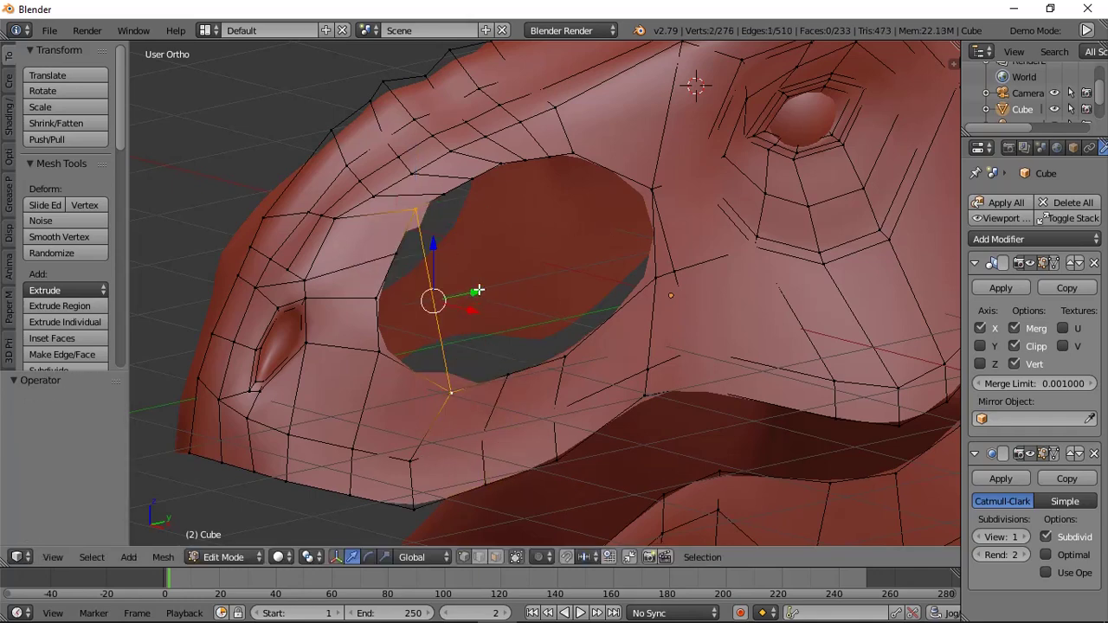
{"action": "key", "text": "f"}
{"action": "key", "text": "ctrl+z"}
Fill two four-sided faces across the snout opening and cut three edge loops through the strip below its rear part.
{"action": "key", "text": "f"}
{"action": "key", "text": "f"}
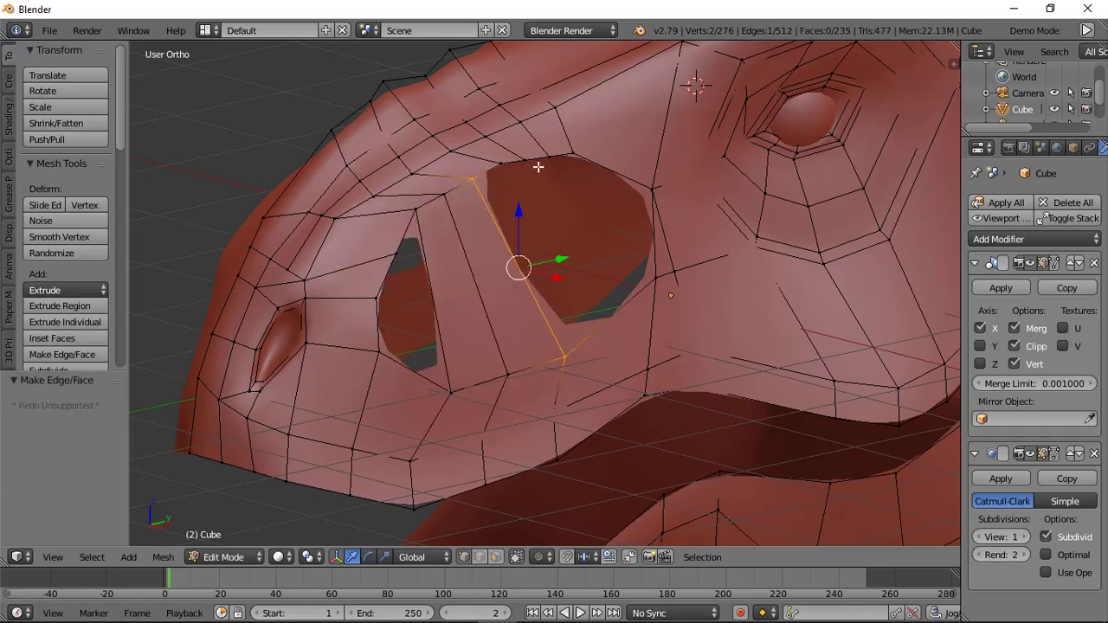
{"action": "key", "text": "ctrl+r"}
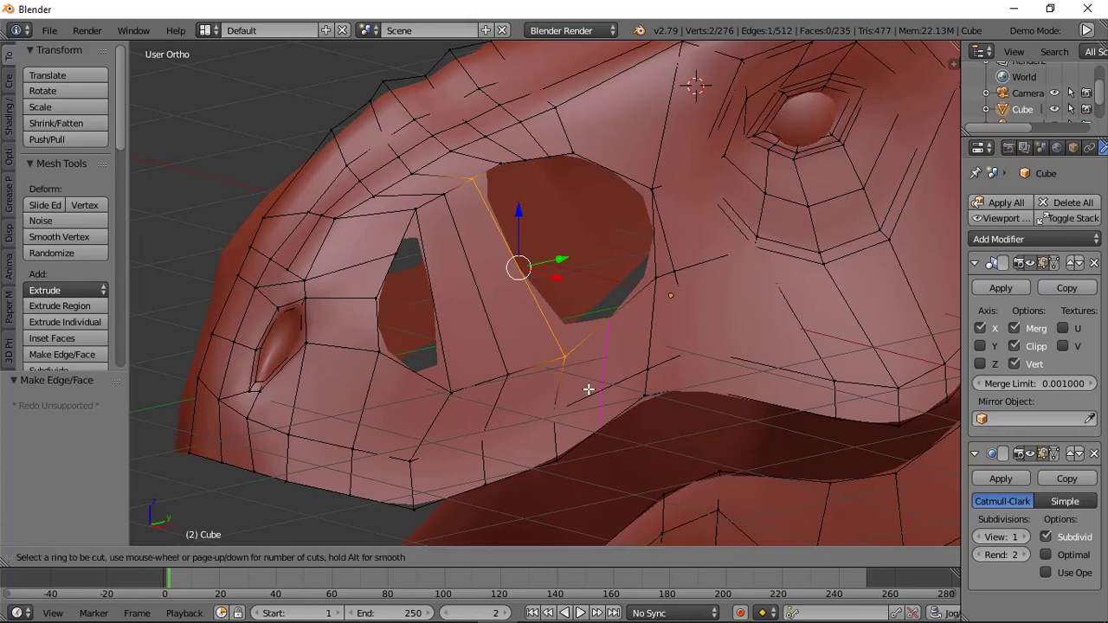
{"action": "left_click", "coordinate": [589, 390]}
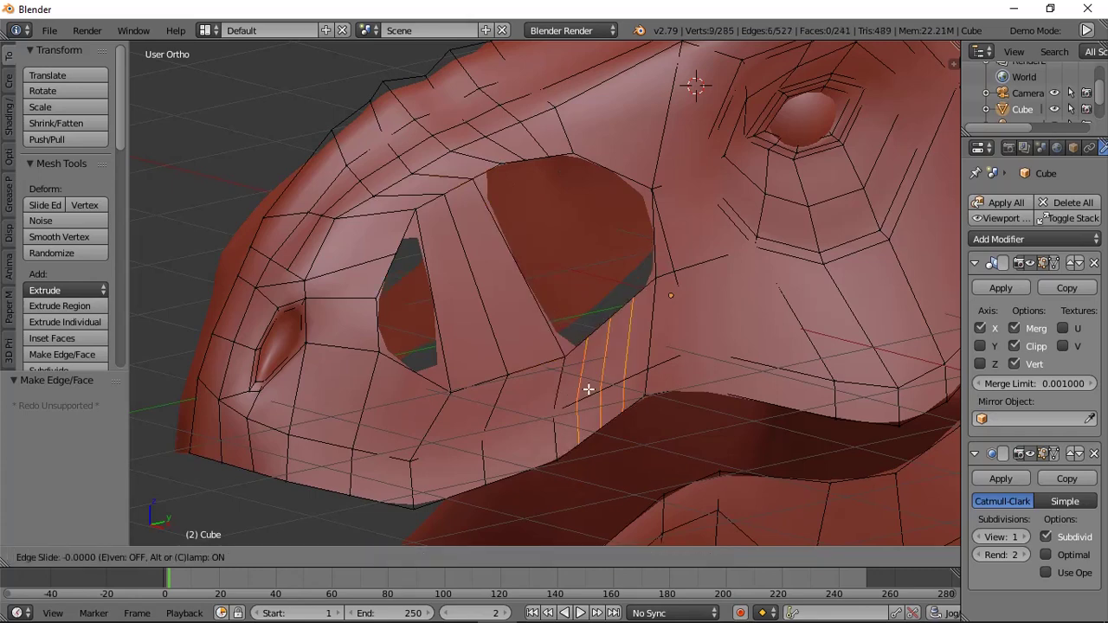
{"action": "left_click", "coordinate": [589, 389]}
{"action": "key", "text": "a"}
Fill the rear part of the snout opening with four-sided faces, ending in a triangle at its rear corner.
{"action": "key", "text": "f"}
{"action": "key", "text": "f"}
{"action": "key", "text": "f"}
{"action": "key", "text": "f"}
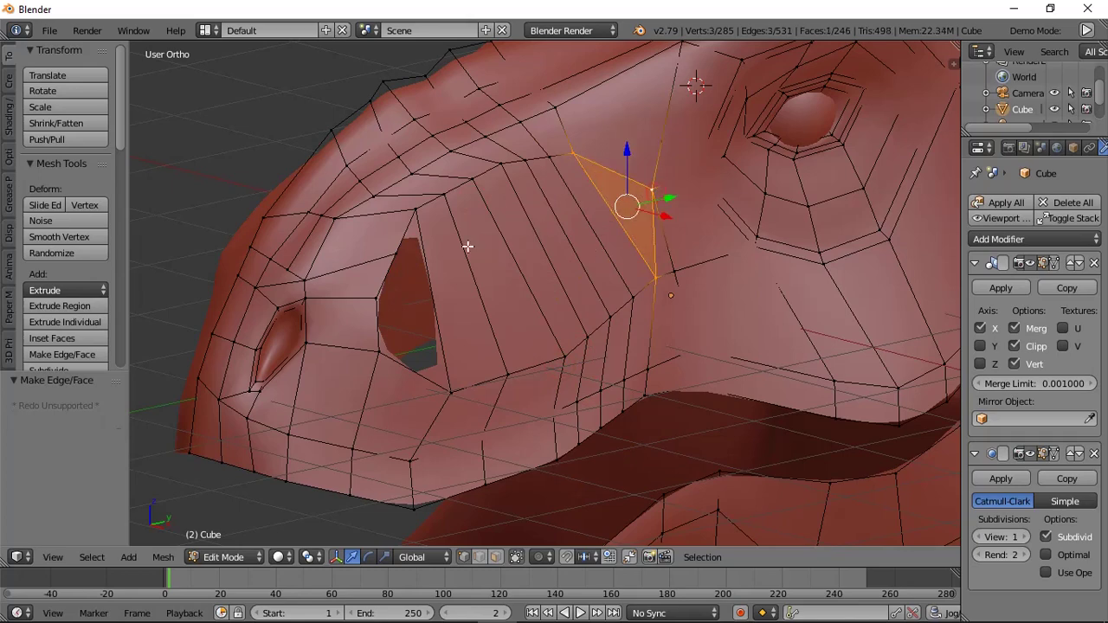
{"action": "key", "text": "a"}
Cut one lengthwise edge loop through the middle of the new snout faces.
{"action": "key", "text": "ctrl+r"}
{"action": "left_click", "coordinate": [536, 260]}
{"action": "left_click", "coordinate": [536, 260]}
{"action": "key", "text": "a"}
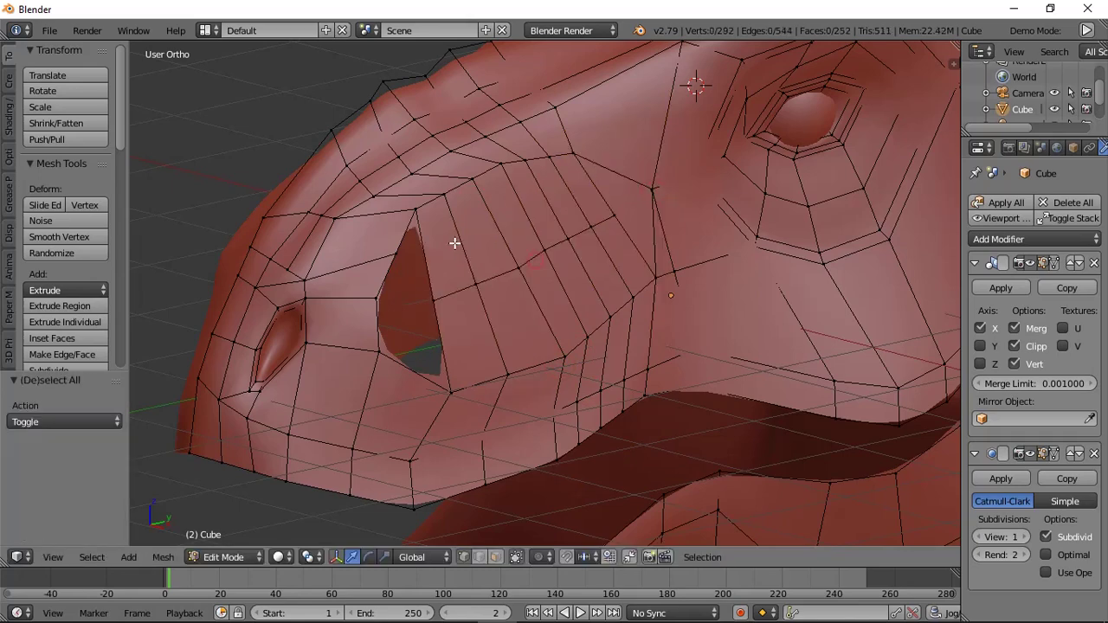
Fill the lower and upper halves of the remaining gap at the front of the snout opening with faces.
{"action": "key", "text": "f"}
{"action": "key", "text": "f"}
{"action": "key", "text": "a"}
{"action": "right_click", "coordinate": [432, 294]}
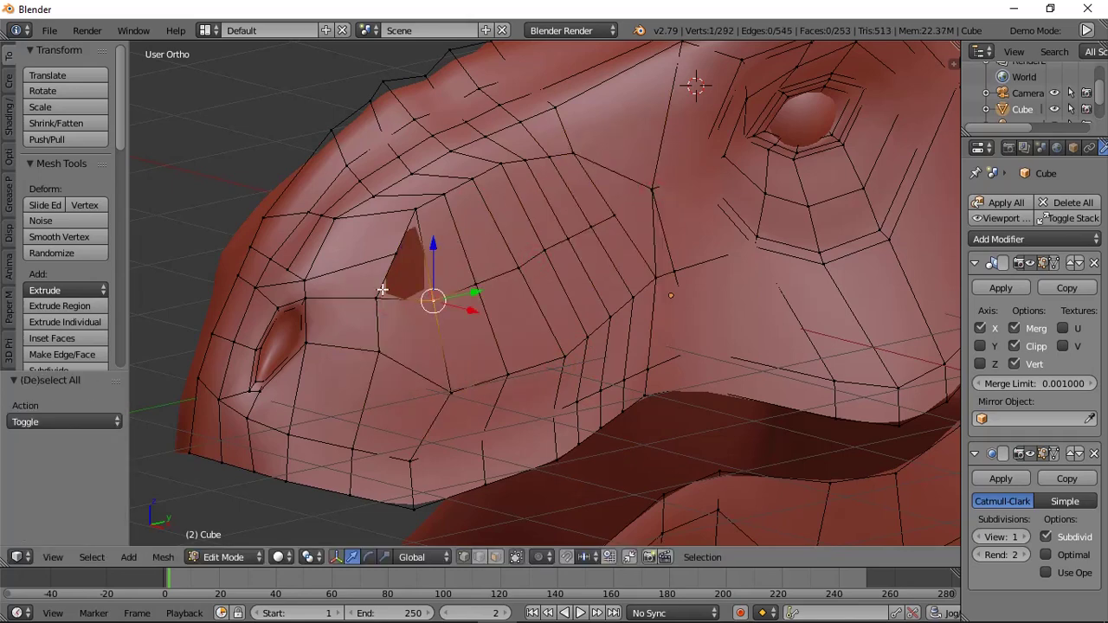
{"action": "right_click", "coordinate": [378, 292], "text": "shift"}
{"action": "key", "text": "f"}
{"action": "key", "text": "a"}
Knife-cut an edge from the rear end of the lengthwise loop to the triangle's upper rear corner and deselect the mesh.
{"action": "key", "text": "k"}
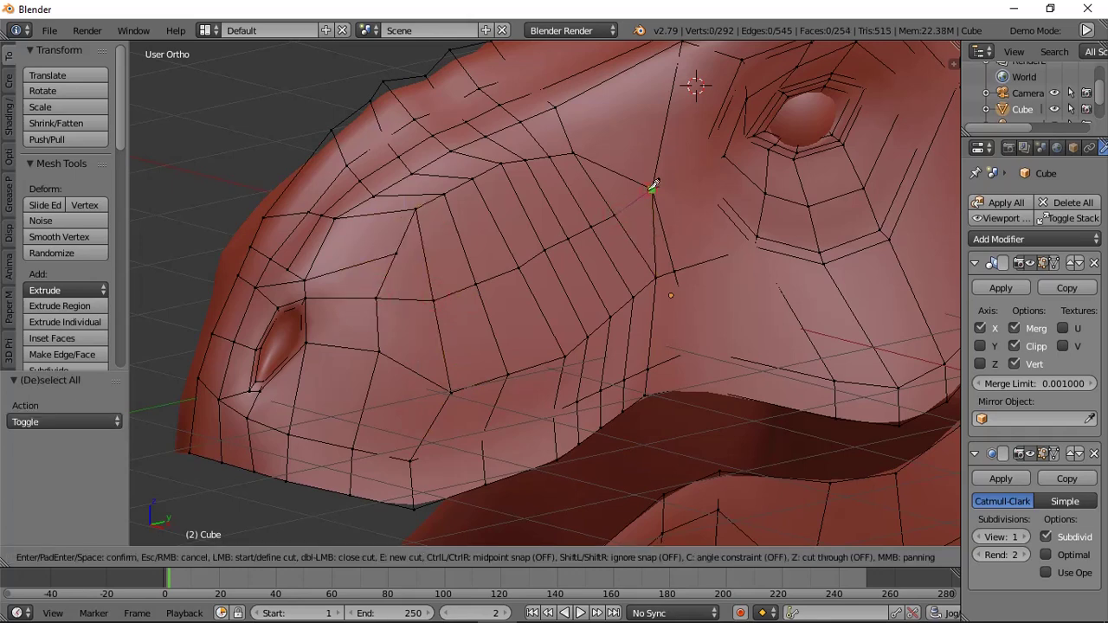
{"action": "key", "text": "Return"}
{"action": "mouse_move", "coordinate": [651, 189]}
{"action": "middle_mouse_down"}
{"action": "mouse_move", "coordinate": [875, 181]}
{"action": "mouse_move", "coordinate": [836, 165]}
{"action": "mouse_move", "coordinate": [630, 232]}
{"action": "mouse_move", "coordinate": [609, 169]}
{"action": "mouse_move", "coordinate": [638, 174]}
{"action": "middle_mouse_up"}
{"action": "key", "text": "a"}
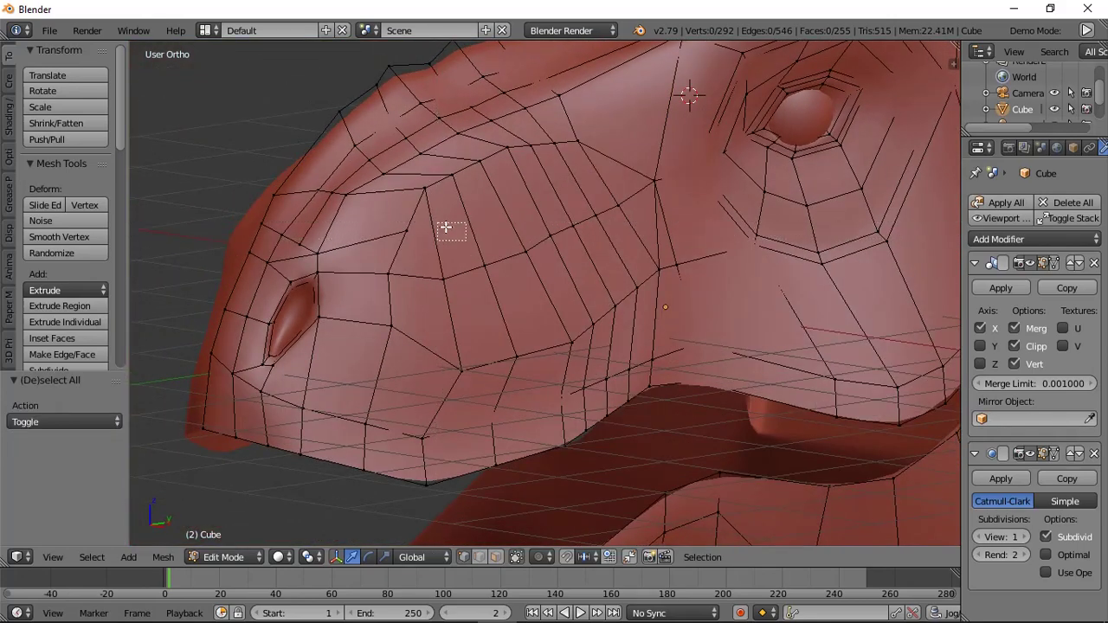
Select vertices in the new faces on the snout side and shift them to even out the surface.
{"action": "left_click_drag", "start_coordinate": [507, 191], "coordinate": [598, 264]}
{"action": "left_click_drag", "start_coordinate": [632, 215], "coordinate": [633, 216]}
{"action": "middle_click_drag", "start_coordinate": [633, 217], "coordinate": [655, 228]}
{"action": "left_click_drag", "start_coordinate": [643, 256], "coordinate": [637, 257]}
{"action": "middle_click_drag", "start_coordinate": [637, 257], "coordinate": [600, 262]}
{"action": "key", "text": "a"}
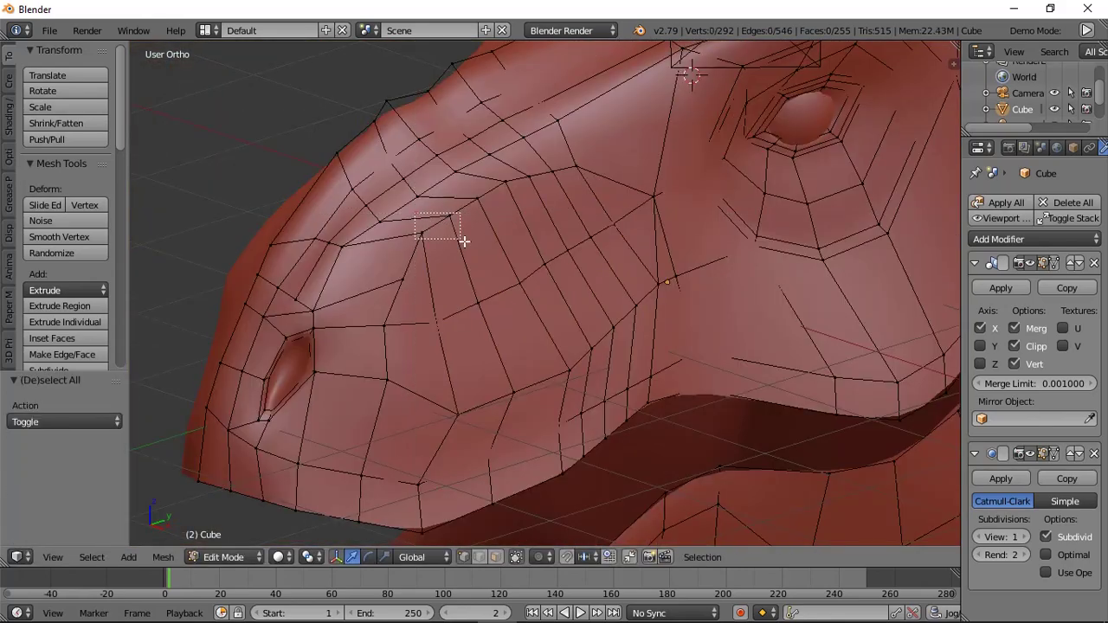
Select the two vertices at the upper front corner of the new snout faces and adjust their position.
{"action": "left_click_drag", "start_coordinate": [464, 241], "coordinate": [465, 240]}
{"action": "middle_click_drag", "start_coordinate": [597, 196], "coordinate": [620, 201]}
{"action": "left_click_drag", "start_coordinate": [597, 210], "coordinate": [608, 212]}
{"action": "mouse_move", "coordinate": [624, 195]}
{"action": "middle_mouse_down"}
{"action": "mouse_move", "coordinate": [672, 171]}
{"action": "mouse_move", "coordinate": [804, 156]}
{"action": "mouse_move", "coordinate": [797, 143]}
{"action": "mouse_move", "coordinate": [631, 178]}
{"action": "middle_mouse_up"}
{"action": "scroll", "coordinate": [804, 156], "scroll_direction": "down", "scroll_amount": 3}
{"action": "scroll", "coordinate": [631, 179], "scroll_direction": "up", "scroll_amount": 3}
{"action": "key", "text": "a"}
{"action": "middle_click_drag", "start_coordinate": [575, 365], "coordinate": [544, 376]}
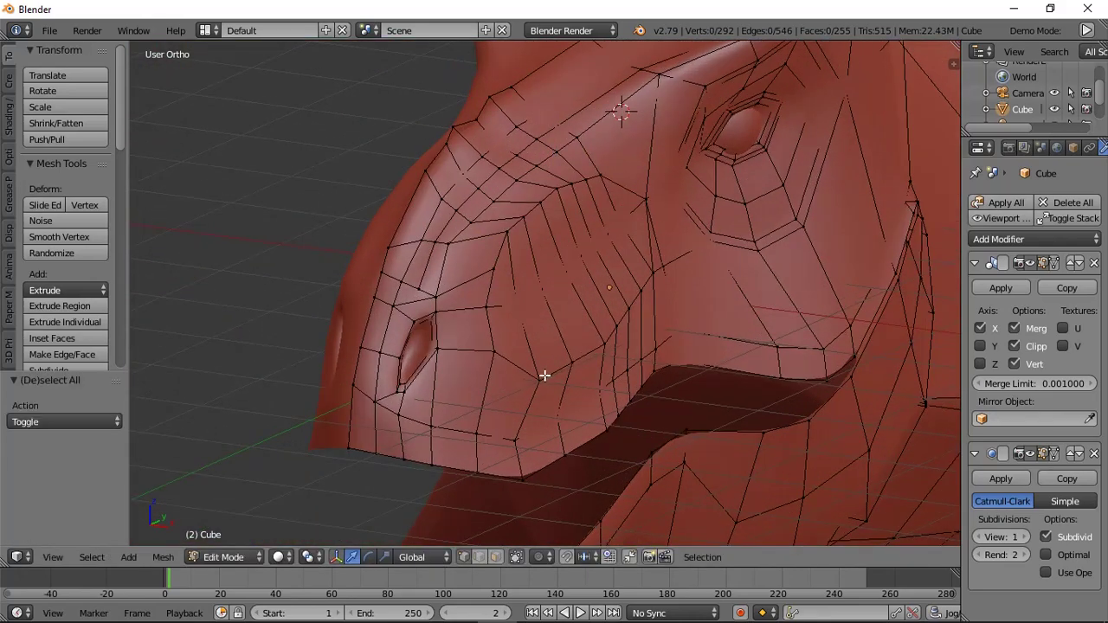
{"action": "left_click_drag", "start_coordinate": [579, 387], "coordinate": [569, 384]}
{"action": "scroll", "coordinate": [573, 383], "scroll_direction": "down", "scroll_amount": 6}
{"action": "middle_click_drag", "start_coordinate": [573, 383], "coordinate": [396, 298]}
{"action": "scroll", "coordinate": [541, 311], "scroll_direction": "up", "scroll_amount": 6}
Select seven vertices along the snout's lengthwise loop, push them outward about 0.181 along X, and fine-tune their X position.
{"action": "key", "text": "a"}
{"action": "left_click_drag", "start_coordinate": [452, 274], "coordinate": [386, 326]}
{"action": "key", "text": "b"}
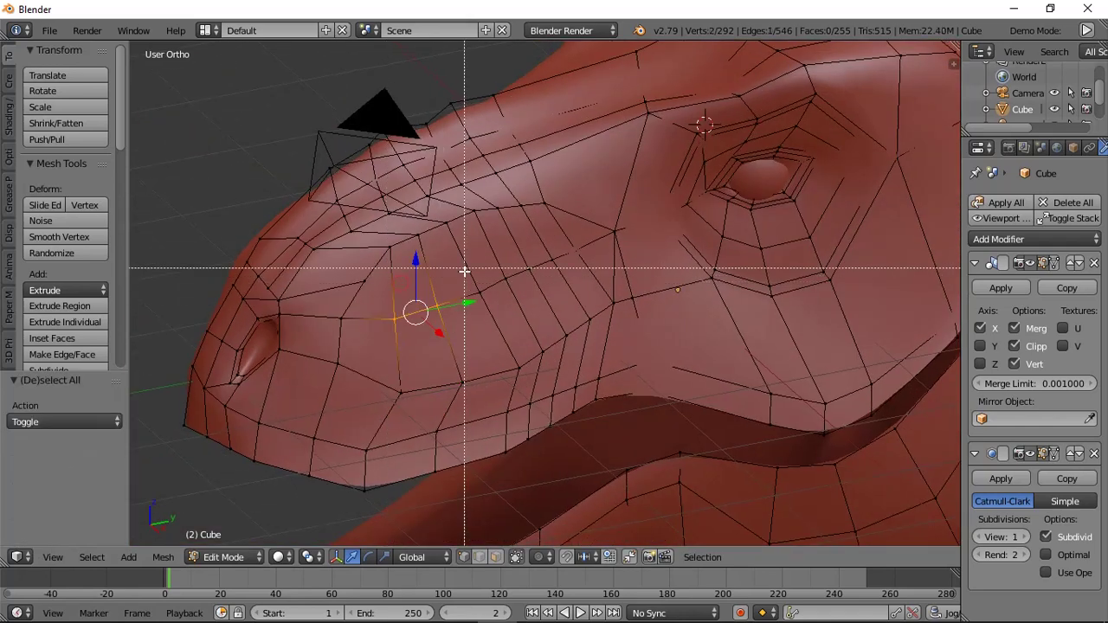
{"action": "left_click_drag", "start_coordinate": [590, 275], "coordinate": [593, 277]}
{"action": "middle_click_drag", "start_coordinate": [593, 277], "coordinate": [677, 261]}
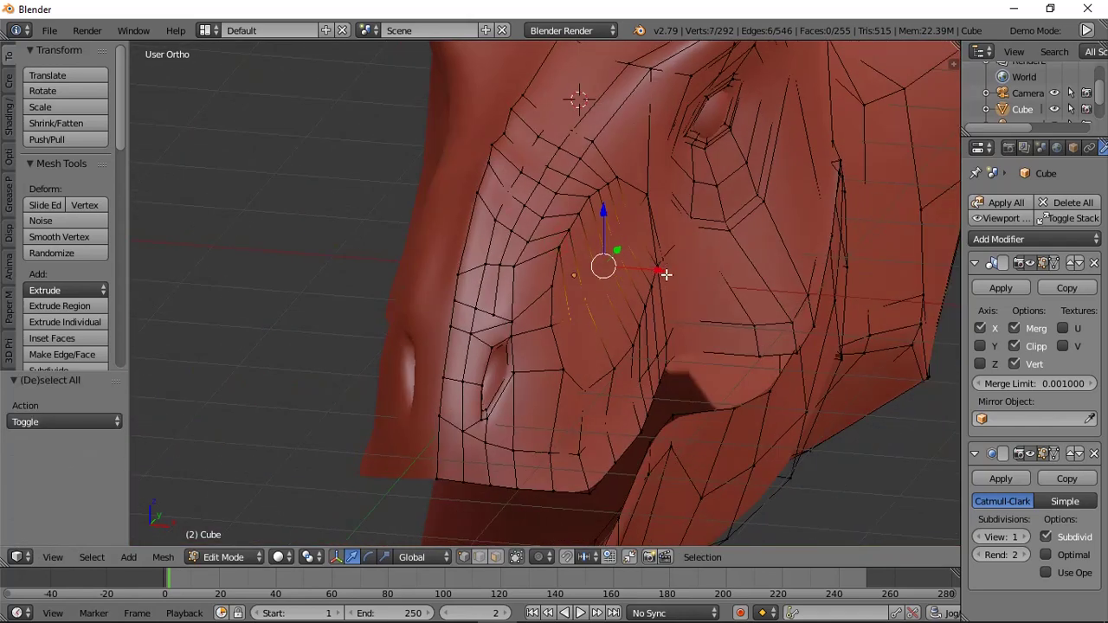
{"action": "left_click_drag", "start_coordinate": [665, 274], "coordinate": [688, 275]}
{"action": "middle_click_drag", "start_coordinate": [688, 275], "coordinate": [716, 250]}
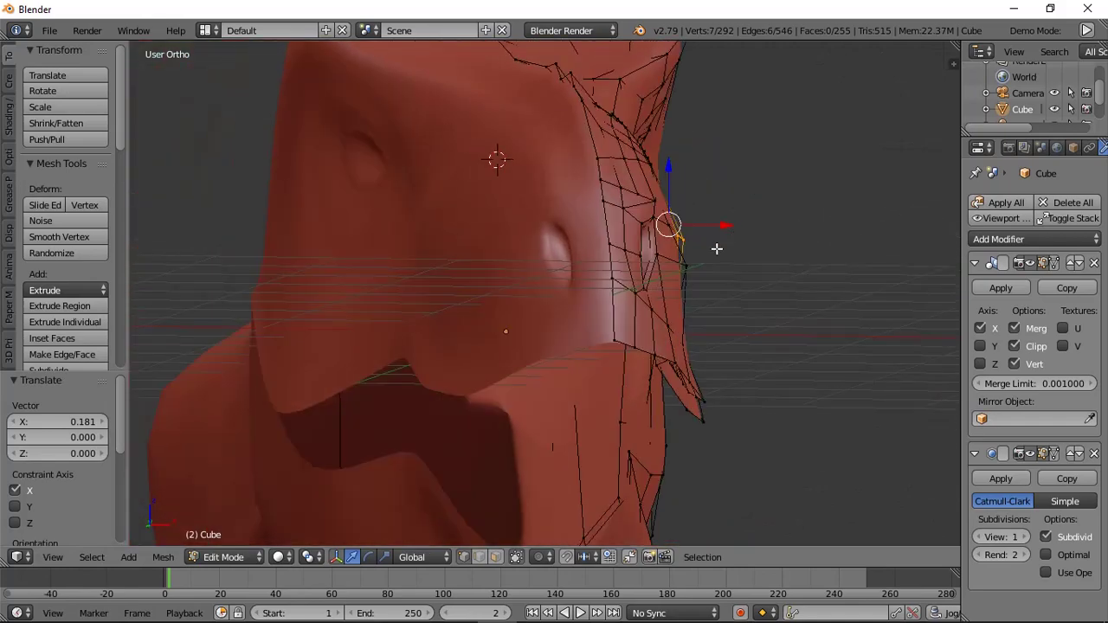
{"action": "left_click_drag", "start_coordinate": [725, 226], "coordinate": [693, 251]}
{"action": "middle_click_drag", "start_coordinate": [749, 251], "coordinate": [557, 319]}
{"action": "scroll", "coordinate": [653, 267], "scroll_direction": "down", "scroll_amount": 3}
{"action": "key", "text": "a"}
Move a vertex on the lower jaw's underside outward along X and shift the front side of the lower lip inward.
{"action": "scroll", "coordinate": [558, 320], "scroll_direction": "up", "scroll_amount": 4}
{"action": "middle_click_drag", "start_coordinate": [493, 374], "coordinate": [555, 378]}
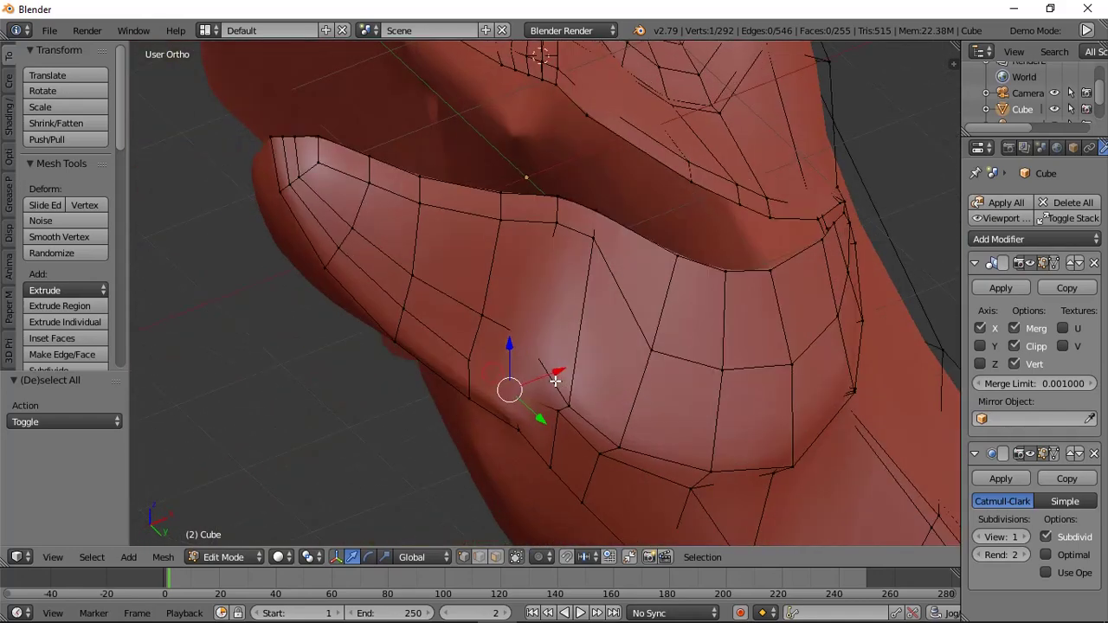
{"action": "left_click_drag", "start_coordinate": [555, 376], "coordinate": [583, 384]}
{"action": "middle_click_drag", "start_coordinate": [584, 383], "coordinate": [585, 280]}
{"action": "key", "text": "a"}
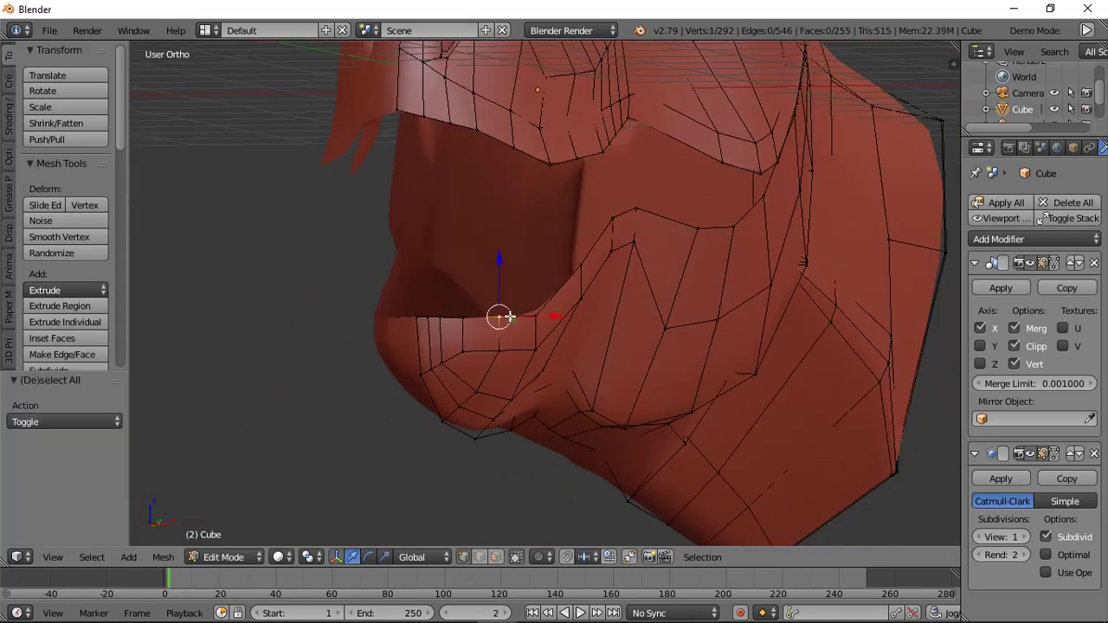
{"action": "left_click_drag", "start_coordinate": [567, 316], "coordinate": [556, 322]}
{"action": "scroll", "coordinate": [561, 315], "scroll_direction": "up", "scroll_amount": 11}
Select the edge loop running along the lower part of the jaw and dissolve its edges.
{"action": "key", "text": "a"}
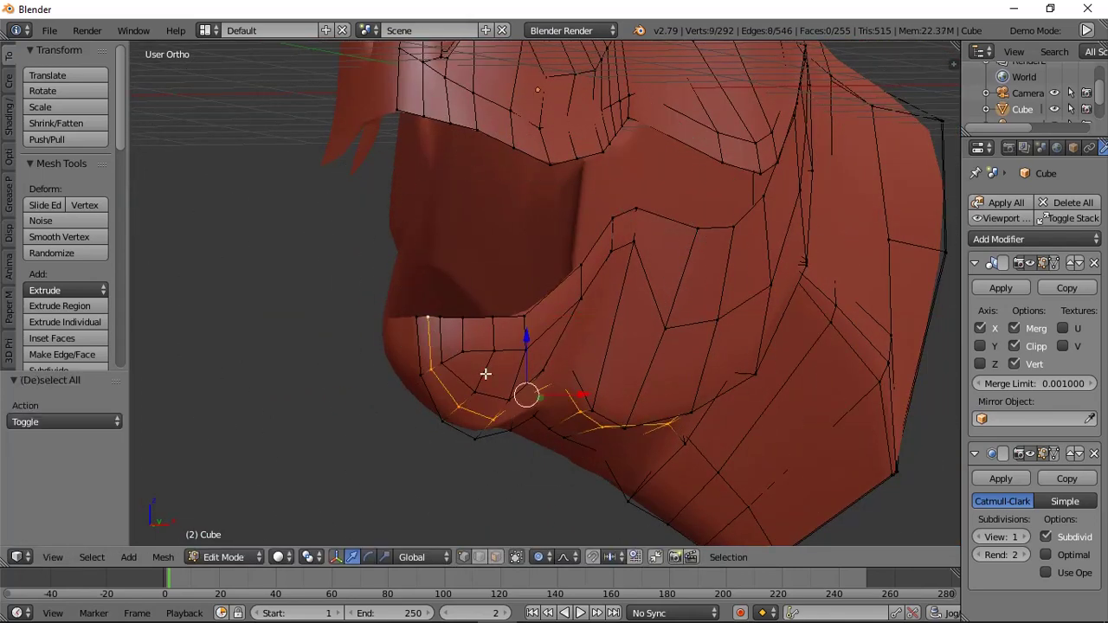
{"action": "middle_click_drag", "start_coordinate": [486, 374], "coordinate": [574, 354]}
{"action": "key", "text": "x"}
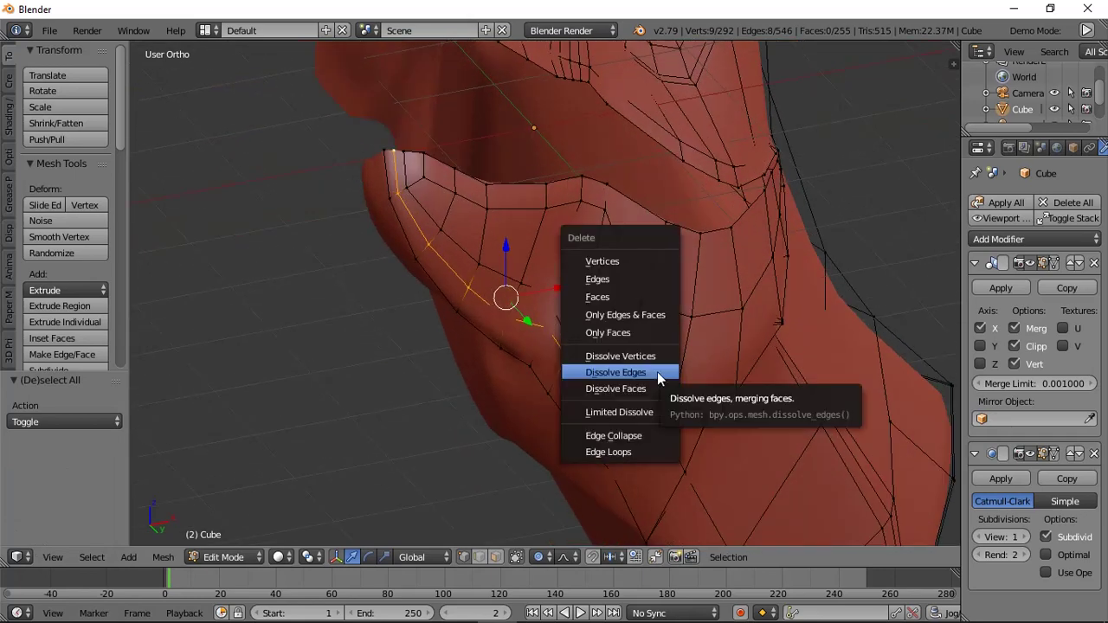
{"action": "left_click", "coordinate": [657, 378]}
{"action": "middle_click_drag", "start_coordinate": [645, 314], "coordinate": [610, 269]}
{"action": "key", "text": "a"}
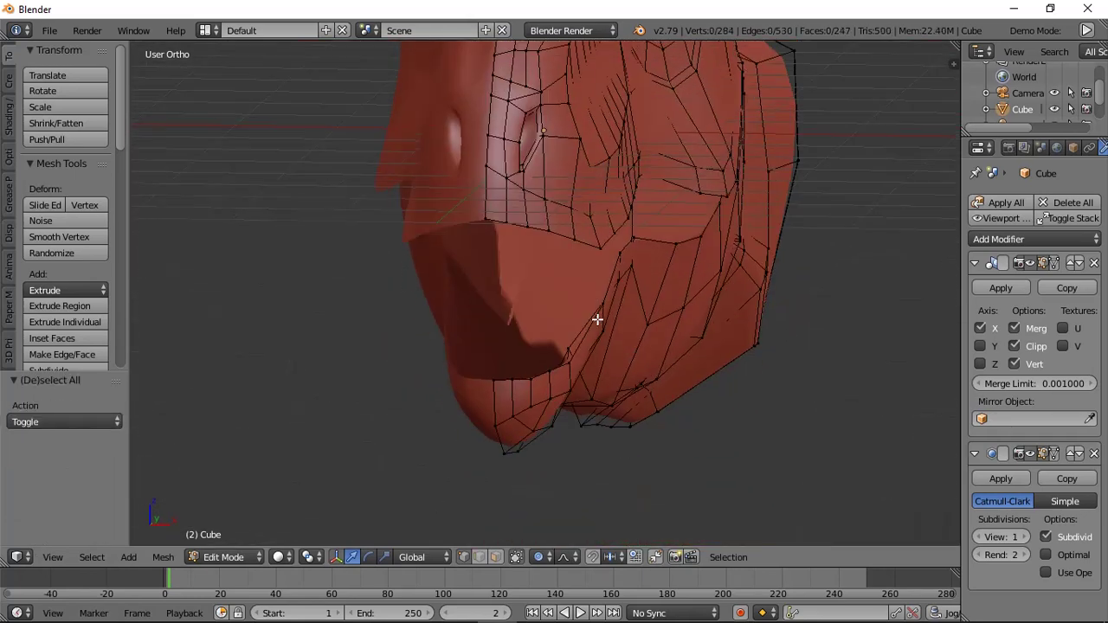
Move the lower lip vertex behind the jaw's front section inward about 0.119 along X with proportional editing.
{"action": "key", "text": "g"}
{"action": "key", "text": "x"}
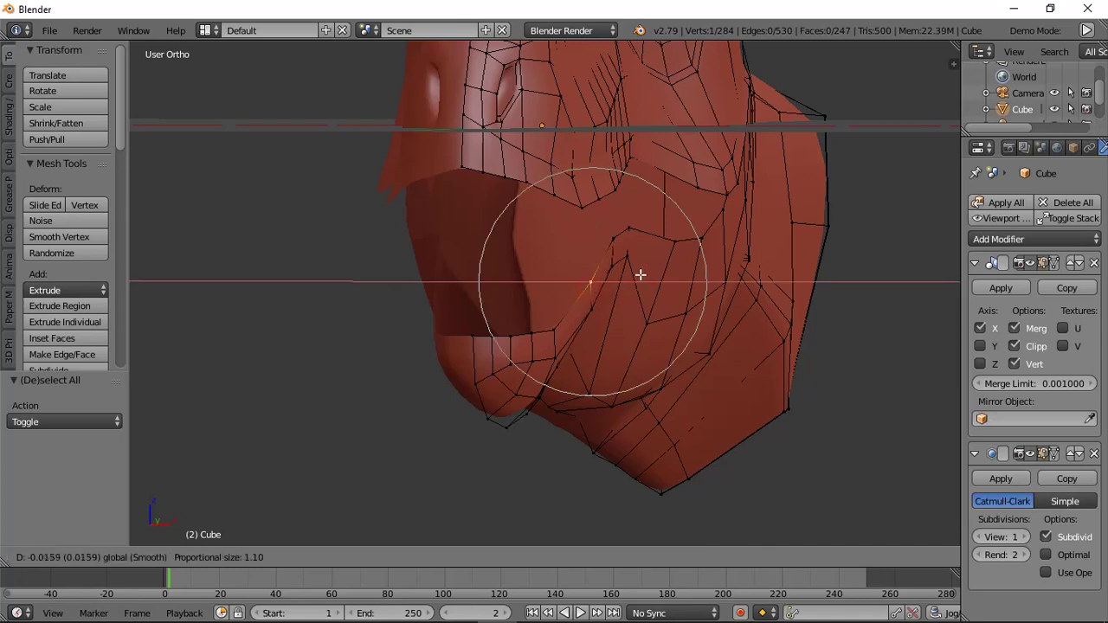
{"action": "scroll", "coordinate": [632, 278], "scroll_direction": "down", "scroll_amount": 4}
{"action": "left_click", "coordinate": [623, 277]}
{"action": "middle_click_drag", "start_coordinate": [621, 277], "coordinate": [539, 284]}
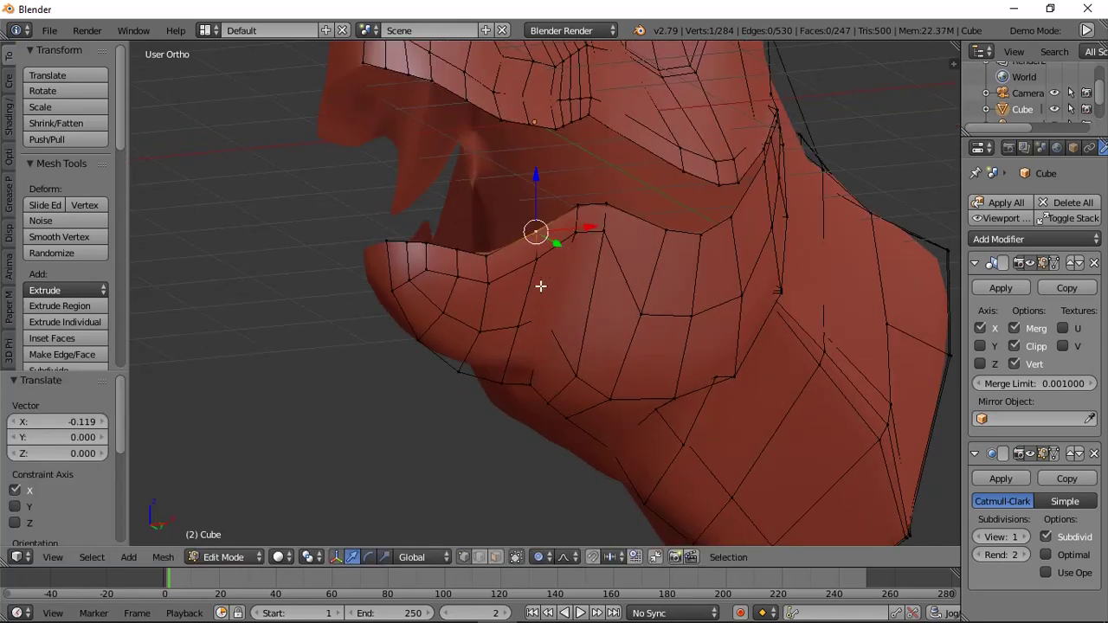
{"action": "key", "text": "a"}
Move the vertex in the middle of the lower jaw's side outward about 0.21 along X.
{"action": "right_click", "coordinate": [549, 318]}
{"action": "key", "text": "g"}
{"action": "key", "text": "x"}
{"action": "scroll", "coordinate": [597, 322], "scroll_direction": "up", "scroll_amount": 4}
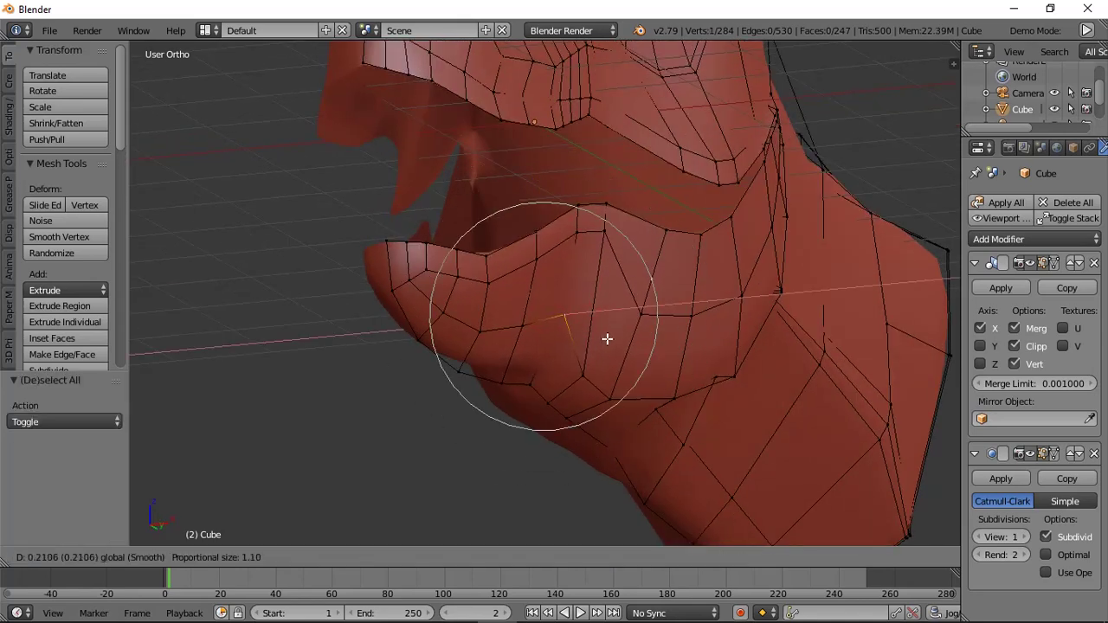
{"action": "left_click", "coordinate": [606, 338]}
{"action": "middle_click_drag", "start_coordinate": [606, 339], "coordinate": [527, 294]}
{"action": "key", "text": "a"}
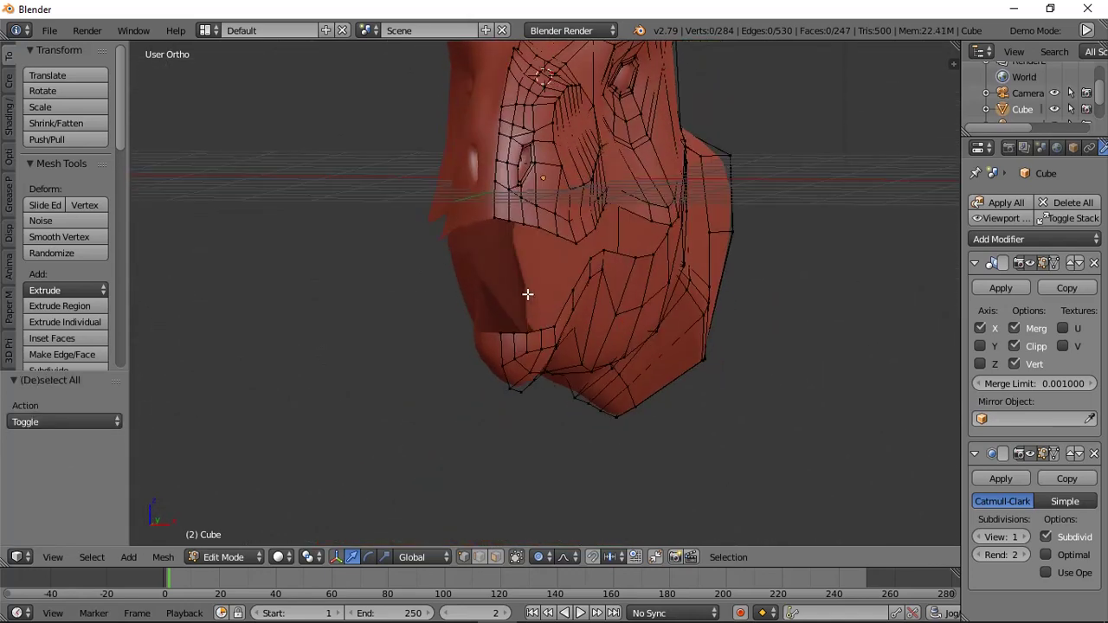
{"action": "key", "text": "g"}
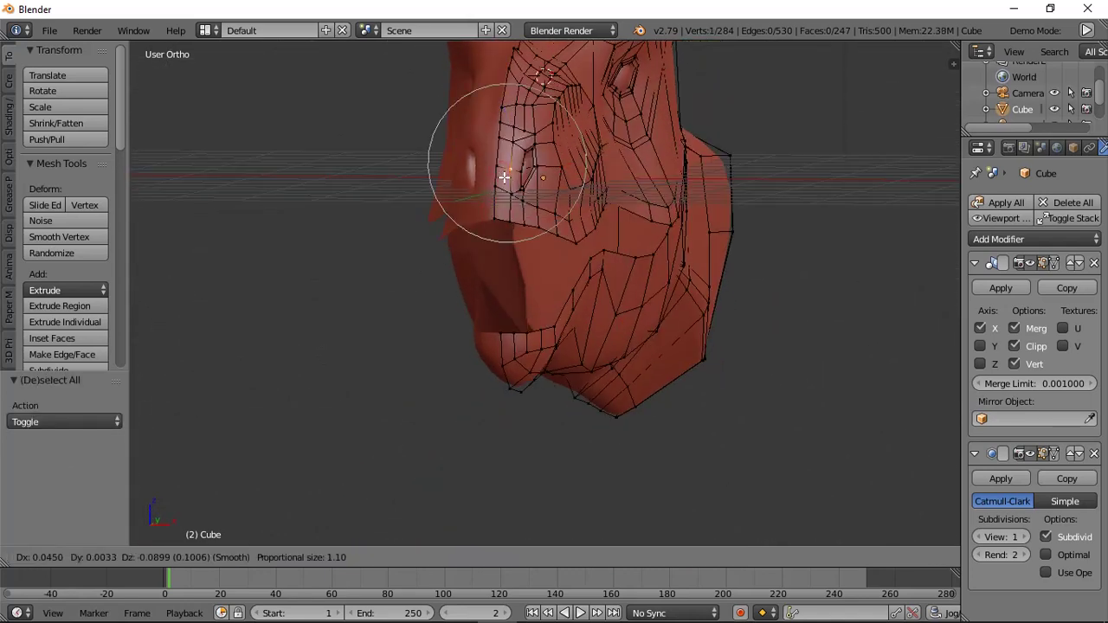
{"action": "right_click", "coordinate": [504, 177]}
{"action": "key", "text": "ctrl+z"}
Lower the upper lip's front centre vertex about 0.12 along Z and check the head in Object Mode before resuming mesh editing.
{"action": "key", "text": "g"}
{"action": "key", "text": "z"}
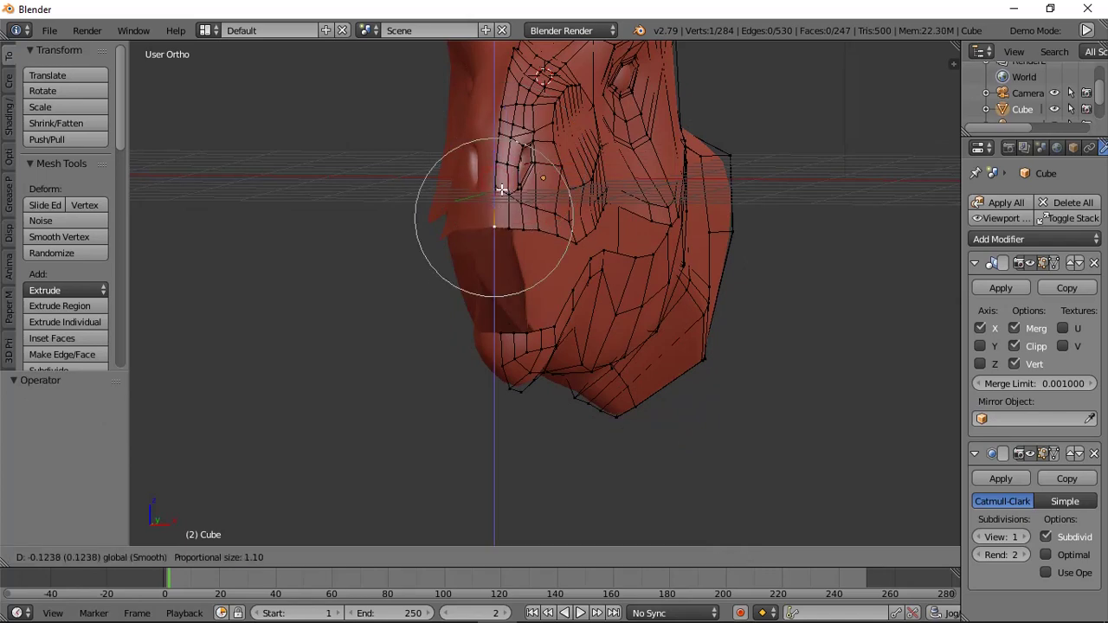
{"action": "scroll", "coordinate": [501, 190], "scroll_direction": "down", "scroll_amount": 2}
{"action": "left_click", "coordinate": [501, 190]}
{"action": "middle_click_drag", "start_coordinate": [501, 190], "coordinate": [496, 233]}
{"action": "key", "text": "Tab"}
{"action": "key", "text": "Tab"}
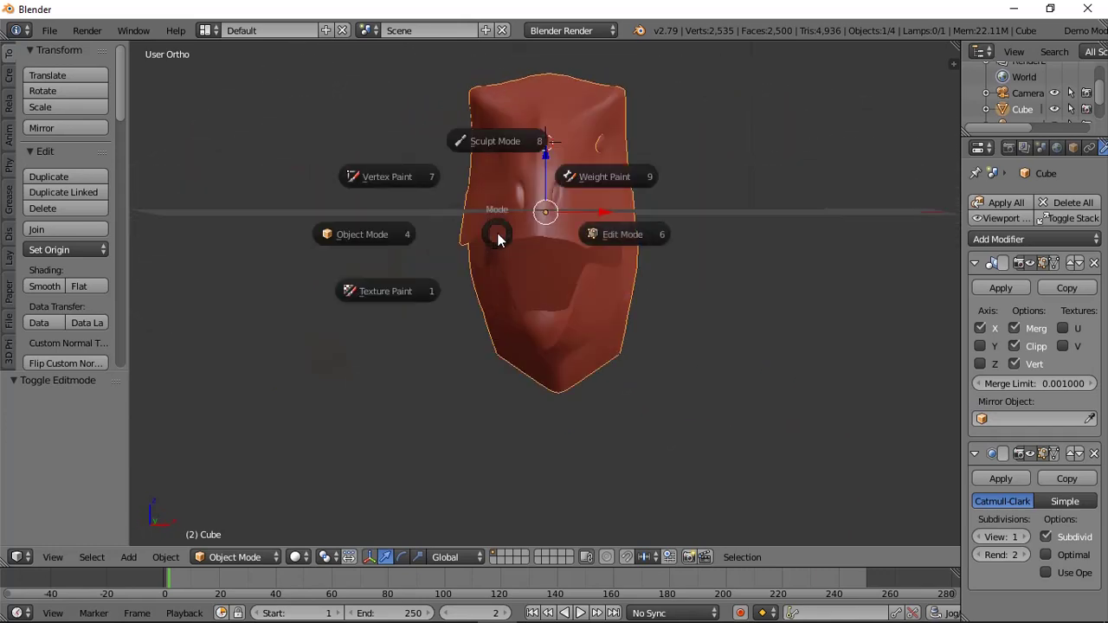
{"action": "left_click", "coordinate": [622, 233]}
Select the edge loop around the mouth opening and hide the rest of the mesh.
{"action": "middle_click_drag", "start_coordinate": [622, 233], "coordinate": [485, 251]}
{"action": "scroll", "coordinate": [485, 249], "scroll_direction": "up", "scroll_amount": 3}
{"action": "right_click", "coordinate": [477, 230], "text": "alt"}
{"action": "right_click", "coordinate": [465, 249], "text": "alt"}
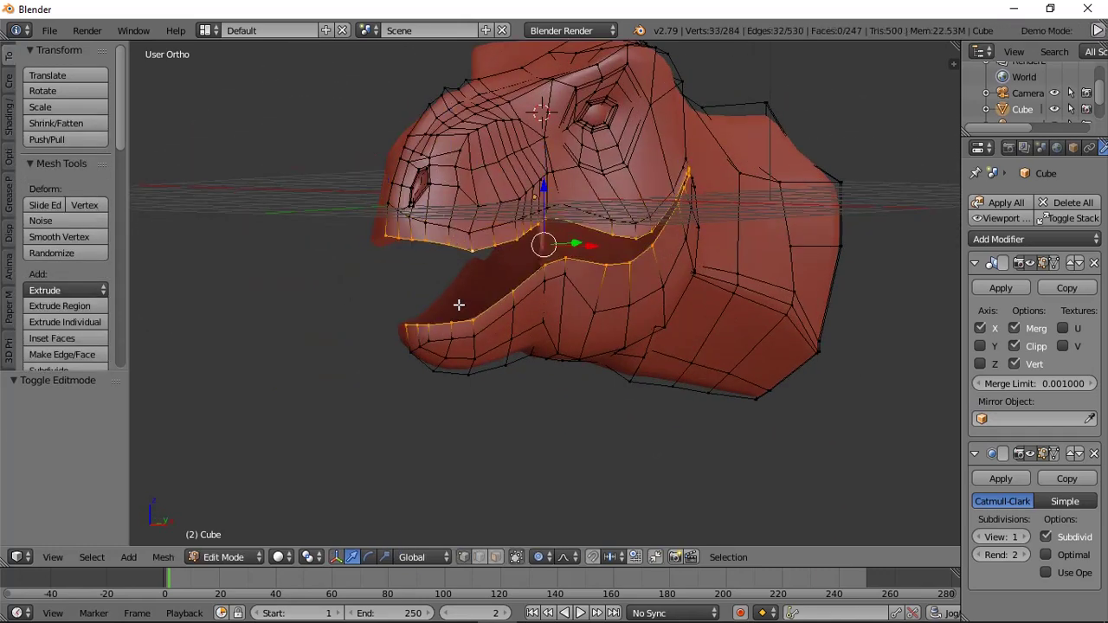
{"action": "key", "text": "ctrl+i"}
{"action": "key", "text": "j"}
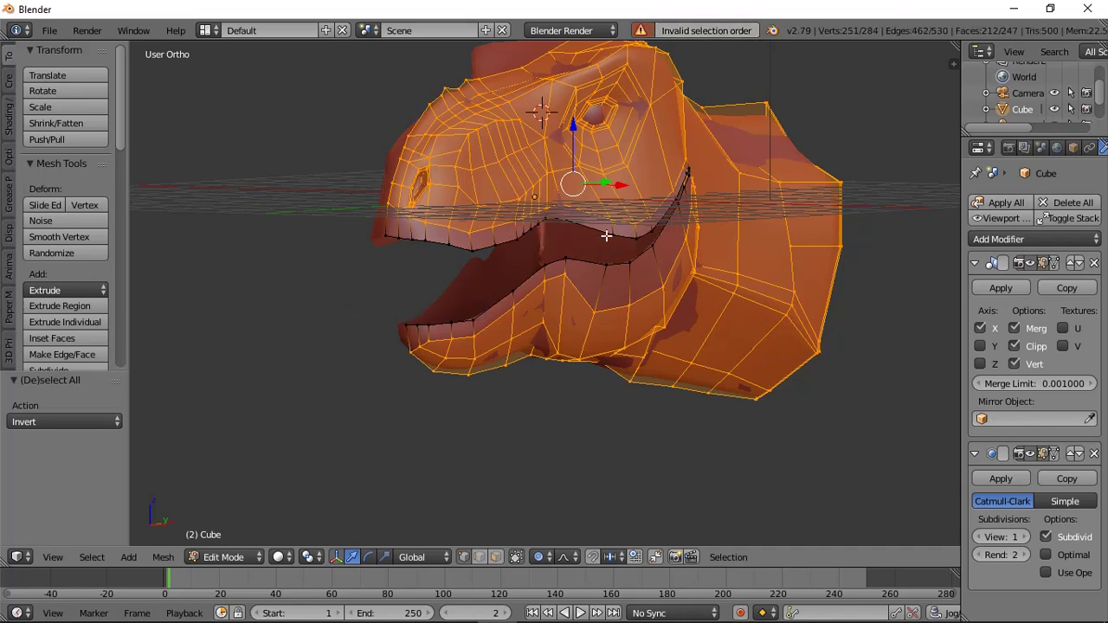
{"action": "key", "text": "h"}
Select the whole mouth loop in top view and extrude it inward about 0.108 along X.
{"action": "key", "text": "KP_7"}
{"action": "key", "text": "a"}
{"action": "middle_click_drag", "start_coordinate": [671, 309], "coordinate": [648, 218], "text": "shift"}
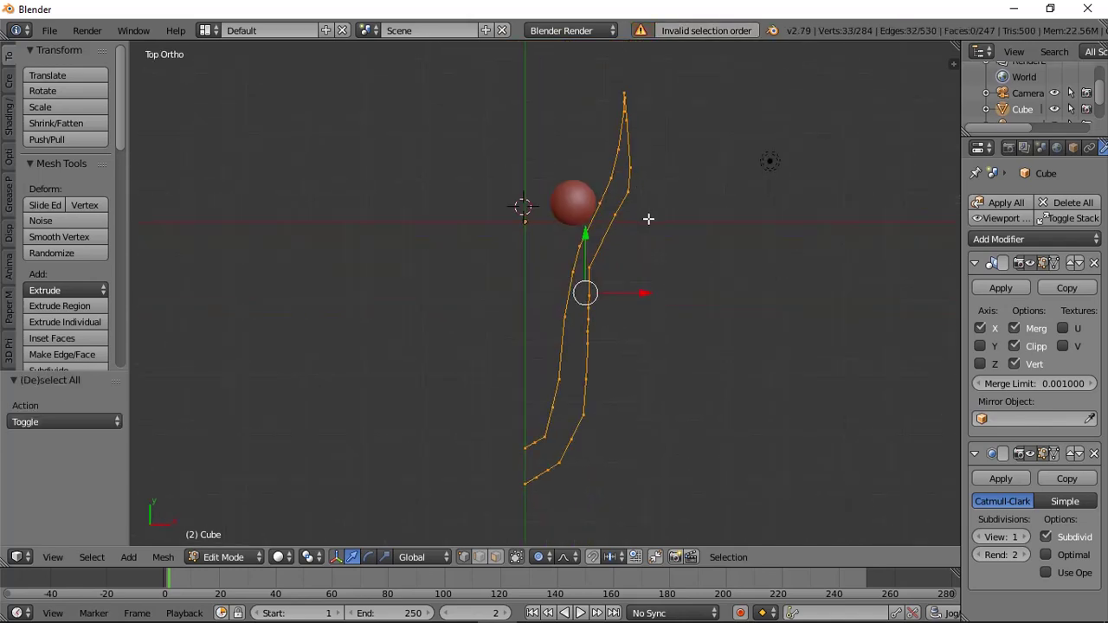
{"action": "key", "text": "e"}
{"action": "left_click", "coordinate": [641, 218]}
Scale the extruded mouth loop down slightly with proportional editing off and deselect it.
{"action": "key", "text": "s"}
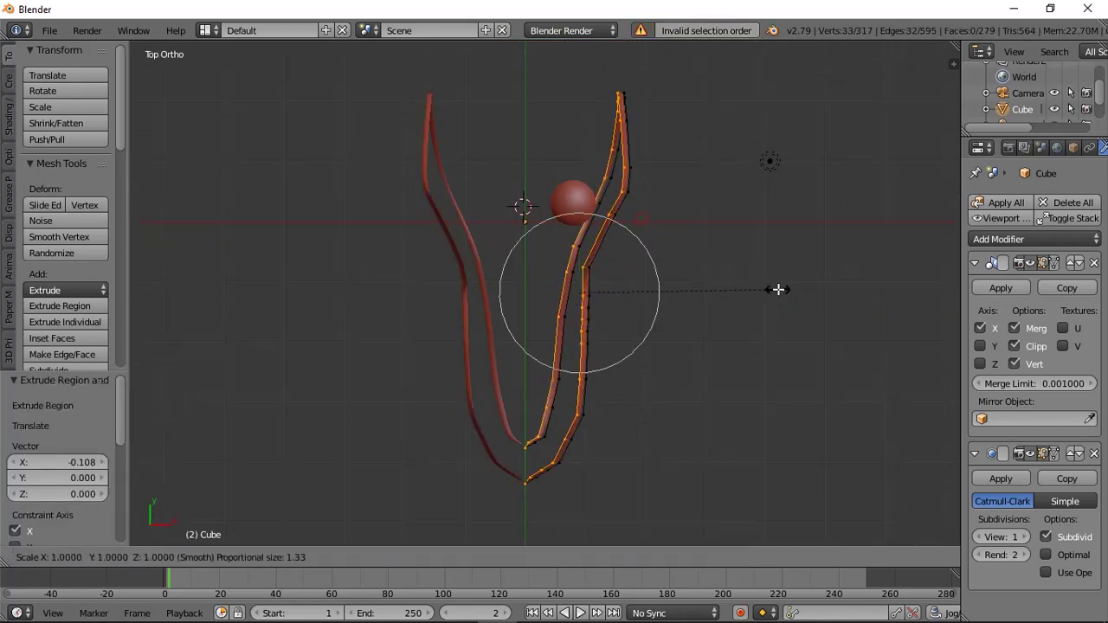
{"action": "left_click", "coordinate": [771, 285]}
{"action": "key", "text": "s"}
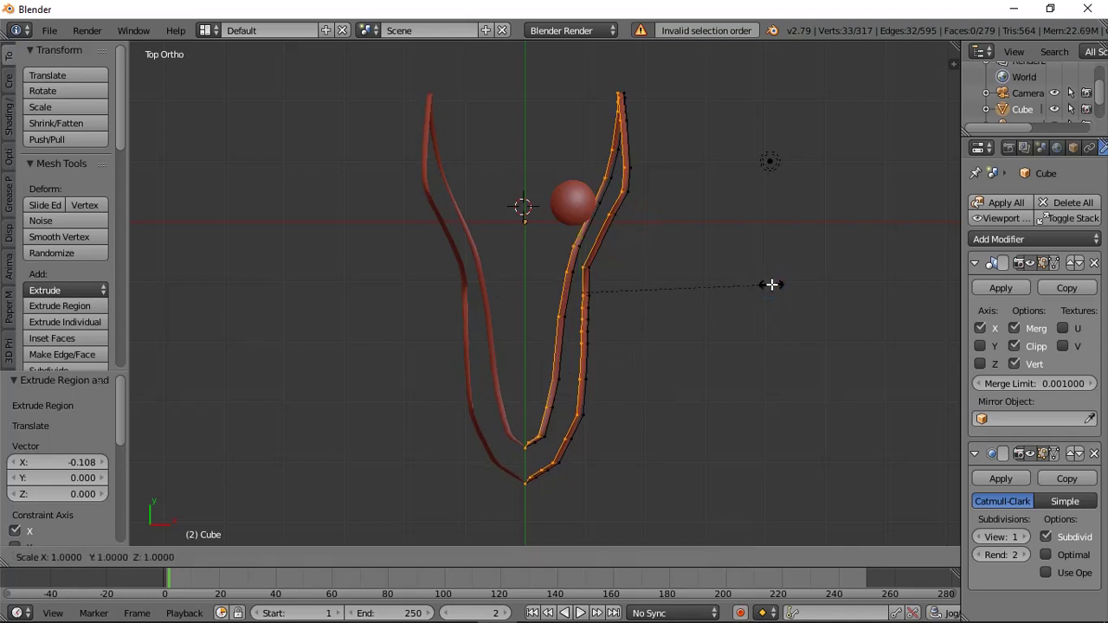
{"action": "left_click", "coordinate": [759, 278]}
{"action": "middle_click_drag", "start_coordinate": [759, 277], "coordinate": [766, 197], "text": "shift"}
{"action": "scroll", "coordinate": [745, 196], "scroll_direction": "up", "scroll_amount": 2}
{"action": "scroll", "coordinate": [567, 470], "scroll_direction": "up", "scroll_amount": 1}
{"action": "key", "text": "a"}
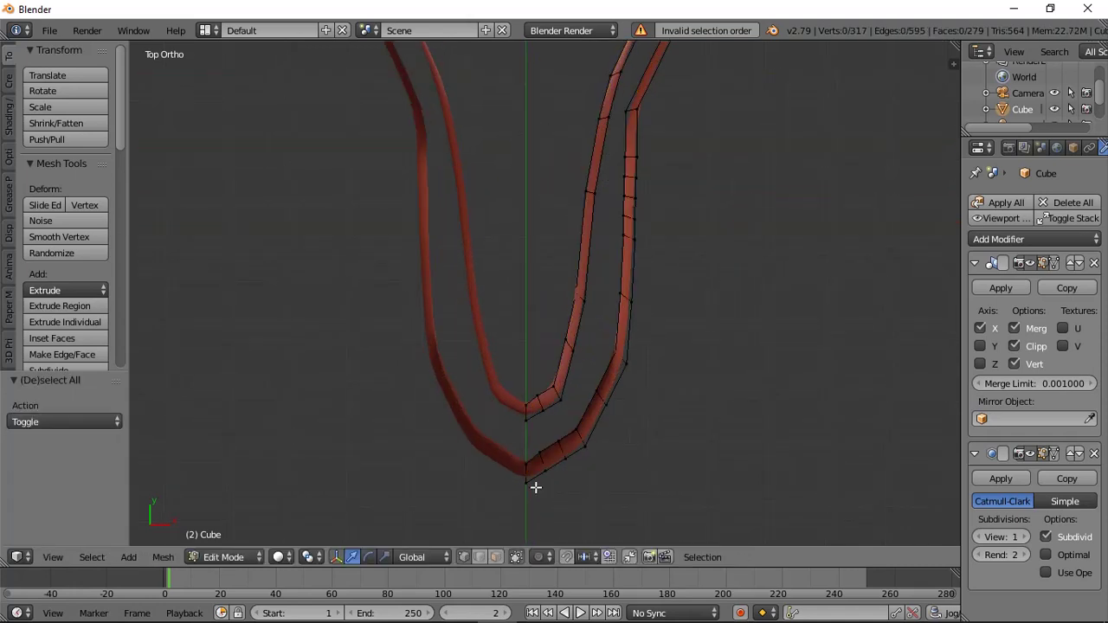
Reposition the inner vertices at the front of the lips, shifting two upper lip ones about 0.039 along X.
{"action": "left_click_drag", "start_coordinate": [526, 412], "coordinate": [524, 403]}
{"action": "key", "text": "a"}
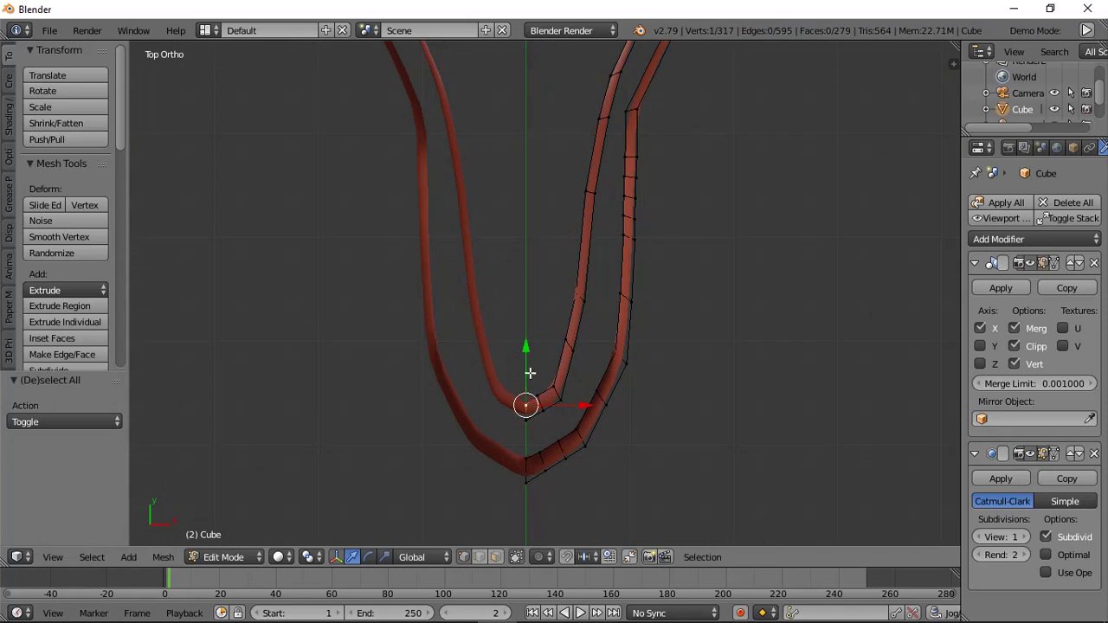
{"action": "left_click", "coordinate": [528, 362]}
{"action": "key", "text": "a"}
{"action": "left_click_drag", "start_coordinate": [579, 444], "coordinate": [584, 443]}
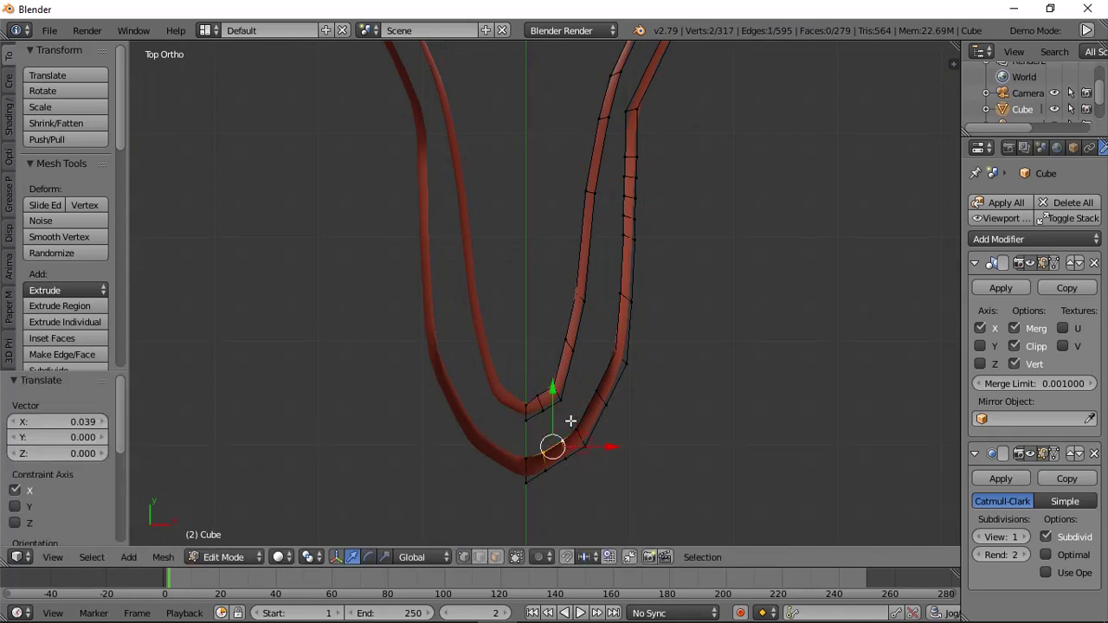
{"action": "key", "text": "a"}
{"action": "left_click_drag", "start_coordinate": [647, 375], "coordinate": [625, 392]}
{"action": "key", "text": "a"}
{"action": "right_click", "coordinate": [586, 388]}
{"action": "key", "text": "a"}
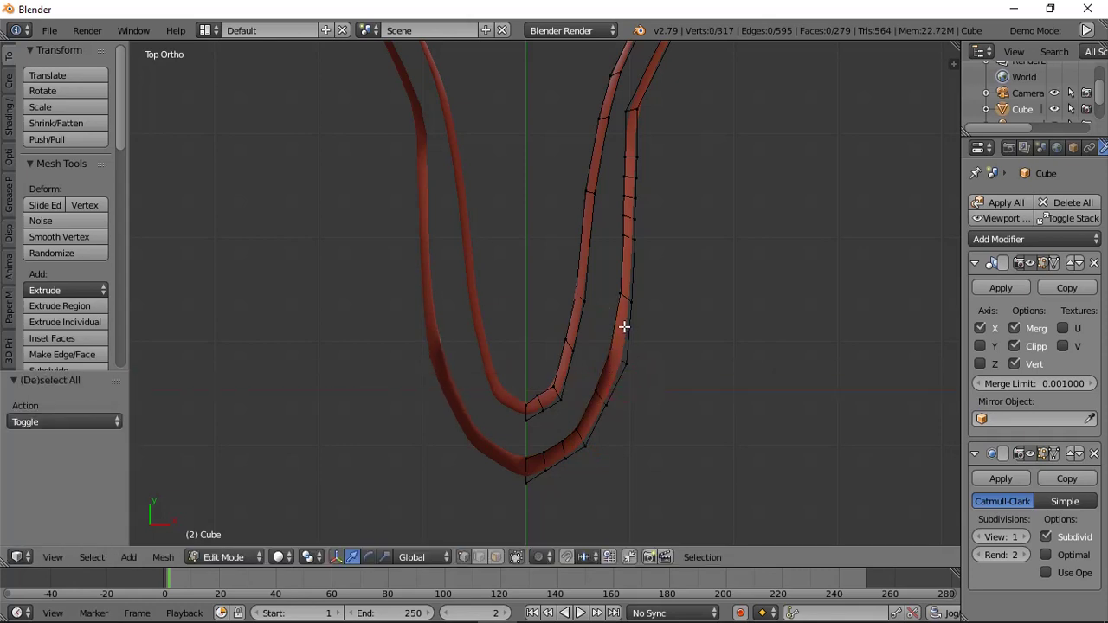
Move the entire inner mouth loop inward along X to widen the lip strip.
{"action": "right_click", "coordinate": [614, 332], "text": "alt"}
{"action": "key", "text": "g"}
{"action": "key", "text": "x"}
{"action": "left_click", "coordinate": [636, 297]}
{"action": "key", "text": "a"}
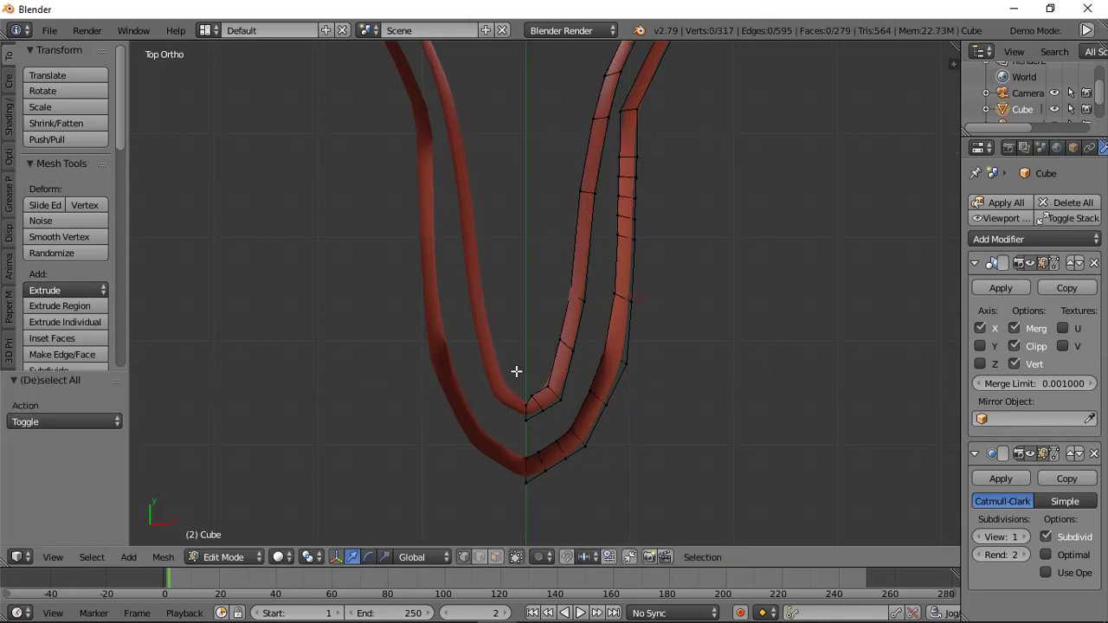
Adjust the lower lip's inner front vertices, including the one on the mirror centreline.
{"action": "right_click", "coordinate": [532, 390]}
{"action": "key", "text": "g"}
{"action": "left_click", "coordinate": [536, 392]}
{"action": "key", "text": "a"}
{"action": "right_click", "coordinate": [527, 405]}
{"action": "key", "text": "g"}
{"action": "left_click", "coordinate": [529, 366]}
{"action": "key", "text": "a"}
Extrude the upper lip's inner front edge upward by 0.749 in Z and -0.062 in Y, and flatten it along Z and Y.
{"action": "middle_click_drag", "start_coordinate": [520, 449], "coordinate": [521, 445]}
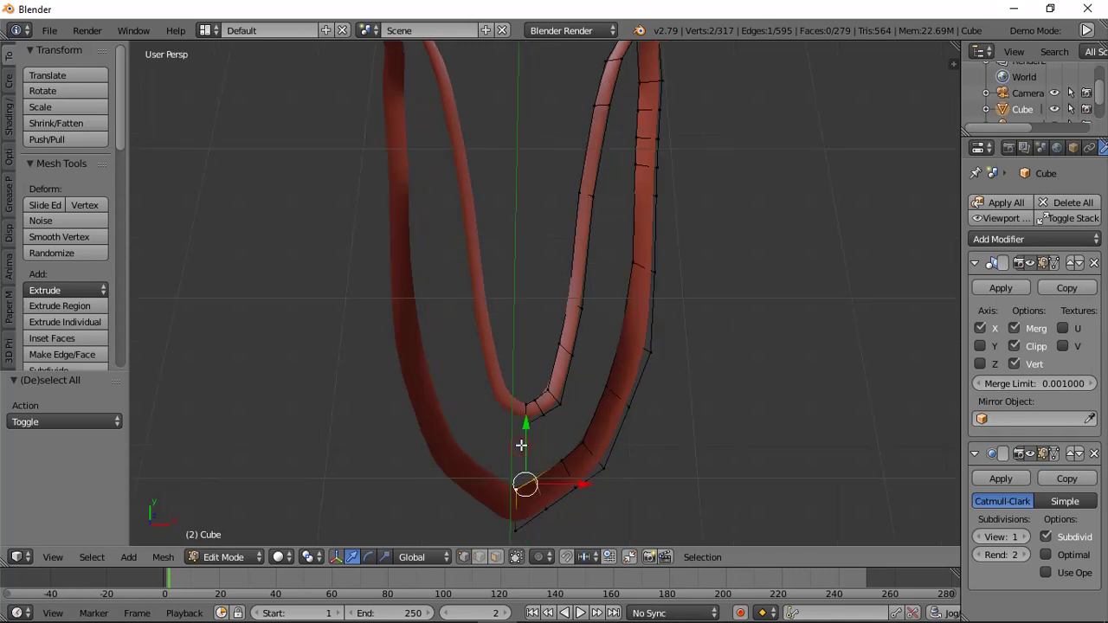
{"action": "key", "text": "KP_3"}
{"action": "key", "text": "e"}
{"action": "left_click", "coordinate": [514, 367]}
{"action": "key", "text": "s"}
{"action": "key", "text": "z"}
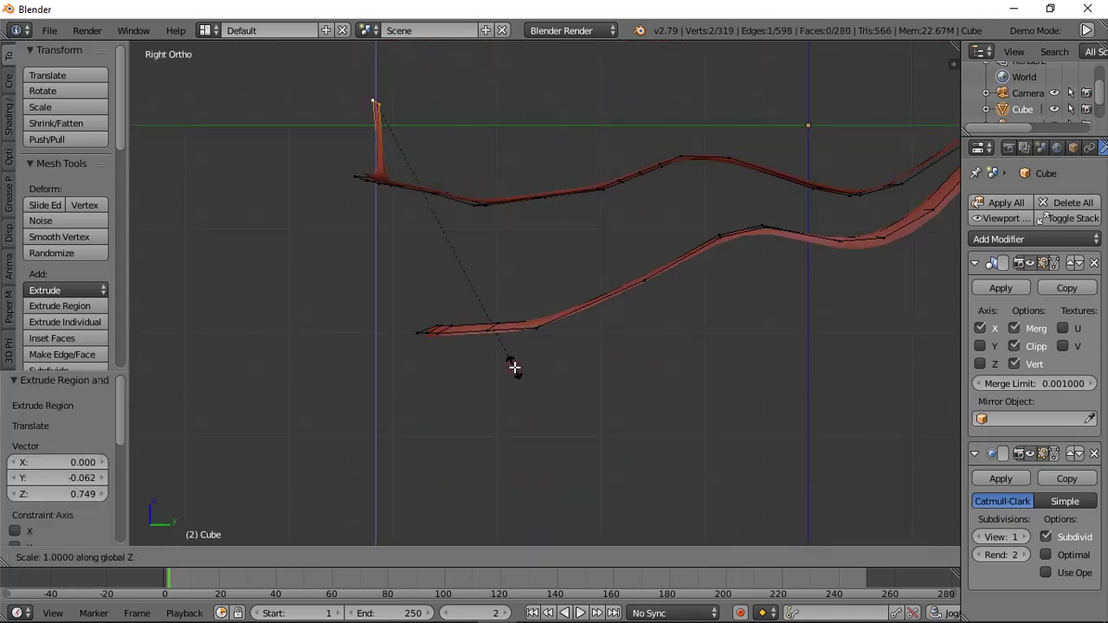
{"action": "key", "text": "Return"}
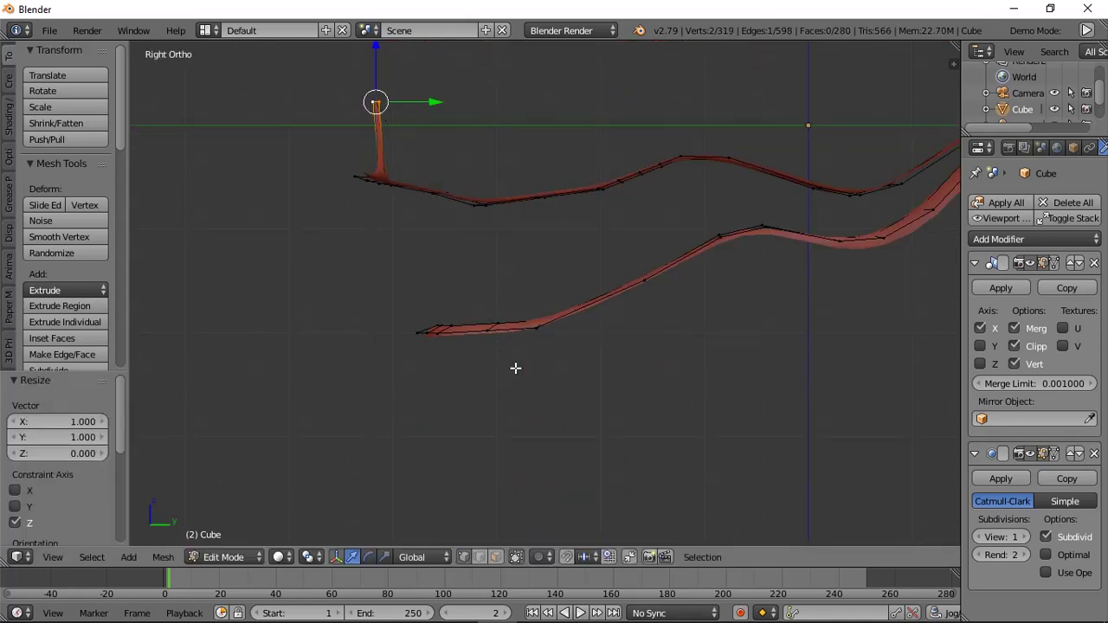
{"action": "key", "text": "s"}
{"action": "key", "text": "Return"}
Switch to wireframe shading and move the extruded edge about 0.05 back in Y and 0.14 down in Z.
{"action": "key", "text": "z"}
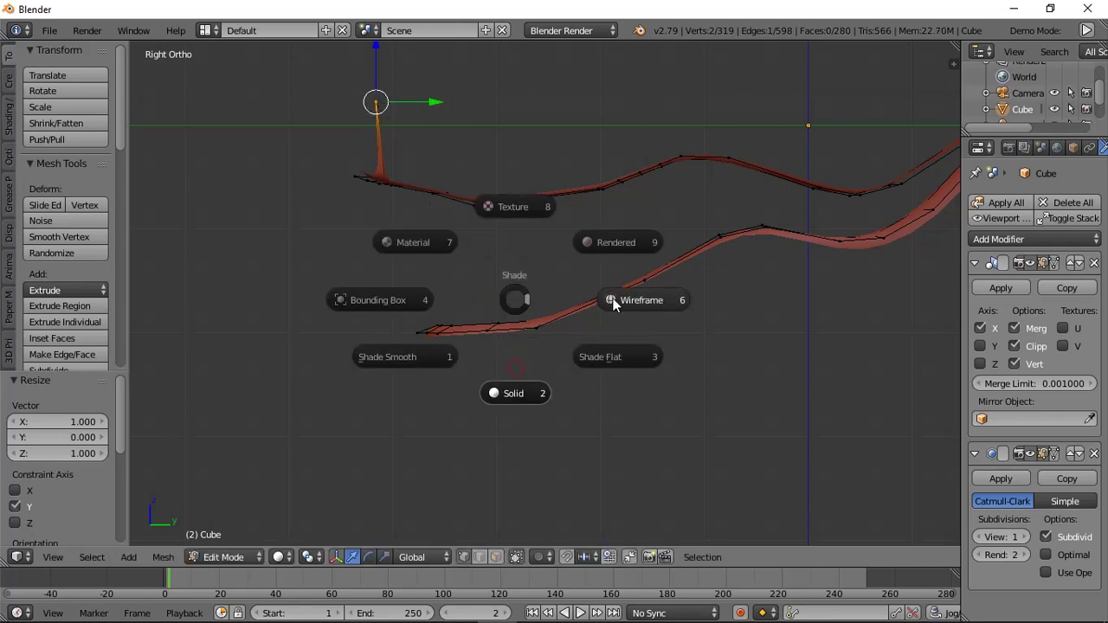
{"action": "left_click", "coordinate": [613, 299]}
{"action": "middle_click_drag", "start_coordinate": [351, 180], "coordinate": [425, 312], "text": "shift"}
{"action": "scroll", "coordinate": [346, 281], "scroll_direction": "up", "scroll_amount": 6}
{"action": "key", "text": "g"}
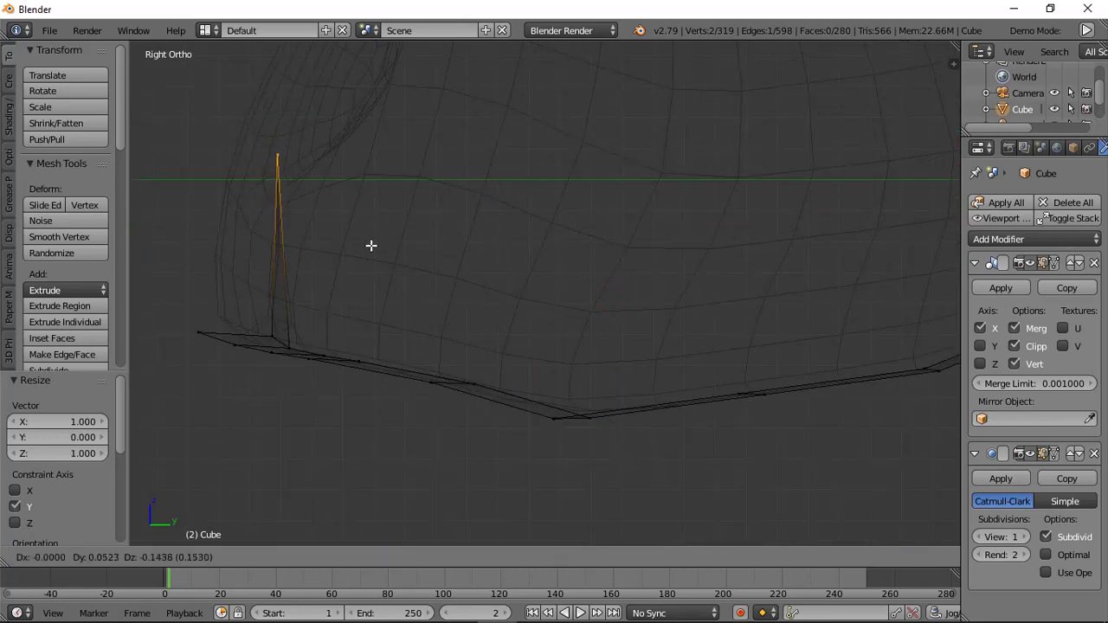
{"action": "left_click", "coordinate": [370, 245]}
Extrude the flattened upper edge up and backward in consecutive segments to begin the palate's centre strip, including one of 0.280 in Y and 0.127 in Z.
{"action": "key", "text": "e"}
{"action": "left_click", "coordinate": [406, 208]}
{"action": "key", "text": "e"}
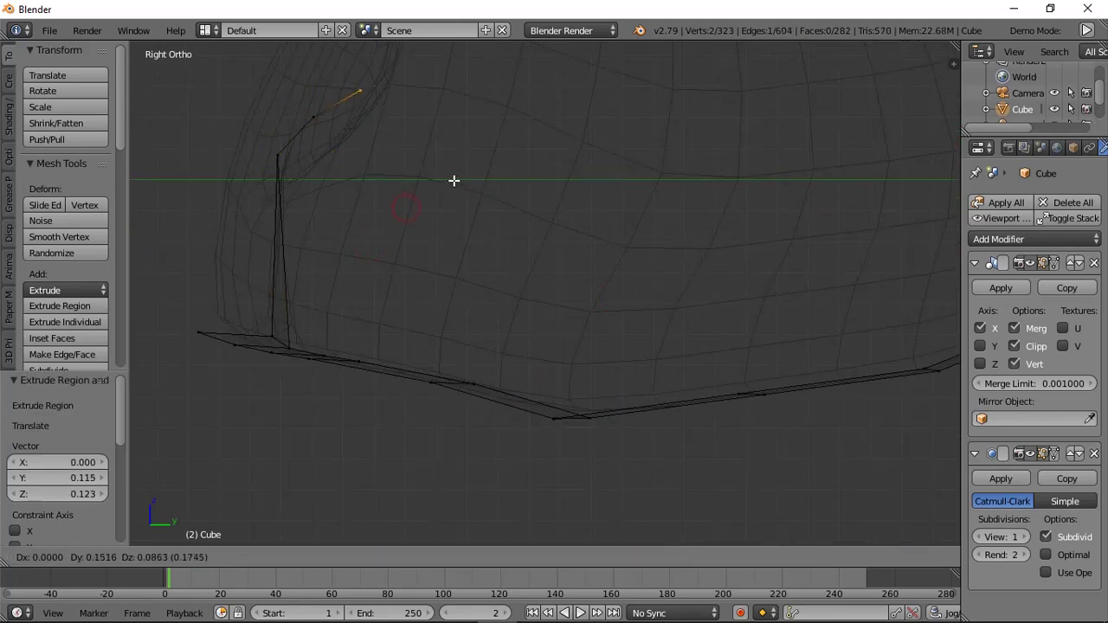
{"action": "left_click", "coordinate": [454, 180]}
{"action": "scroll", "coordinate": [428, 285], "scroll_direction": "down", "scroll_amount": 3}
{"action": "key", "text": "e"}
{"action": "left_click", "coordinate": [533, 291]}
{"action": "key", "text": "e"}
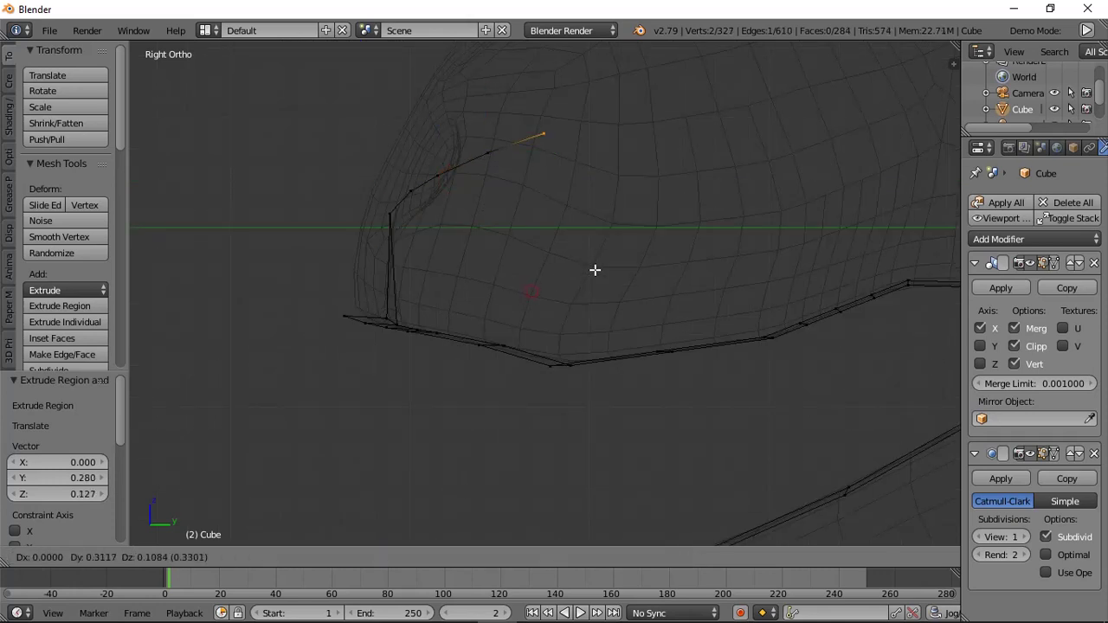
{"action": "left_click", "coordinate": [608, 261]}
Continue extruding the palate strip backward through the upper jaw, ending with a segment of 0.736 in Y and 0.072 in Z.
{"action": "middle_click_drag", "start_coordinate": [608, 261], "coordinate": [530, 279], "text": "shift"}
{"action": "key", "text": "e"}
{"action": "left_click", "coordinate": [621, 251]}
{"action": "key", "text": "e"}
{"action": "key", "text": "e"}
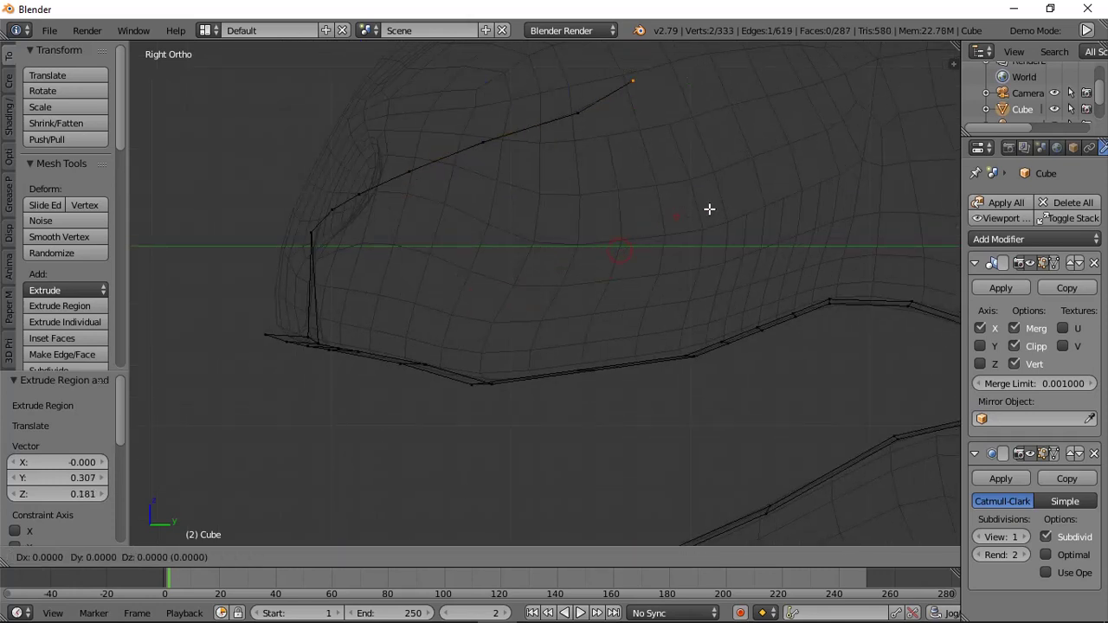
{"action": "left_click", "coordinate": [740, 196]}
{"action": "key", "text": "e"}
{"action": "left_click", "coordinate": [779, 188]}
{"action": "key", "text": "e"}
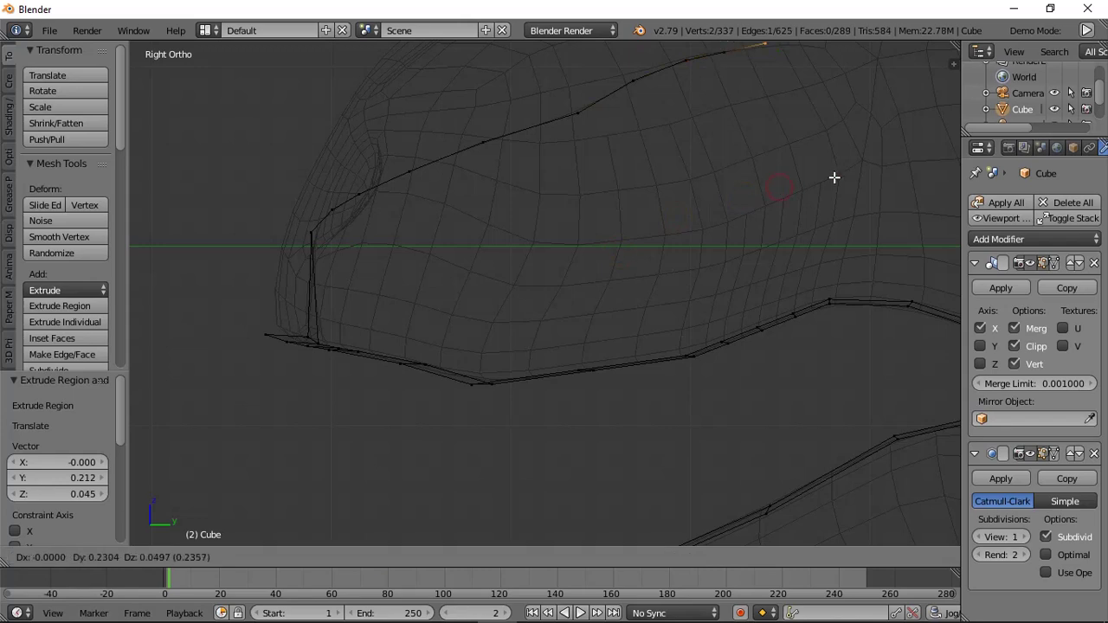
{"action": "left_click", "coordinate": [834, 178]}
{"action": "middle_click_drag", "start_coordinate": [777, 187], "coordinate": [641, 193], "text": "shift"}
{"action": "key", "text": "e"}
{"action": "left_click", "coordinate": [788, 179]}
{"action": "scroll", "coordinate": [787, 179], "scroll_direction": "down", "scroll_amount": 4}
{"action": "middle_click_drag", "start_coordinate": [788, 180], "coordinate": [709, 176], "text": "shift"}
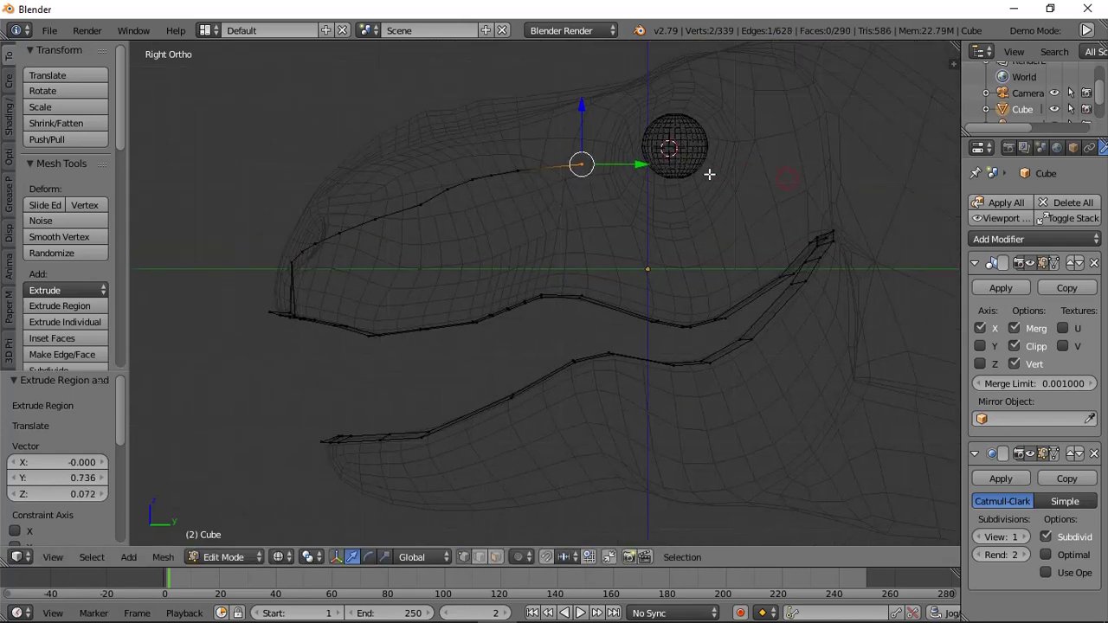
Extrude the palate strip farther back beneath and past the eyeball, including segments of 0.344 and 0.328 in Y.
{"action": "scroll", "coordinate": [703, 175], "scroll_direction": "up", "scroll_amount": 1}
{"action": "key", "text": "e"}
{"action": "left_click", "coordinate": [811, 187]}
{"action": "key", "text": "e"}
{"action": "left_click", "coordinate": [847, 188]}
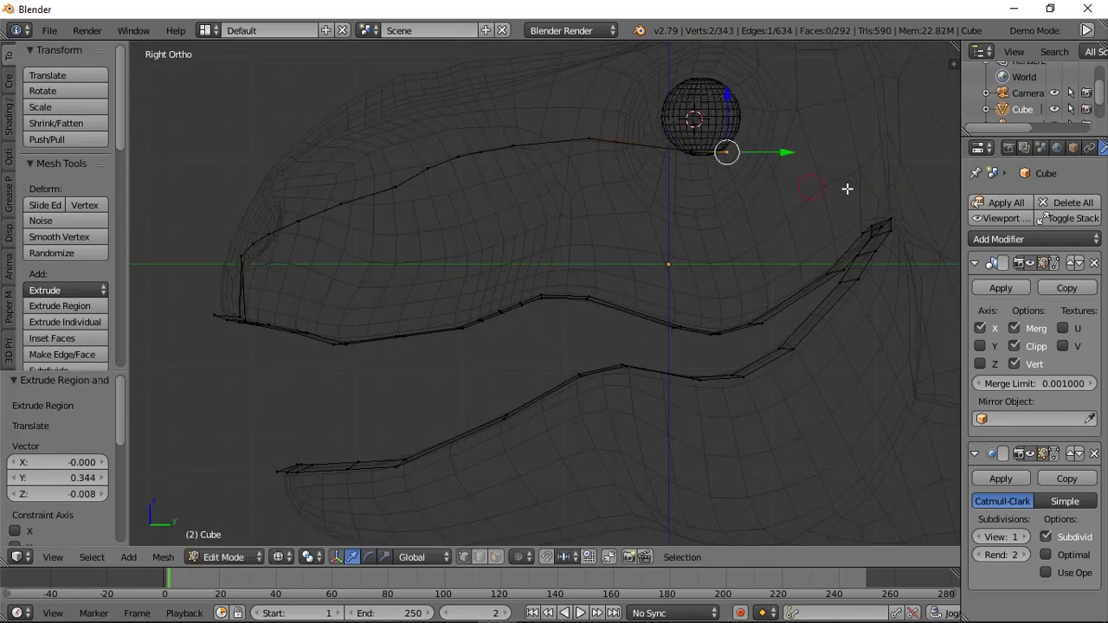
{"action": "key", "text": "e"}
{"action": "left_click", "coordinate": [881, 176]}
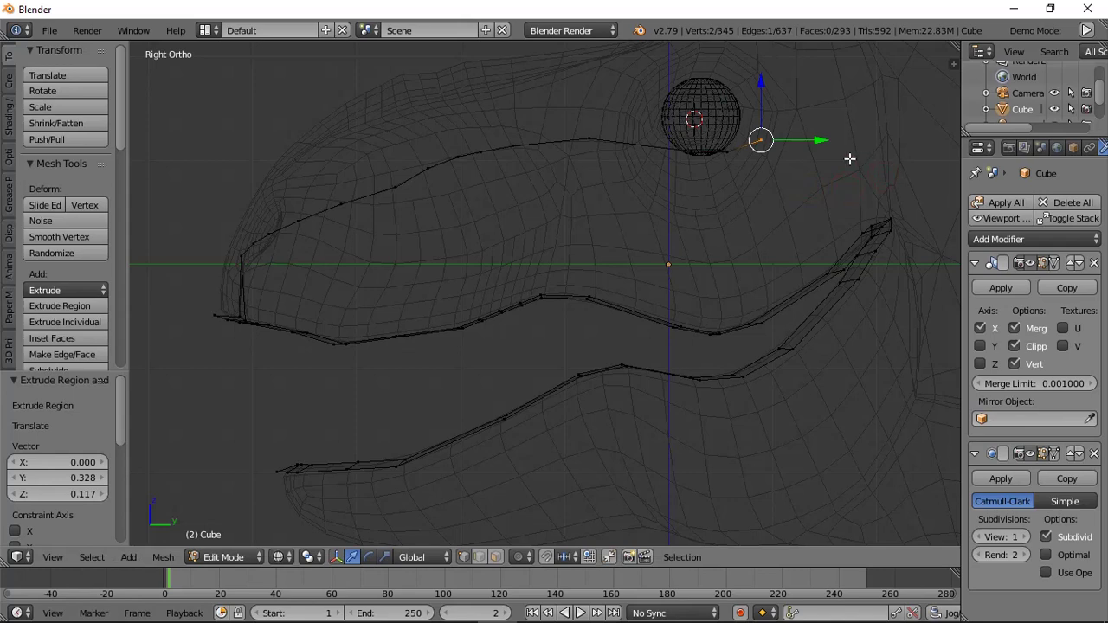
{"action": "left_click", "coordinate": [873, 149]}
Extrude the strip toward the back of the mouth and move its end edge 0.487 in Y and -0.197 in Z.
{"action": "key", "text": "e"}
{"action": "left_click", "coordinate": [927, 128]}
{"action": "scroll", "coordinate": [857, 142], "scroll_direction": "down", "scroll_amount": 1}
{"action": "middle_click_drag", "start_coordinate": [845, 143], "coordinate": [778, 129], "text": "shift"}
{"action": "key", "text": "g"}
{"action": "left_click", "coordinate": [833, 147]}
Extrude the strip down behind the mouth corner as the throat's back wall and curve it forward into the lower jaw.
{"action": "key", "text": "e"}
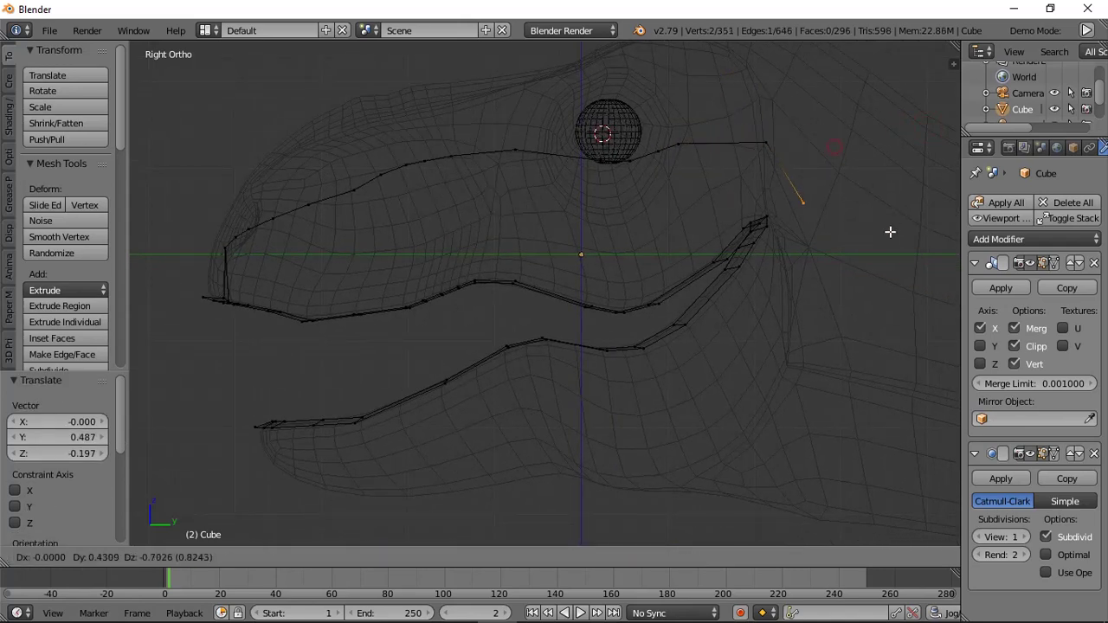
{"action": "left_click", "coordinate": [881, 264]}
{"action": "key", "text": "e"}
{"action": "left_click", "coordinate": [877, 235]}
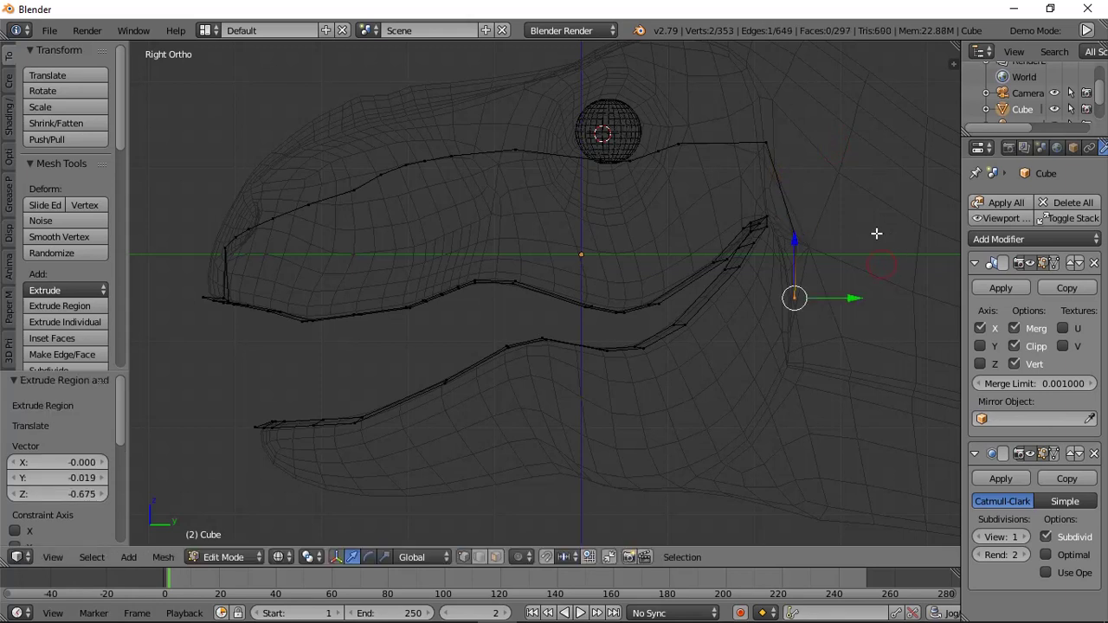
{"action": "key", "text": "e"}
{"action": "left_click", "coordinate": [858, 286]}
{"action": "key", "text": "e"}
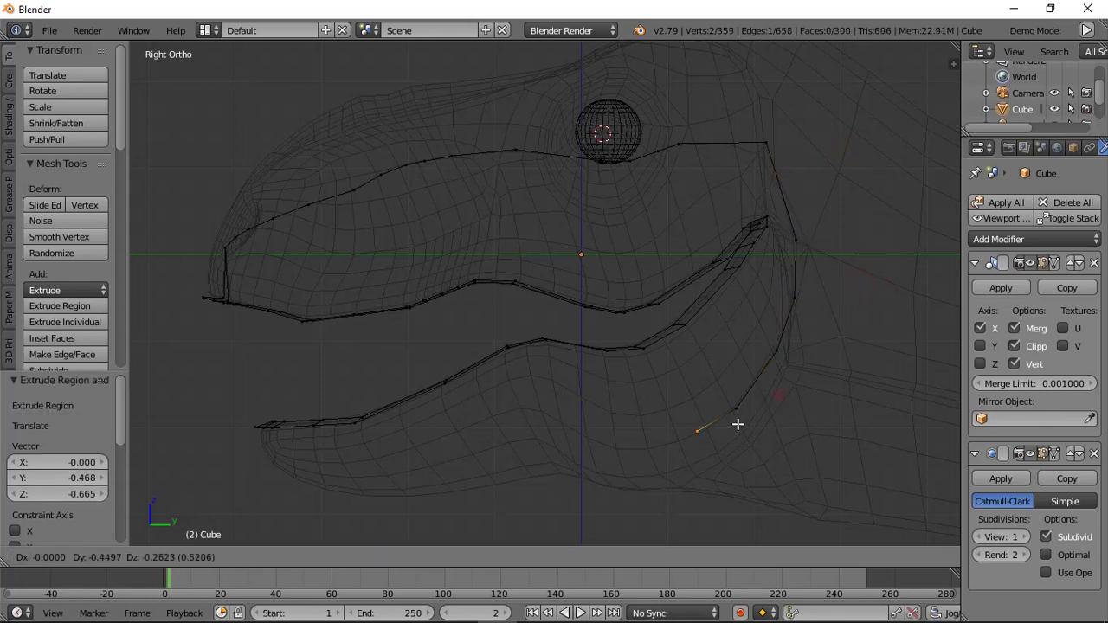
{"action": "left_click", "coordinate": [725, 431]}
Extrude the strip forward along the floor of the lower jaw, including a segment of -1.068 in Y and -0.178 in Z.
{"action": "middle_click_drag", "start_coordinate": [707, 418], "coordinate": [748, 368], "text": "shift"}
{"action": "key", "text": "e"}
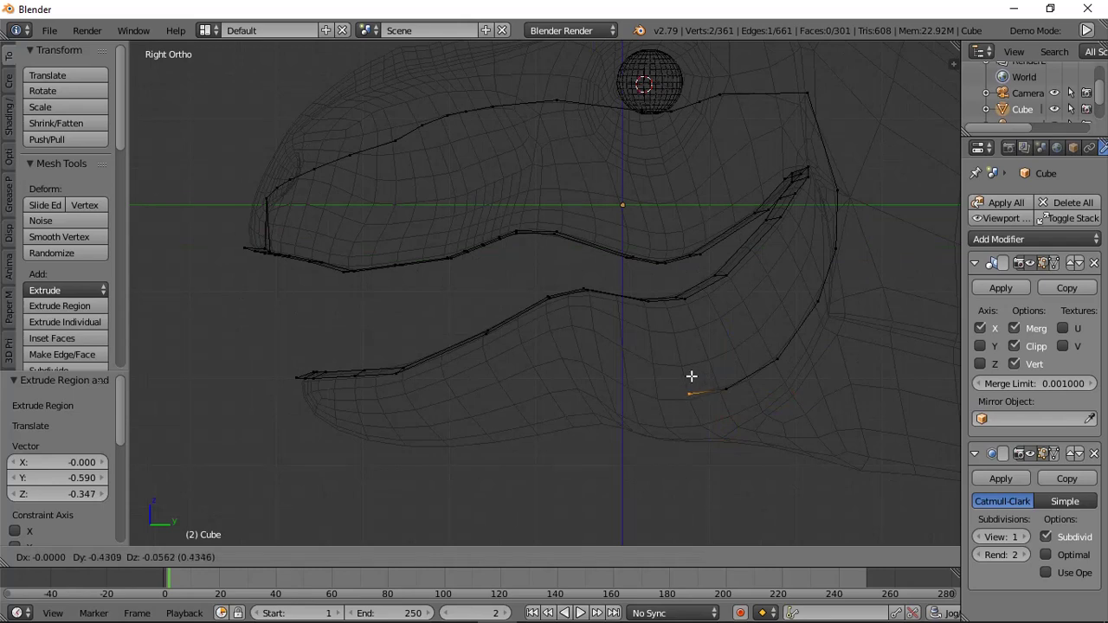
{"action": "left_click", "coordinate": [563, 390]}
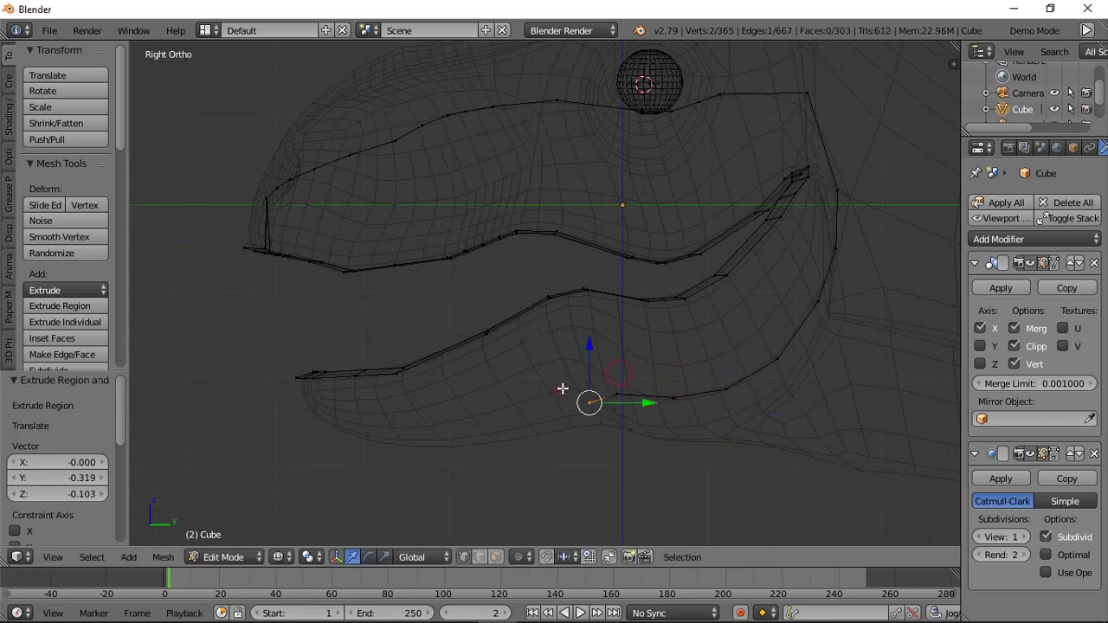
{"action": "middle_click_drag", "start_coordinate": [564, 391], "coordinate": [660, 309], "text": "shift"}
{"action": "key", "text": "e"}
{"action": "left_click", "coordinate": [570, 327]}
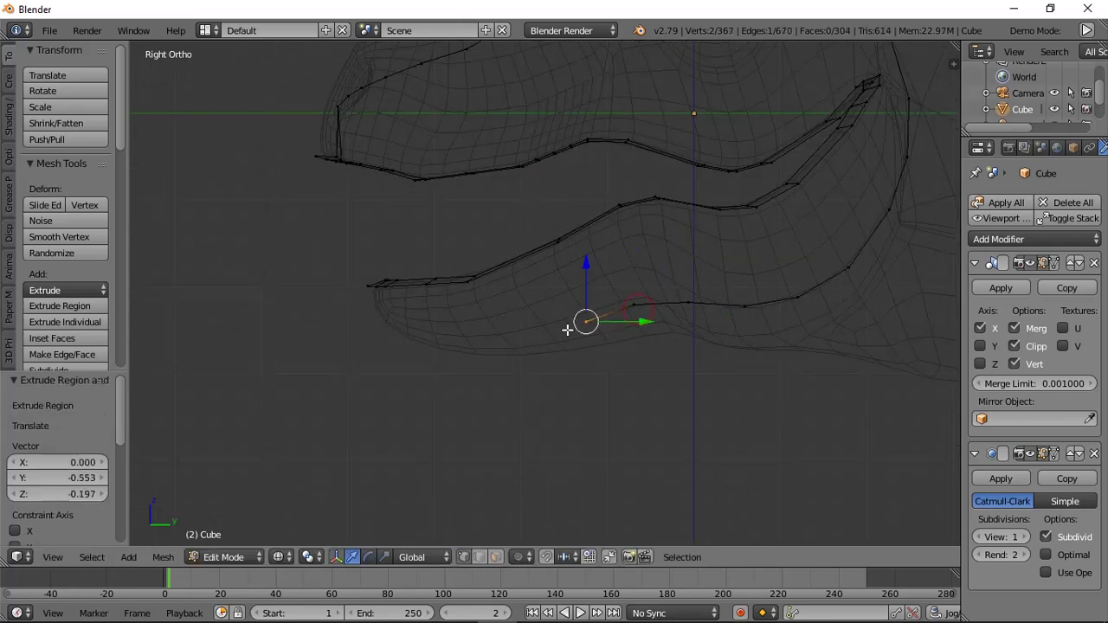
{"action": "key", "text": "e"}
{"action": "left_click", "coordinate": [460, 344]}
Extrude the strip into the lower jaw's tip, ending with a segment of -0.351 in Y and 0.169 in Z.
{"action": "middle_click_drag", "start_coordinate": [472, 345], "coordinate": [601, 335], "text": "shift"}
{"action": "scroll", "coordinate": [604, 336], "scroll_direction": "up", "scroll_amount": 2}
{"action": "key", "text": "e"}
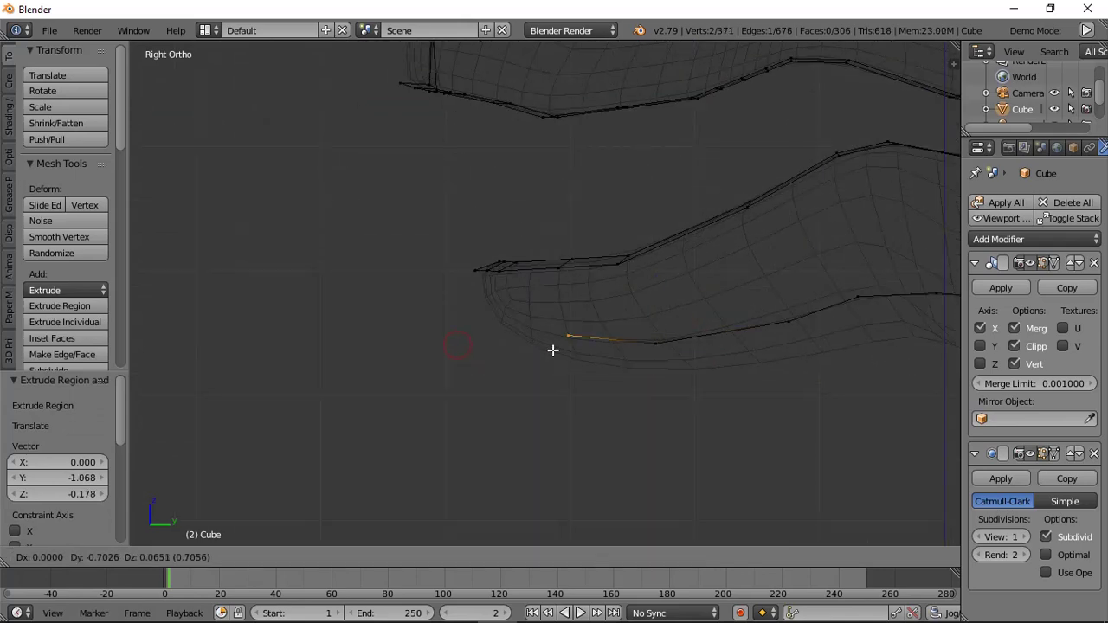
{"action": "left_click", "coordinate": [567, 356]}
{"action": "key", "text": "e"}
{"action": "left_click", "coordinate": [494, 337]}
Switch to solid shading and join the strip's front end to the lower lip's inner front edge with a face.
{"action": "key", "text": "z"}
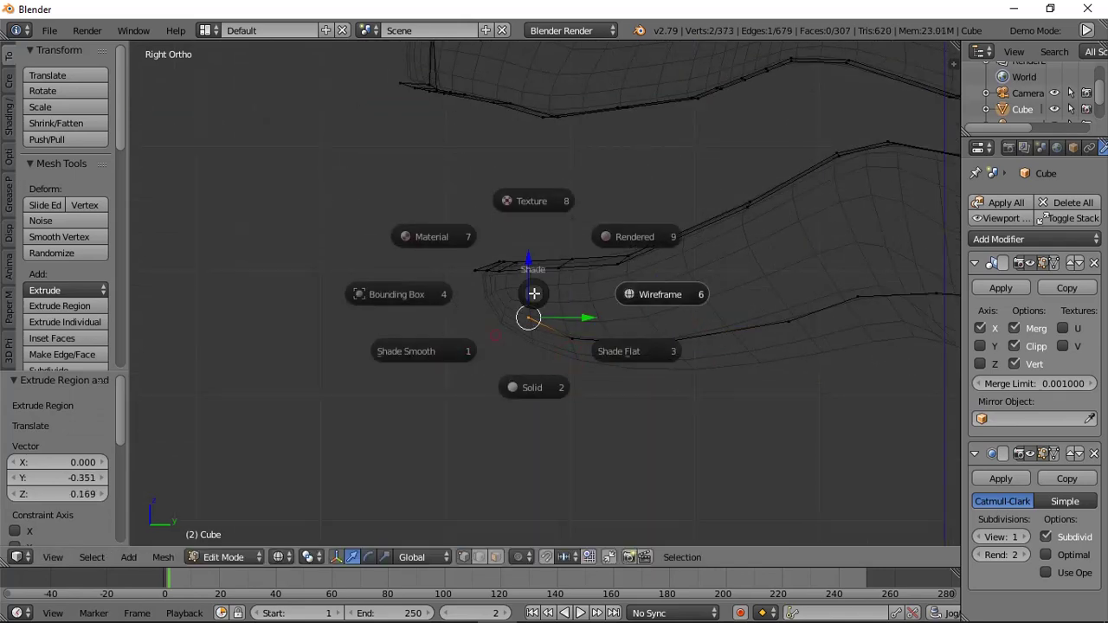
{"action": "left_click", "coordinate": [532, 385]}
{"action": "mouse_move", "coordinate": [535, 391]}
{"action": "middle_mouse_down"}
{"action": "mouse_move", "coordinate": [505, 418]}
{"action": "mouse_move", "coordinate": [546, 251]}
{"action": "middle_mouse_up"}
{"action": "middle_click_drag", "start_coordinate": [479, 221], "coordinate": [529, 265]}
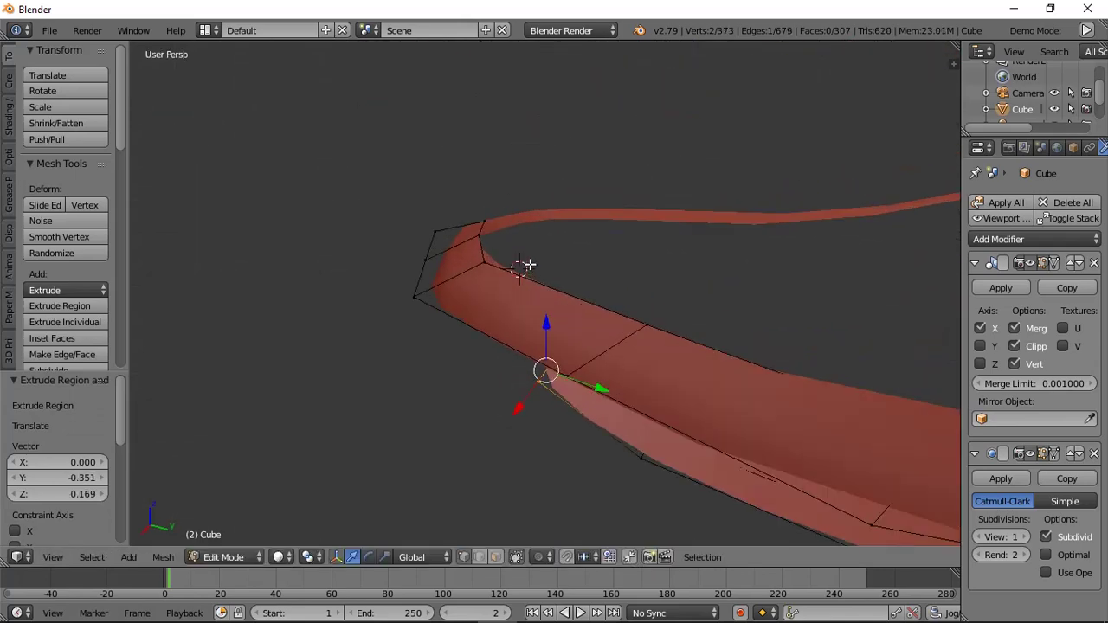
{"action": "key", "text": "f"}
{"action": "scroll", "coordinate": [487, 217], "scroll_direction": "down", "scroll_amount": 7}
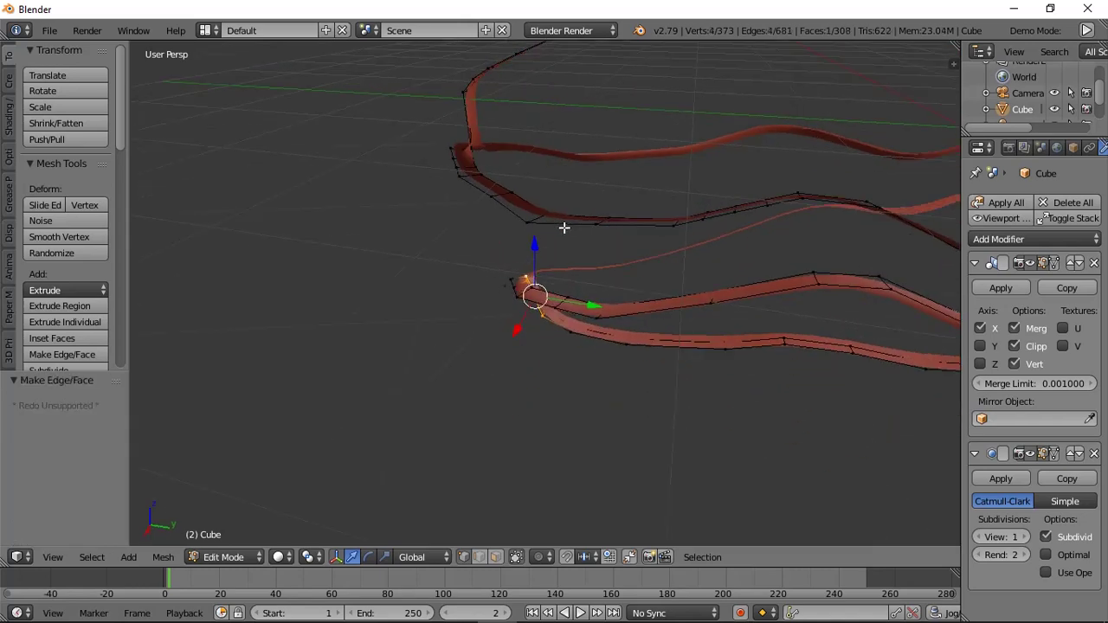
Starting at the upper front, fill a continuous row of faces between the lip loop and the centre strip to form the inner mouth walls.
{"action": "key", "text": "a"}
{"action": "middle_click_drag", "start_coordinate": [443, 227], "coordinate": [581, 232]}
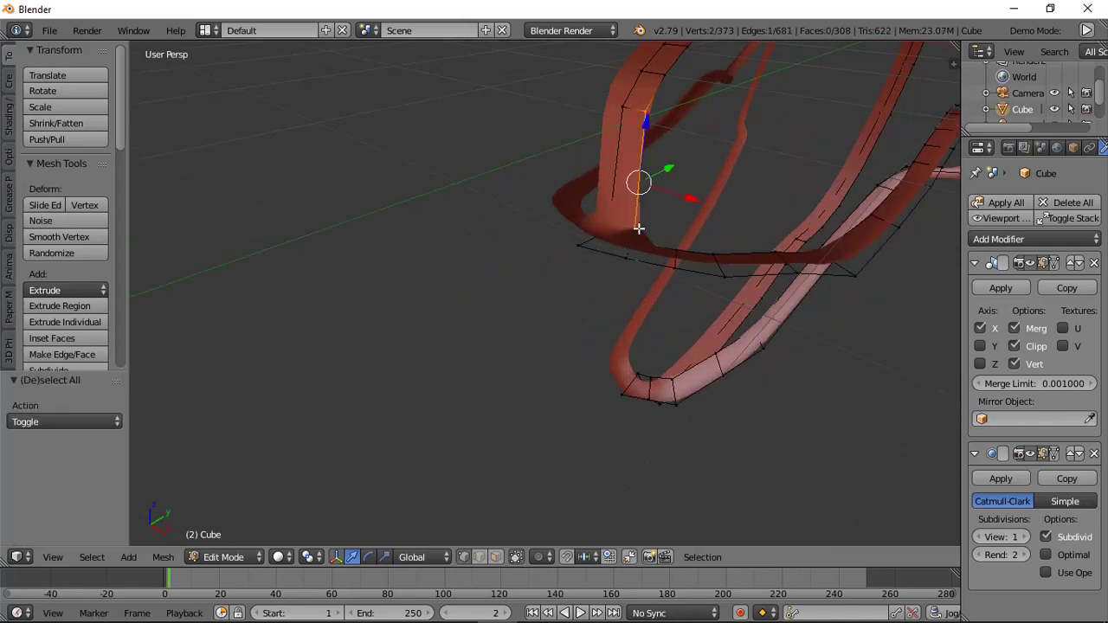
{"action": "key", "text": "f"}
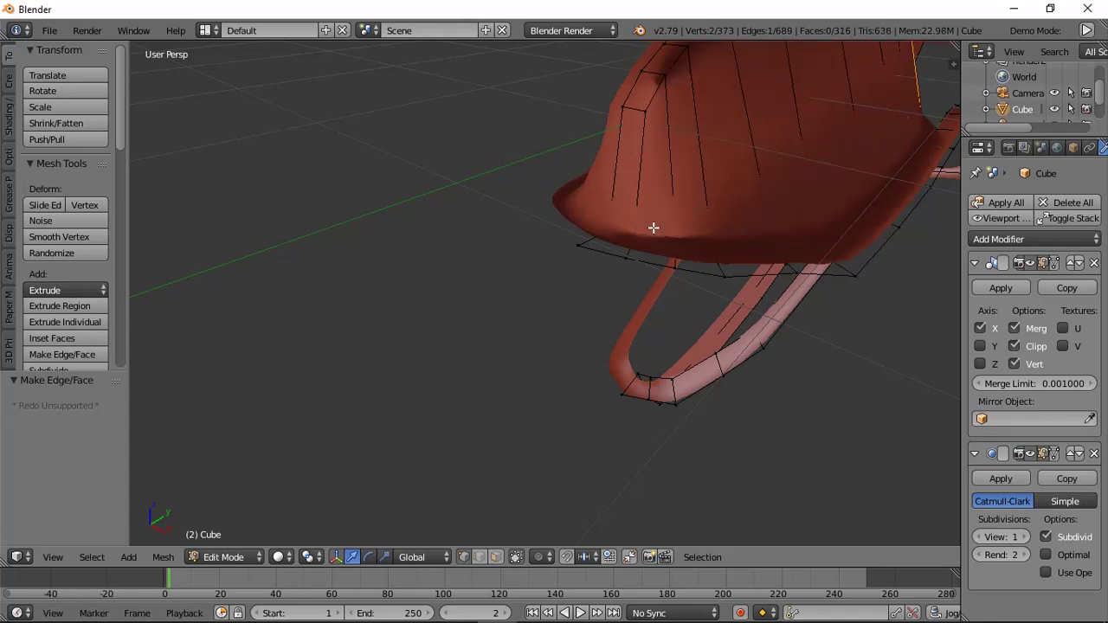
{"action": "key", "text": "f"}
{"action": "key", "text": "f"}
{"action": "key", "text": "f"}
{"action": "key", "text": "f"}
{"action": "key", "text": "f"}
{"action": "key", "text": "f"}
{"action": "key", "text": "f"}
{"action": "key", "text": "f"}
{"action": "key", "text": "f"}
{"action": "key", "text": "f"}
Add a loop cut around the newly filled inner mouth walls.
{"action": "middle_click_drag", "start_coordinate": [652, 227], "coordinate": [618, 352]}
{"action": "key", "text": "a"}
{"action": "key", "text": "ctrl+r"}
{"action": "double_click", "coordinate": [607, 302]}
{"action": "left_click_drag", "start_coordinate": [677, 240], "coordinate": [684, 240]}
{"action": "middle_click_drag", "start_coordinate": [684, 240], "coordinate": [643, 264]}
{"action": "key", "text": "a"}
Add a centred loop cut running along the inner lip strip.
{"action": "scroll", "coordinate": [665, 341], "scroll_direction": "up", "scroll_amount": 4}
{"action": "middle_click_drag", "start_coordinate": [666, 341], "coordinate": [693, 358]}
{"action": "key", "text": "ctrl+r"}
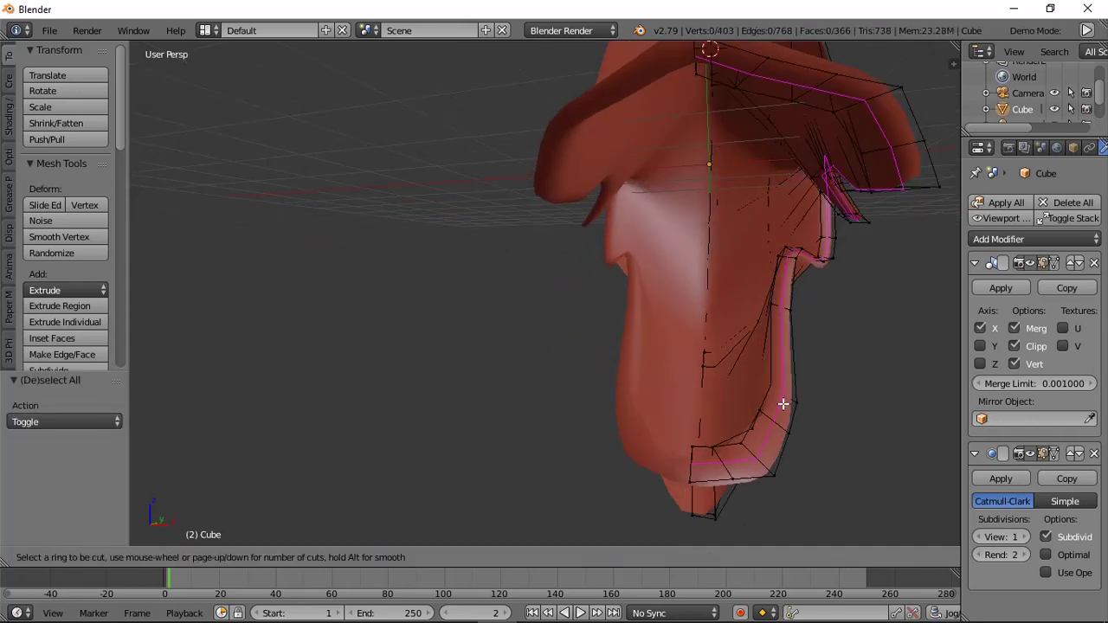
{"action": "left_click", "coordinate": [782, 403]}
{"action": "left_click", "coordinate": [781, 402]}
Reveal the hidden outer head to compare it with the inner mouth from the side, and hide it again.
{"action": "middle_click_drag", "start_coordinate": [781, 401], "coordinate": [205, 320]}
{"action": "key", "text": "KP_3"}
{"action": "scroll", "coordinate": [566, 245], "scroll_direction": "down", "scroll_amount": 2}
{"action": "key", "text": "a"}
{"action": "scroll", "coordinate": [704, 210], "scroll_direction": "down", "scroll_amount": 2}
{"action": "middle_click_drag", "start_coordinate": [704, 211], "coordinate": [605, 234], "text": "shift"}
{"action": "scroll", "coordinate": [605, 234], "scroll_direction": "up", "scroll_amount": 2}
{"action": "key", "text": "alt+h"}
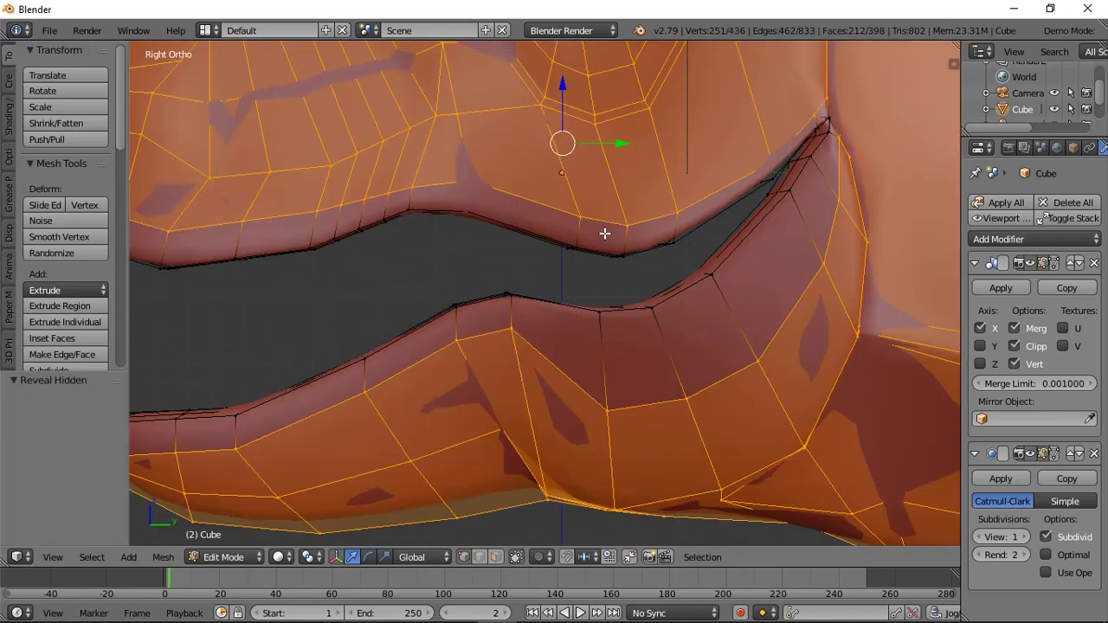
{"action": "scroll", "coordinate": [626, 234], "scroll_direction": "down", "scroll_amount": 4}
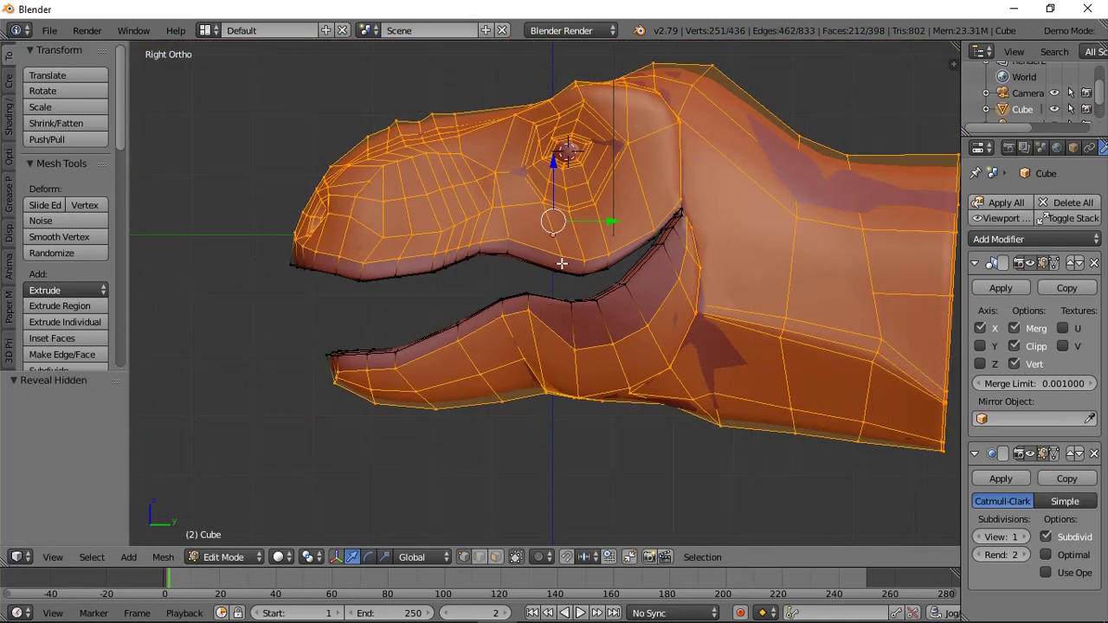
{"action": "key", "text": "h"}
{"action": "scroll", "coordinate": [537, 251], "scroll_direction": "up", "scroll_amount": 5}
{"action": "key", "text": "KP_5"}
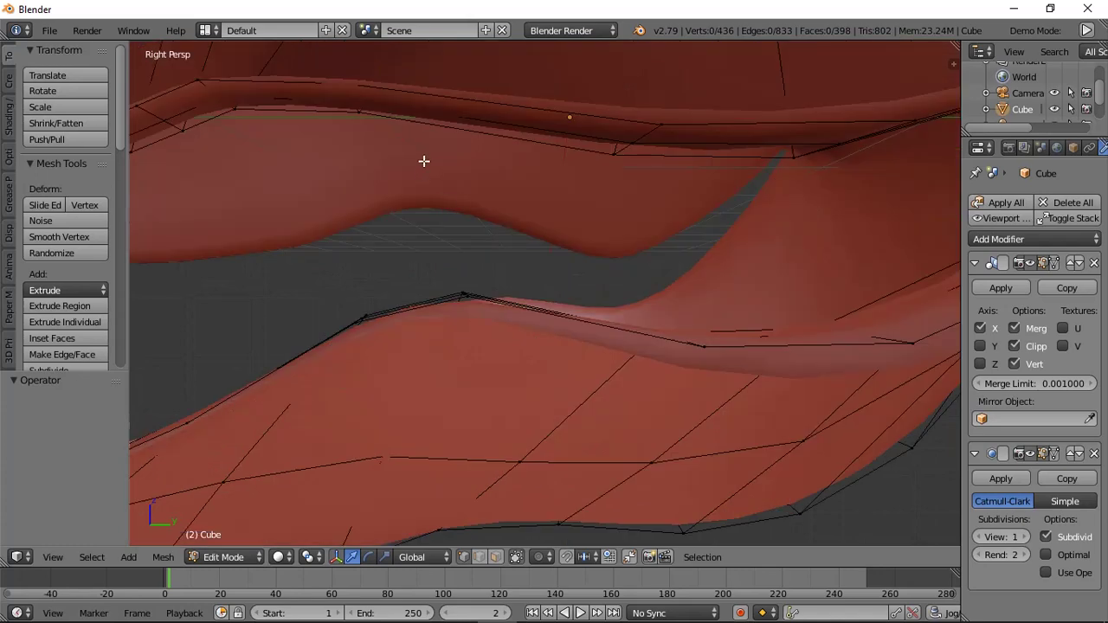
{"action": "key", "text": "KP_5"}
{"action": "scroll", "coordinate": [467, 186], "scroll_direction": "down", "scroll_amount": 3}
{"action": "right_click", "coordinate": [507, 289], "text": "shift"}
{"action": "middle_click_drag", "start_coordinate": [507, 289], "coordinate": [615, 203]}
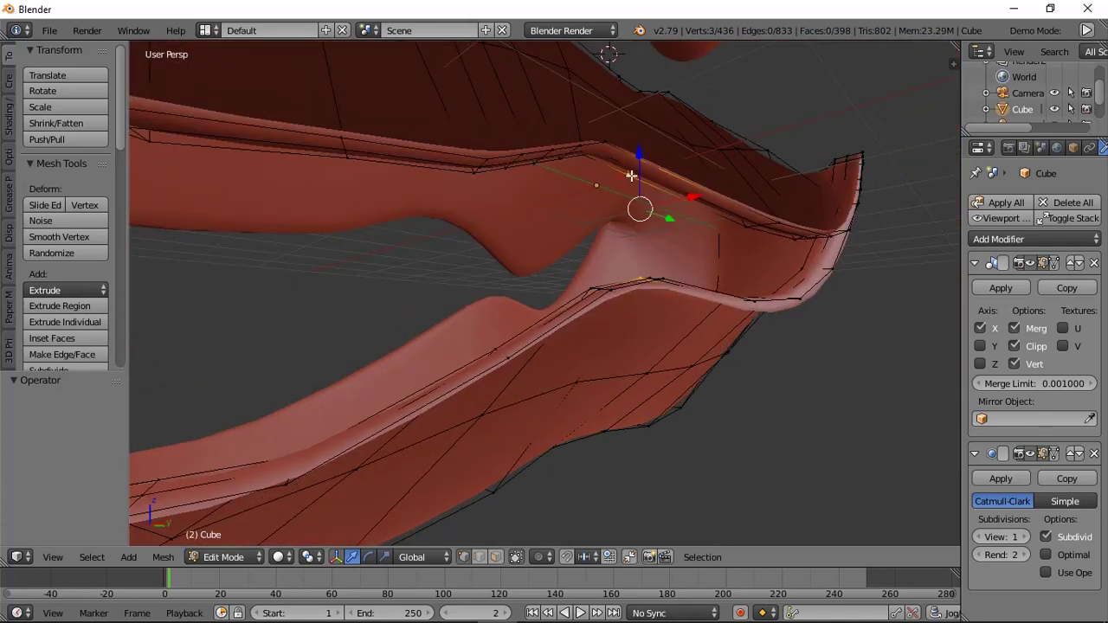
{"action": "key", "text": "z"}
{"action": "left_click", "coordinate": [713, 189]}
{"action": "key", "text": "b"}
{"action": "left_click_drag", "start_coordinate": [645, 152], "coordinate": [670, 167]}
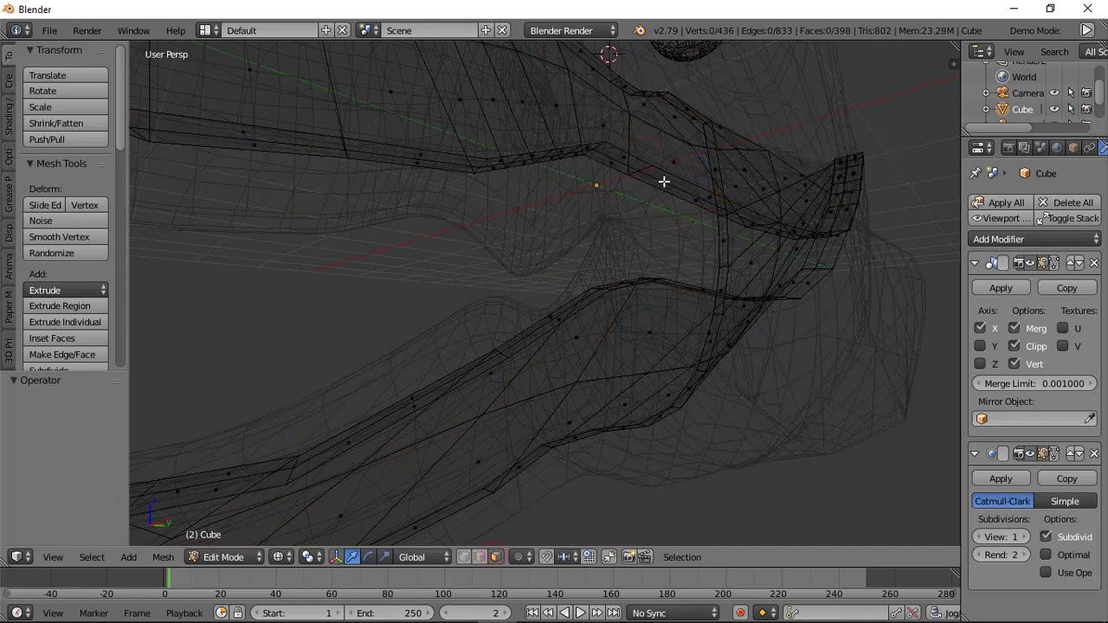
Return to solid shading with face selection active and set the Subdivision Surface modifier to Simple.
{"action": "right_click", "coordinate": [664, 182]}
{"action": "key", "text": "z"}
{"action": "left_click", "coordinate": [666, 253]}
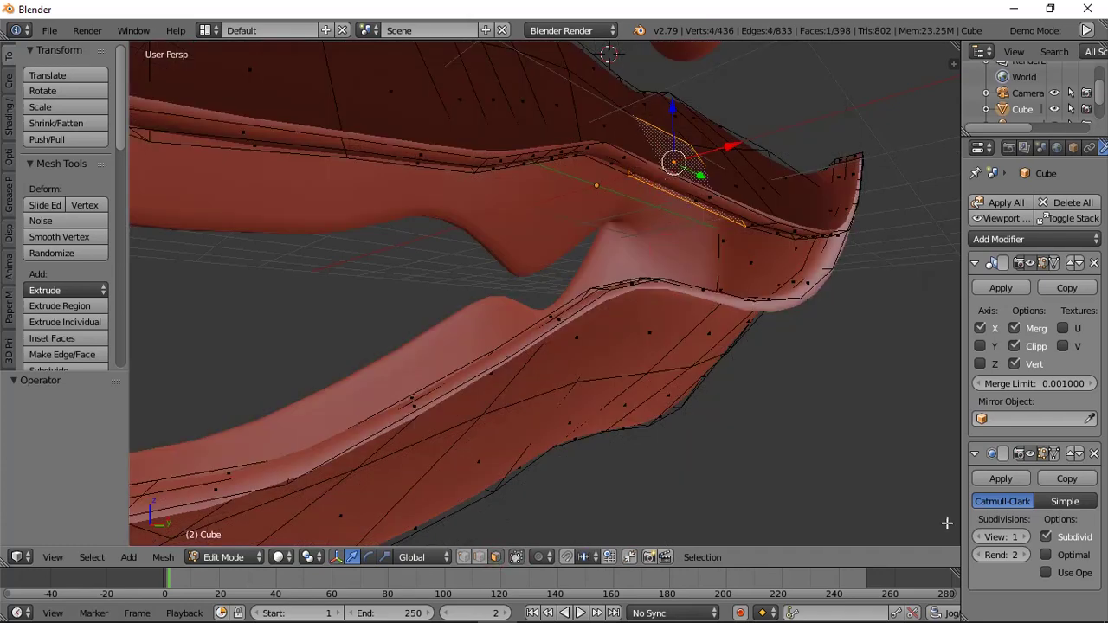
{"action": "left_click", "coordinate": [1073, 499]}
Select the lip strip's faces from the upper jaw around the mouth corner to the lower jaw and delete them.
{"action": "key", "text": "a"}
{"action": "right_click", "coordinate": [729, 216]}
{"action": "middle_click_drag", "start_coordinate": [730, 215], "coordinate": [693, 327]}
{"action": "right_click", "coordinate": [644, 388], "text": "shift"}
{"action": "middle_click_drag", "start_coordinate": [762, 377], "coordinate": [652, 332]}
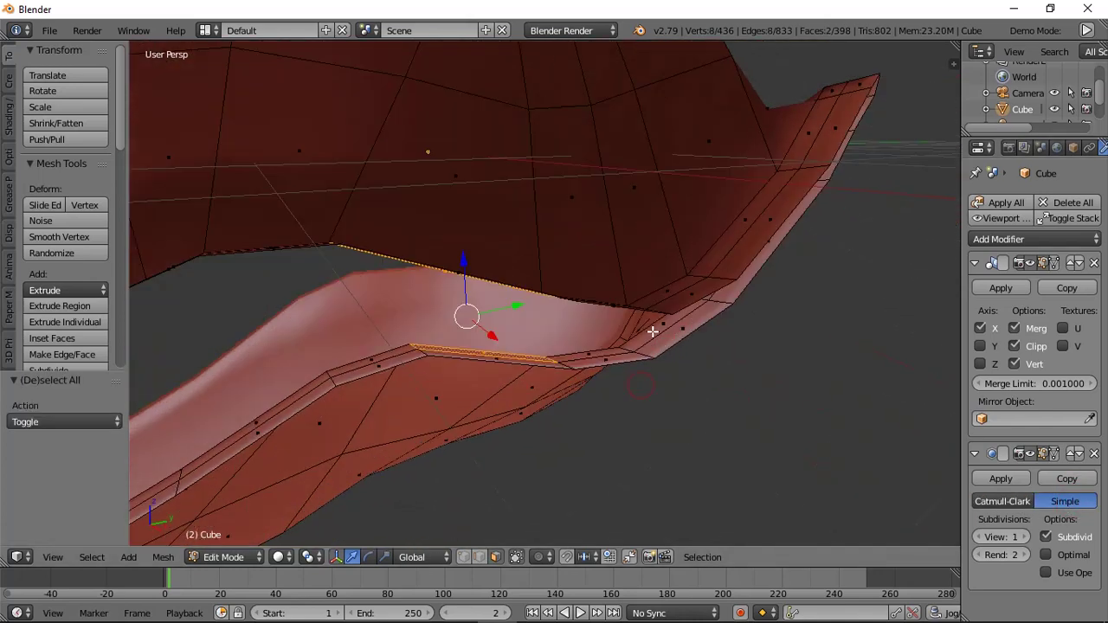
{"action": "scroll", "coordinate": [652, 331], "scroll_direction": "up", "scroll_amount": 3}
{"action": "right_click", "coordinate": [675, 440], "text": "shift"}
{"action": "right_click", "coordinate": [767, 399], "text": "shift"}
{"action": "middle_click_drag", "start_coordinate": [767, 399], "coordinate": [791, 286]}
{"action": "right_click", "coordinate": [805, 262], "text": "shift"}
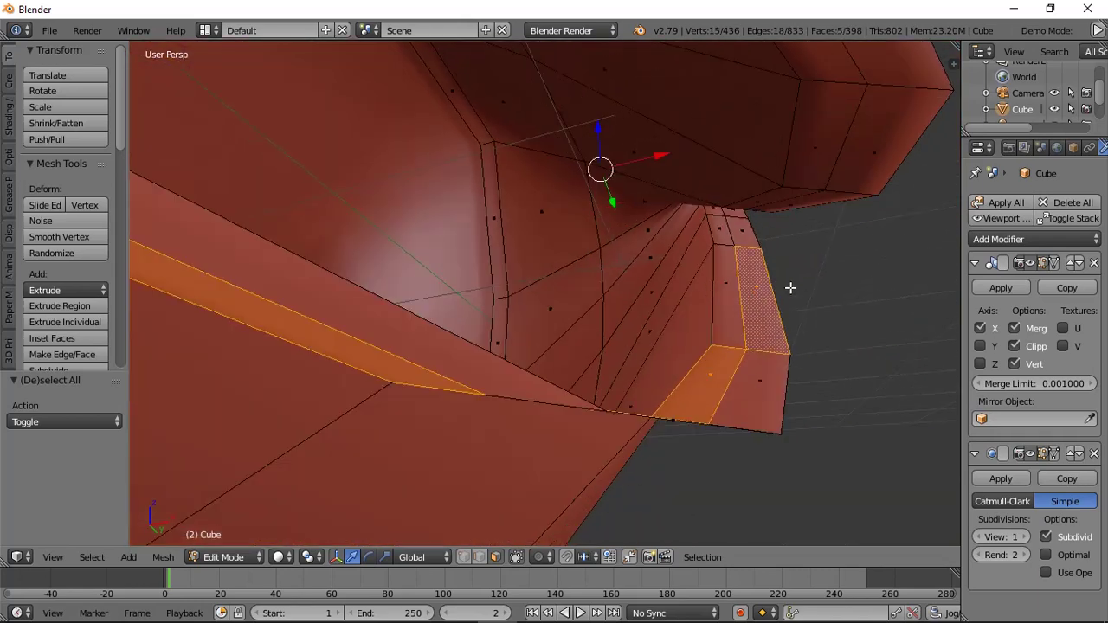
{"action": "key", "text": "ctrl+z"}
{"action": "right_click", "coordinate": [727, 269], "text": "shift"}
{"action": "right_click", "coordinate": [726, 231], "text": "shift"}
{"action": "middle_click_drag", "start_coordinate": [716, 211], "coordinate": [654, 241]}
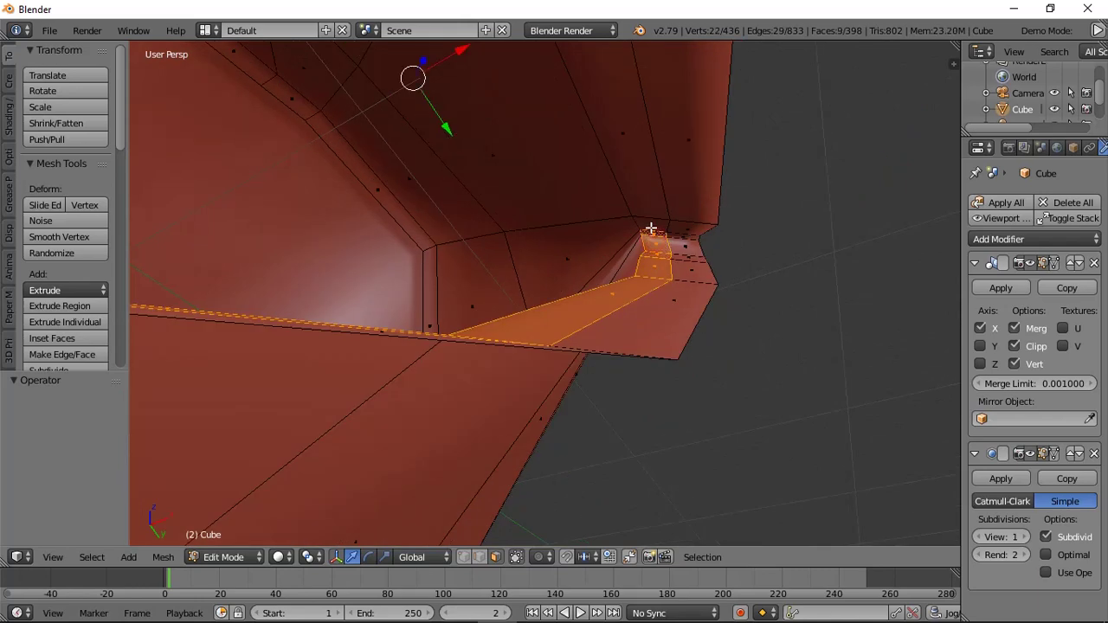
{"action": "right_click", "coordinate": [649, 225], "text": "shift"}
{"action": "right_click", "coordinate": [630, 178], "text": "shift"}
{"action": "scroll", "coordinate": [597, 198], "scroll_direction": "down", "scroll_amount": 4}
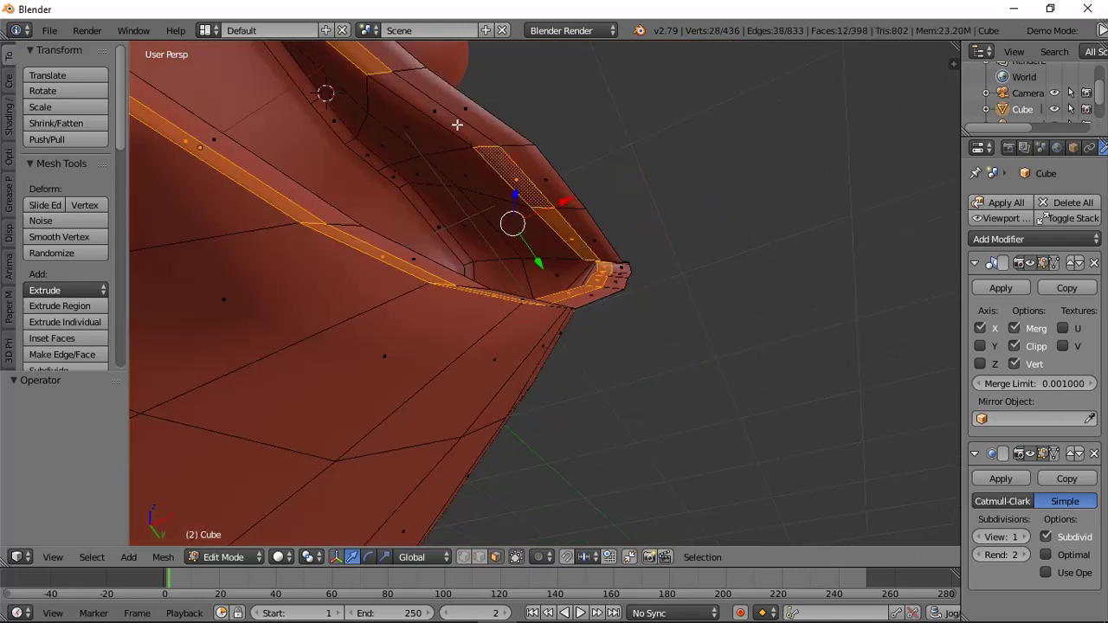
{"action": "right_click", "coordinate": [457, 125], "text": "shift"}
{"action": "scroll", "coordinate": [511, 199], "scroll_direction": "down", "scroll_amount": 4}
{"action": "middle_click_drag", "start_coordinate": [546, 260], "coordinate": [591, 359]}
{"action": "key", "text": "x"}
{"action": "left_click", "coordinate": [566, 285]}
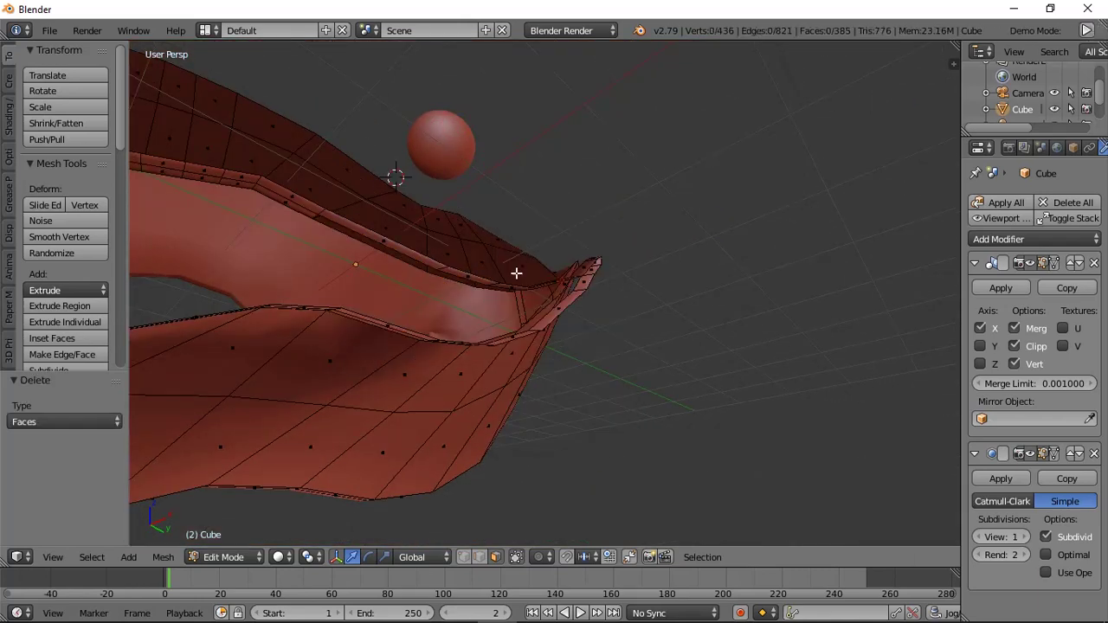
In vertex selection, fill faces between the open upper and lower lip edges at the mouth corner to build the cheek skin.
{"action": "middle_click_drag", "start_coordinate": [514, 269], "coordinate": [596, 522]}
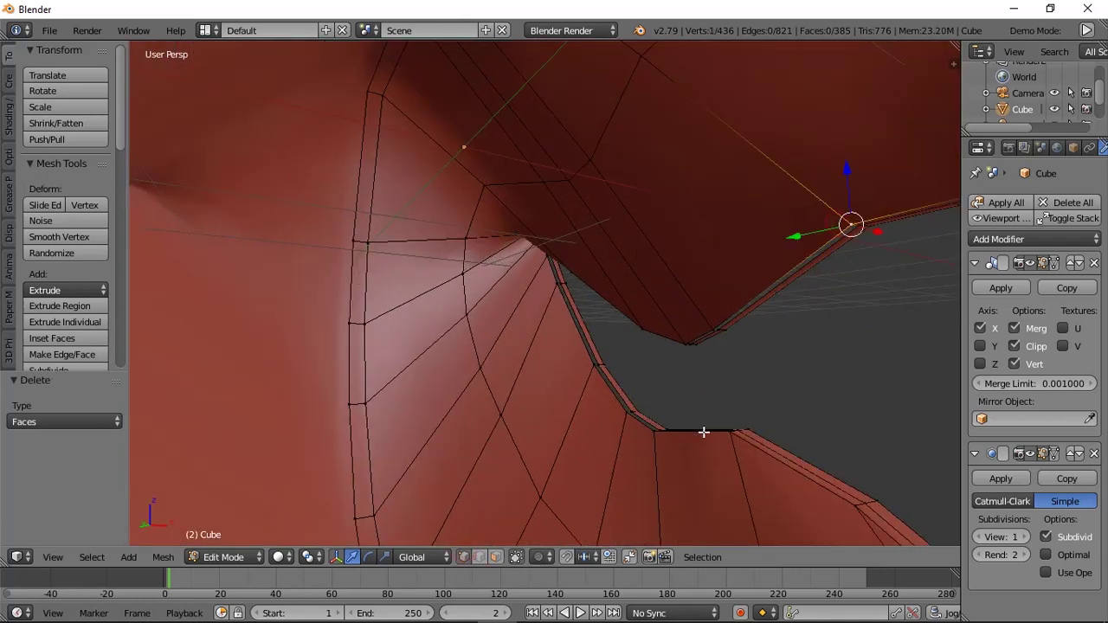
{"action": "middle_click_drag", "start_coordinate": [715, 450], "coordinate": [442, 407]}
{"action": "key", "text": "f"}
{"action": "key", "text": "f"}
{"action": "key", "text": "f"}
{"action": "key", "text": "f"}
{"action": "key", "text": "f"}
{"action": "key", "text": "f"}
{"action": "middle_click_drag", "start_coordinate": [671, 372], "coordinate": [859, 266]}
{"action": "middle_click_drag", "start_coordinate": [420, 457], "coordinate": [415, 410]}
{"action": "scroll", "coordinate": [428, 406], "scroll_direction": "down", "scroll_amount": 2}
{"action": "middle_click_drag", "start_coordinate": [462, 272], "coordinate": [449, 404]}
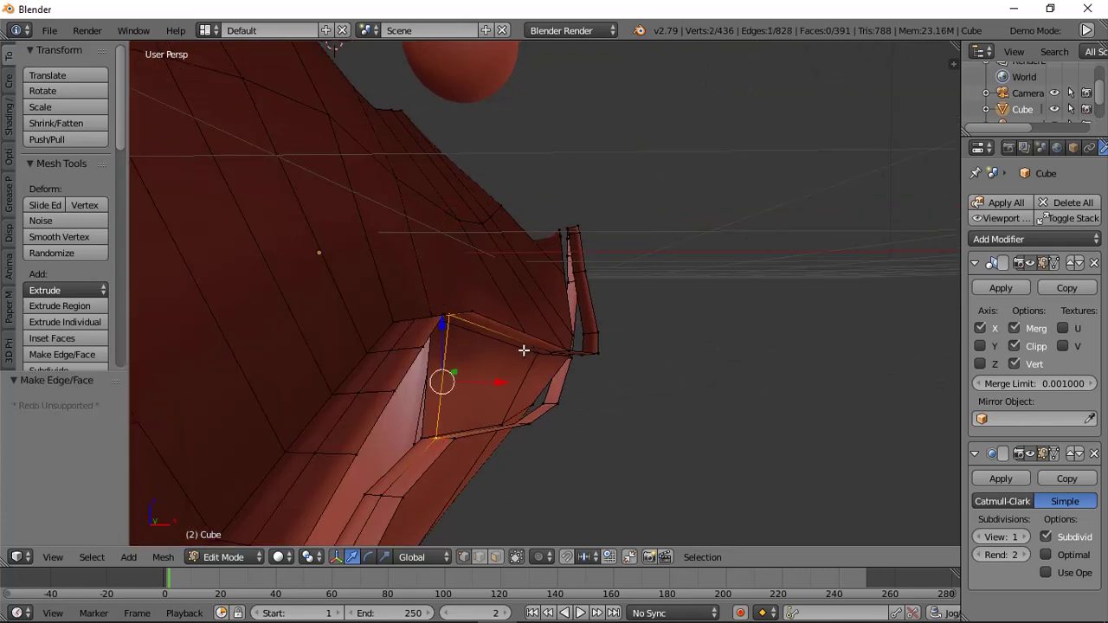
Continue filling faces between the open upper and lower lip edges around the back of the mouth corner.
{"action": "key", "text": "f"}
{"action": "key", "text": "f"}
{"action": "middle_click_drag", "start_coordinate": [534, 349], "coordinate": [362, 350]}
{"action": "scroll", "coordinate": [362, 349], "scroll_direction": "down", "scroll_amount": 1}
{"action": "key", "text": "f"}
{"action": "middle_click_drag", "start_coordinate": [651, 274], "coordinate": [555, 371]}
{"action": "scroll", "coordinate": [557, 363], "scroll_direction": "up", "scroll_amount": 4}
{"action": "key", "text": "f"}
{"action": "key", "text": "a"}
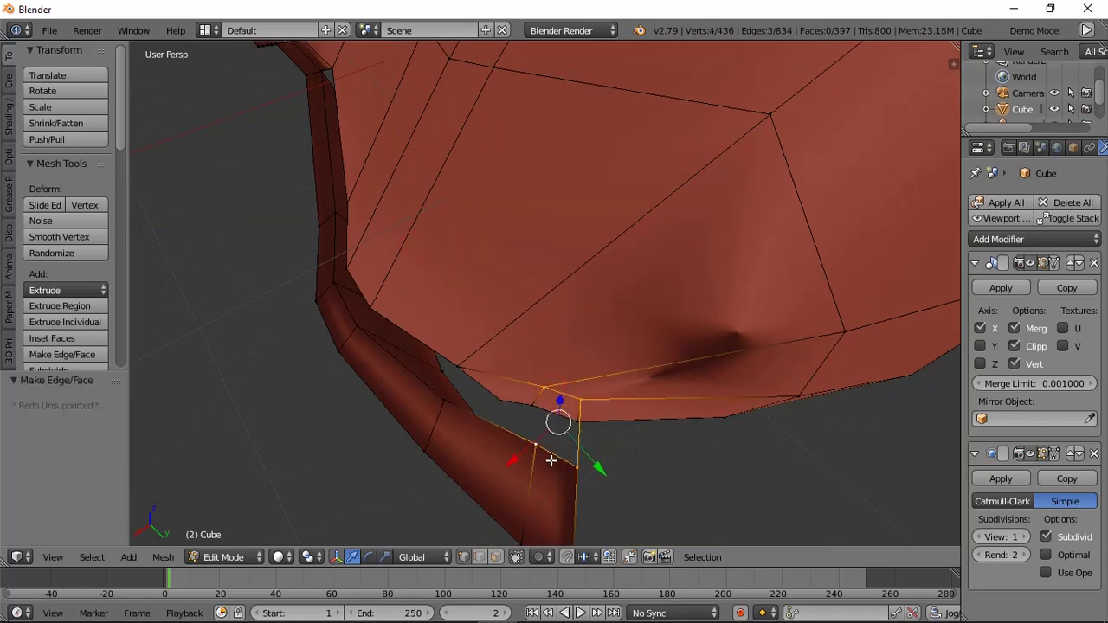
{"action": "key", "text": "f"}
{"action": "key", "text": "a"}
Fill the narrow gap beside the back mouth corner with faces, and undo the accidental vertex move.
{"action": "right_click", "coordinate": [541, 393]}
{"action": "right_click", "coordinate": [539, 406], "text": "shift"}
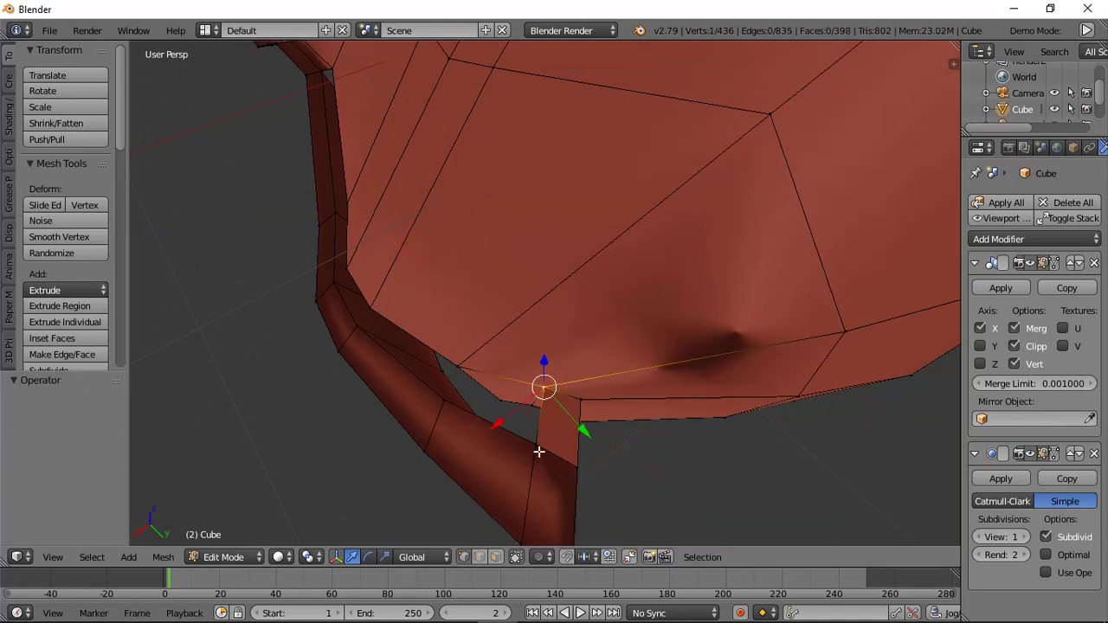
{"action": "right_click", "coordinate": [538, 451], "text": "shift"}
{"action": "middle_click_drag", "start_coordinate": [538, 452], "coordinate": [683, 381]}
{"action": "scroll", "coordinate": [551, 419], "scroll_direction": "down", "scroll_amount": 4}
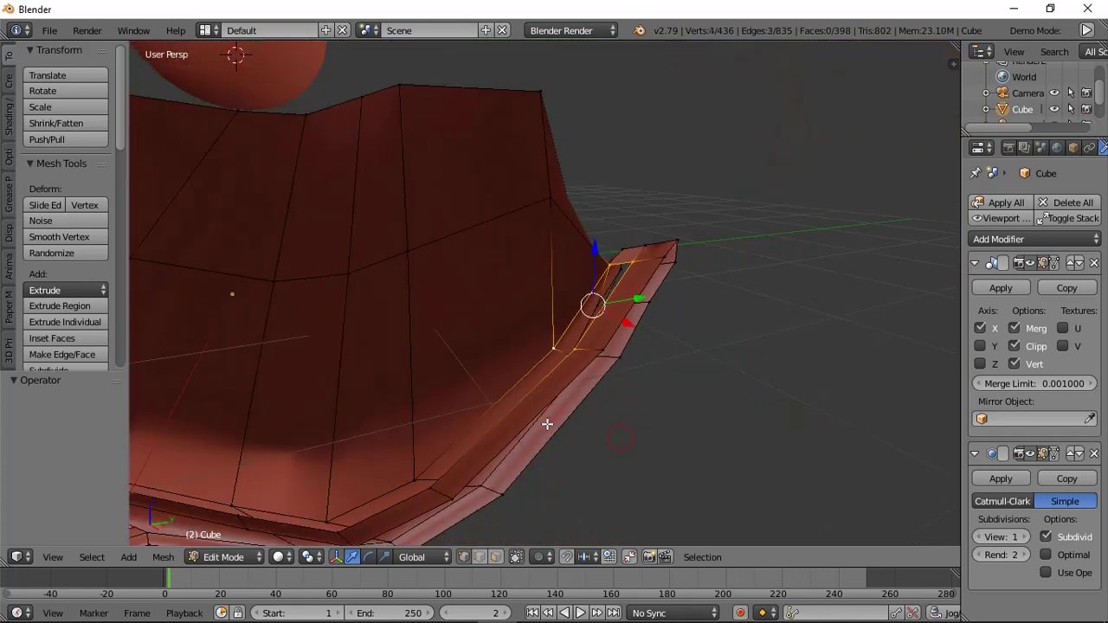
{"action": "key", "text": "f"}
{"action": "key", "text": "a"}
{"action": "left_click_drag", "start_coordinate": [577, 346], "coordinate": [580, 350], "text": "shift"}
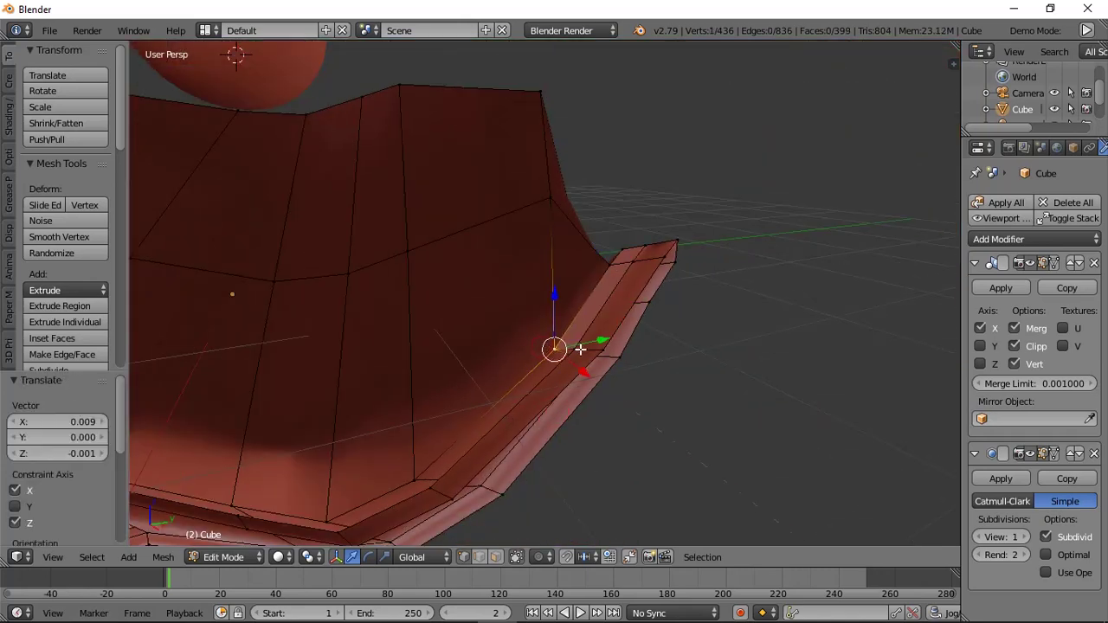
{"action": "key", "text": "ctrl+z"}
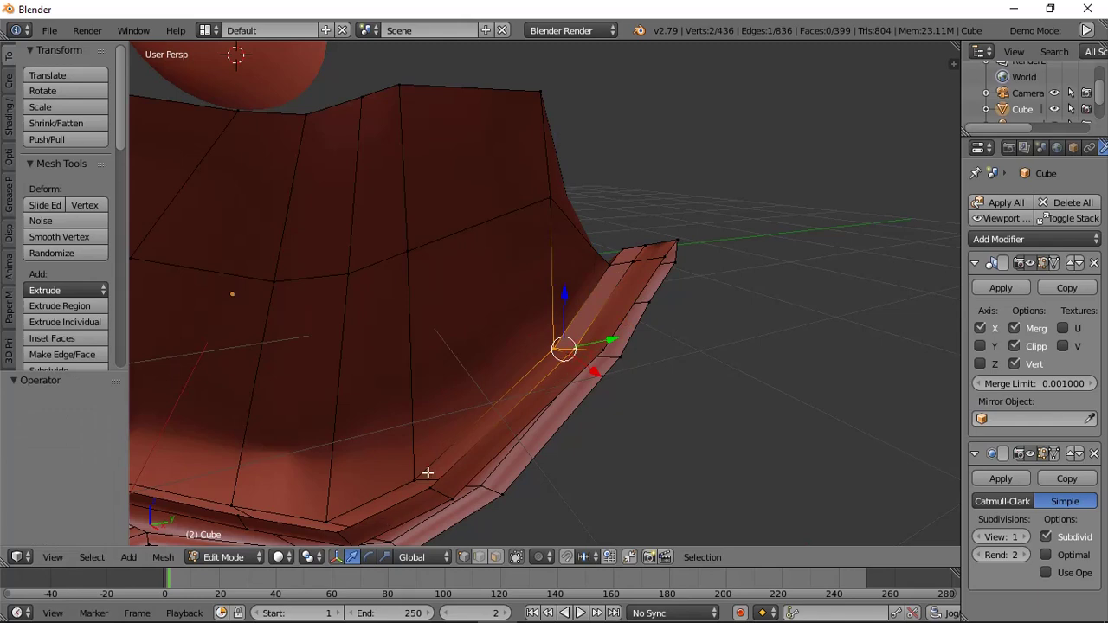
Fill the remaining gaps along the upper lip's inner rim, working forward from the mouth corner.
{"action": "right_click", "coordinate": [413, 473], "text": "shift"}
{"action": "key", "text": "f"}
{"action": "key", "text": "a"}
{"action": "right_click", "coordinate": [413, 471]}
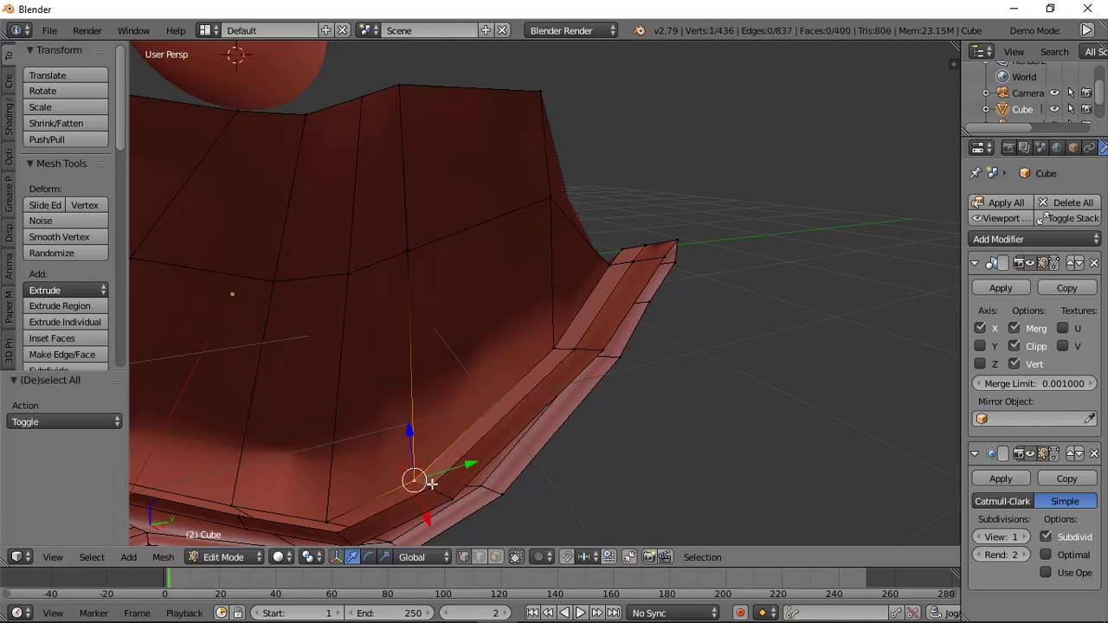
{"action": "left_click", "coordinate": [422, 493]}
{"action": "right_click", "coordinate": [329, 518], "text": "shift"}
{"action": "middle_click_drag", "start_coordinate": [330, 517], "coordinate": [599, 305], "text": "shift"}
{"action": "key", "text": "f"}
{"action": "key", "text": "a"}
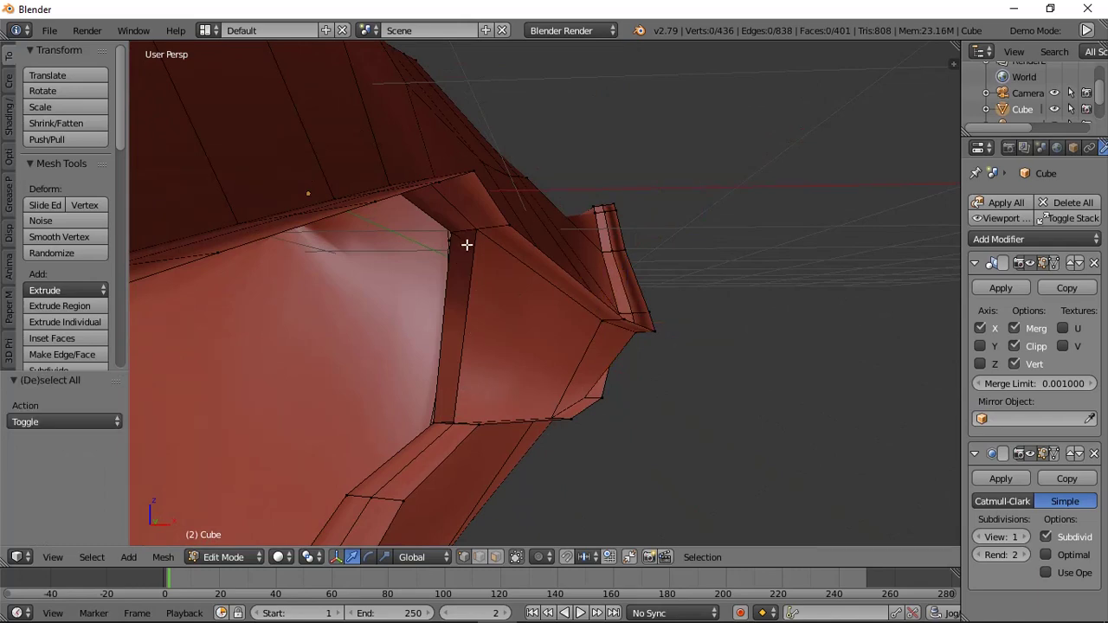
Fill between the upper and lower lip at the cheek skin's front edge and add a centred lengthwise loop cut through it.
{"action": "middle_click_drag", "start_coordinate": [451, 232], "coordinate": [426, 399]}
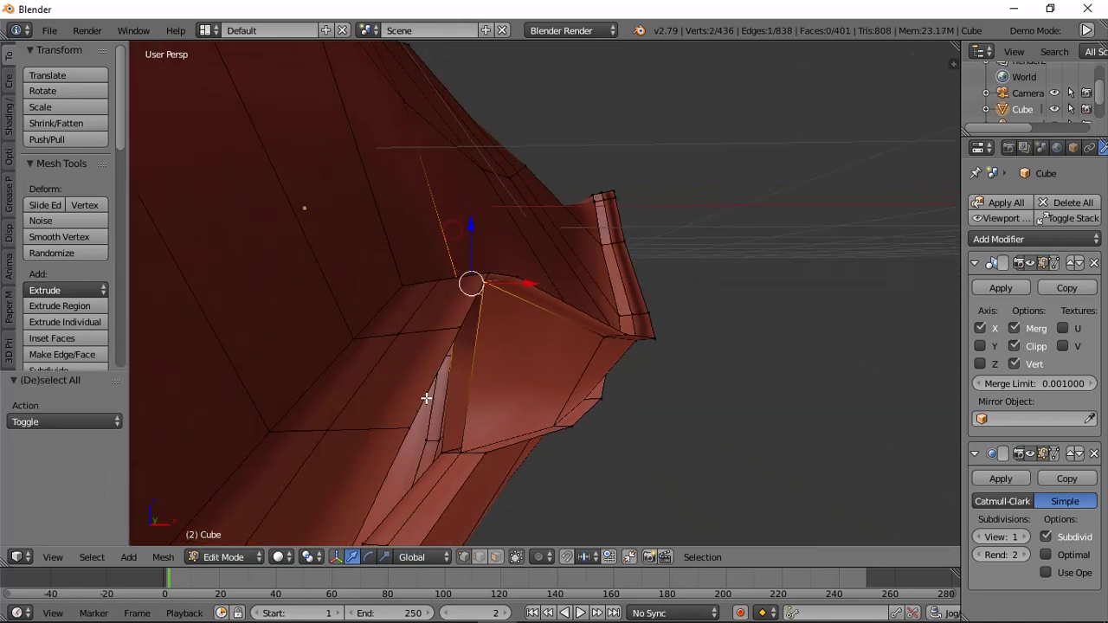
{"action": "right_click", "coordinate": [451, 448]}
{"action": "key", "text": "f"}
{"action": "key", "text": "ctrl+r"}
{"action": "double_click", "coordinate": [479, 378]}
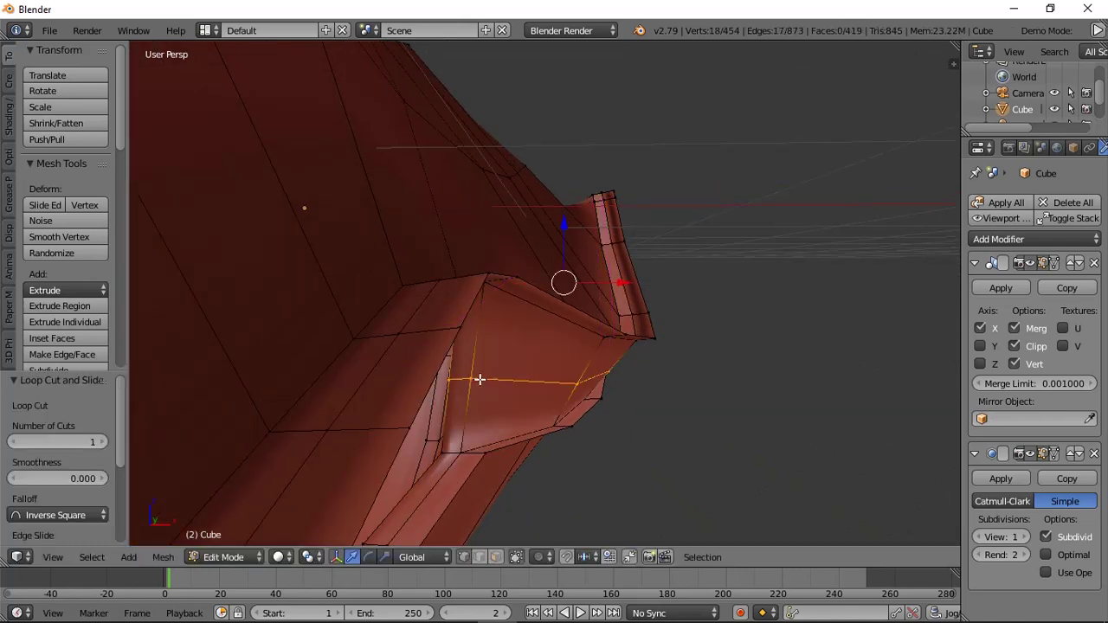
In side wireframe view, move the cheek skin's front middle vertices about 0.198 along Y and -0.086 along Z, and return to solid shading.
{"action": "key", "text": "KP_3"}
{"action": "key", "text": "z"}
{"action": "key", "text": "6"}
{"action": "key", "text": "a"}
{"action": "key", "text": "b"}
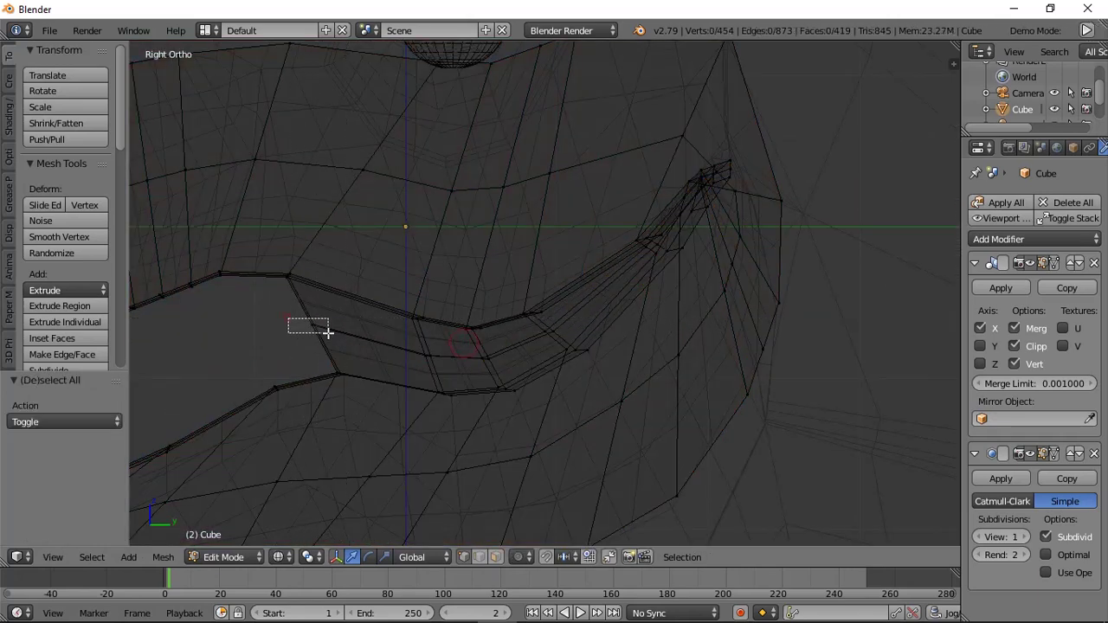
{"action": "left_click_drag", "start_coordinate": [328, 332], "coordinate": [329, 333]}
{"action": "key", "text": "g"}
{"action": "left_click", "coordinate": [357, 346]}
{"action": "scroll", "coordinate": [519, 326], "scroll_direction": "down", "scroll_amount": 2}
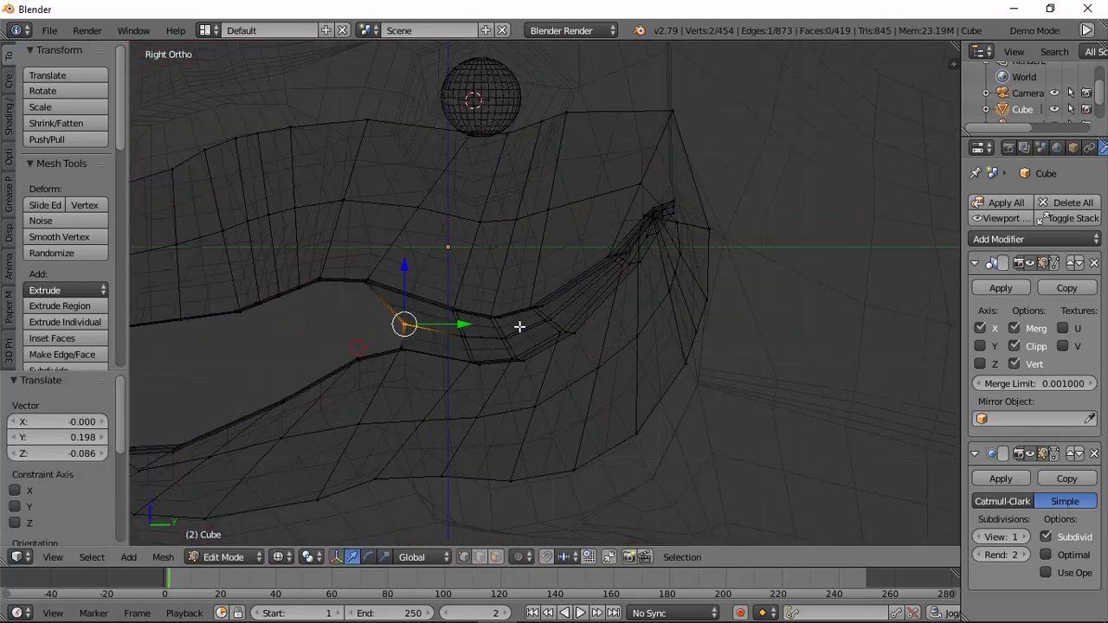
{"action": "key", "text": "z"}
{"action": "left_click", "coordinate": [540, 366]}
{"action": "middle_click_drag", "start_coordinate": [546, 366], "coordinate": [557, 425]}
{"action": "middle_click_drag", "start_coordinate": [699, 290], "coordinate": [723, 306]}
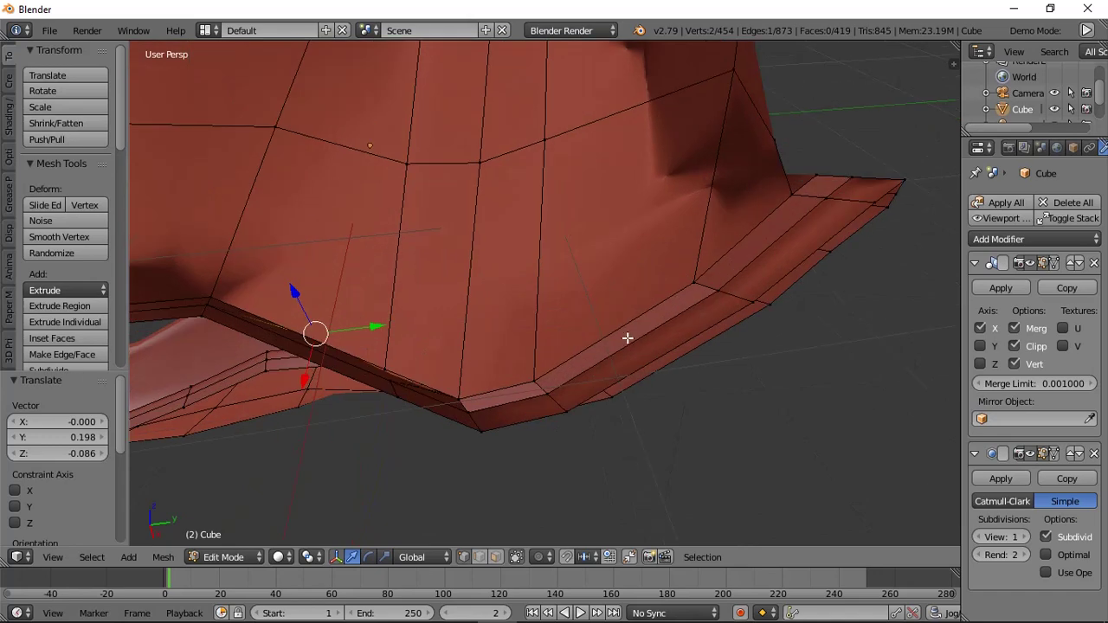
Fill the two missing faces along the front part of the upper lip's rim.
{"action": "key", "text": "a"}
{"action": "key", "text": "z"}
{"action": "left_click", "coordinate": [591, 386]}
{"action": "key", "text": "a"}
{"action": "mouse_move", "coordinate": [593, 415]}
{"action": "middle_mouse_down"}
{"action": "mouse_move", "coordinate": [560, 435]}
{"action": "mouse_move", "coordinate": [448, 350]}
{"action": "mouse_move", "coordinate": [482, 361]}
{"action": "mouse_move", "coordinate": [470, 361]}
{"action": "mouse_move", "coordinate": [642, 249]}
{"action": "mouse_move", "coordinate": [563, 375]}
{"action": "mouse_move", "coordinate": [603, 299]}
{"action": "mouse_move", "coordinate": [572, 392]}
{"action": "middle_mouse_up"}
{"action": "key", "text": "z"}
{"action": "left_click", "coordinate": [580, 455]}
{"action": "scroll", "coordinate": [495, 361], "scroll_direction": "up", "scroll_amount": 2}
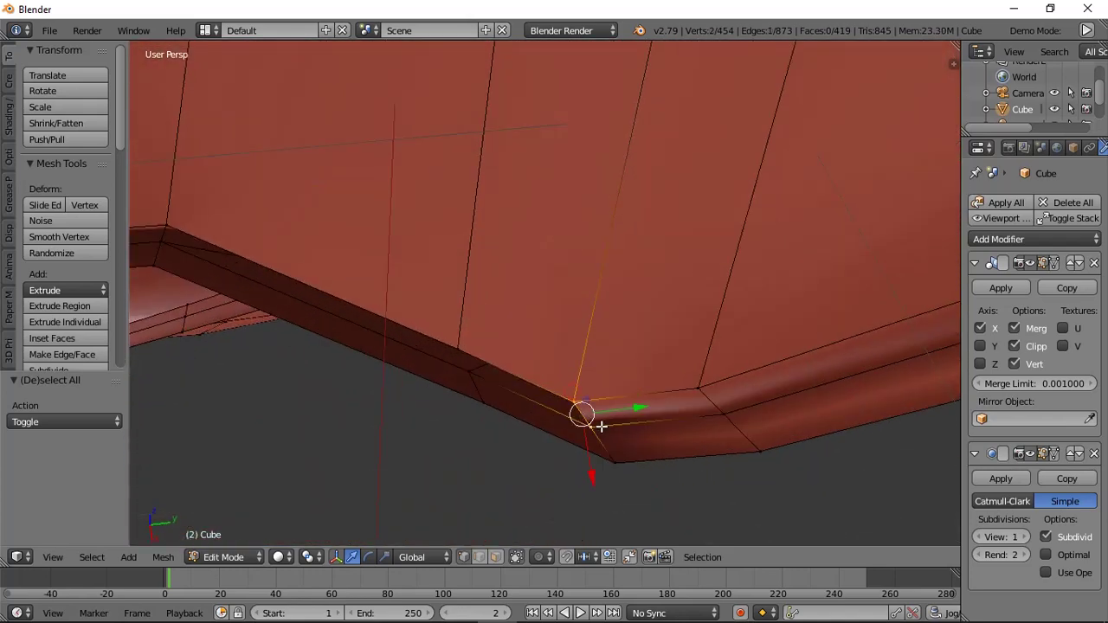
{"action": "right_click", "coordinate": [471, 377], "text": "shift"}
{"action": "middle_click_drag", "start_coordinate": [471, 377], "coordinate": [578, 401], "text": "shift"}
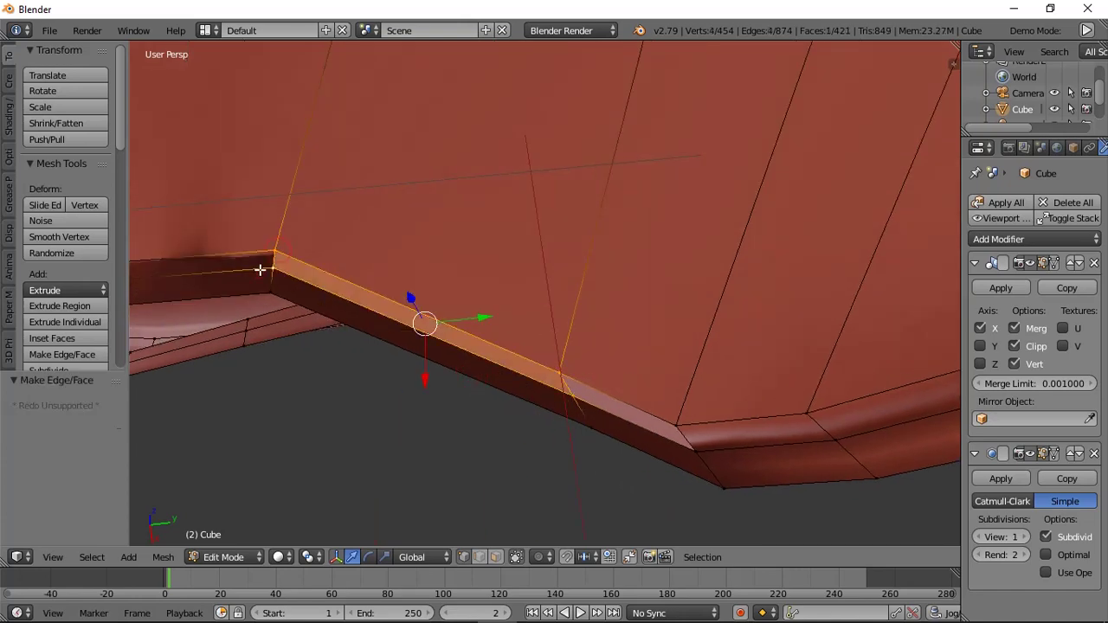
{"action": "key", "text": "a"}
Select the whole visible mesh and apply smooth shading to it.
{"action": "middle_click_drag", "start_coordinate": [259, 270], "coordinate": [295, 273]}
{"action": "mouse_move", "coordinate": [386, 251]}
{"action": "middle_mouse_down"}
{"action": "mouse_move", "coordinate": [425, 202]}
{"action": "mouse_move", "coordinate": [451, 369]}
{"action": "mouse_move", "coordinate": [442, 407]}
{"action": "middle_mouse_up"}
{"action": "key", "text": "a"}
{"action": "key", "text": "z"}
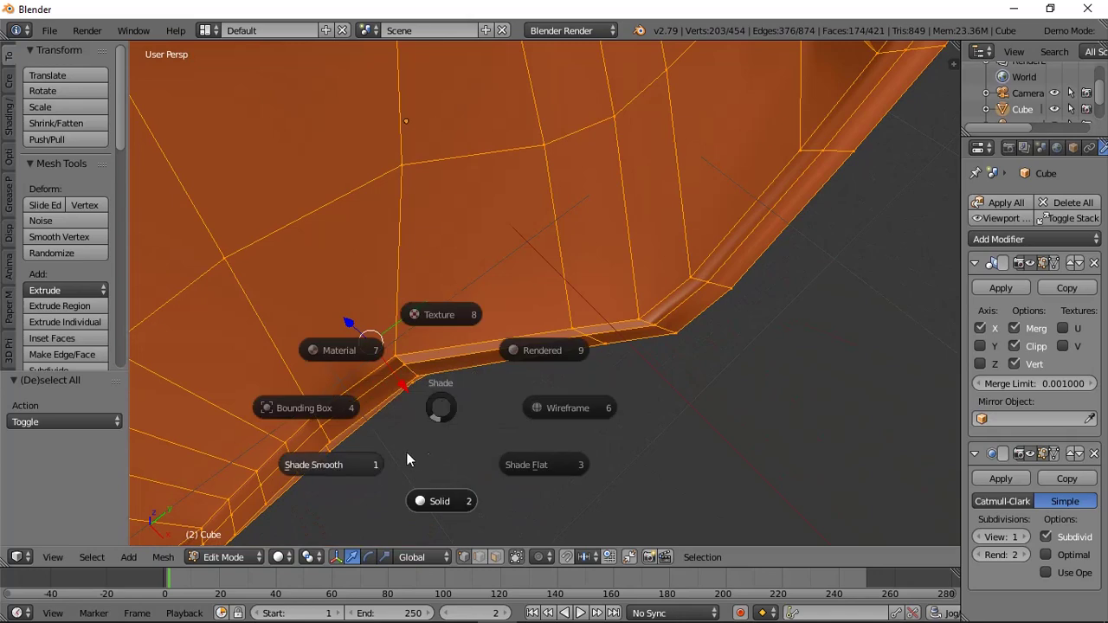
{"action": "left_click", "coordinate": [361, 476]}
{"action": "key", "text": "a"}
{"action": "mouse_move", "coordinate": [373, 459]}
{"action": "middle_mouse_down"}
{"action": "mouse_move", "coordinate": [479, 401]}
{"action": "mouse_move", "coordinate": [450, 349]}
{"action": "mouse_move", "coordinate": [457, 370]}
{"action": "middle_mouse_up"}
Turn off Matcap shading and try to fill between two neighbouring vertices on the lip rim.
{"action": "key", "text": "n"}
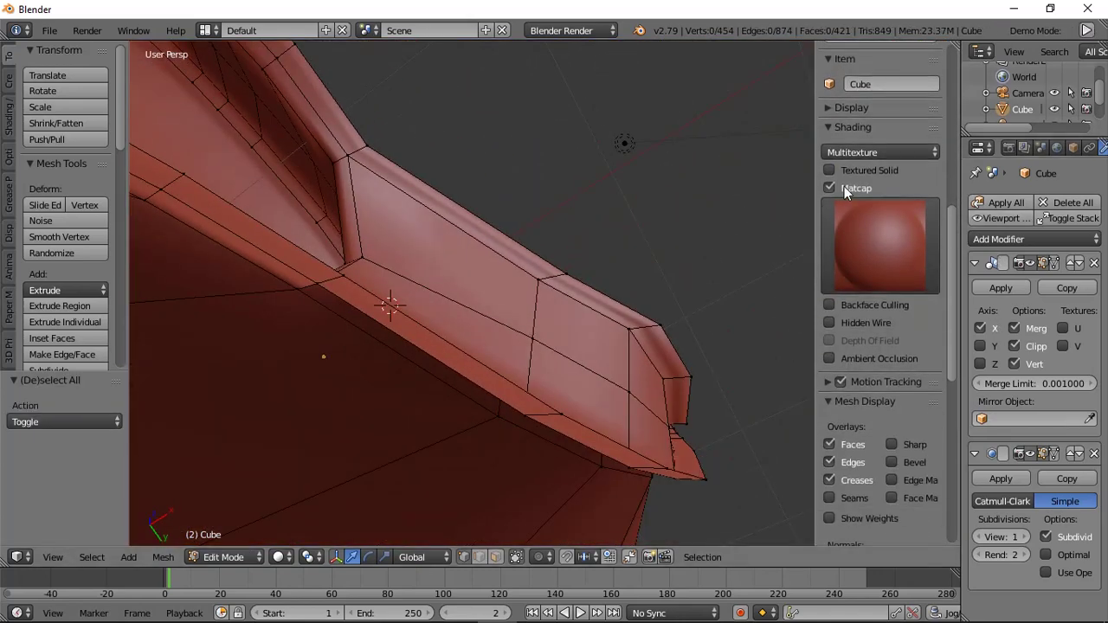
{"action": "left_click", "coordinate": [844, 188]}
{"action": "middle_click_drag", "start_coordinate": [556, 250], "coordinate": [437, 324]}
{"action": "right_click", "coordinate": [282, 279]}
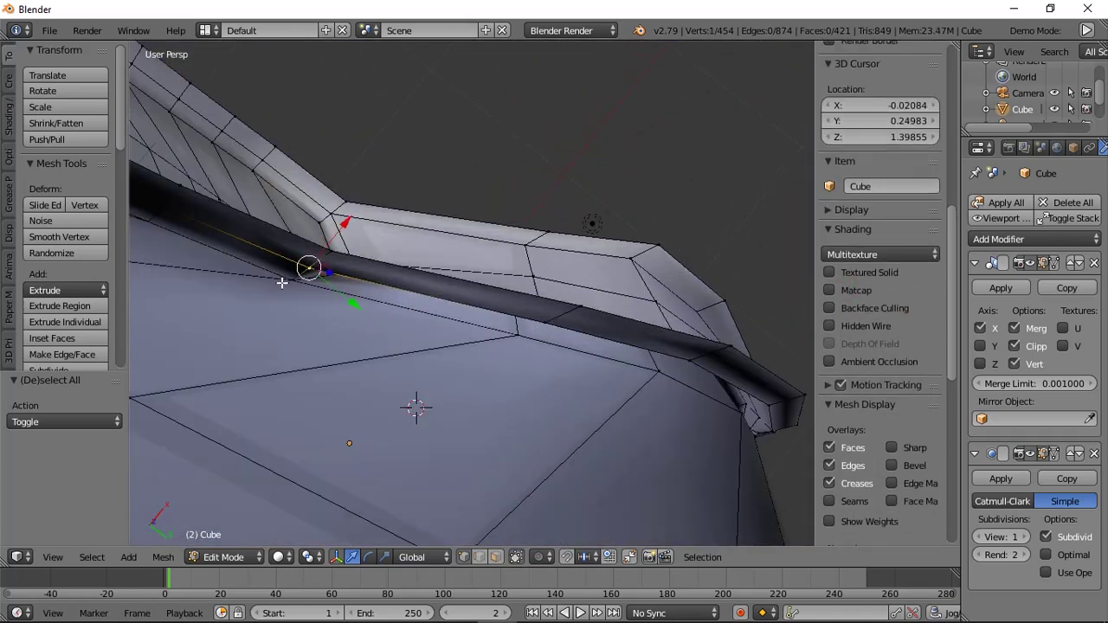
{"action": "key", "text": "f"}
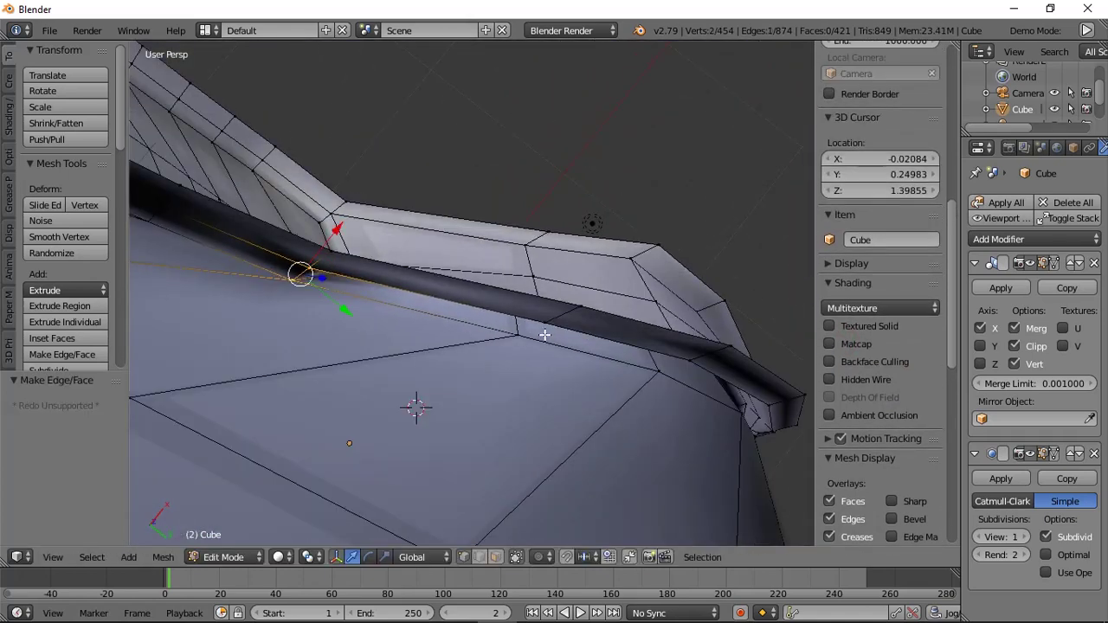
{"action": "key", "text": "a"}
Reveal the hidden outer head and view it together with the inner mouth from the front and side.
{"action": "middle_click_drag", "start_coordinate": [582, 314], "coordinate": [672, 413]}
{"action": "key", "text": "a"}
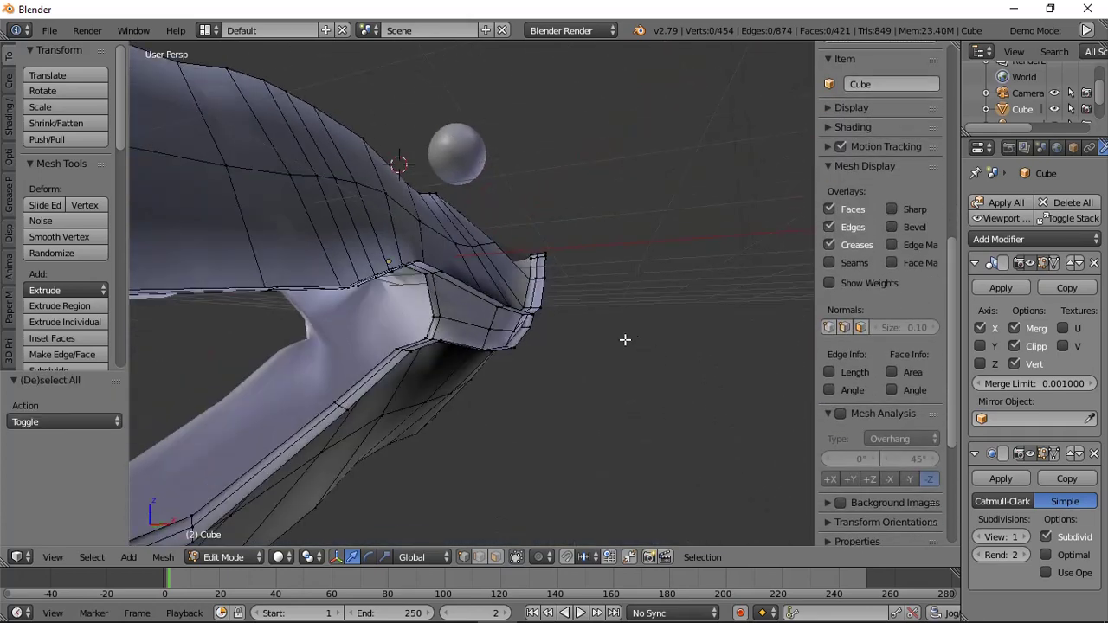
{"action": "key", "text": "alt+h"}
{"action": "scroll", "coordinate": [580, 334], "scroll_direction": "down", "scroll_amount": 3}
{"action": "middle_click_drag", "start_coordinate": [573, 333], "coordinate": [618, 346]}
{"action": "key", "text": "a"}
{"action": "key", "text": "KP_1"}
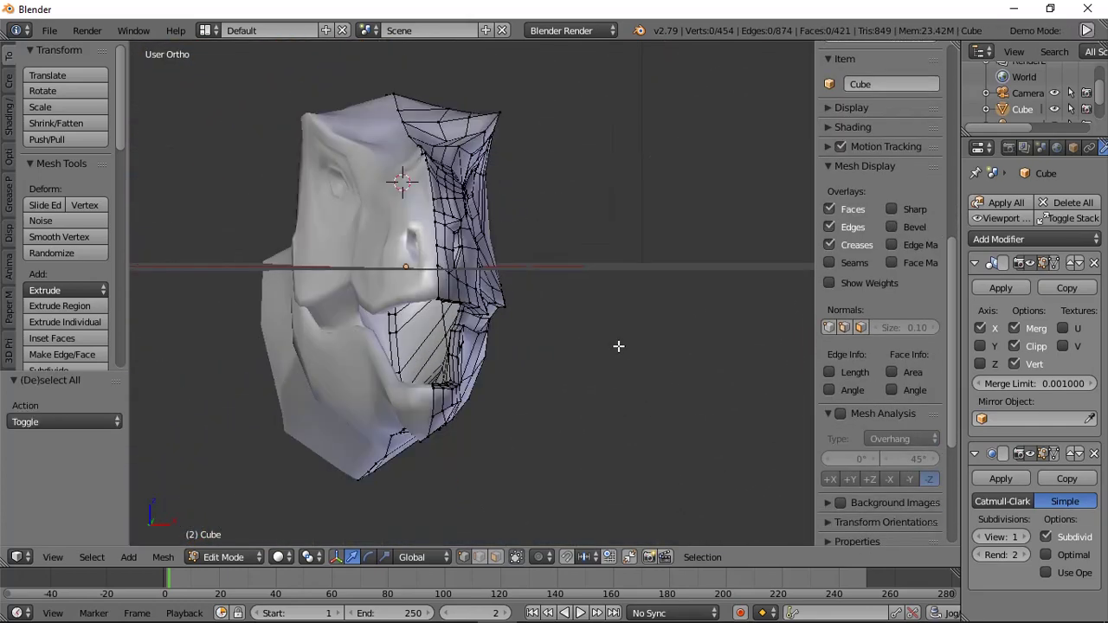
{"action": "middle_click_drag", "start_coordinate": [734, 365], "coordinate": [767, 365]}
{"action": "middle_click_drag", "start_coordinate": [638, 336], "coordinate": [684, 341]}
Switch to Object Mode, hide the 3D view properties and look at the finished head from the right side.
{"action": "key", "text": "Tab"}
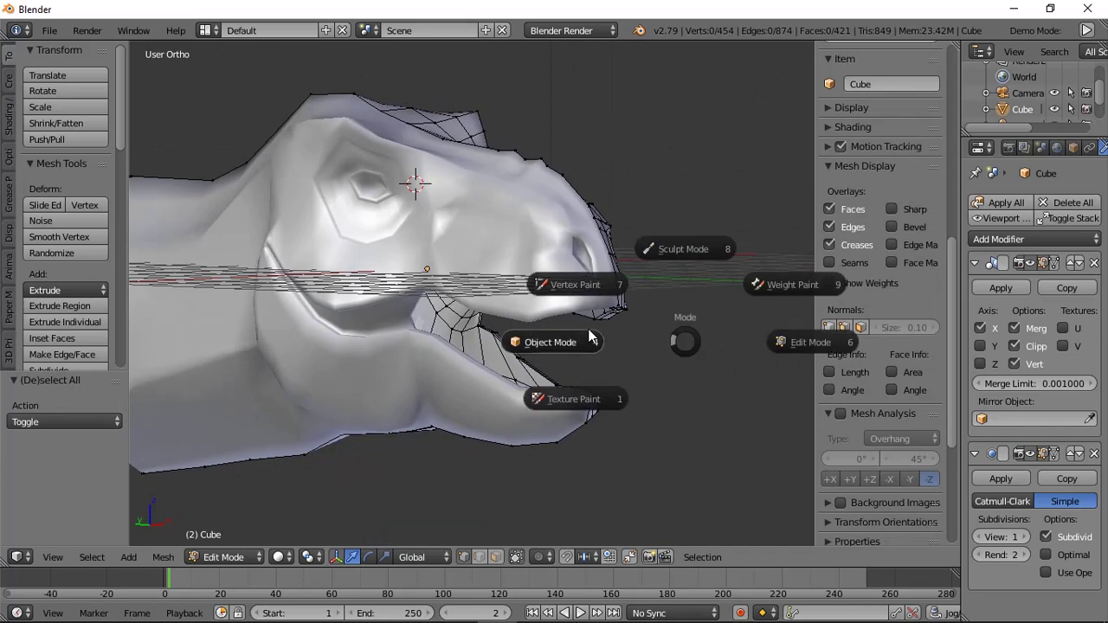
{"action": "left_click", "coordinate": [589, 329]}
{"action": "mouse_move", "coordinate": [589, 328]}
{"action": "middle_mouse_down"}
{"action": "mouse_move", "coordinate": [476, 314]}
{"action": "mouse_move", "coordinate": [567, 326]}
{"action": "middle_mouse_up"}
{"action": "key", "text": "n"}
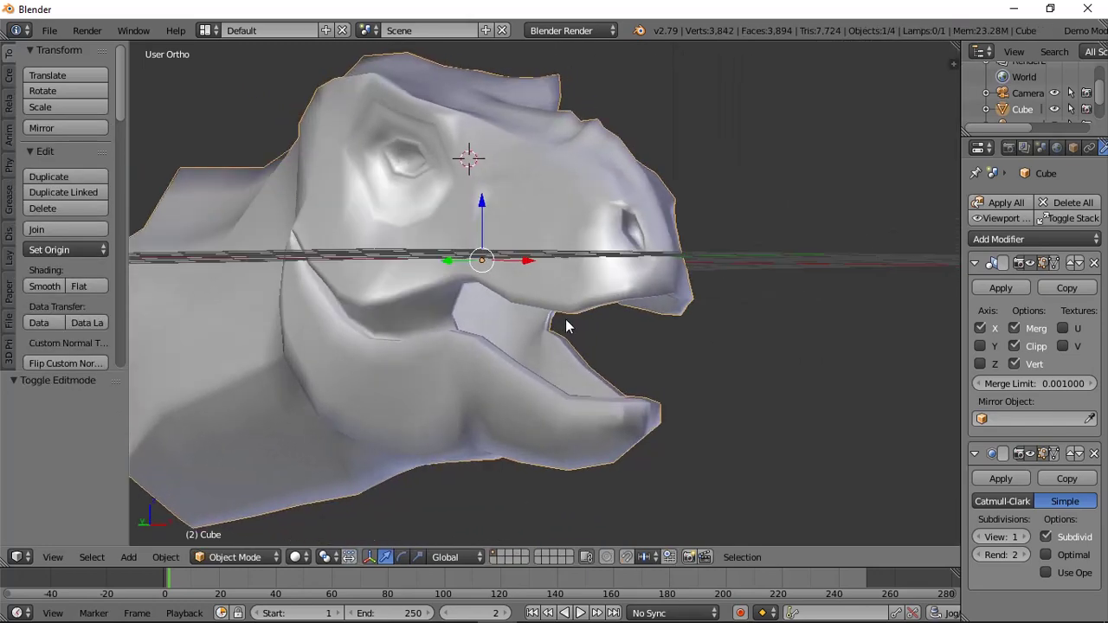
{"action": "key", "text": "KP_3"}
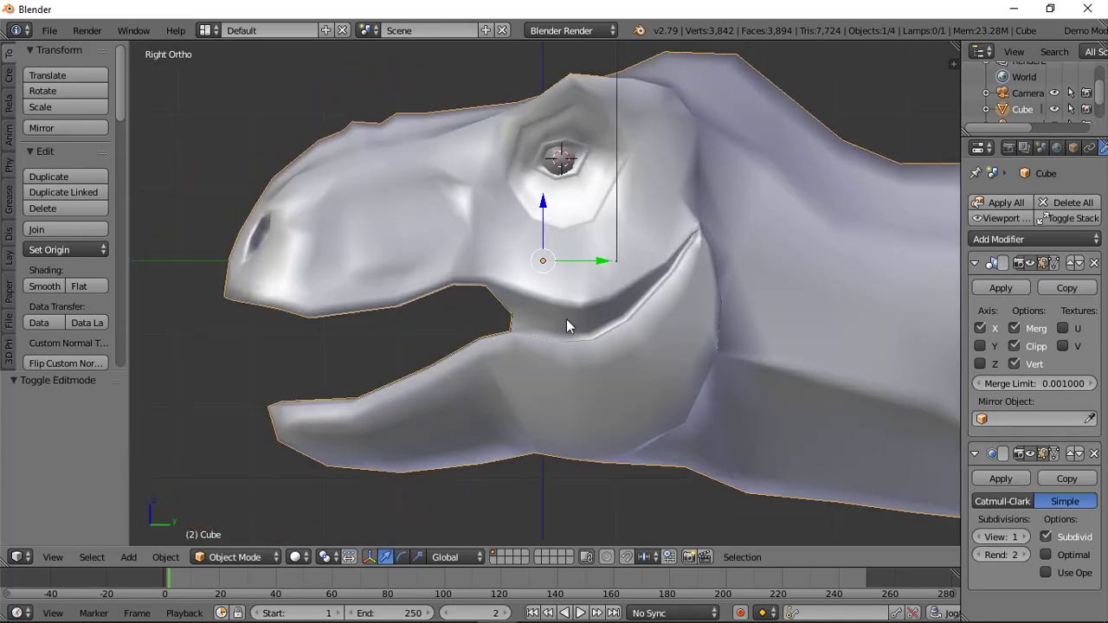
{"action": "key", "text": "Tab"}
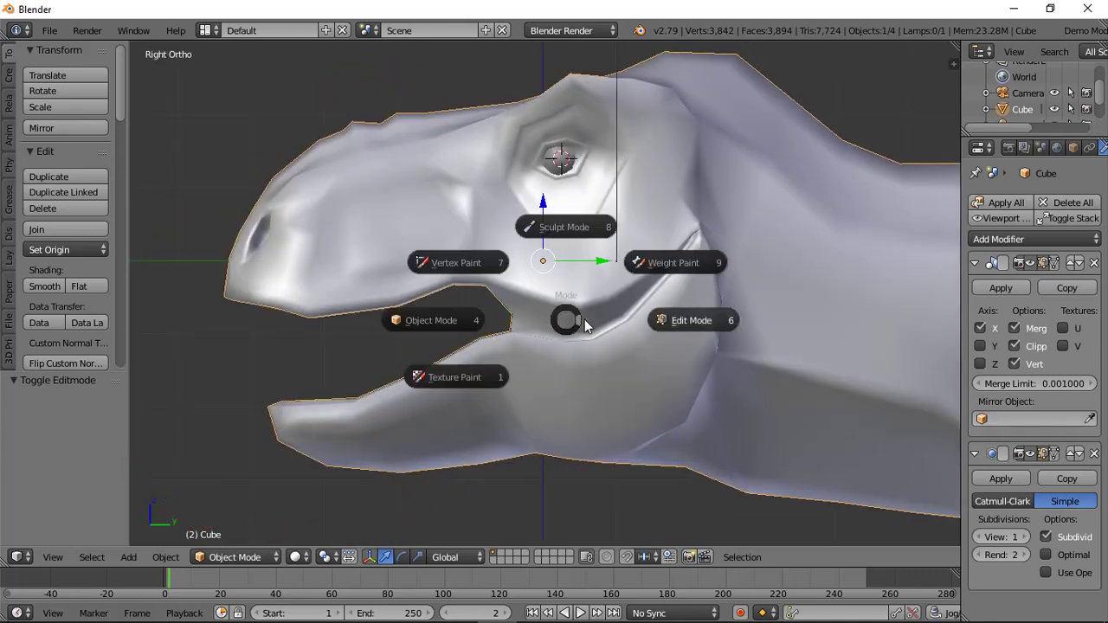
{"action": "key", "text": "Escape"}
{"action": "key", "text": "Tab"}
Reset the 3D cursor to the scene origin, add a cube there and enter Edit Mode on it.
{"action": "scroll", "coordinate": [562, 290], "scroll_direction": "down", "scroll_amount": 6}
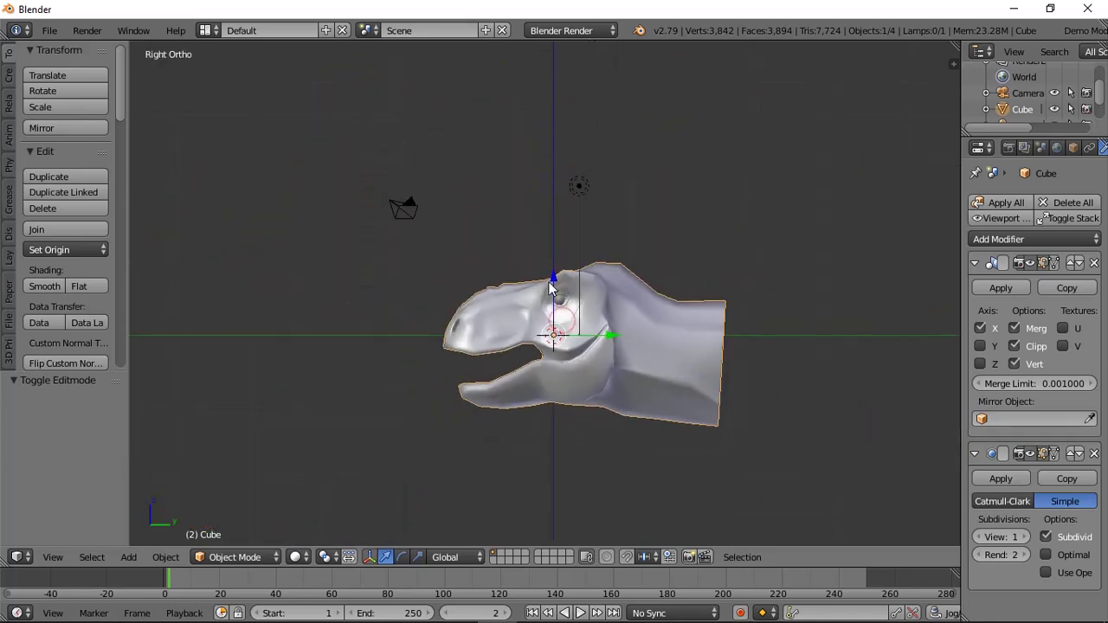
{"action": "key", "text": "shift+a"}
{"action": "mouse_move", "coordinate": [548, 265]}
{"action": "left_click", "coordinate": [609, 277]}
{"action": "key", "text": "Tab"}
{"action": "left_click", "coordinate": [526, 351]}
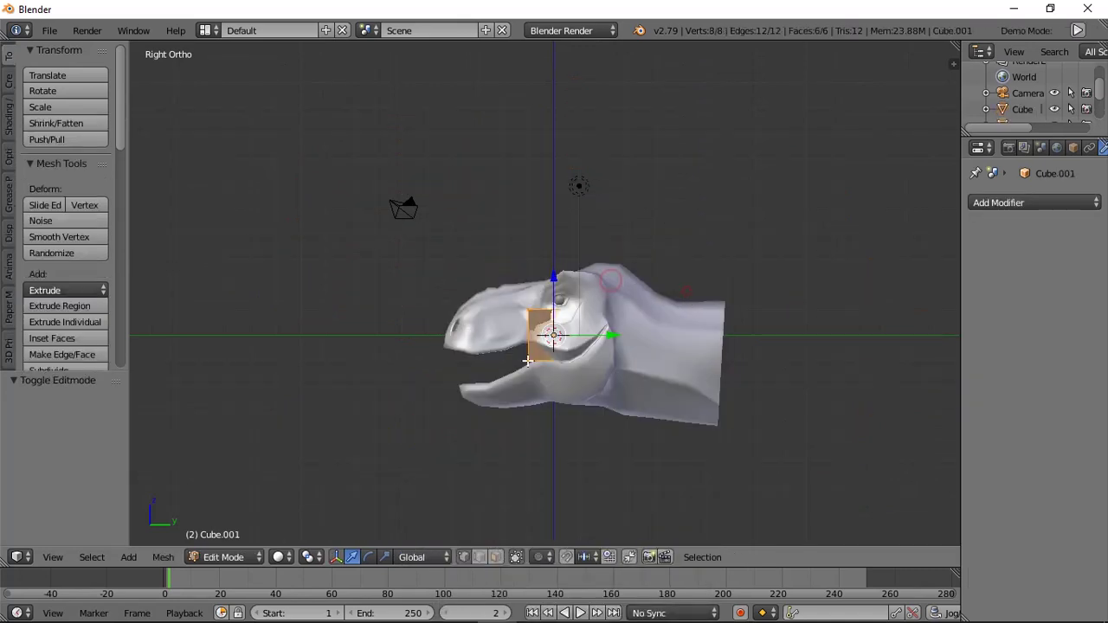
In front wireframe view, add a centred horizontal loop cut around the cube and widen that loop slightly along X.
{"action": "key", "text": "z"}
{"action": "left_click", "coordinate": [588, 357]}
{"action": "key", "text": "a"}
{"action": "scroll", "coordinate": [586, 344], "scroll_direction": "up", "scroll_amount": 1}
{"action": "key", "text": "KP_5"}
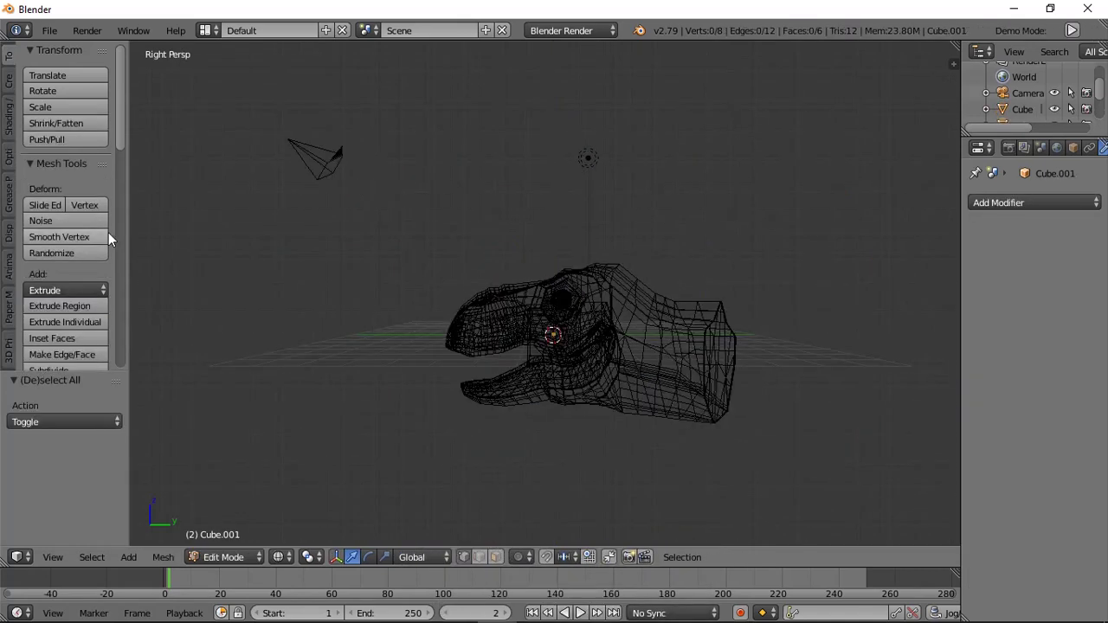
{"action": "key", "text": "KP_1"}
{"action": "key", "text": "a"}
{"action": "scroll", "coordinate": [544, 294], "scroll_direction": "up", "scroll_amount": 3}
{"action": "key", "text": "ctrl+r"}
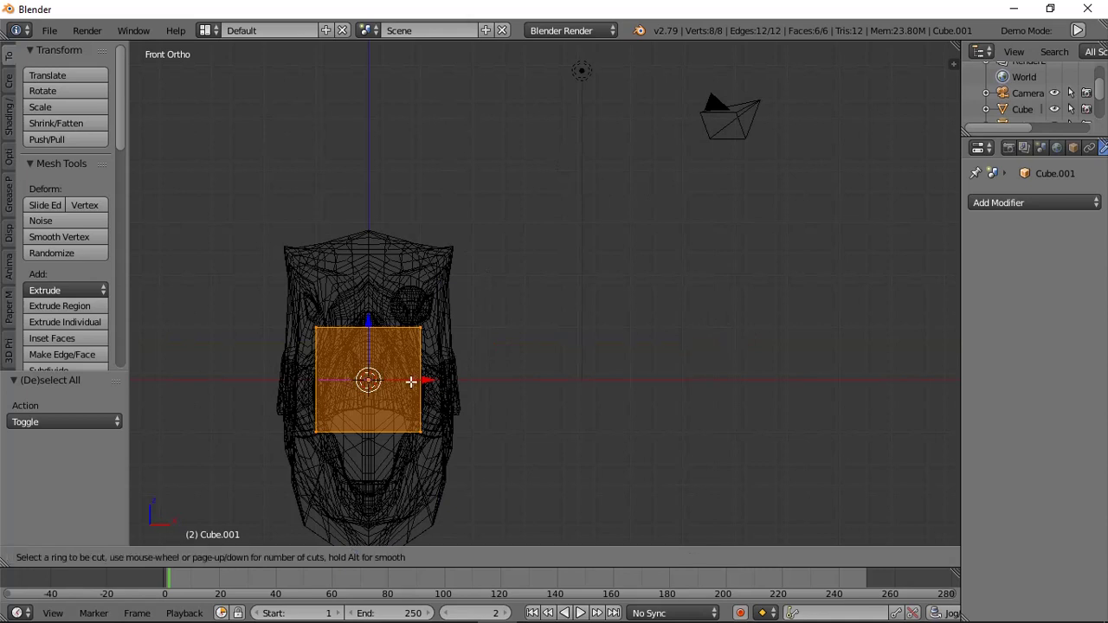
{"action": "double_click", "coordinate": [410, 382]}
{"action": "key", "text": "s"}
{"action": "key", "text": "x"}
{"action": "left_click", "coordinate": [521, 398]}
Cut vertical loops at the cube's centre and midway to its +X side, and stretch the outer loop along Z twice, ending with 1.115.
{"action": "key", "text": "ctrl+r"}
{"action": "double_click", "coordinate": [371, 420]}
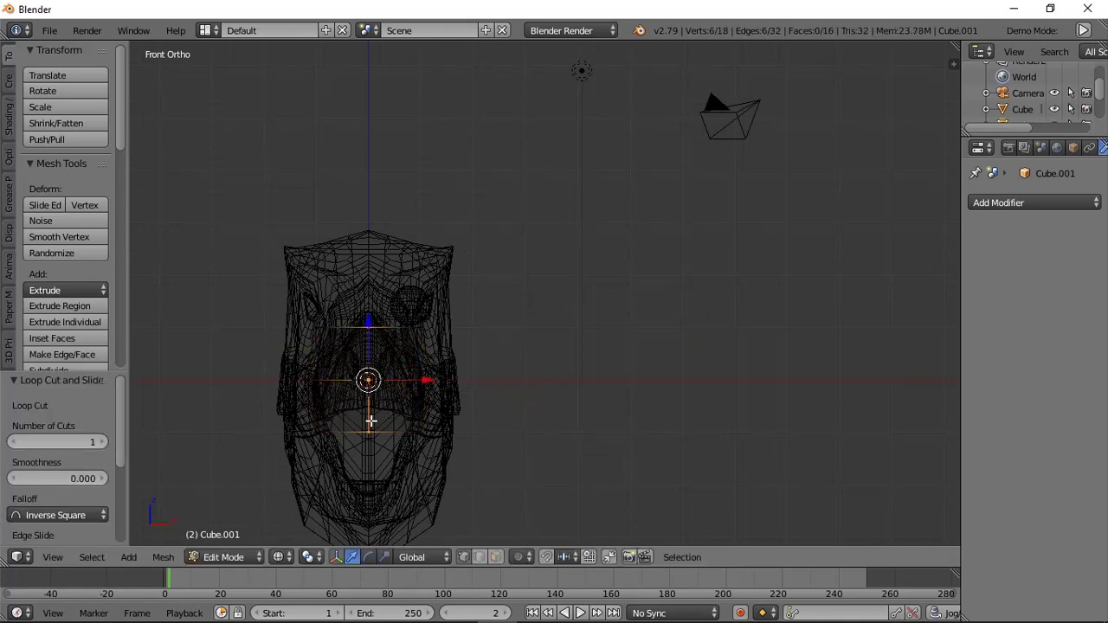
{"action": "key", "text": "ctrl+r"}
{"action": "double_click", "coordinate": [386, 422]}
{"action": "key", "text": "s"}
{"action": "key", "text": "z"}
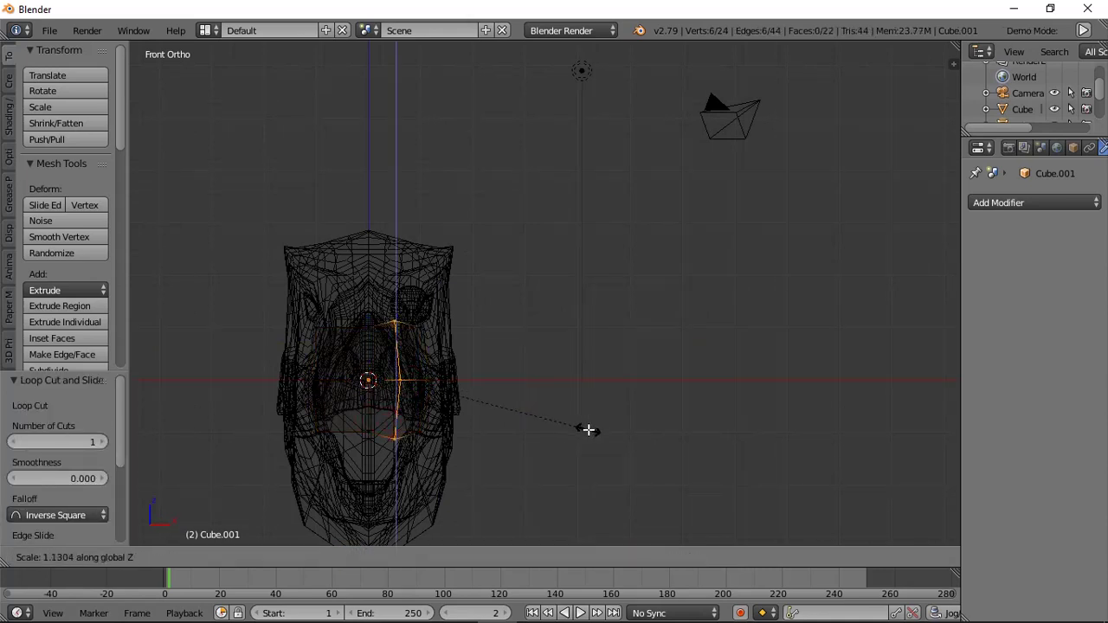
{"action": "left_click", "coordinate": [588, 430]}
{"action": "key", "text": "s"}
{"action": "key", "text": "z"}
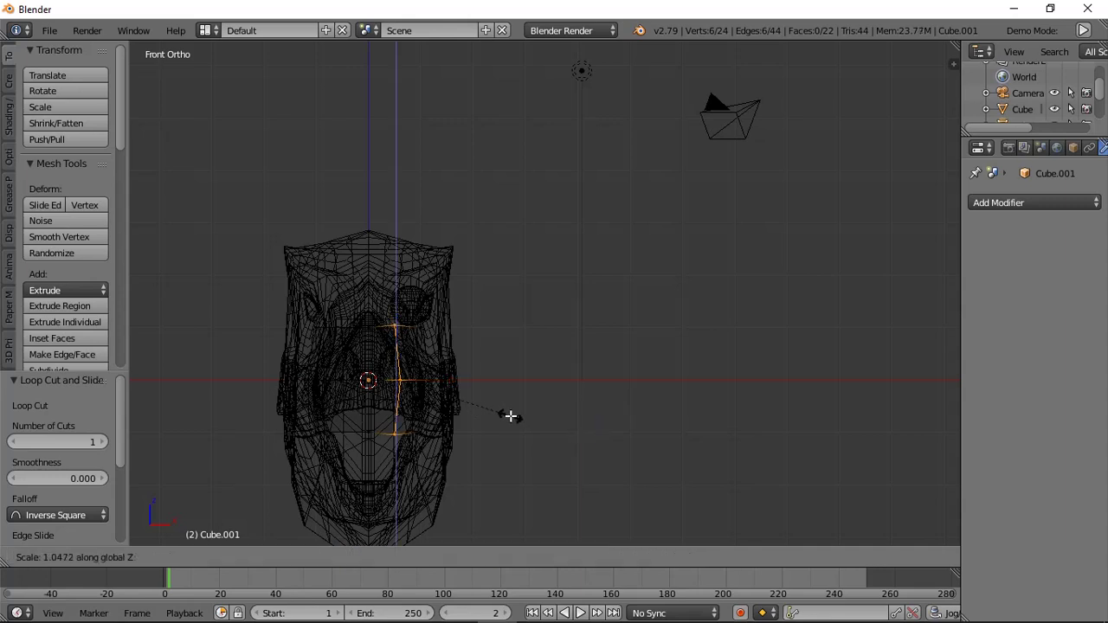
{"action": "left_click", "coordinate": [517, 421]}
Apply AutoMirror to the cube across the X axis with positive orientation, and view it from the right side.
{"action": "scroll", "coordinate": [63, 283], "scroll_direction": "down", "scroll_amount": 10}
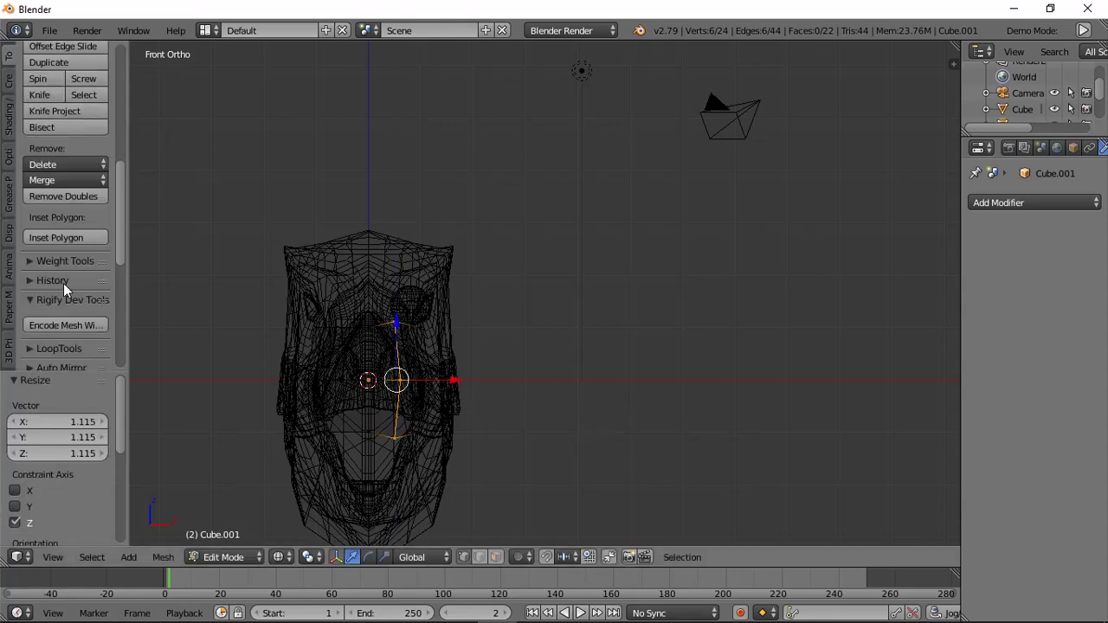
{"action": "left_click", "coordinate": [62, 270]}
{"action": "left_click", "coordinate": [73, 295]}
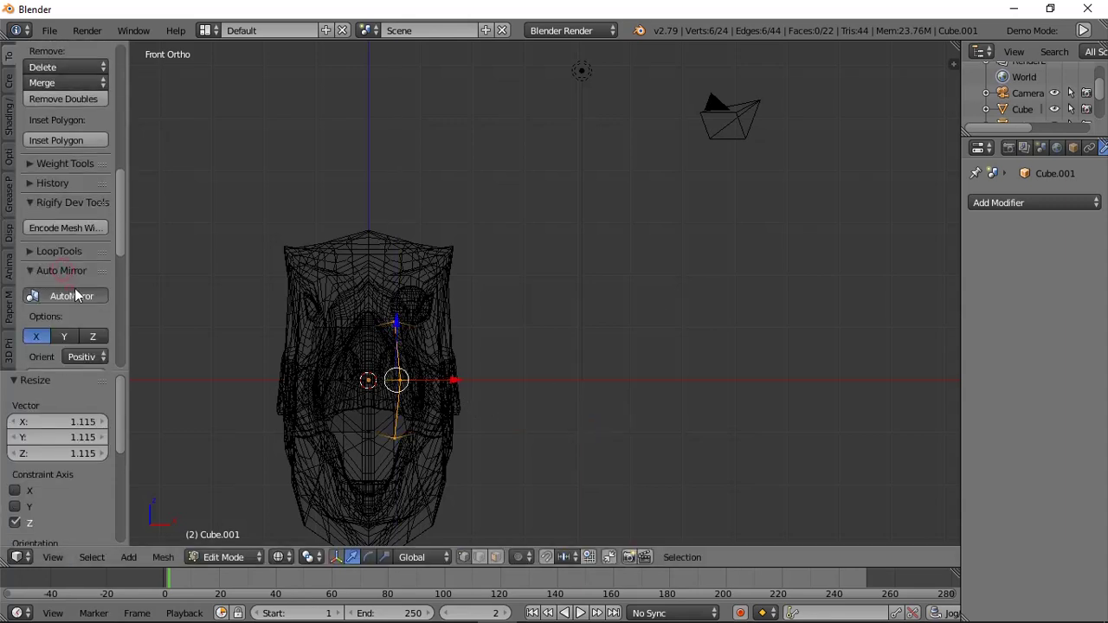
{"action": "key", "text": "KP_3"}
{"action": "scroll", "coordinate": [551, 433], "scroll_direction": "up", "scroll_amount": 2}
{"action": "key", "text": "a"}
{"action": "key", "text": "Tab"}
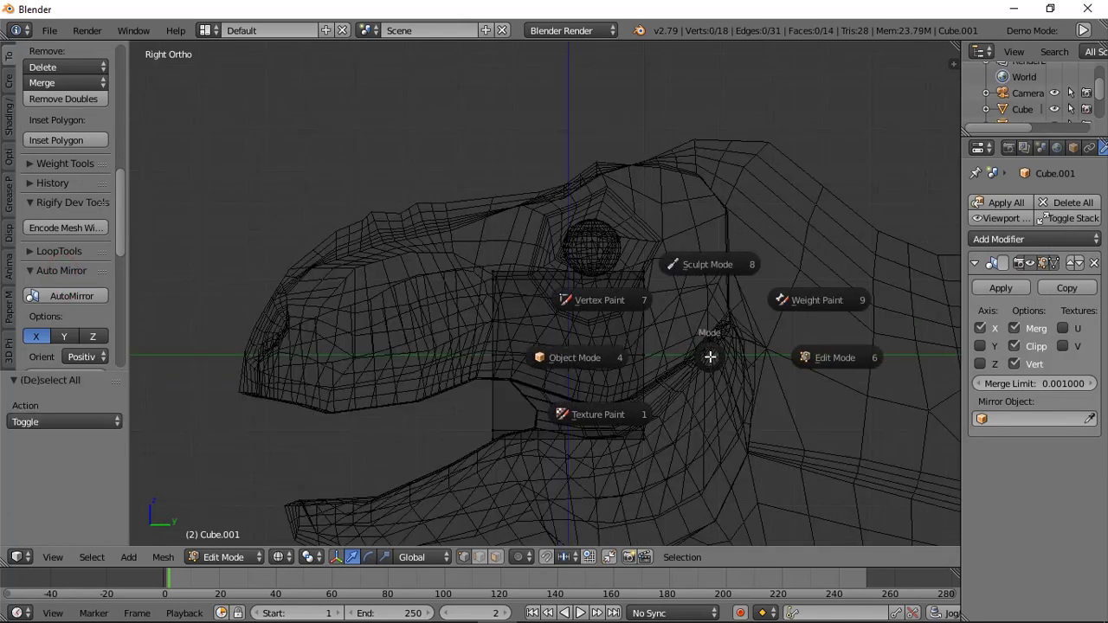
{"action": "left_click", "coordinate": [574, 358]}
{"action": "key", "text": "s"}
{"action": "right_click", "coordinate": [638, 357]}
{"action": "key", "text": "Tab"}
{"action": "left_click", "coordinate": [762, 380]}
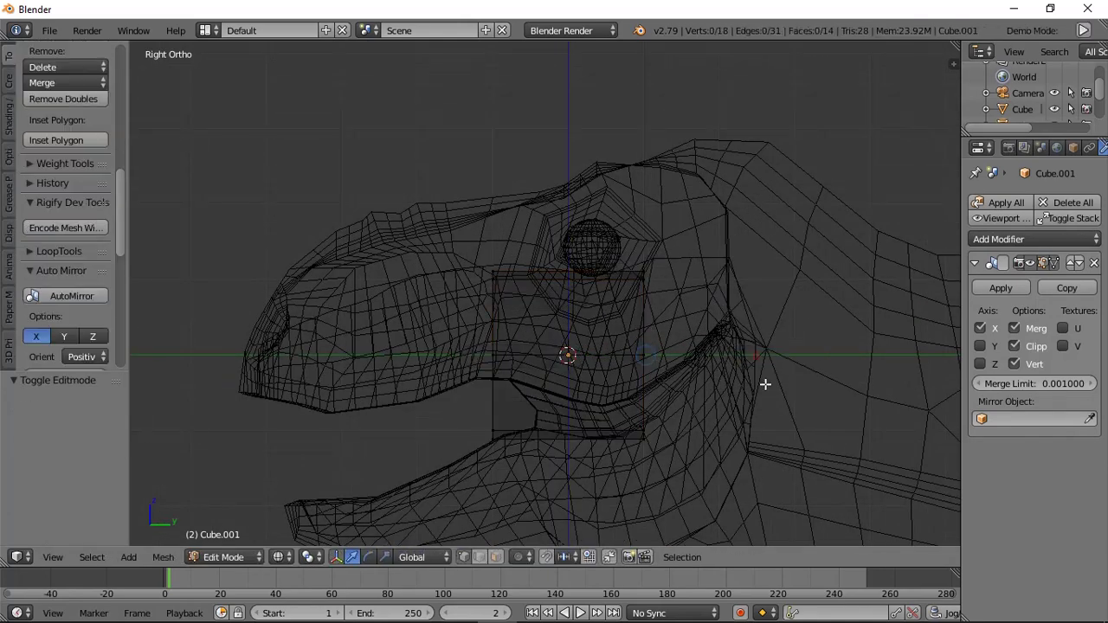
Scale down the whole half-cube, move it down to the back of the mouth and rotate it by -8.26°.
{"action": "key", "text": "a"}
{"action": "key", "text": "a"}
{"action": "key", "text": "a"}
{"action": "key", "text": "s"}
{"action": "left_click", "coordinate": [668, 330]}
{"action": "key", "text": "g"}
{"action": "left_click", "coordinate": [705, 371]}
{"action": "key", "text": "r"}
{"action": "left_click", "coordinate": [727, 349]}
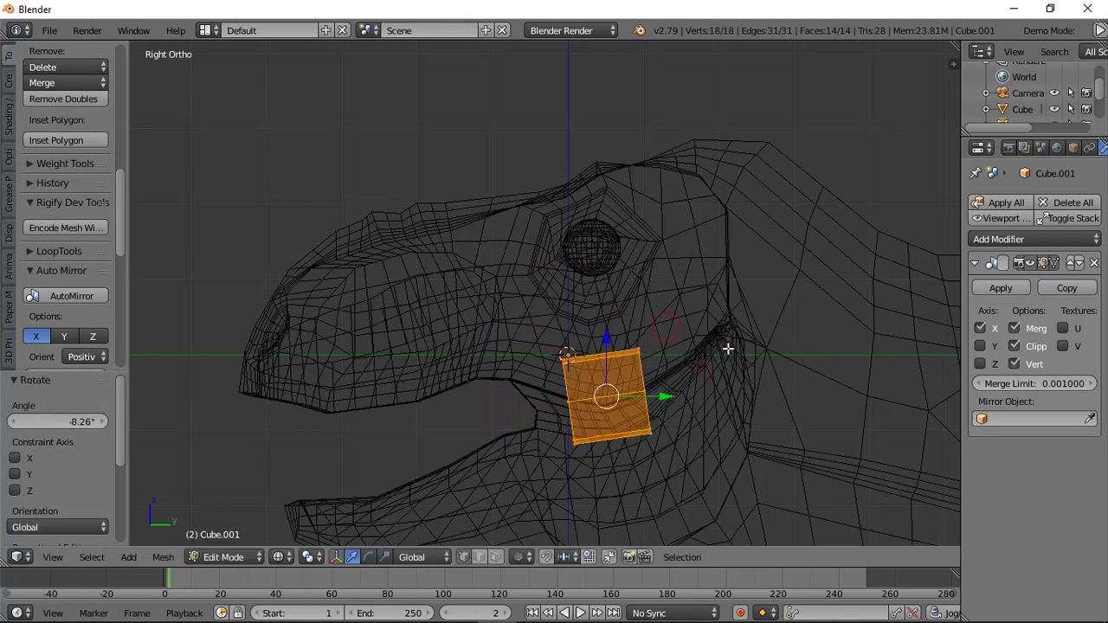
Resize the half-cube again and shift it deeper into the rear of the mouth.
{"action": "key", "text": "s"}
{"action": "left_click", "coordinate": [729, 360]}
{"action": "key", "text": "g"}
{"action": "left_click", "coordinate": [760, 369]}
Extrude the block's front faces forward, rotate and resize them, and shift them 0.355 along Y and -0.075 along Z.
{"action": "key", "text": "a"}
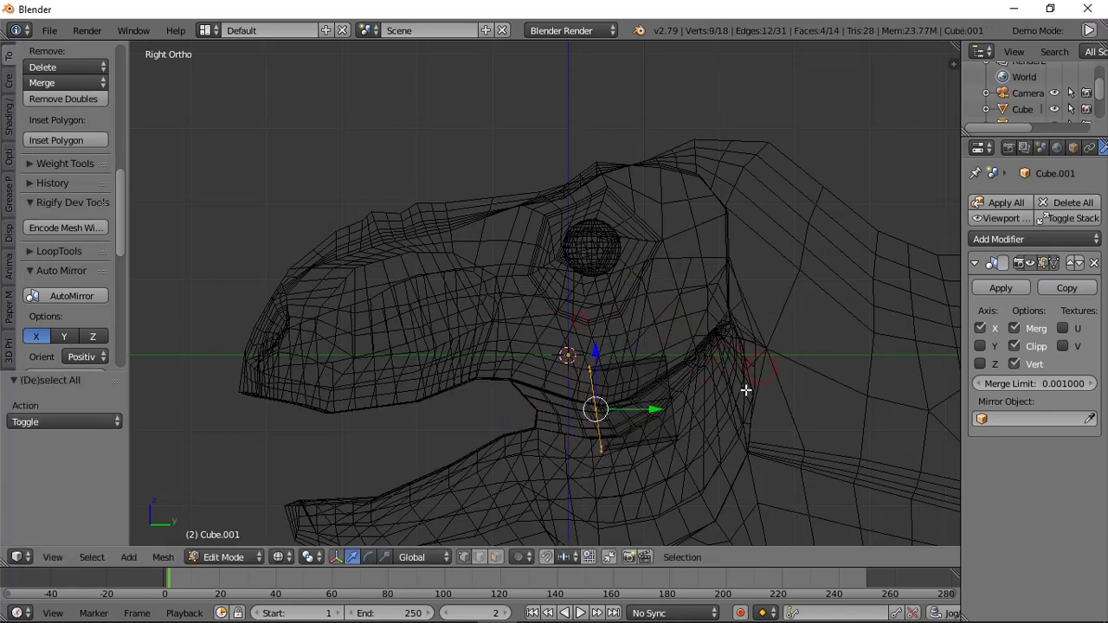
{"action": "key", "text": "e"}
{"action": "left_click", "coordinate": [628, 420]}
{"action": "key", "text": "r"}
{"action": "left_click", "coordinate": [700, 359]}
{"action": "key", "text": "s"}
{"action": "left_click", "coordinate": [638, 369]}
{"action": "key", "text": "g"}
{"action": "left_click", "coordinate": [669, 376]}
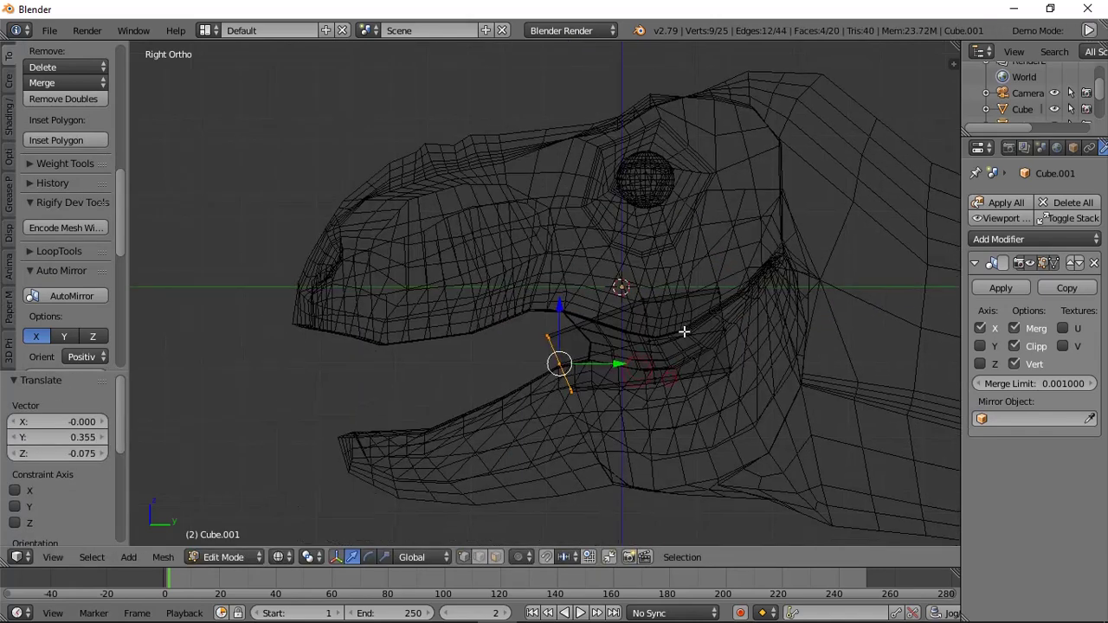
Extend the tongue forward along the lower jaw with another section, rotate its front faces 17.5° and scale them down.
{"action": "key", "text": "s"}
{"action": "left_click", "coordinate": [664, 350]}
{"action": "key", "text": "g"}
{"action": "left_click", "coordinate": [583, 409]}
{"action": "key", "text": "r"}
{"action": "left_click", "coordinate": [656, 420]}
{"action": "key", "text": "s"}
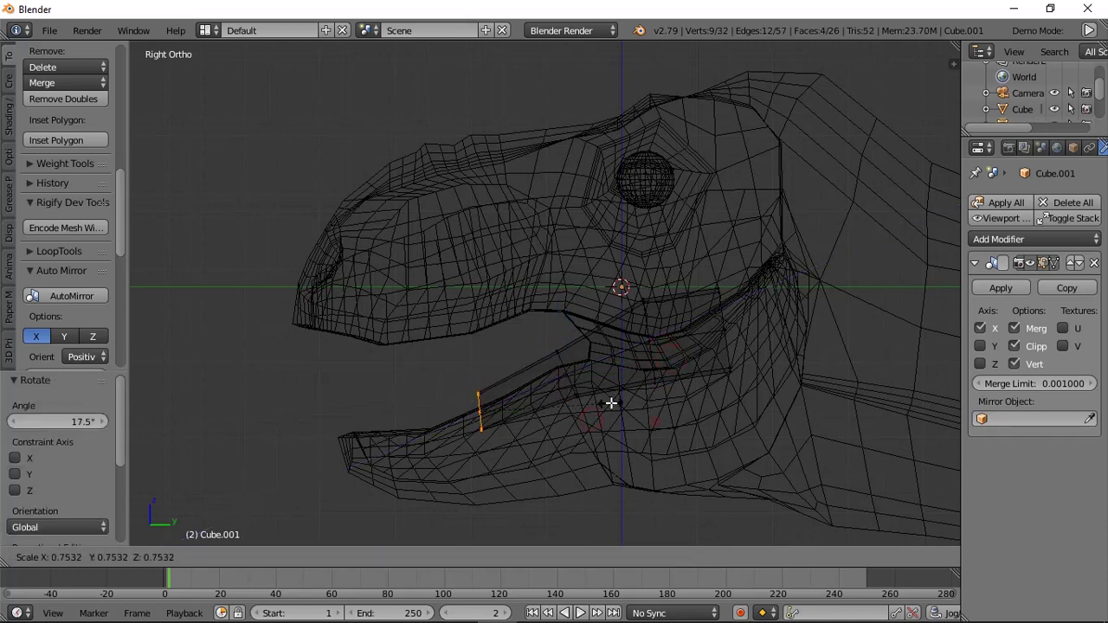
{"action": "left_click", "coordinate": [598, 398]}
Extrude the tongue's front faces toward the jaw tip, rotate them and scale them to 0.616.
{"action": "key", "text": "e"}
{"action": "left_click", "coordinate": [516, 418]}
{"action": "key", "text": "r"}
{"action": "left_click", "coordinate": [578, 363]}
{"action": "key", "text": "s"}
{"action": "left_click", "coordinate": [486, 331]}
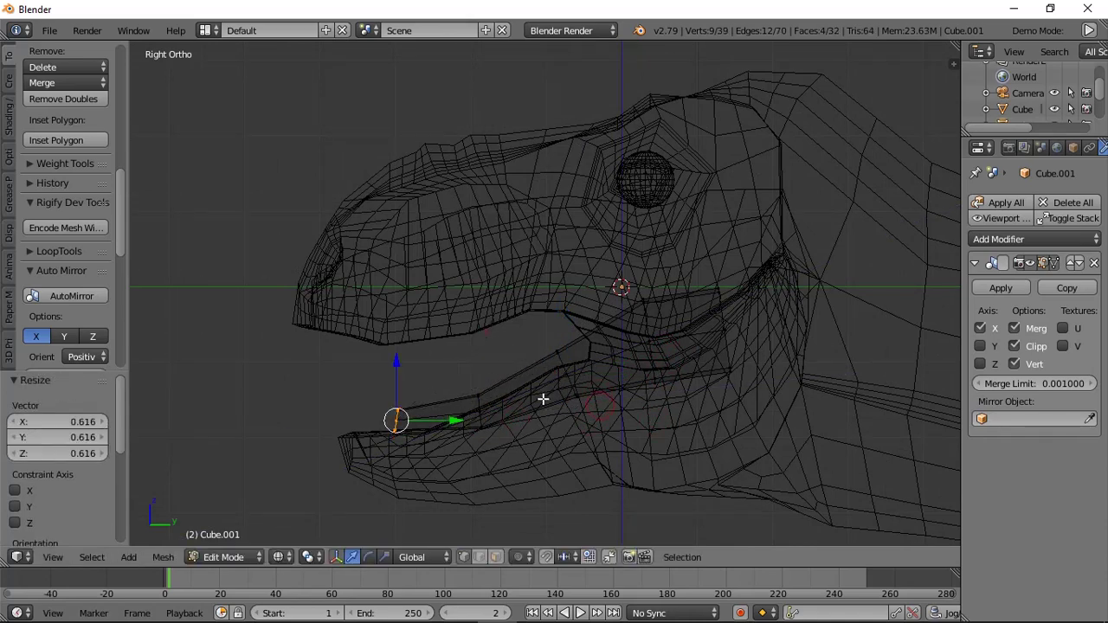
Smooth the vertices of the tongue's tip with a smoothing of 0.500, and reposition the tip.
{"action": "key", "text": "w"}
{"action": "left_click", "coordinate": [497, 372]}
{"action": "key", "text": "w"}
{"action": "left_click", "coordinate": [494, 372]}
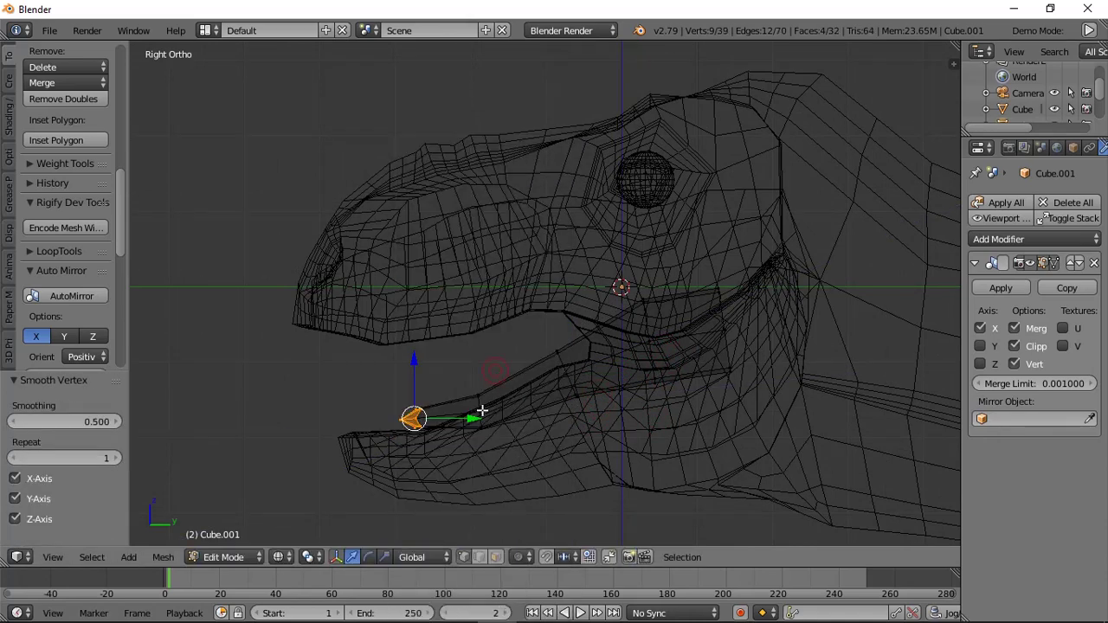
{"action": "key", "text": "g"}
{"action": "left_click", "coordinate": [441, 426]}
Cut a loop behind the tongue's tip, lower it about 0.118 and raise it by 0.022 along Z.
{"action": "key", "text": "ctrl+r"}
{"action": "left_click", "coordinate": [442, 426]}
{"action": "left_click", "coordinate": [441, 426]}
{"action": "key", "text": "g"}
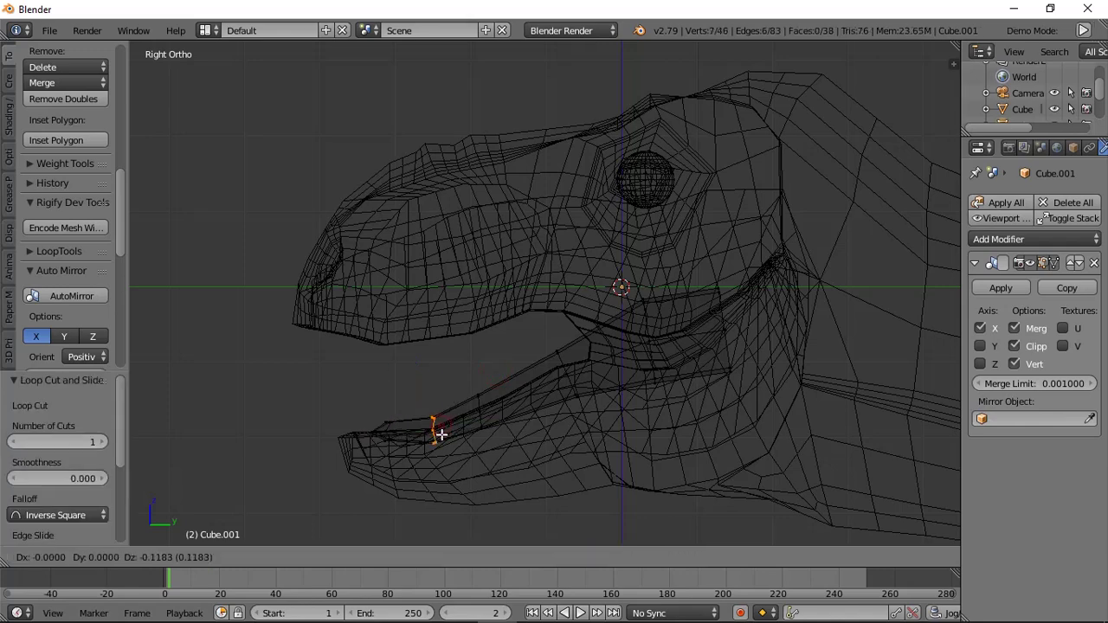
{"action": "left_click", "coordinate": [441, 434]}
{"action": "key", "text": "g"}
{"action": "left_click", "coordinate": [443, 426]}
In solid front view, enable proportional editing and try to pull the tongue's side vertex inward.
{"action": "scroll", "coordinate": [442, 415], "scroll_direction": "down", "scroll_amount": 1}
{"action": "key", "text": "z"}
{"action": "middle_click_drag", "start_coordinate": [402, 329], "coordinate": [550, 355]}
{"action": "key", "text": "KP_1"}
{"action": "scroll", "coordinate": [468, 326], "scroll_direction": "up", "scroll_amount": 4}
{"action": "middle_click_drag", "start_coordinate": [467, 326], "coordinate": [769, 266], "text": "shift"}
{"action": "scroll", "coordinate": [732, 270], "scroll_direction": "up", "scroll_amount": 3}
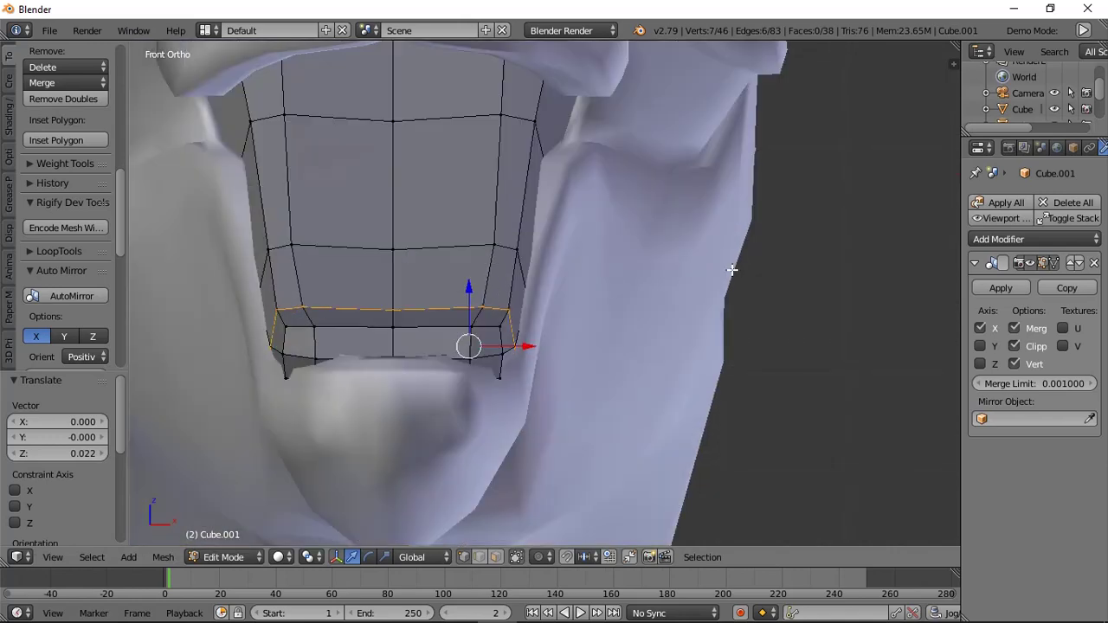
{"action": "key", "text": "o"}
{"action": "right_click_drag", "start_coordinate": [523, 347], "coordinate": [524, 354]}
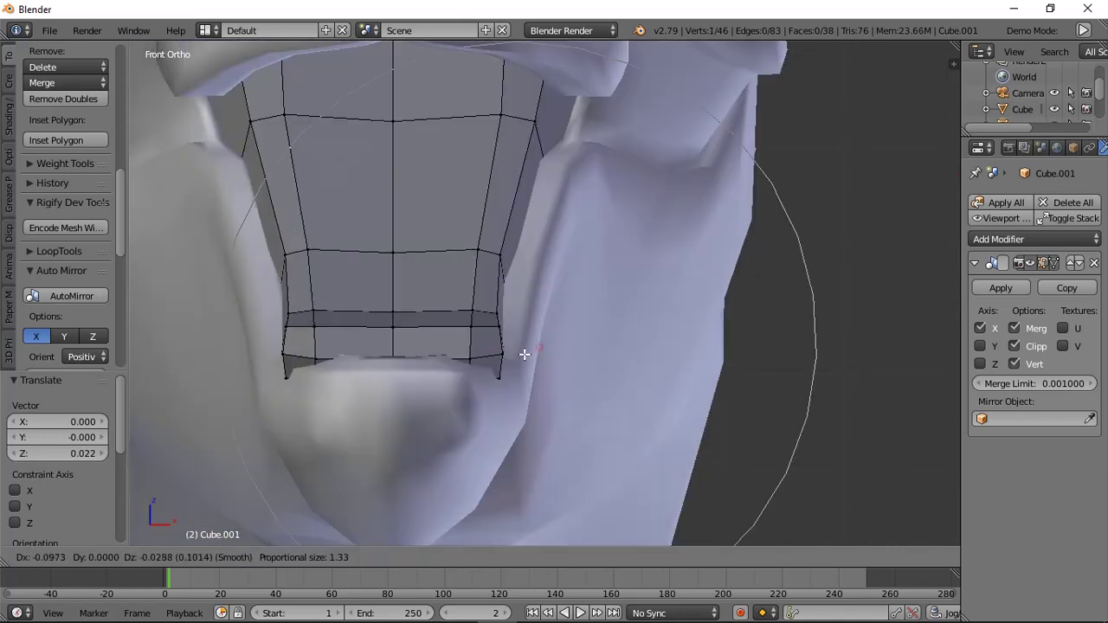
{"action": "right_click", "coordinate": [524, 354]}
Narrow the tongue's front with proportional editing, moving the tip's edge -0.209 along X and shifting it along X once more.
{"action": "key", "text": "a"}
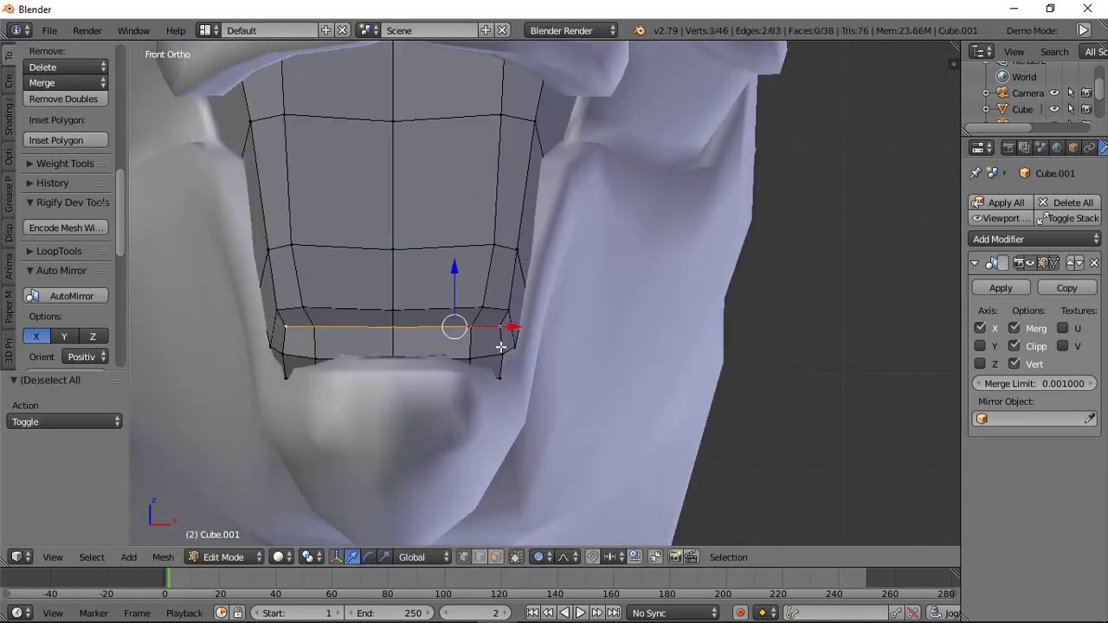
{"action": "scroll", "coordinate": [493, 363], "scroll_direction": "down", "scroll_amount": 16}
{"action": "left_click_drag", "start_coordinate": [526, 356], "coordinate": [481, 357]}
{"action": "left_click", "coordinate": [481, 356]}
{"action": "scroll", "coordinate": [501, 286], "scroll_direction": "down", "scroll_amount": 3}
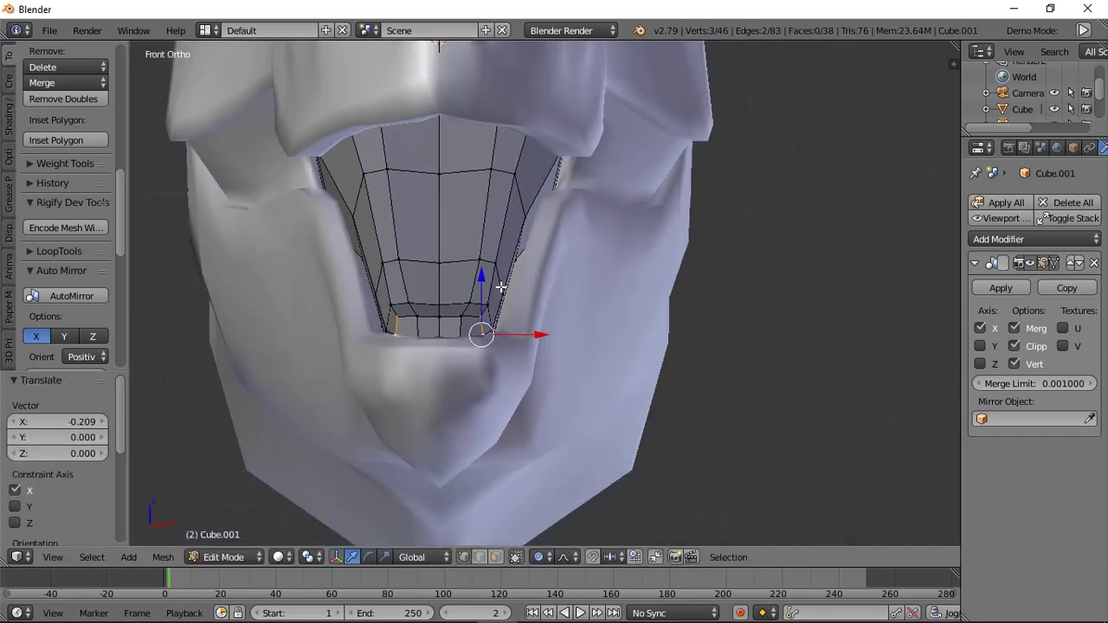
{"action": "key", "text": "g"}
{"action": "key", "text": "x"}
{"action": "scroll", "coordinate": [530, 333], "scroll_direction": "down", "scroll_amount": 6}
{"action": "left_click", "coordinate": [528, 328]}
{"action": "key", "text": "a"}
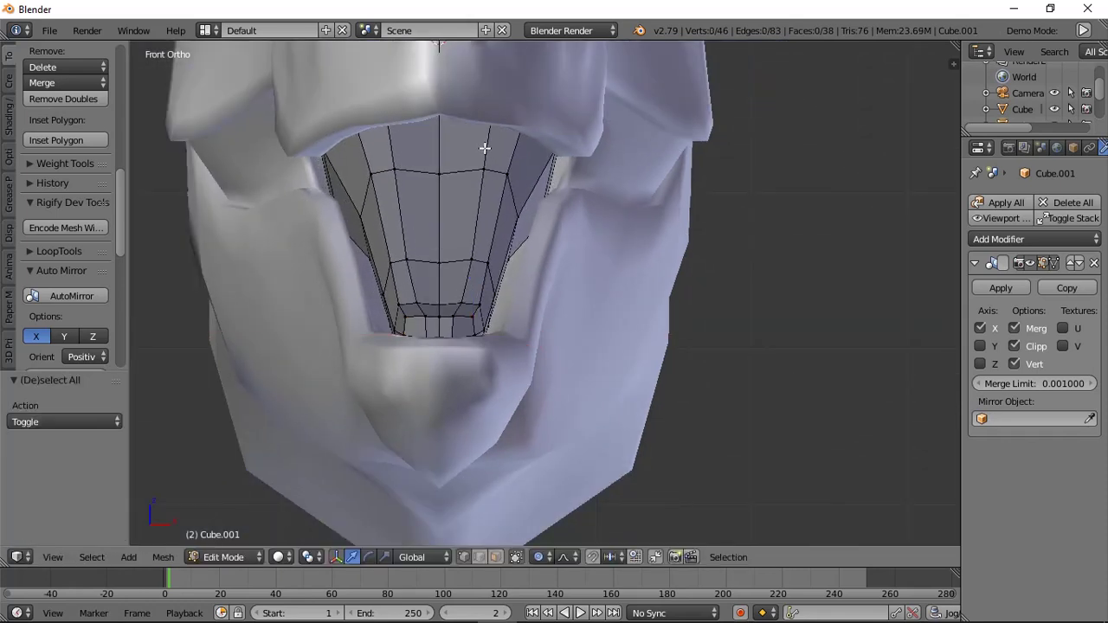
Nudge the tongue's side inward, shade the whole tongue smooth and leave Edit Mode.
{"action": "left_click_drag", "start_coordinate": [543, 218], "coordinate": [538, 218]}
{"action": "mouse_move", "coordinate": [538, 220]}
{"action": "middle_mouse_down"}
{"action": "mouse_move", "coordinate": [470, 181]}
{"action": "mouse_move", "coordinate": [459, 215]}
{"action": "mouse_move", "coordinate": [609, 230]}
{"action": "middle_mouse_up"}
{"action": "key", "text": "a"}
{"action": "key", "text": "z"}
{"action": "left_click", "coordinate": [495, 288]}
{"action": "key", "text": "Tab"}
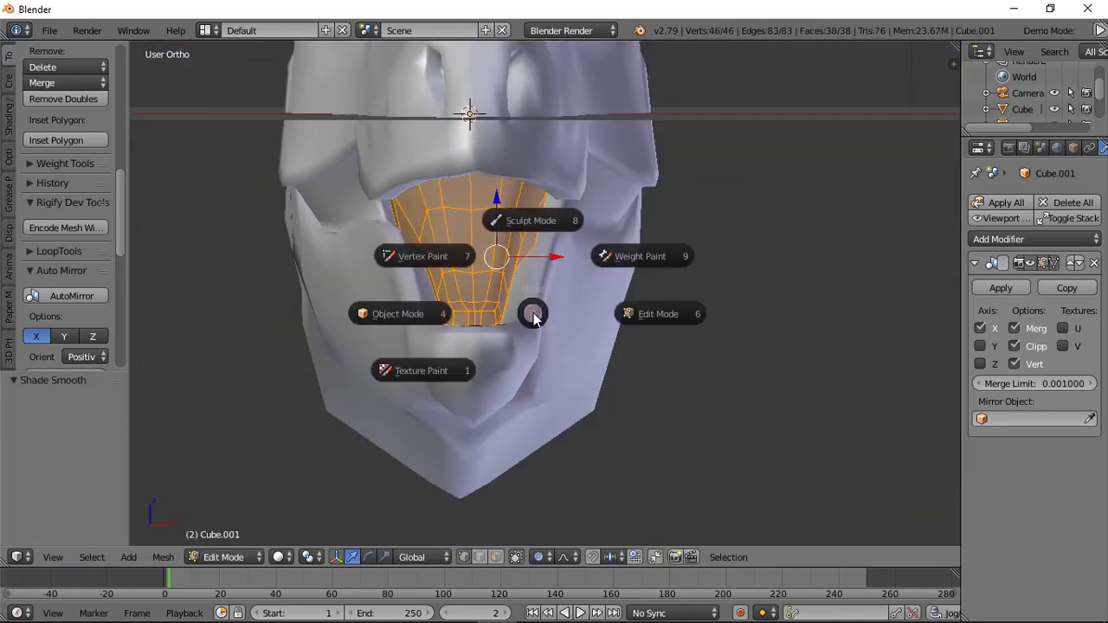
{"action": "left_click", "coordinate": [641, 313]}
{"action": "mouse_move", "coordinate": [640, 312]}
{"action": "middle_mouse_down"}
{"action": "mouse_move", "coordinate": [436, 273]}
{"action": "mouse_move", "coordinate": [600, 293]}
{"action": "mouse_move", "coordinate": [486, 323]}
{"action": "mouse_move", "coordinate": [488, 239]}
{"action": "middle_mouse_up"}
Back in Edit Mode, move the tongue's rear side vertex slightly outward along X with proportional editing, and return to Object Mode.
{"action": "key", "text": "Tab"}
{"action": "key", "text": "Tab"}
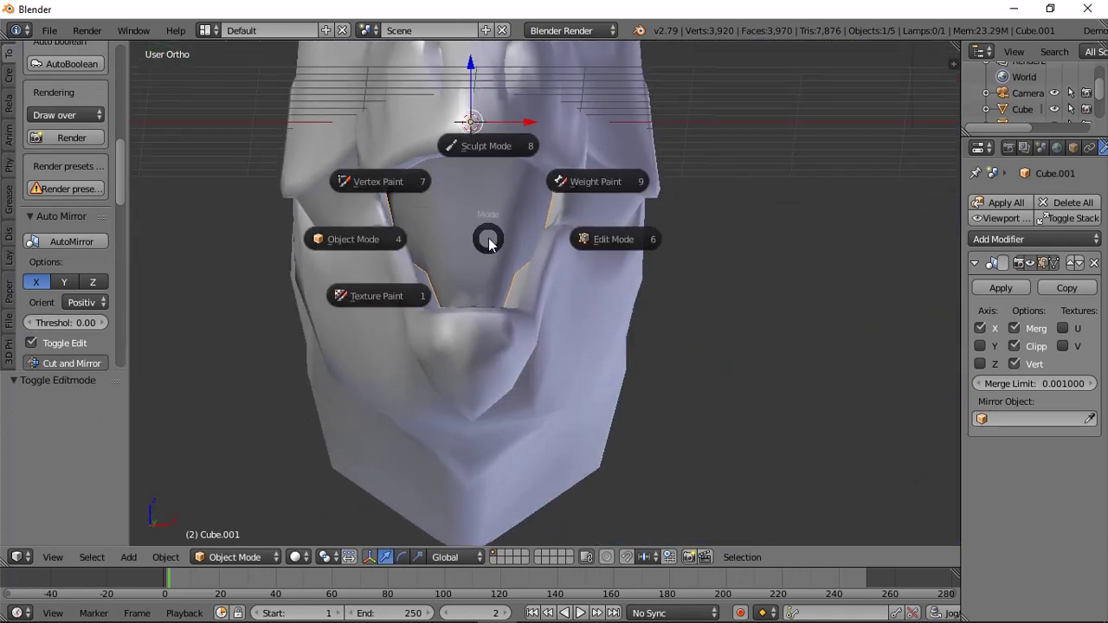
{"action": "left_click", "coordinate": [597, 239]}
{"action": "key", "text": "a"}
{"action": "right_click", "coordinate": [550, 201]}
{"action": "left_click_drag", "start_coordinate": [575, 203], "coordinate": [584, 204]}
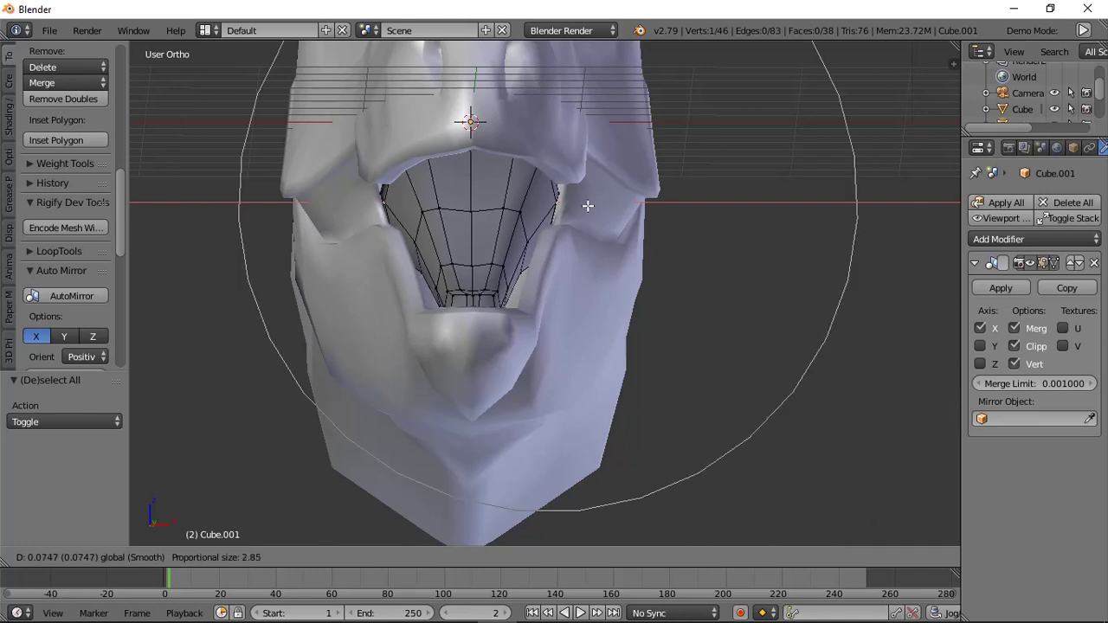
{"action": "left_click", "coordinate": [588, 207]}
{"action": "key", "text": "Tab"}
Select the eyeball sphere, place the 3D cursor on it in right view, and set its origin to the 3D cursor.
{"action": "middle_click_drag", "start_coordinate": [568, 212], "coordinate": [537, 168]}
{"action": "key", "text": "a"}
{"action": "right_click", "coordinate": [589, 114]}
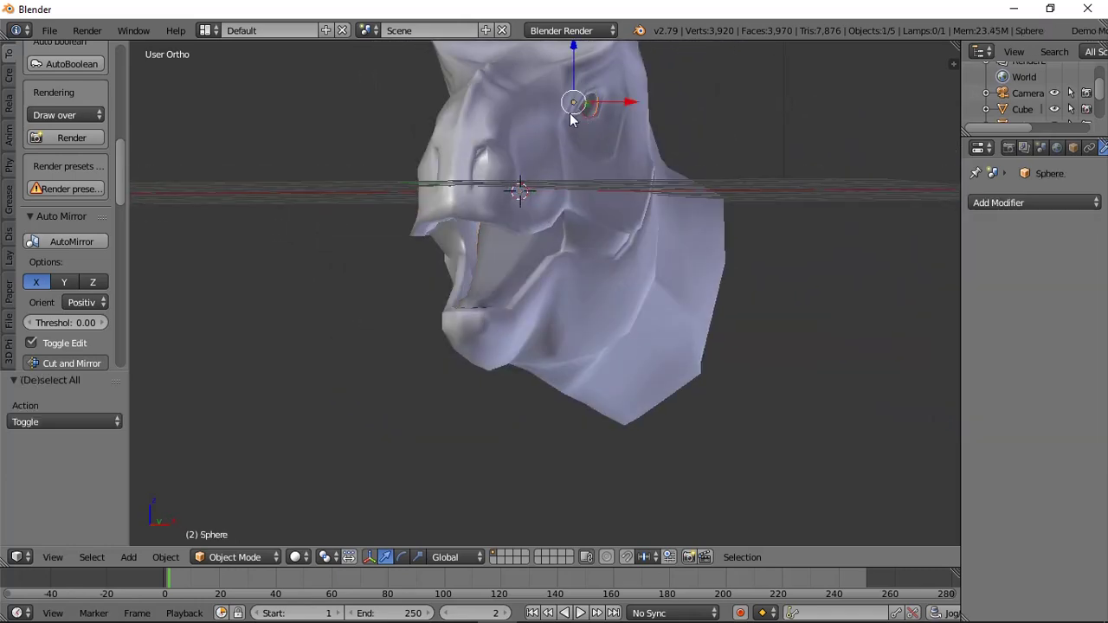
{"action": "key", "text": "KP_3"}
{"action": "key", "text": "Home"}
{"action": "scroll", "coordinate": [678, 118], "scroll_direction": "up", "scroll_amount": 5}
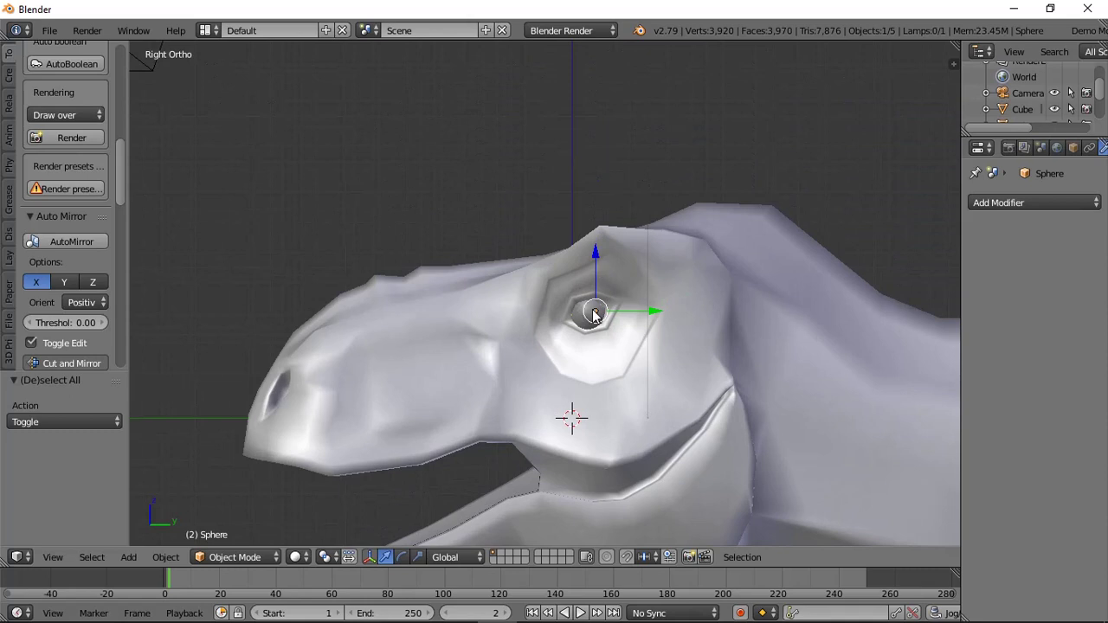
{"action": "scroll", "coordinate": [72, 152], "scroll_direction": "up", "scroll_amount": 10}
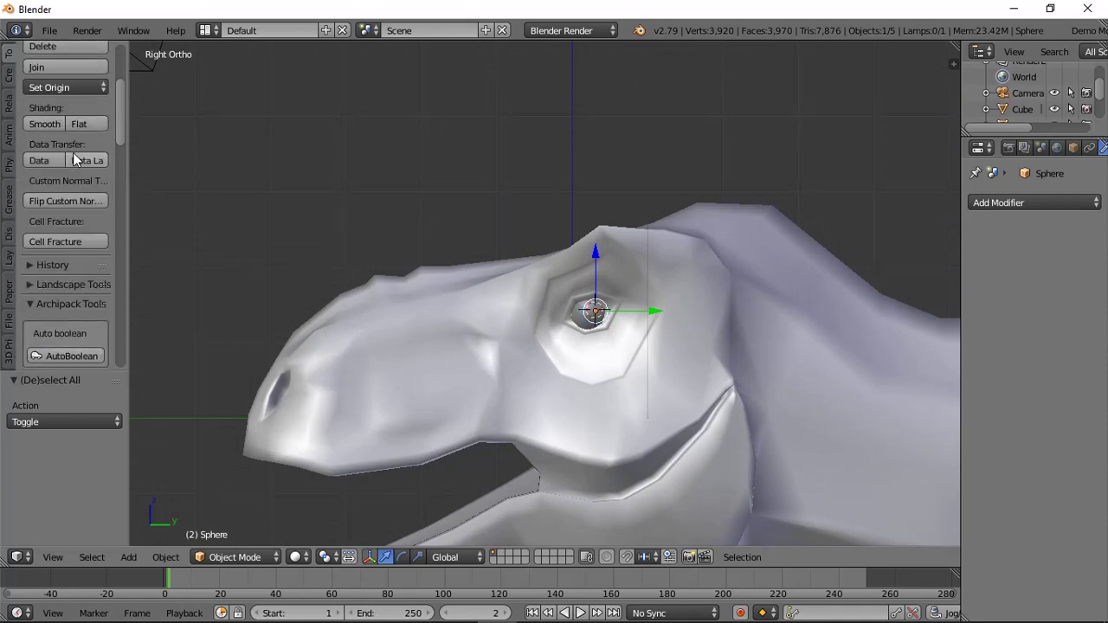
{"action": "left_click", "coordinate": [65, 151]}
{"action": "left_click", "coordinate": [84, 208]}
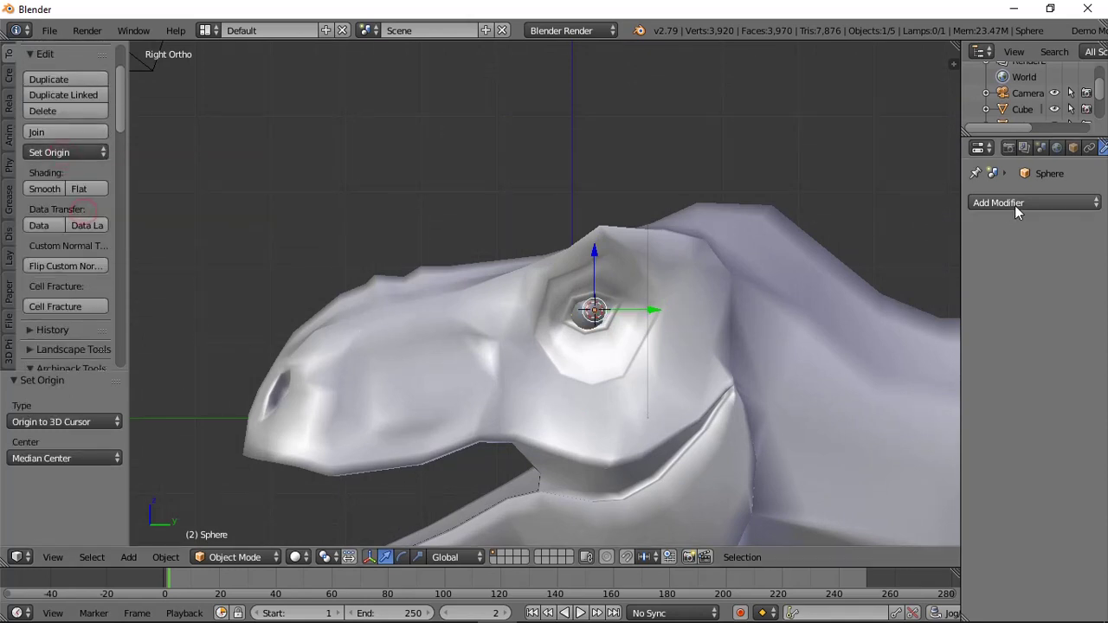
Add a Mirror modifier on the X axis to the eyeball and inspect both sides of the head.
{"action": "left_click", "coordinate": [1014, 205]}
{"action": "left_click", "coordinate": [795, 347]}
{"action": "middle_click_drag", "start_coordinate": [730, 339], "coordinate": [537, 228]}
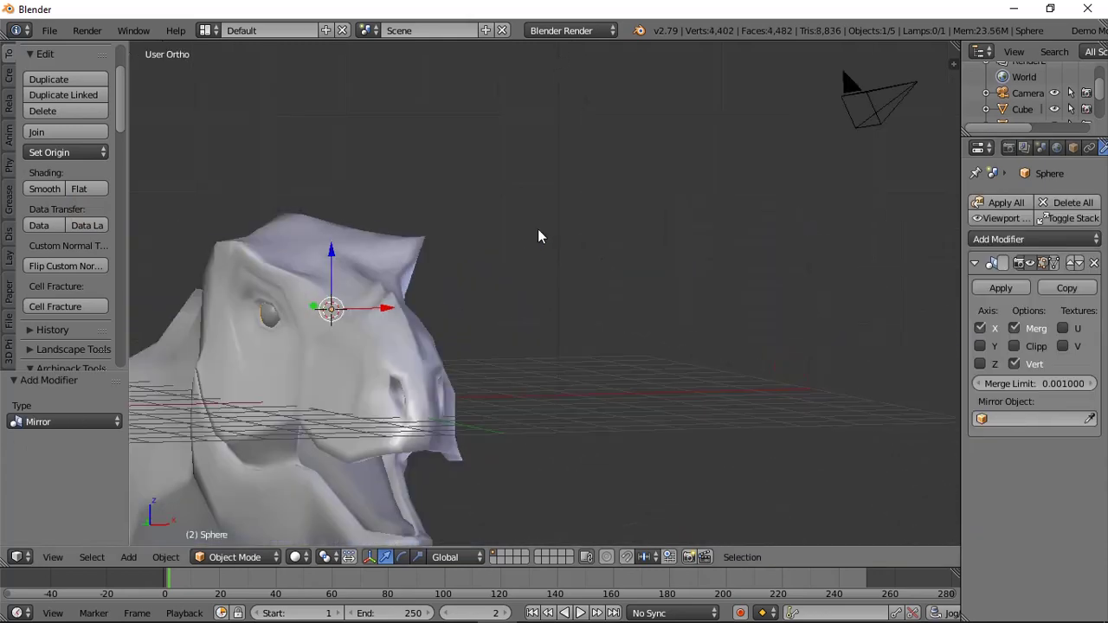
{"action": "middle_click_drag", "start_coordinate": [661, 208], "coordinate": [699, 159]}
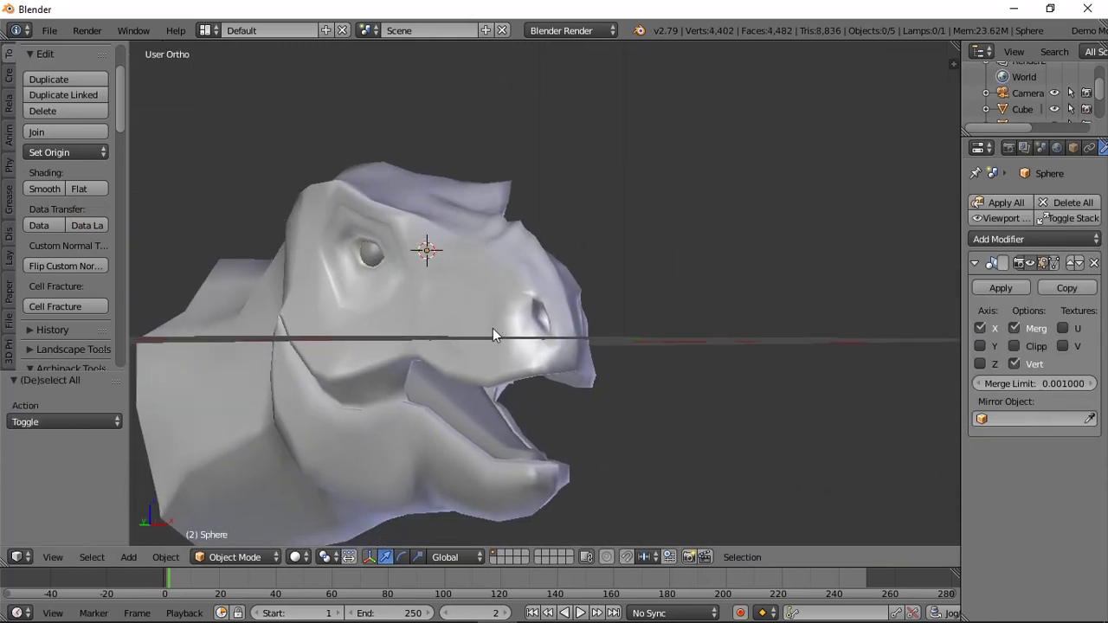
{"action": "middle_click_drag", "start_coordinate": [493, 329], "coordinate": [500, 322]}
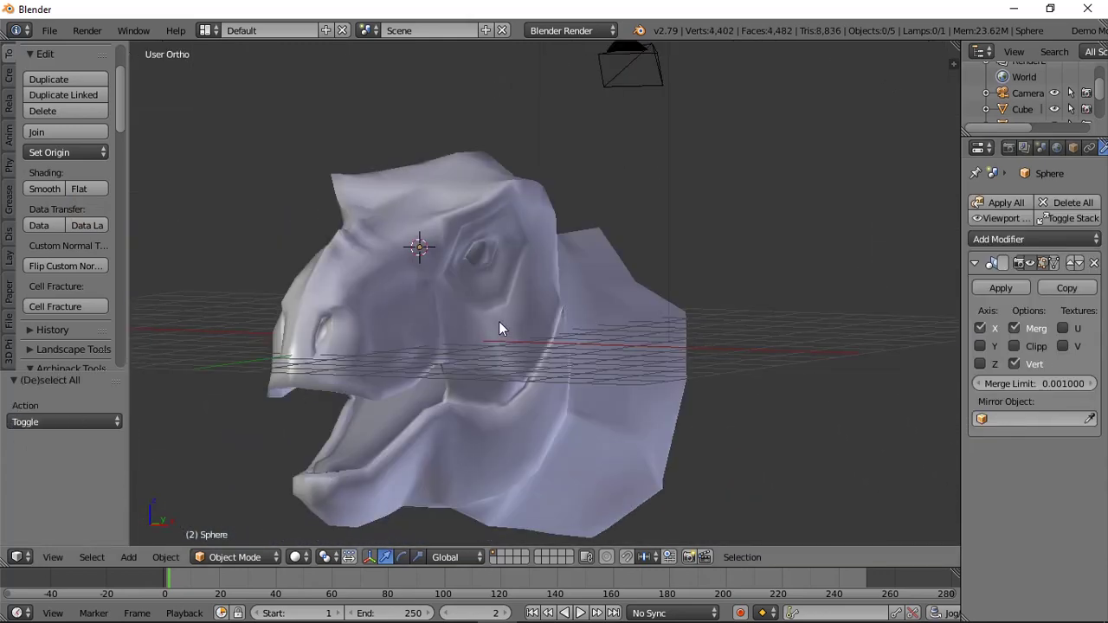